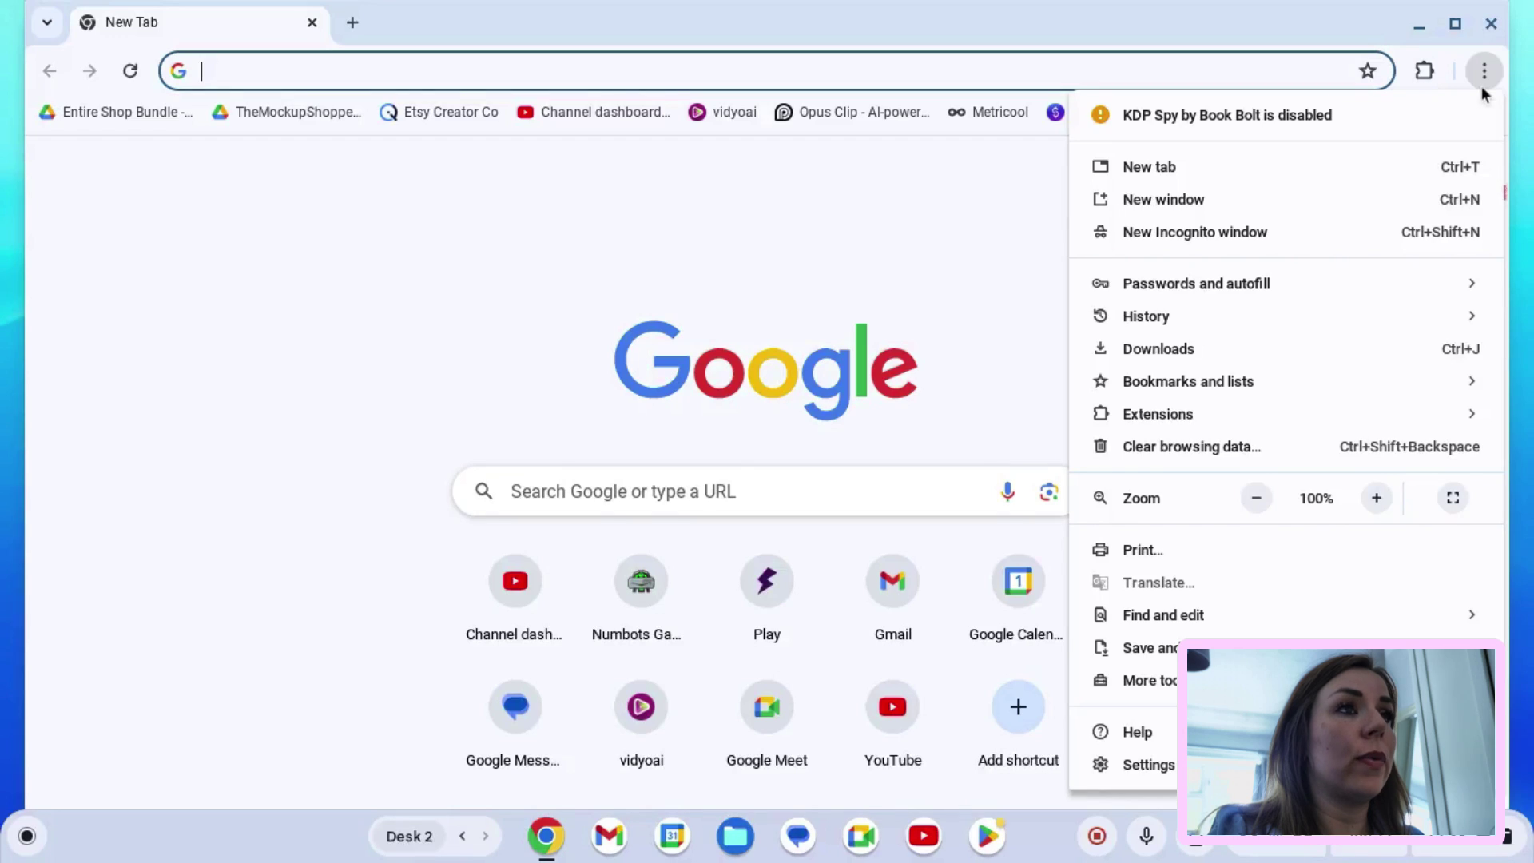
Step: Open a new incognito window, maximize it and load the Amazon.co.uk home page
click(1229, 228)
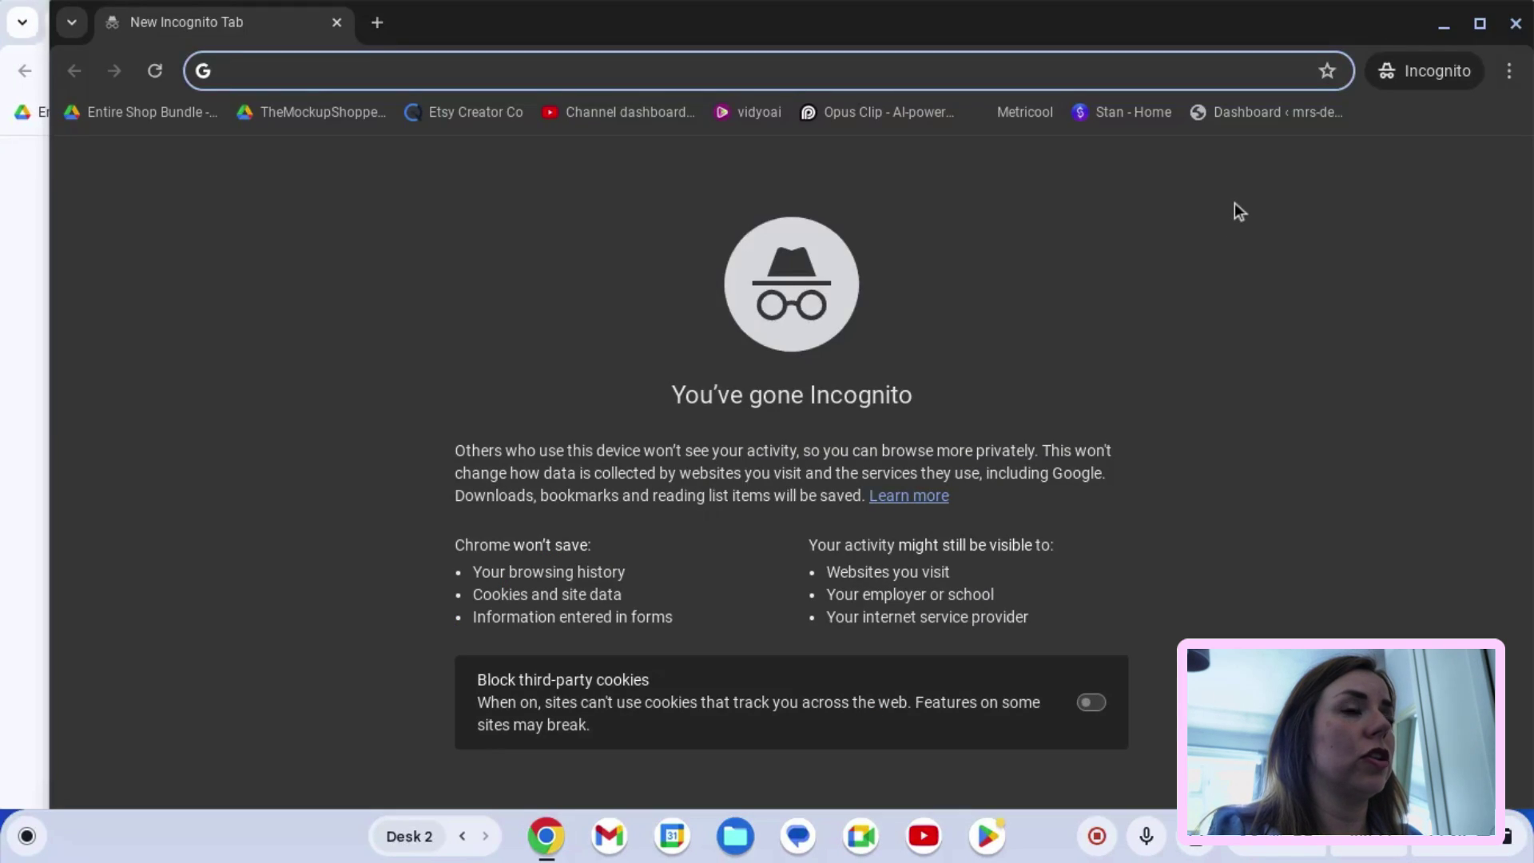
click(1478, 27)
text(a)
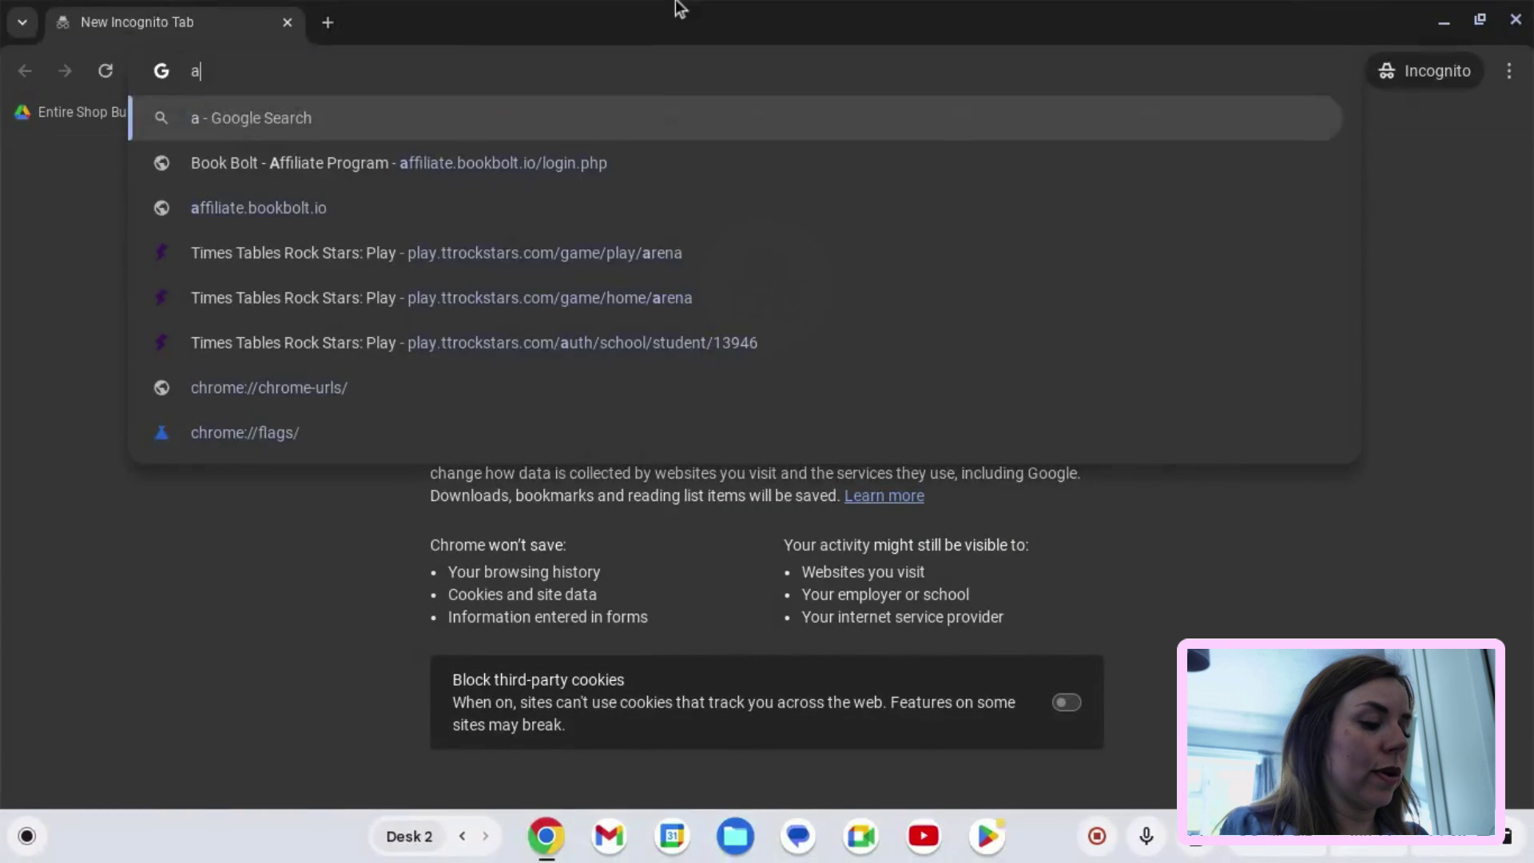
text(maz)
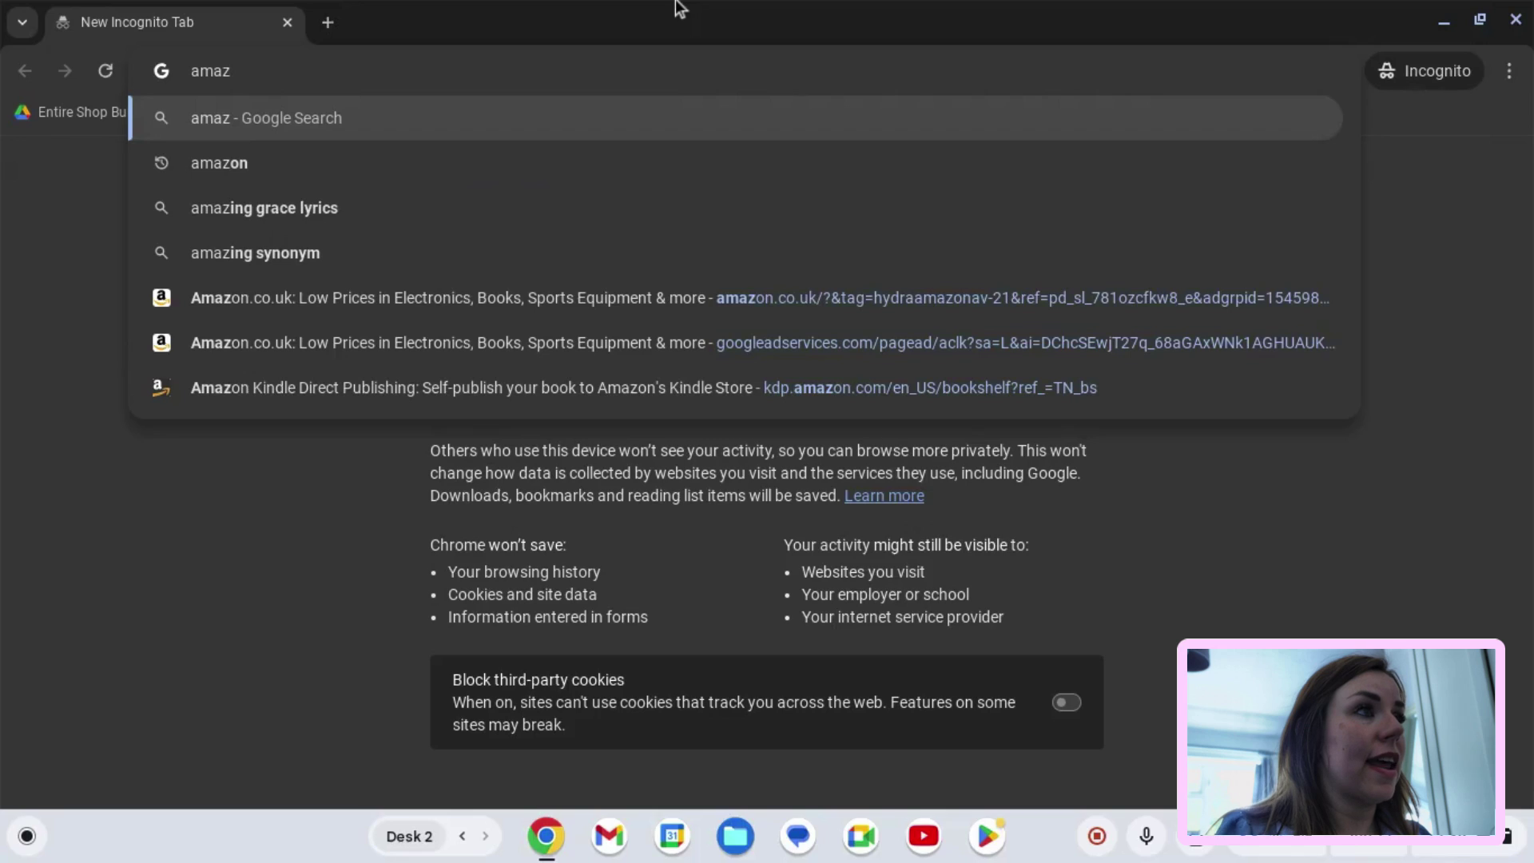
click(548, 309)
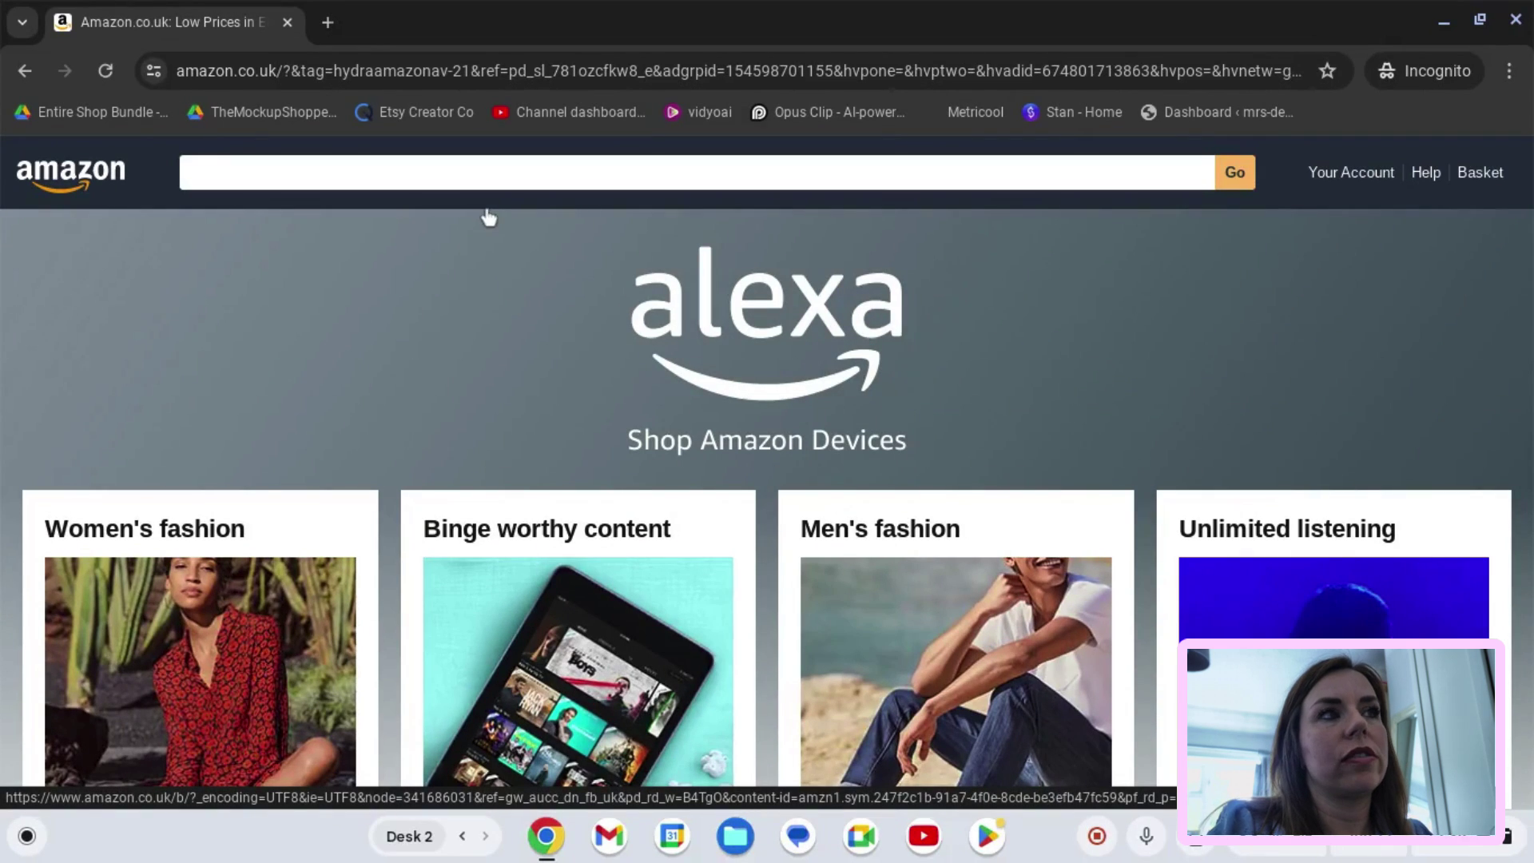
Step: Search Amazon for "sudoku" and accept the cookie preferences
click(497, 176)
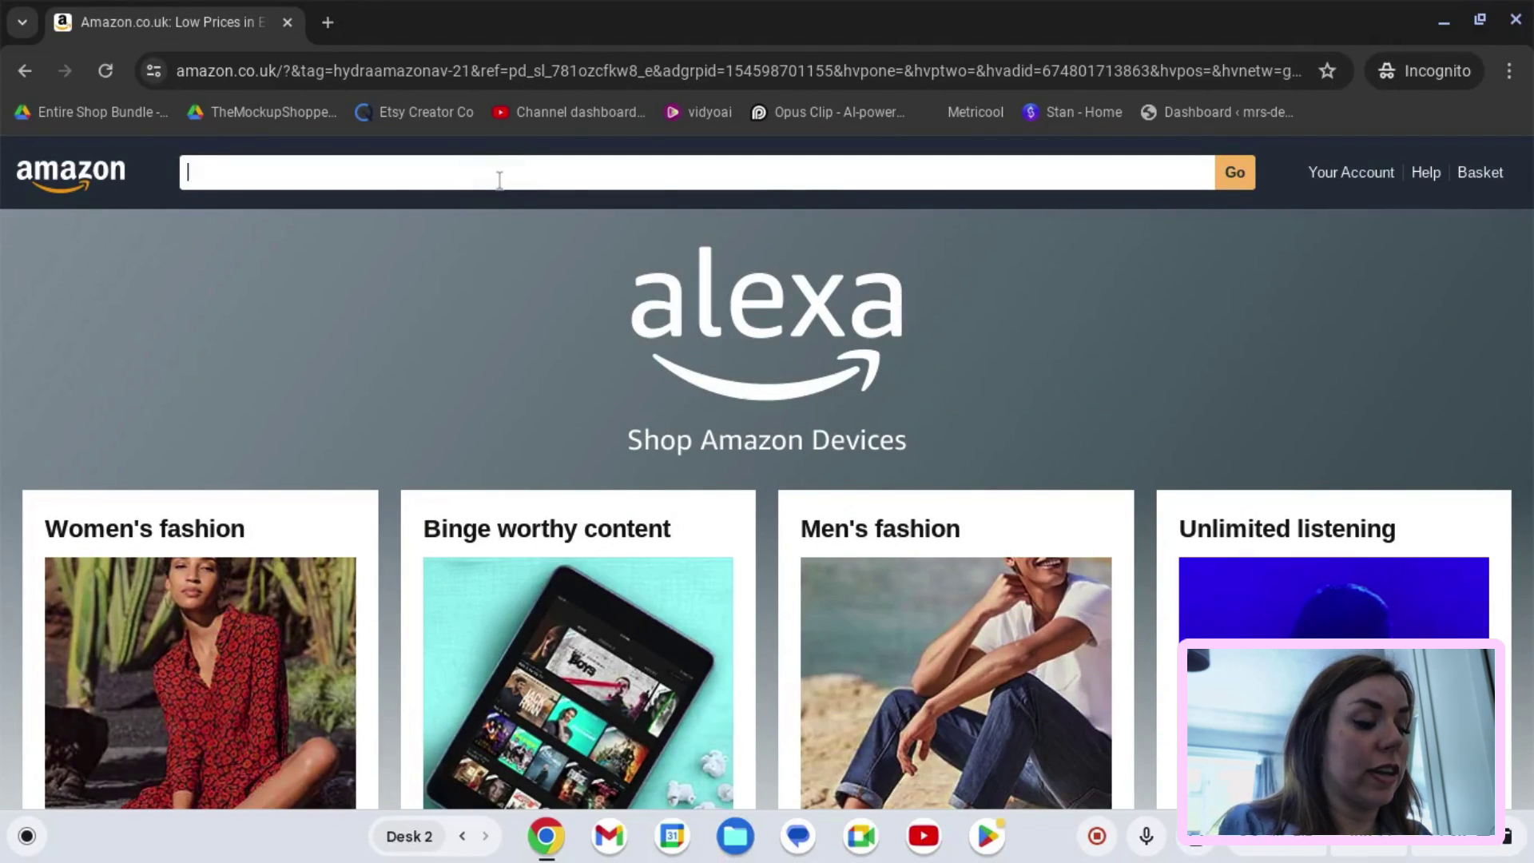
text(sodukp)
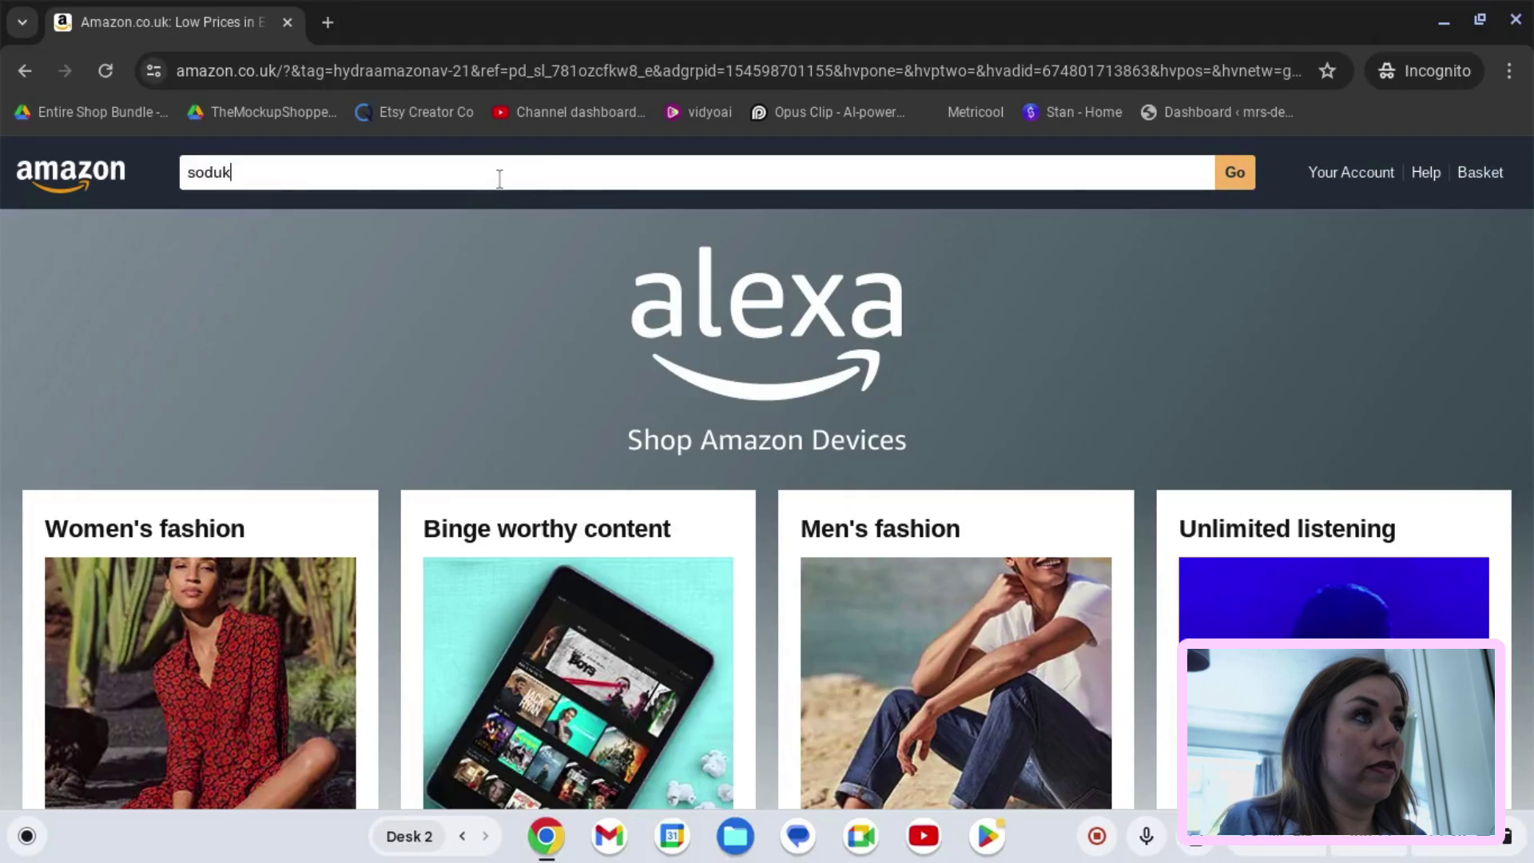
key(BackSpace)
key(BackSpace)
key(BackSpace)
key(BackSpace)
key(BackSpace)
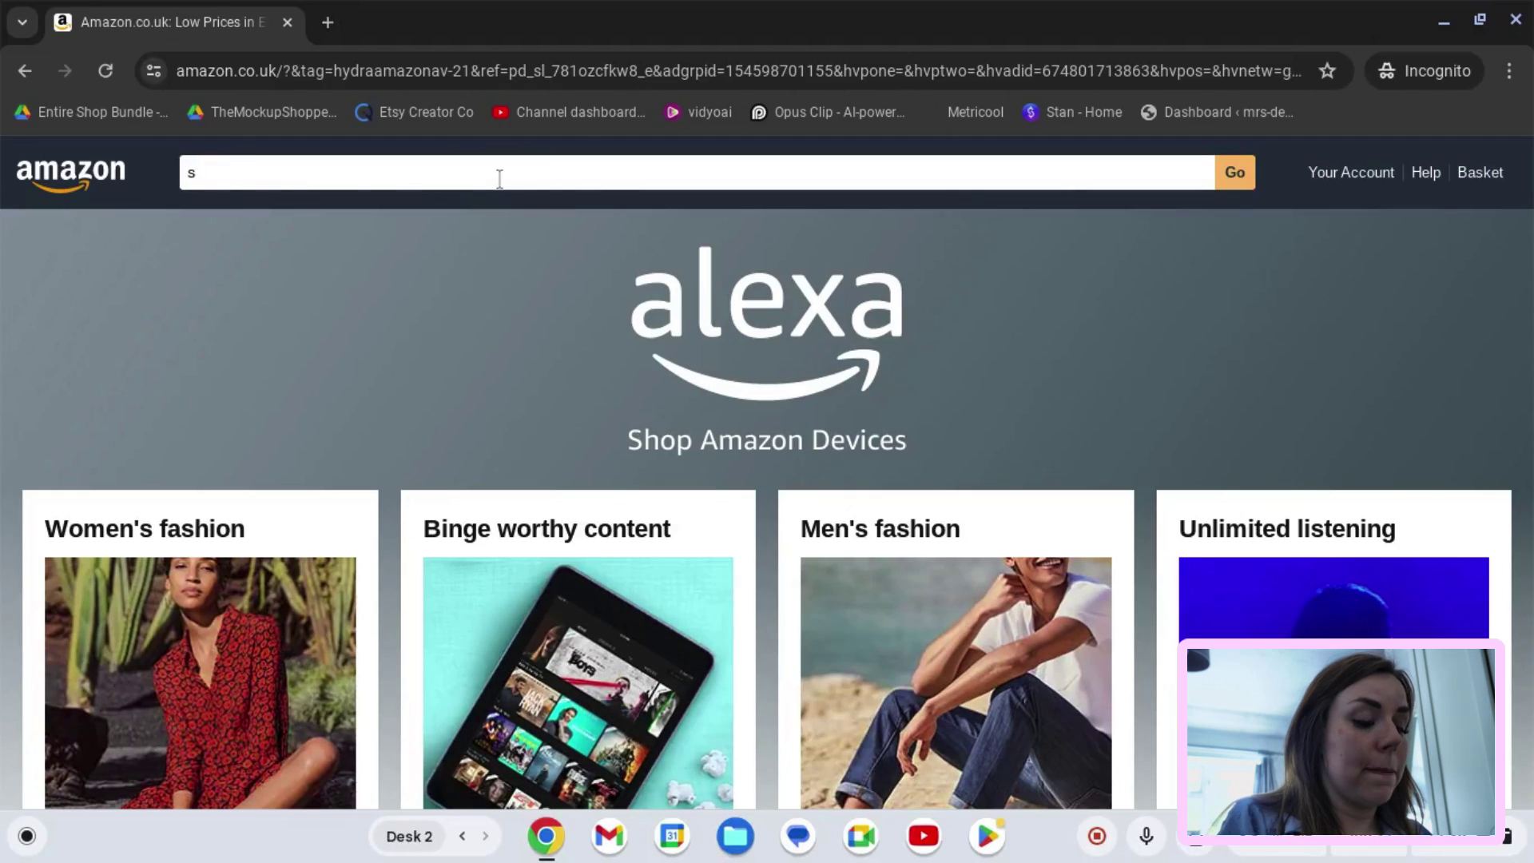
text(udo)
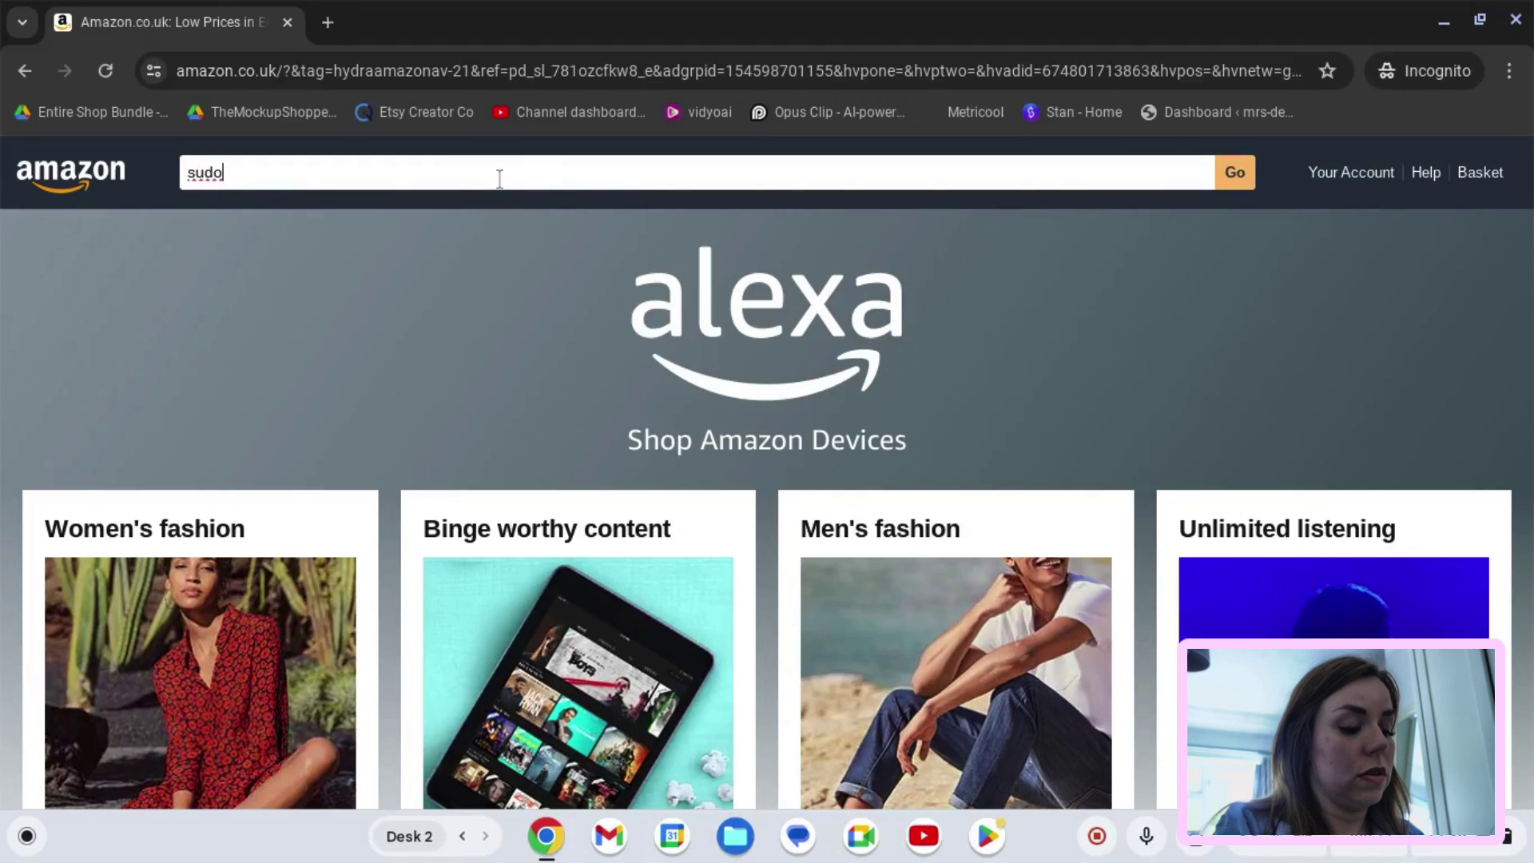
text(ku)
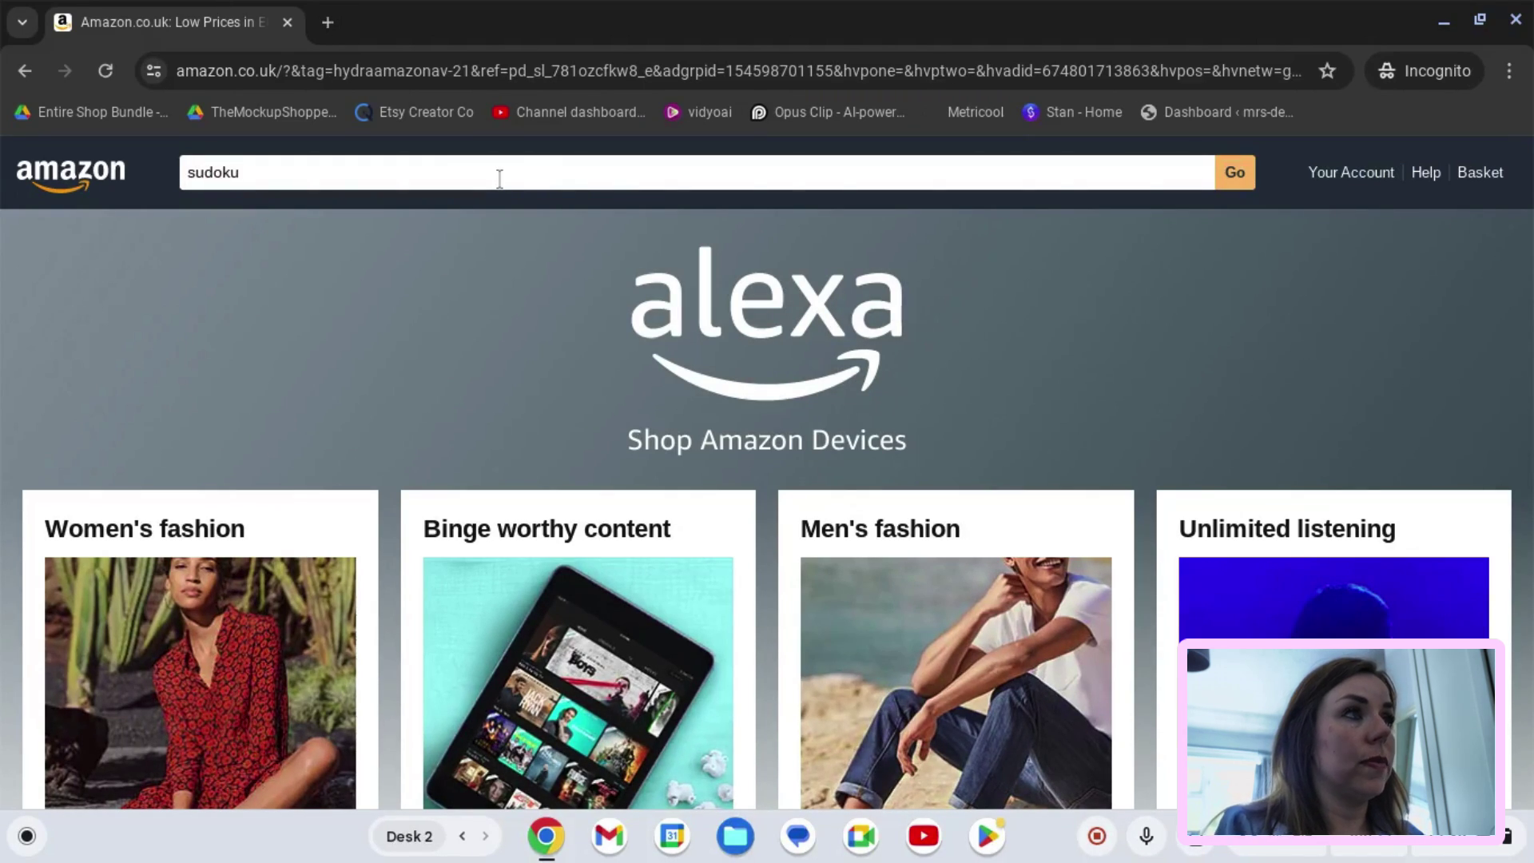
key(Return)
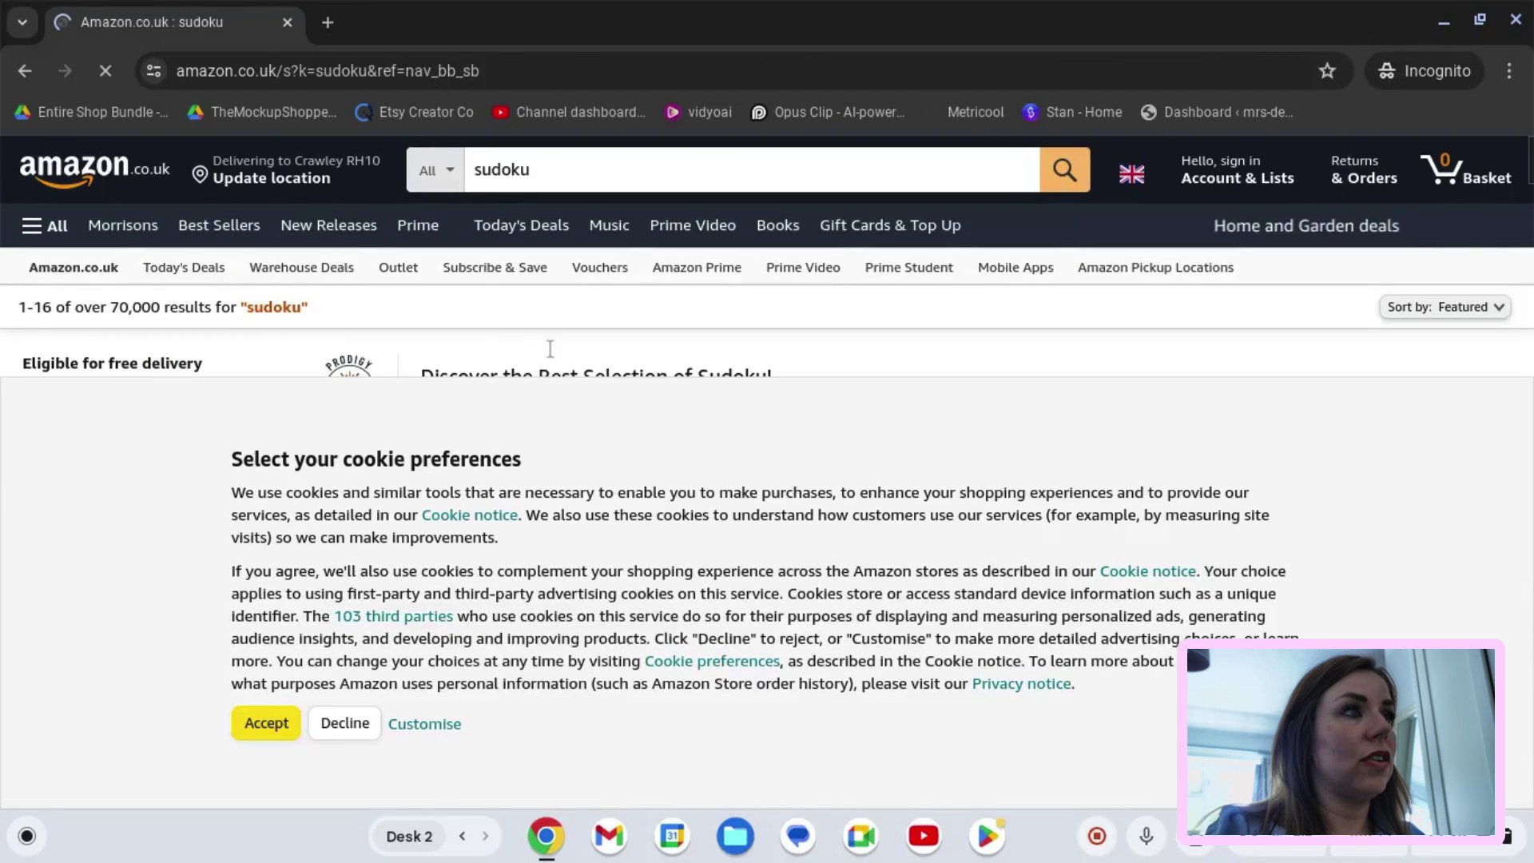
click(270, 733)
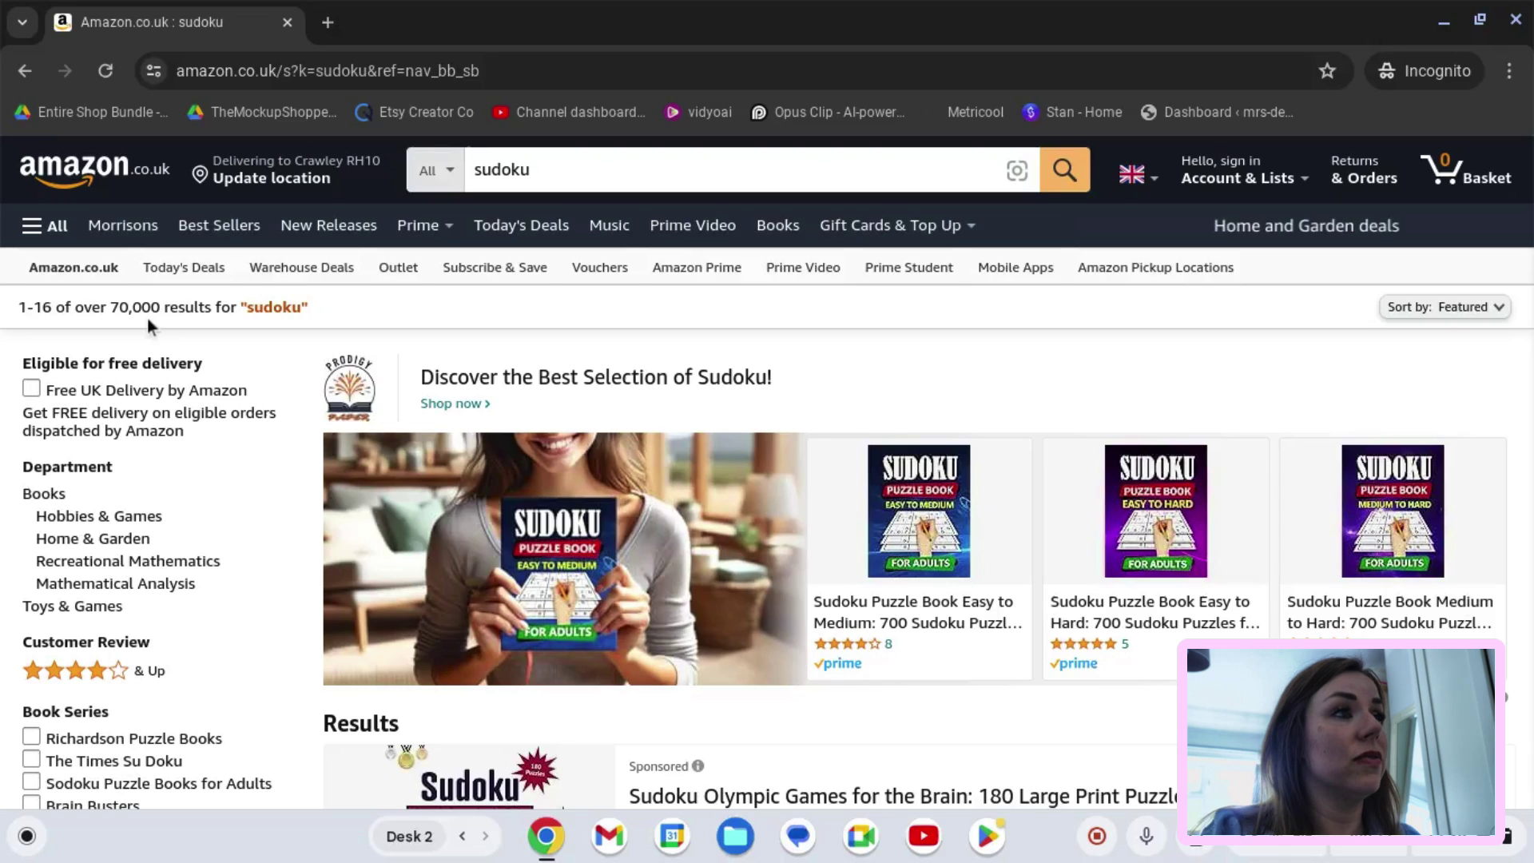
Step: Narrow the Amazon search to "stroke sudoku"
click(473, 172)
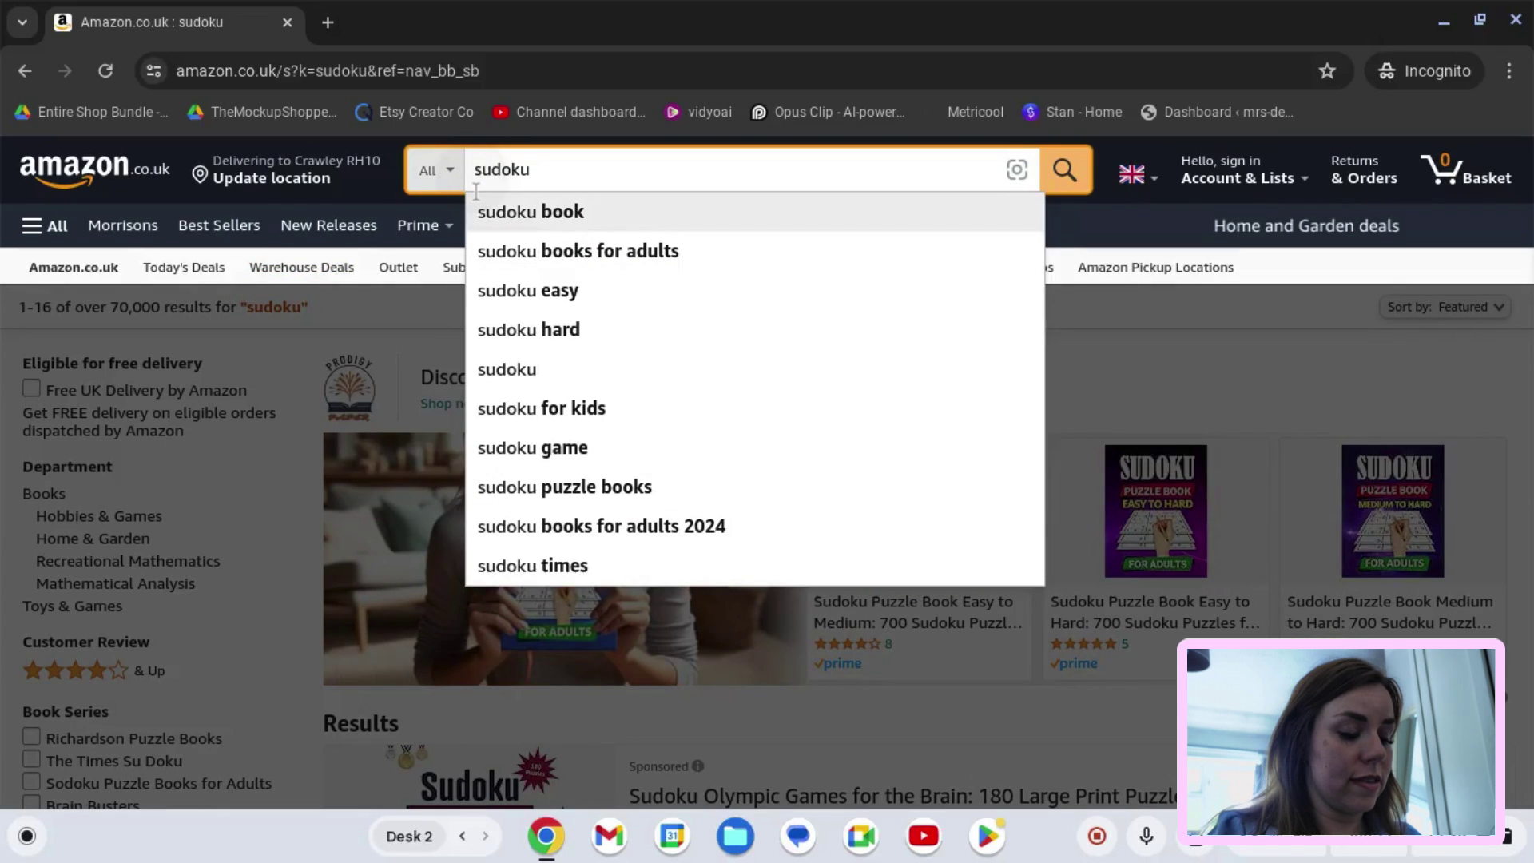
click(476, 189)
text(strok)
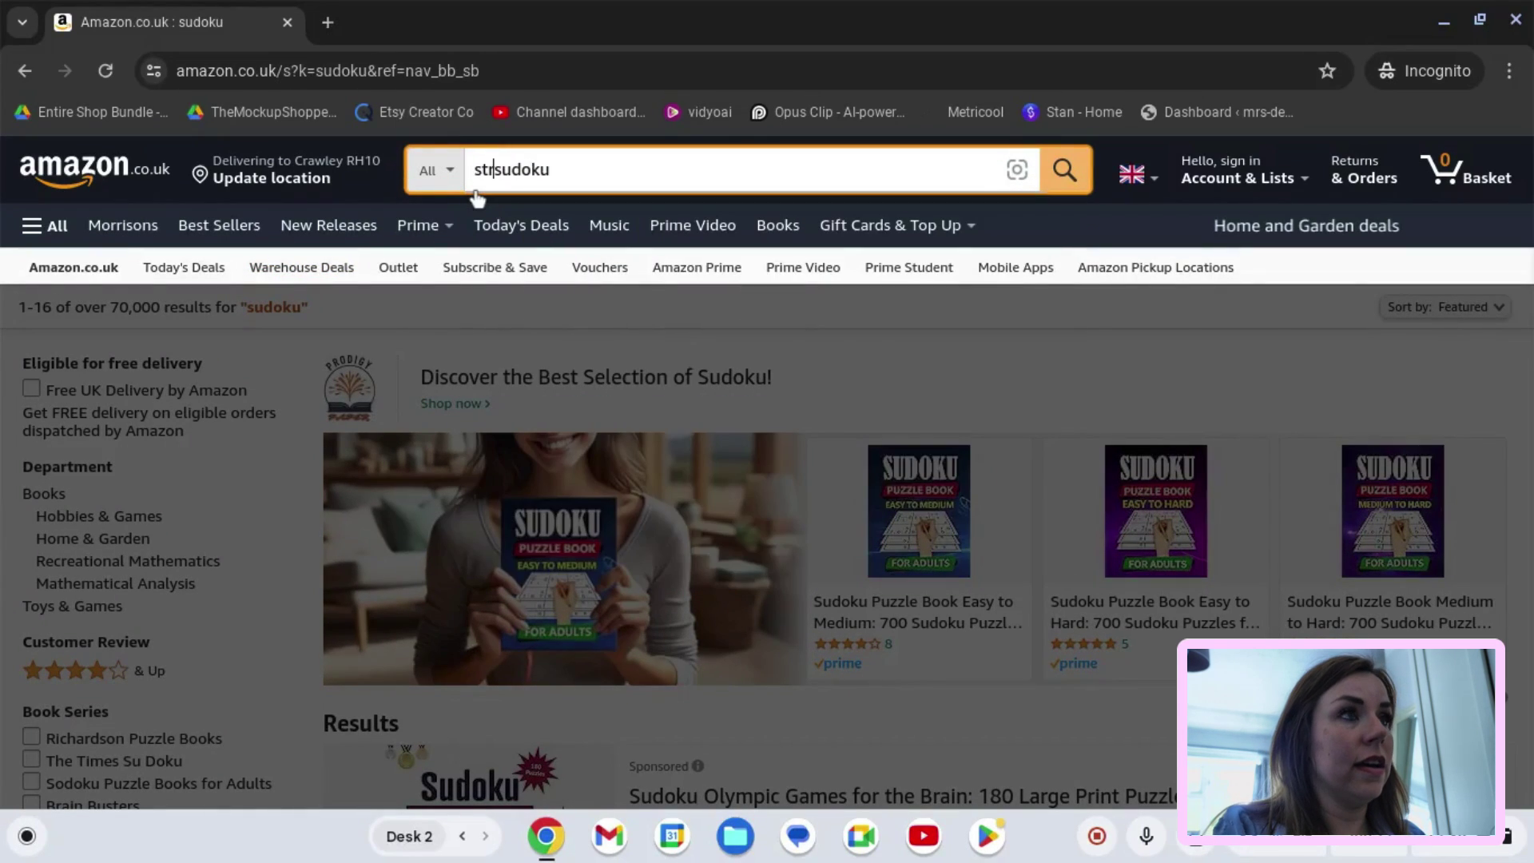
key(BackSpace)
text(e)
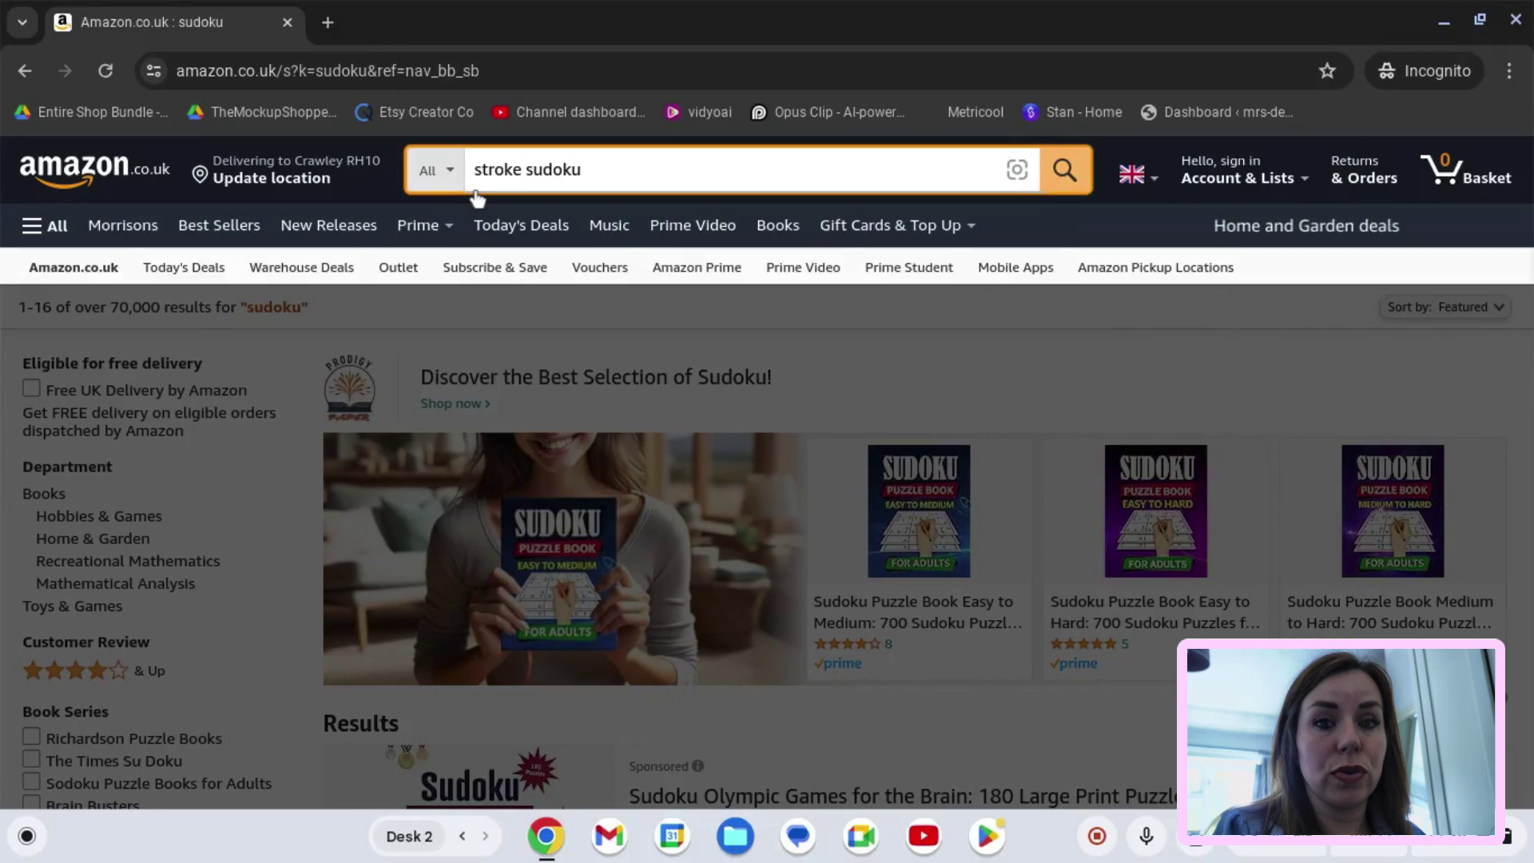
key(Return)
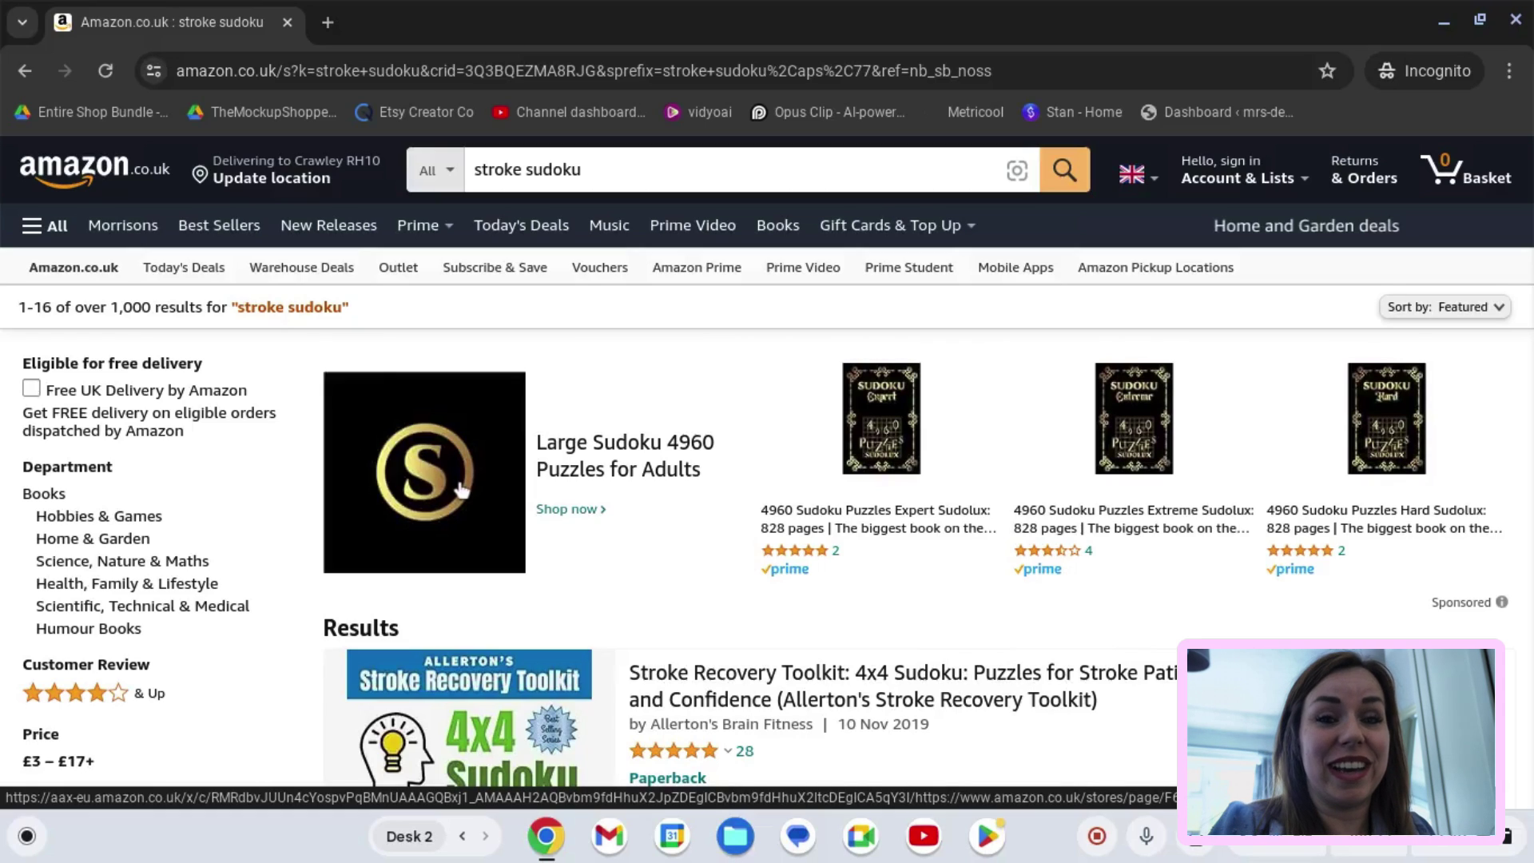
Step: Replace "stroke" in the search phrase and search Amazon for "senior sudoku"
drag(521, 164, 470, 156)
text(sen)
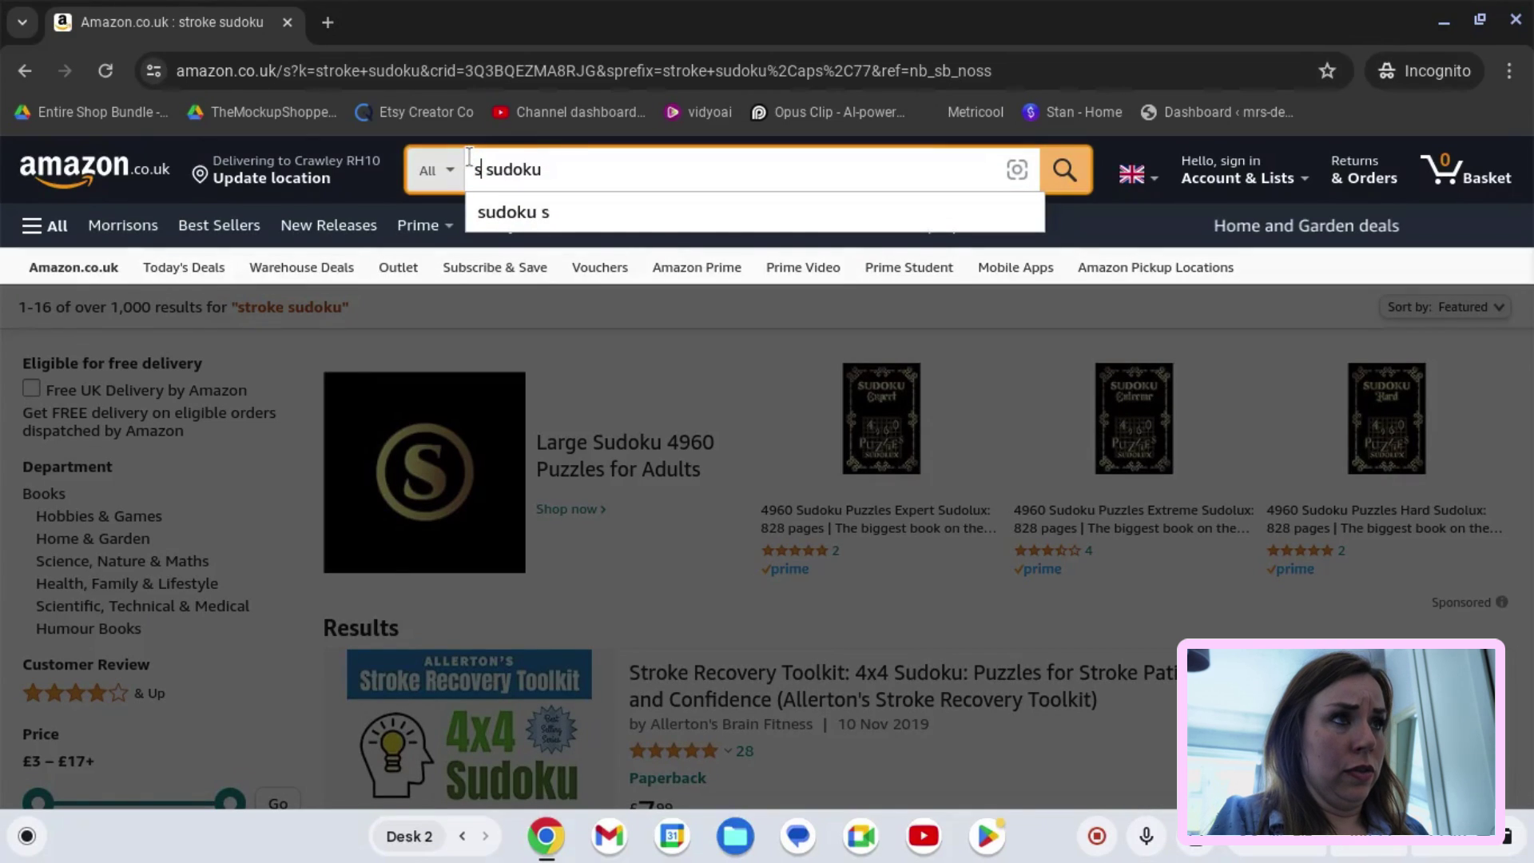
text(i)
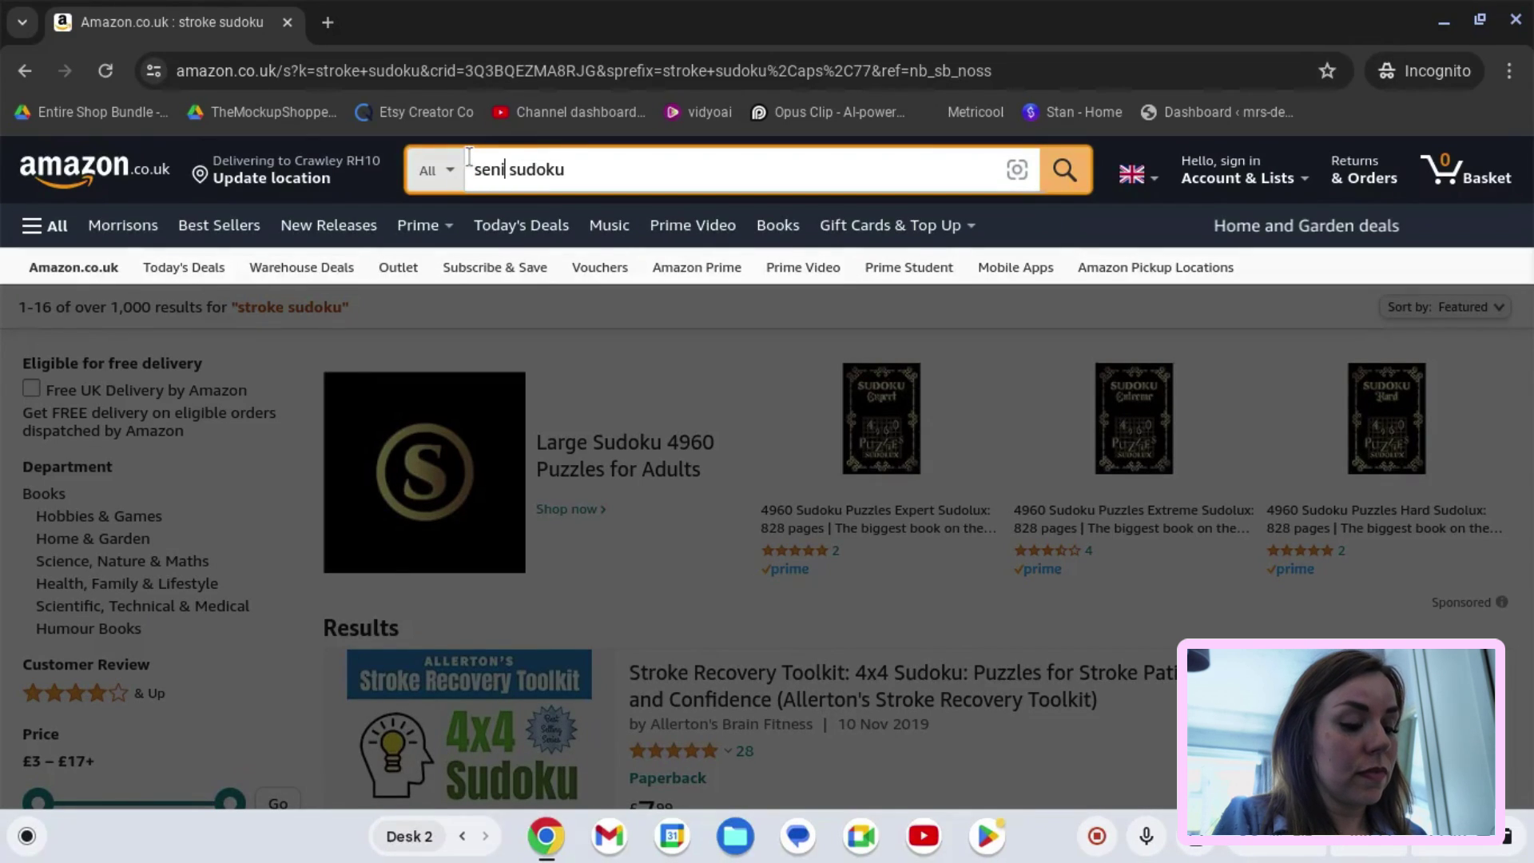
text(or)
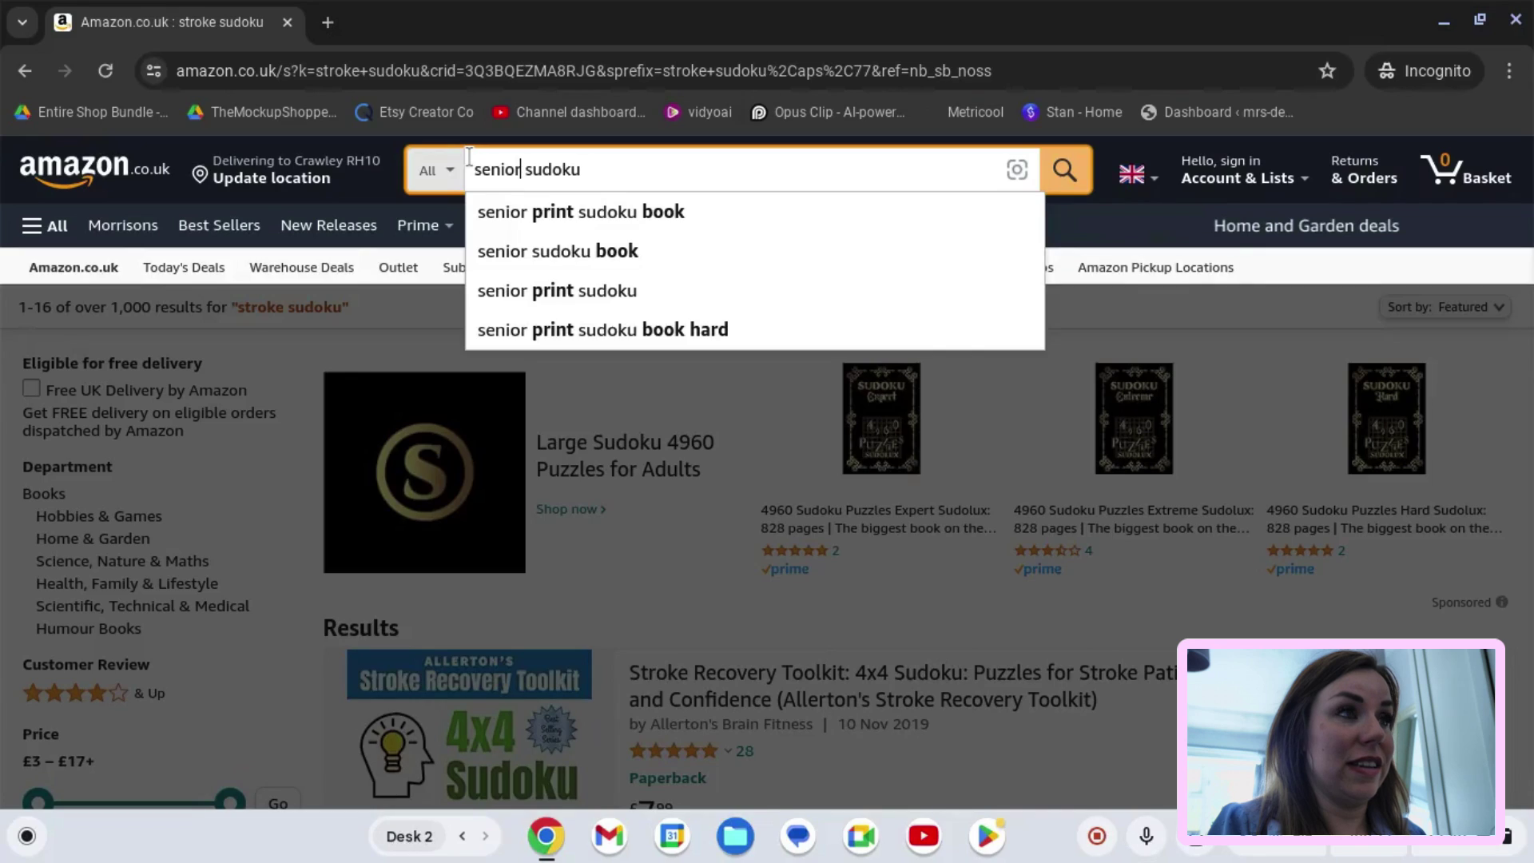
key(Return)
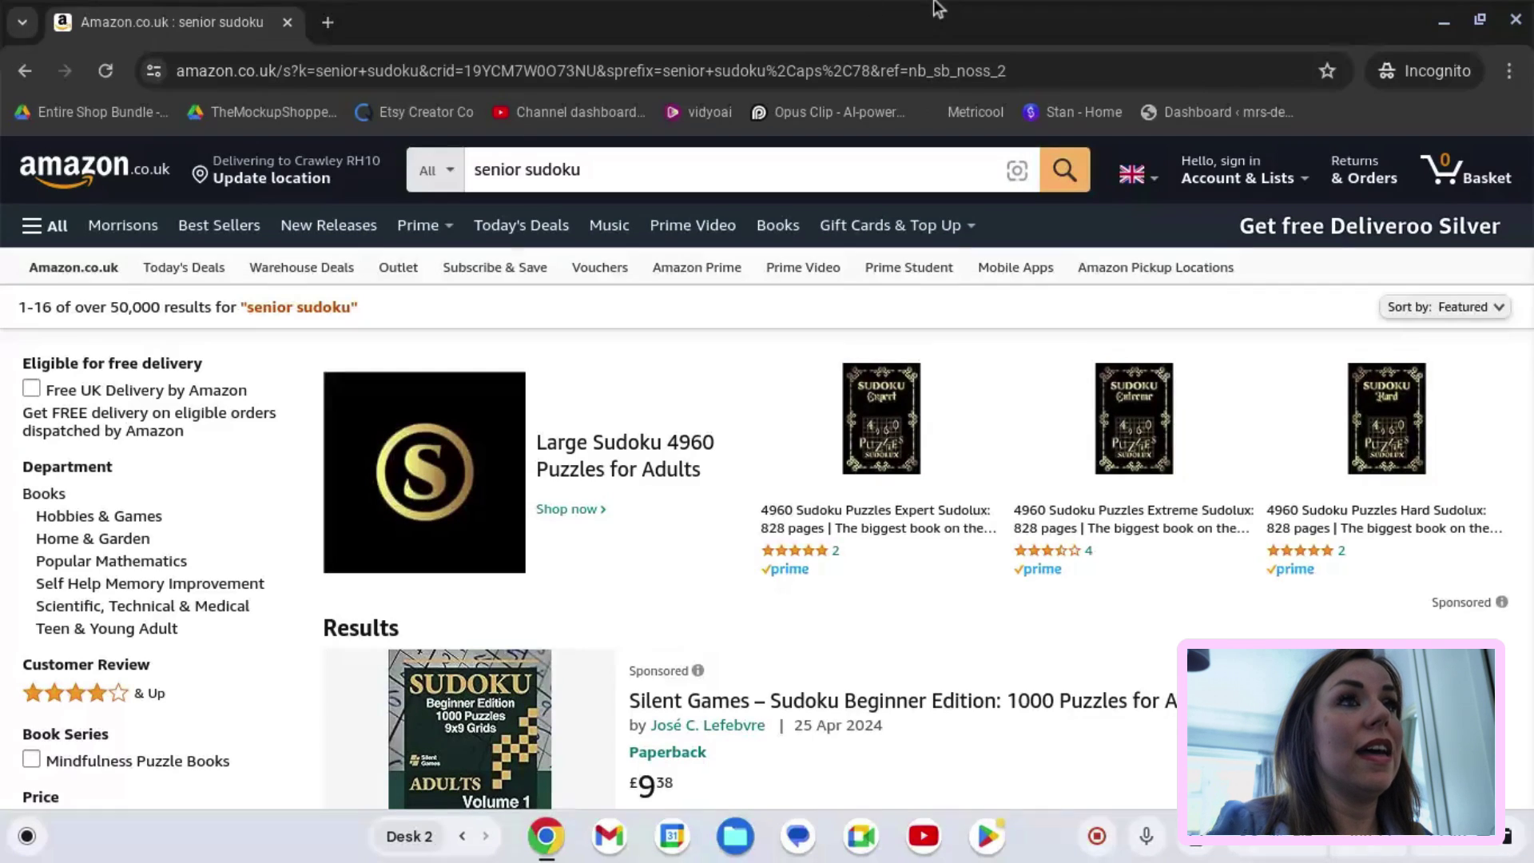
Step: Close the incognito window and open BookBolt's Cloud research page in the maximized regular window, dismissing the graphics pack offer
click(1517, 22)
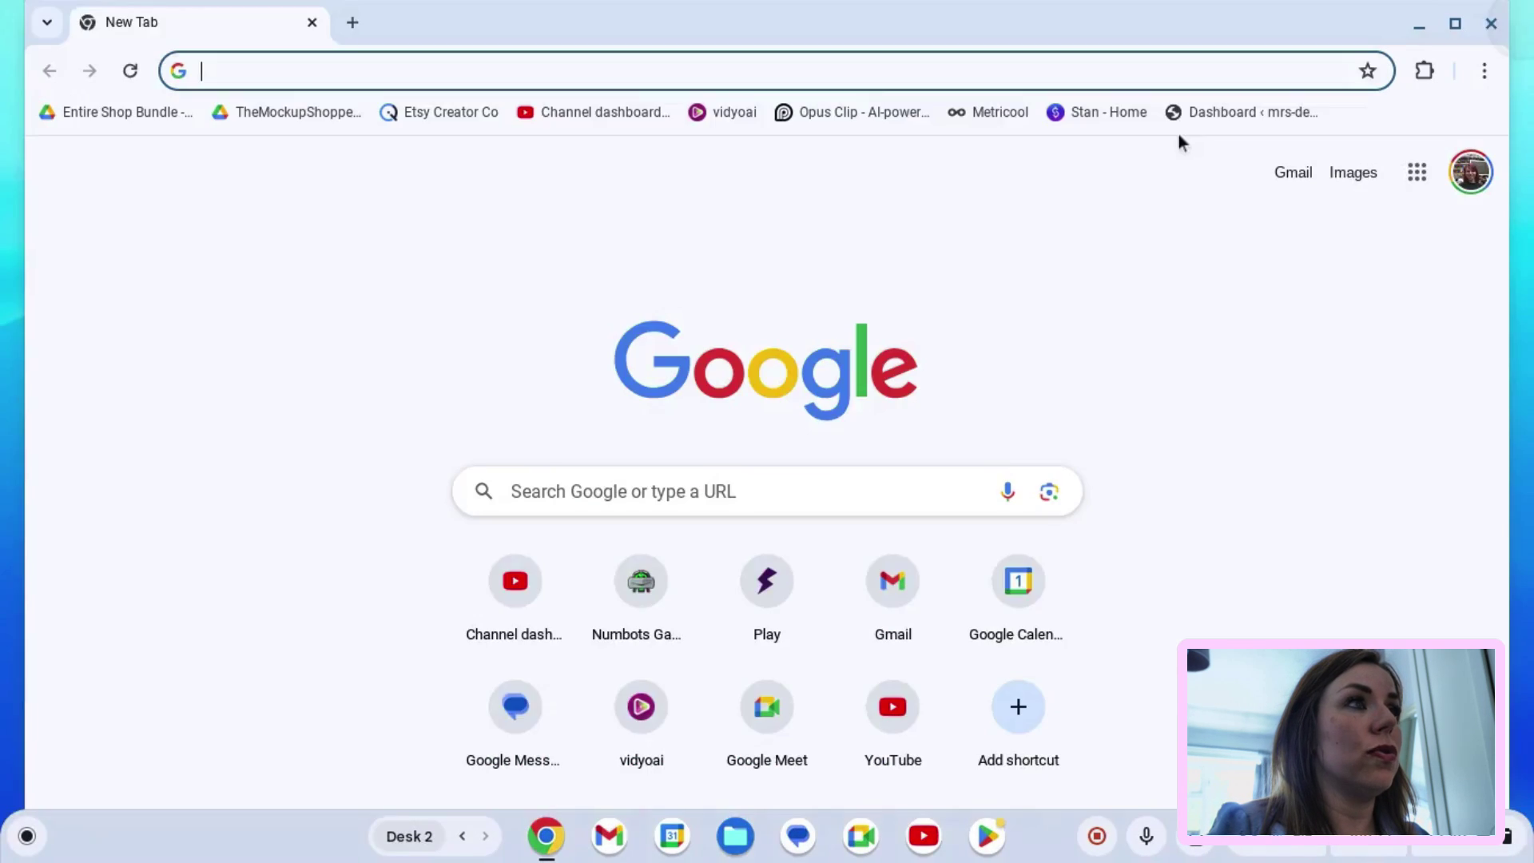
click(1455, 23)
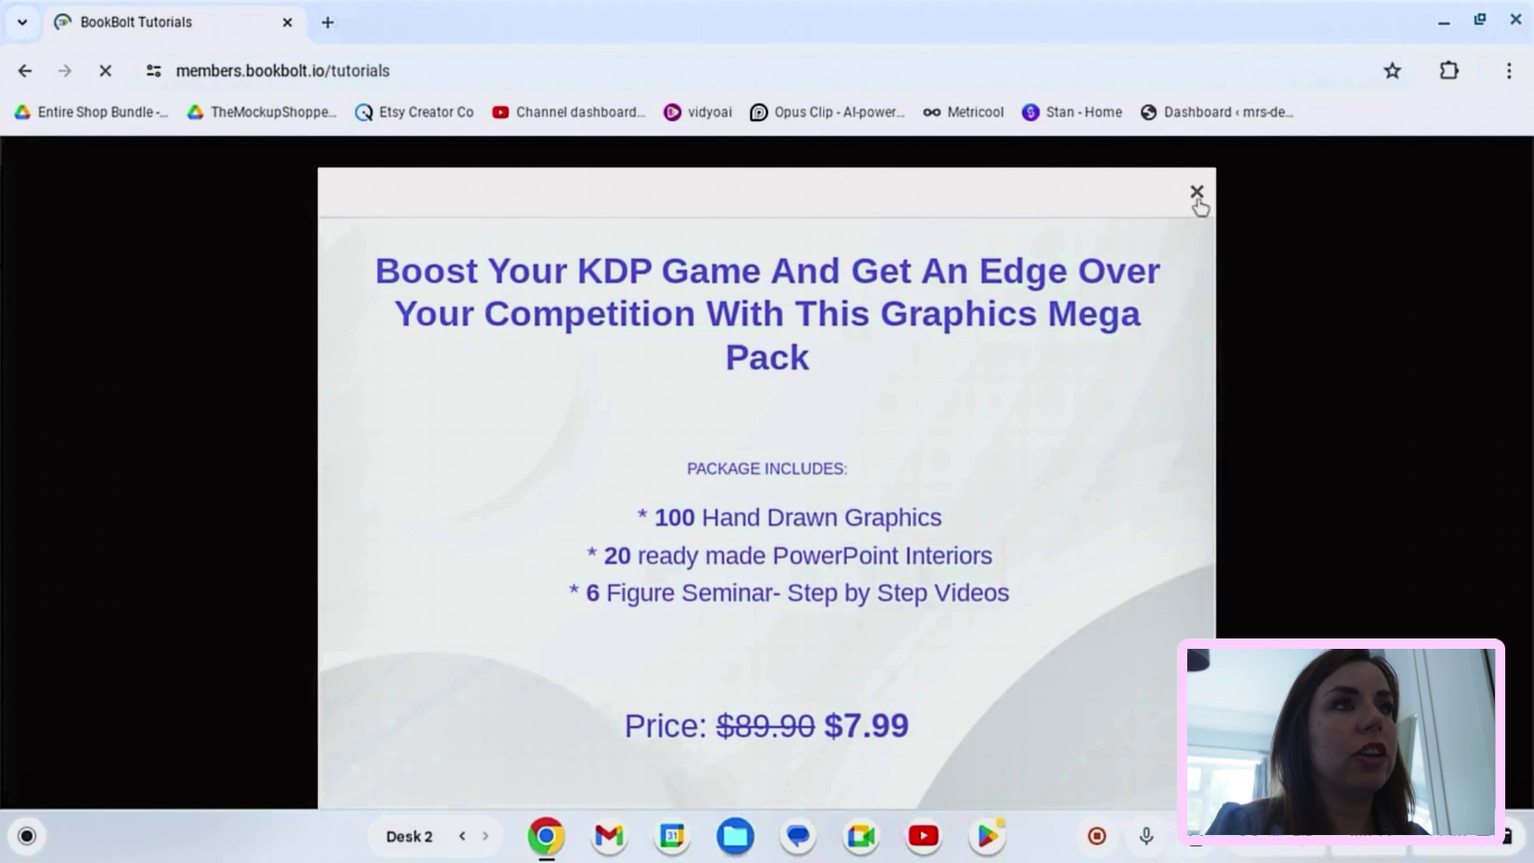
click(1195, 198)
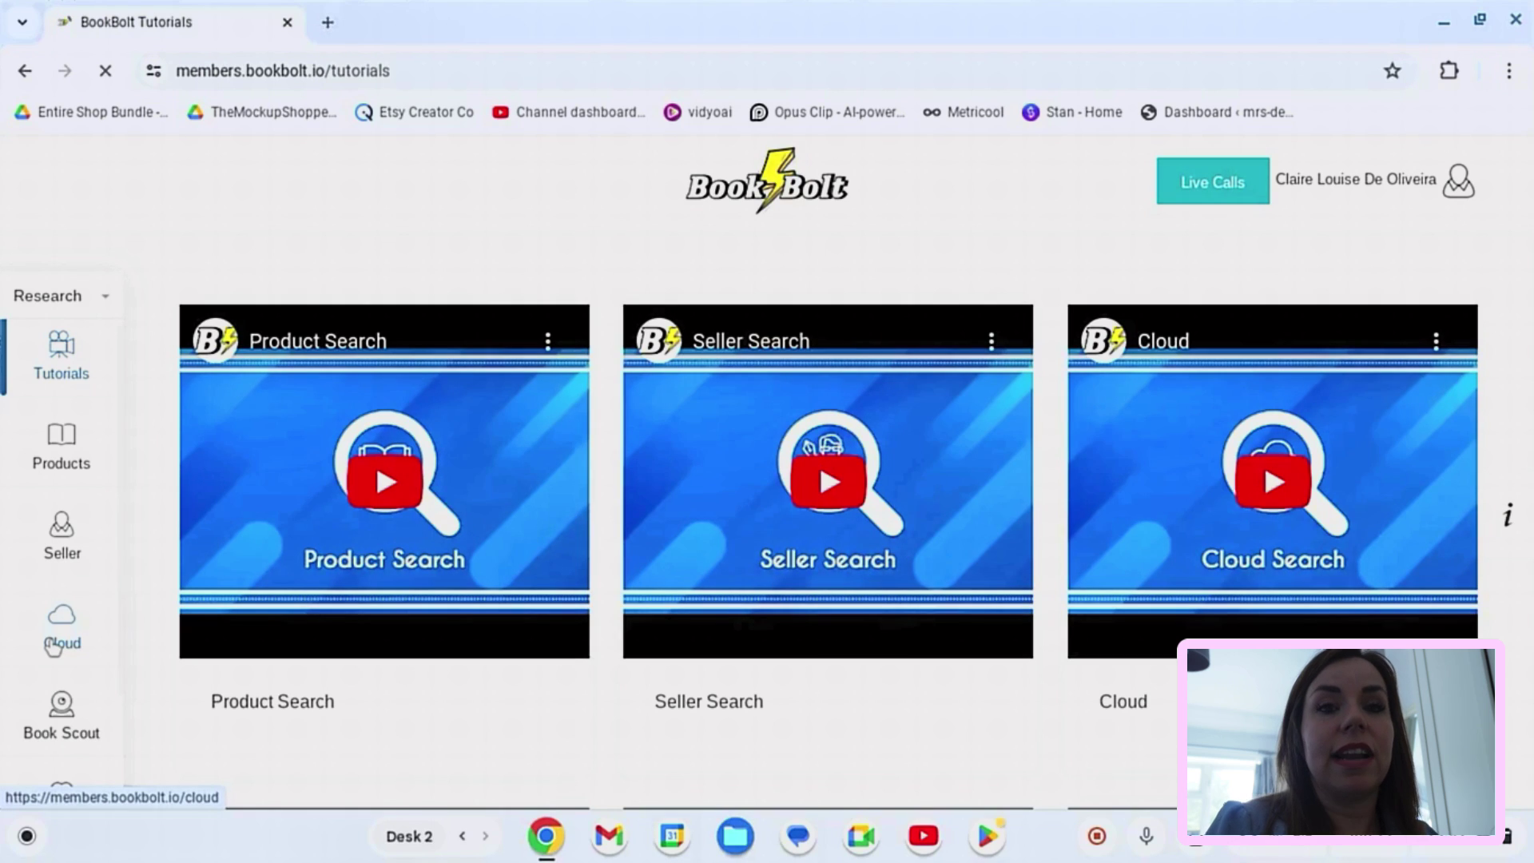
click(53, 647)
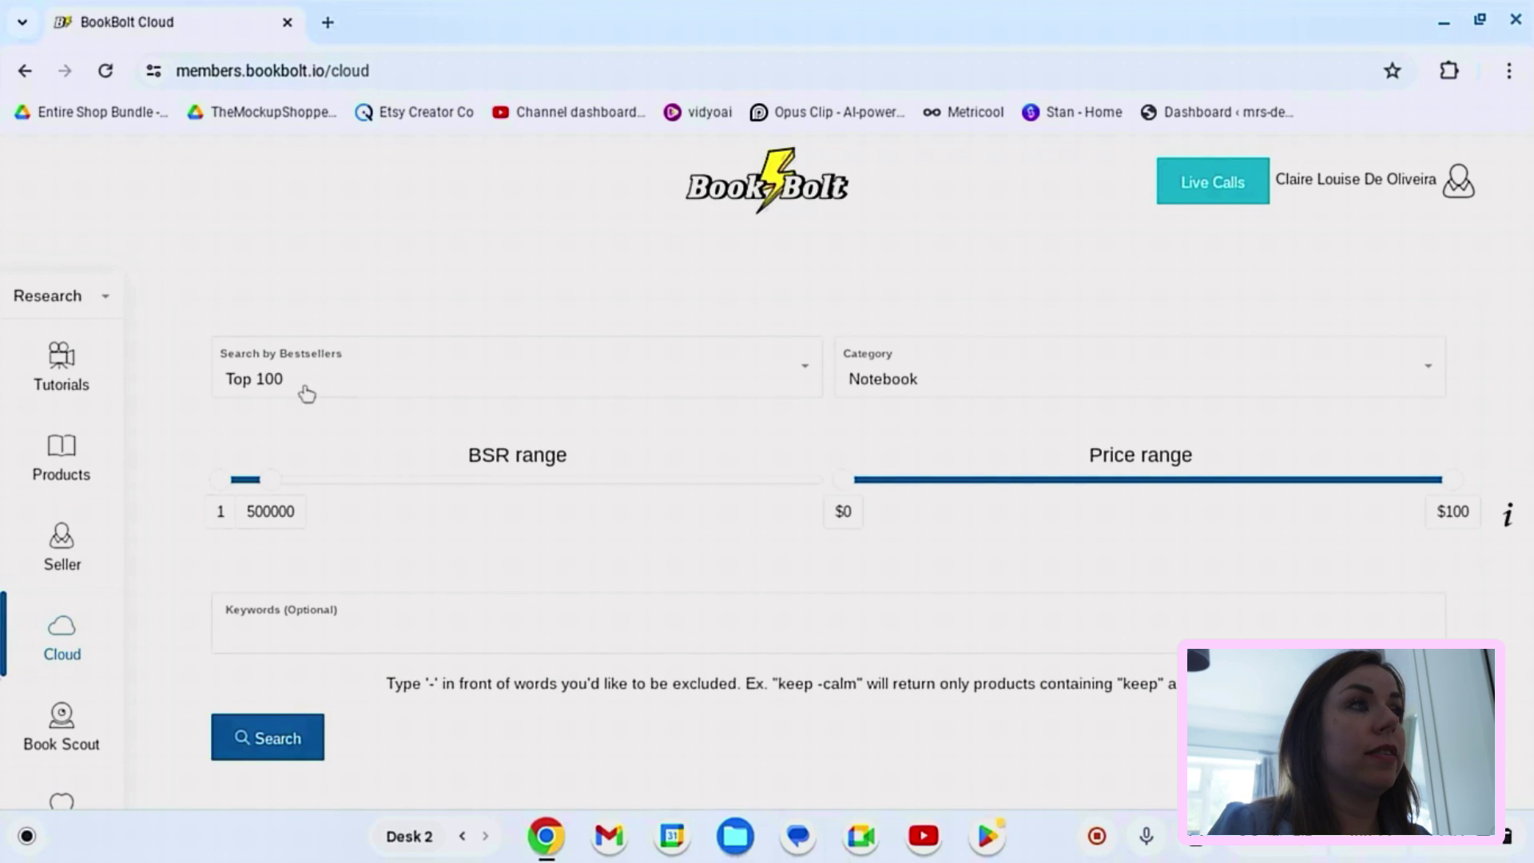
Step: Set the Cloud search category to Puzzle Book
click(814, 364)
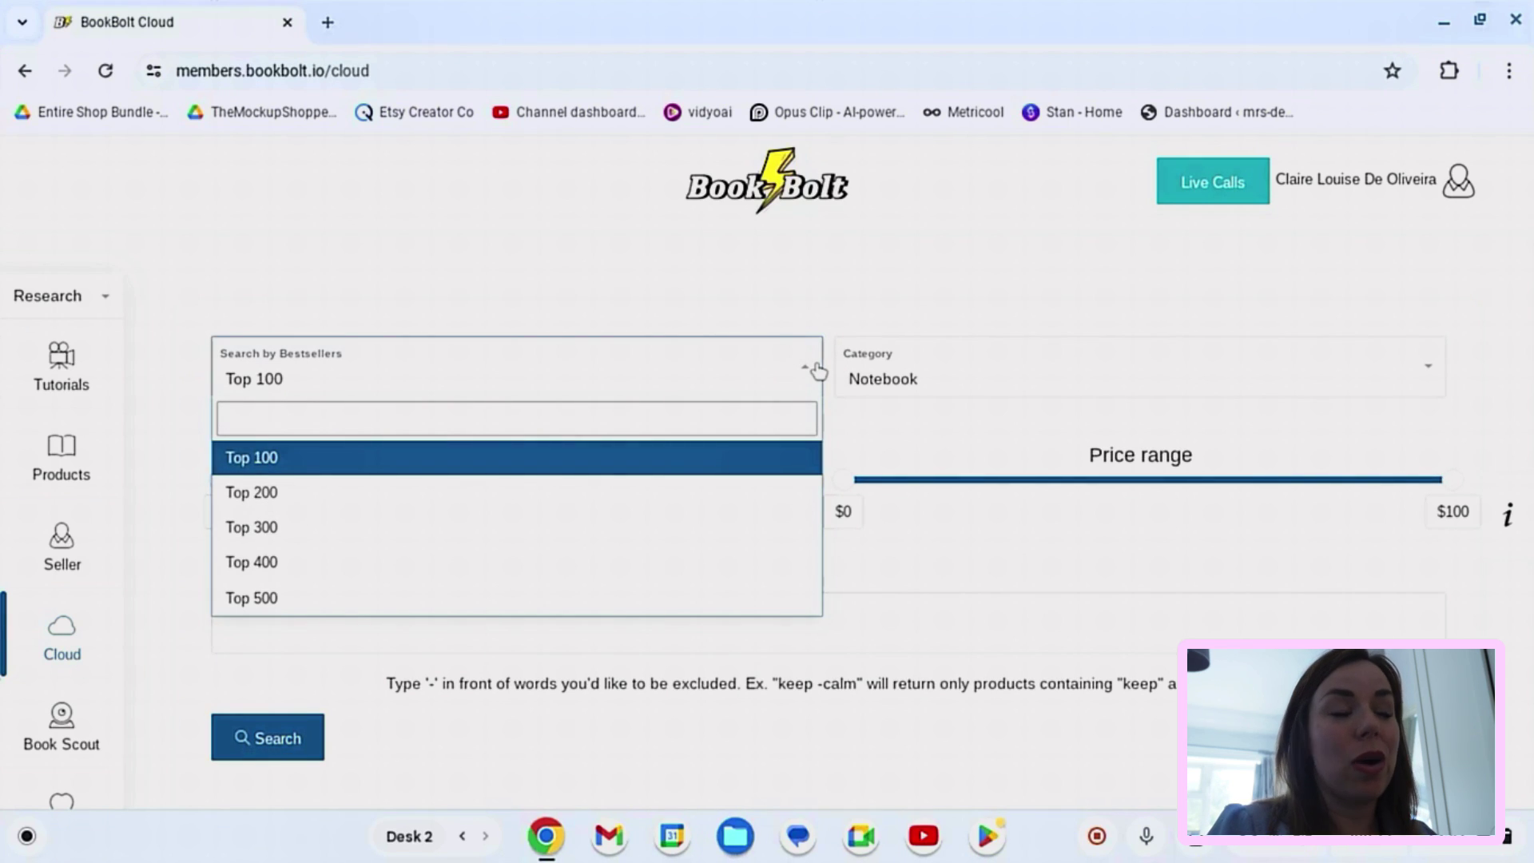
click(972, 395)
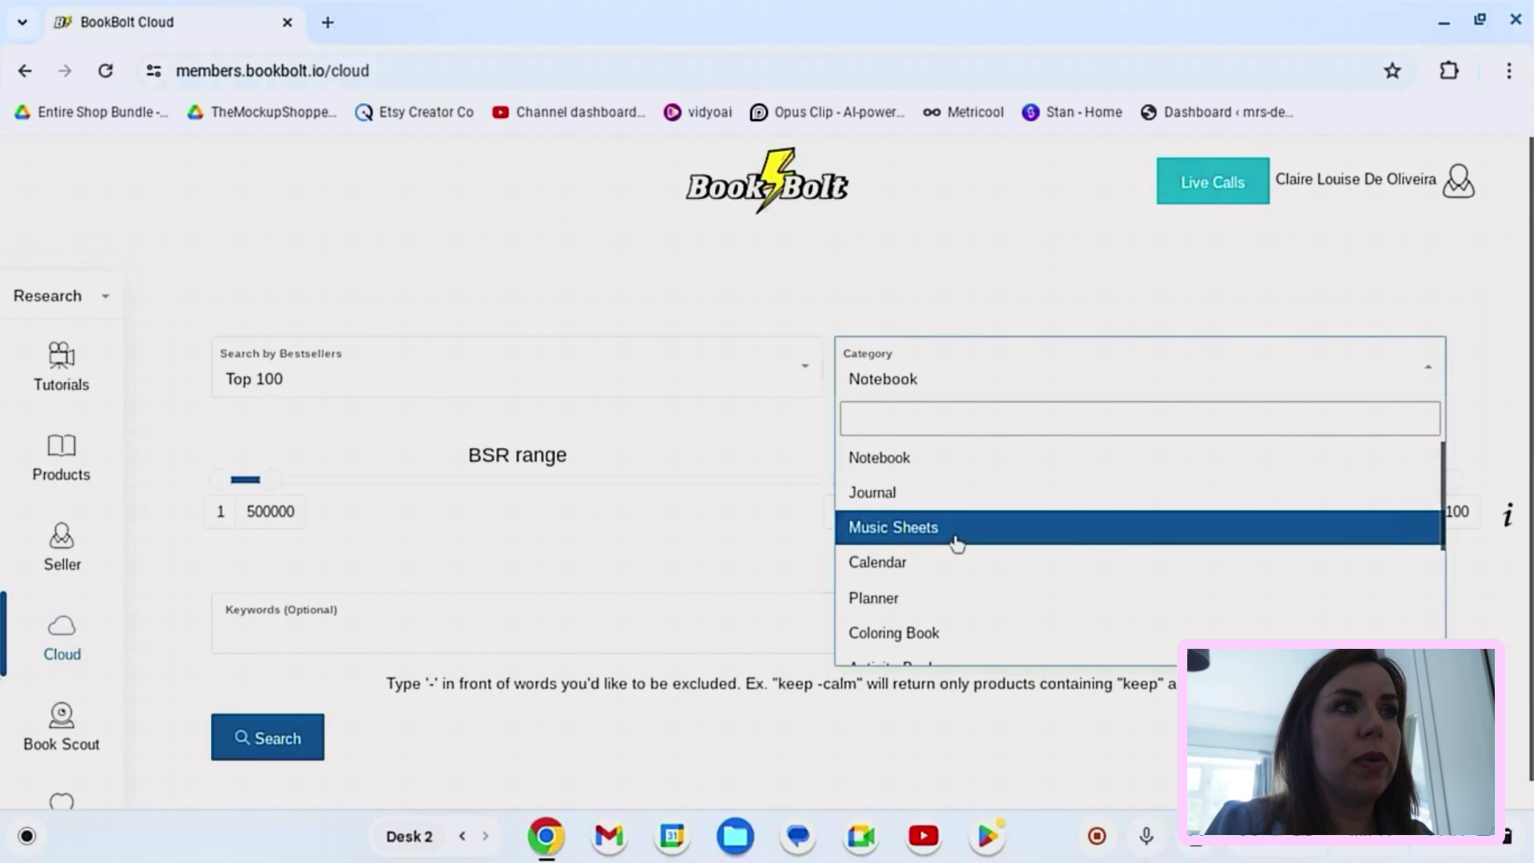
scroll(932, 575, down, 2)
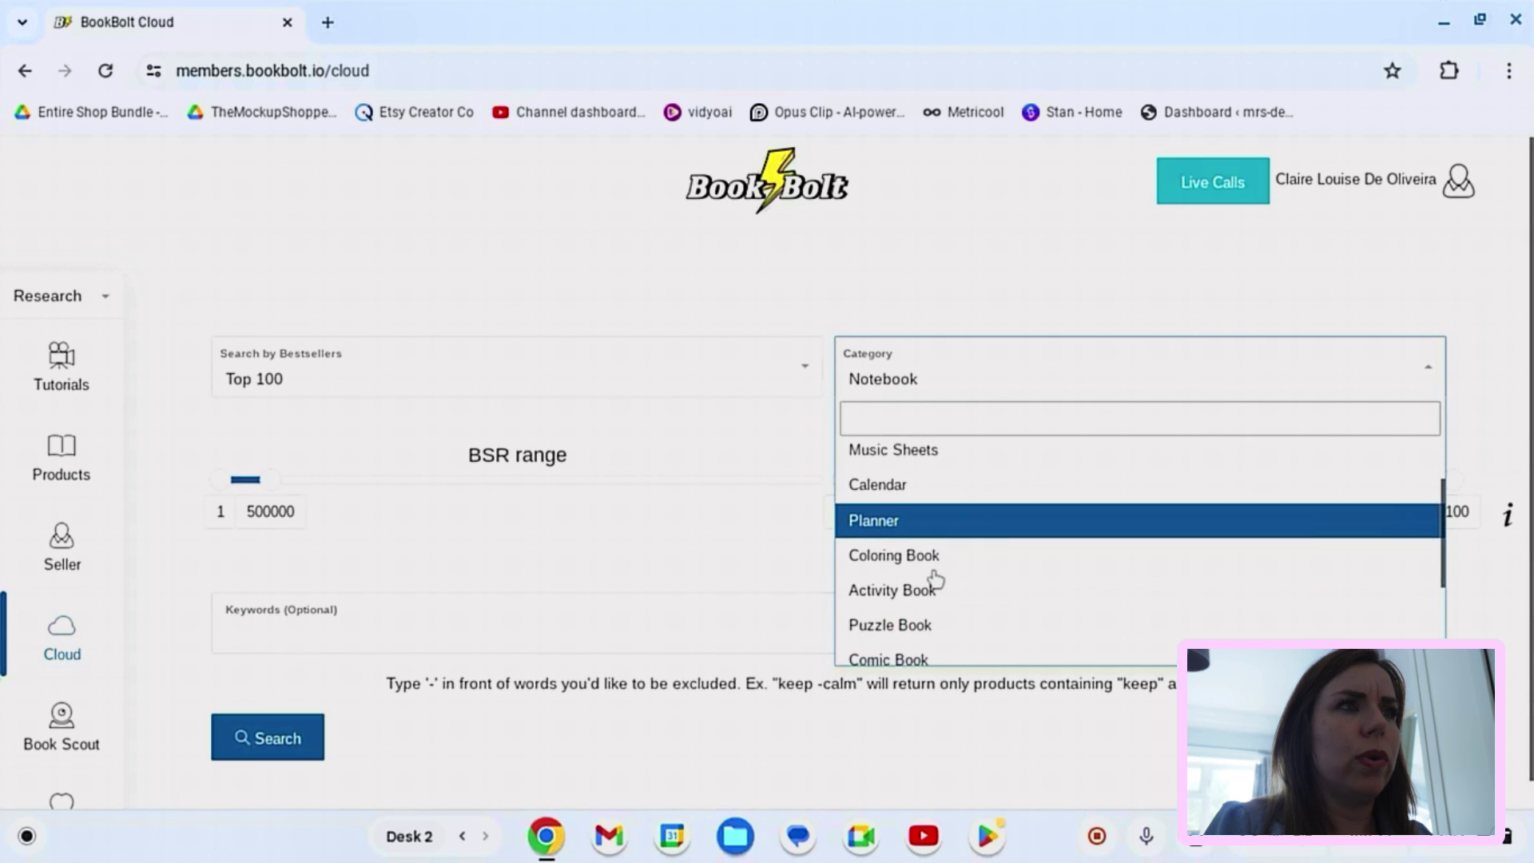
scroll(935, 579, down, 1)
click(927, 587)
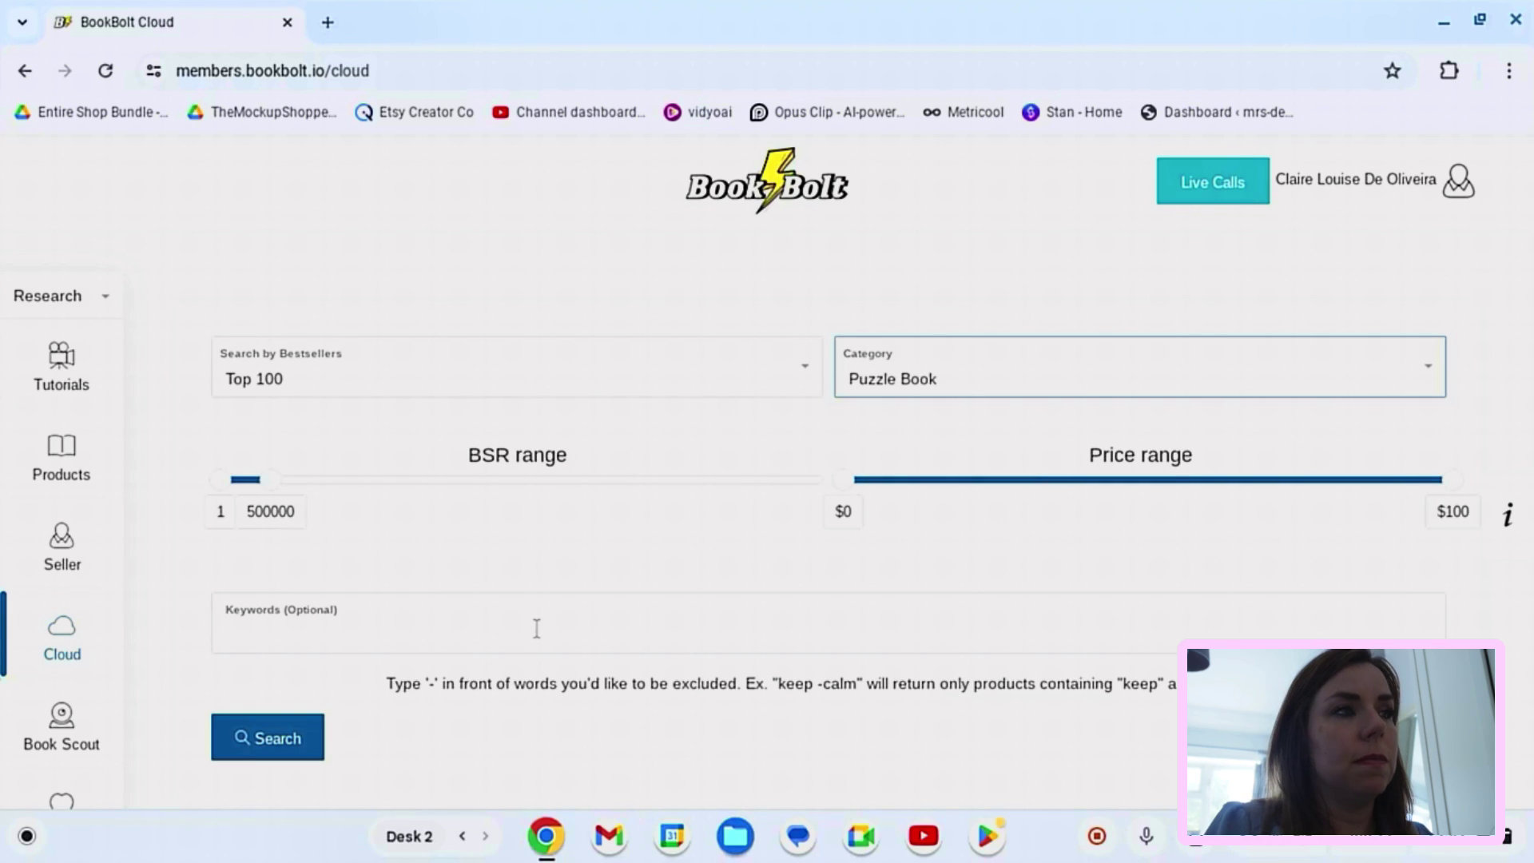
Step: Enter "sudoku" as the keyword and run the Cloud search for puzzle books
scroll(536, 627, down, 1)
click(460, 596)
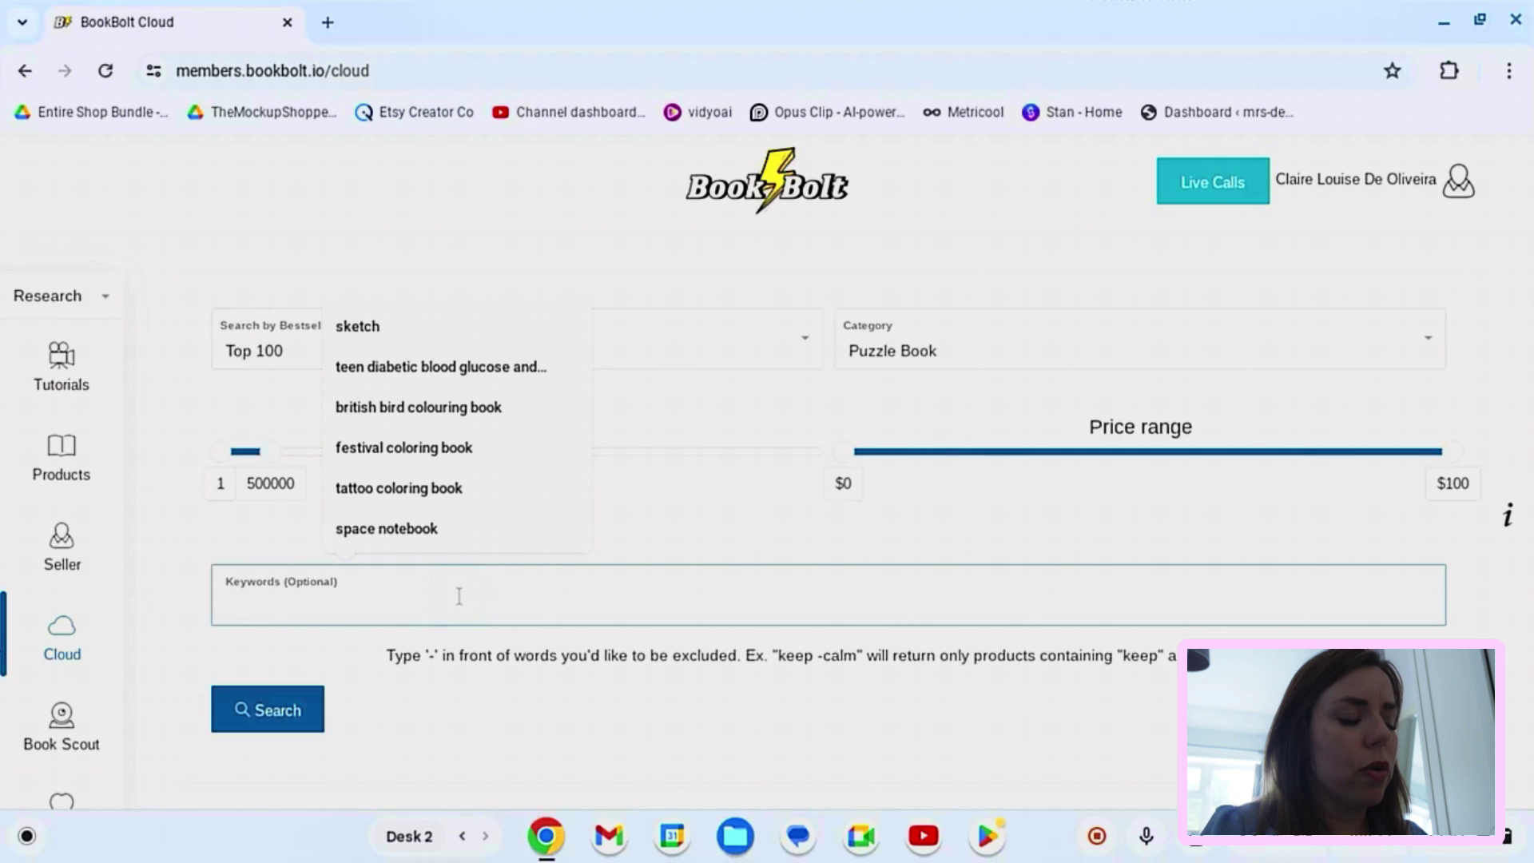
text(su)
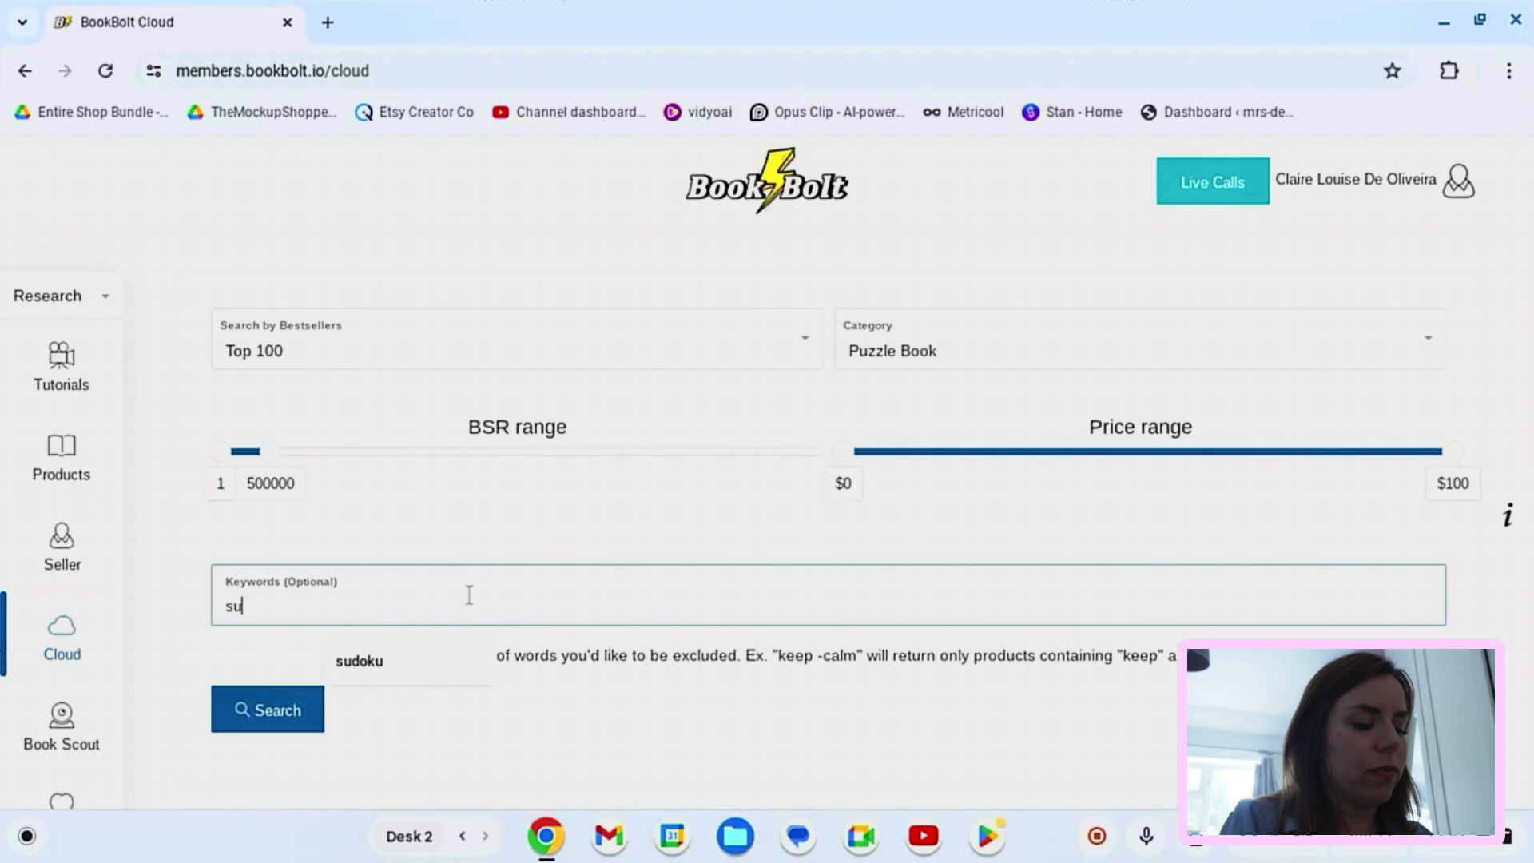
text(doku)
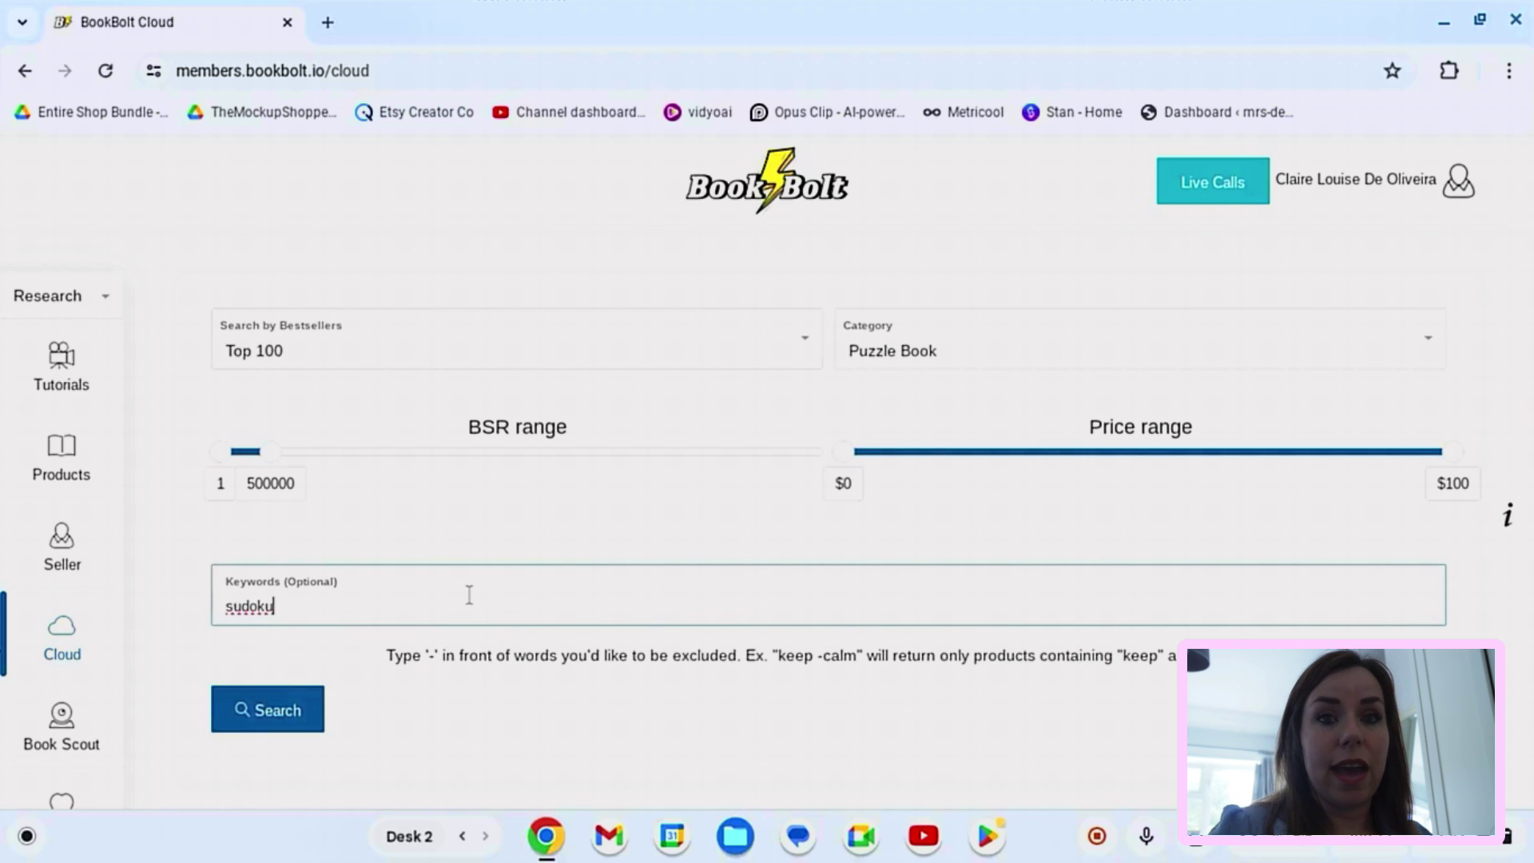
click(276, 710)
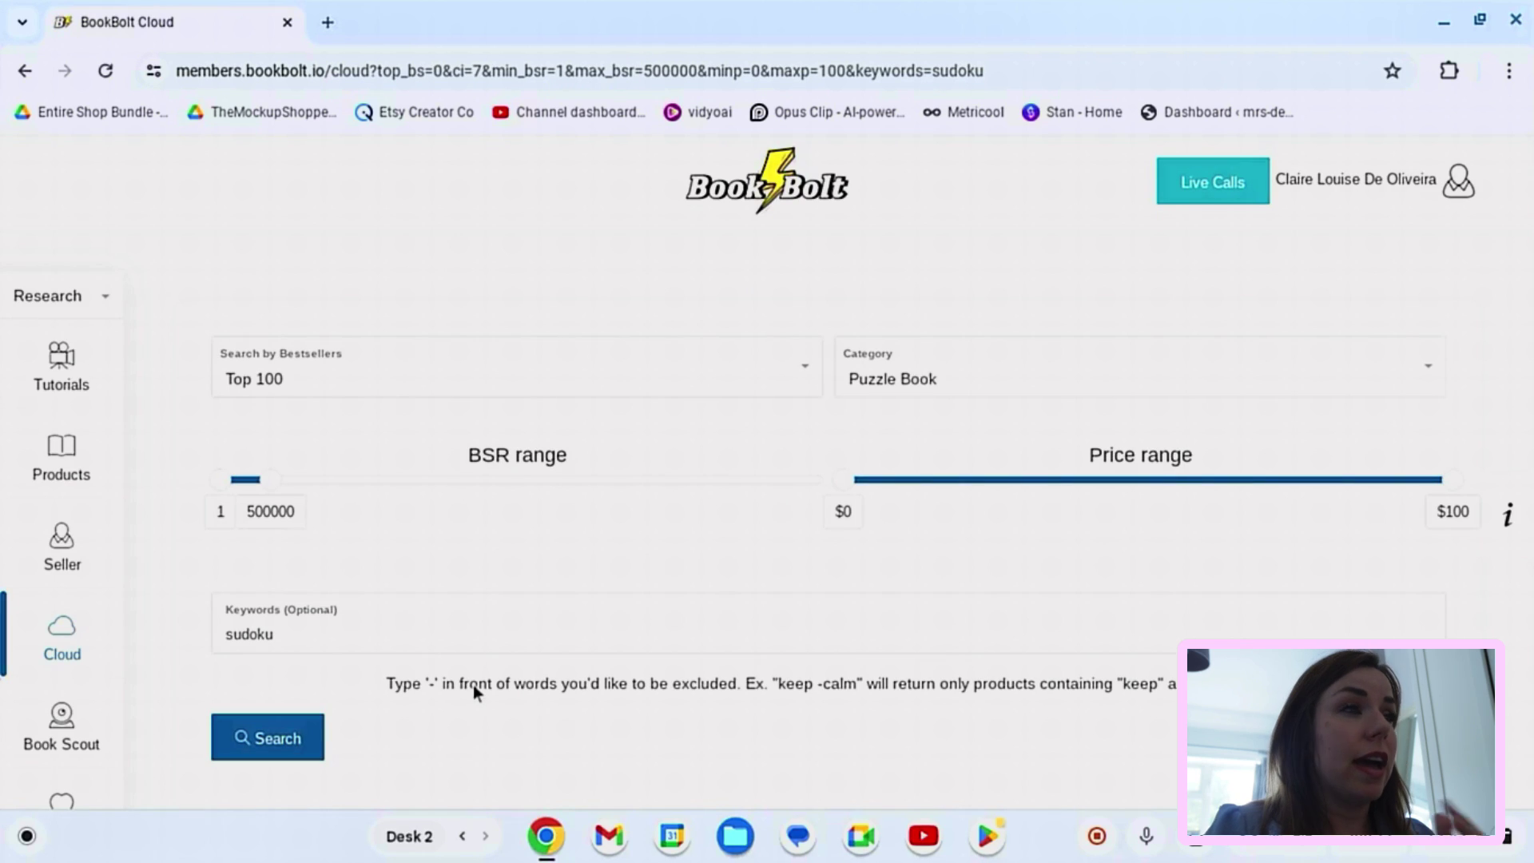
Step: Examine the reviews, prices, BSR and estimated monthly sales of the first row of sudoku bestsellers
scroll(579, 588, down, 5)
scroll(580, 589, down, 9)
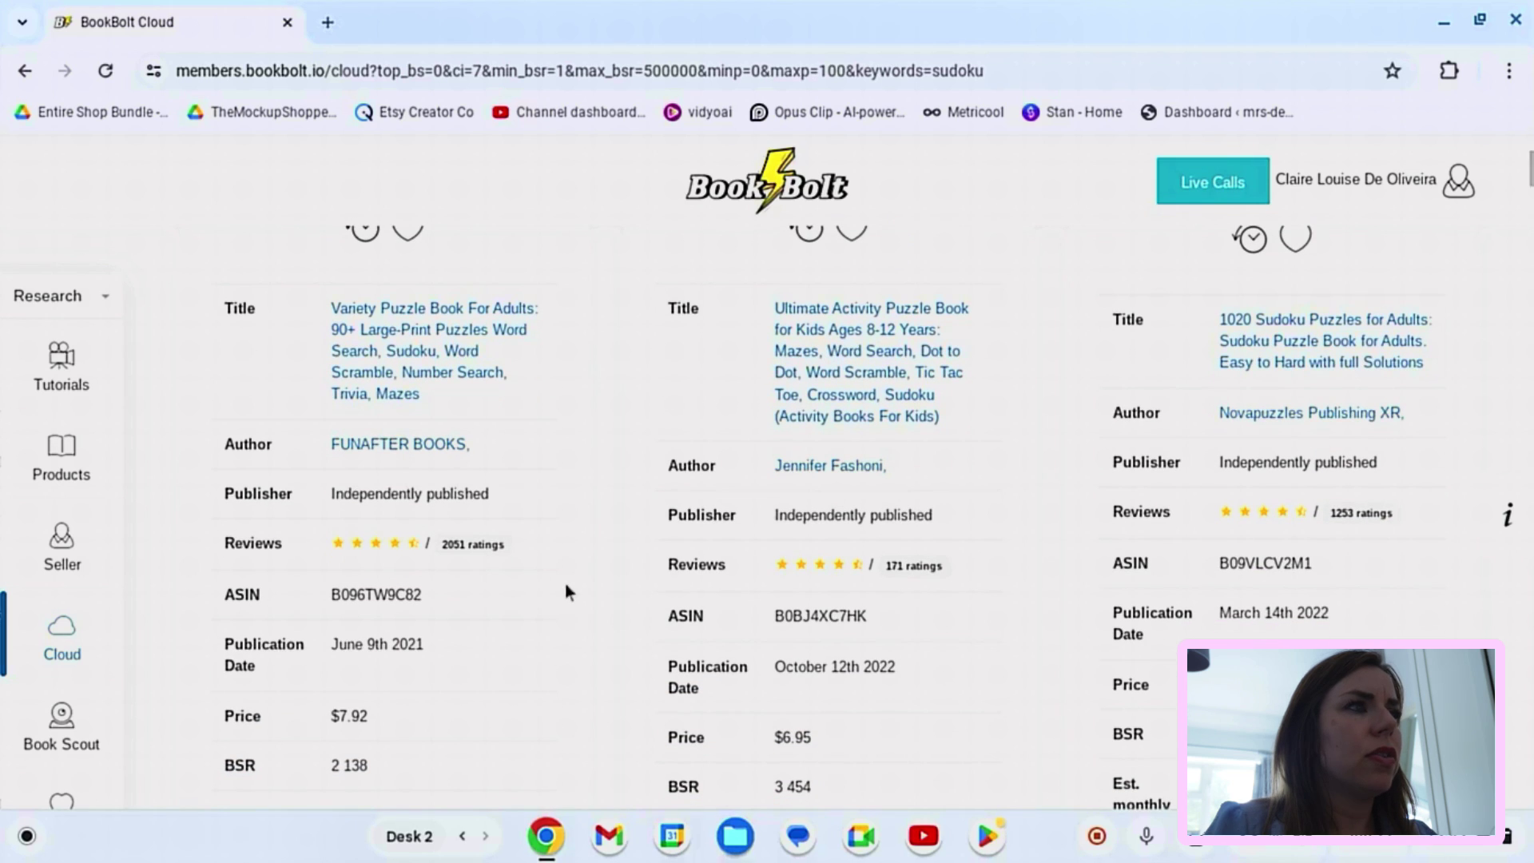
scroll(400, 717, down, 1)
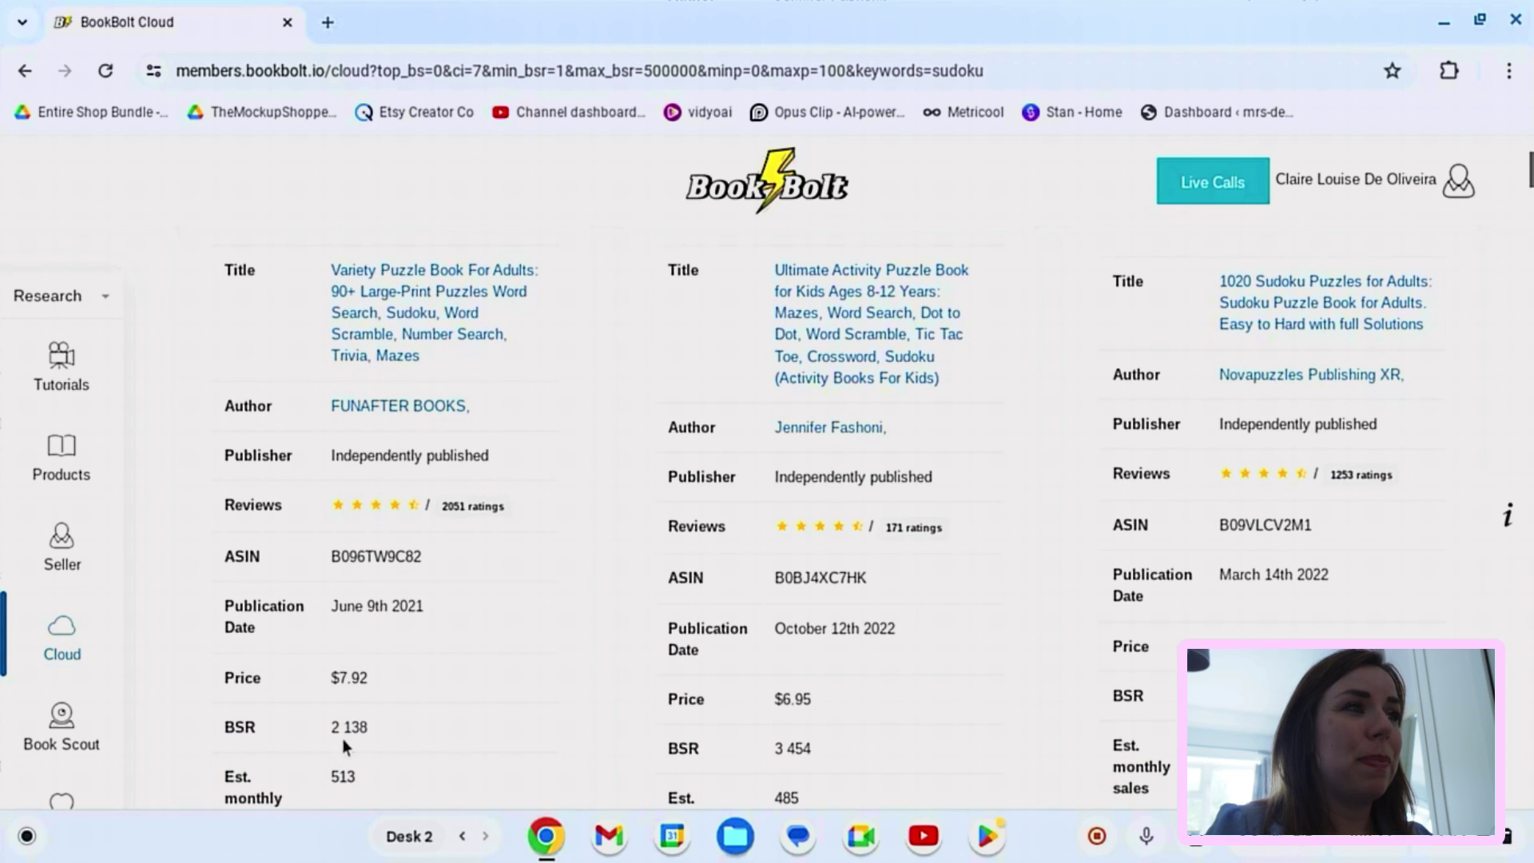
scroll(358, 740, down, 2)
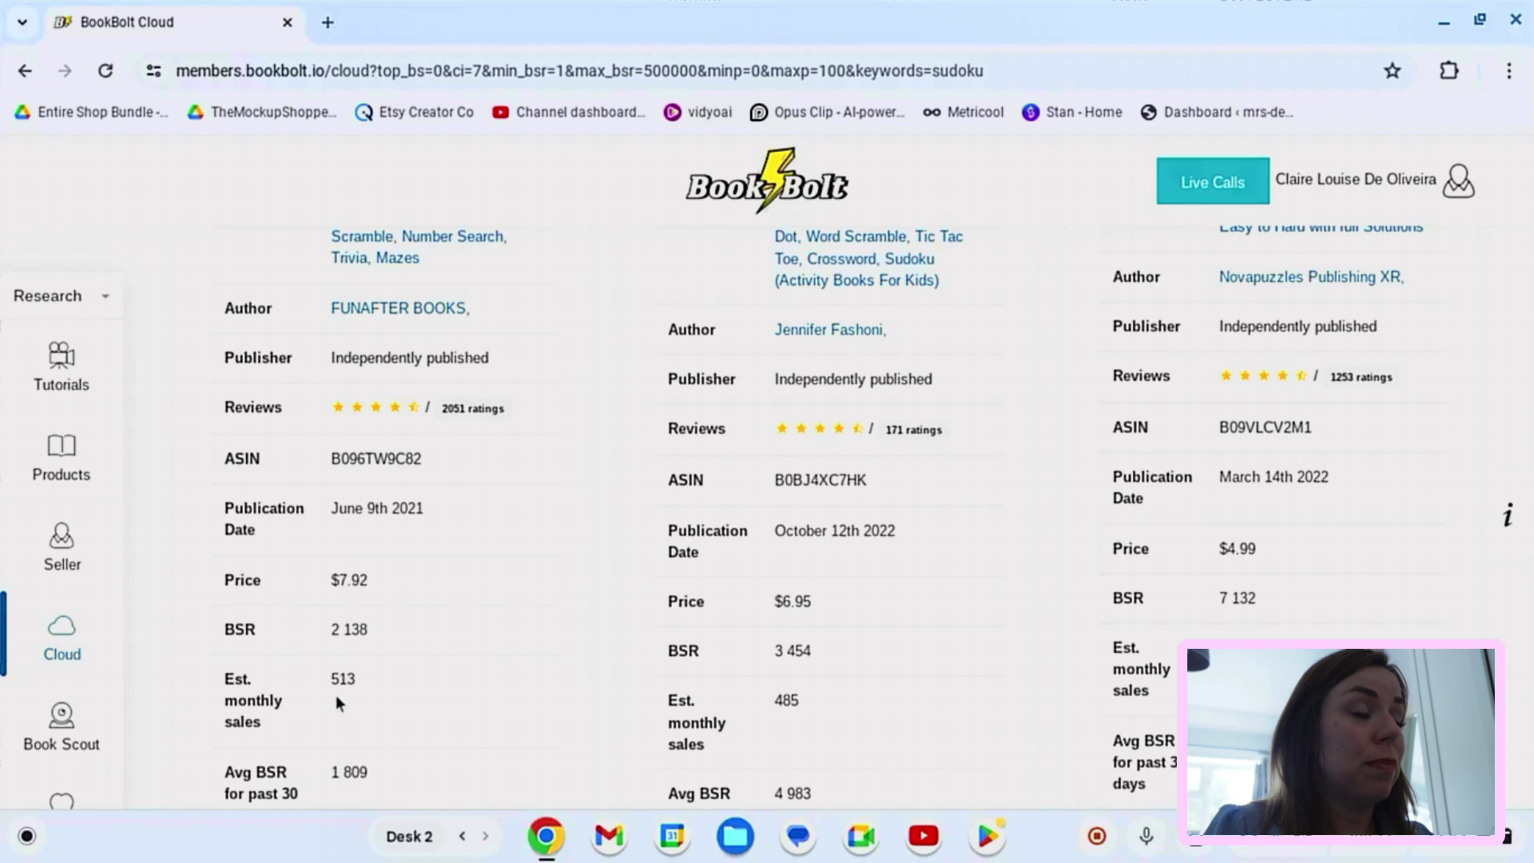
scroll(337, 702, down, 2)
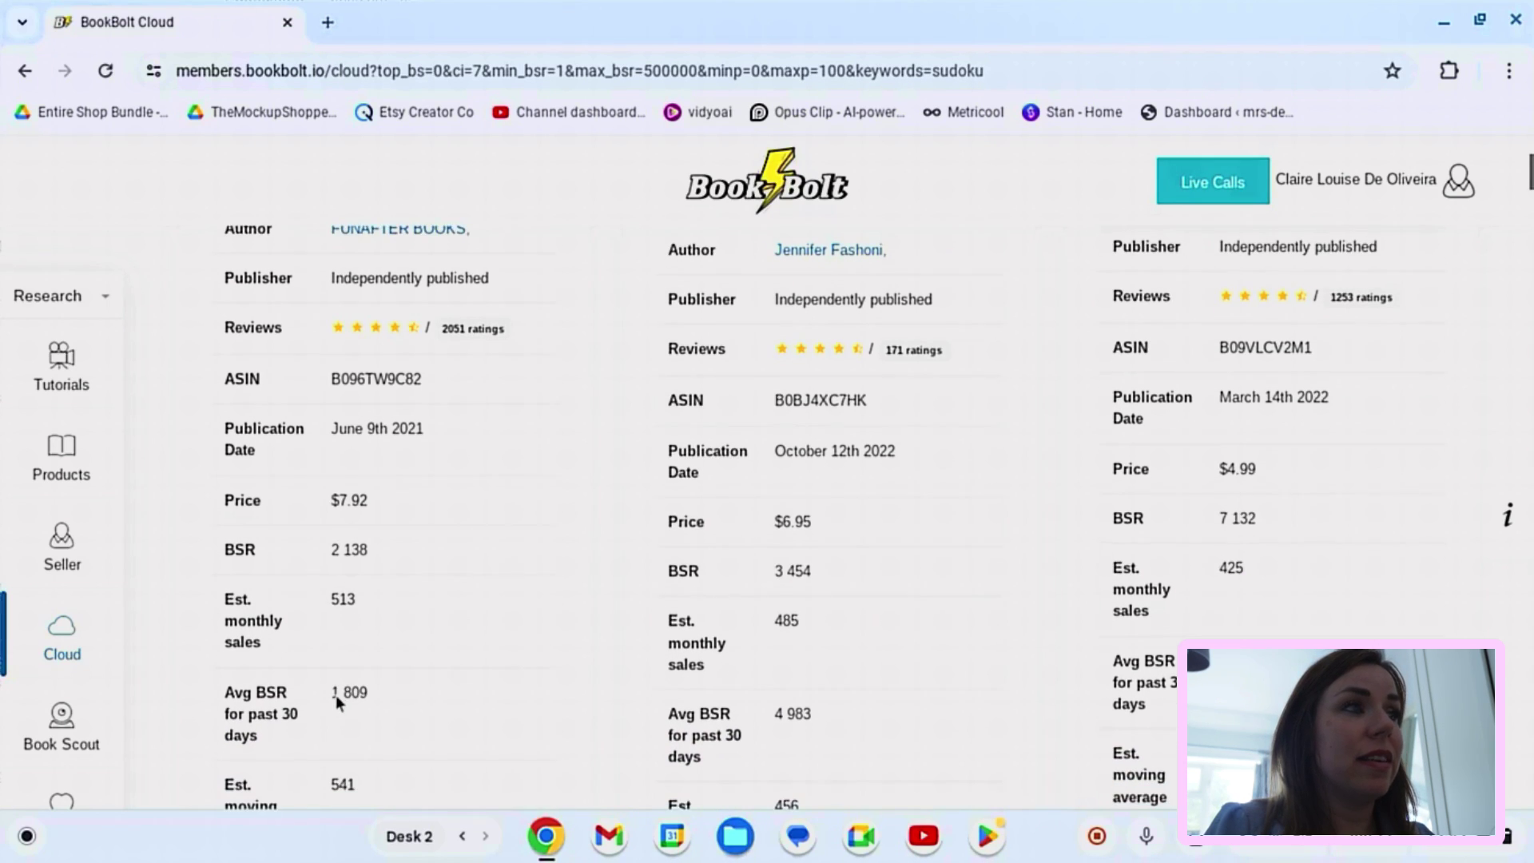
scroll(400, 759, down, 4)
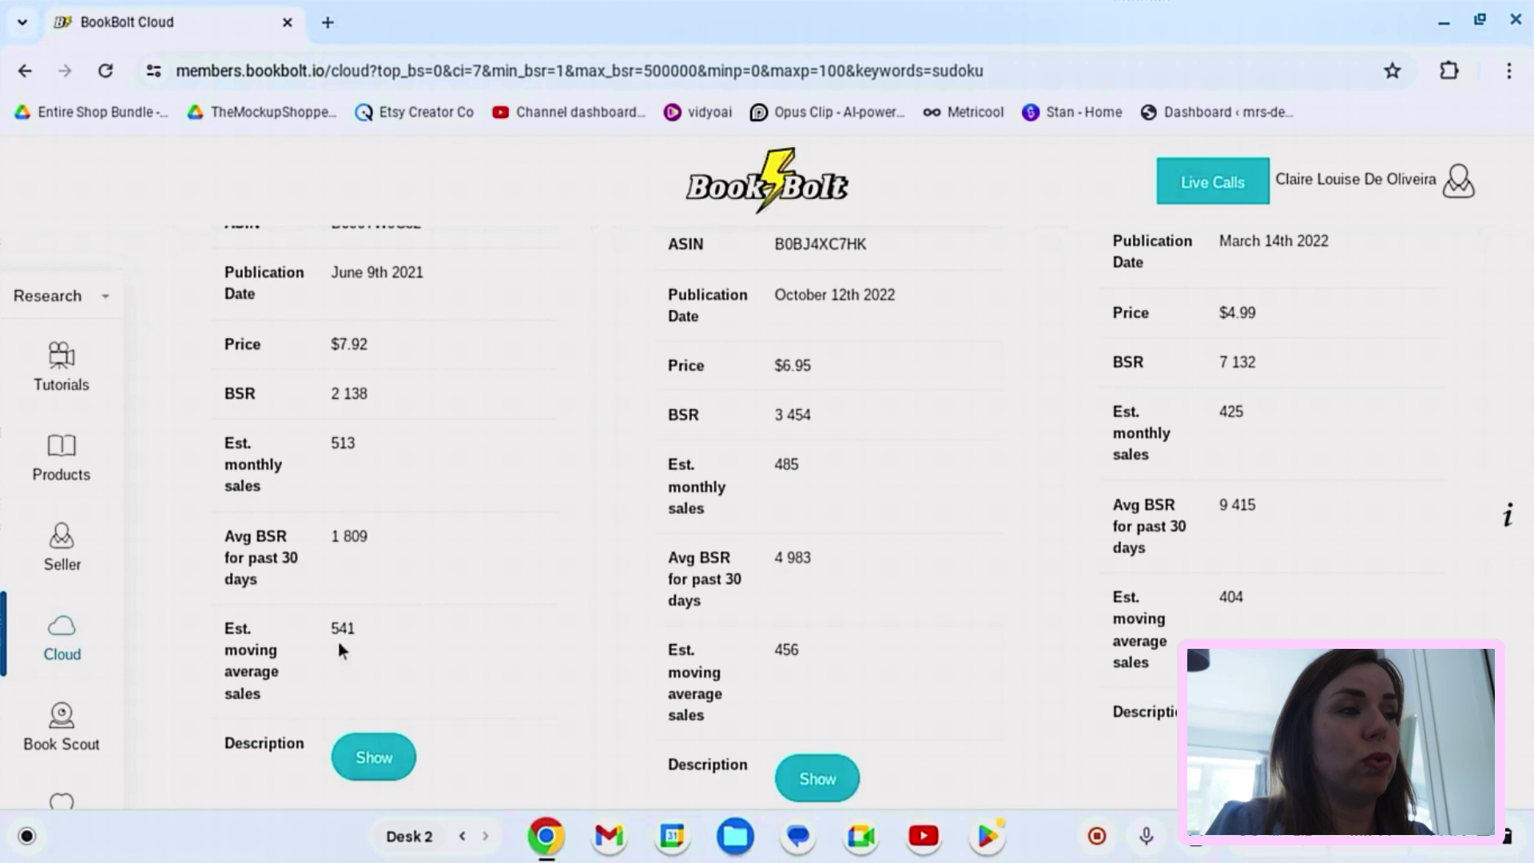
scroll(338, 641, up, 2)
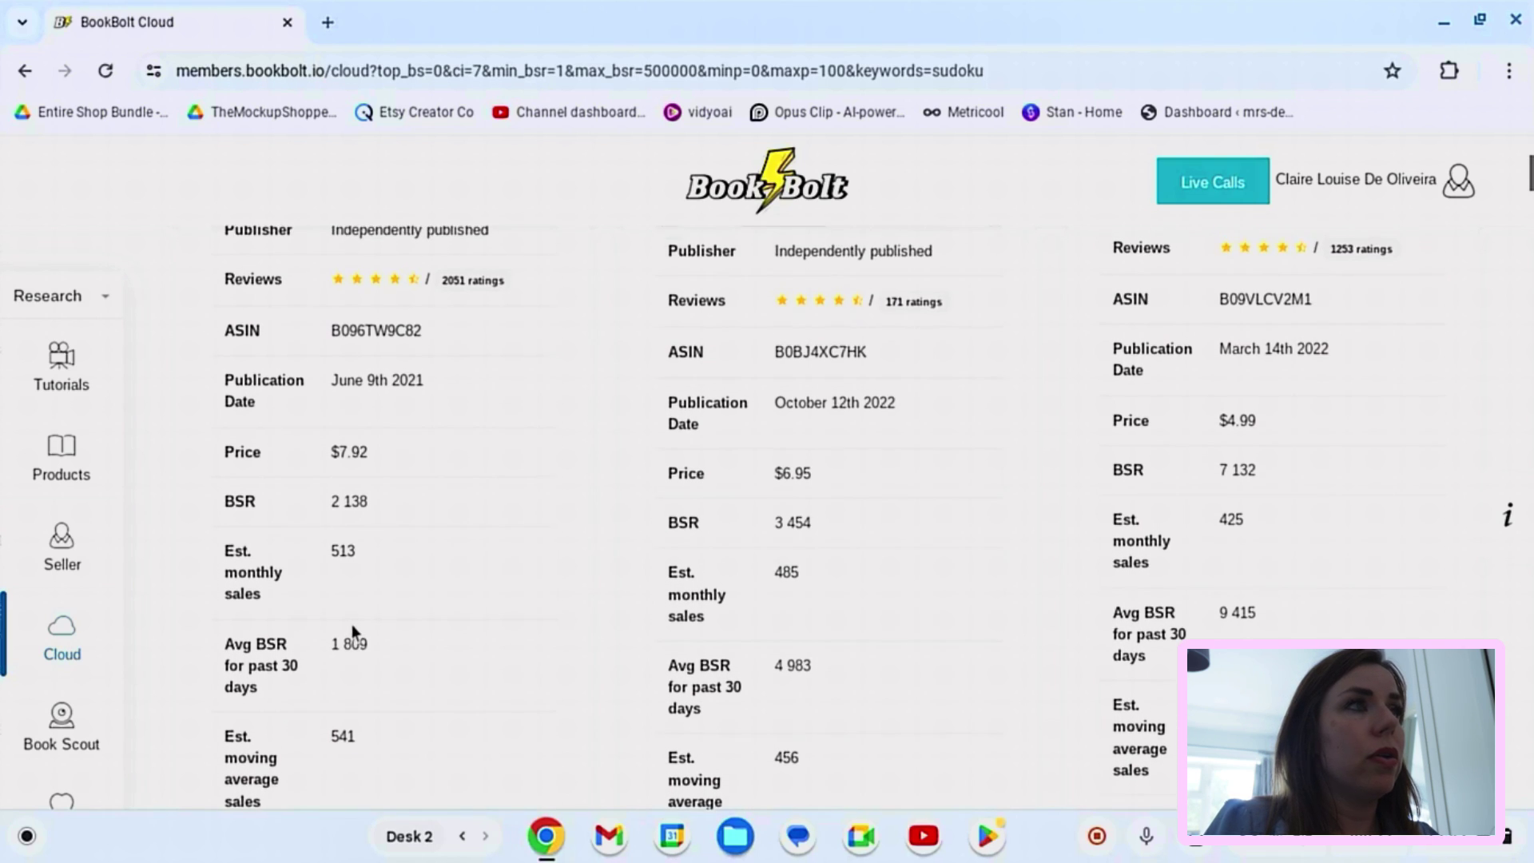
scroll(351, 624, up, 4)
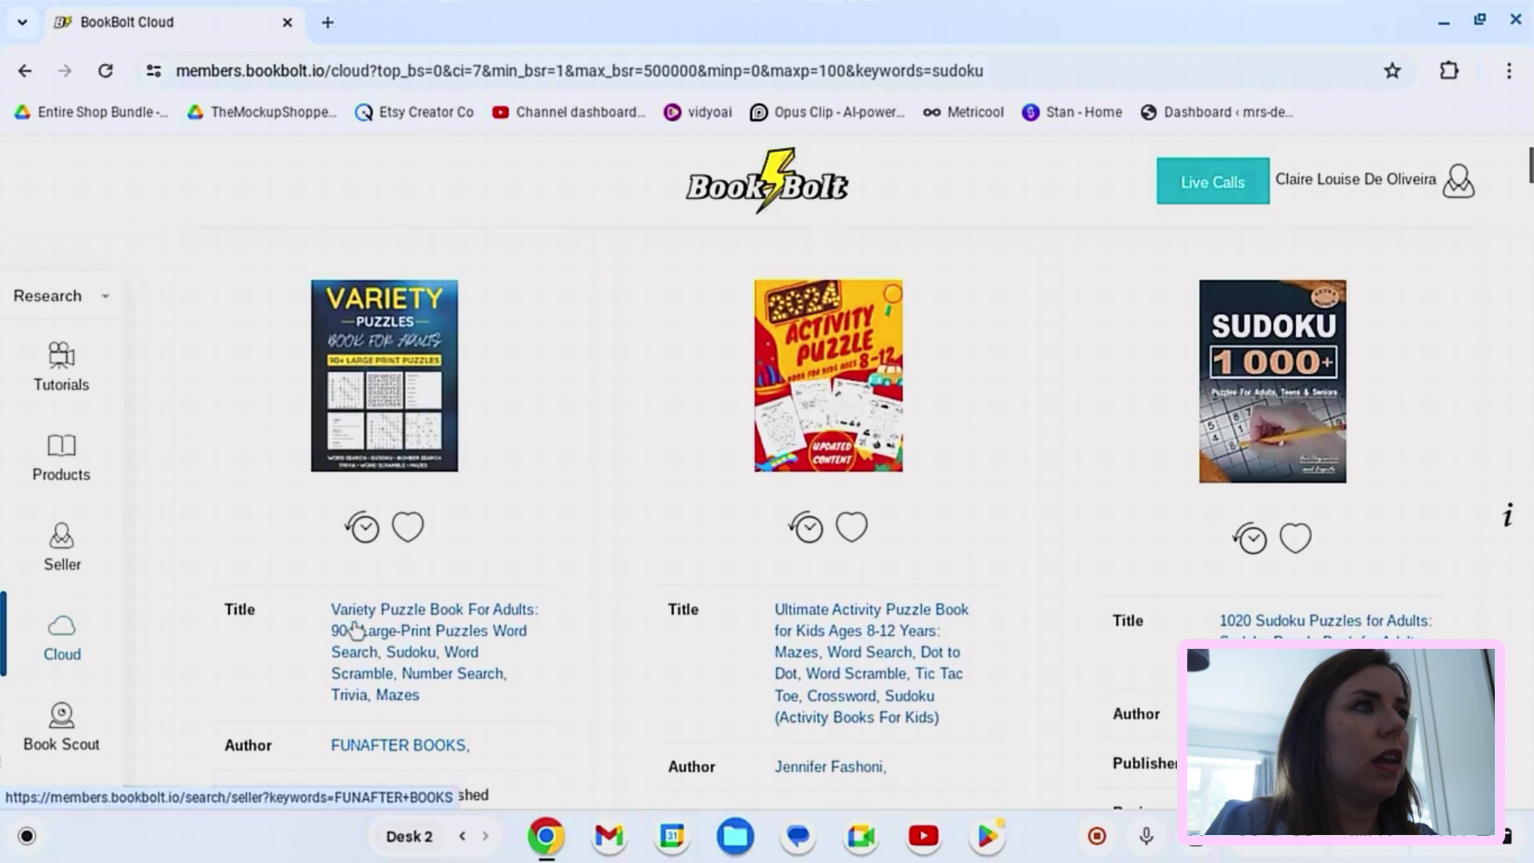
scroll(355, 631, down, 3)
scroll(933, 563, down, 4)
scroll(932, 569, down, 3)
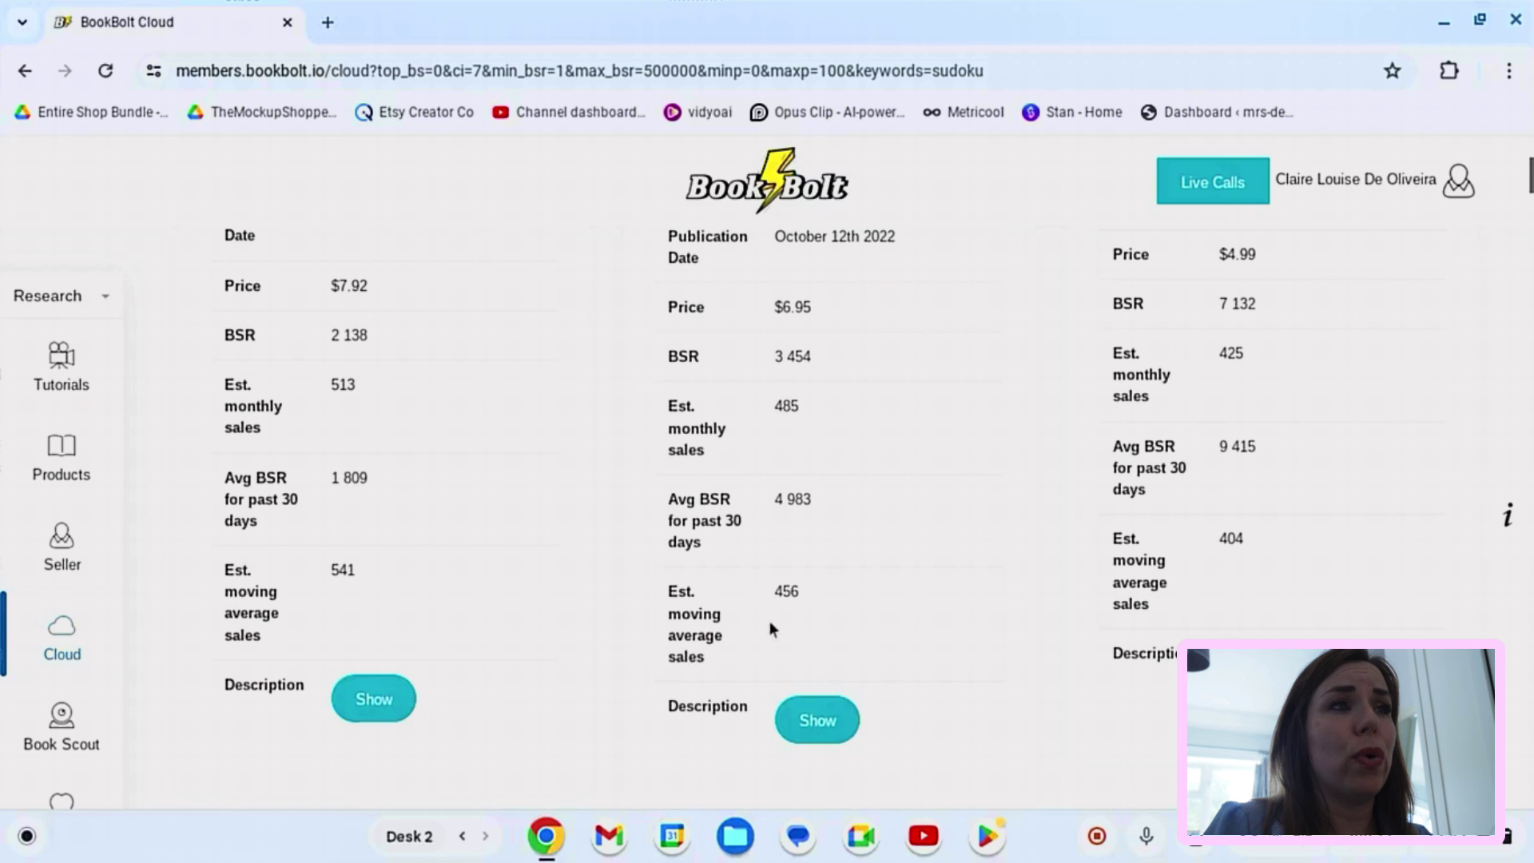
scroll(1238, 611, up, 10)
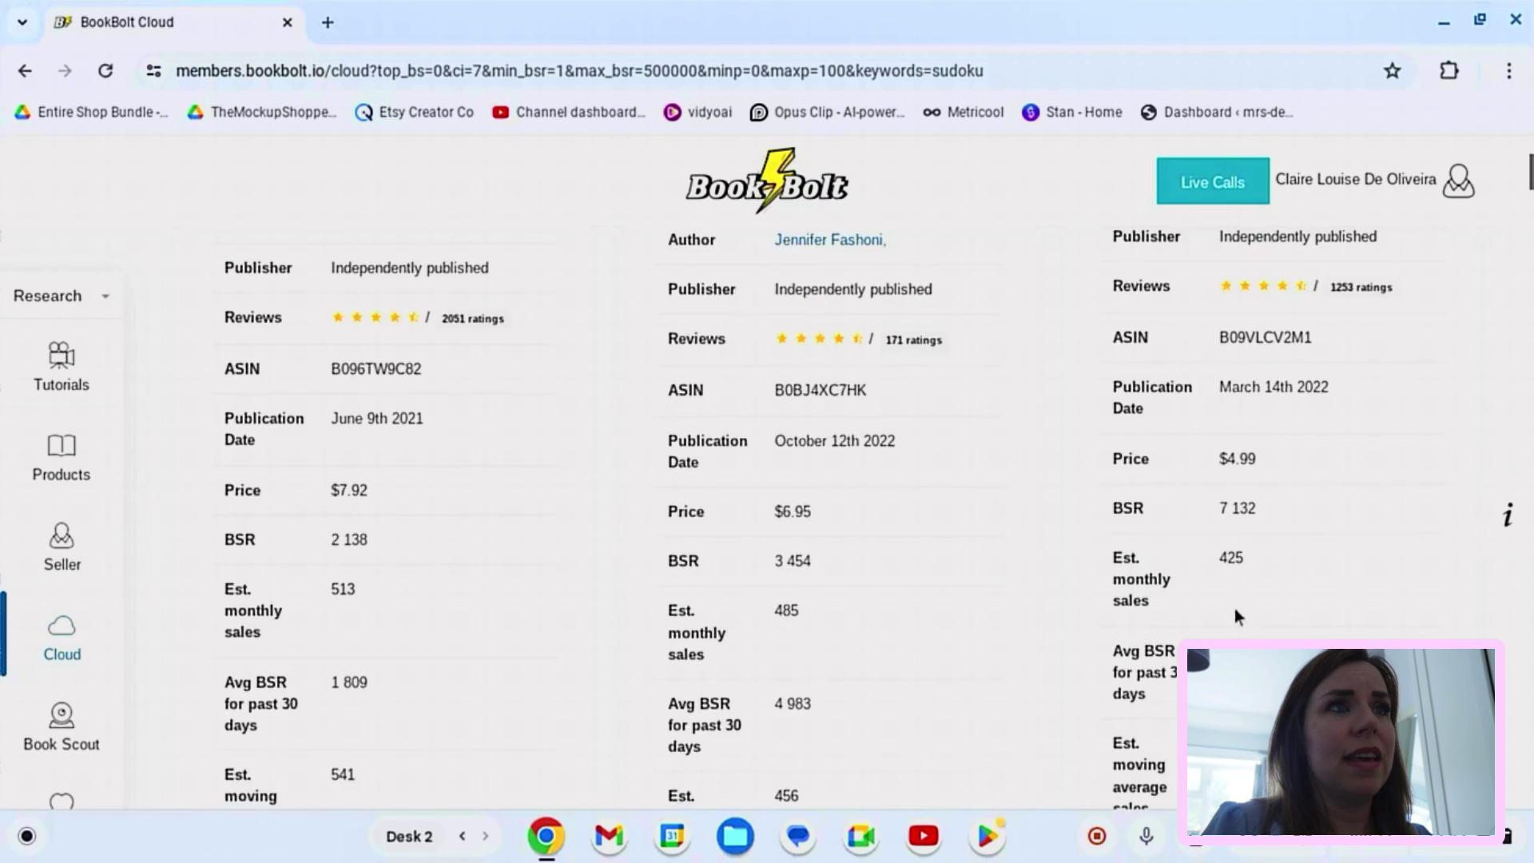
scroll(1234, 607, down, 5)
scroll(1233, 609, down, 5)
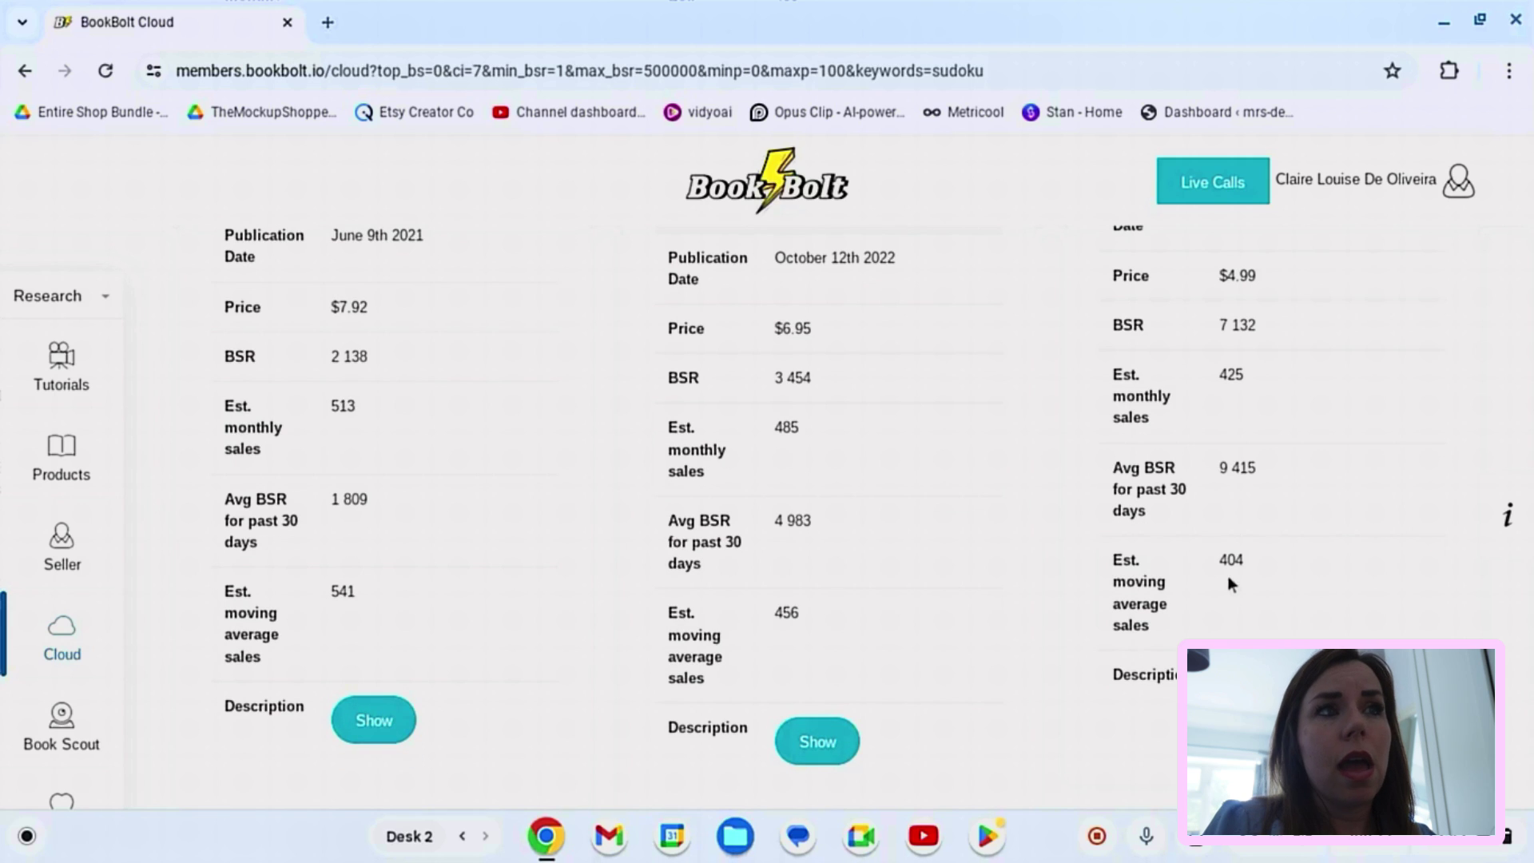
Step: Review the titles, publication dates, BSR and estimated sales of the sudoku books in the following rows
scroll(1238, 584, down, 4)
scroll(1227, 603, down, 3)
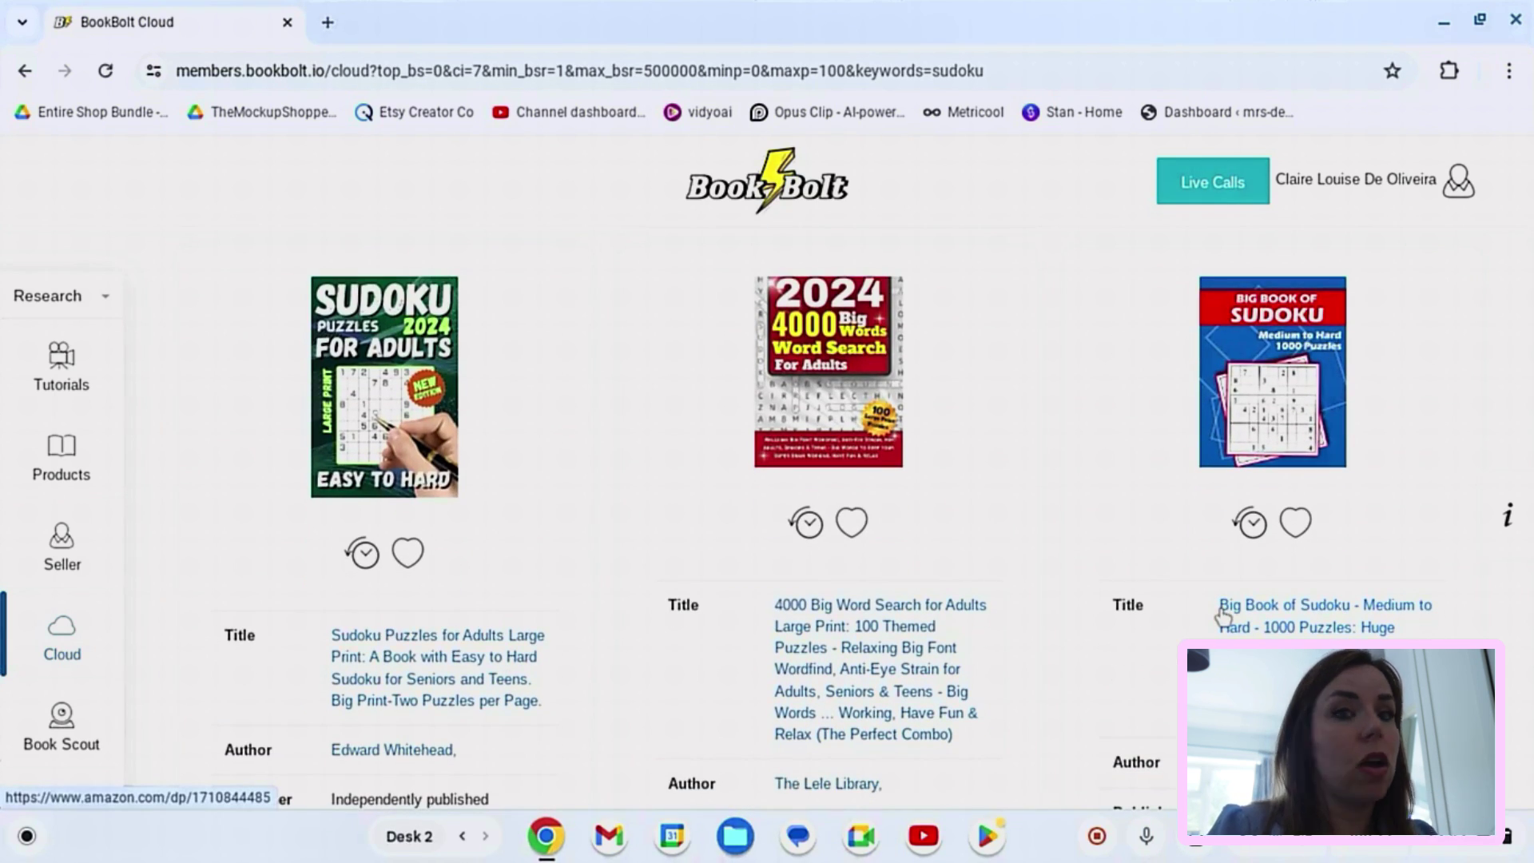
scroll(1225, 614, down, 4)
scroll(1223, 617, down, 3)
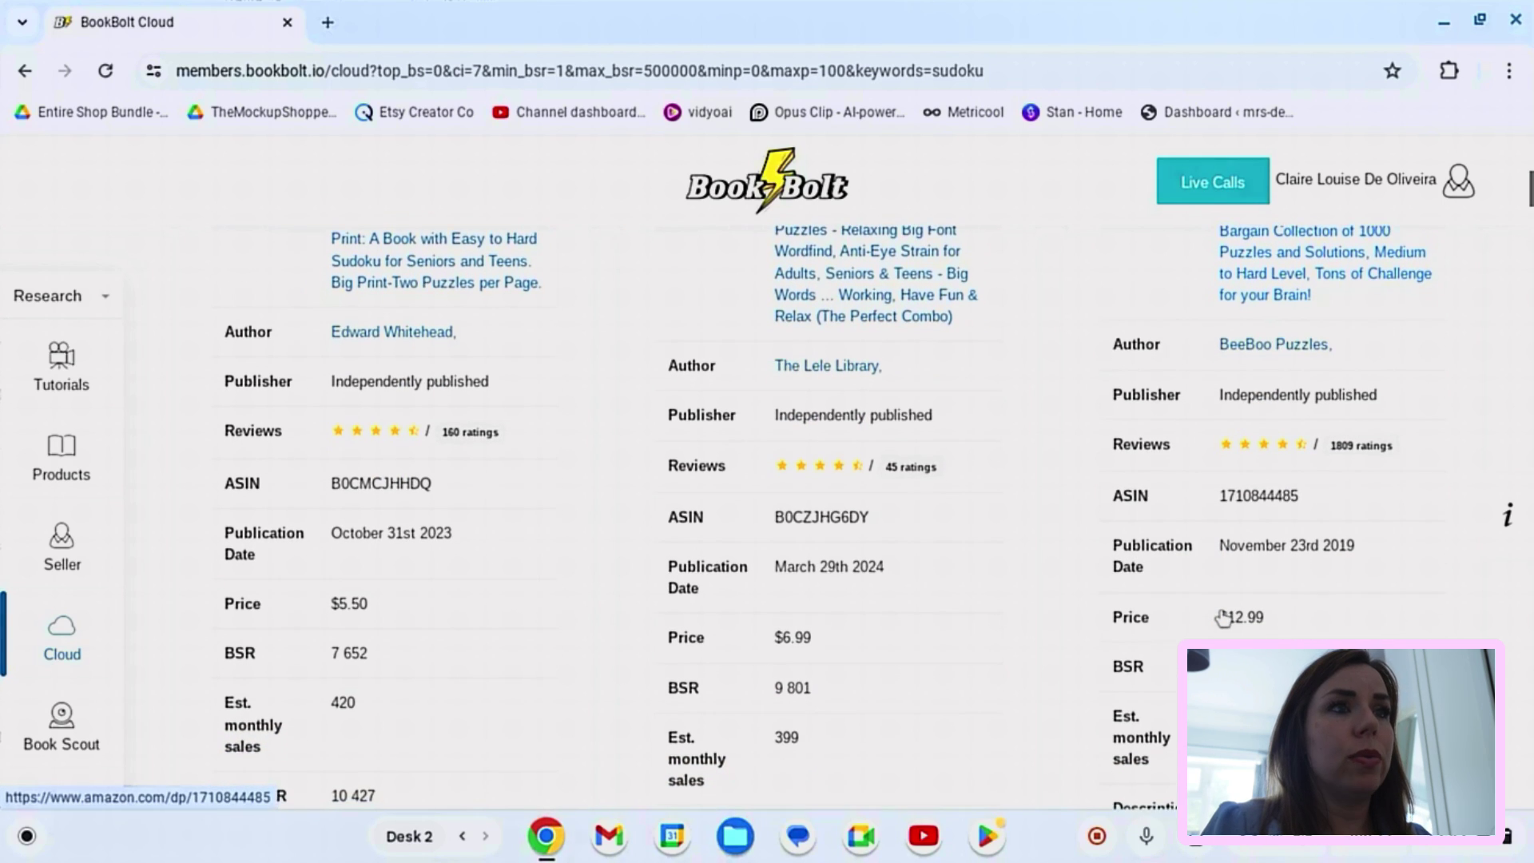
scroll(1216, 622, down, 8)
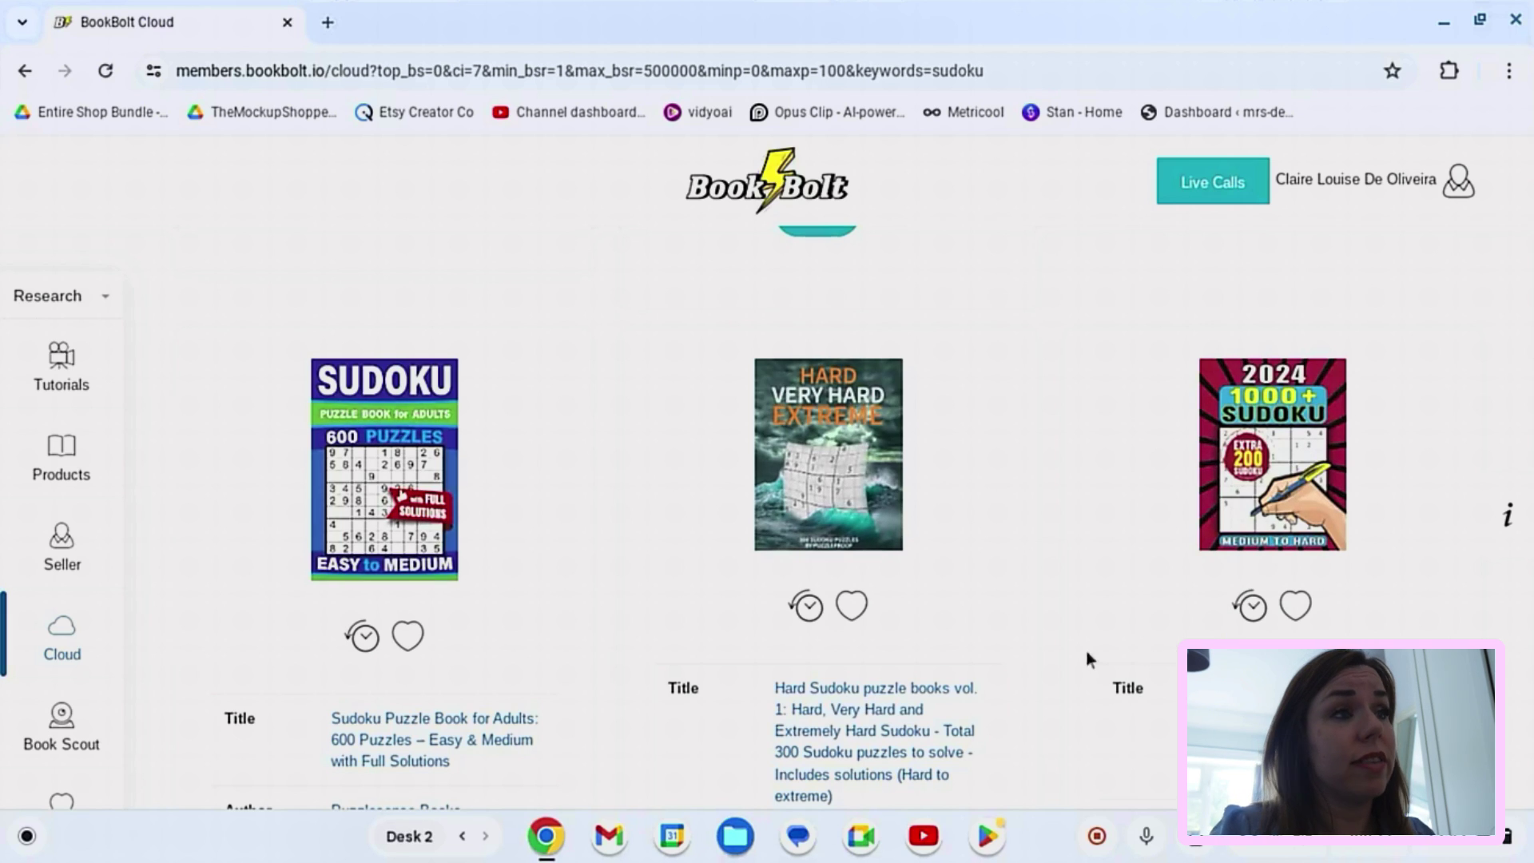
scroll(1000, 658, up, 4)
scroll(982, 623, up, 12)
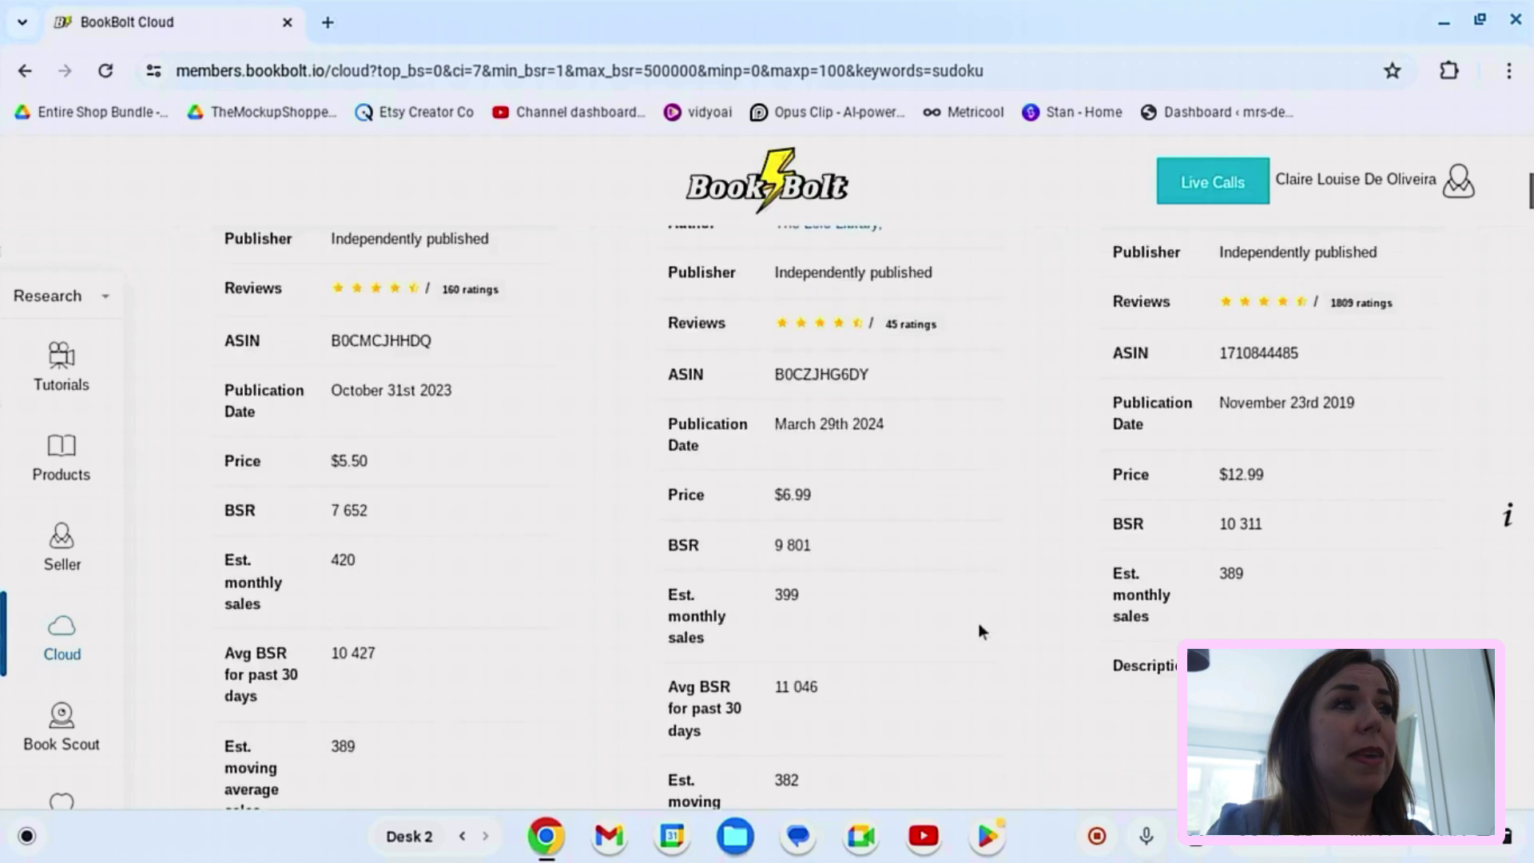
scroll(962, 647, down, 6)
Step: Expand the results data for "sudoku" and examine the price figures, average BSR and keyword counts
scroll(950, 653, up, 5)
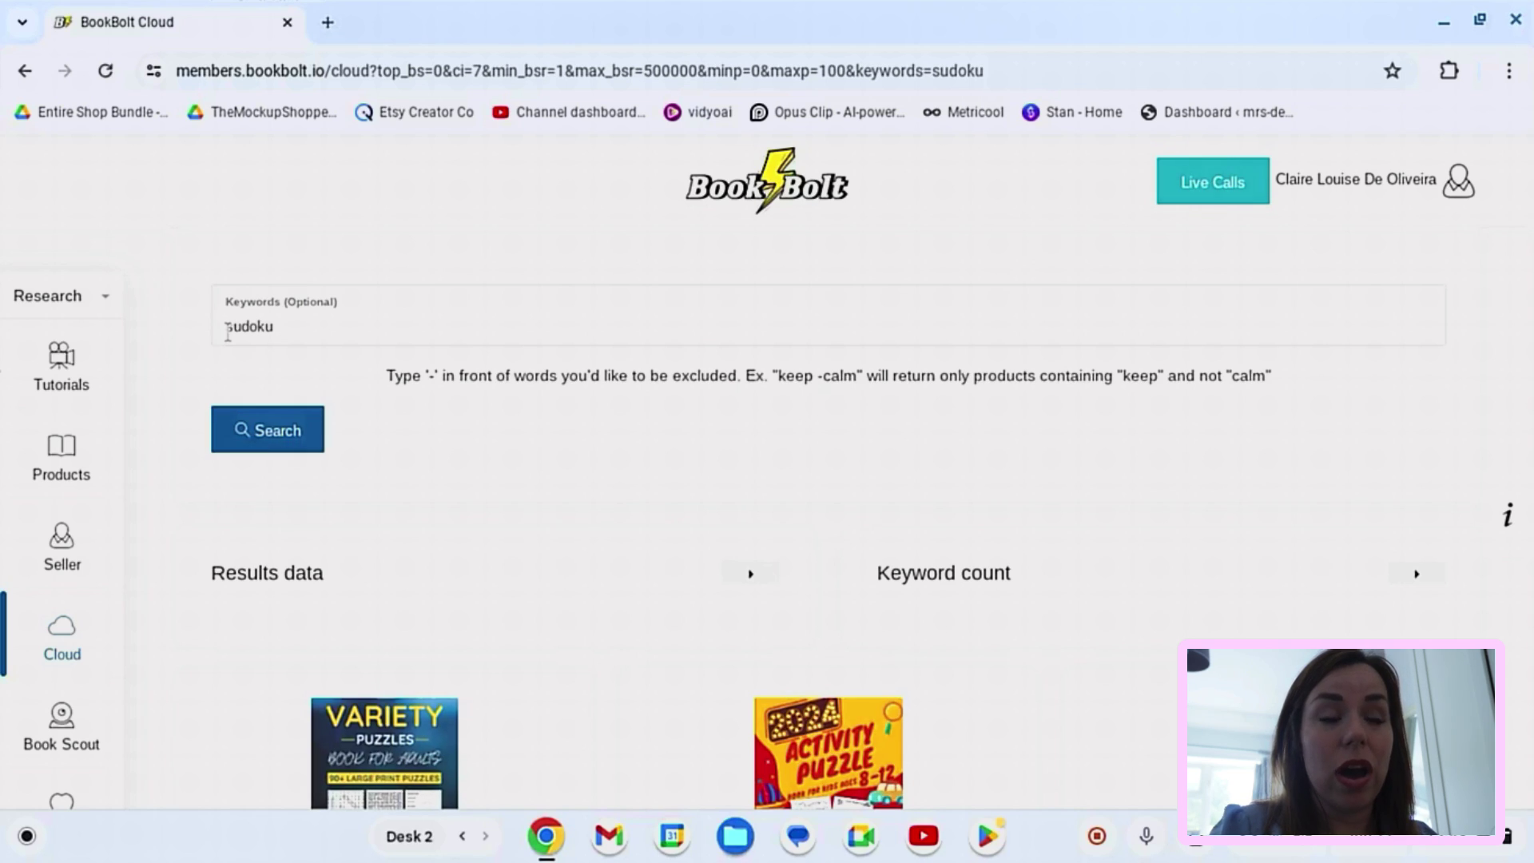
click(765, 575)
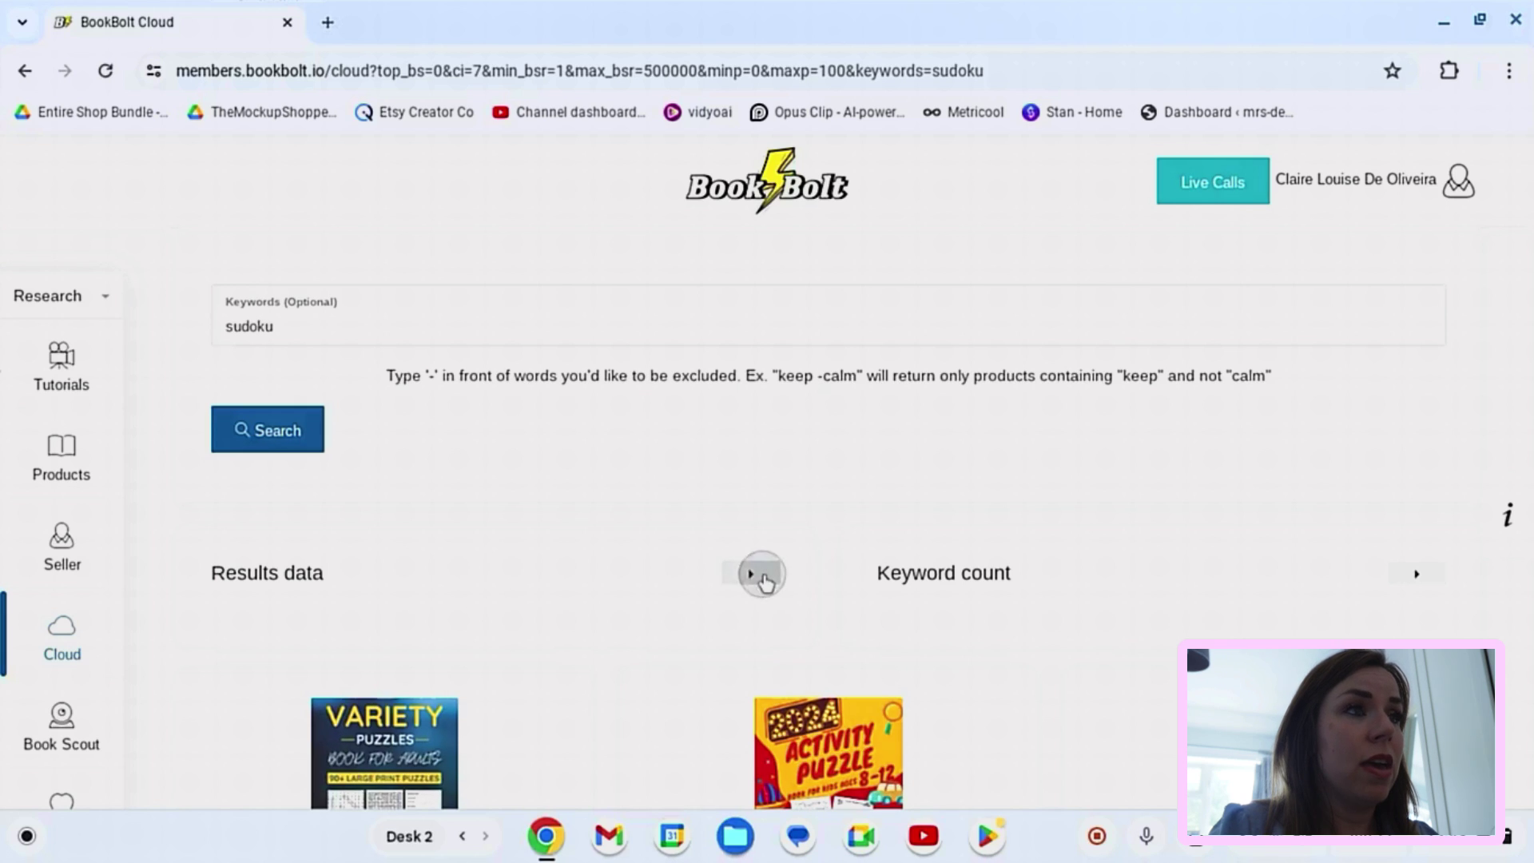
scroll(679, 675, down, 3)
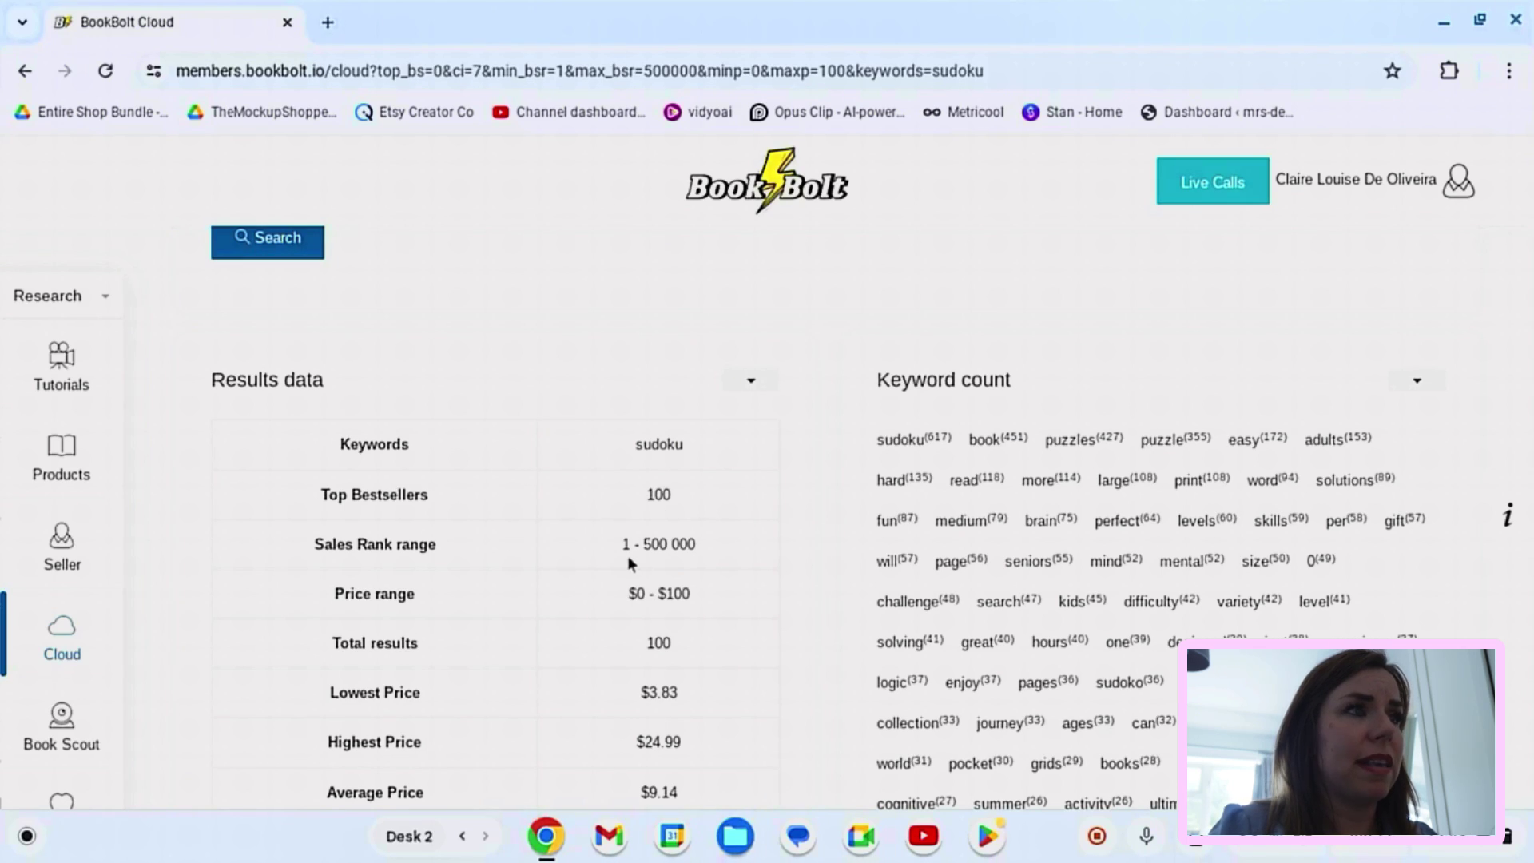
scroll(630, 592, down, 1)
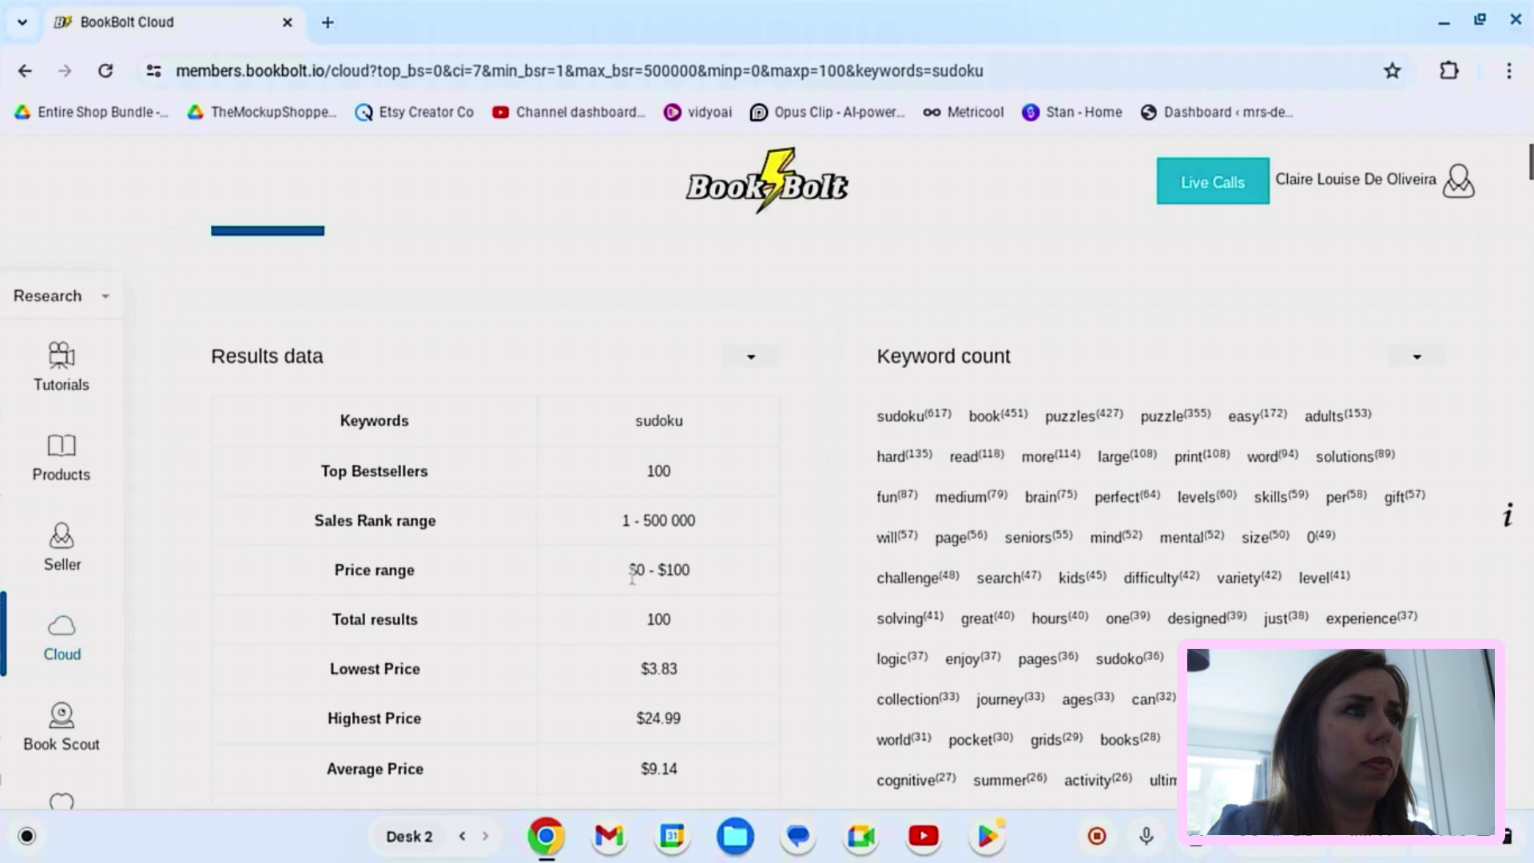
scroll(631, 605, down, 4)
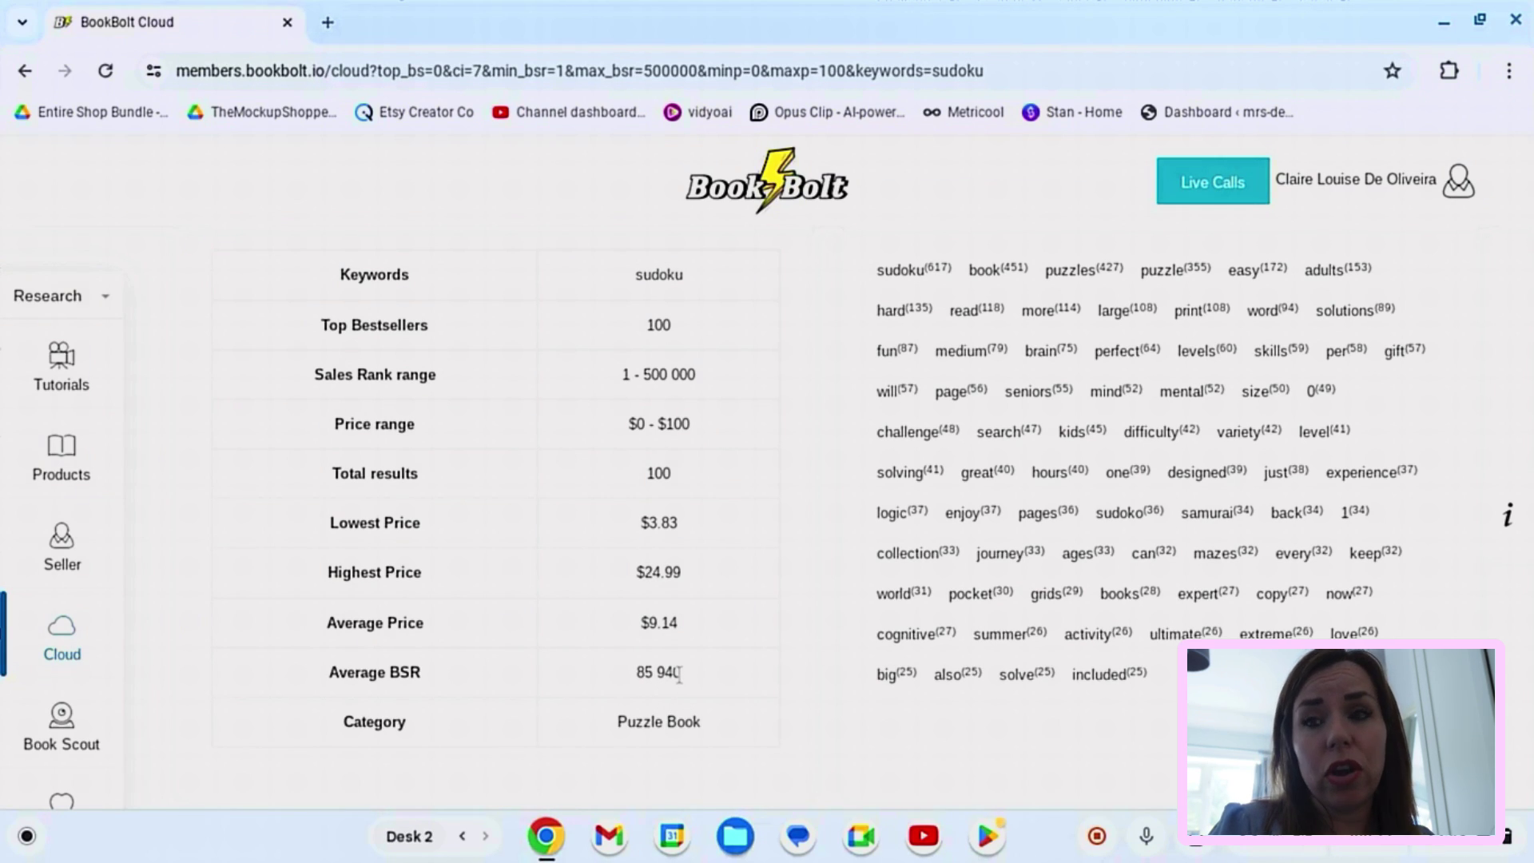
scroll(679, 674, up, 1)
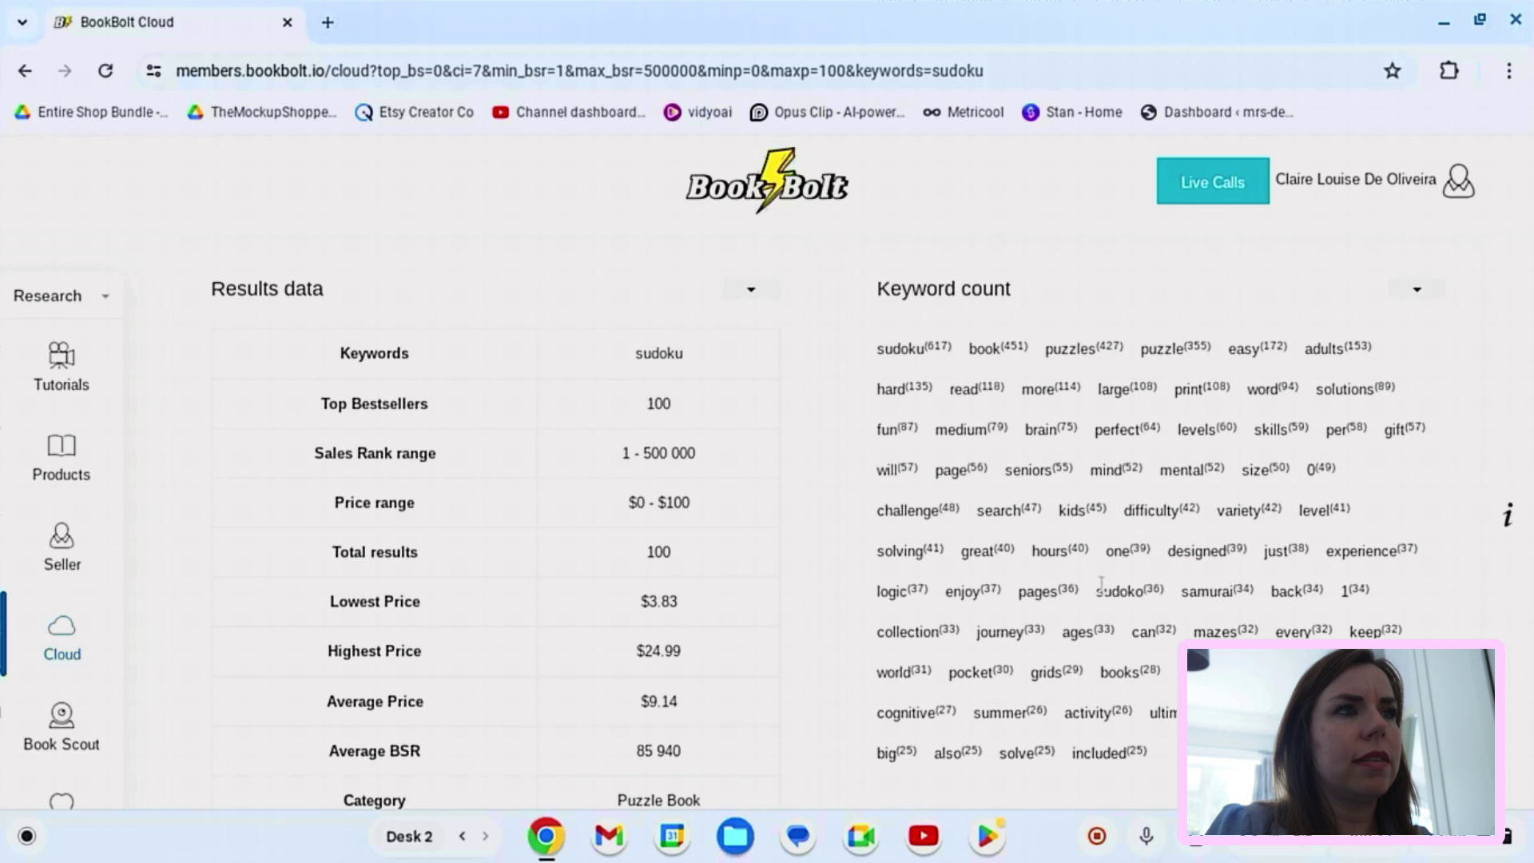
Step: Change the Cloud keyword phrase to "stroke sudoku" and run the search
scroll(1074, 559, up, 2)
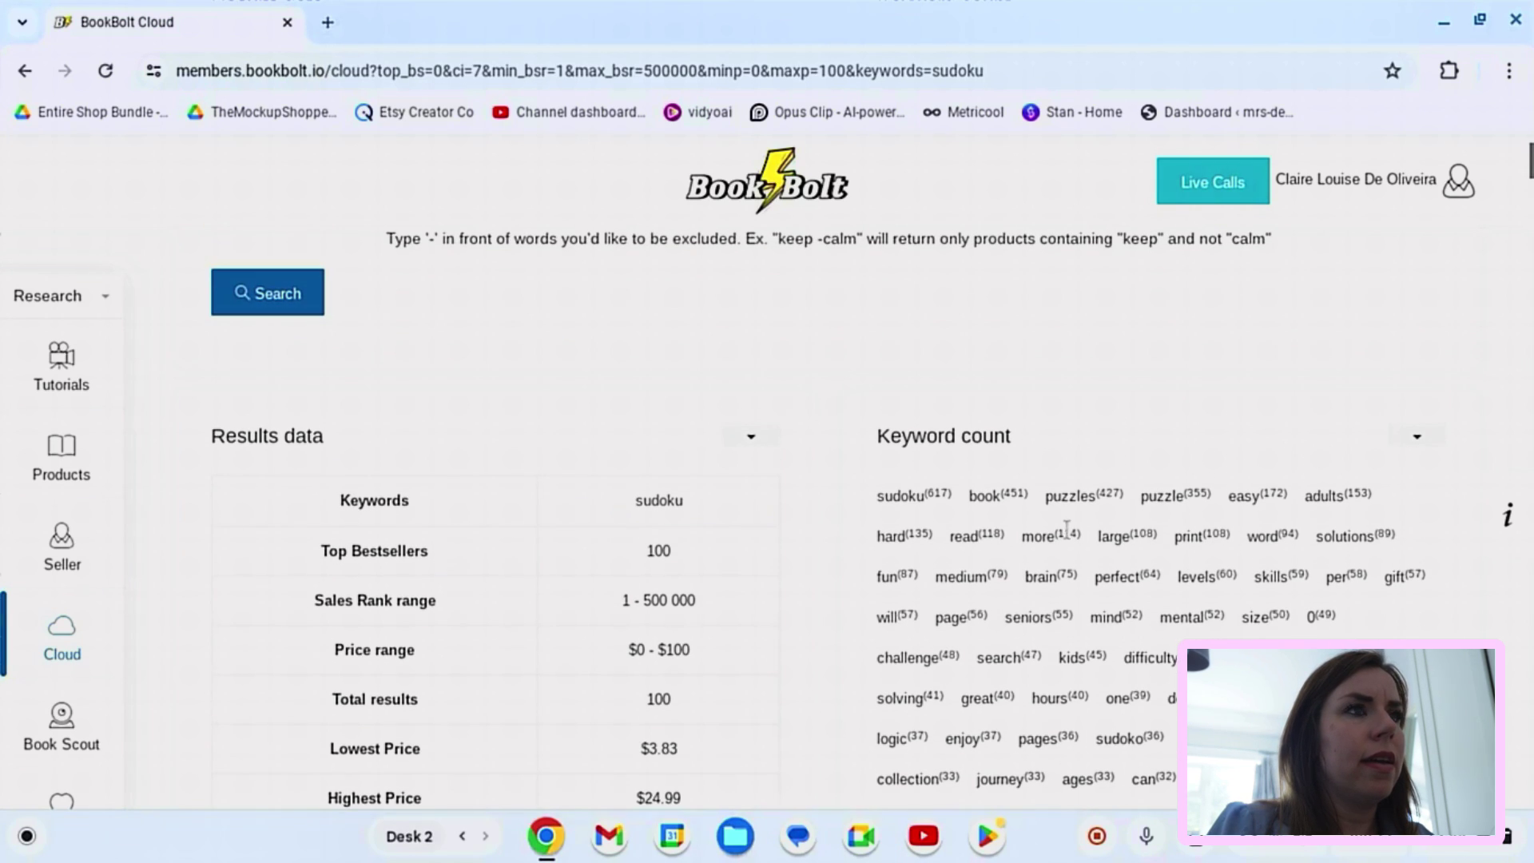
scroll(519, 372, up, 2)
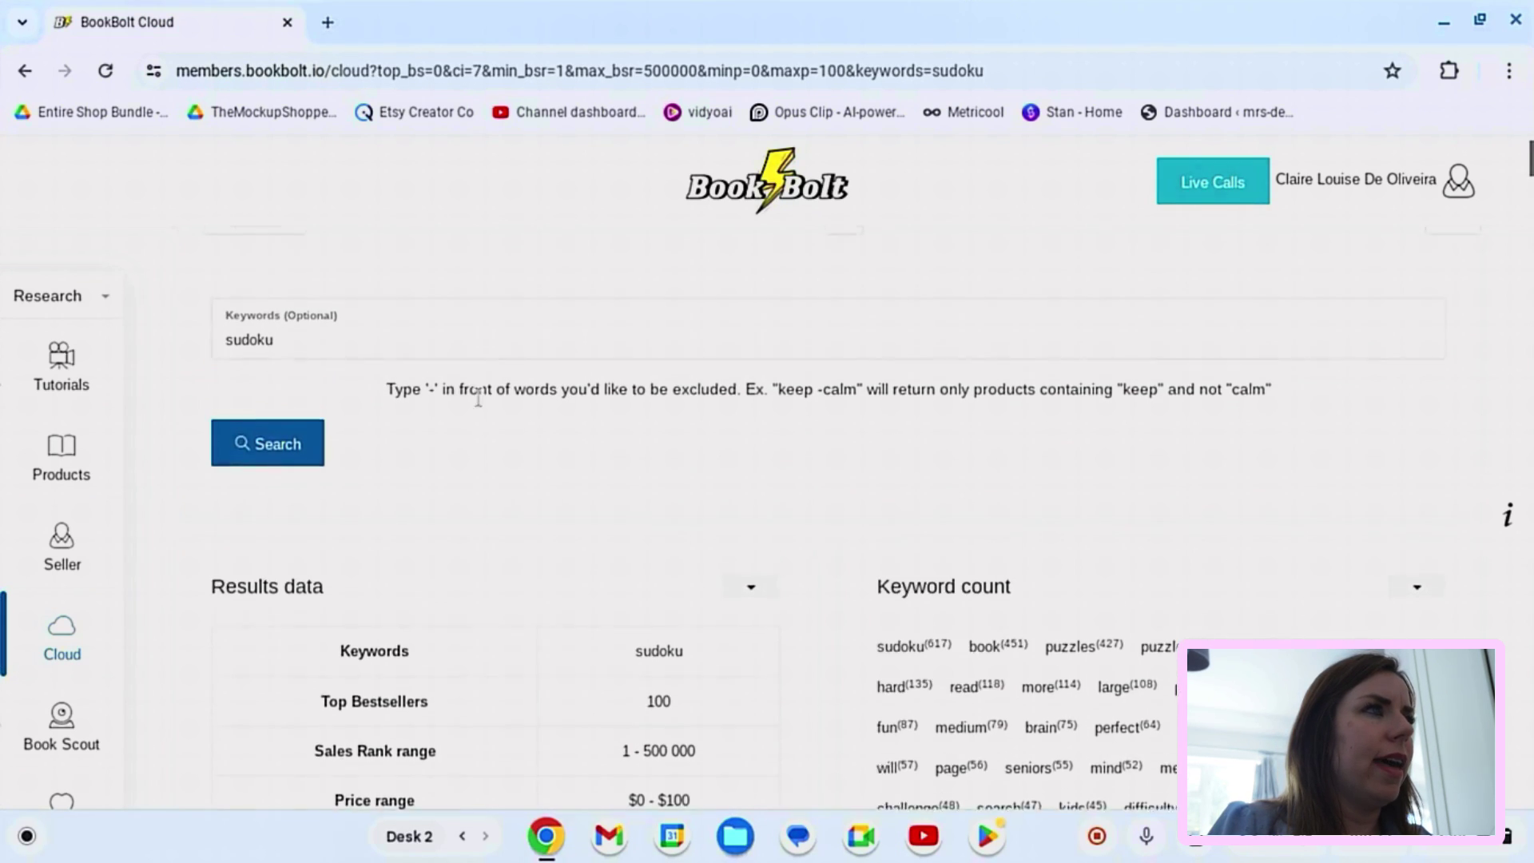
click(223, 363)
text(stroke)
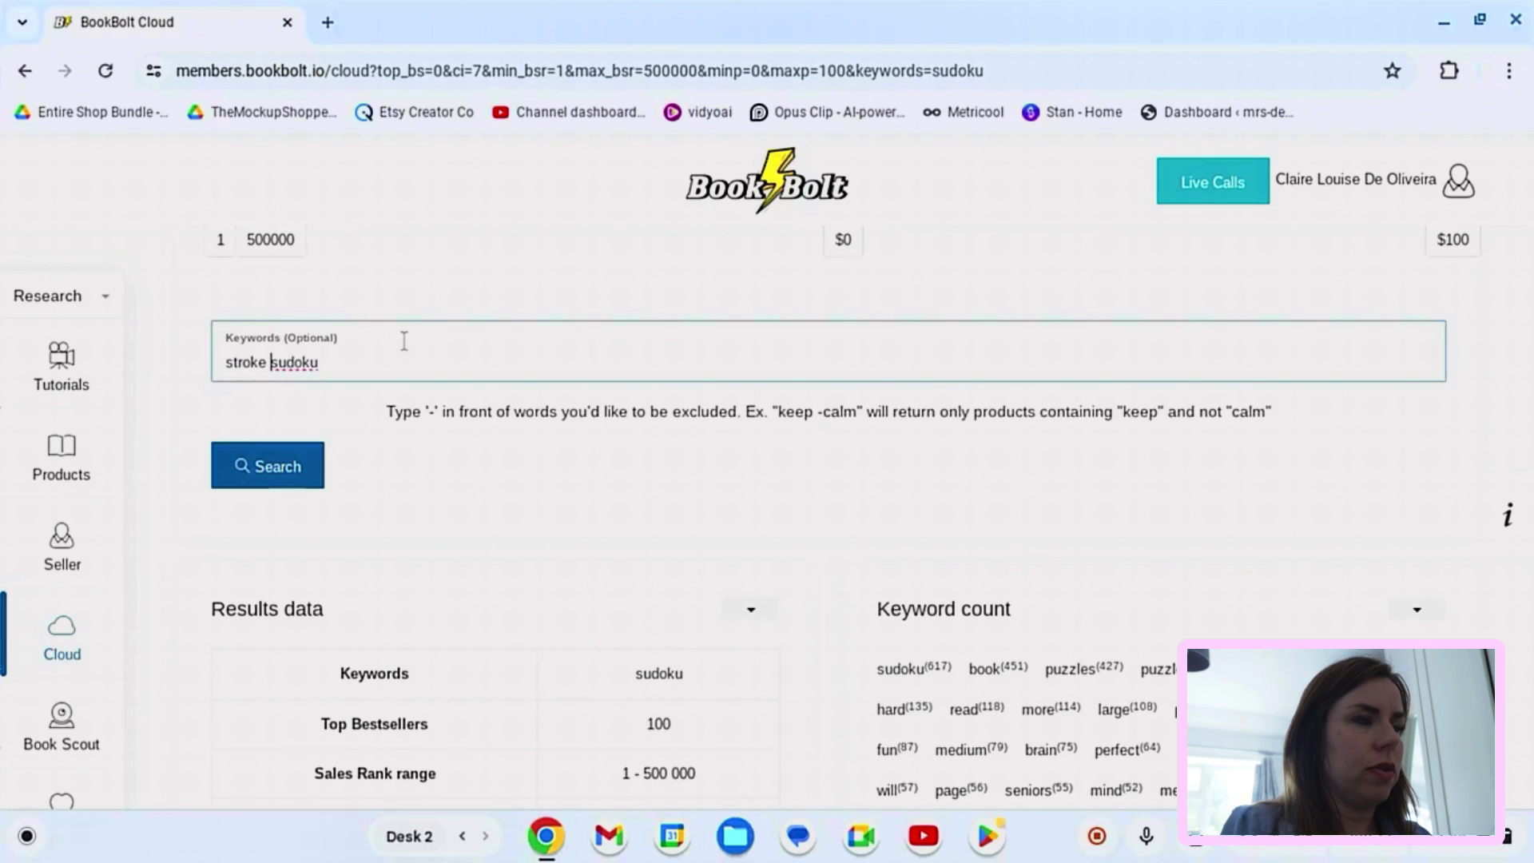
key(Return)
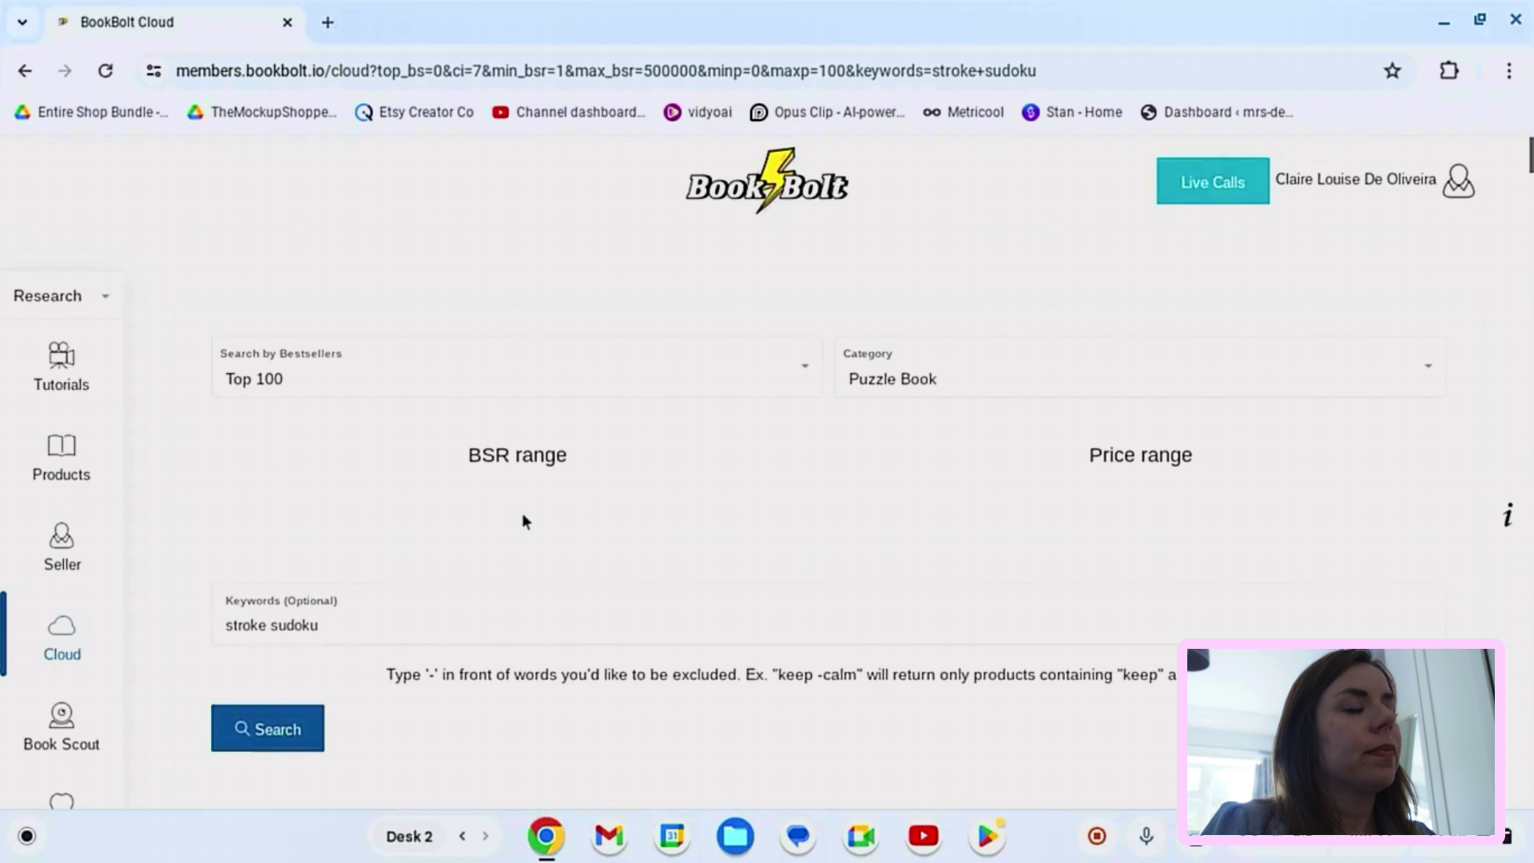
Step: Examine the "stroke sudoku" book listings for titles that match the stroke niche, along with their BSR and estimated sales
scroll(523, 520, down, 5)
scroll(524, 521, down, 10)
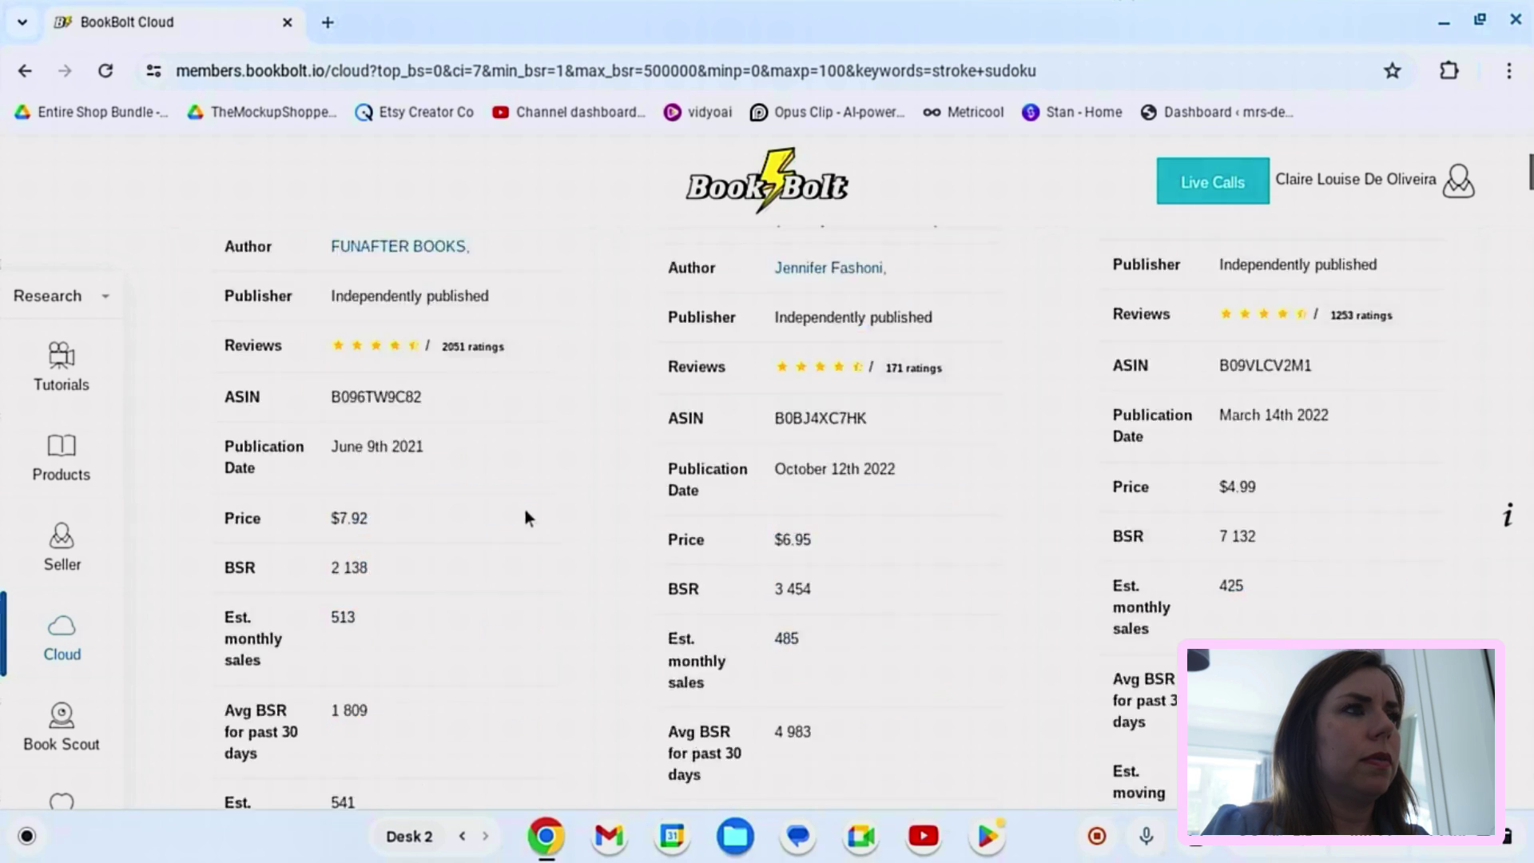
scroll(525, 510, down, 5)
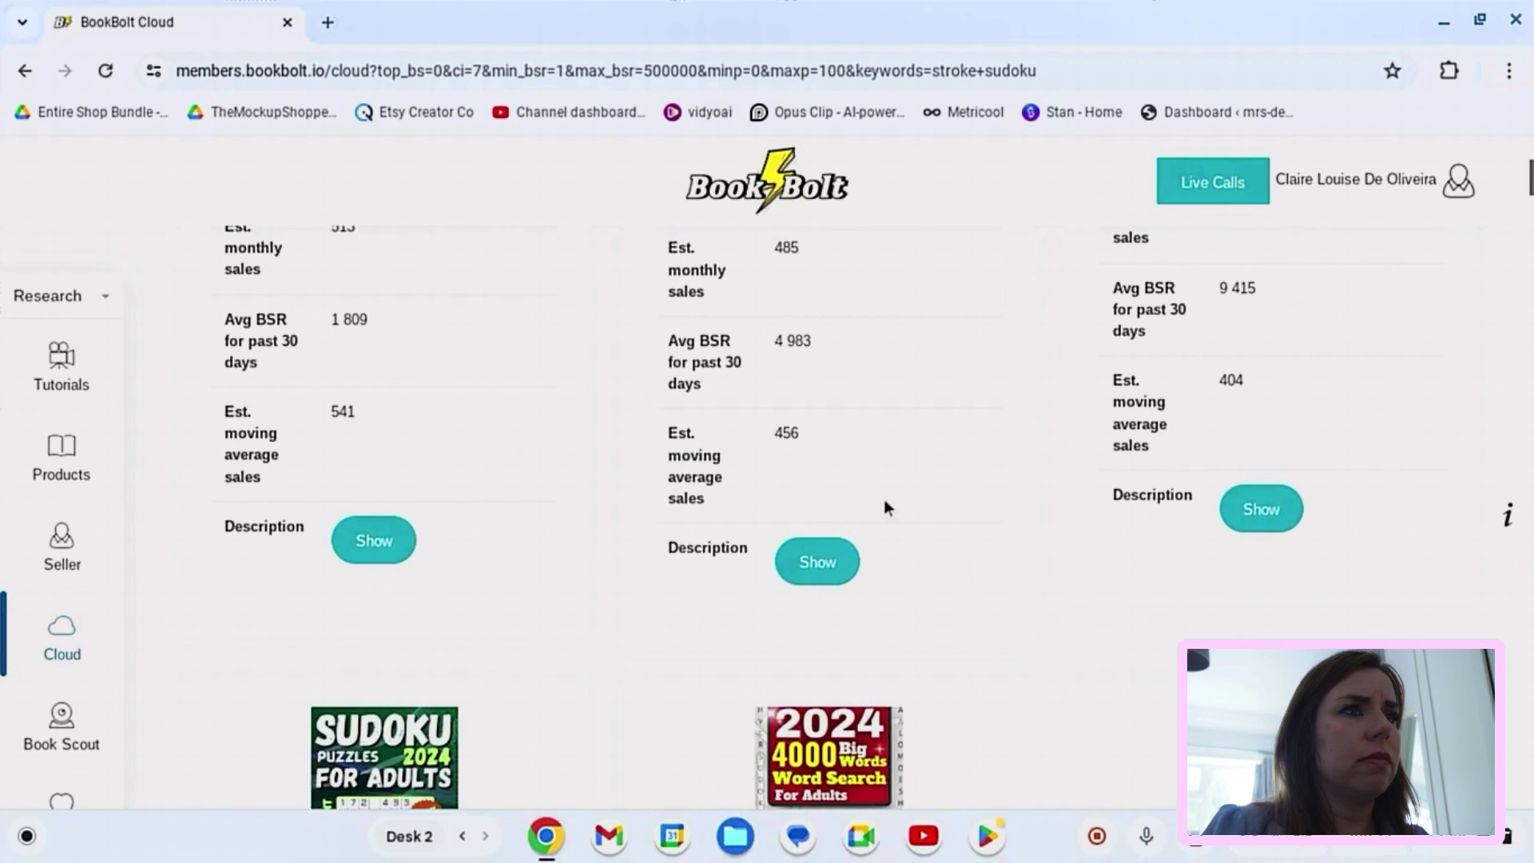
scroll(884, 506, down, 10)
scroll(893, 489, down, 1)
scroll(517, 629, down, 2)
scroll(518, 629, down, 10)
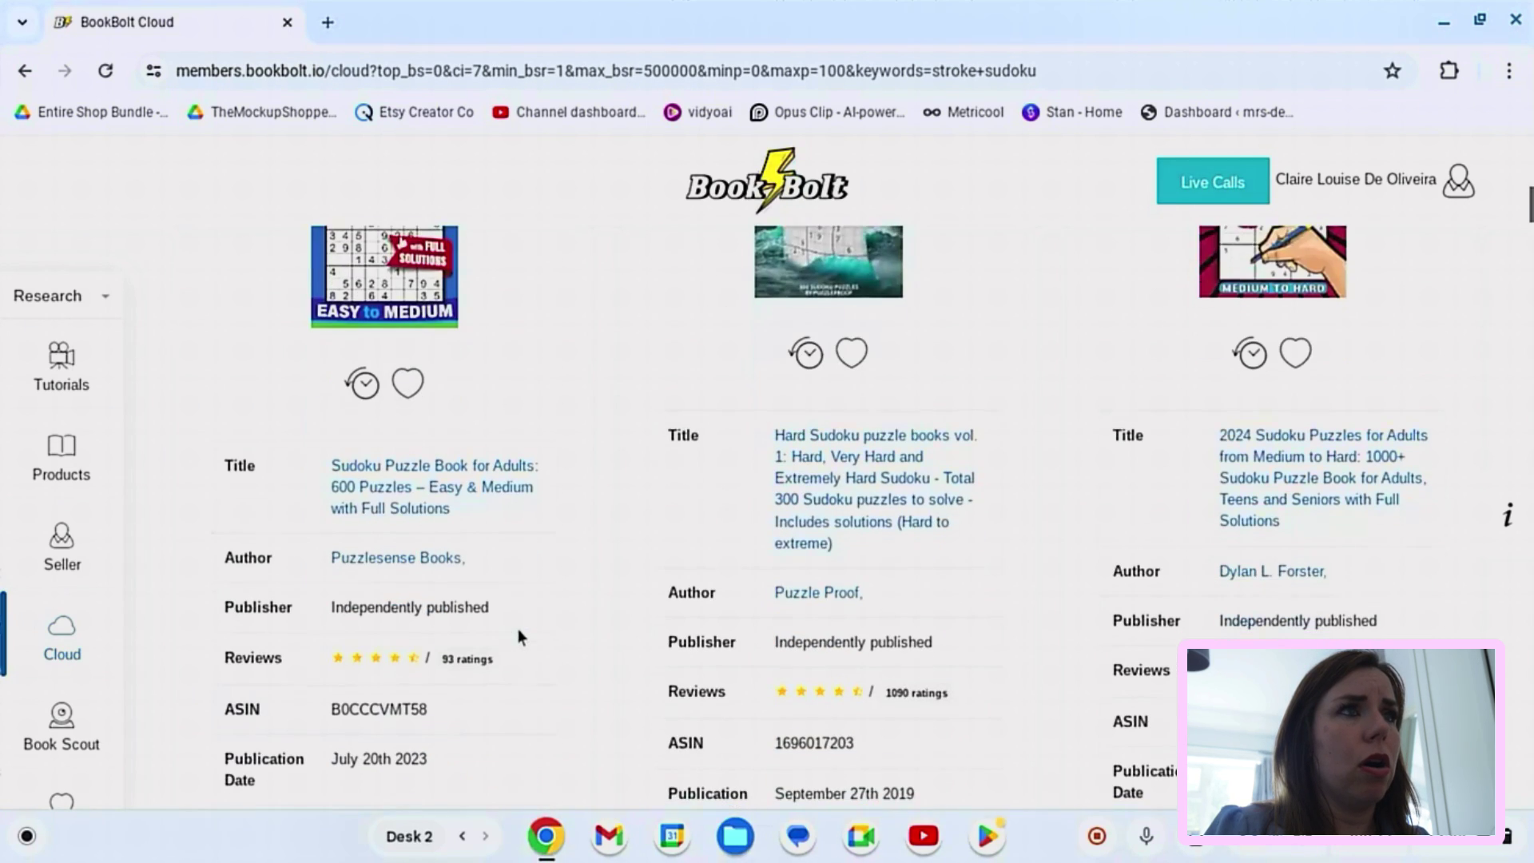
scroll(517, 637, down, 3)
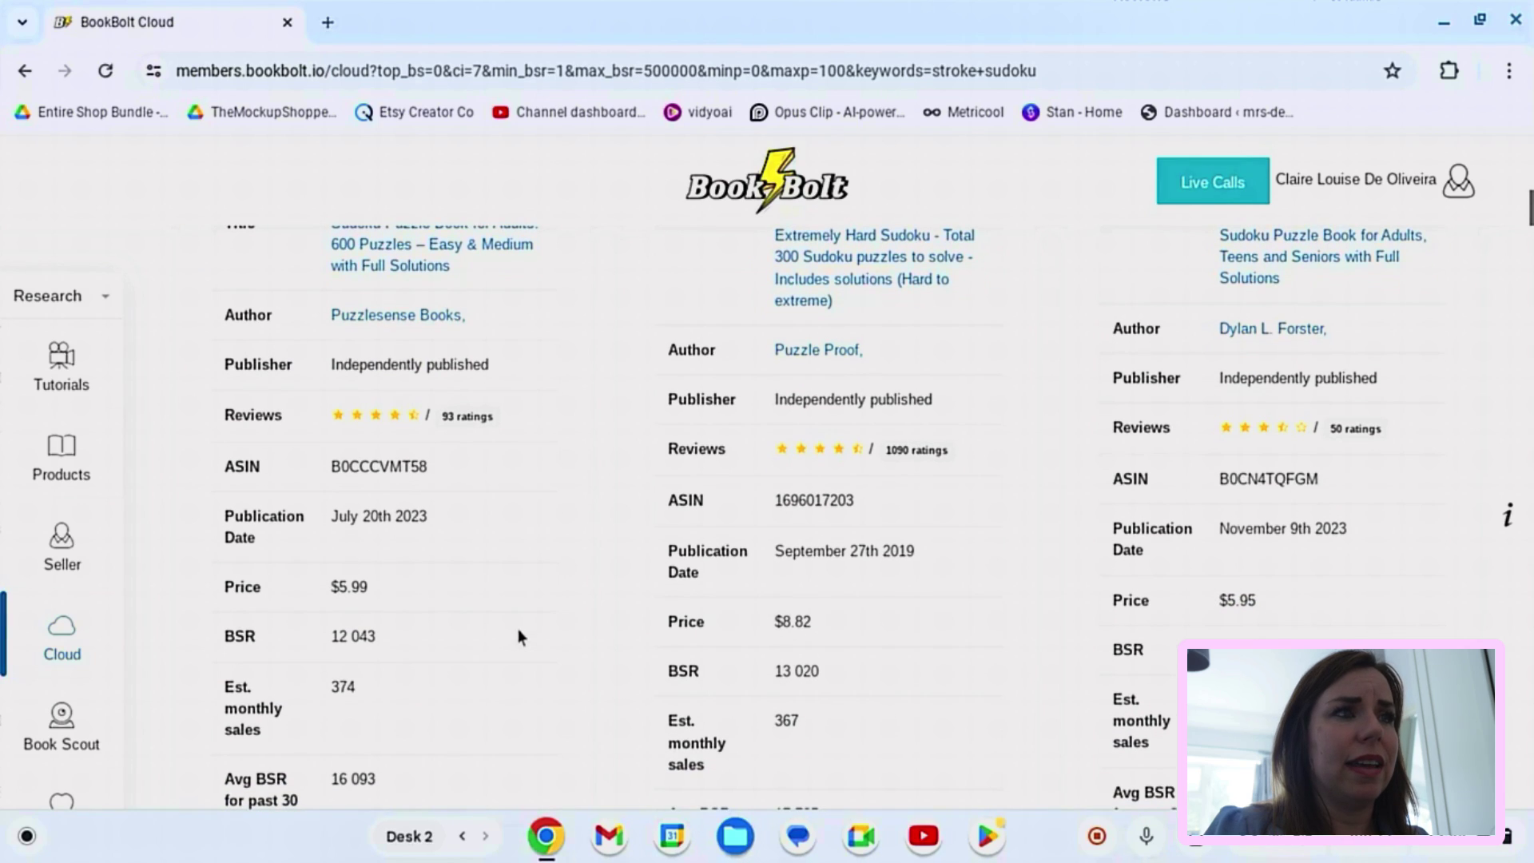
scroll(518, 631, down, 4)
scroll(504, 675, up, 17)
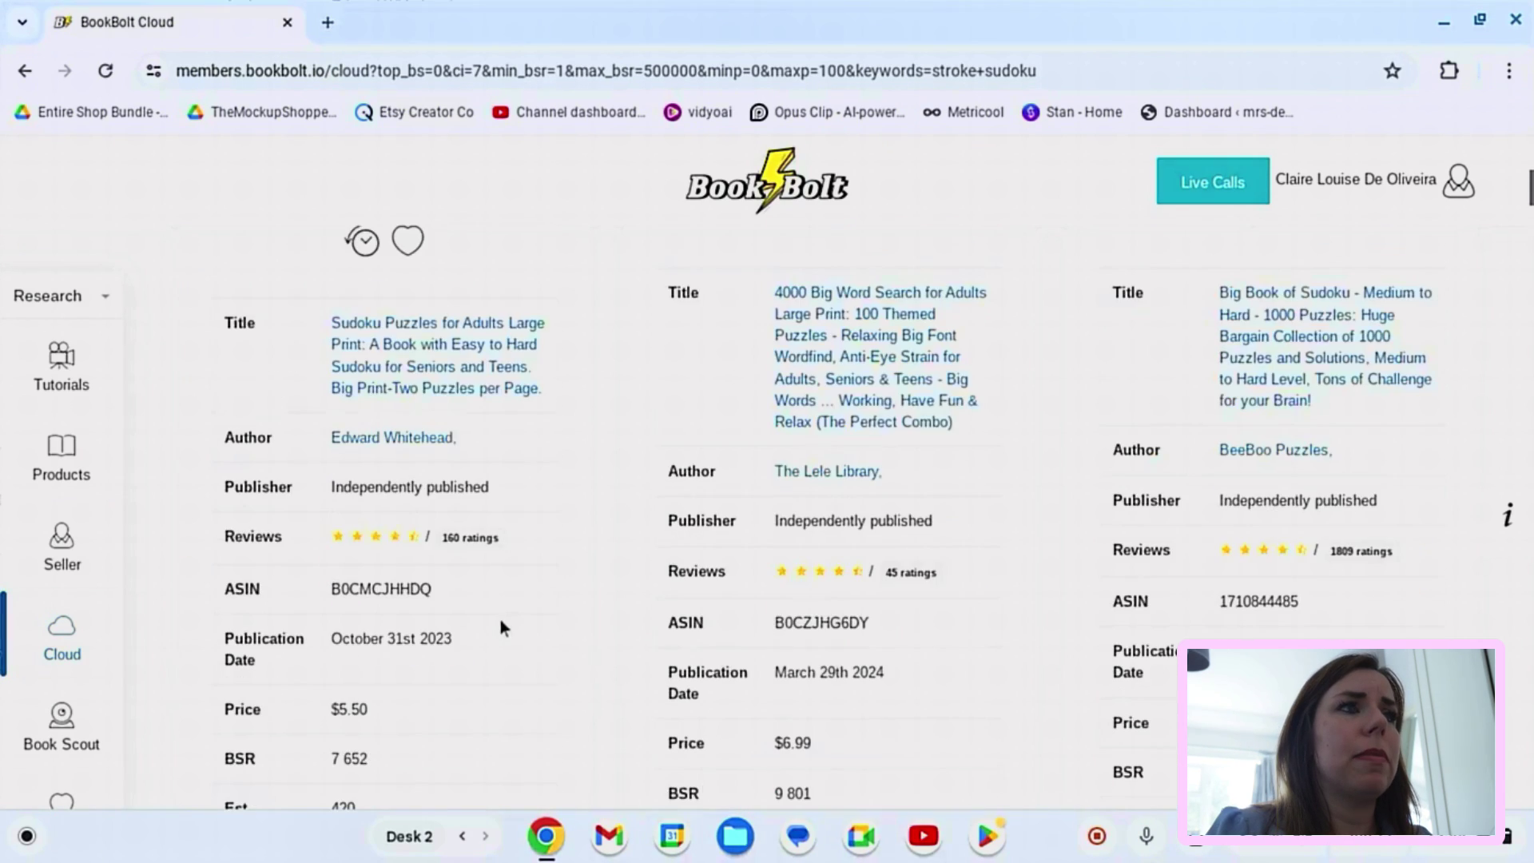
Step: Expand the results data for "stroke sudoku" and review its average price, average BSR and keyword counts
scroll(500, 620, up, 20)
scroll(495, 645, down, 3)
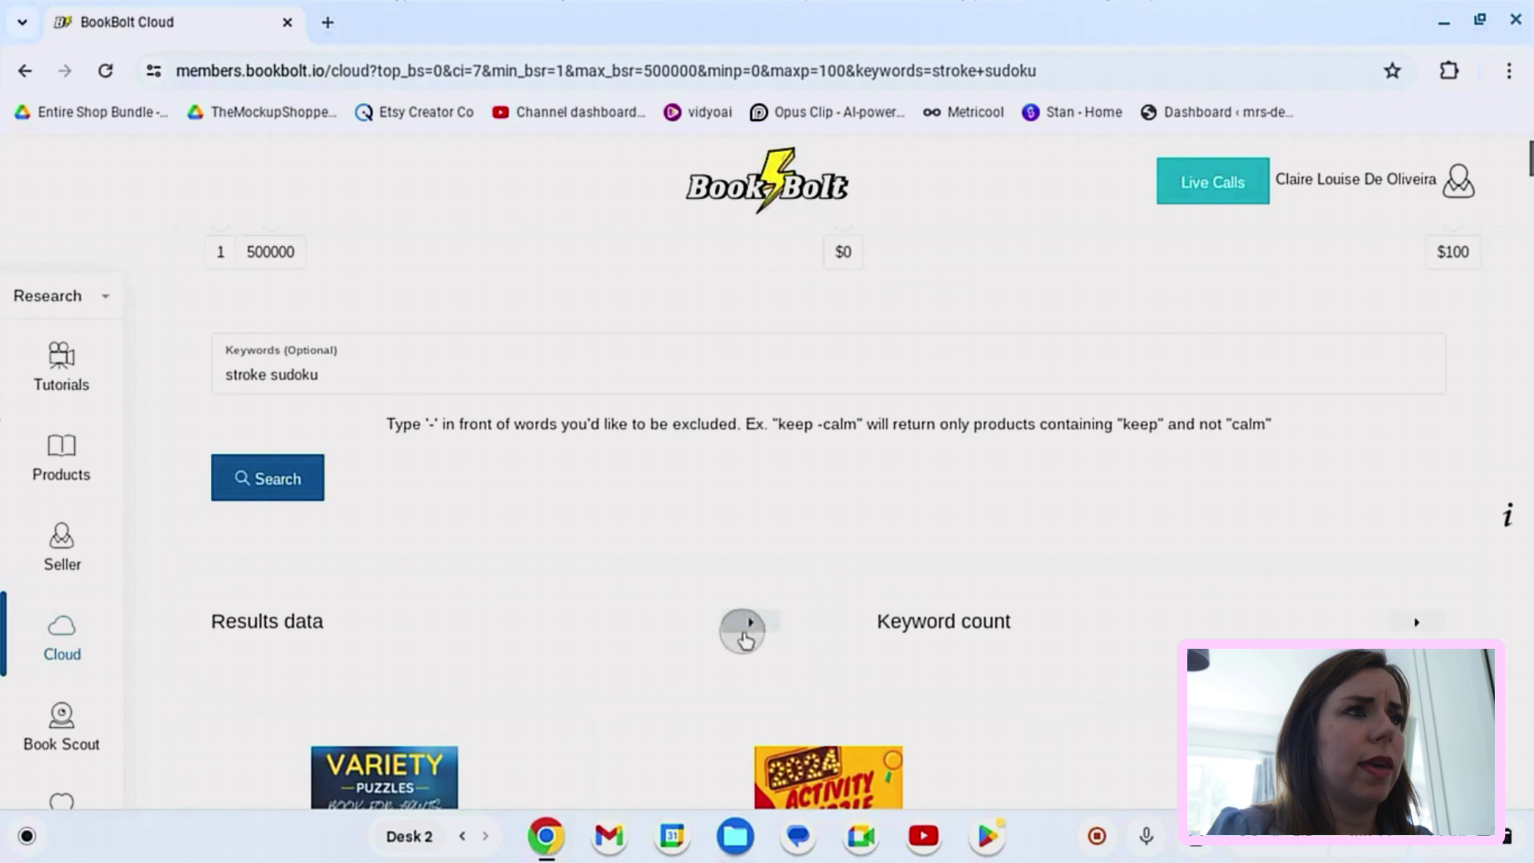
click(742, 631)
scroll(743, 636, down, 5)
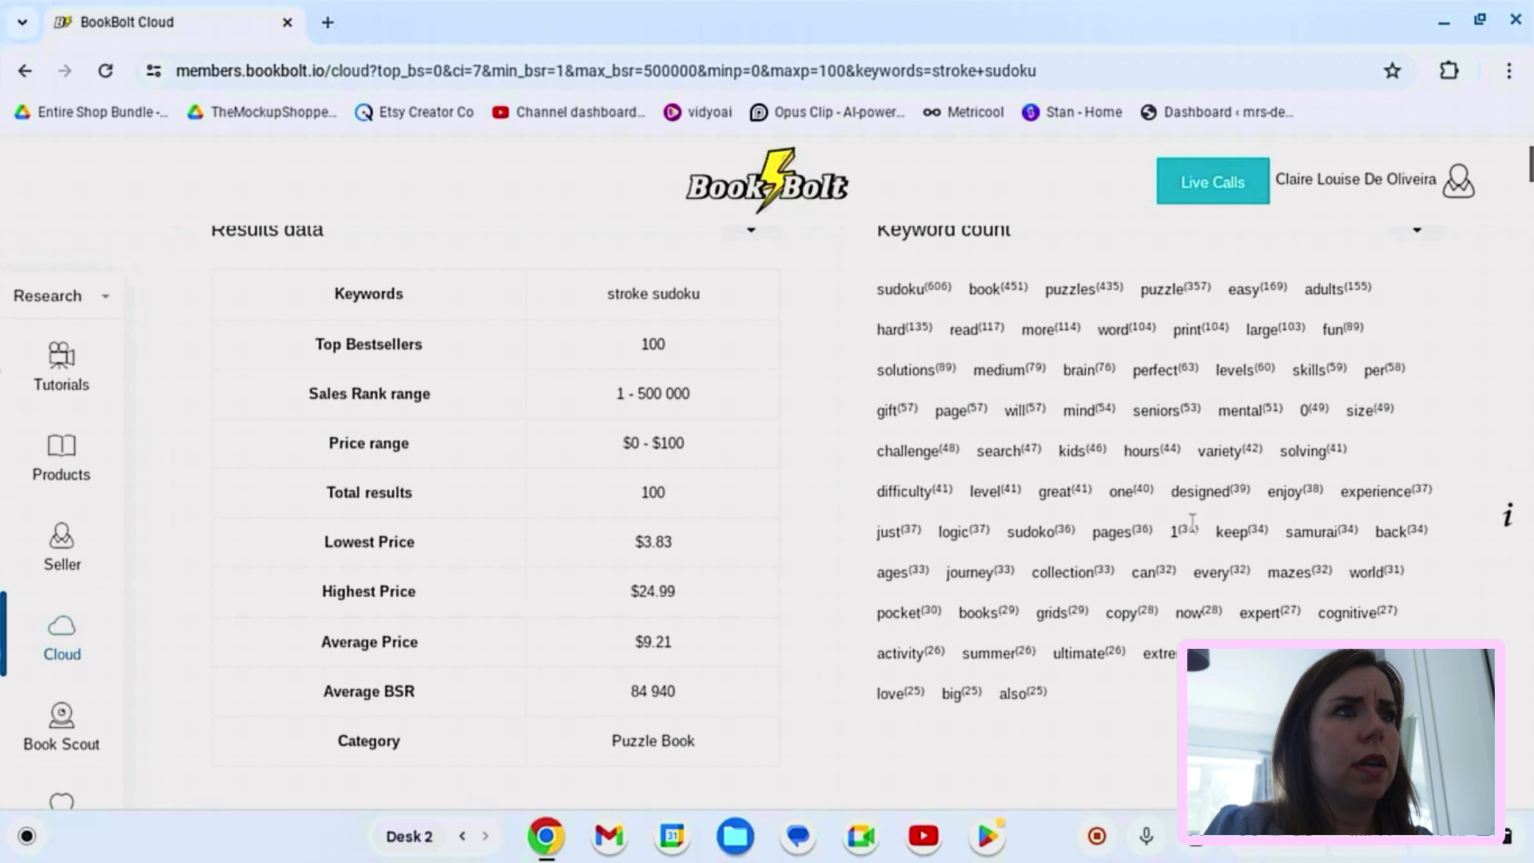
scroll(1119, 582, down, 2)
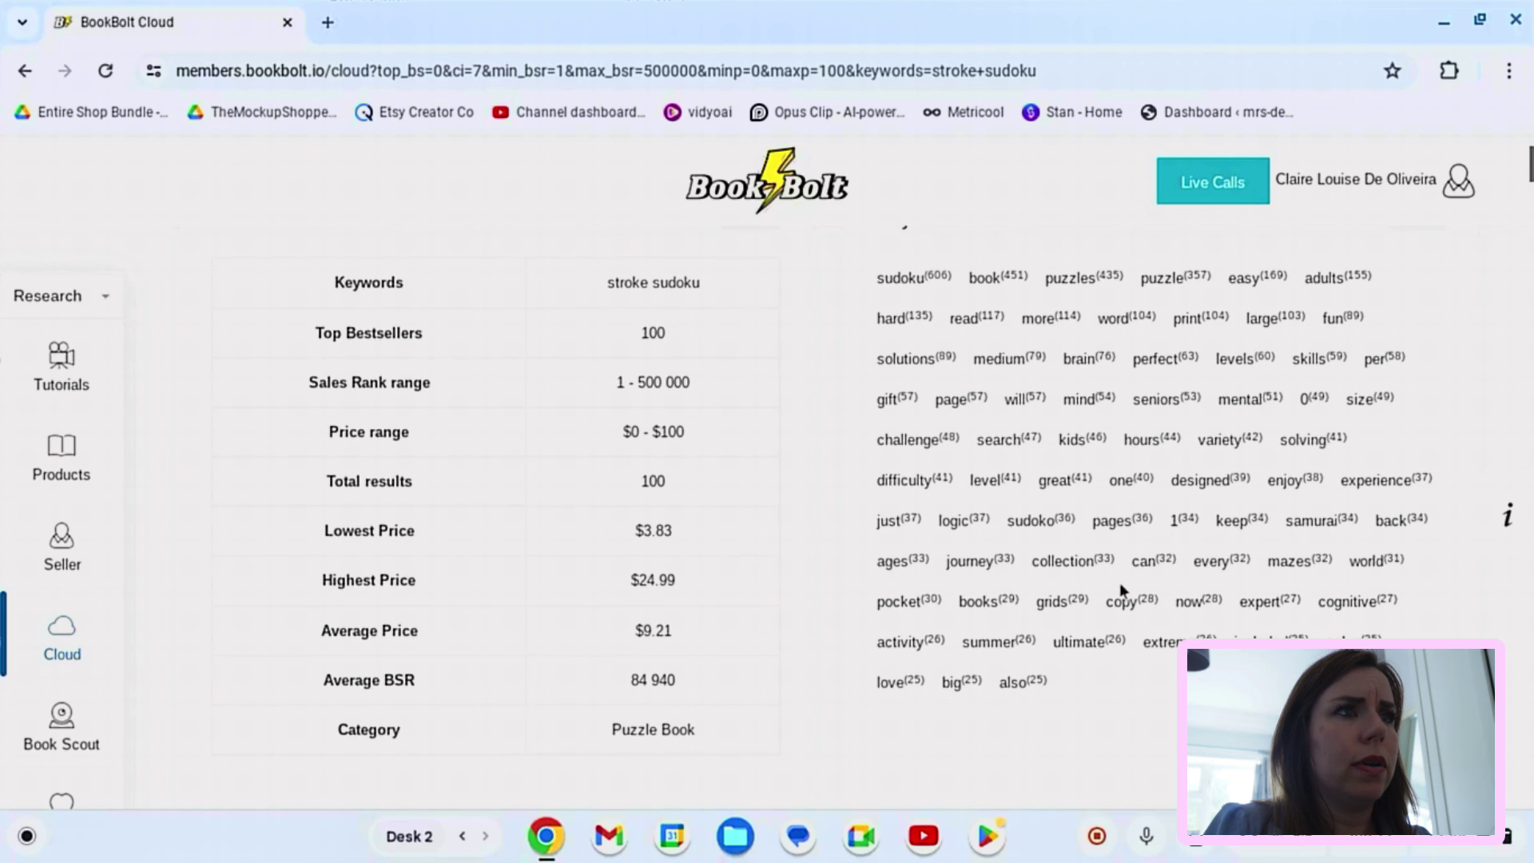
scroll(1115, 588, down, 2)
scroll(1115, 588, up, 1)
scroll(88, 743, down, 2)
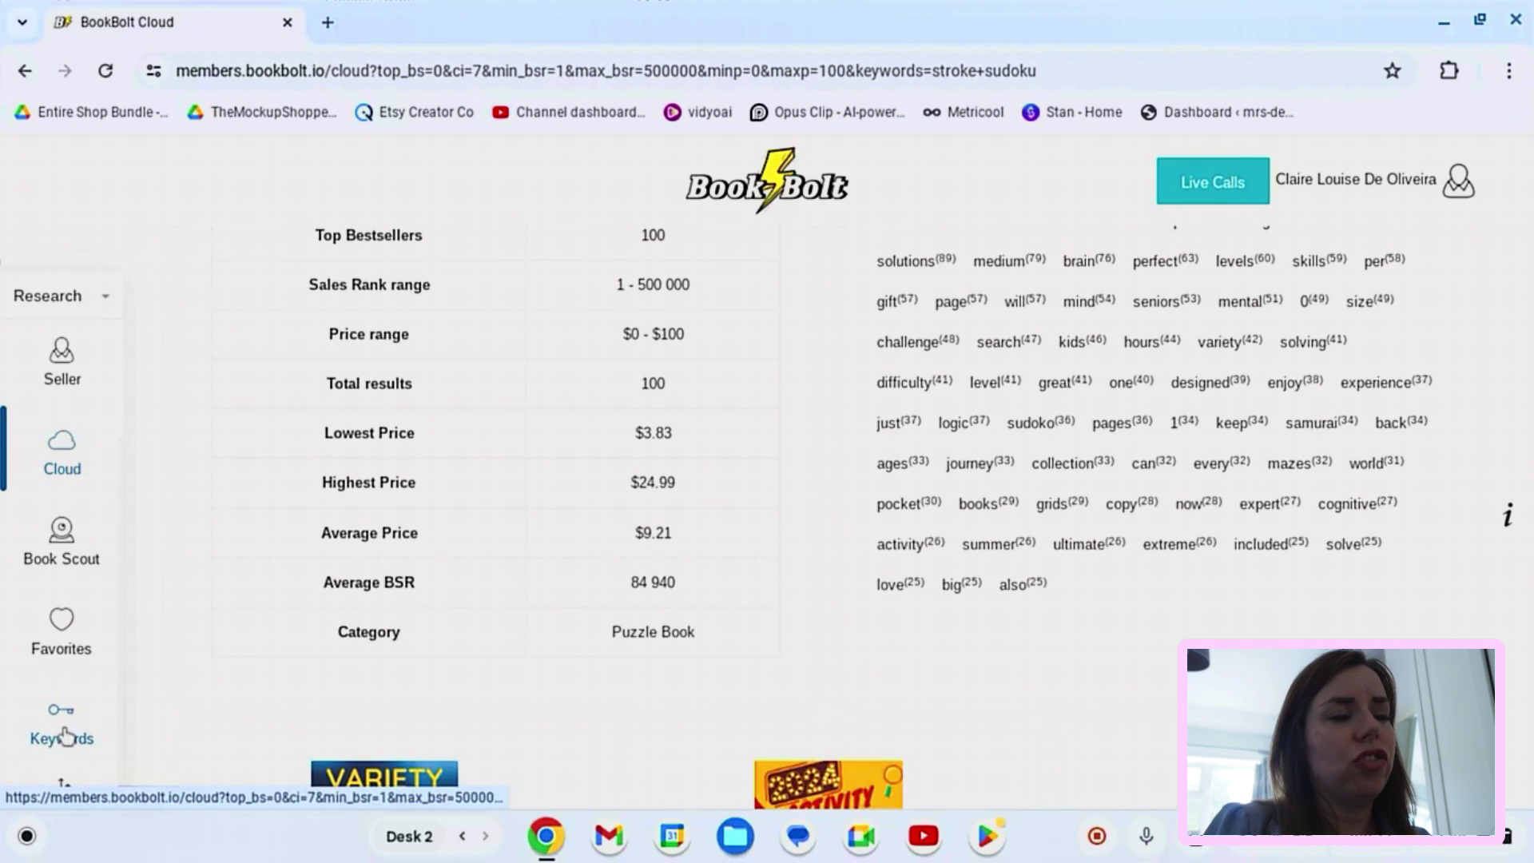
Step: Open BookBolt's keyword search tool
click(63, 736)
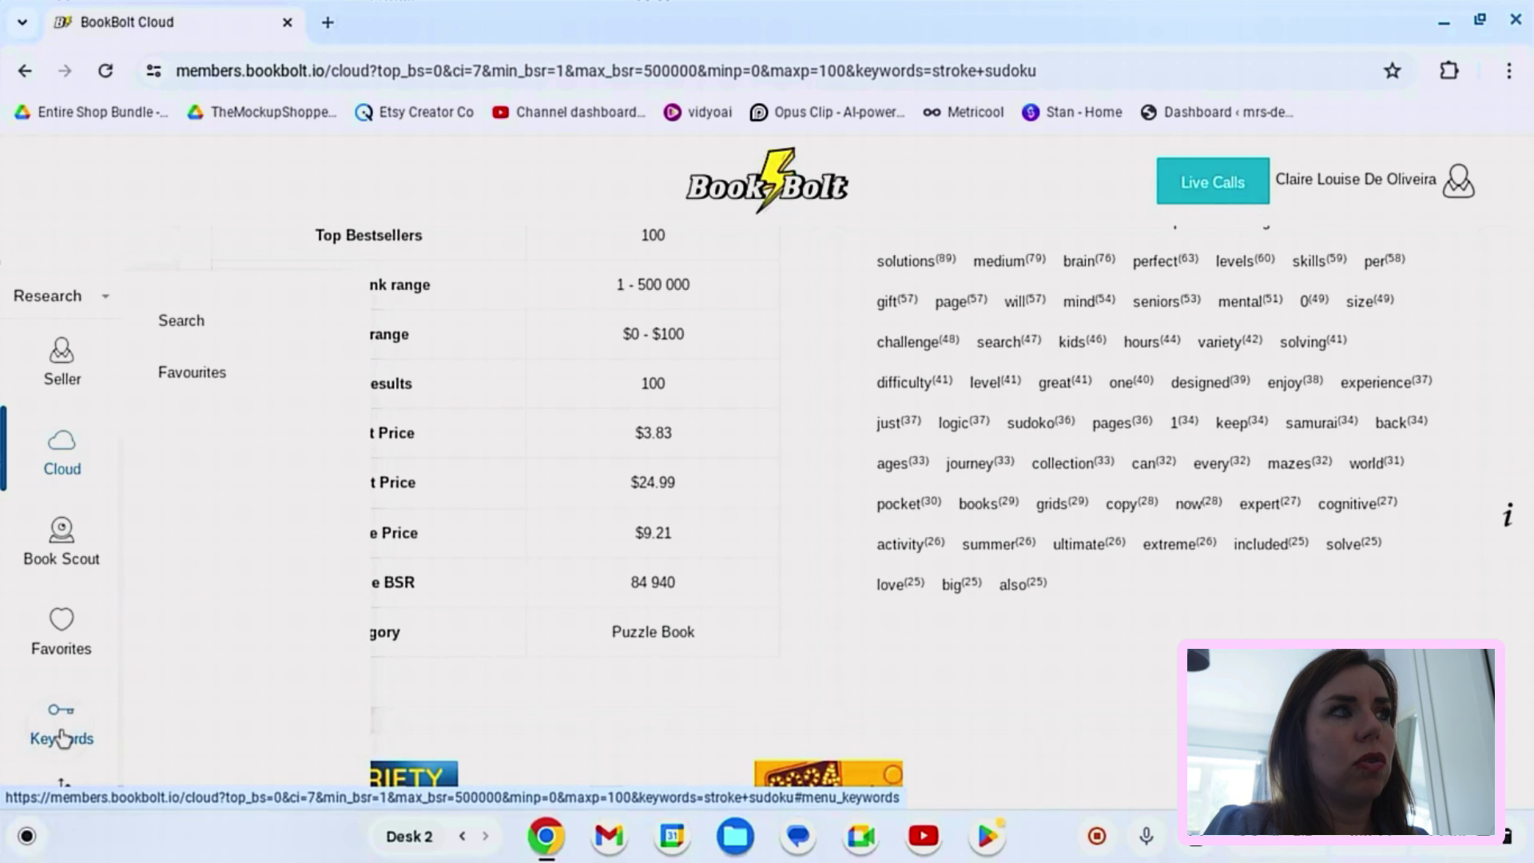
click(206, 324)
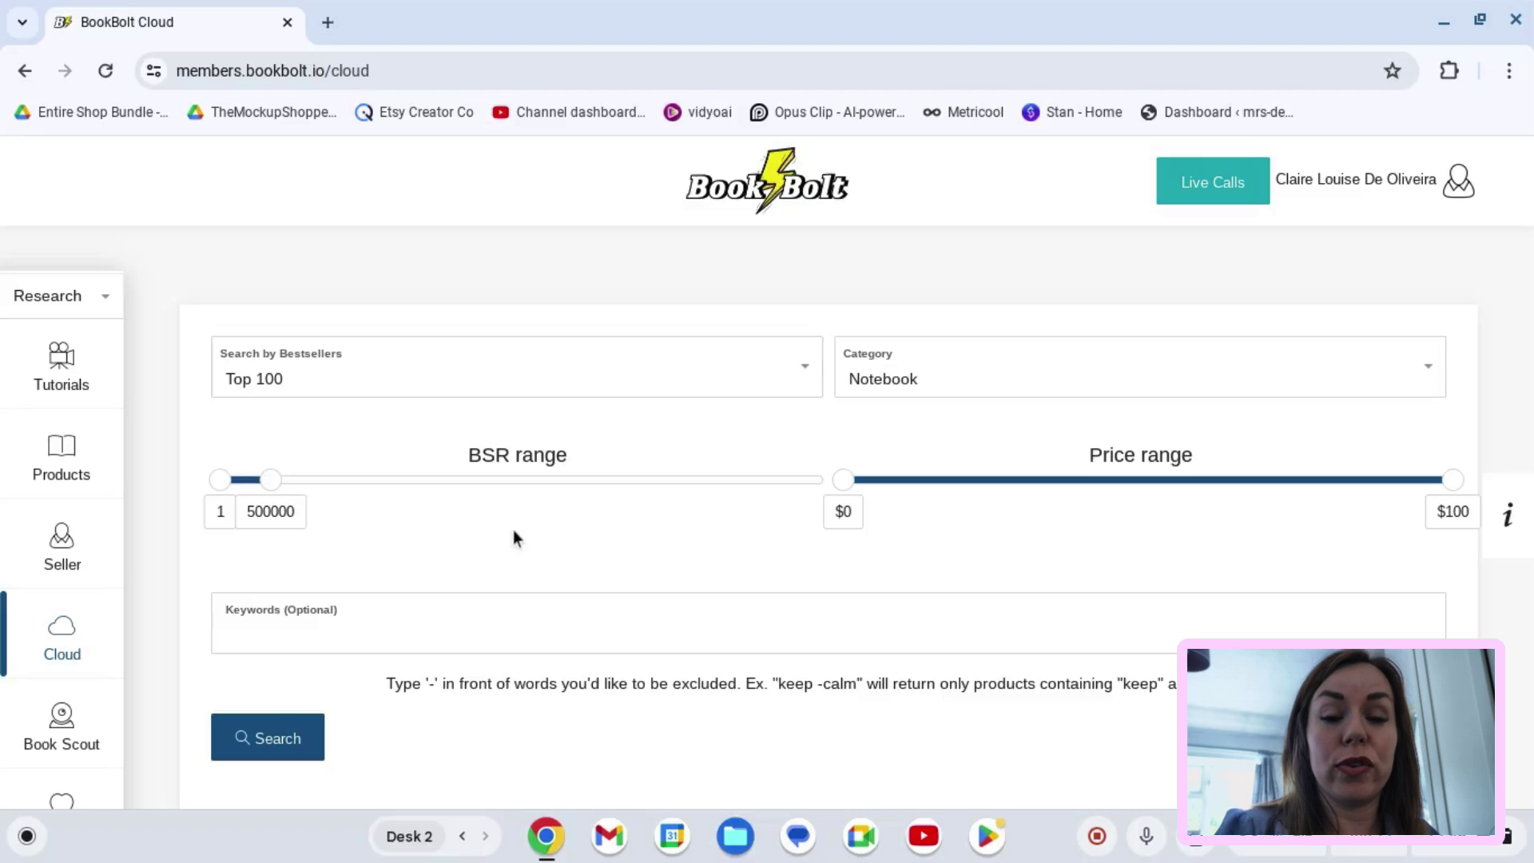
Step: Switch from BookBolt's research tools to its creation tools and open BookBolt Studio
click(105, 299)
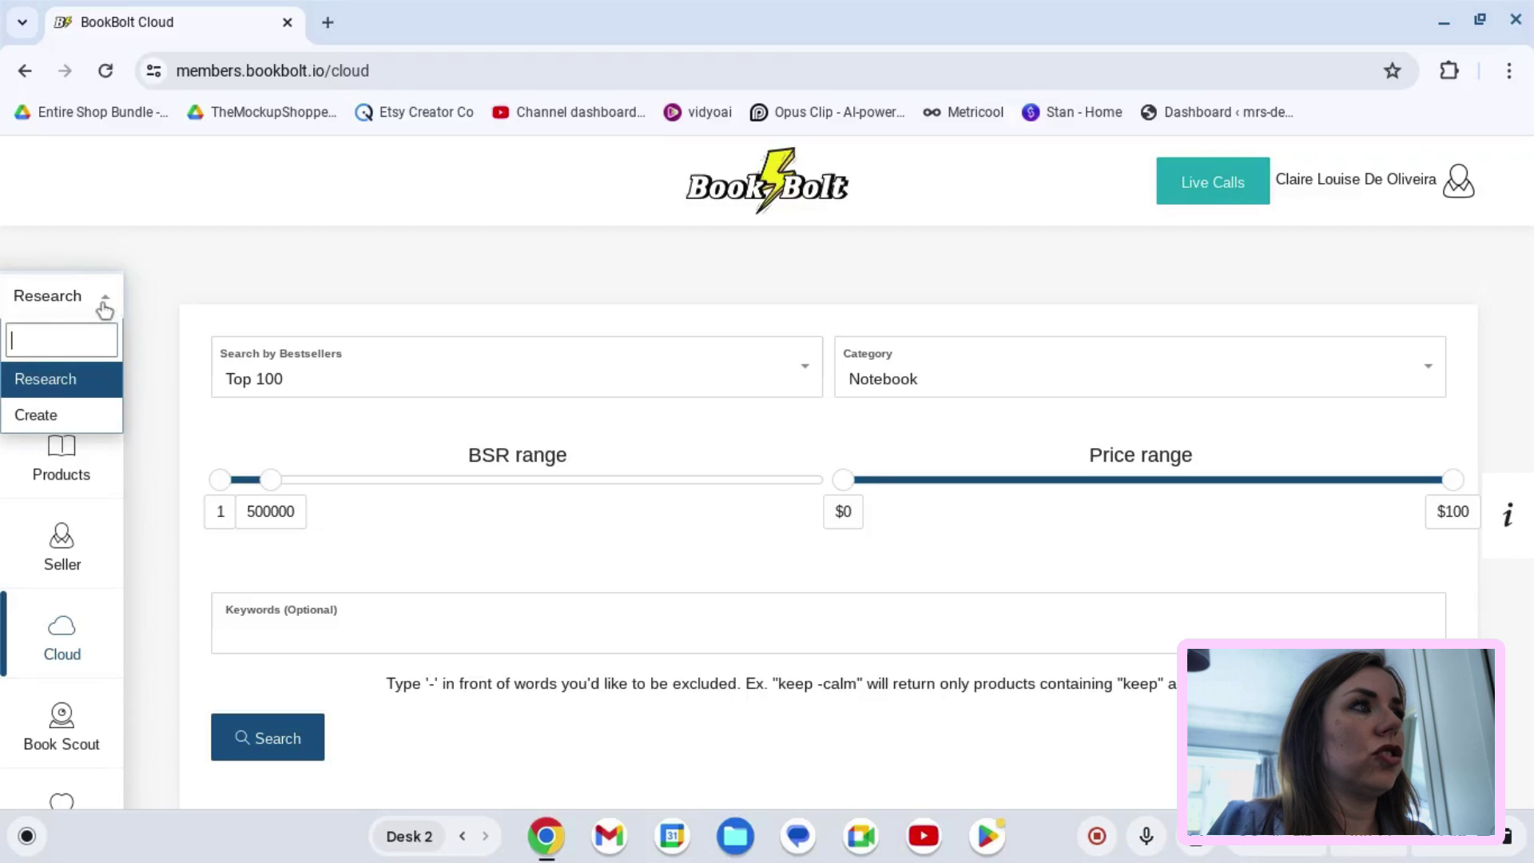
click(52, 417)
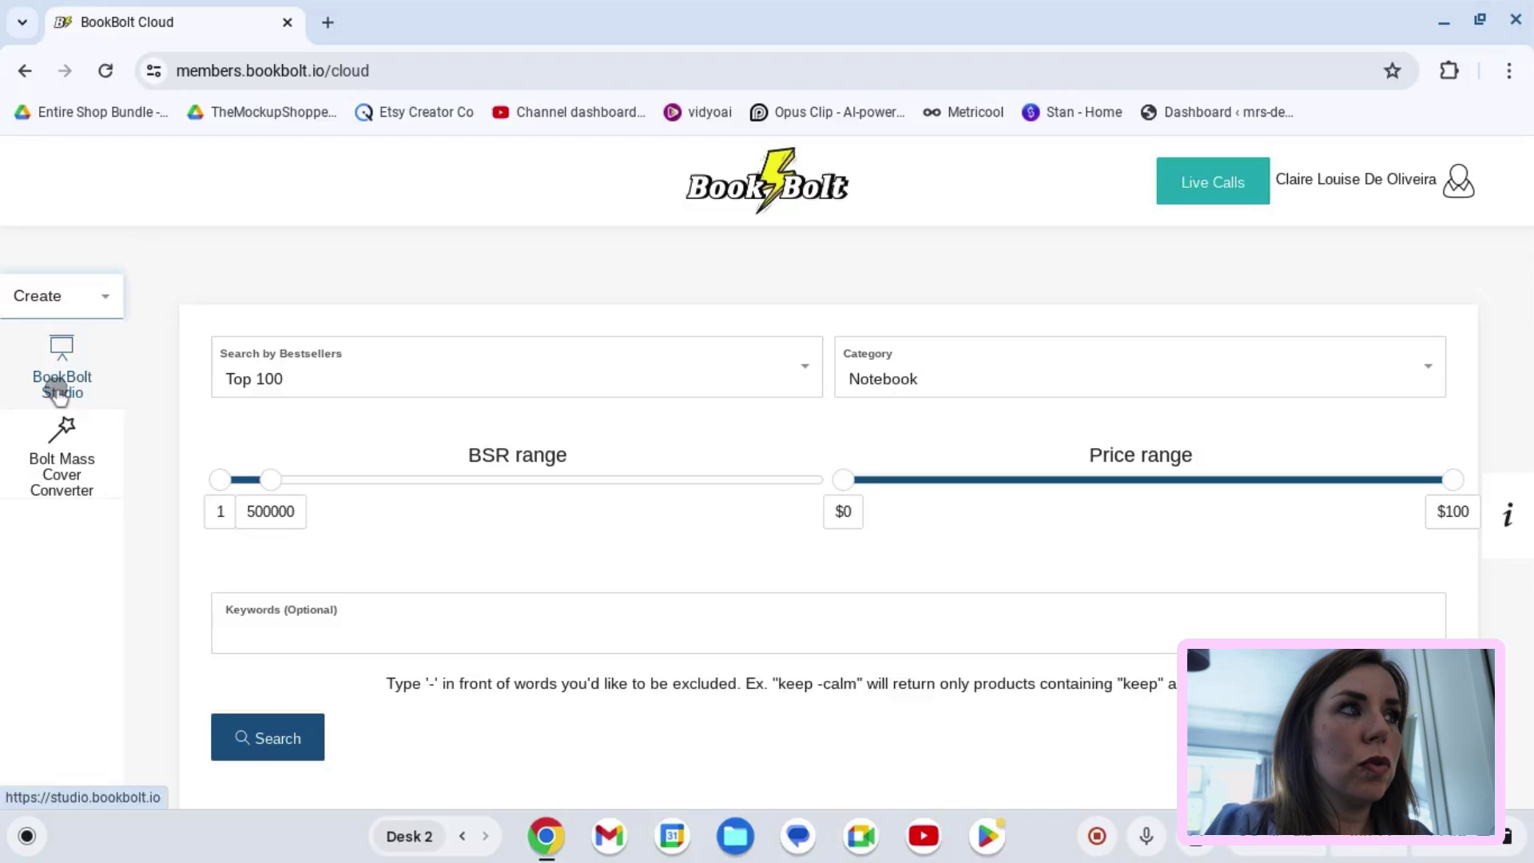
click(59, 391)
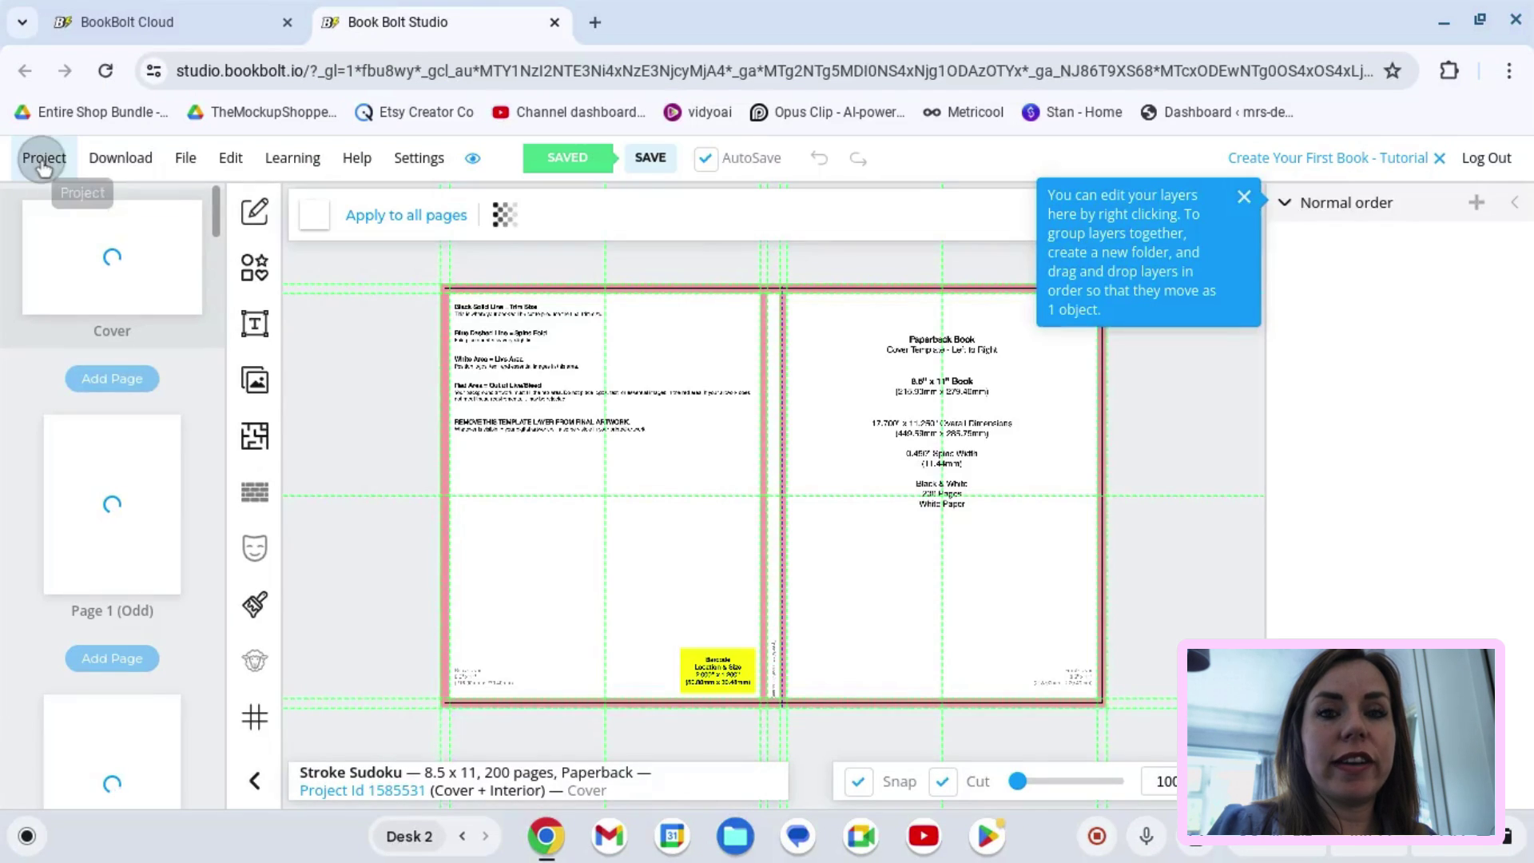
Step: Create a paperback cover-and-interior project named Stroke Sudoku: 8.5 x 11 in, black & white interior with white paper, bleed, 200 pages
click(43, 163)
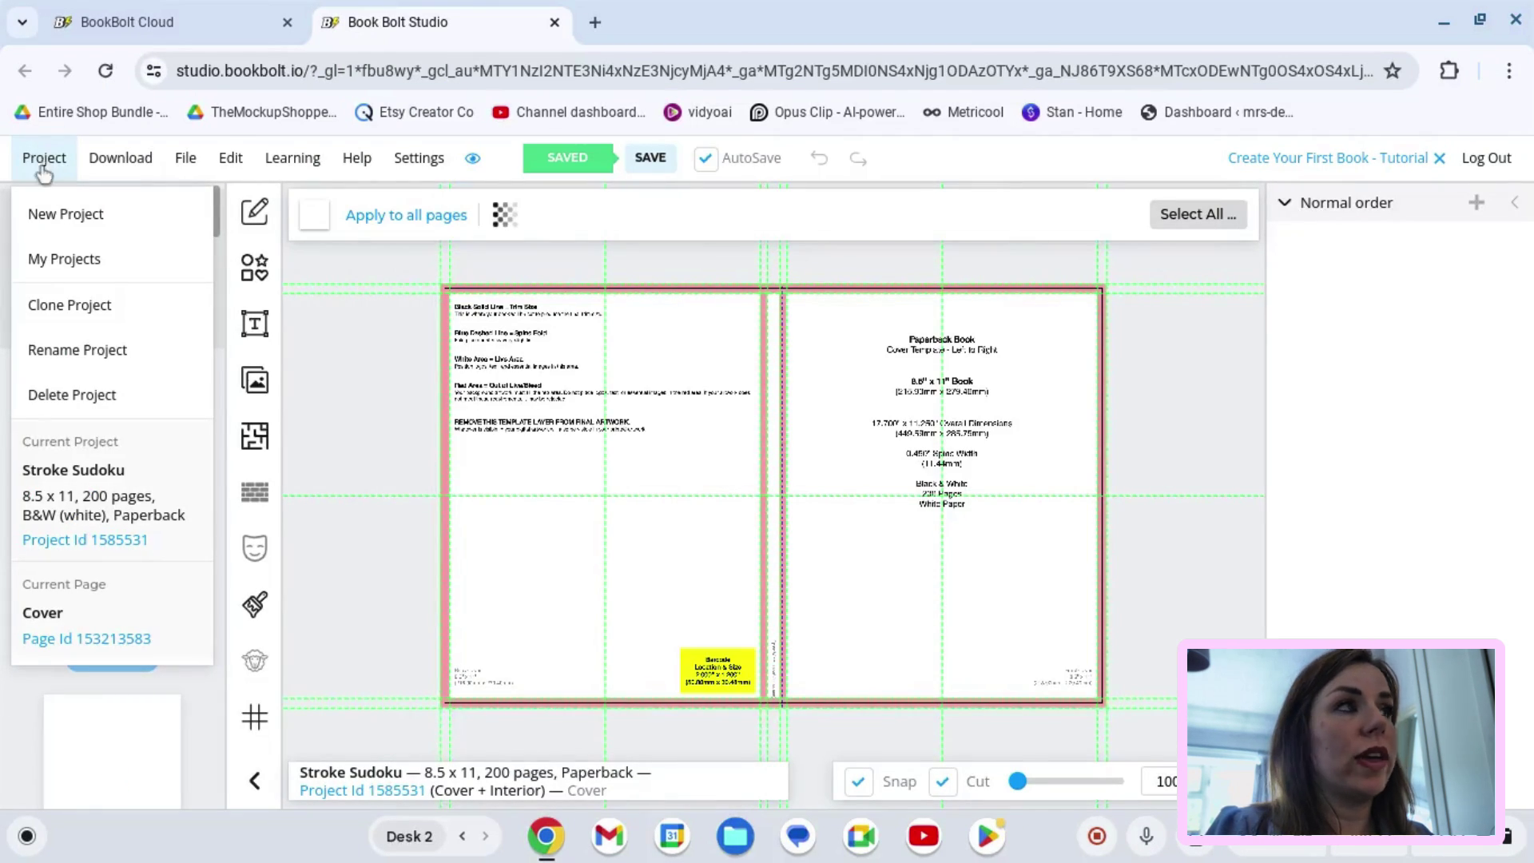
click(46, 215)
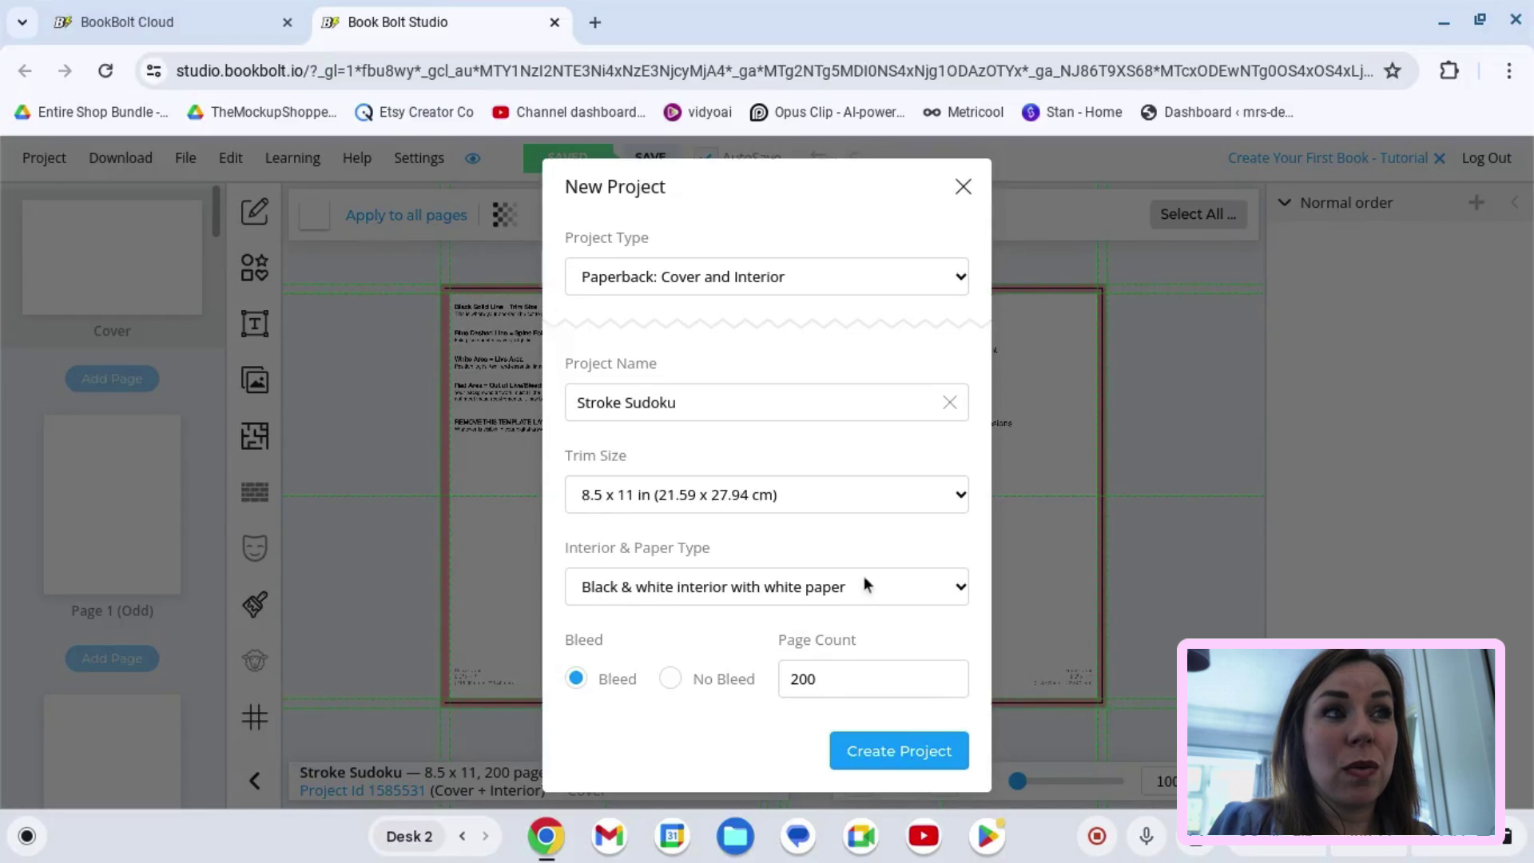
click(959, 589)
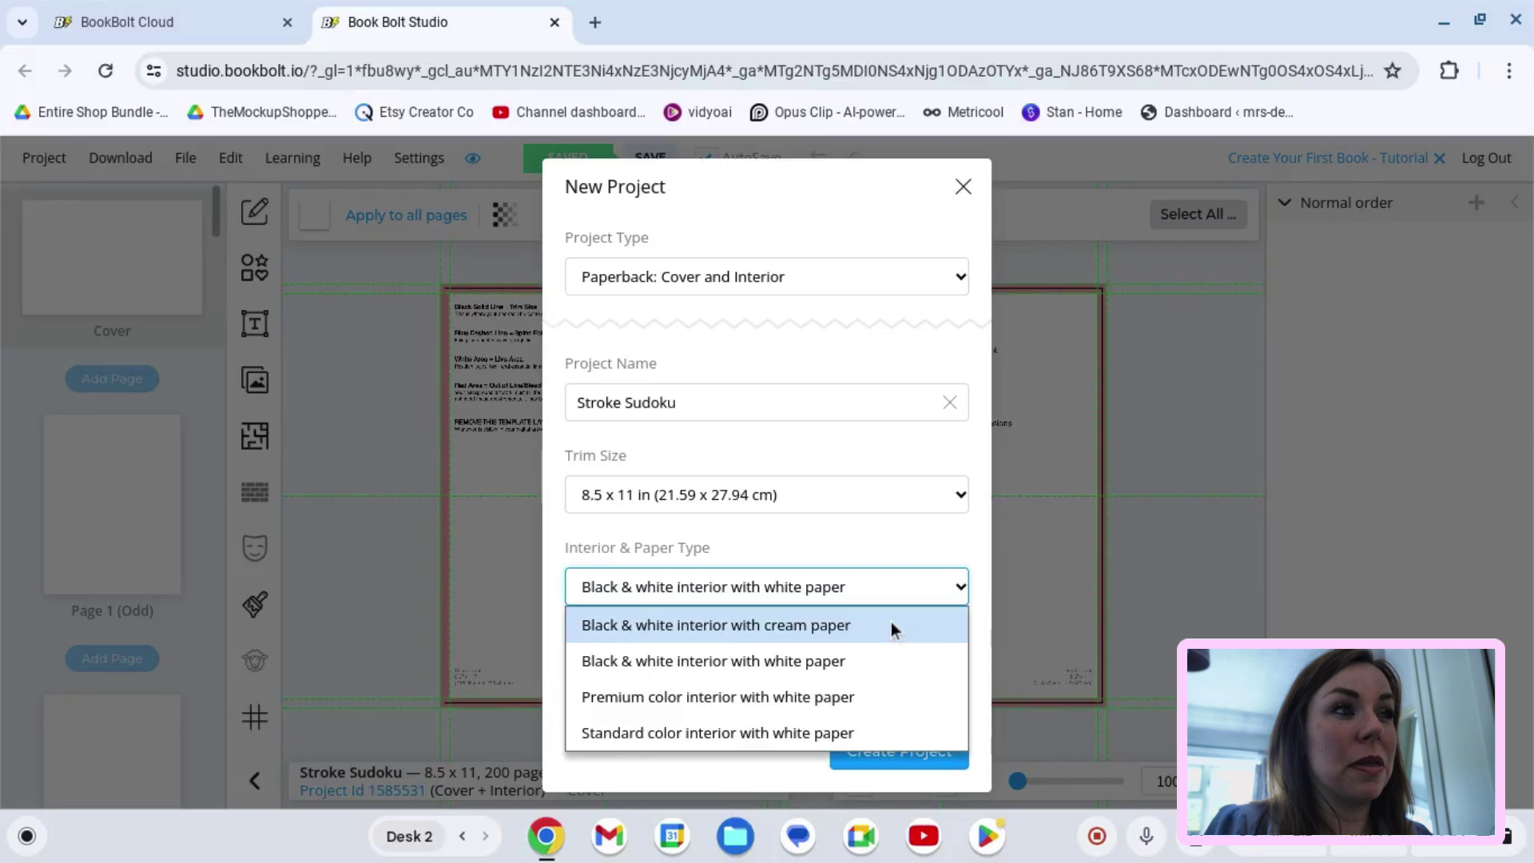
click(856, 663)
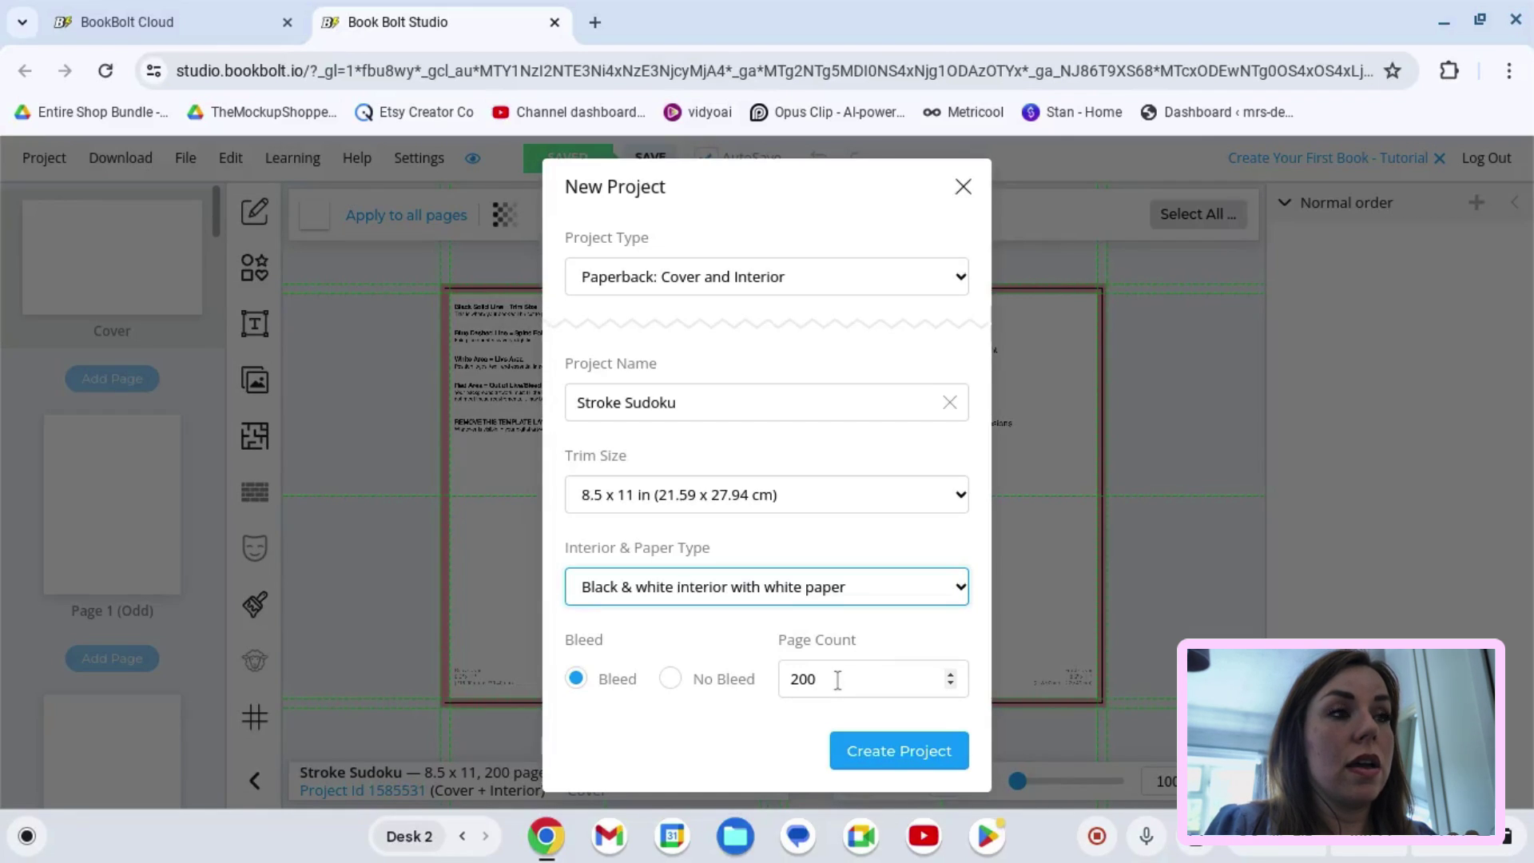
click(899, 760)
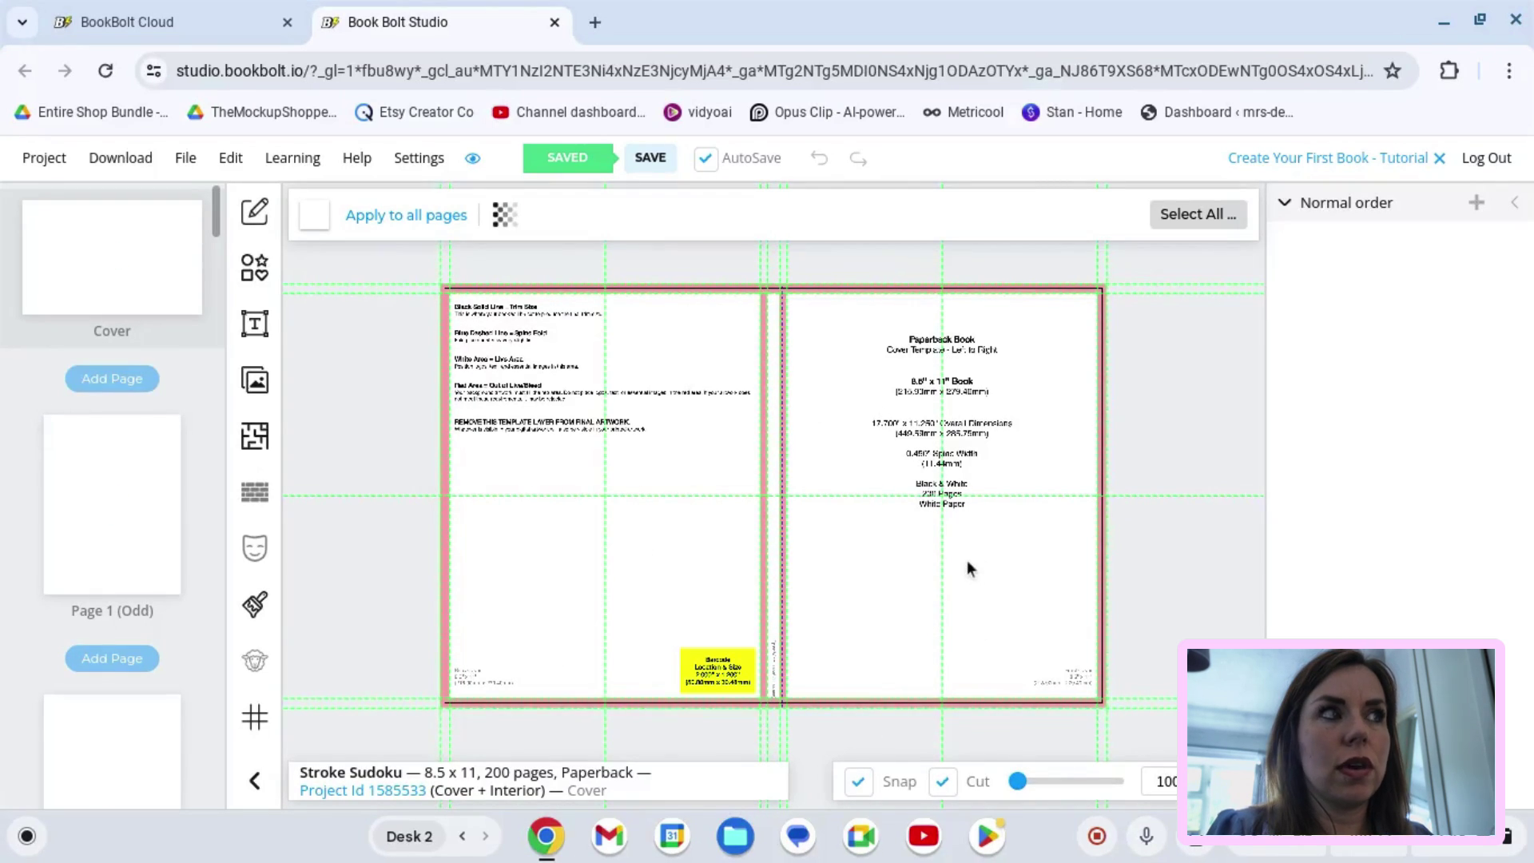
Step: Open interior page 1 and search the Pixabay image library for "flower border"
click(108, 496)
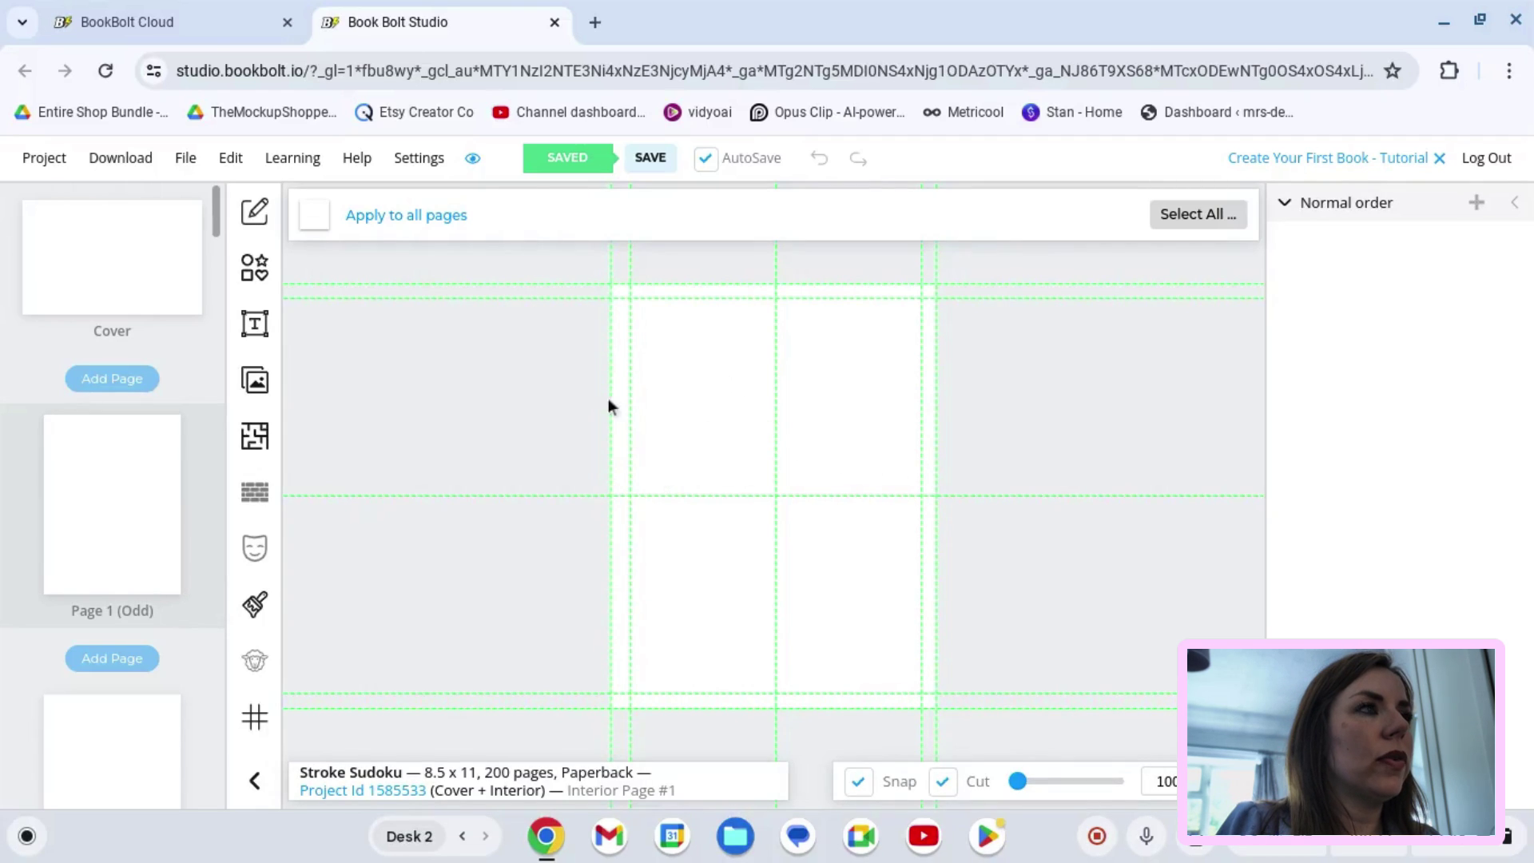
click(254, 388)
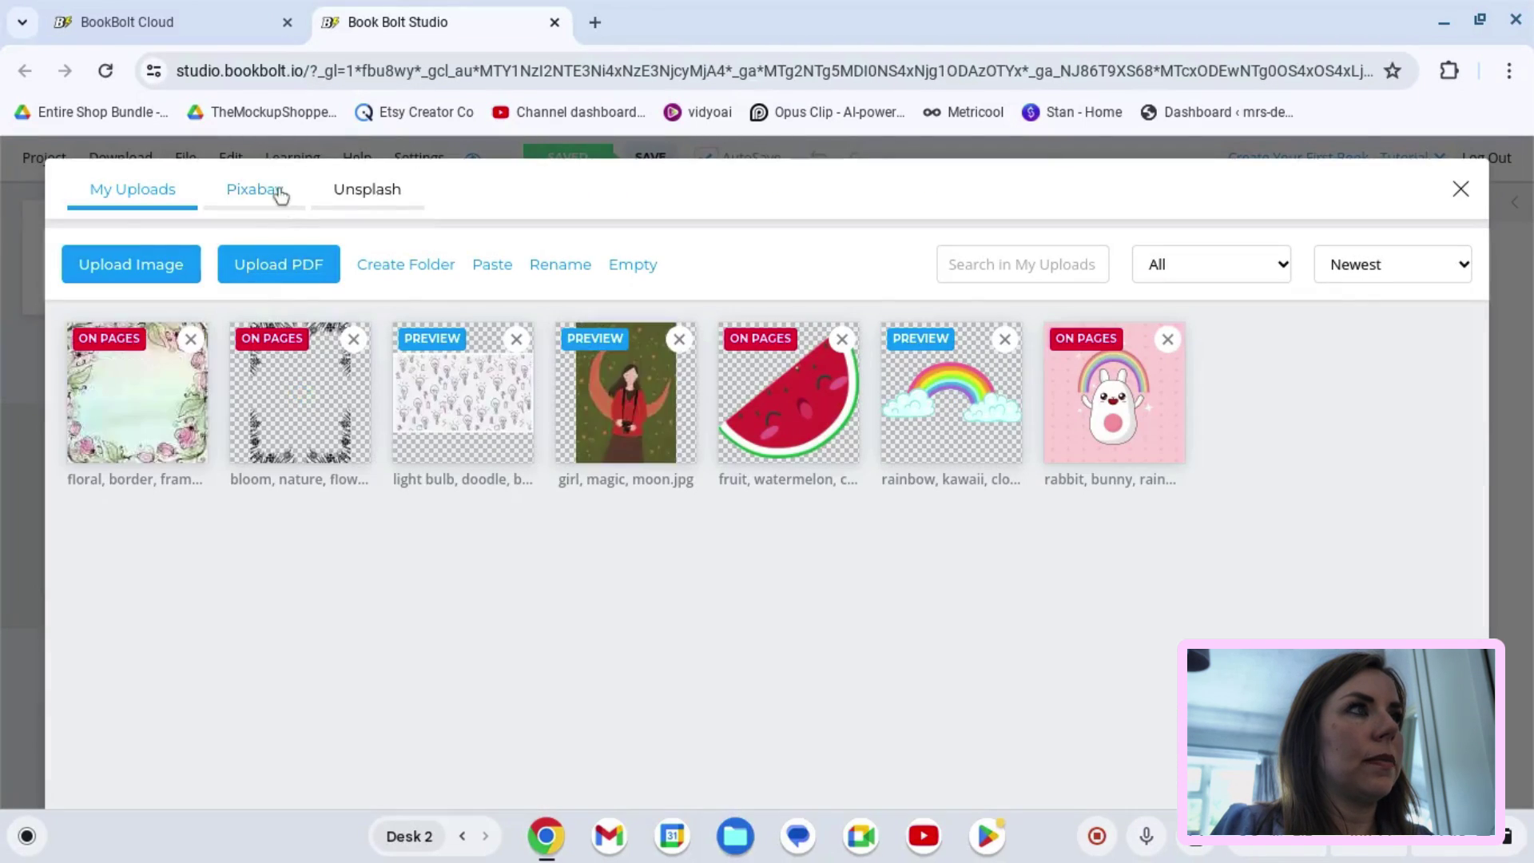
click(266, 201)
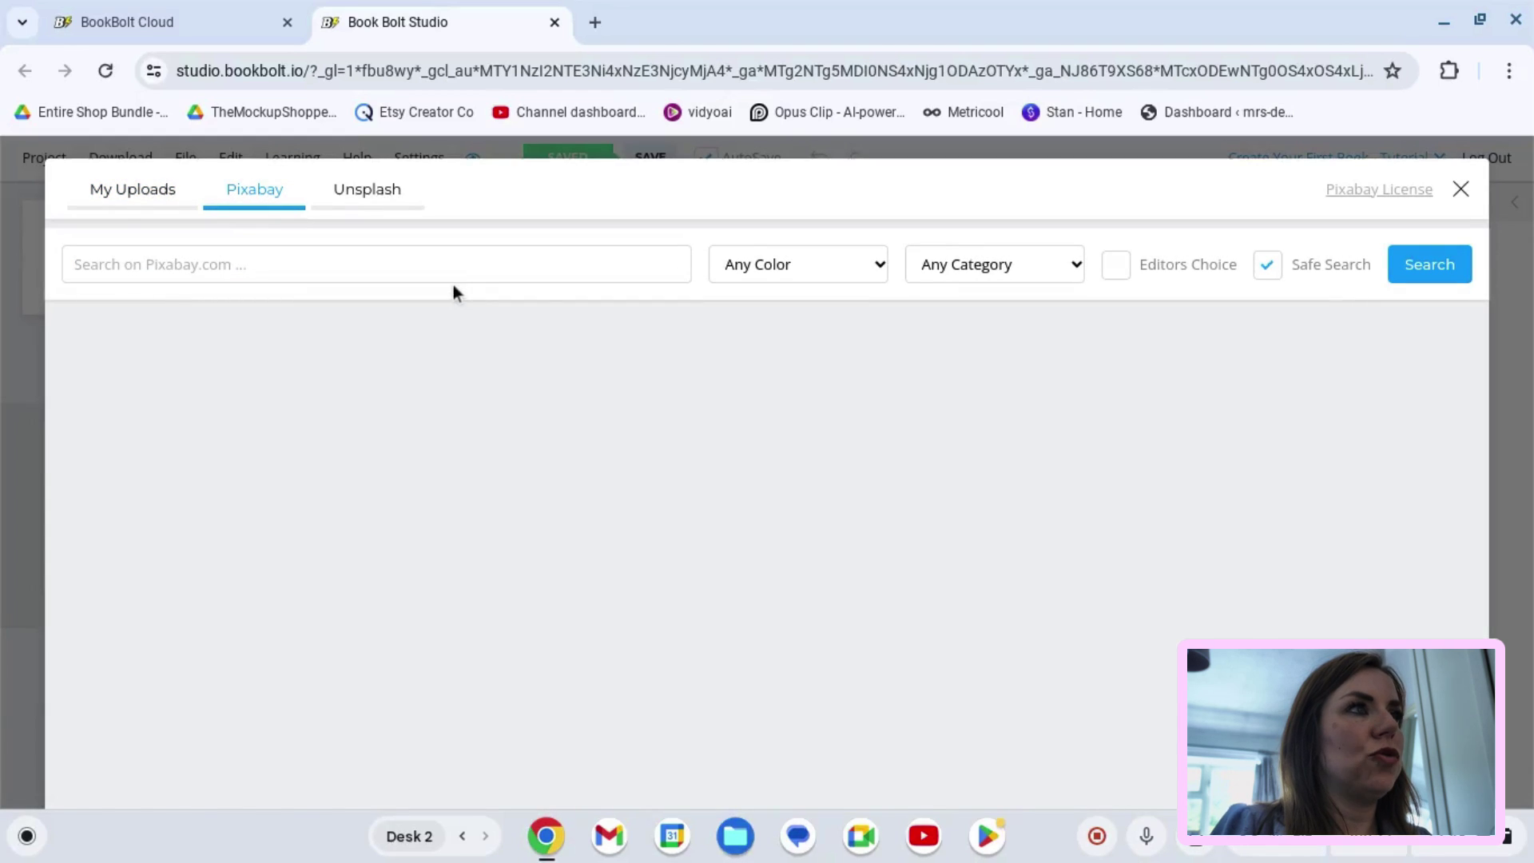
click(458, 272)
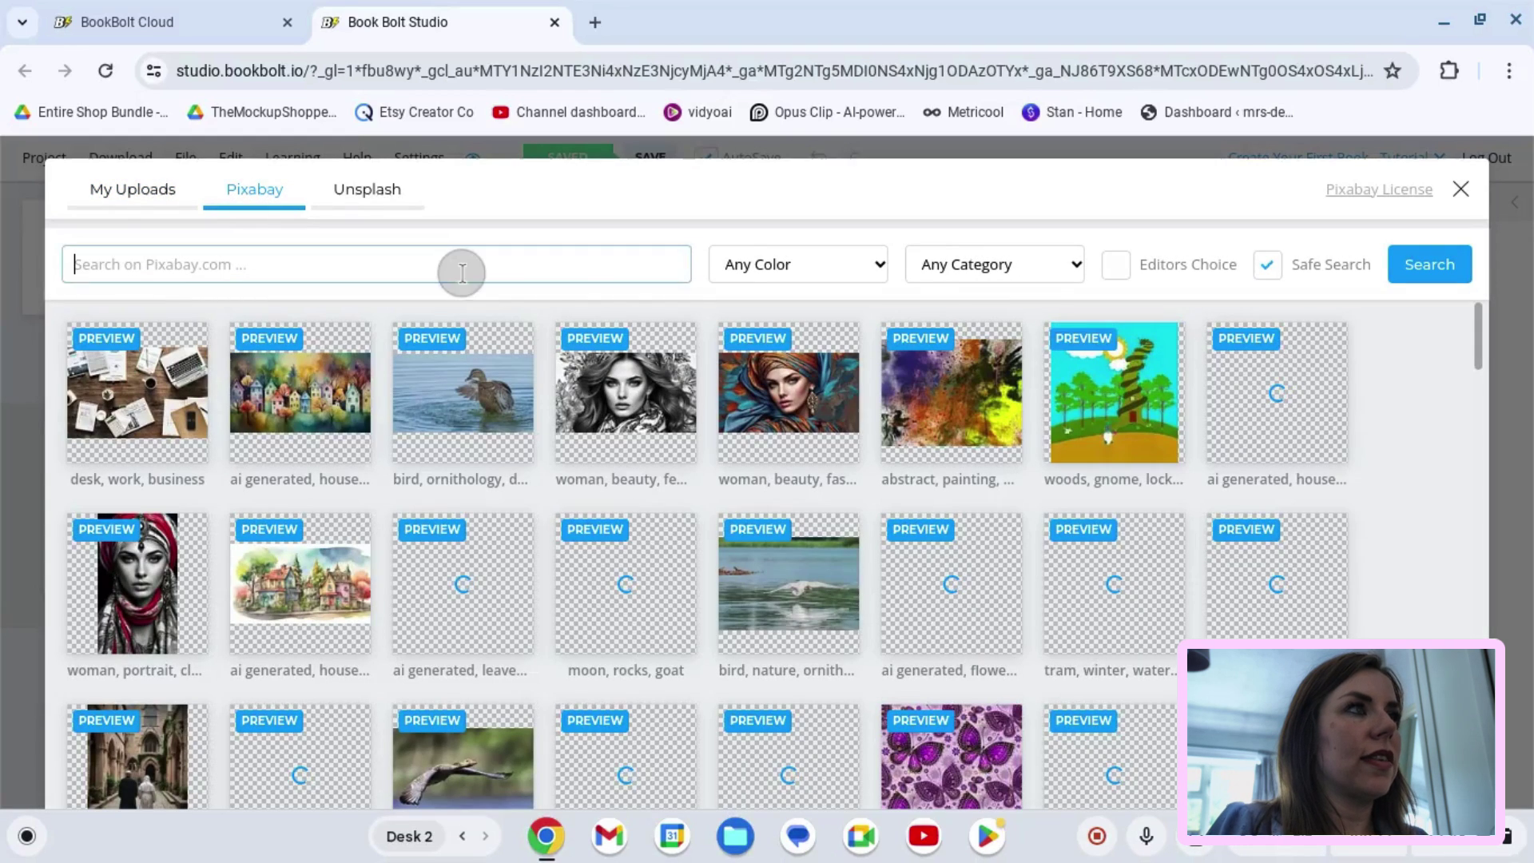
text(fl)
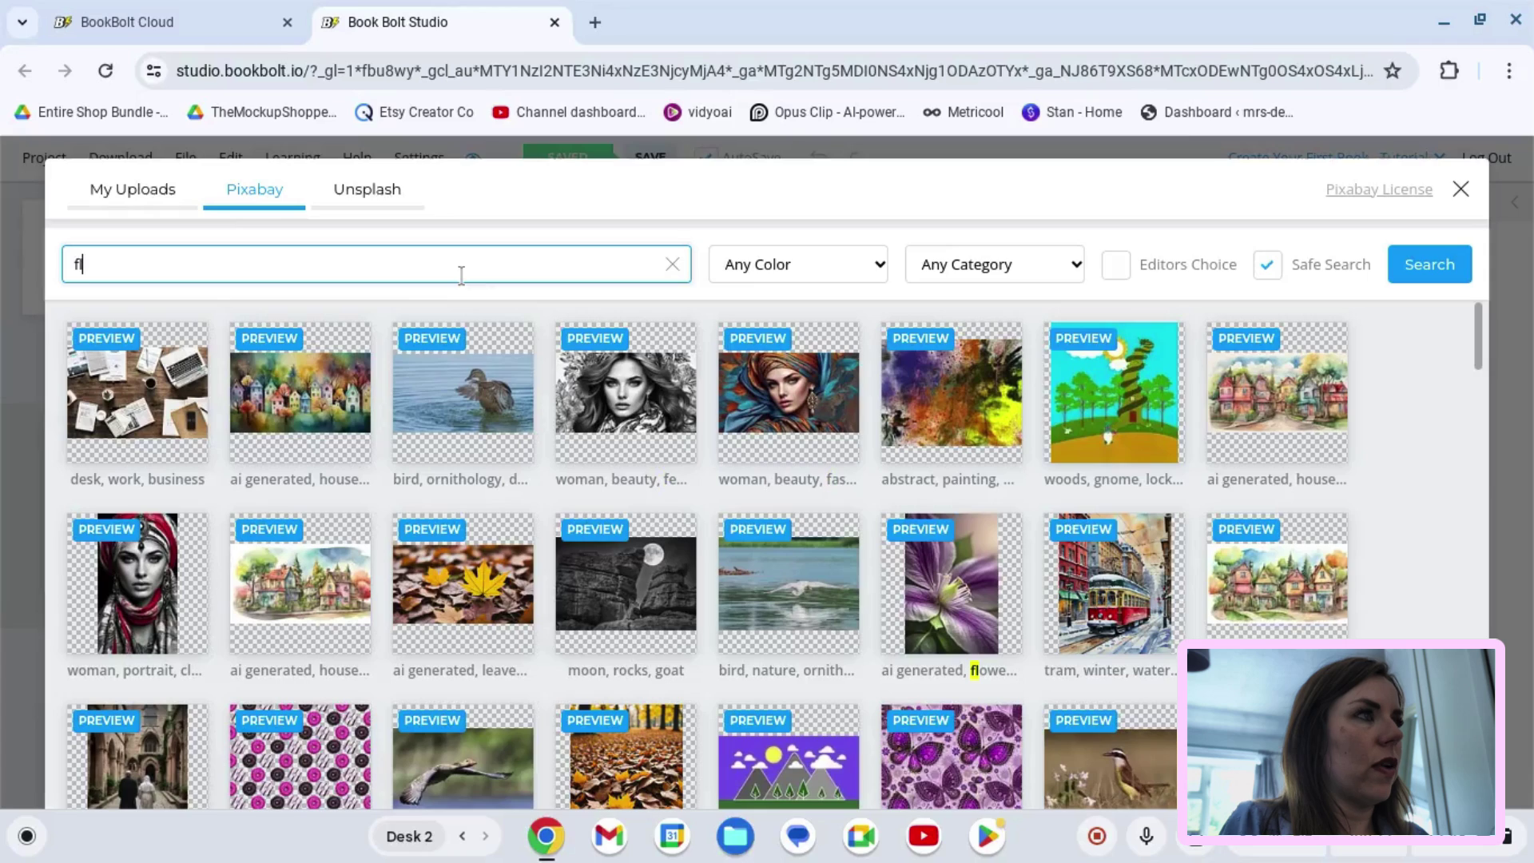
text(ower border)
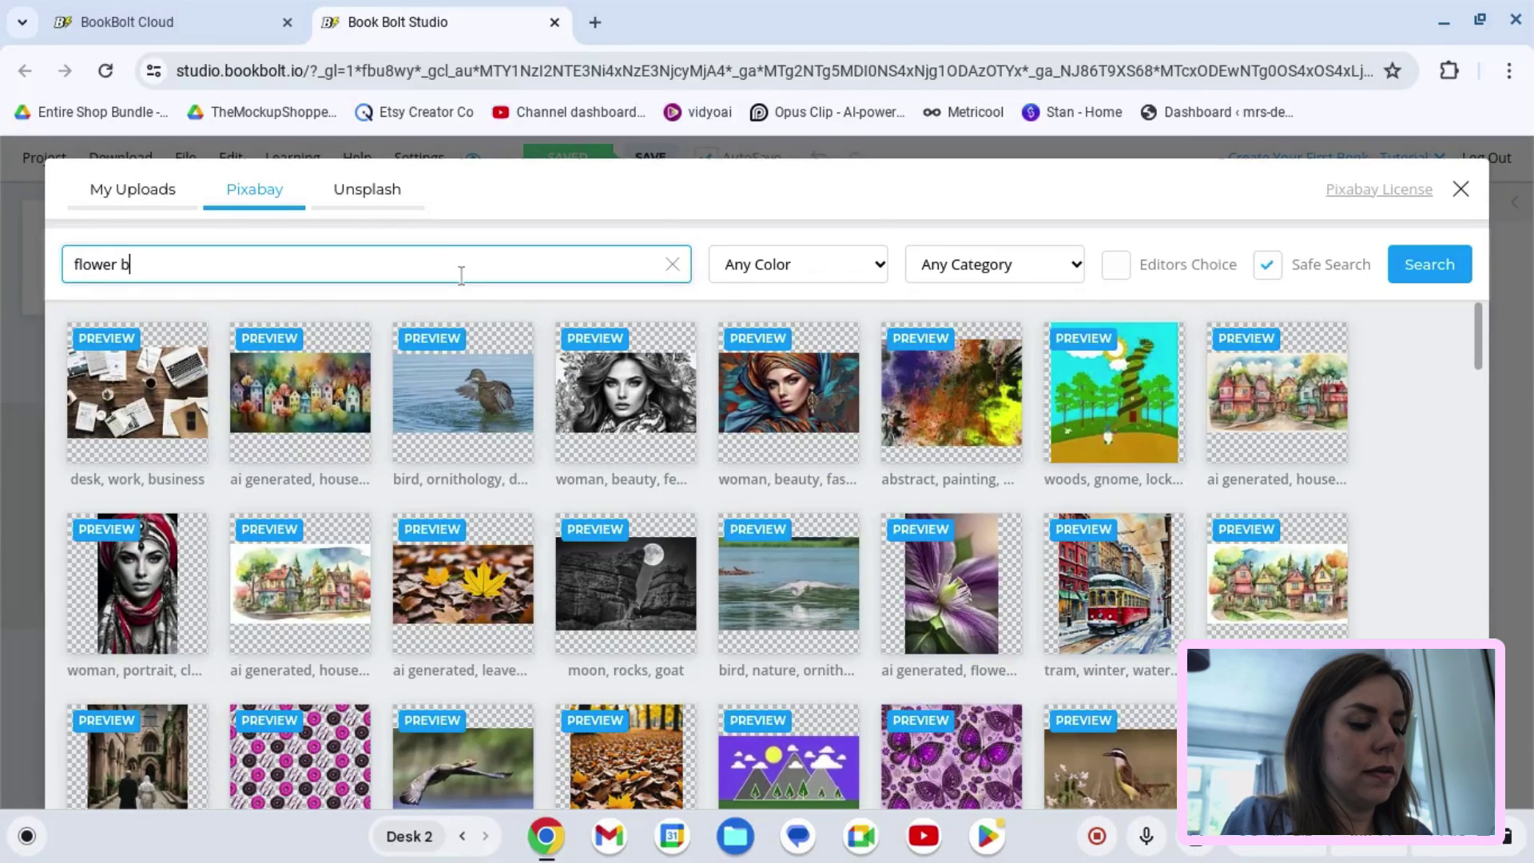
key(Return)
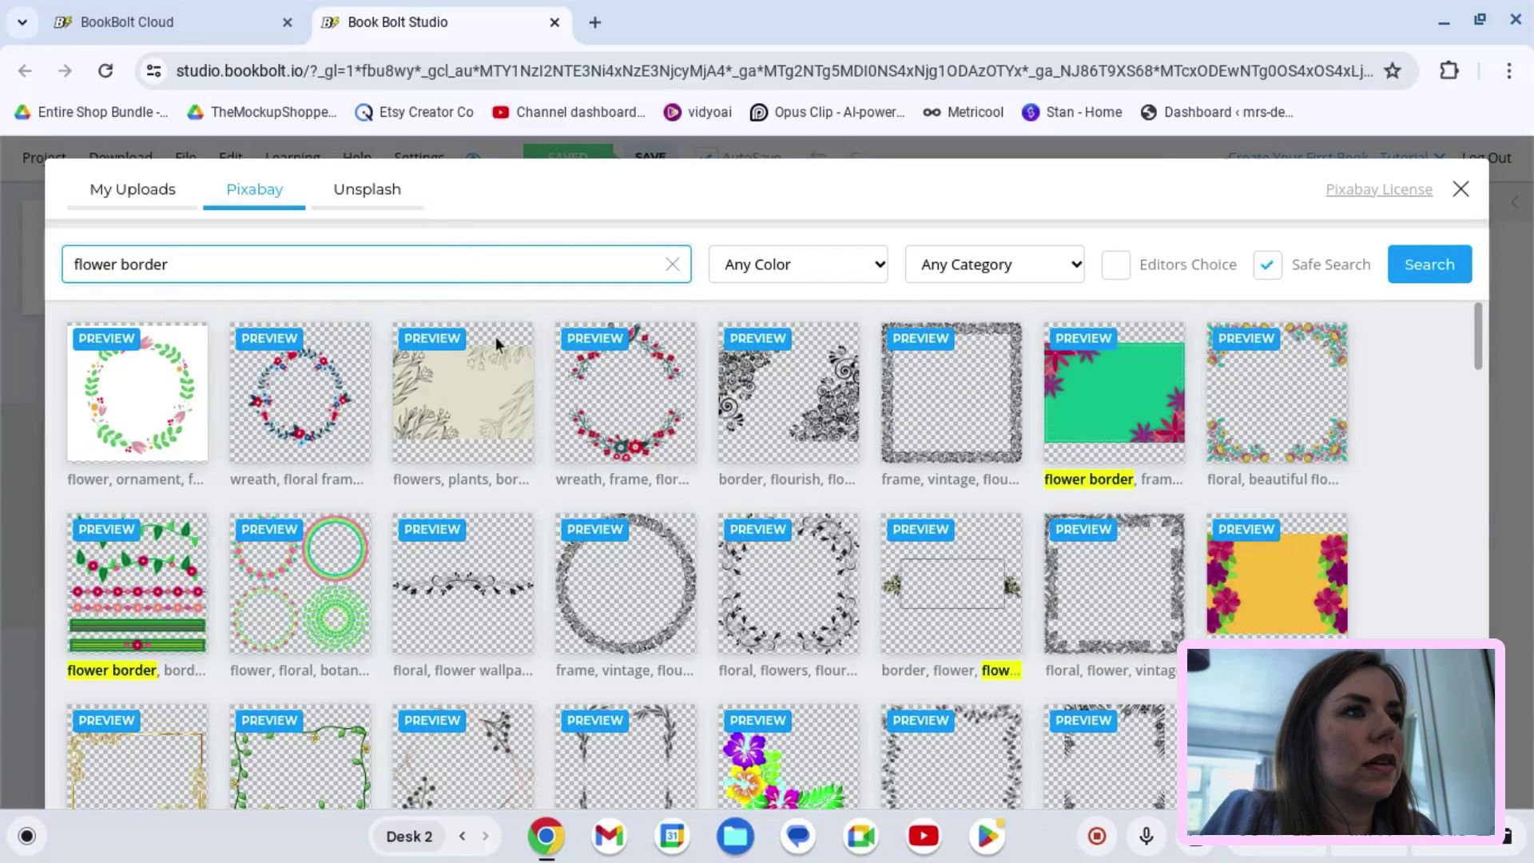
Step: Try a black-and-white vintage flower frame from the Pixabay results on page 1 and delete it
scroll(551, 447, down, 2)
scroll(551, 443, down, 4)
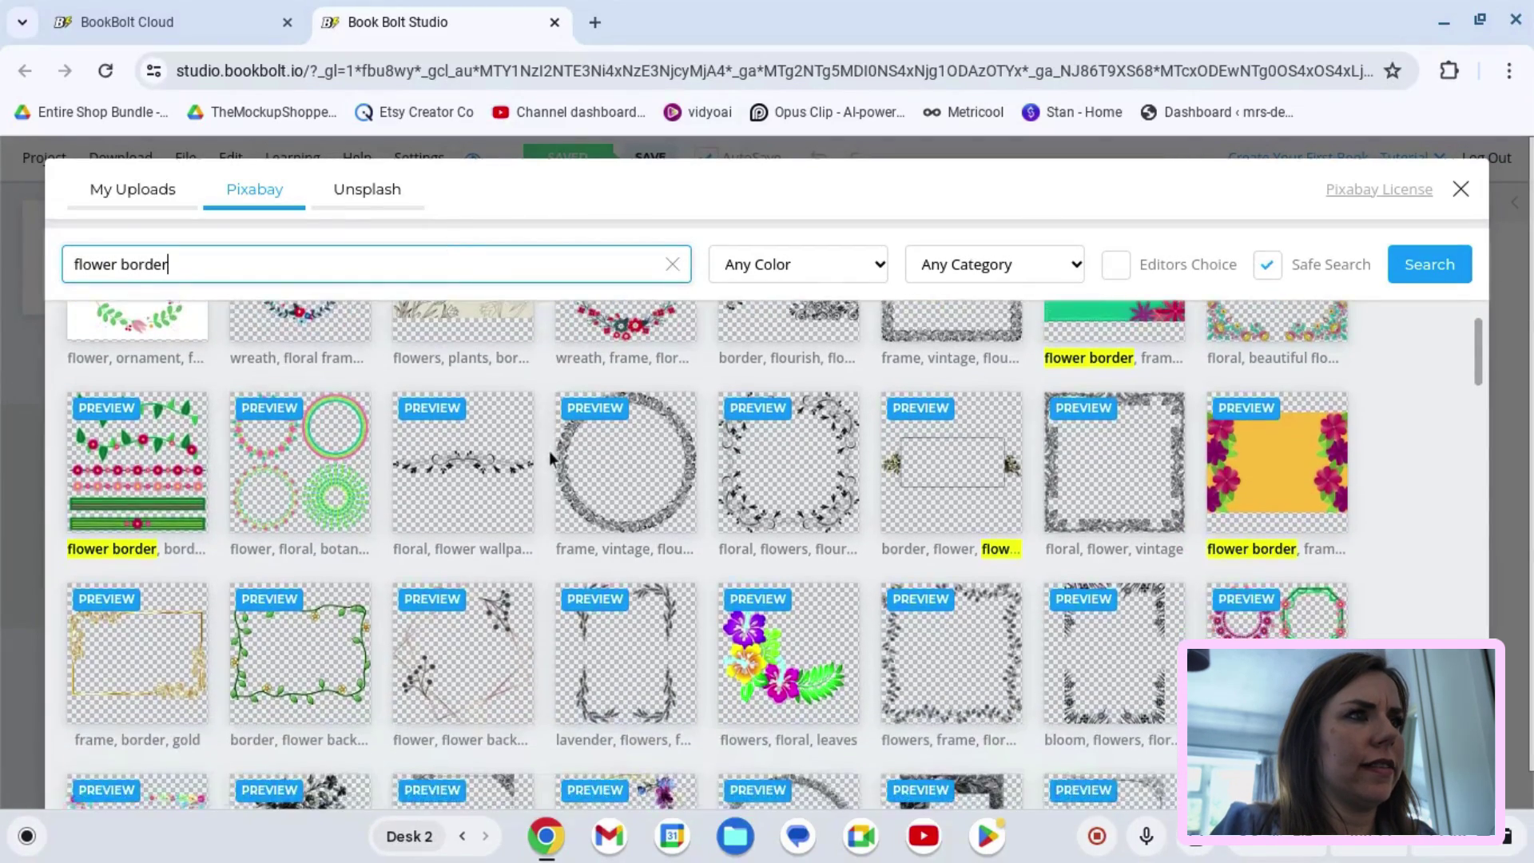
scroll(548, 451, down, 2)
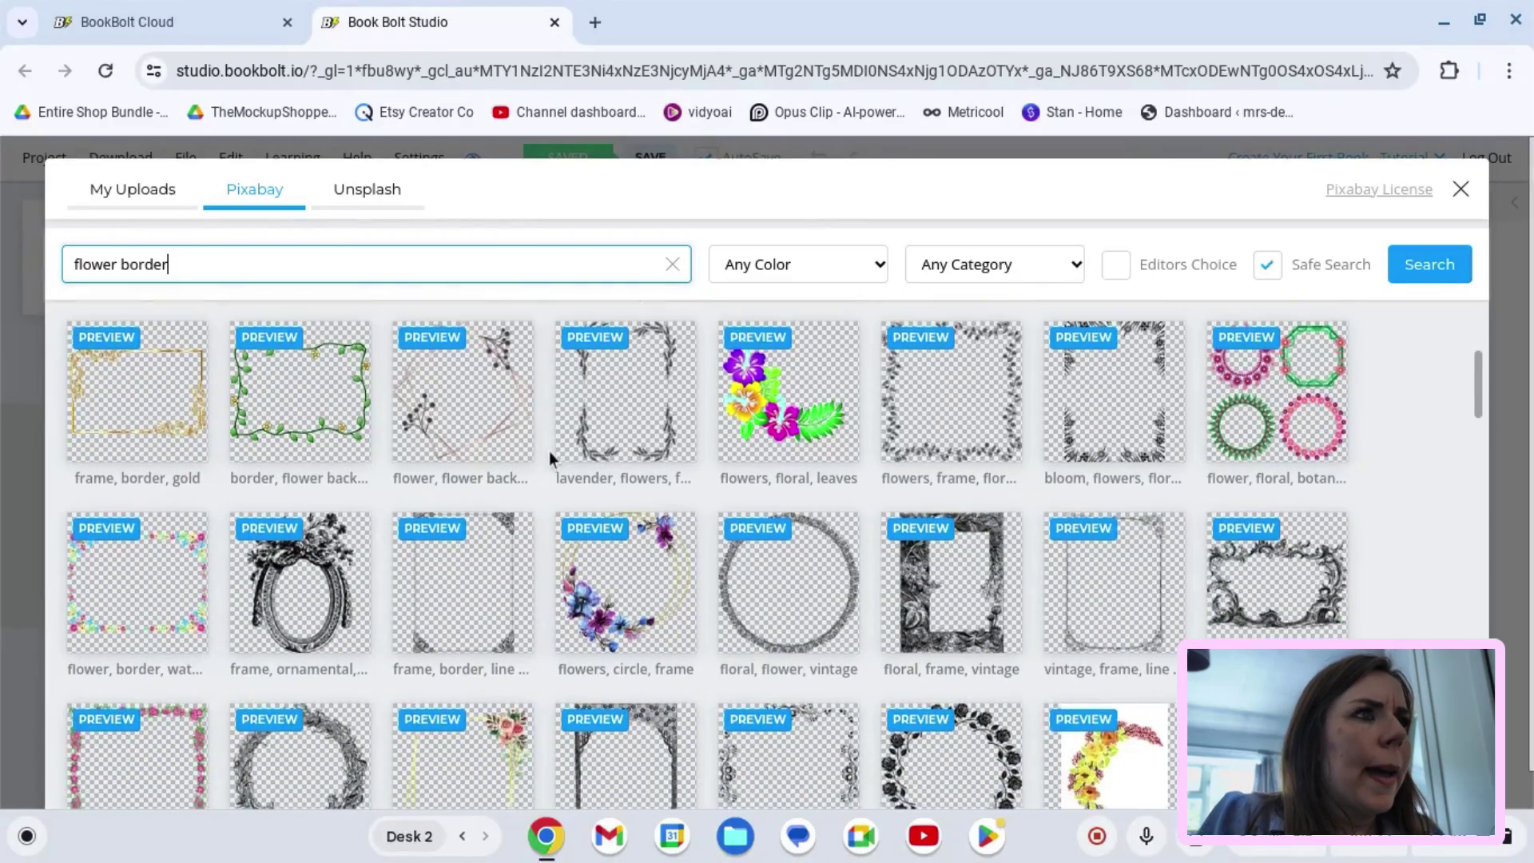
scroll(549, 450, down, 10)
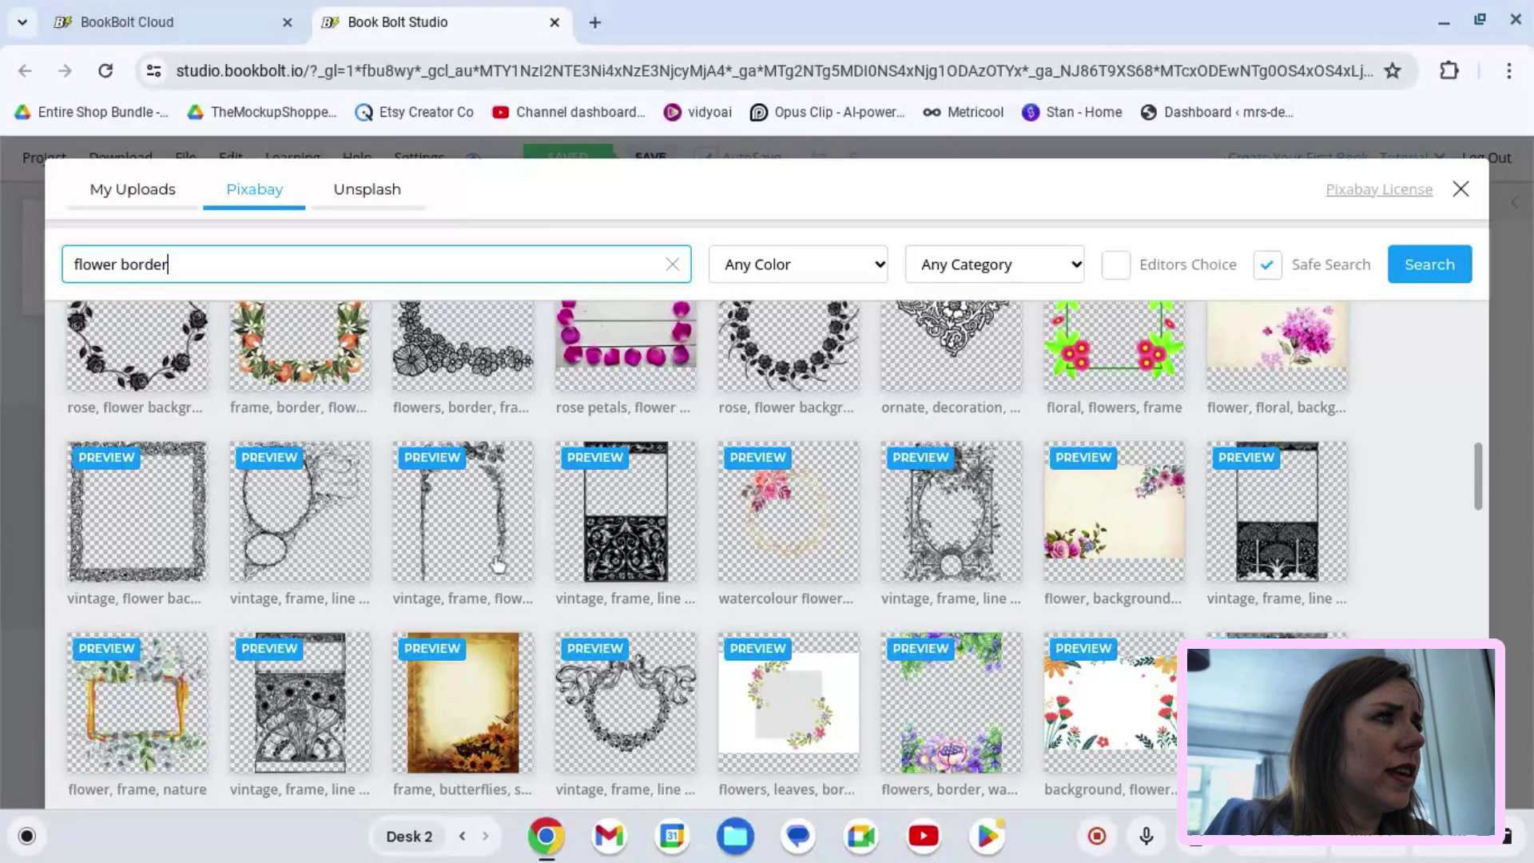
click(495, 545)
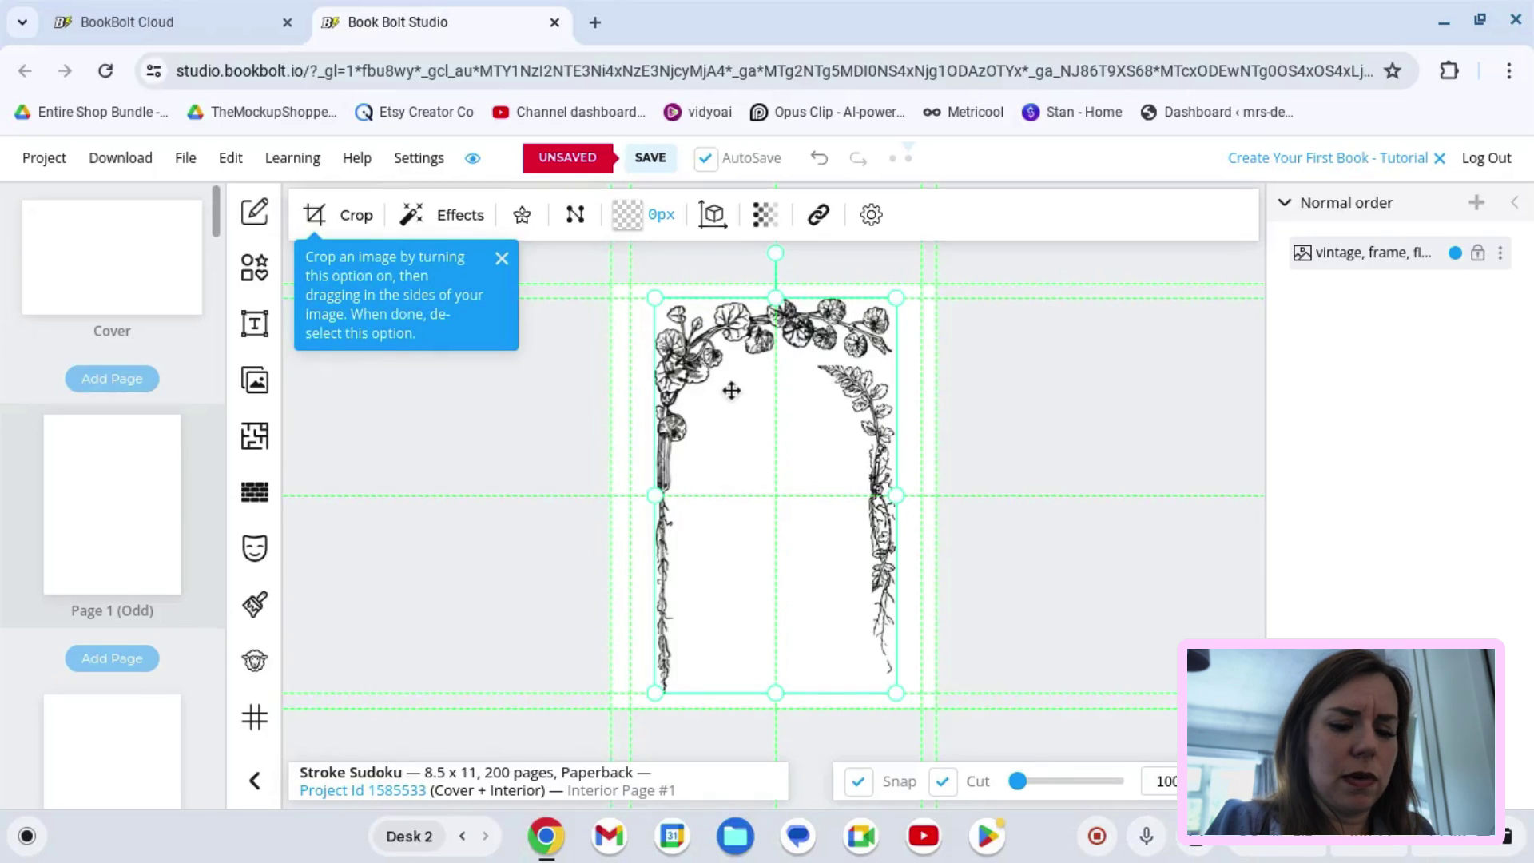
key(Delete)
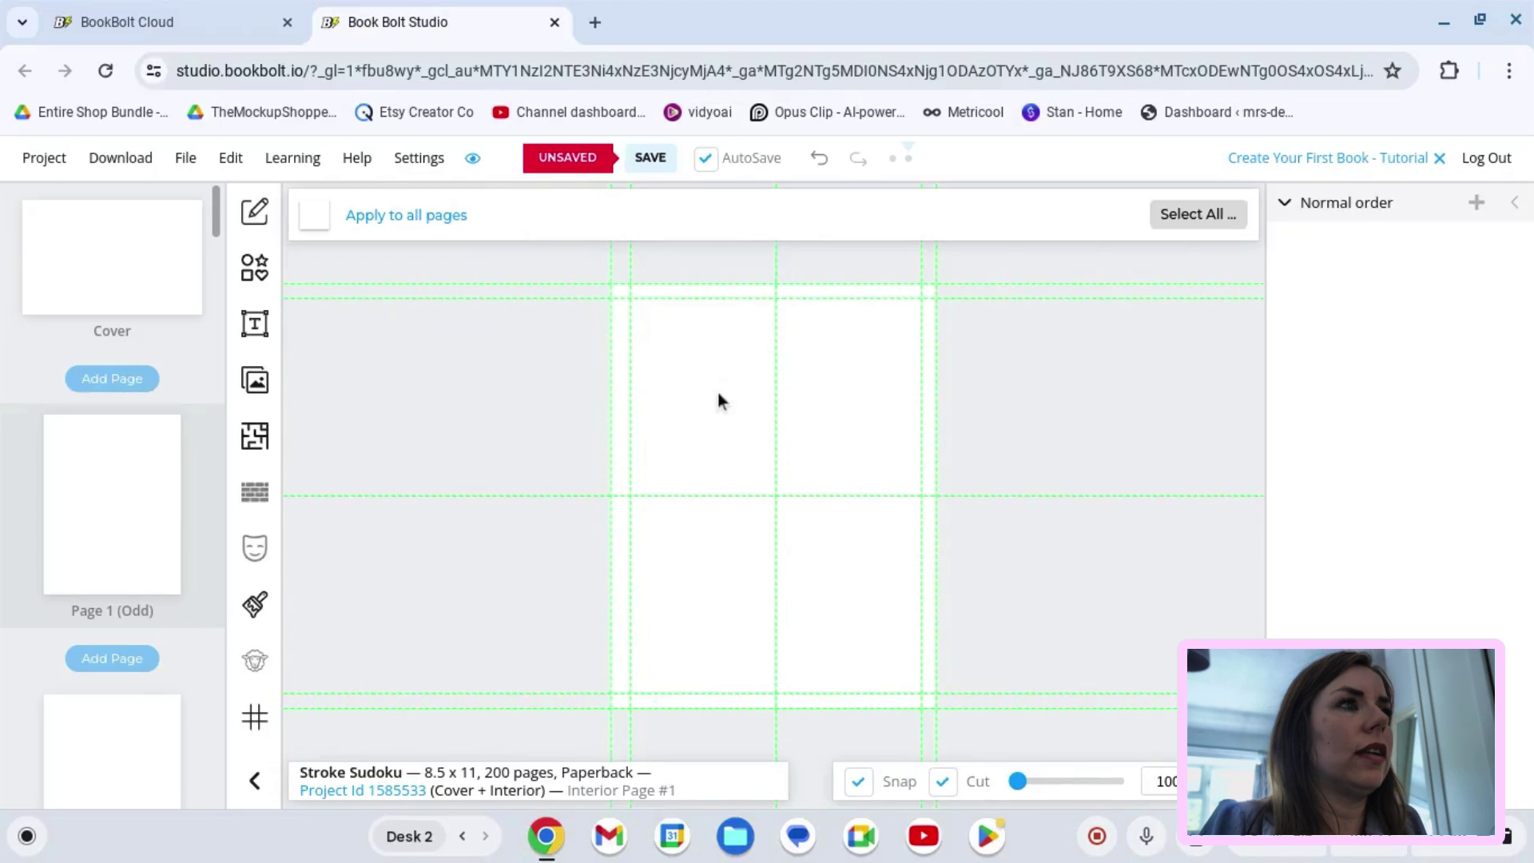
Step: Insert the green leafy floral border image on page 1 and rotate it 90 degrees clockwise to portrait orientation
click(254, 381)
click(627, 646)
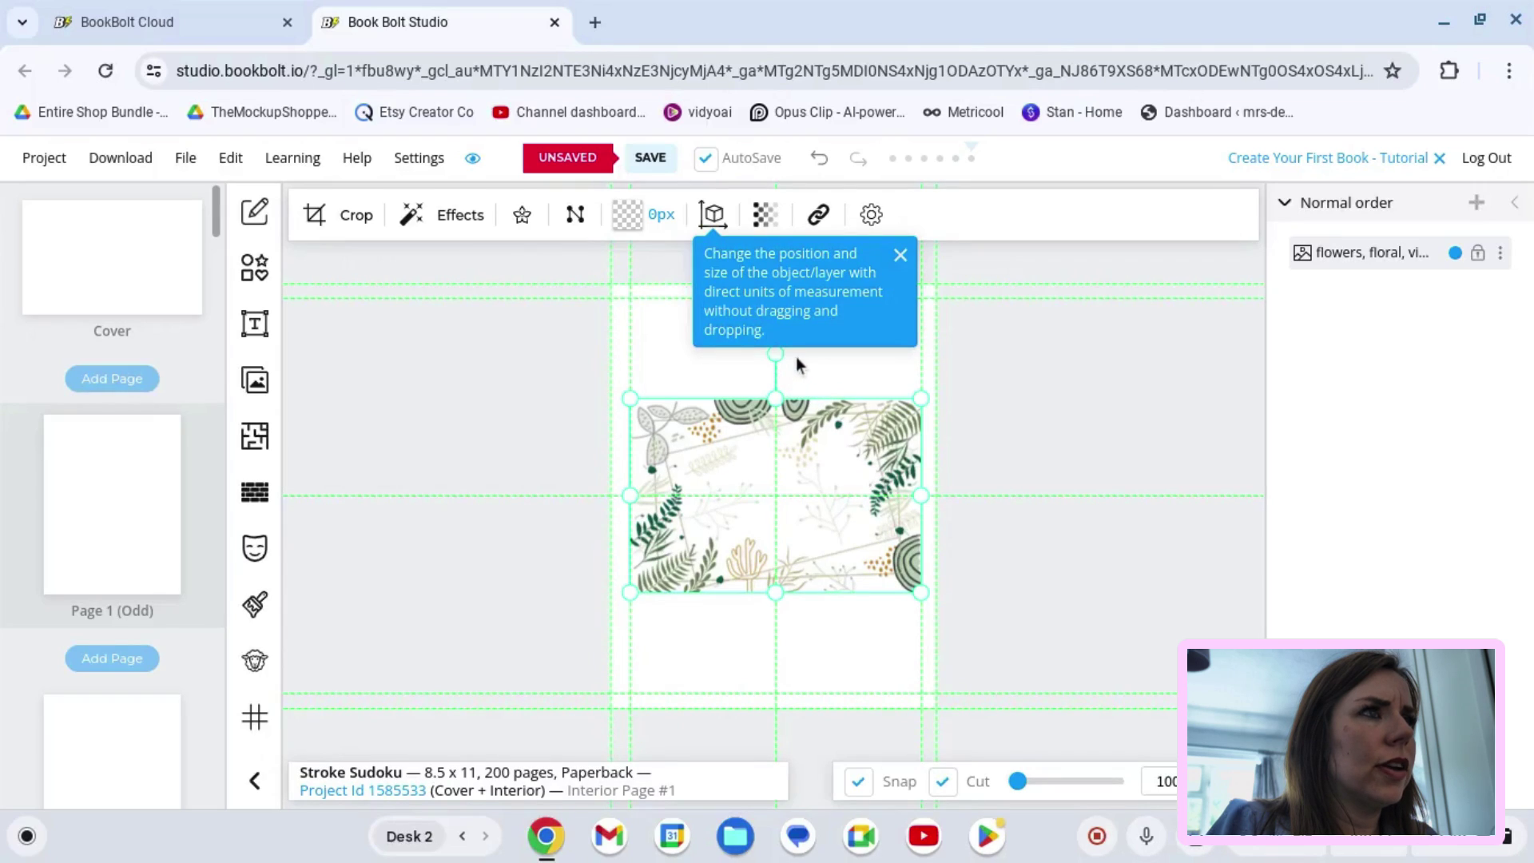
drag(775, 353, 893, 494)
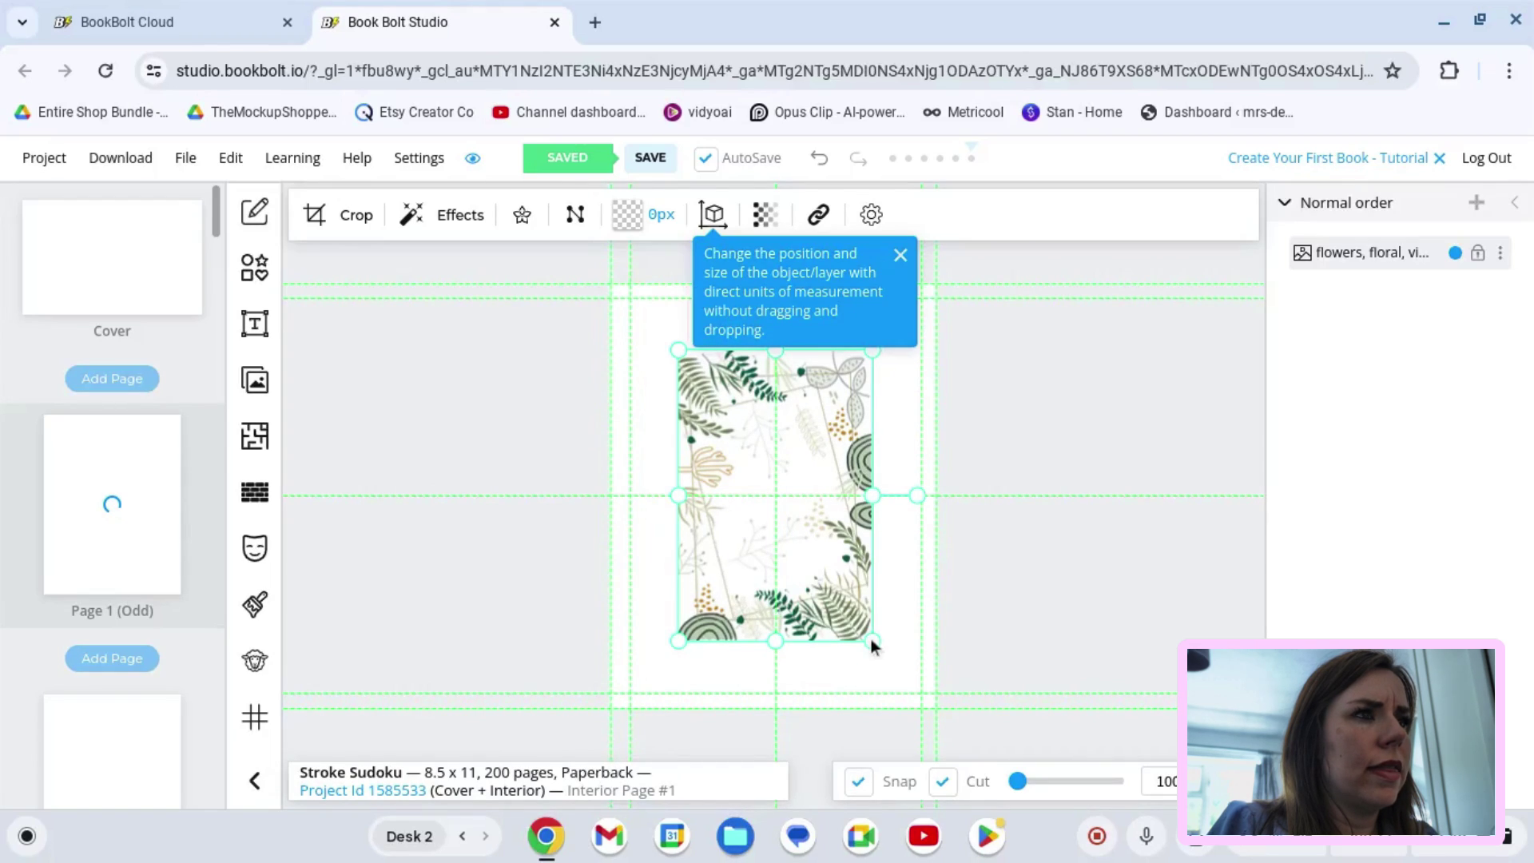
Step: Enlarge and stretch the leafy border image until it fills page 1 out to the outer page guides on every side
drag(871, 639, 932, 682)
drag(668, 343, 581, 304)
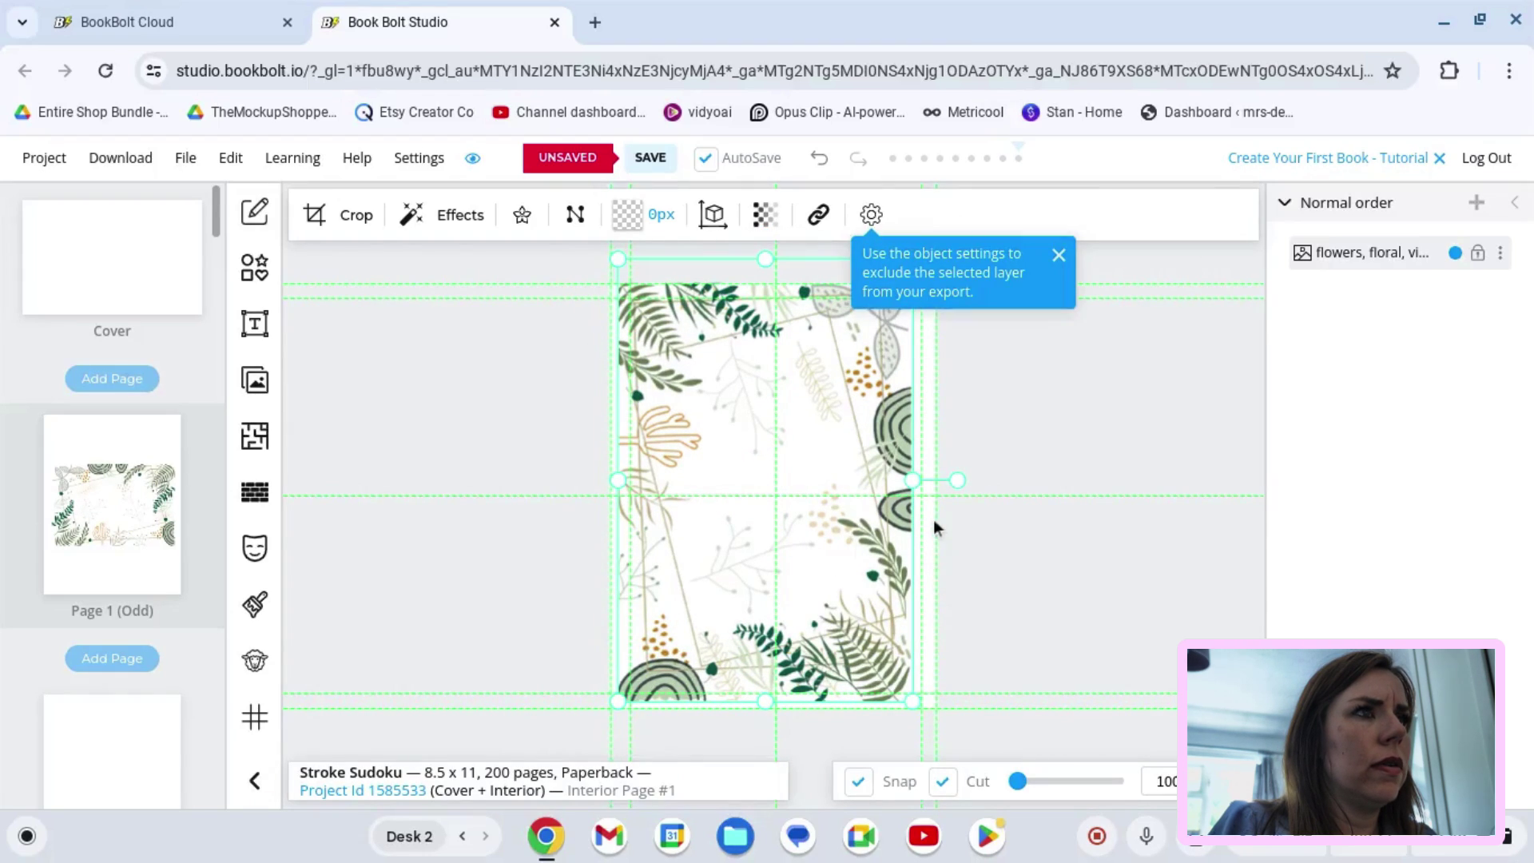
drag(912, 480, 938, 482)
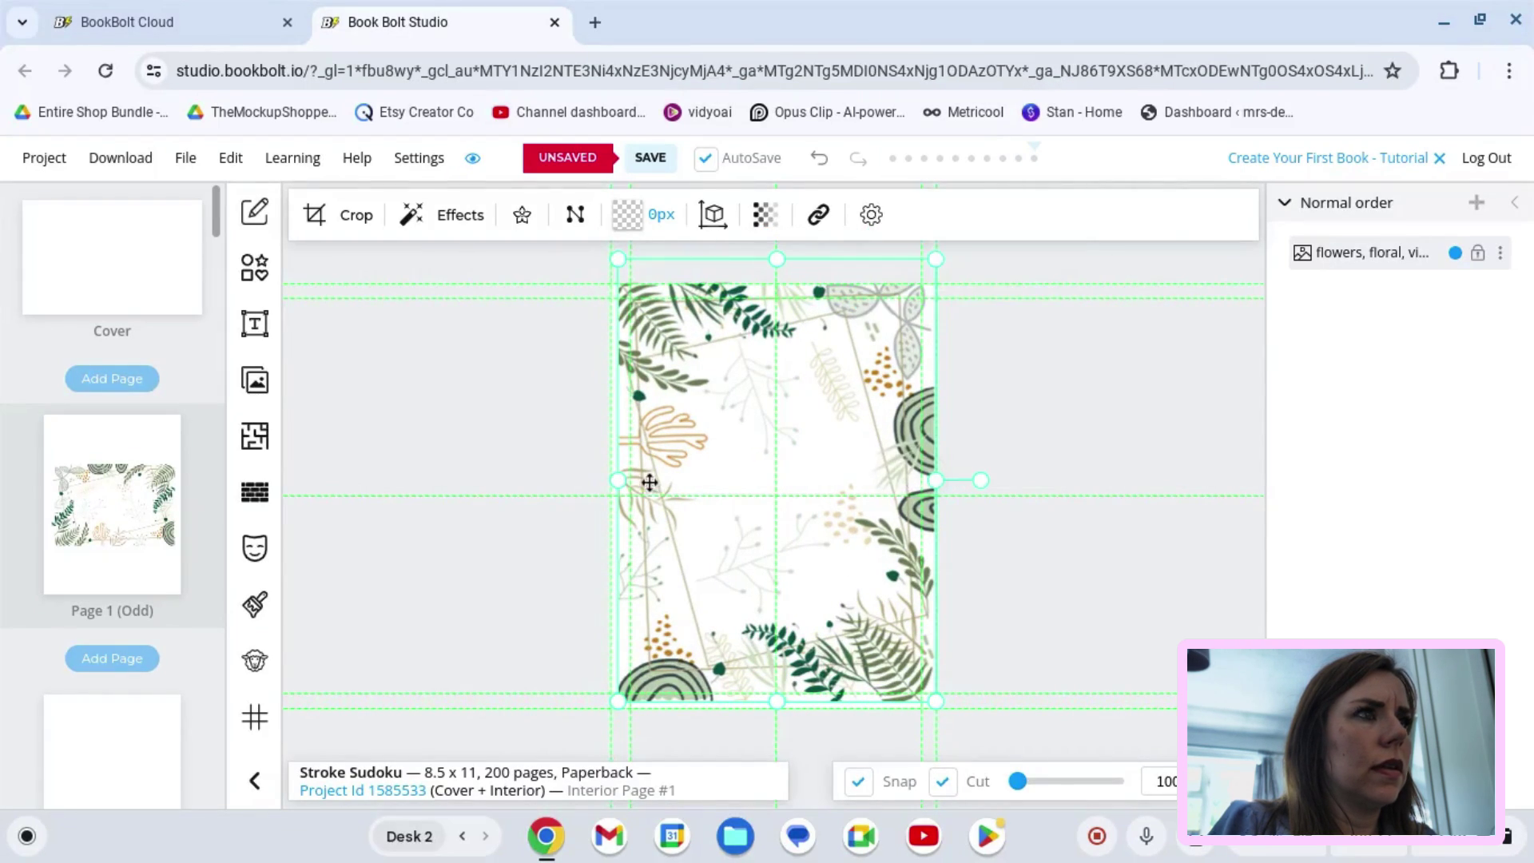
drag(615, 484, 614, 483)
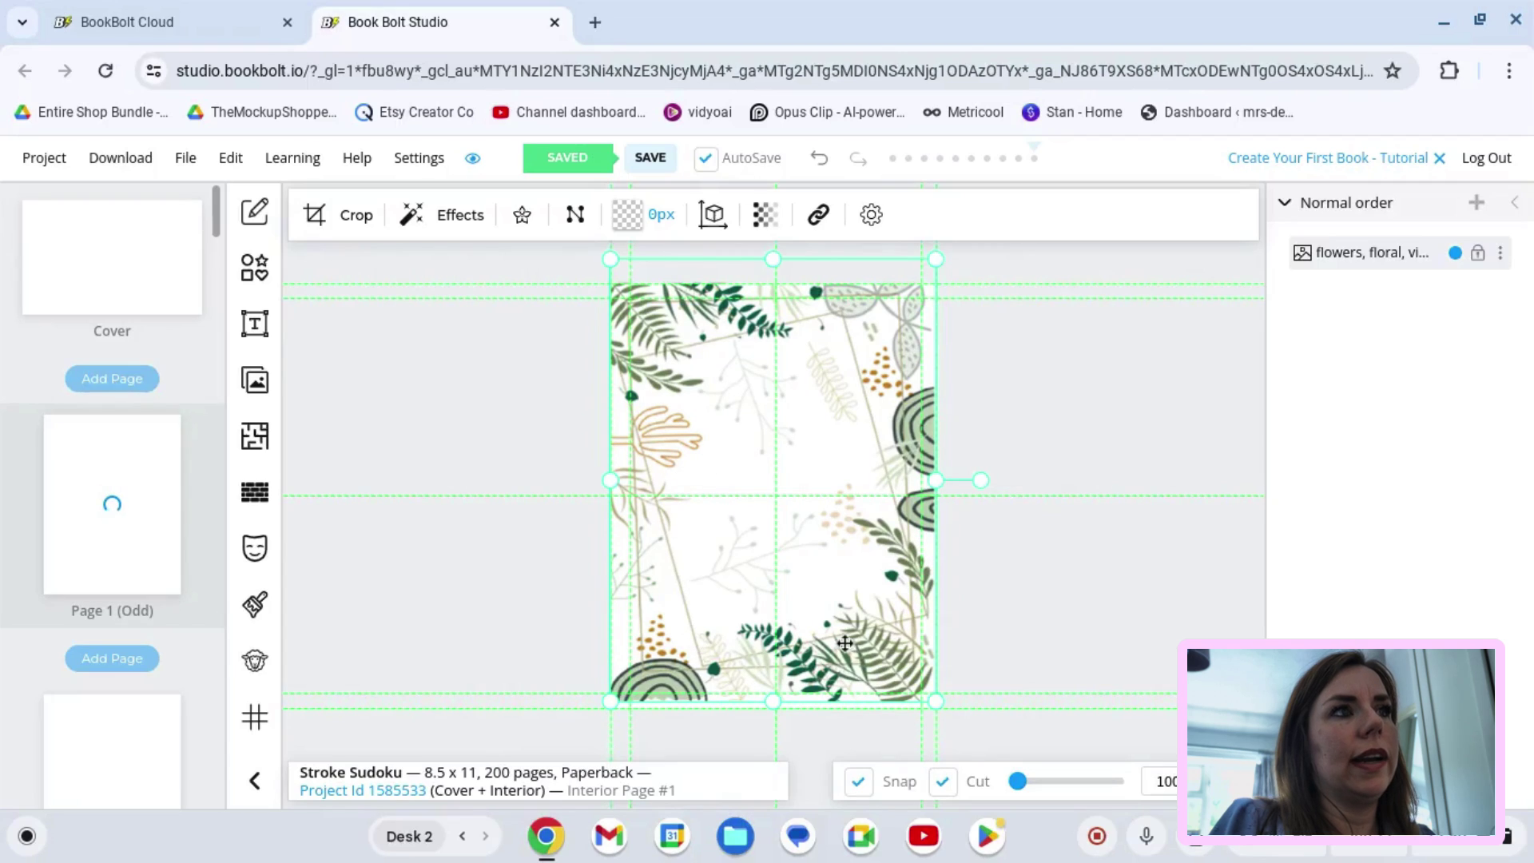
click(1066, 605)
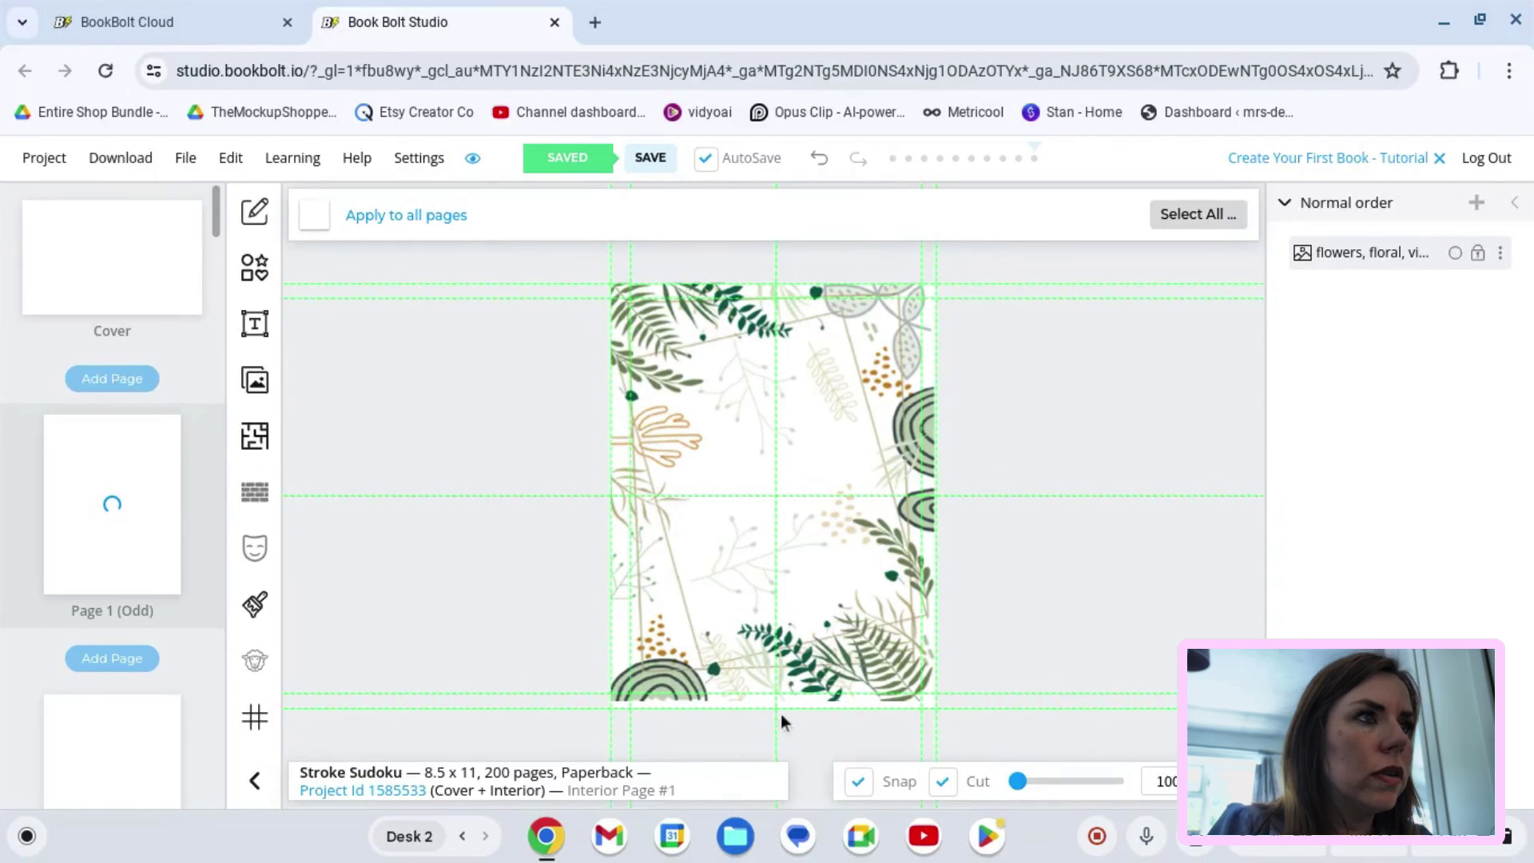
click(791, 677)
drag(773, 700, 777, 707)
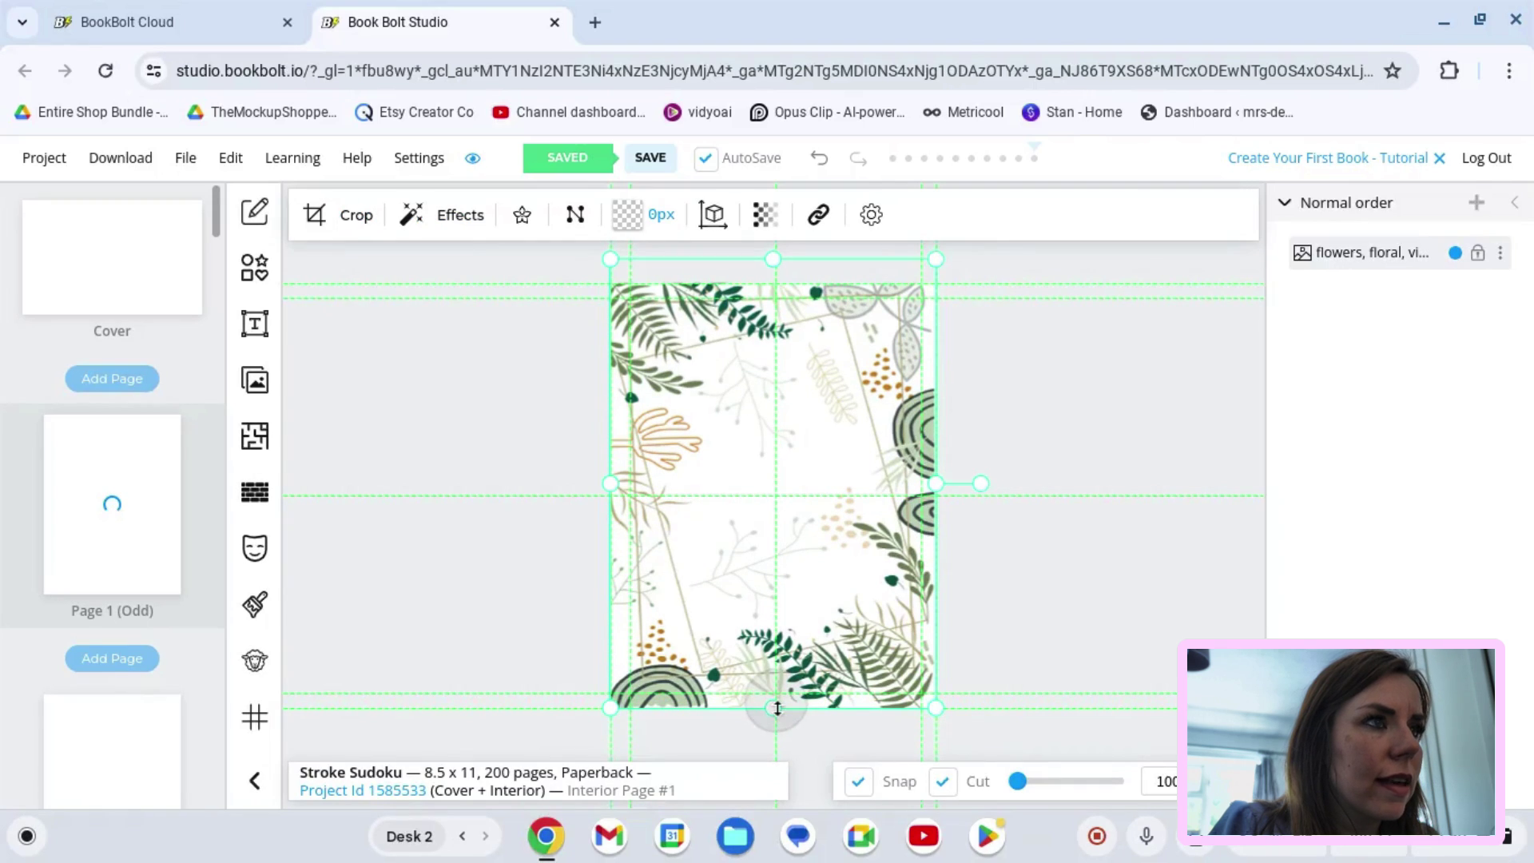
click(831, 579)
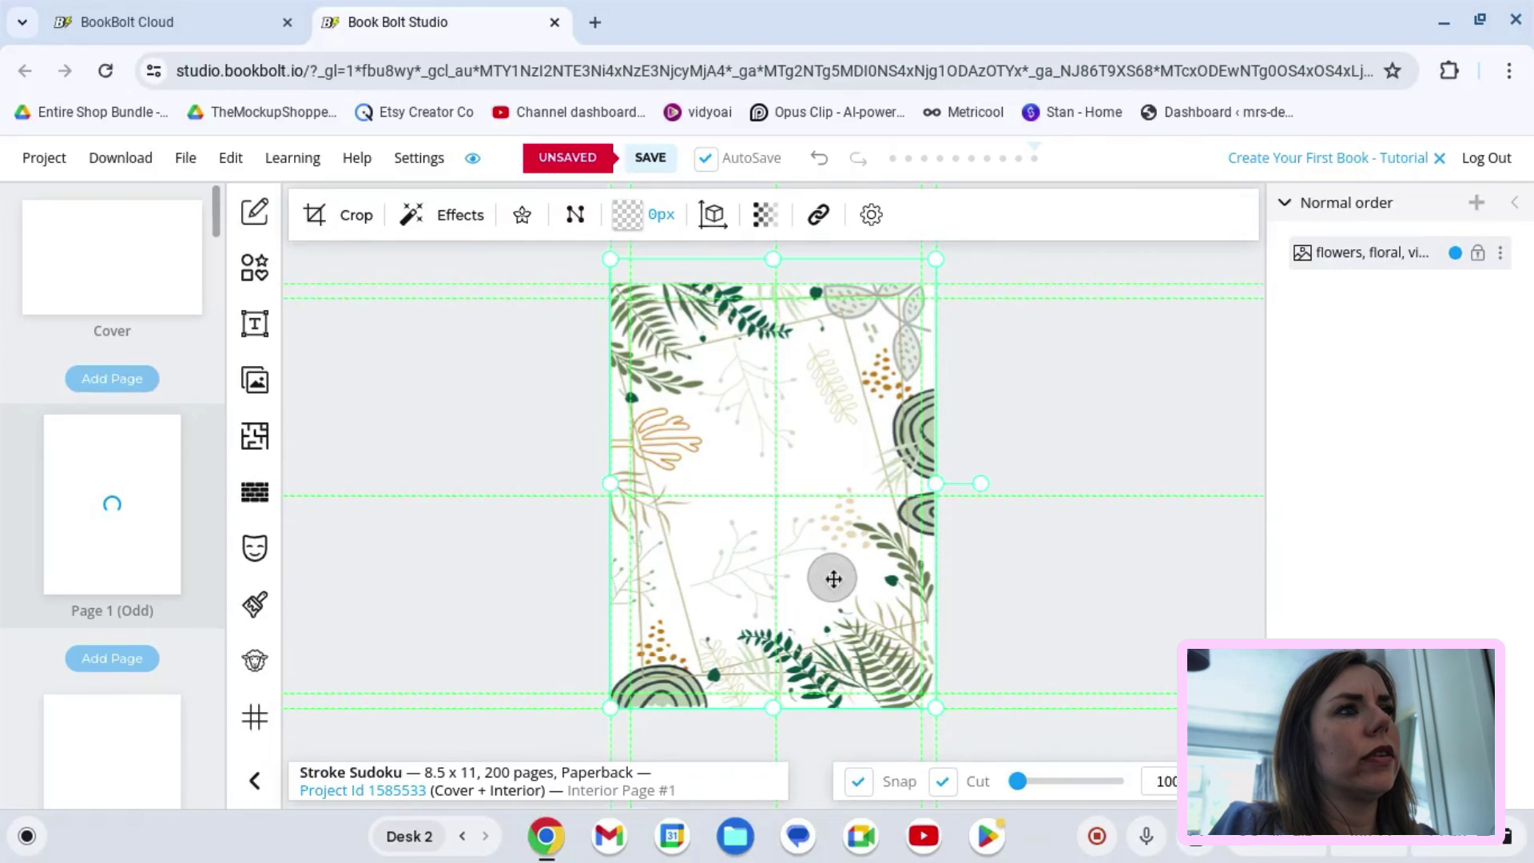
click(991, 404)
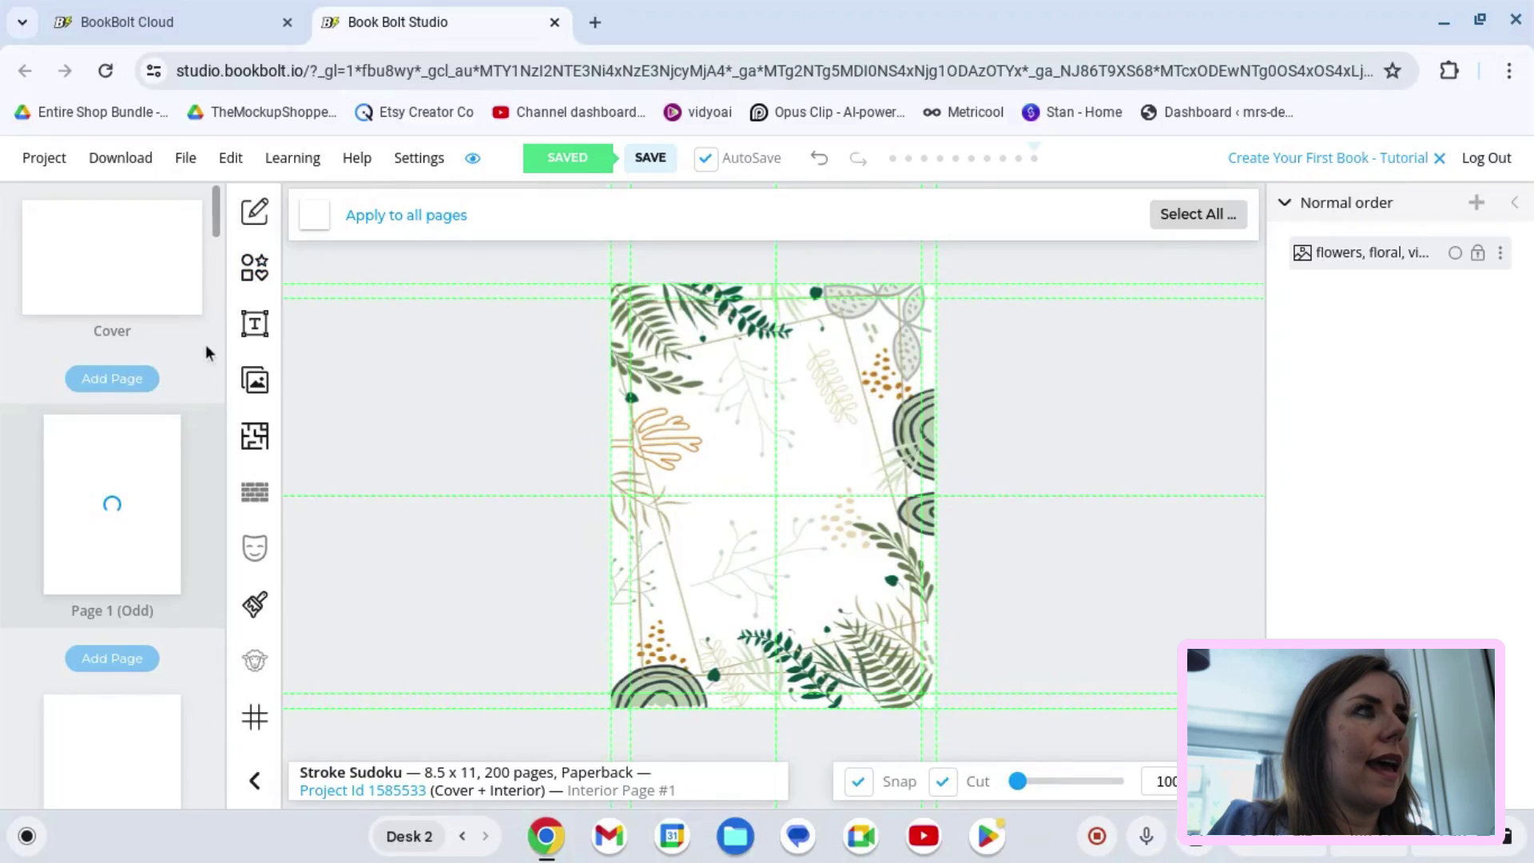
Step: Add a heading text object to page 1 and centre it on the page guides
click(257, 334)
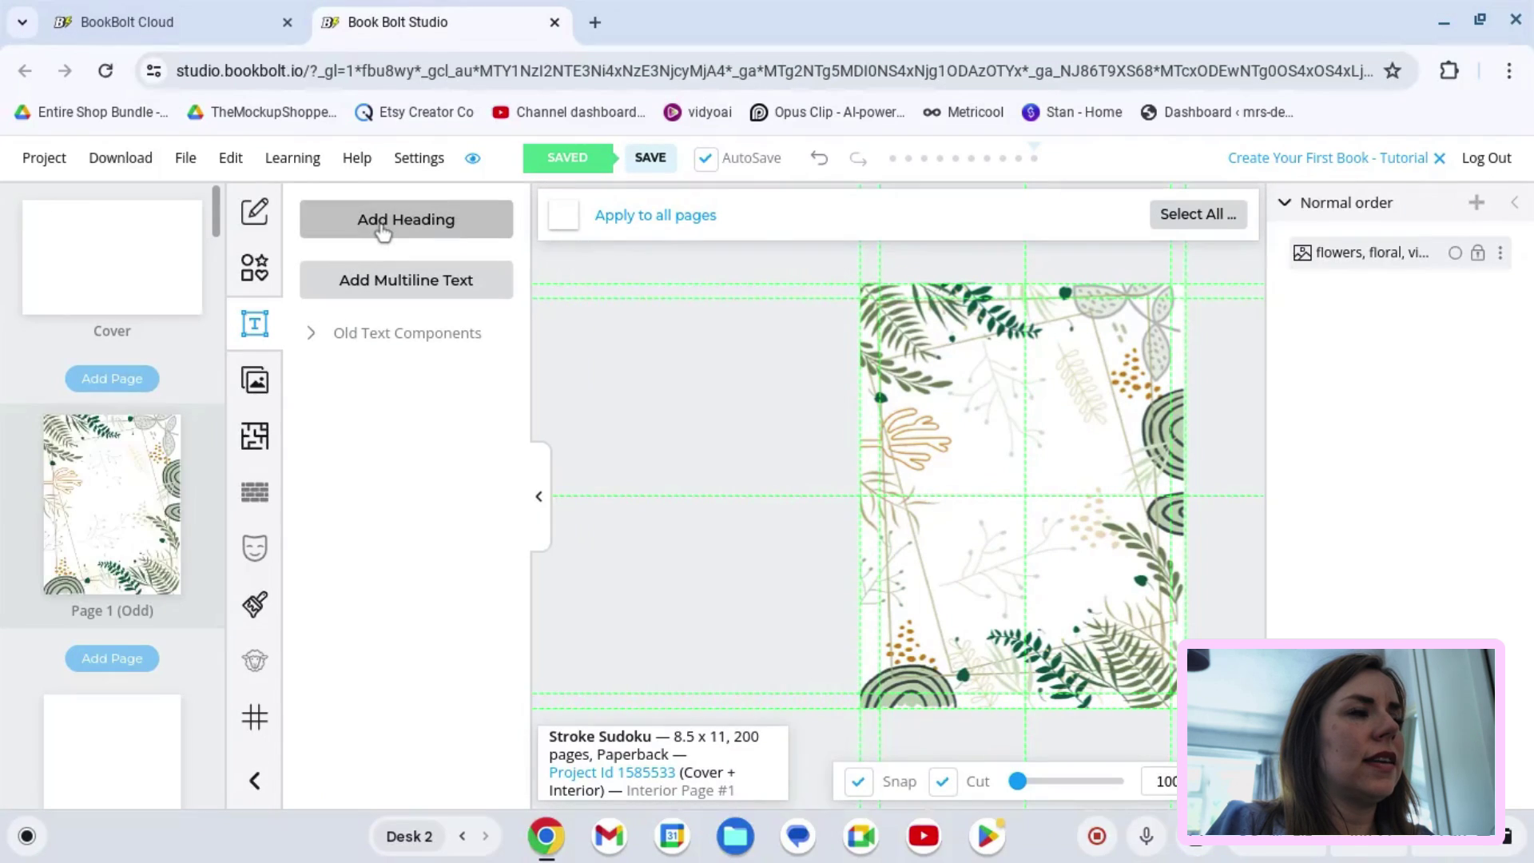
click(382, 227)
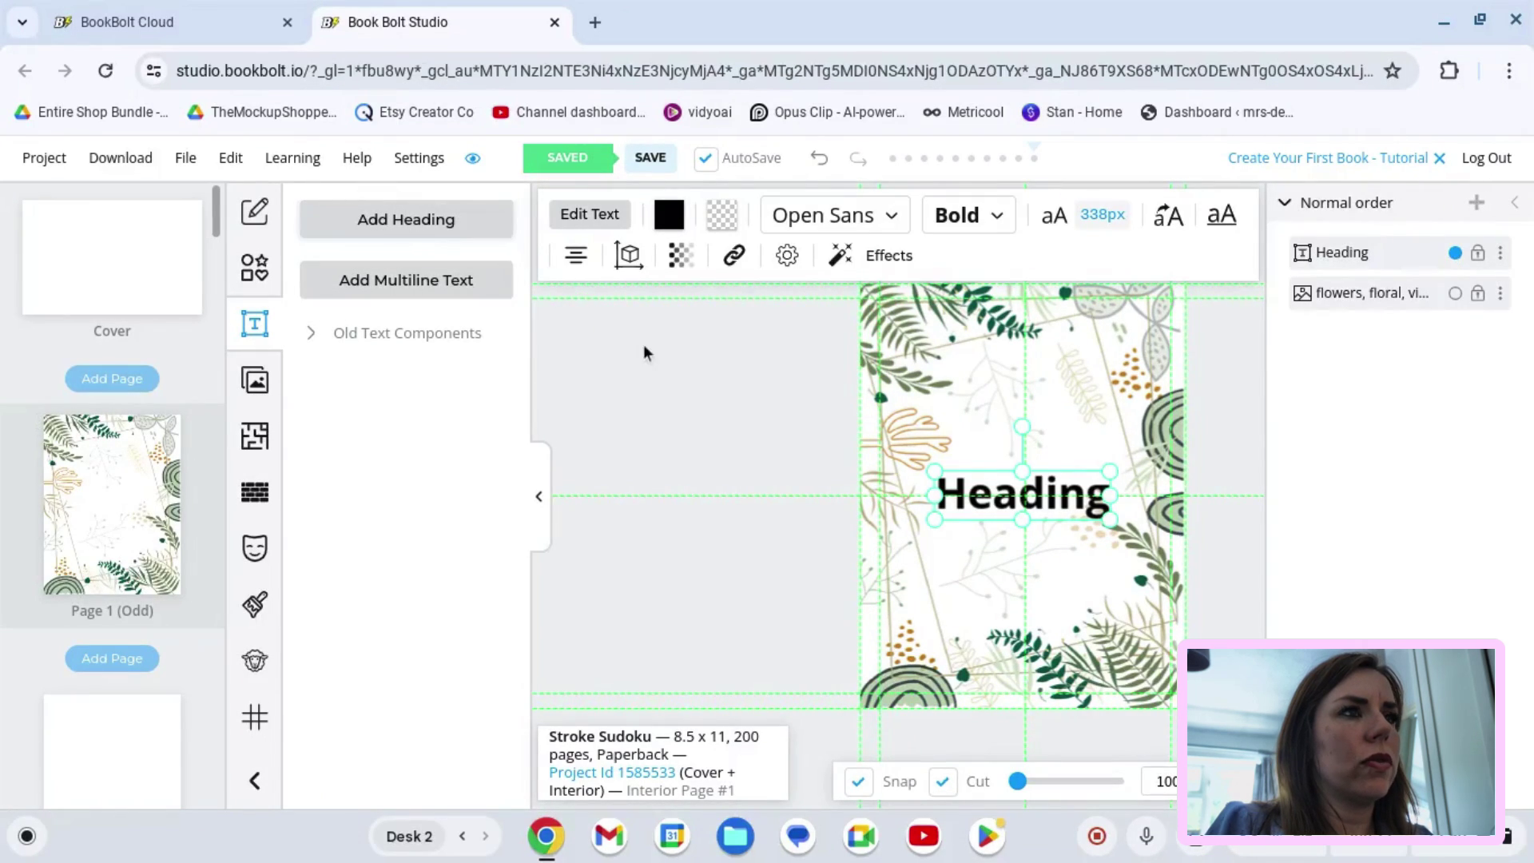
click(979, 495)
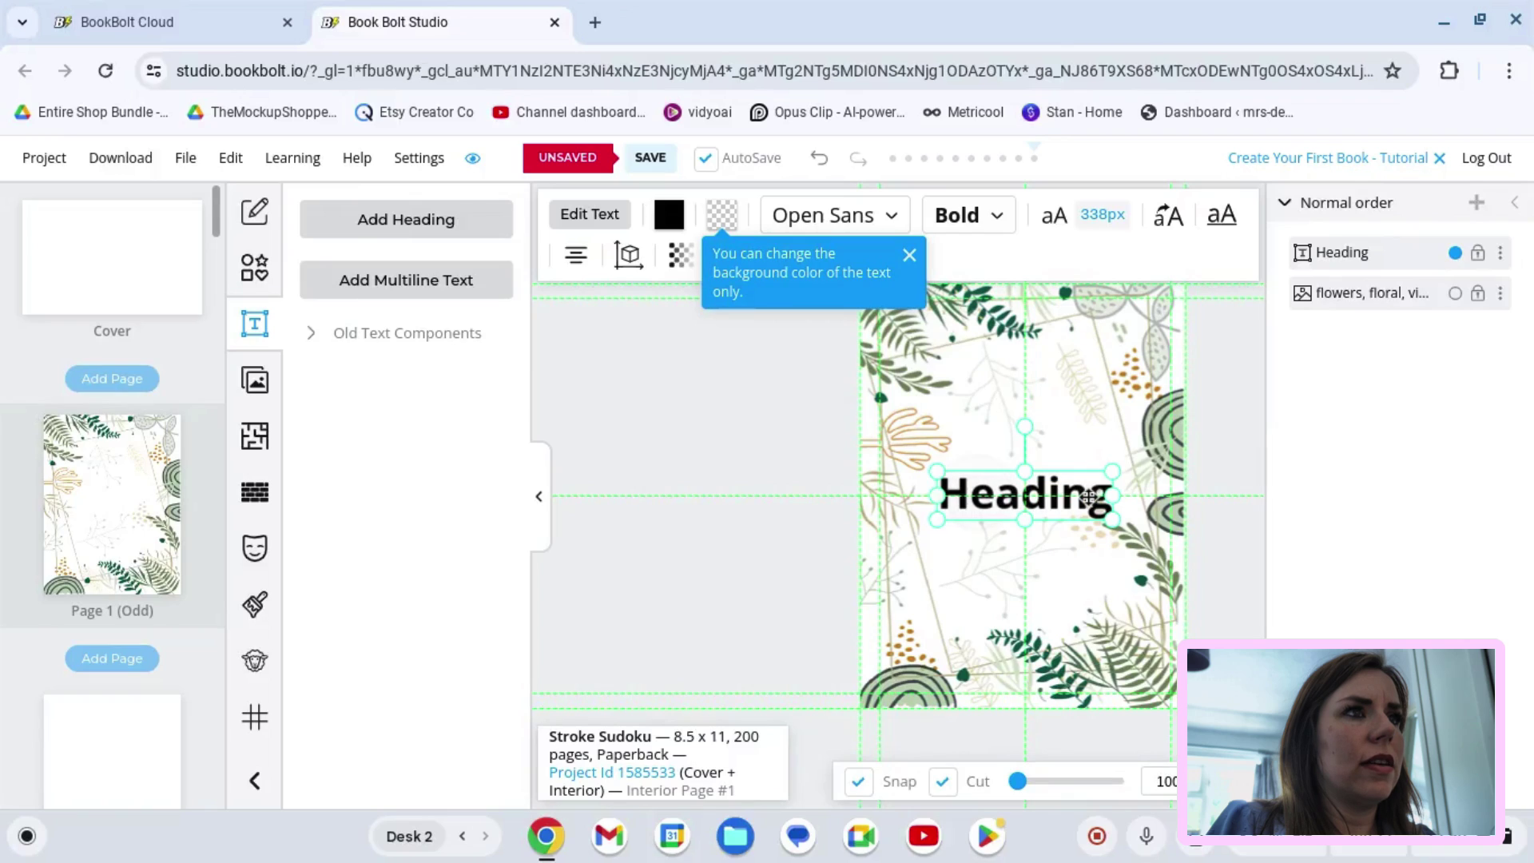
Step: Change the page 1 heading's font to Acme from the free fonts
click(892, 217)
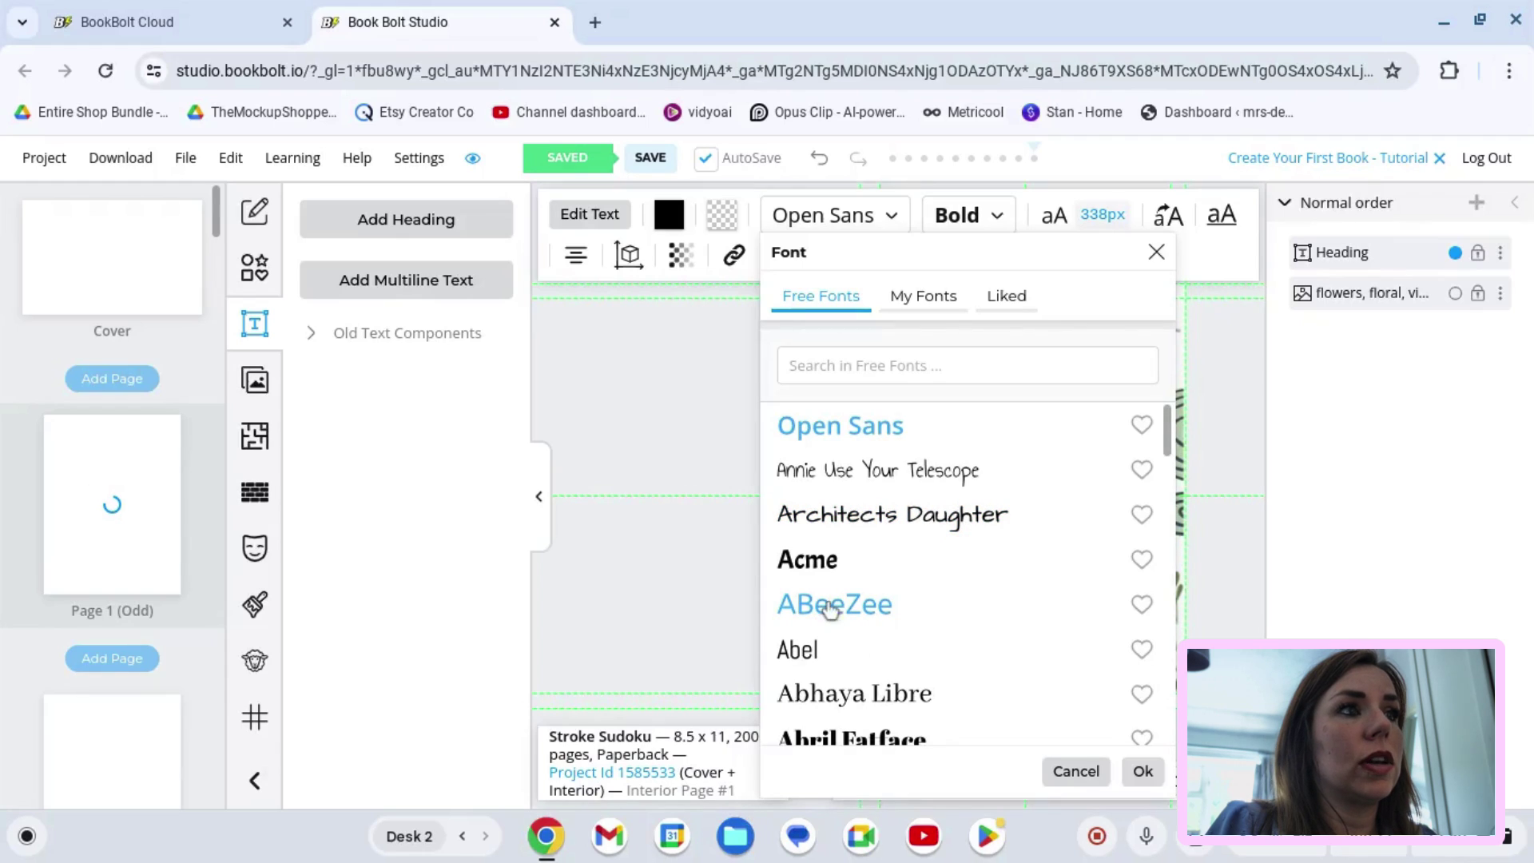
click(835, 561)
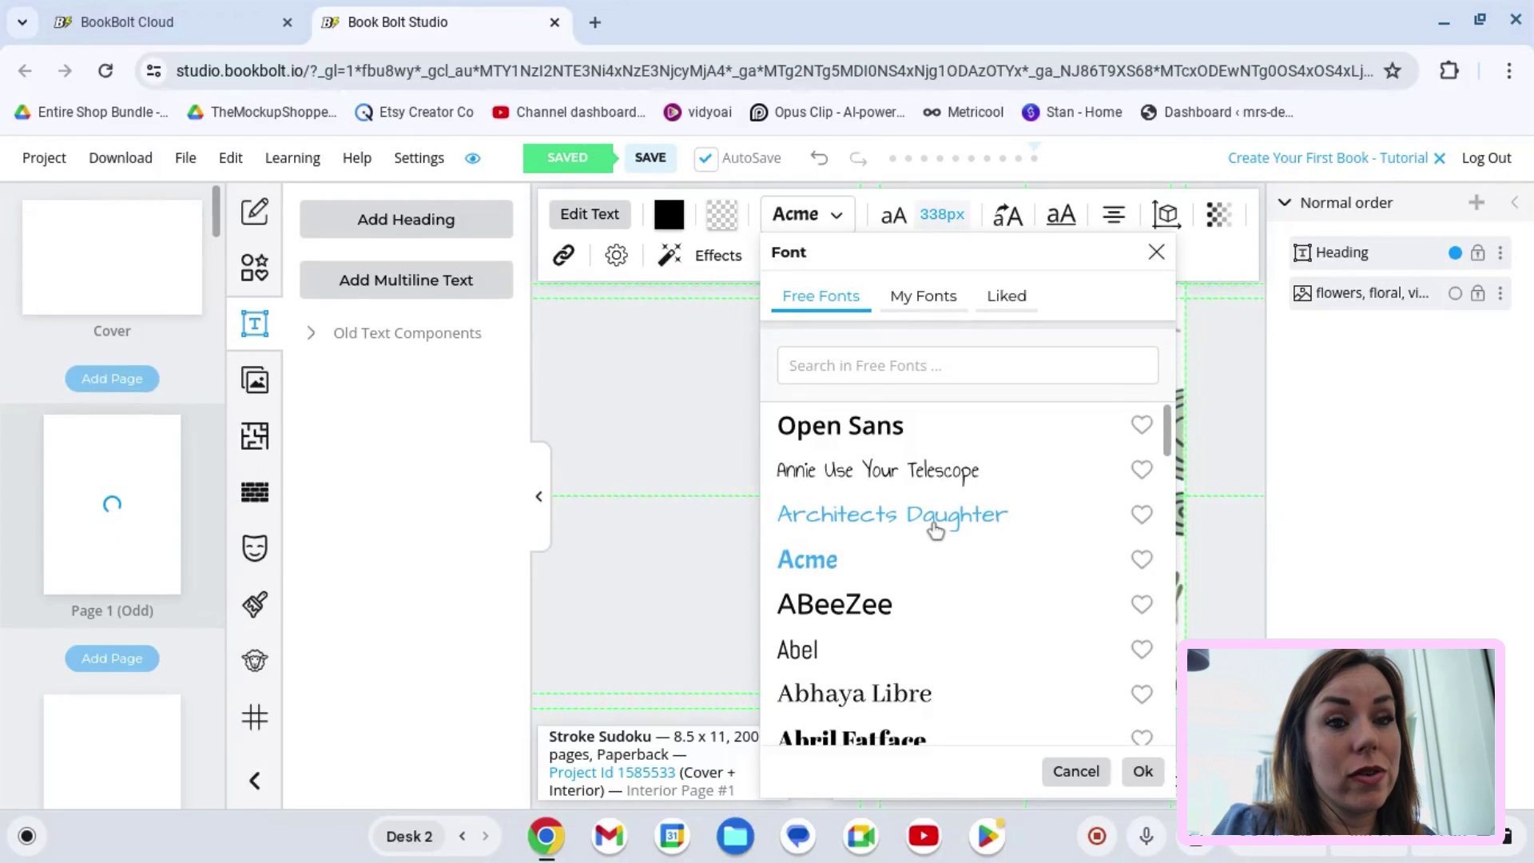
click(803, 572)
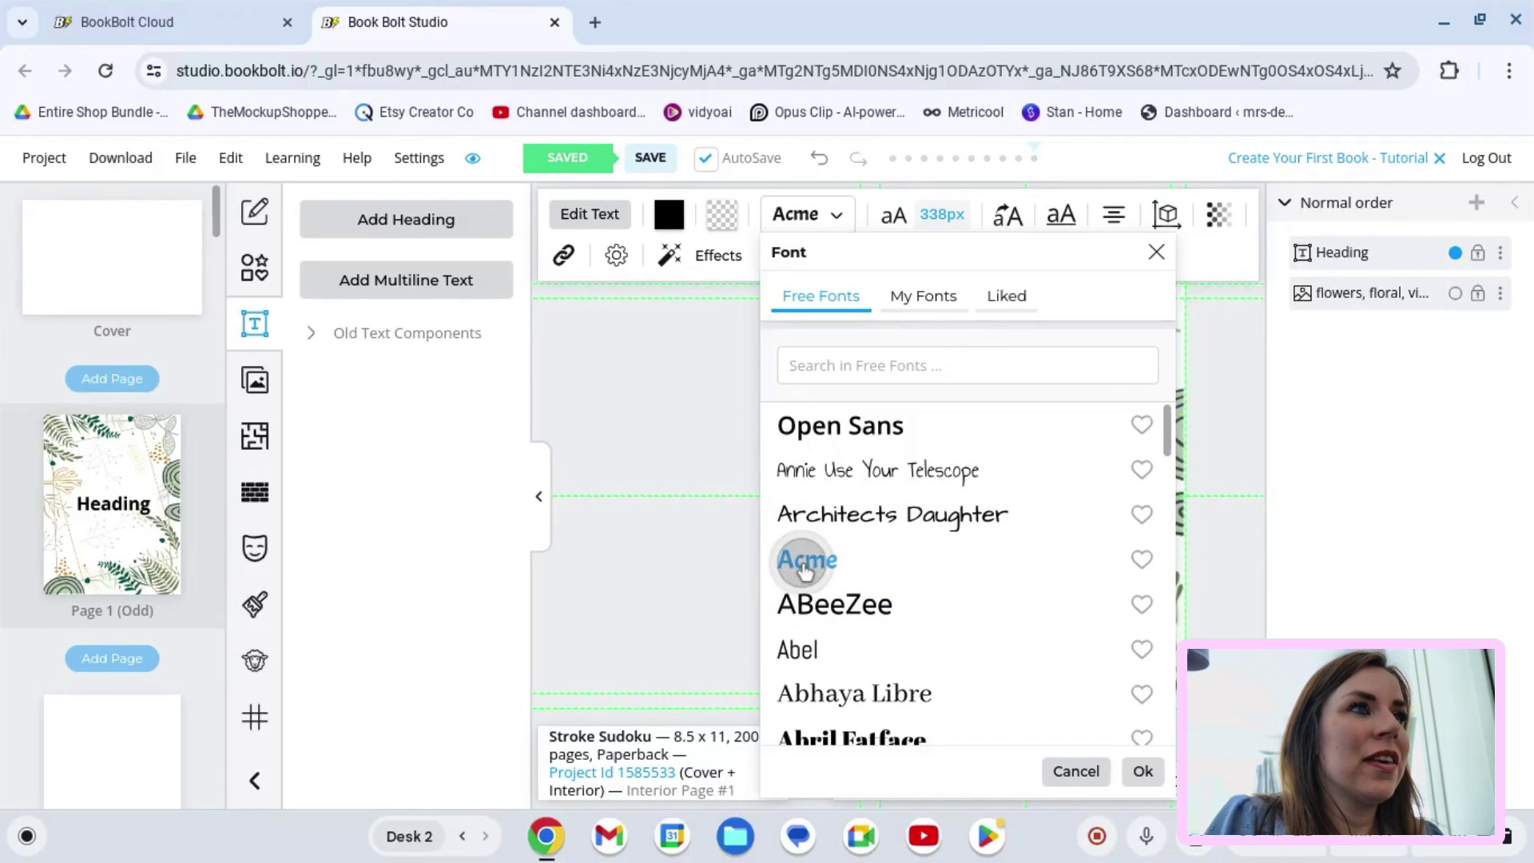
click(1143, 771)
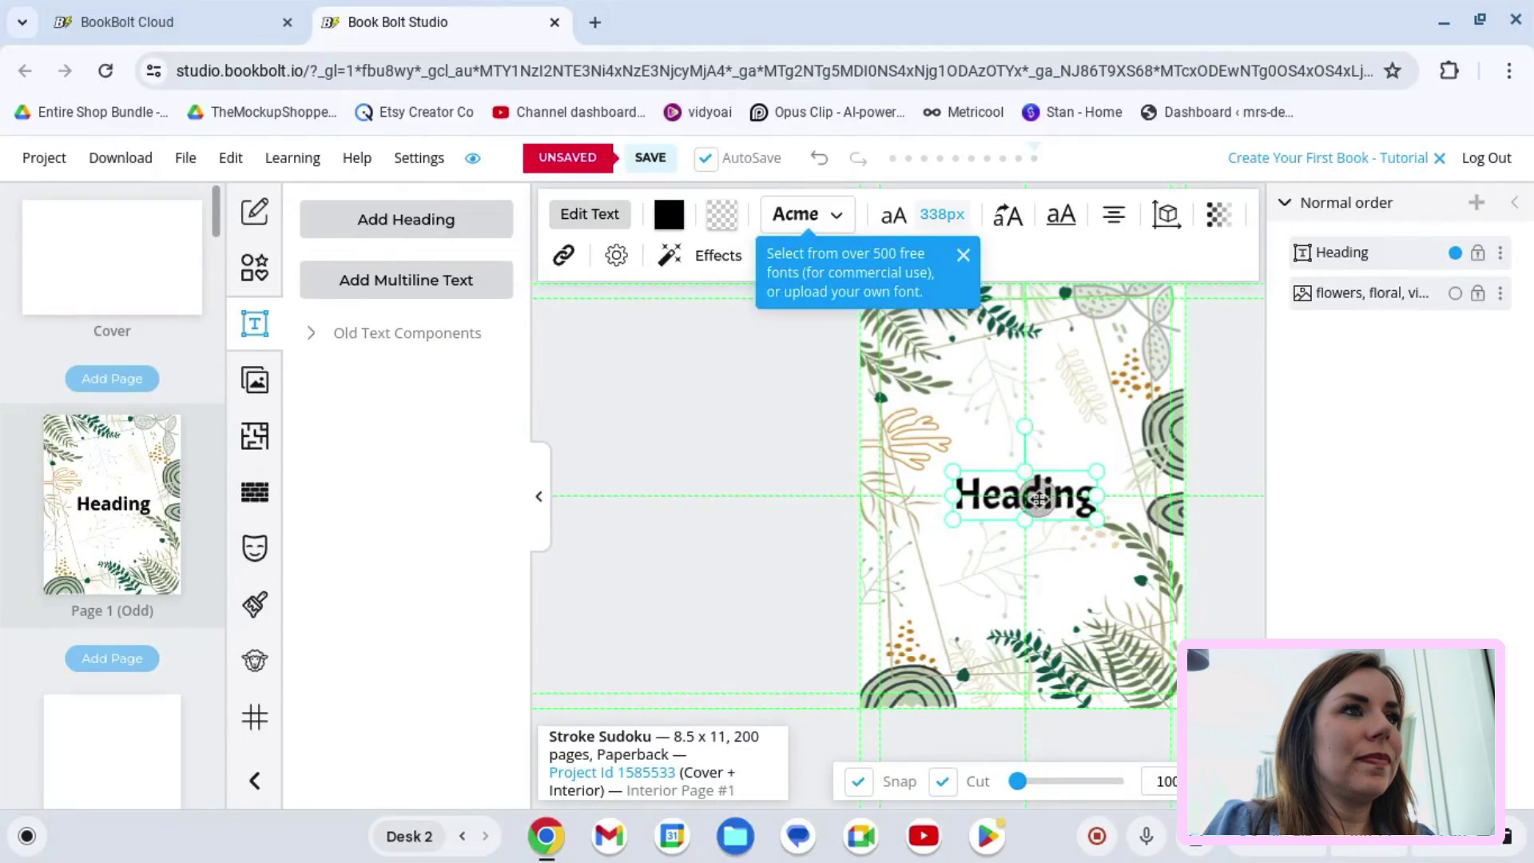
Step: Replace the heading text on page 1 with "Puzzle #" and move it up to the upper part of the page
double_click(1037, 496)
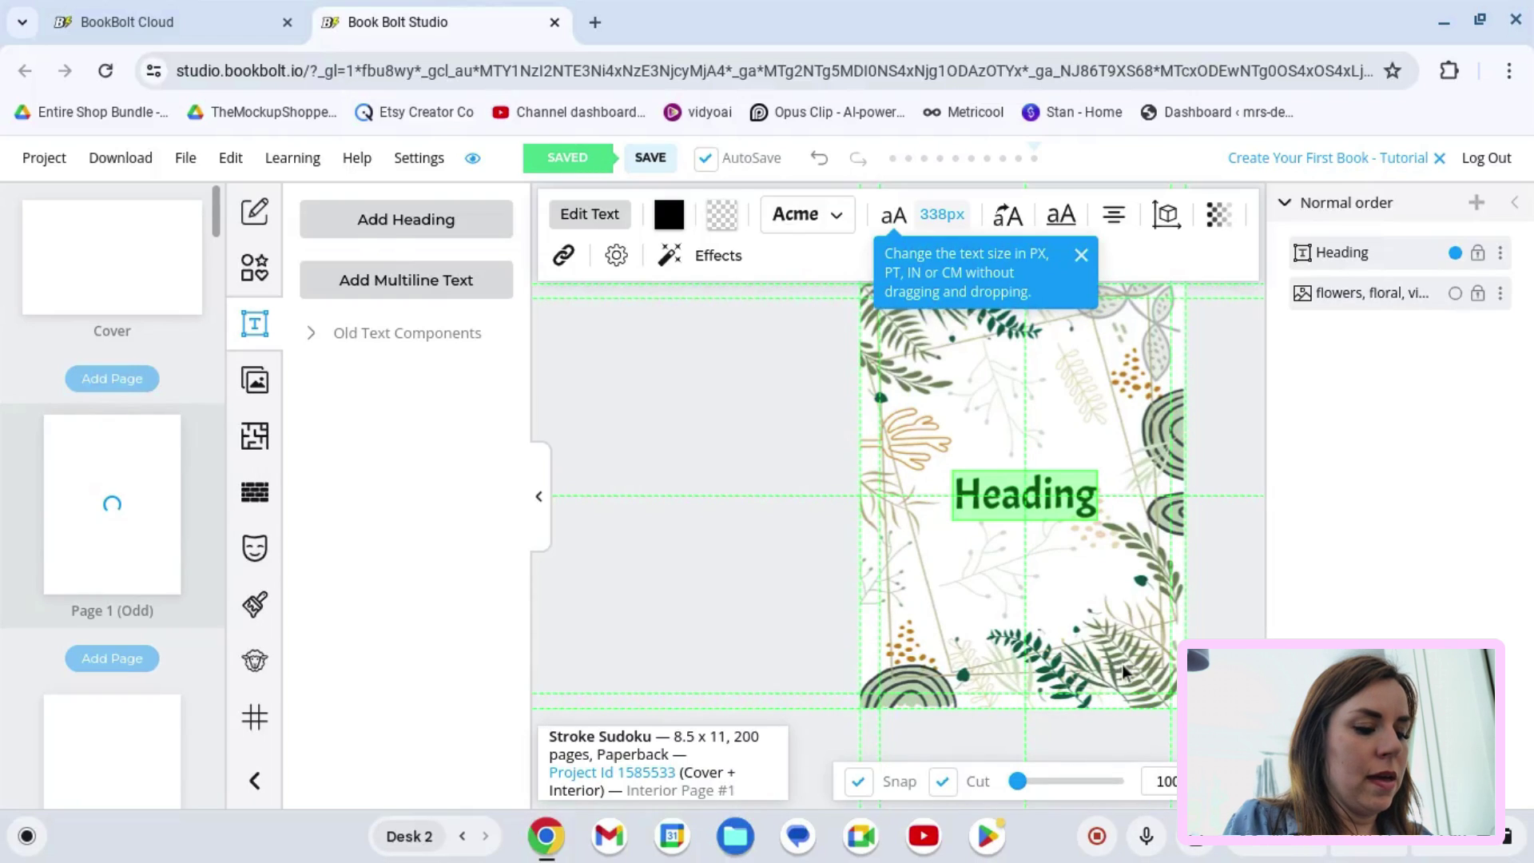
text(Puzzle)
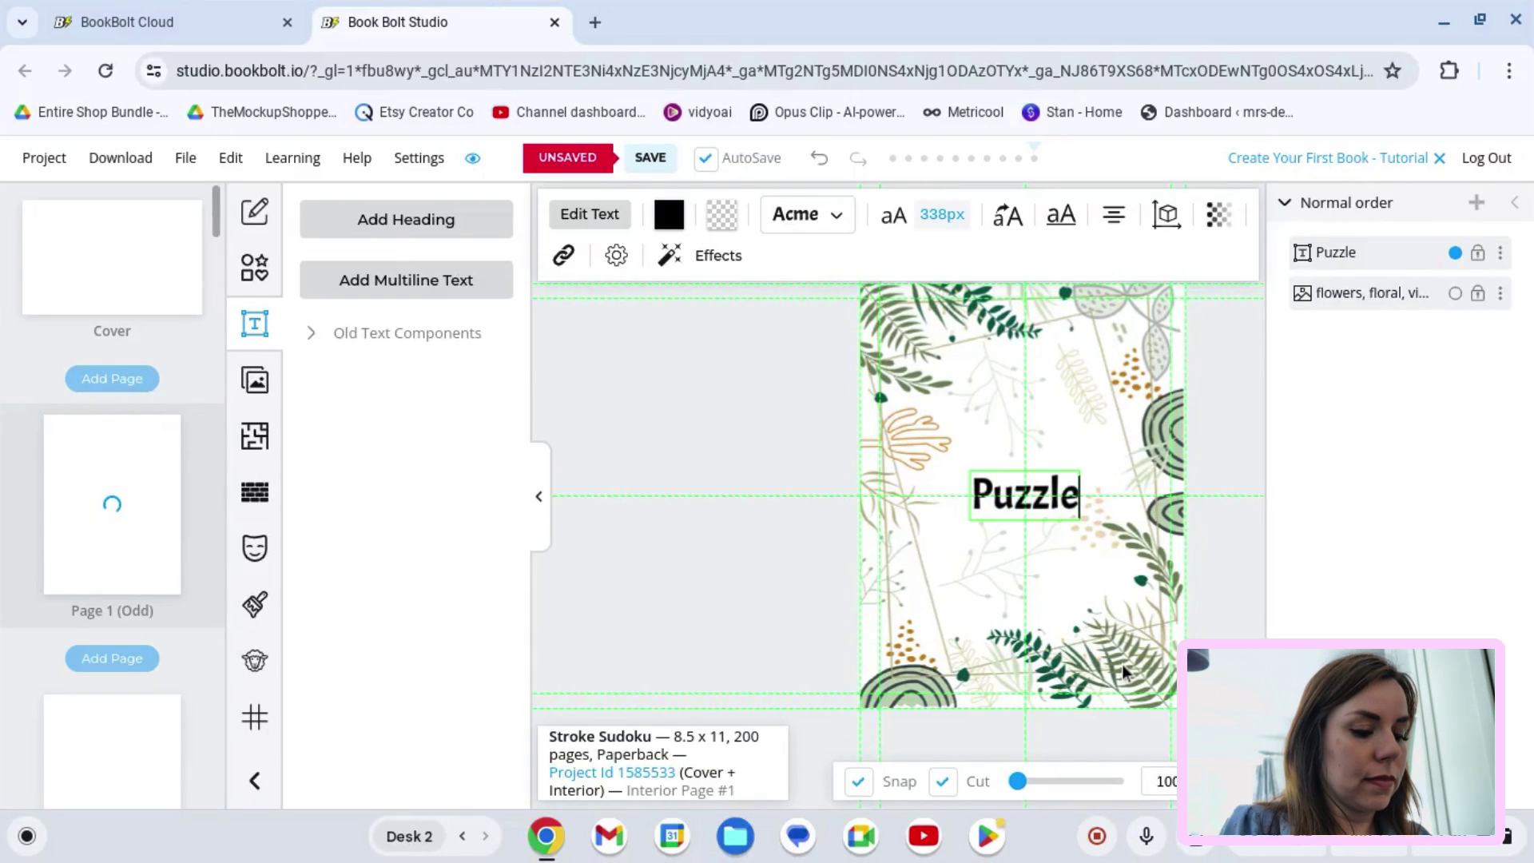
text( #)
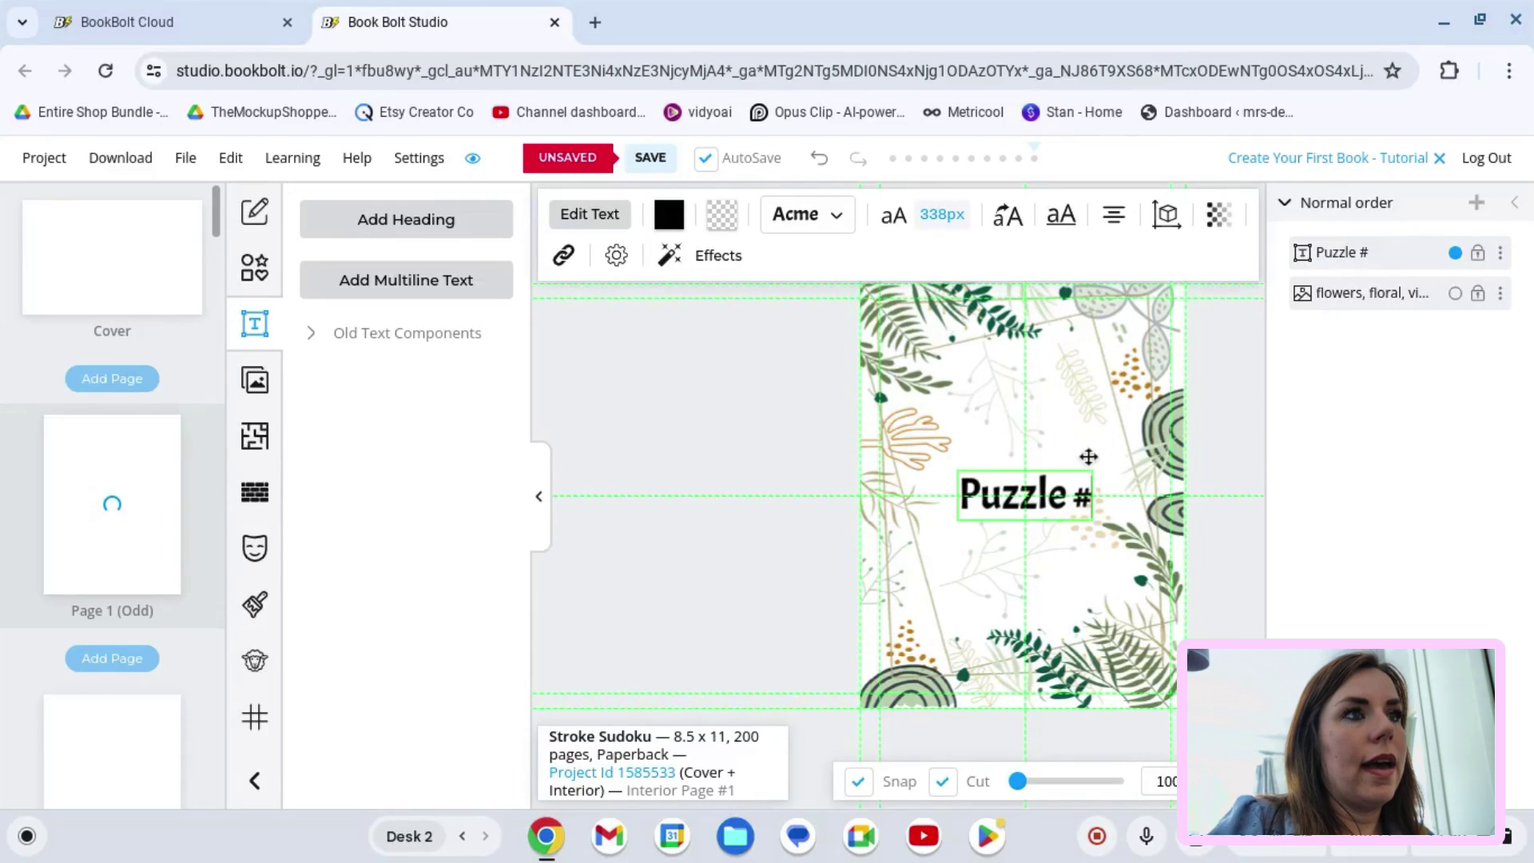
click(757, 531)
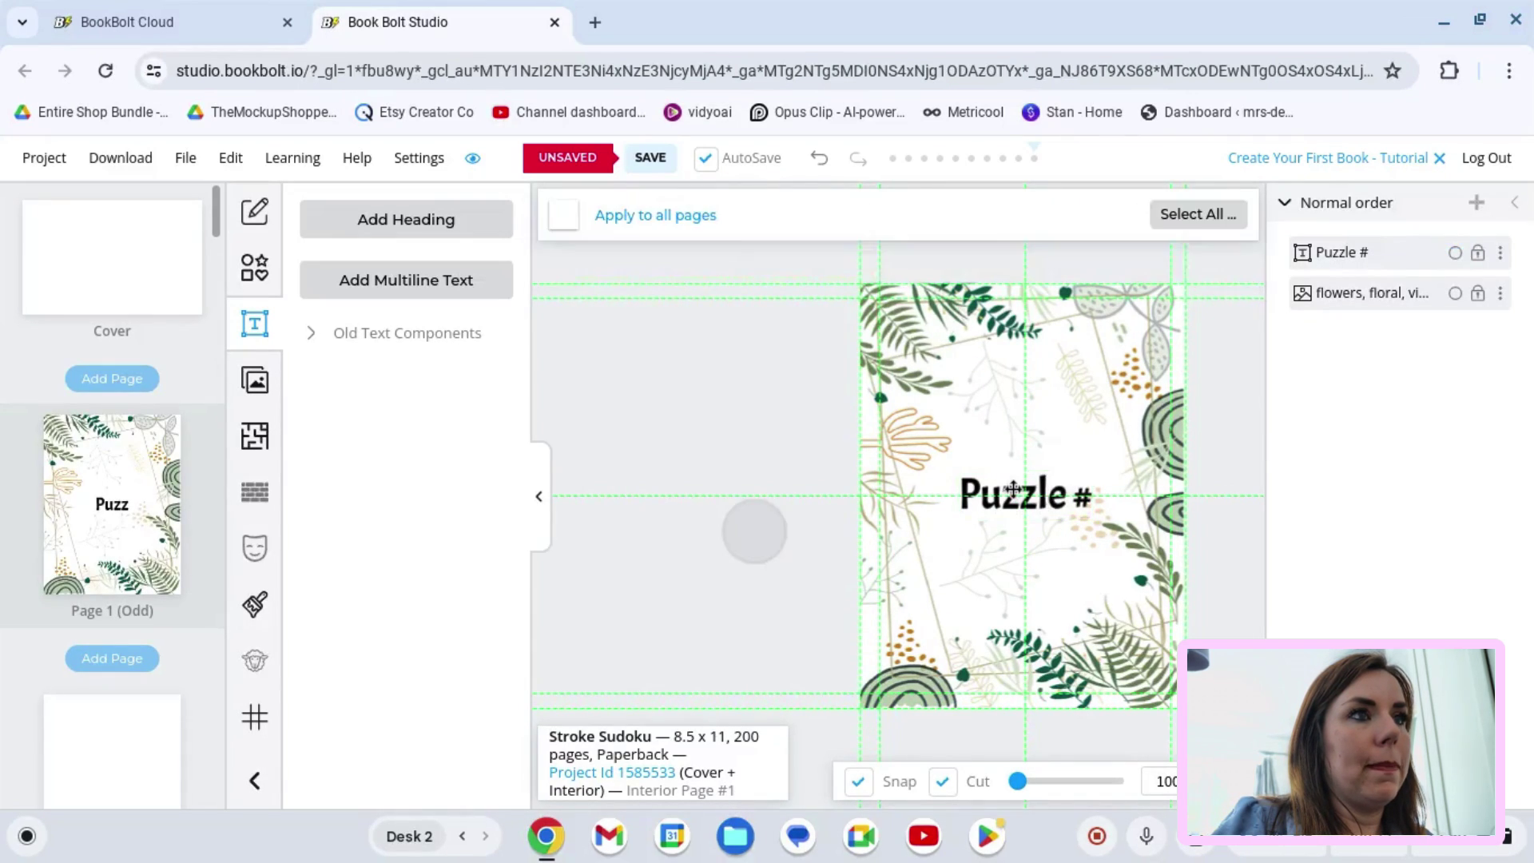
drag(1015, 503, 1013, 382)
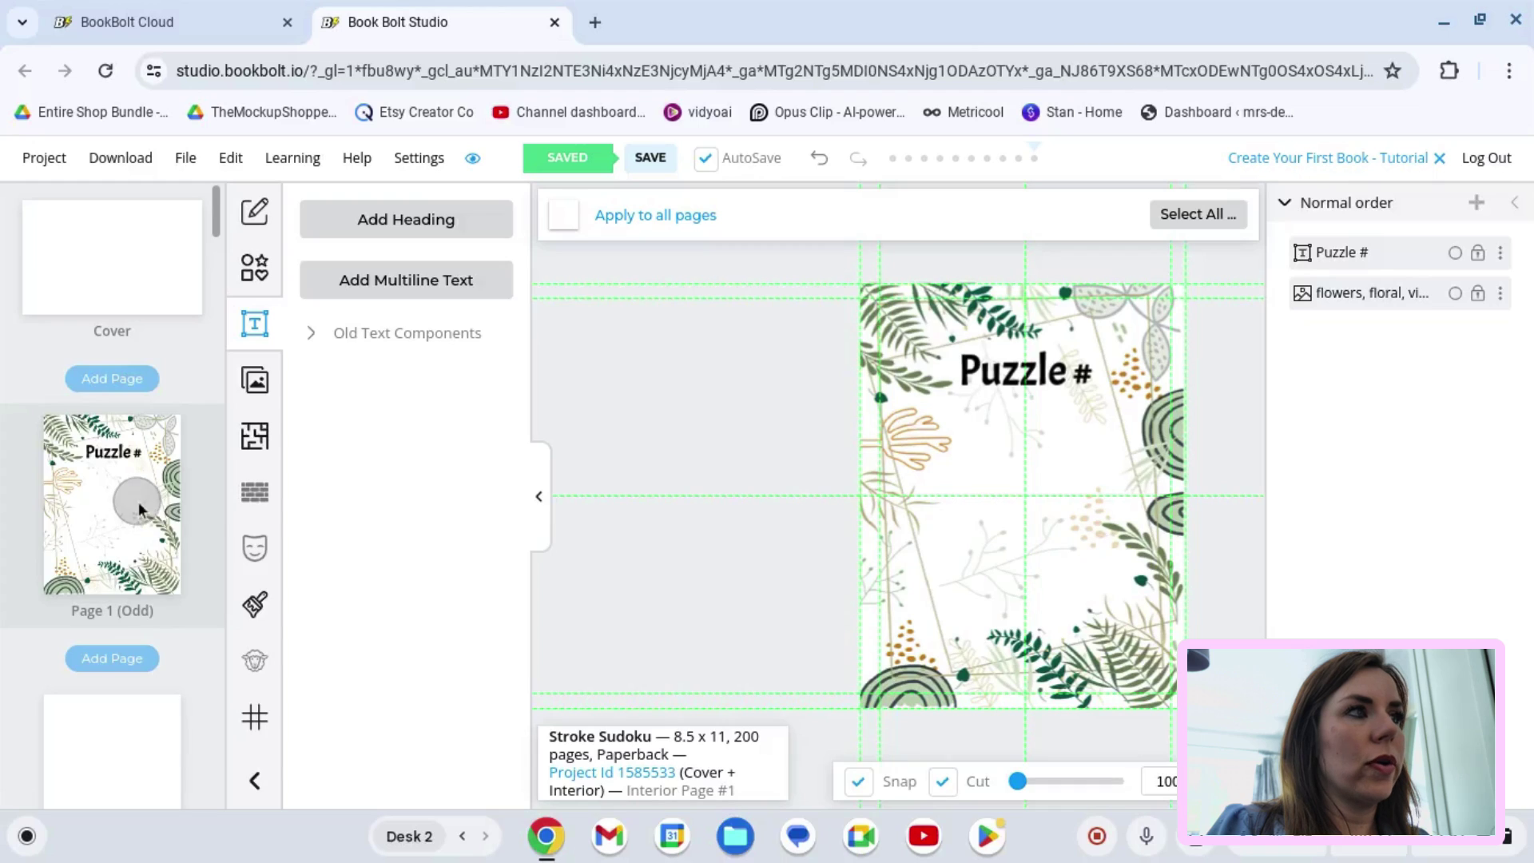
Step: Clone page 1 onto all odd pages by rule, replacing their content and respecting the KDP inner margins
right_click(138, 502)
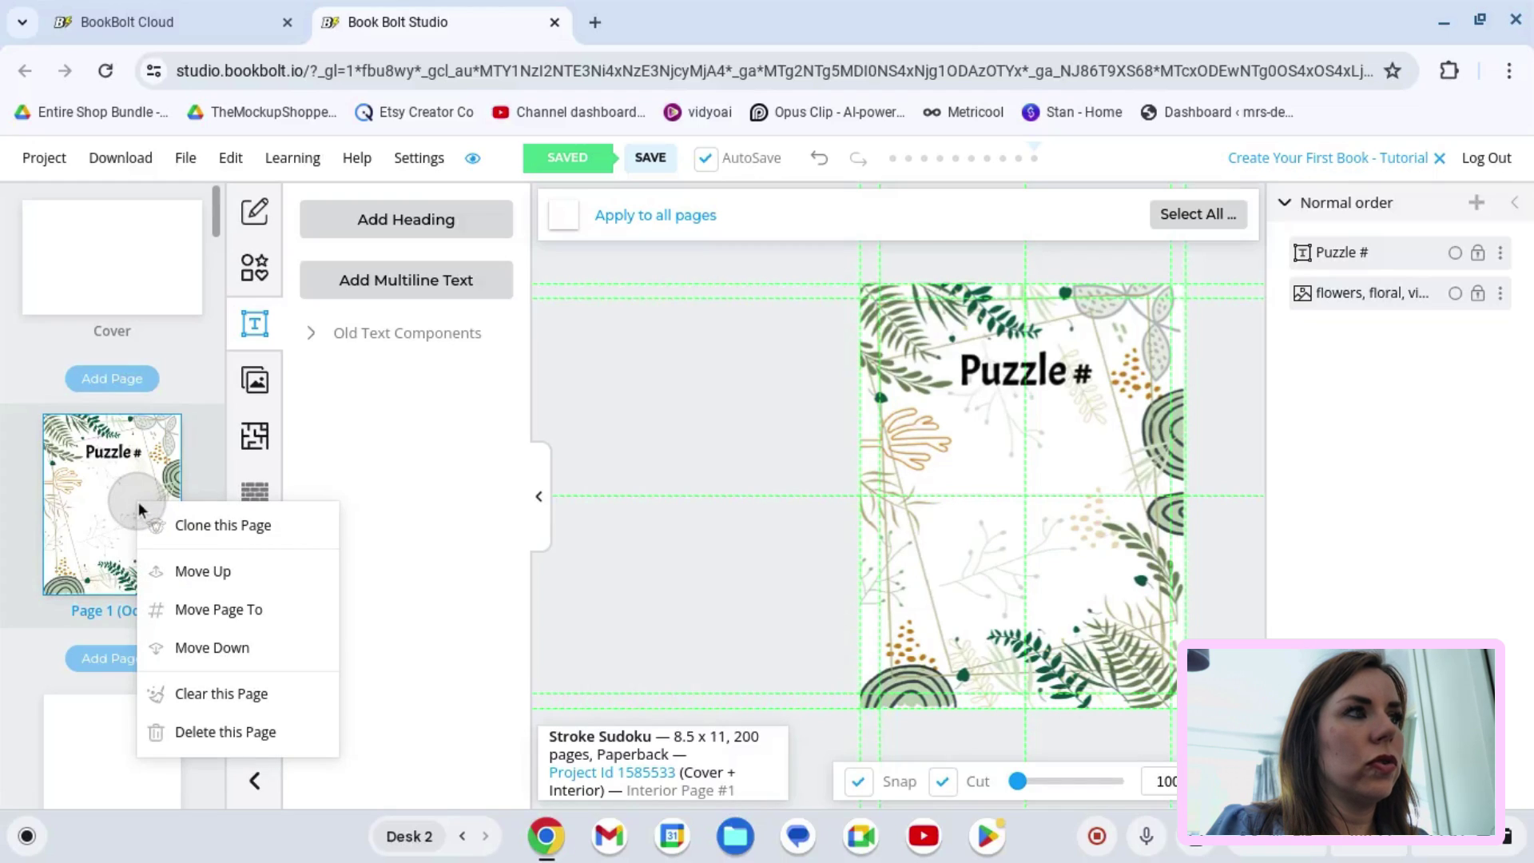
click(198, 528)
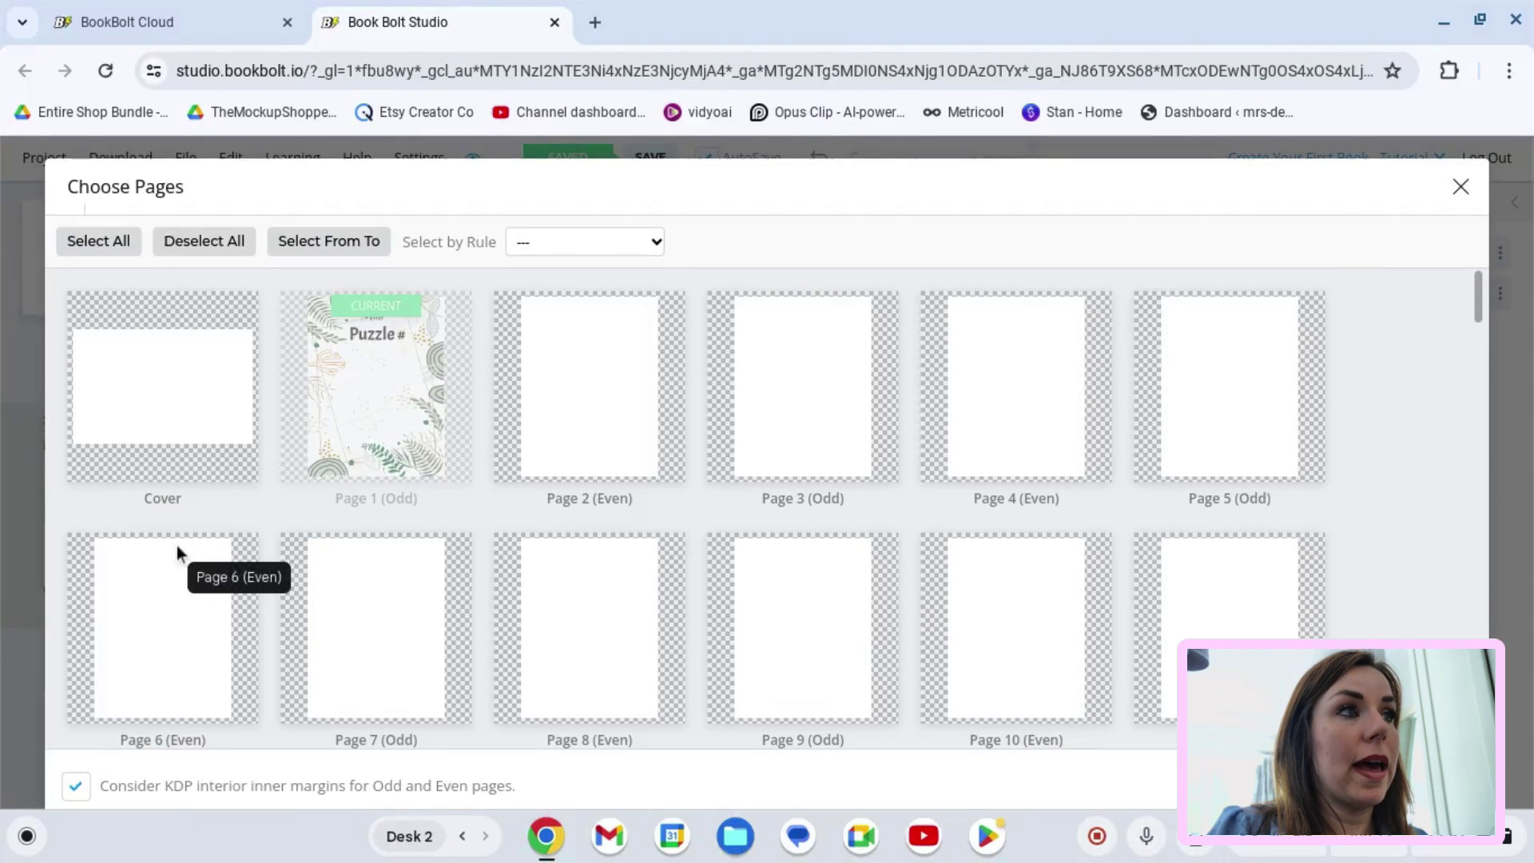
click(657, 240)
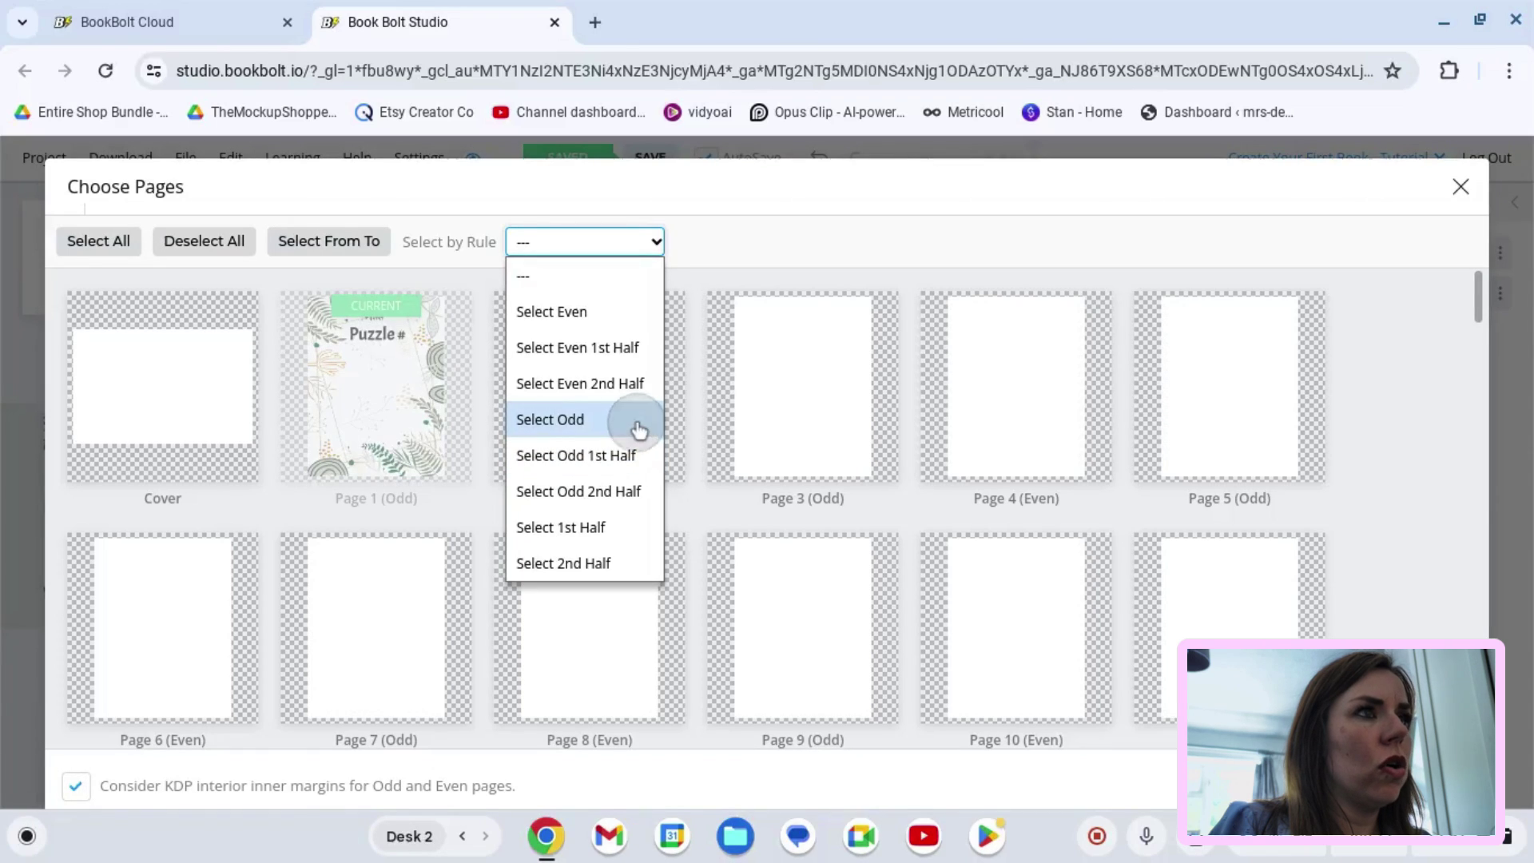
click(636, 423)
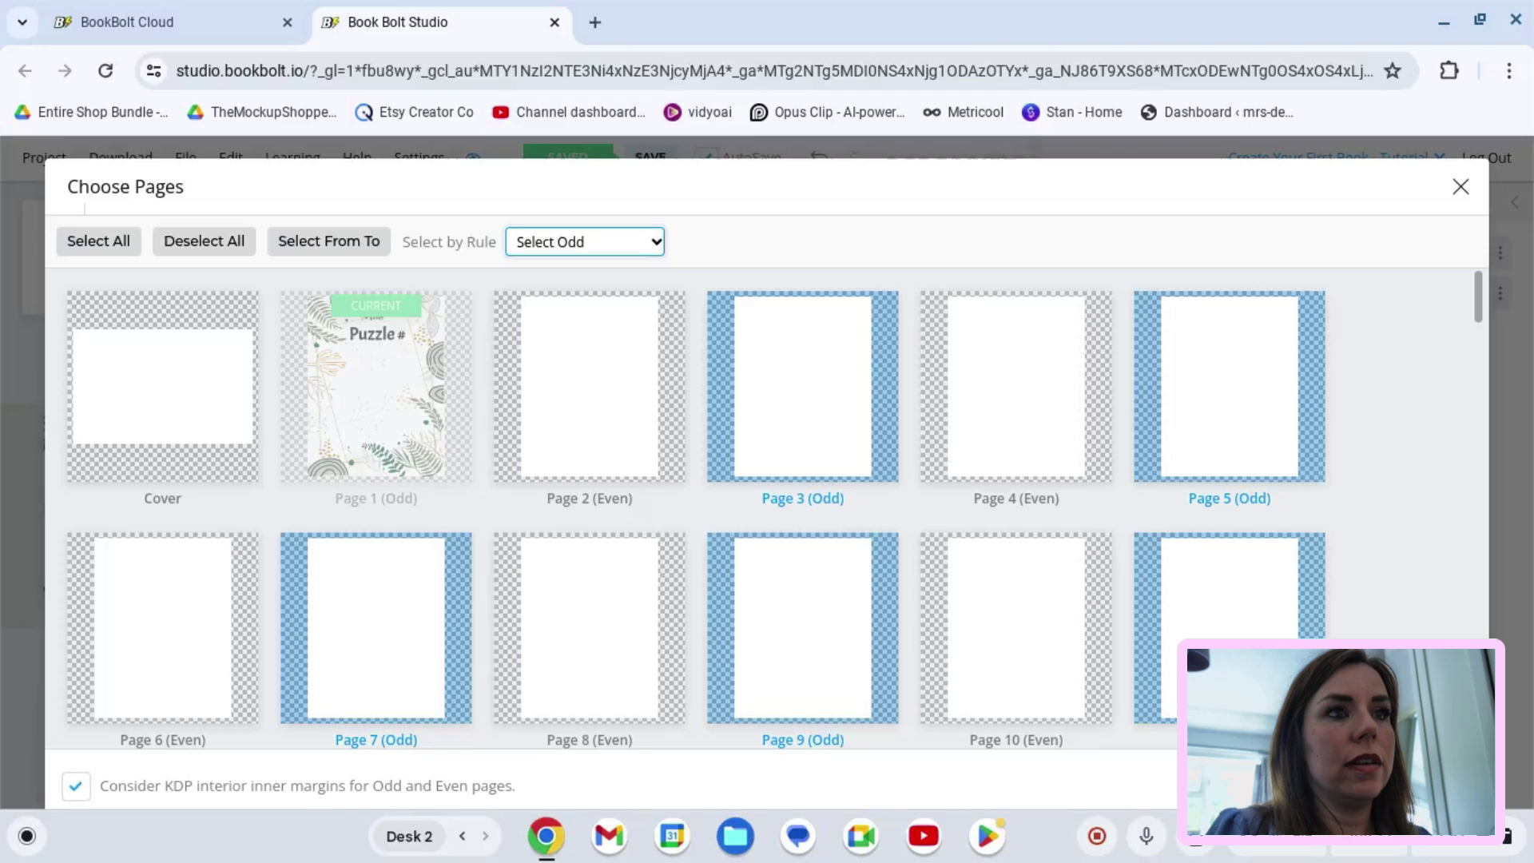
click(1412, 785)
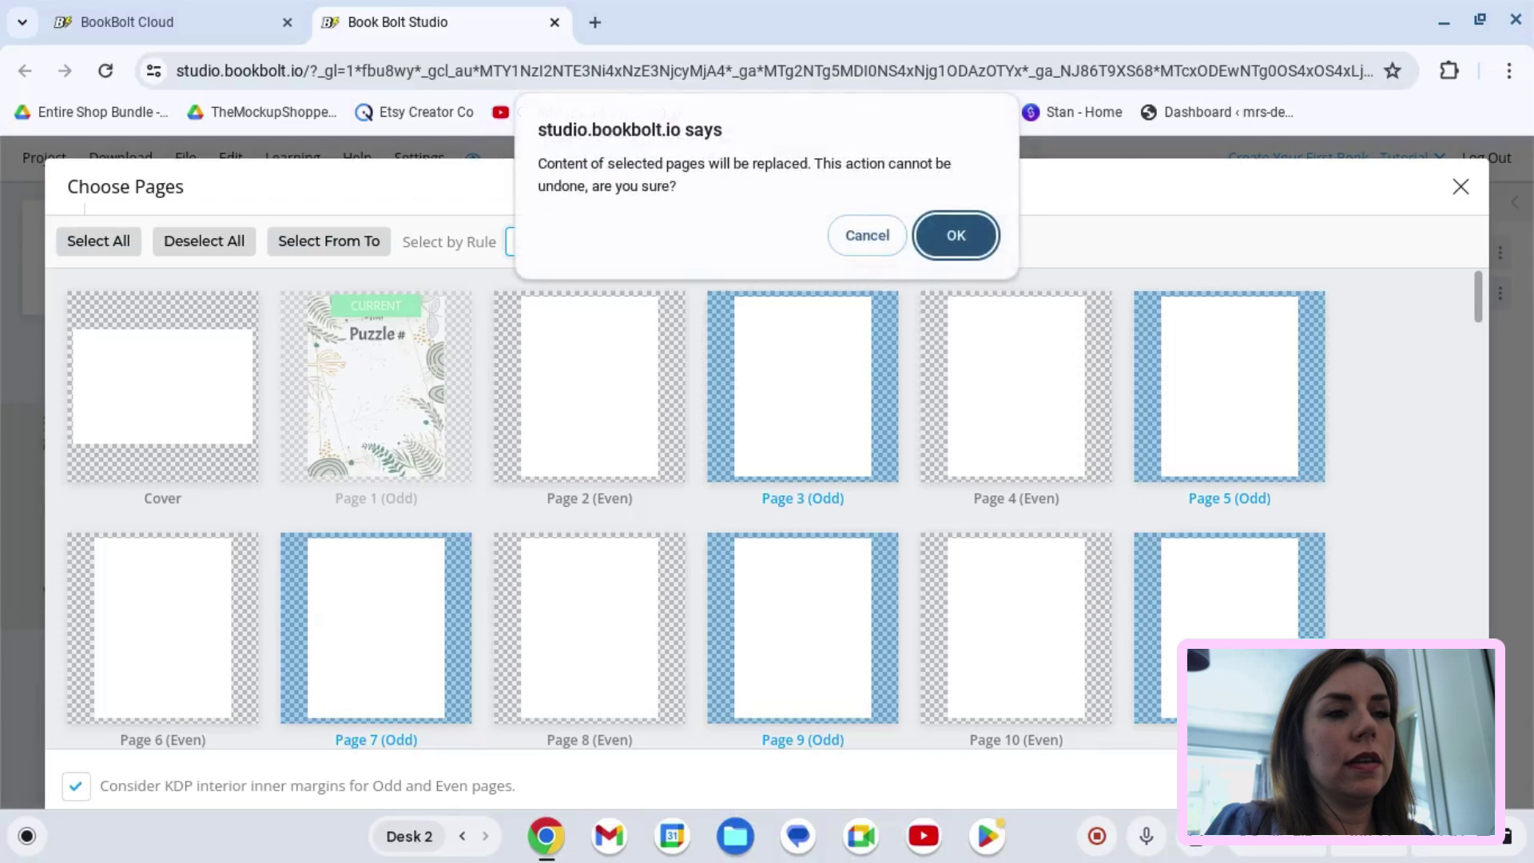
click(957, 236)
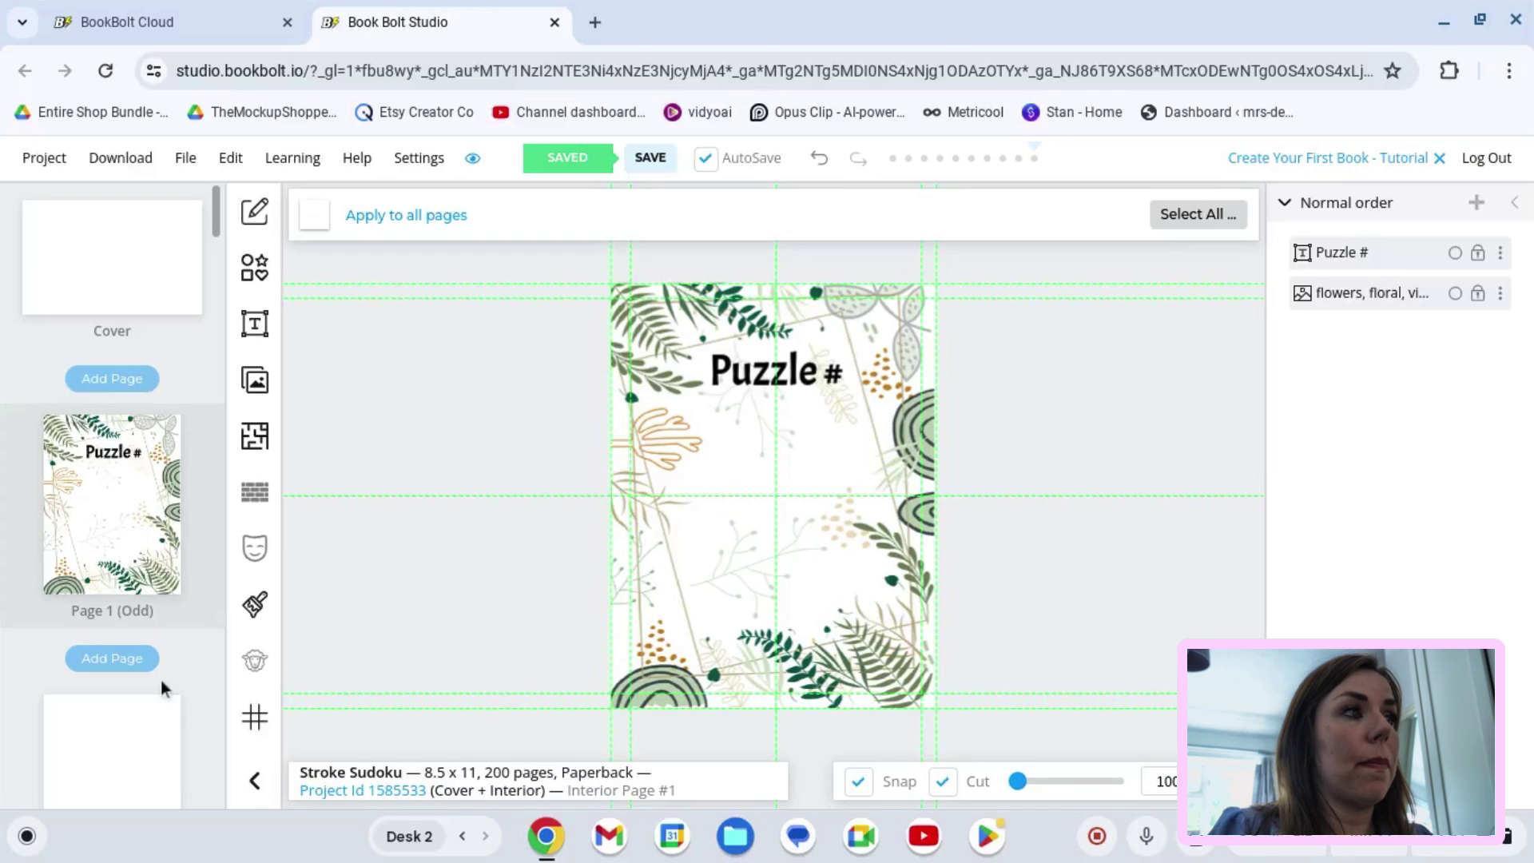
Step: Open the blank page 2 (Even) for editing
scroll(80, 623, down, 2)
scroll(118, 611, down, 2)
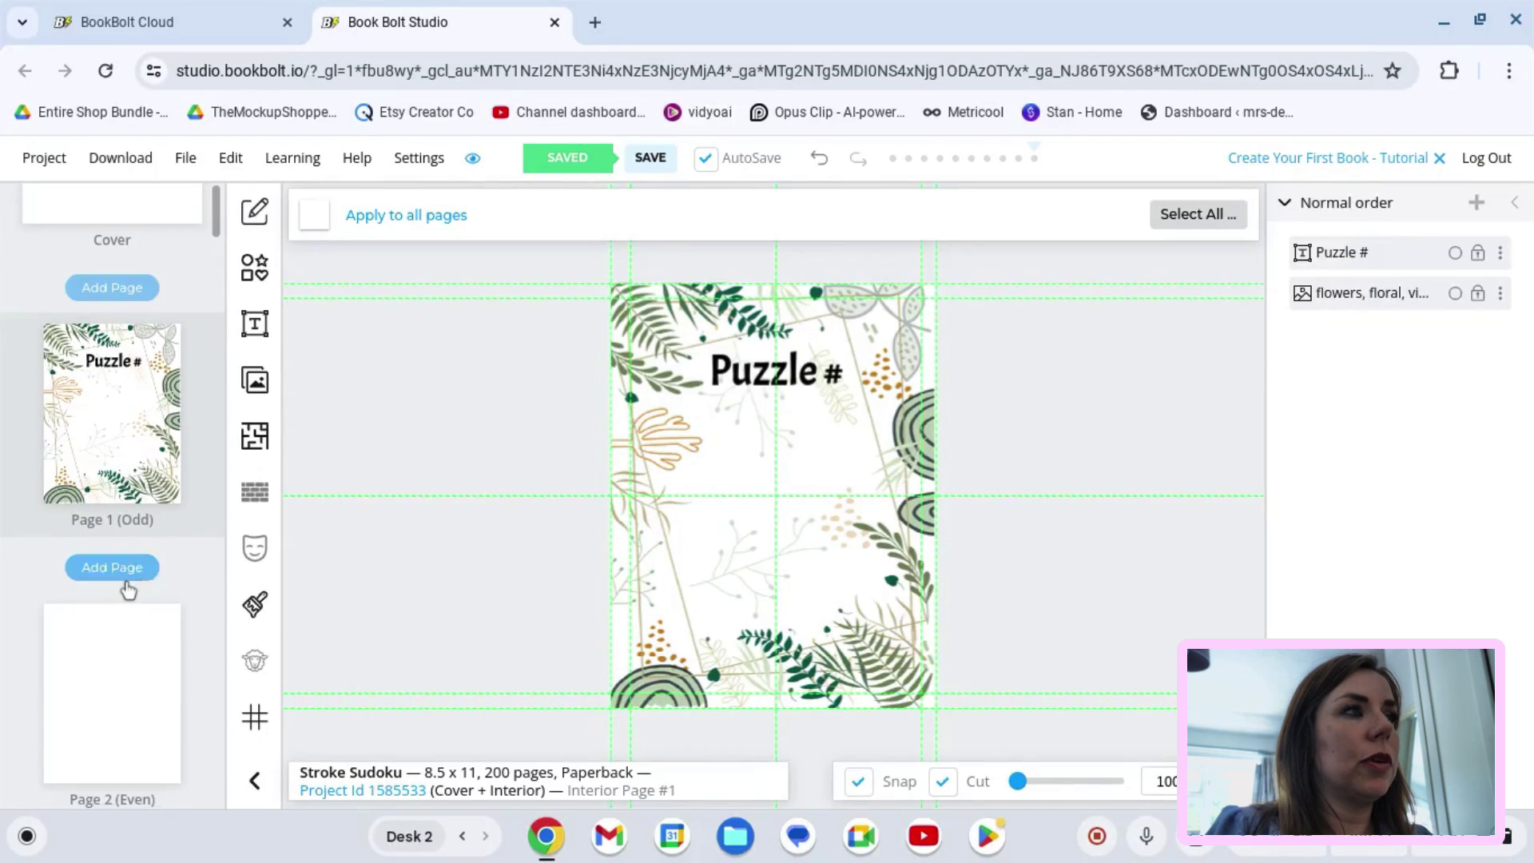
click(104, 662)
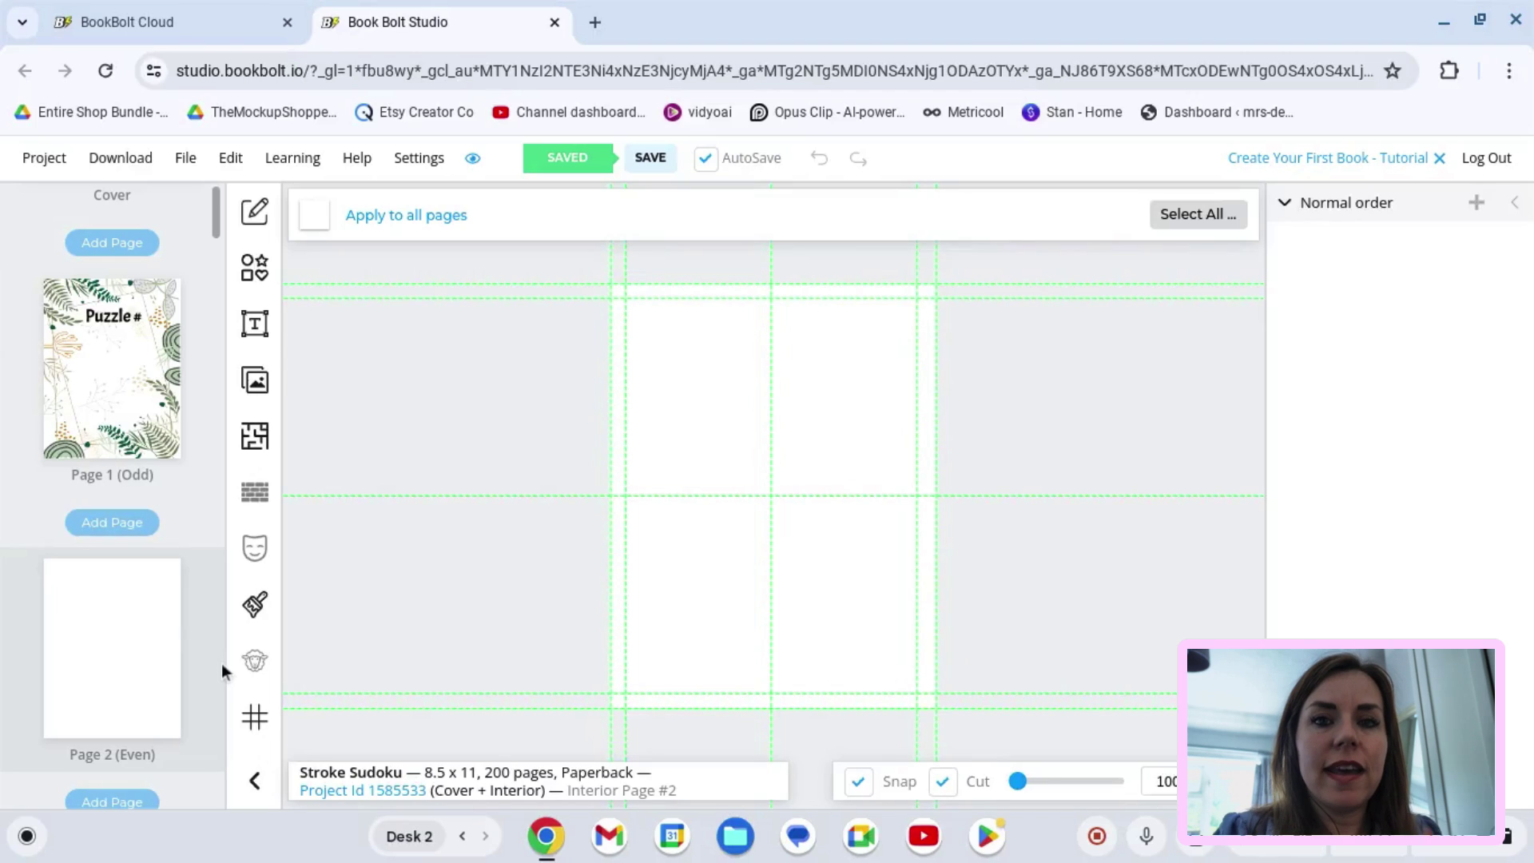
click(128, 613)
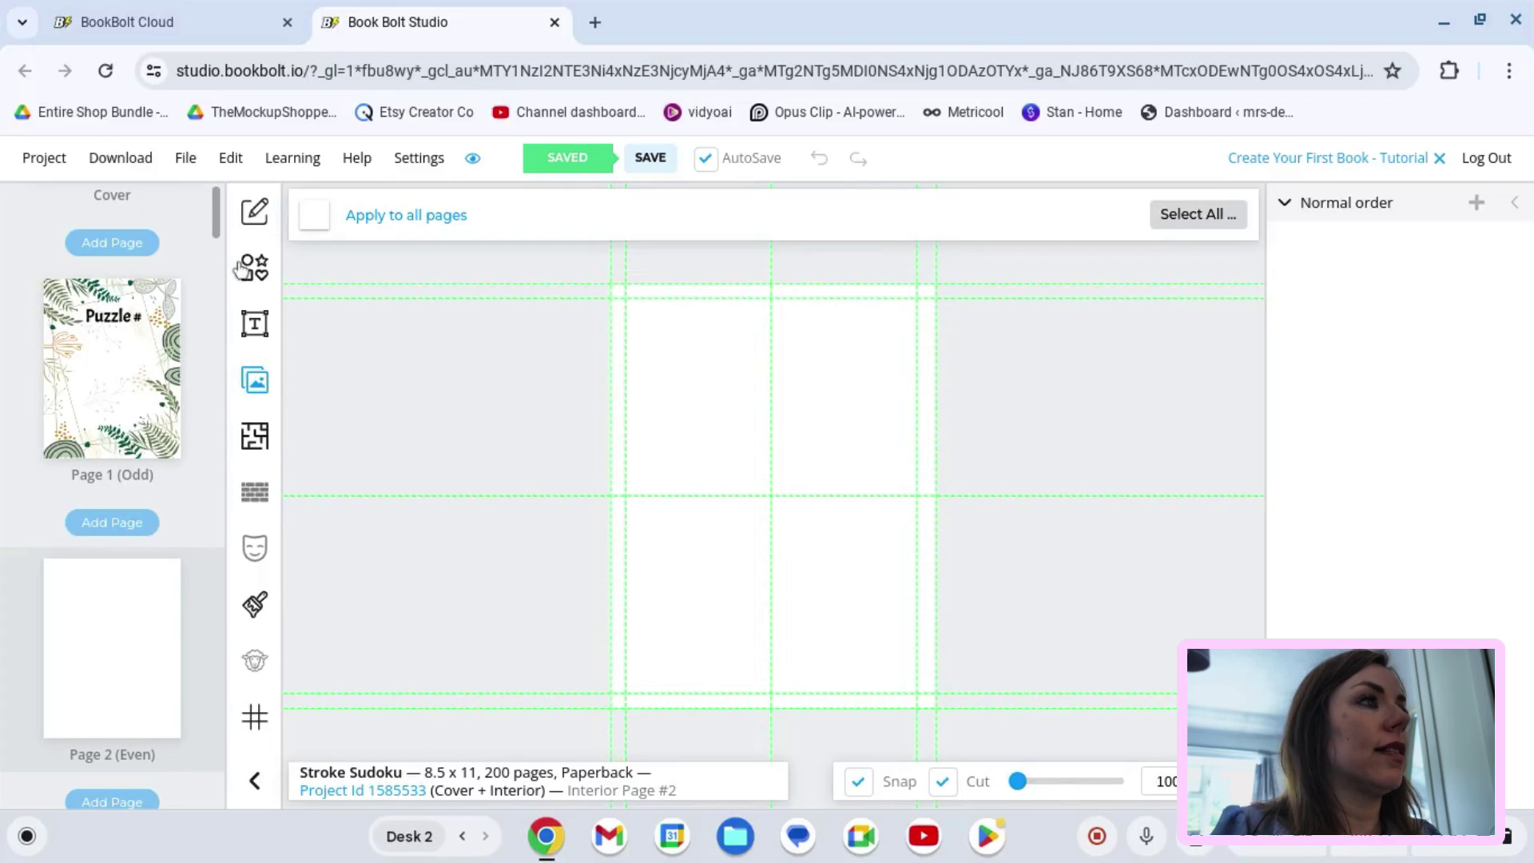
Step: Try the beige background with red and orange flowers from the Pixabay "flower border" results on page 2 and delete it
click(257, 387)
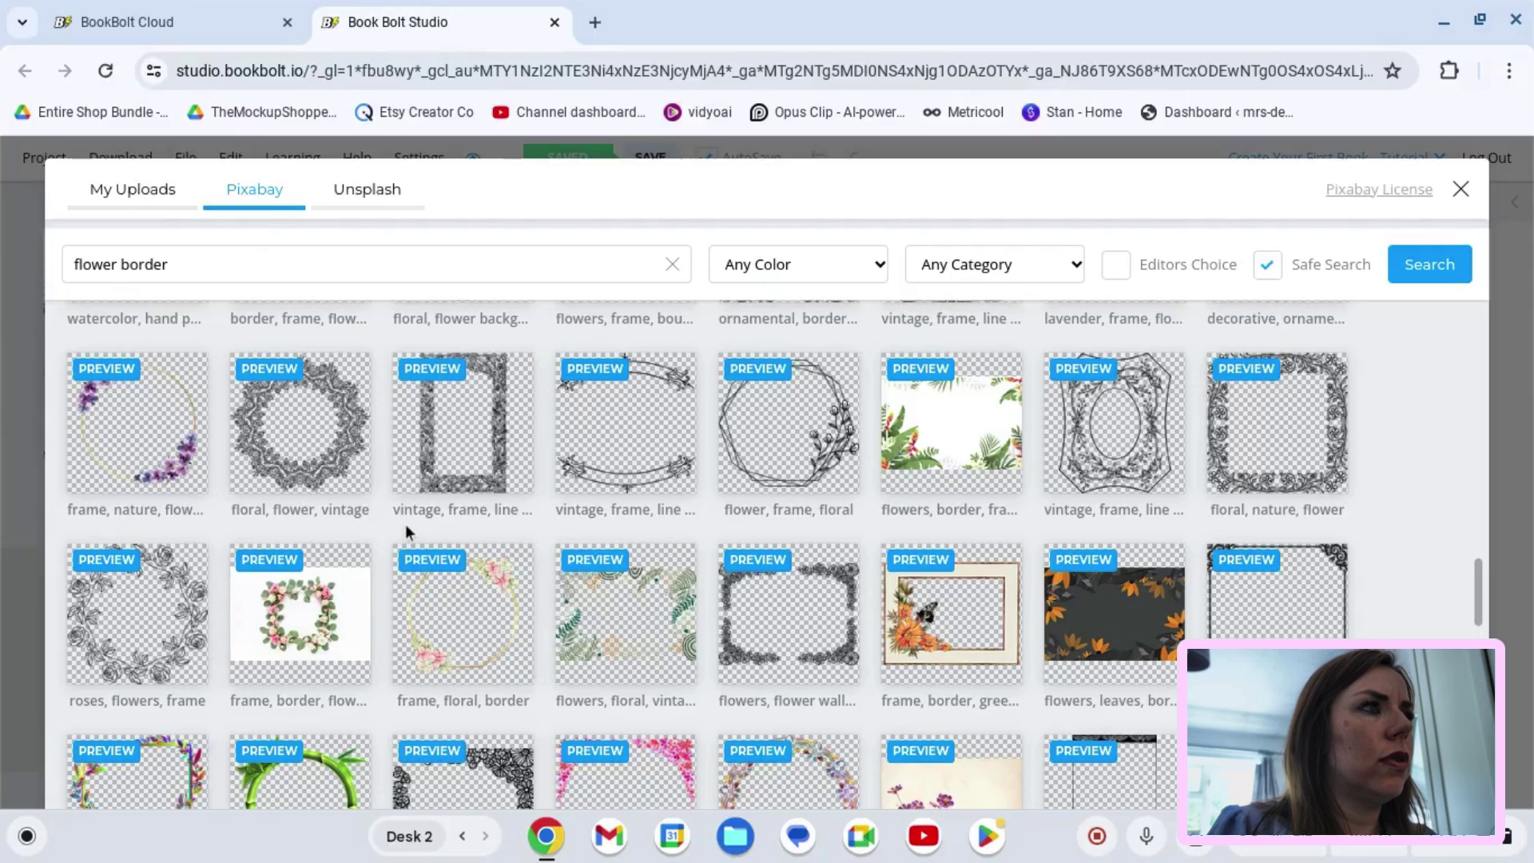
scroll(412, 516, down, 4)
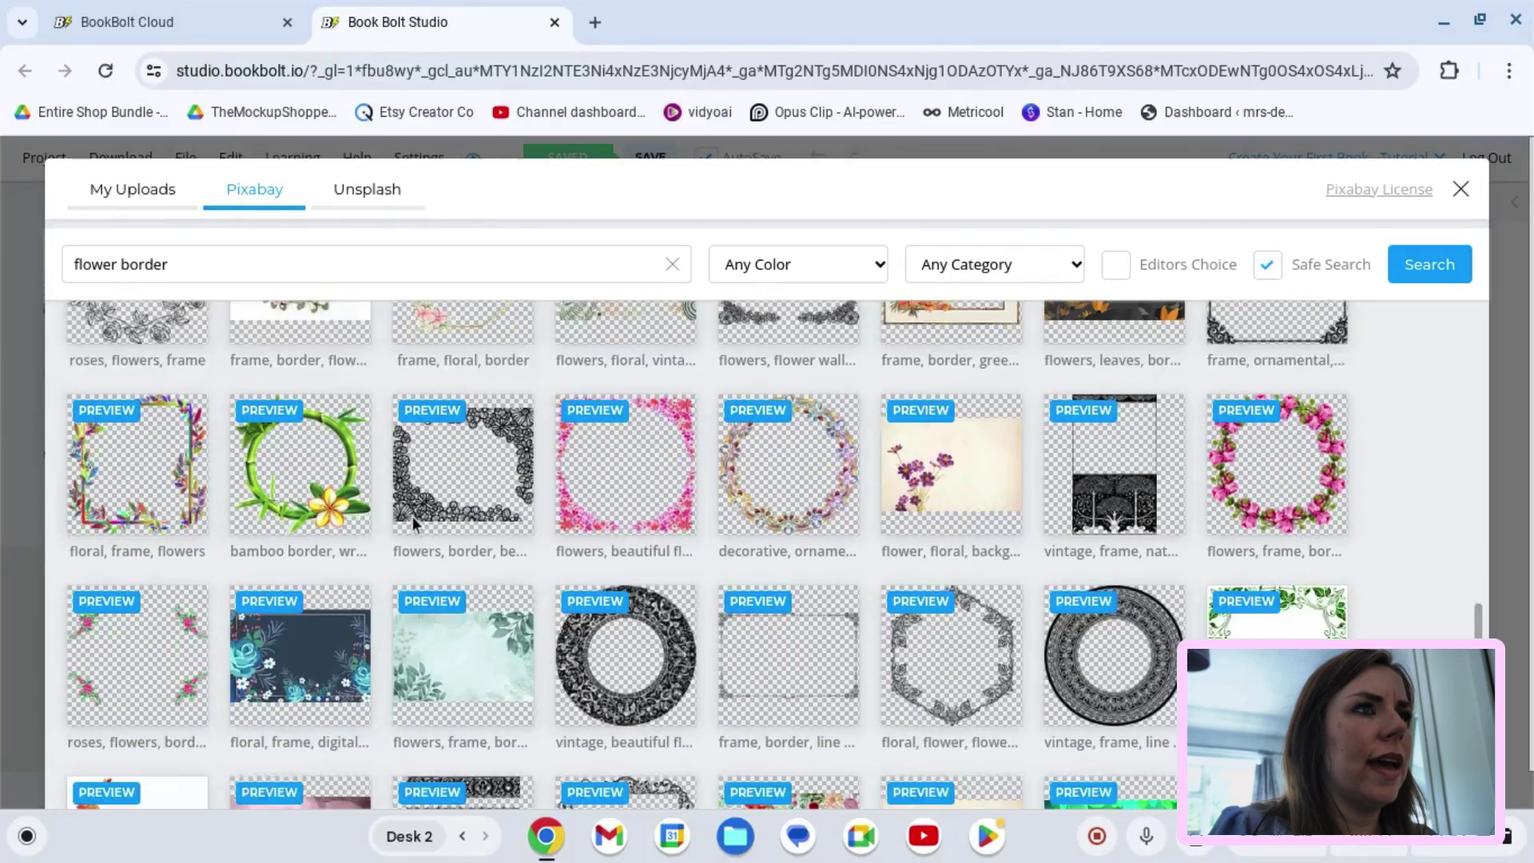
scroll(412, 516, down, 5)
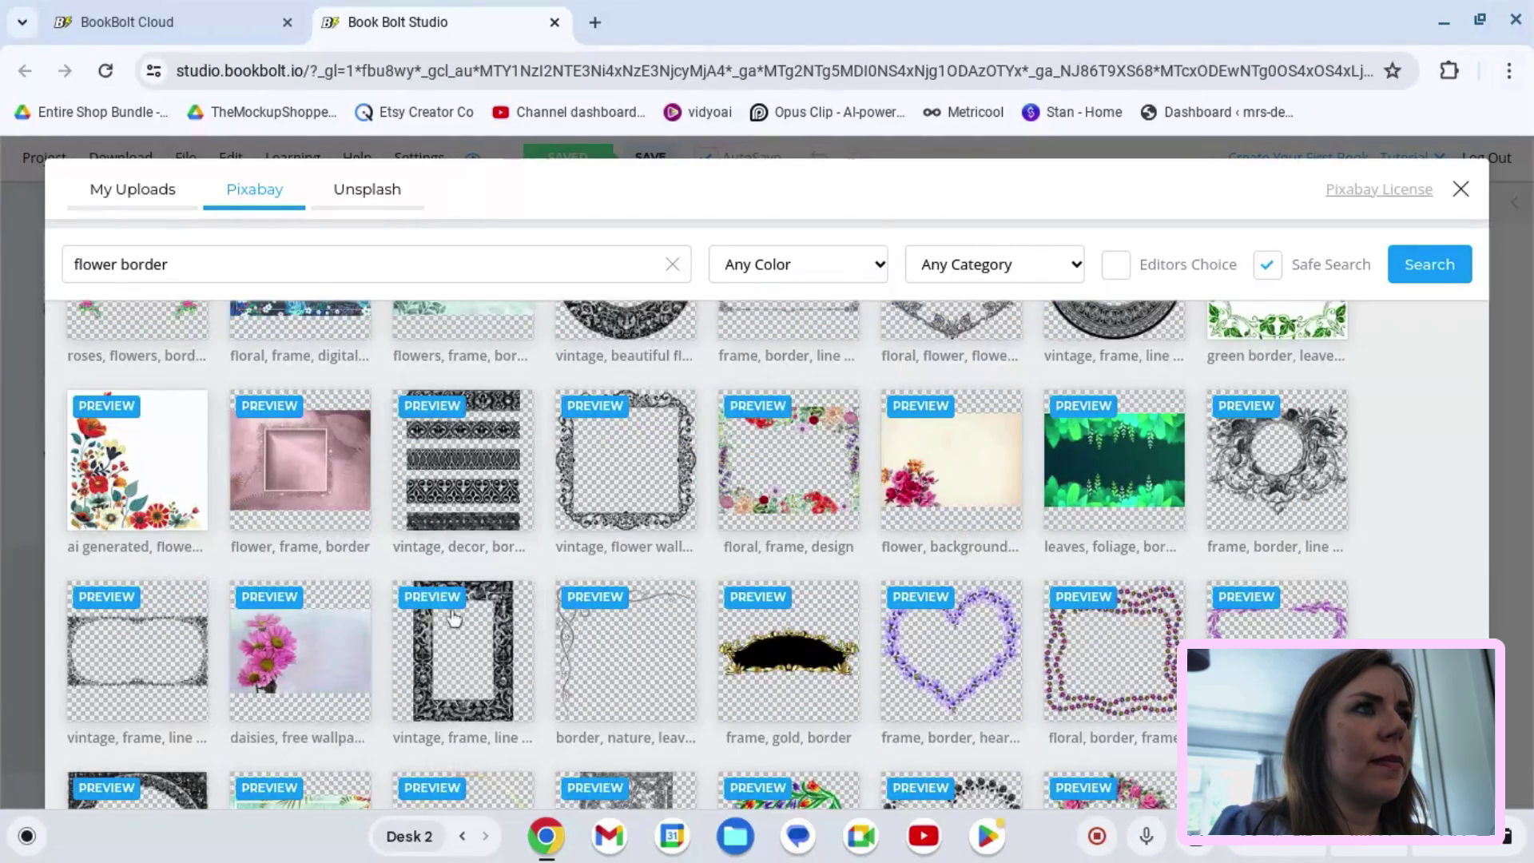
scroll(453, 617, down, 3)
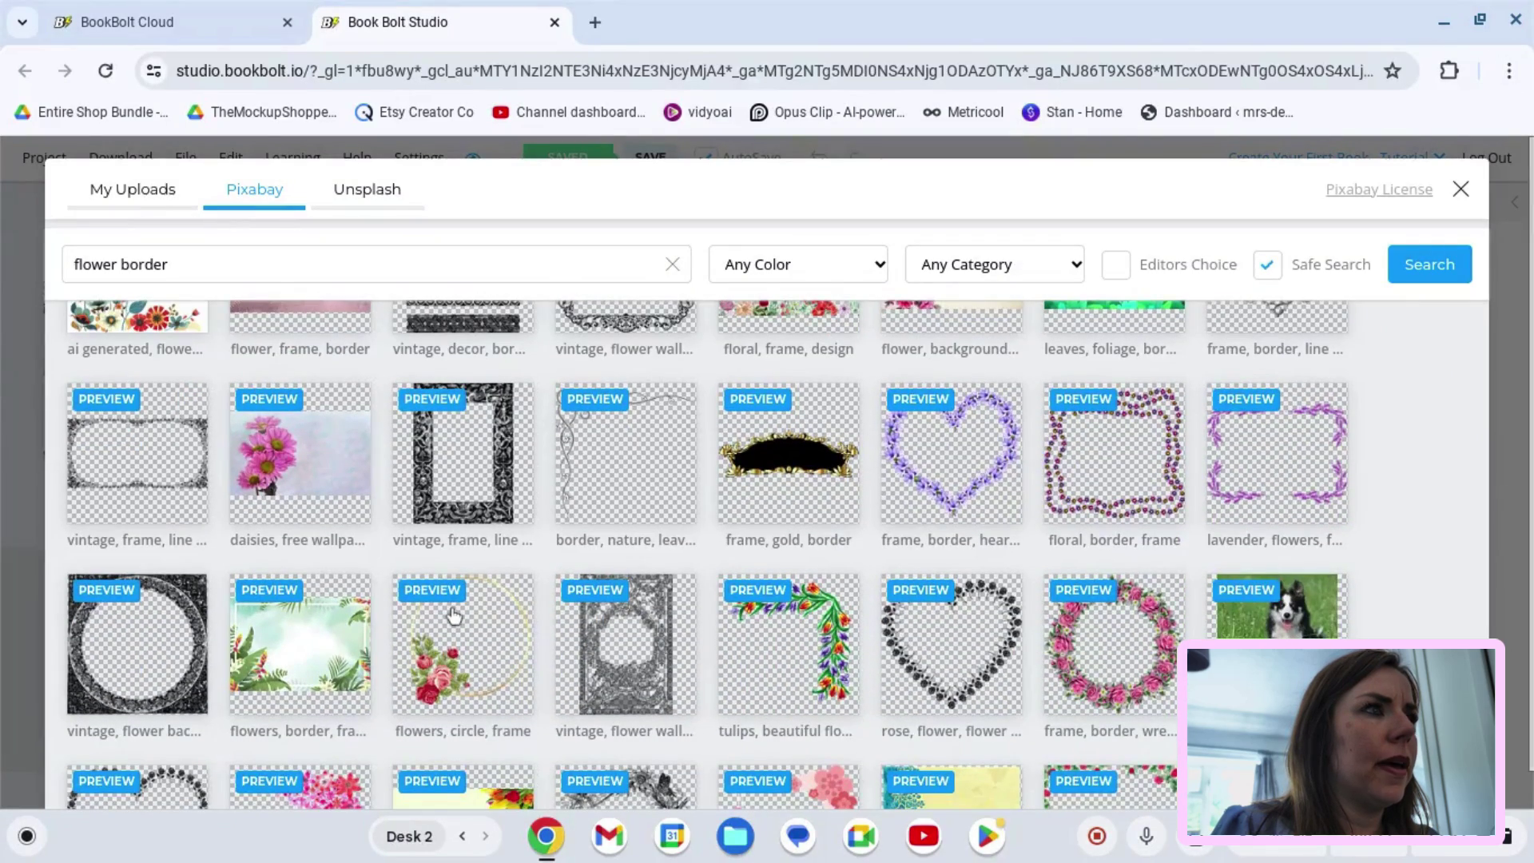
scroll(453, 615, down, 2)
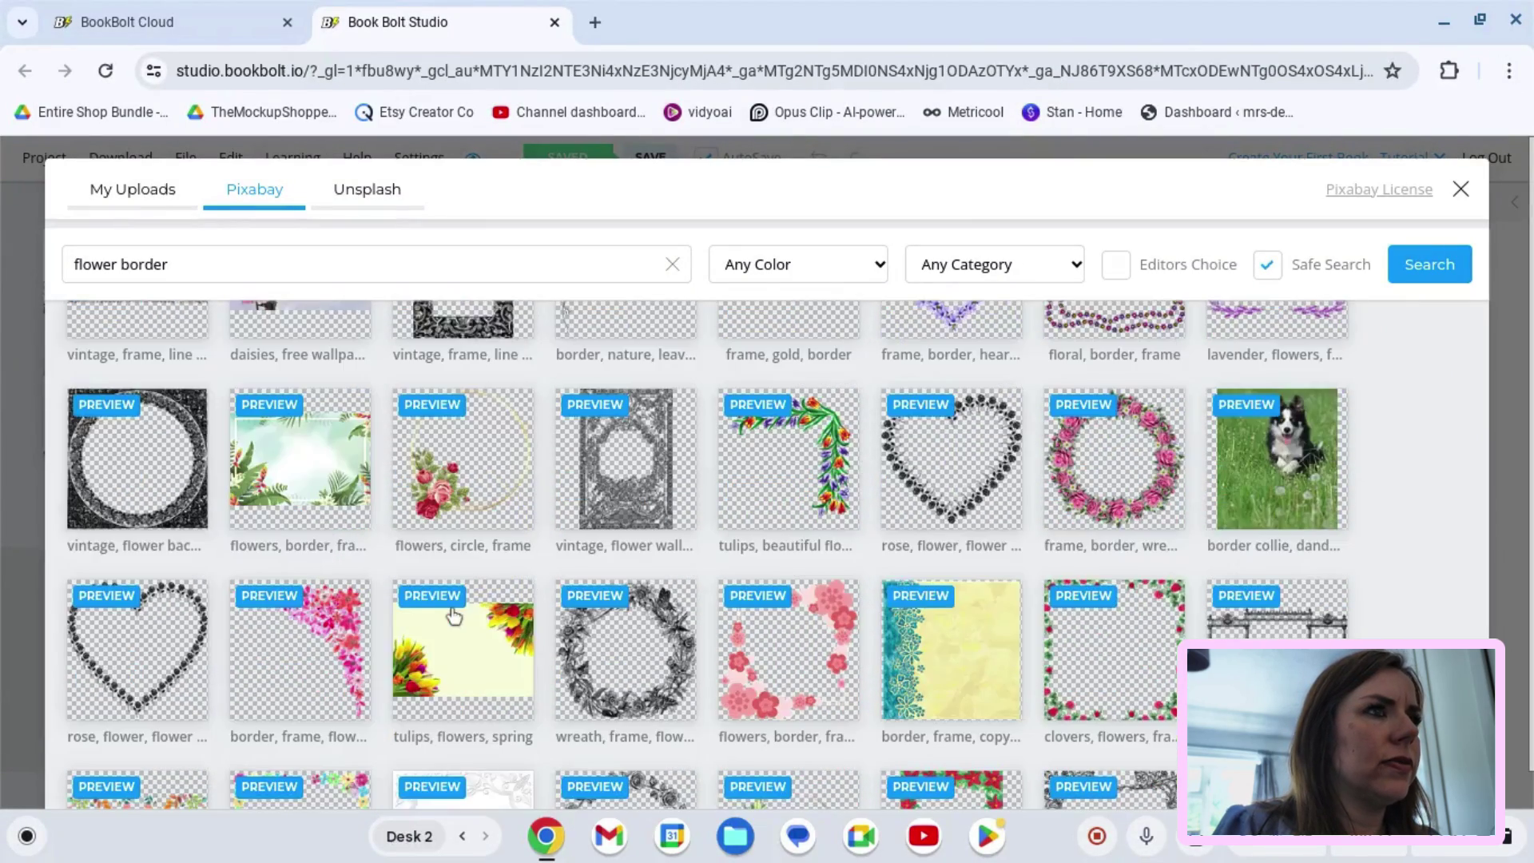
scroll(453, 615, down, 4)
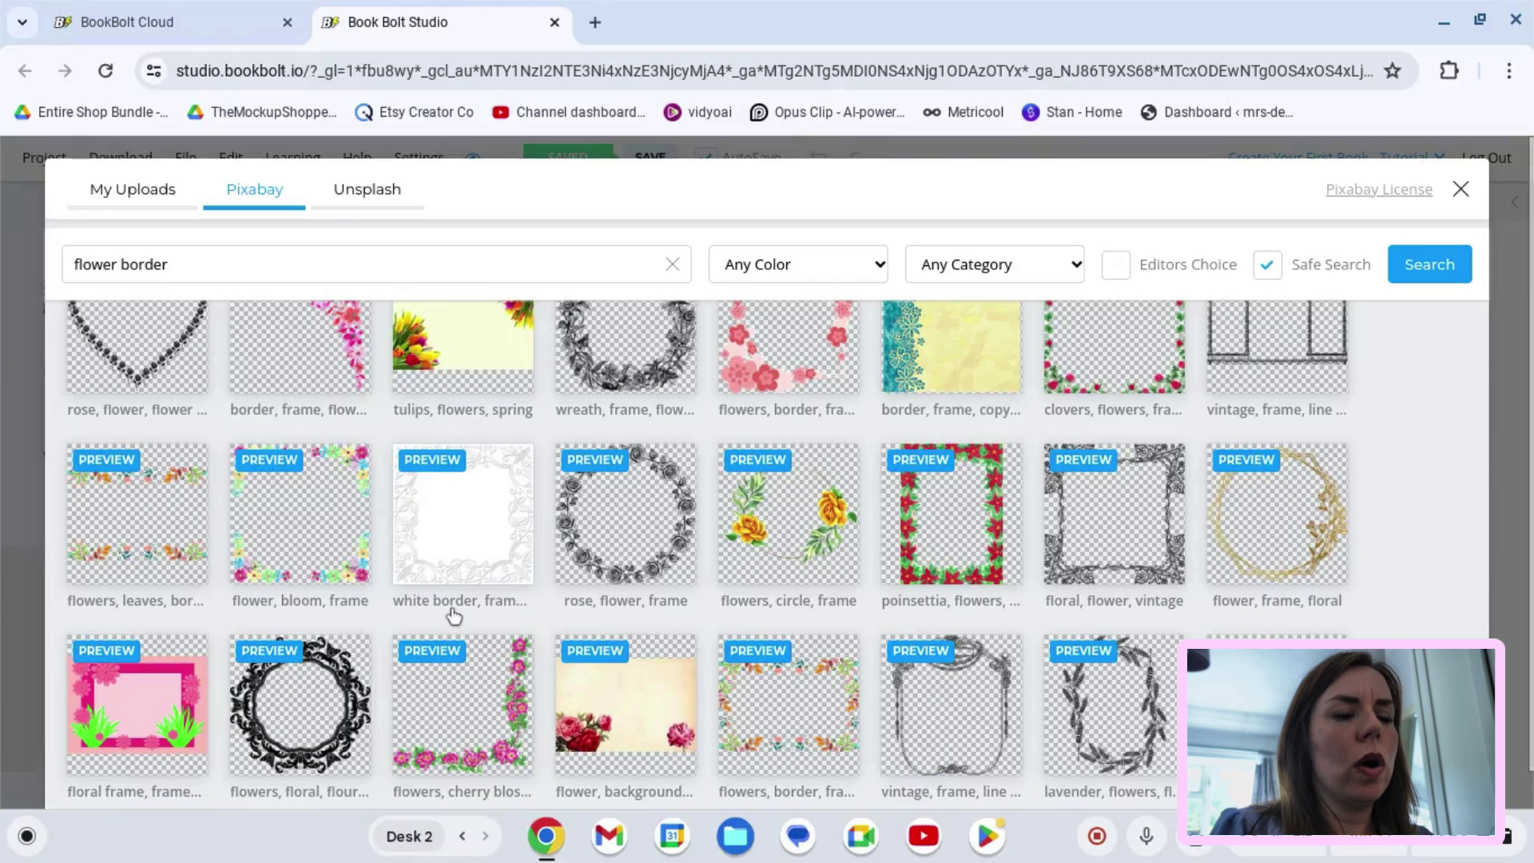
scroll(452, 615, down, 1)
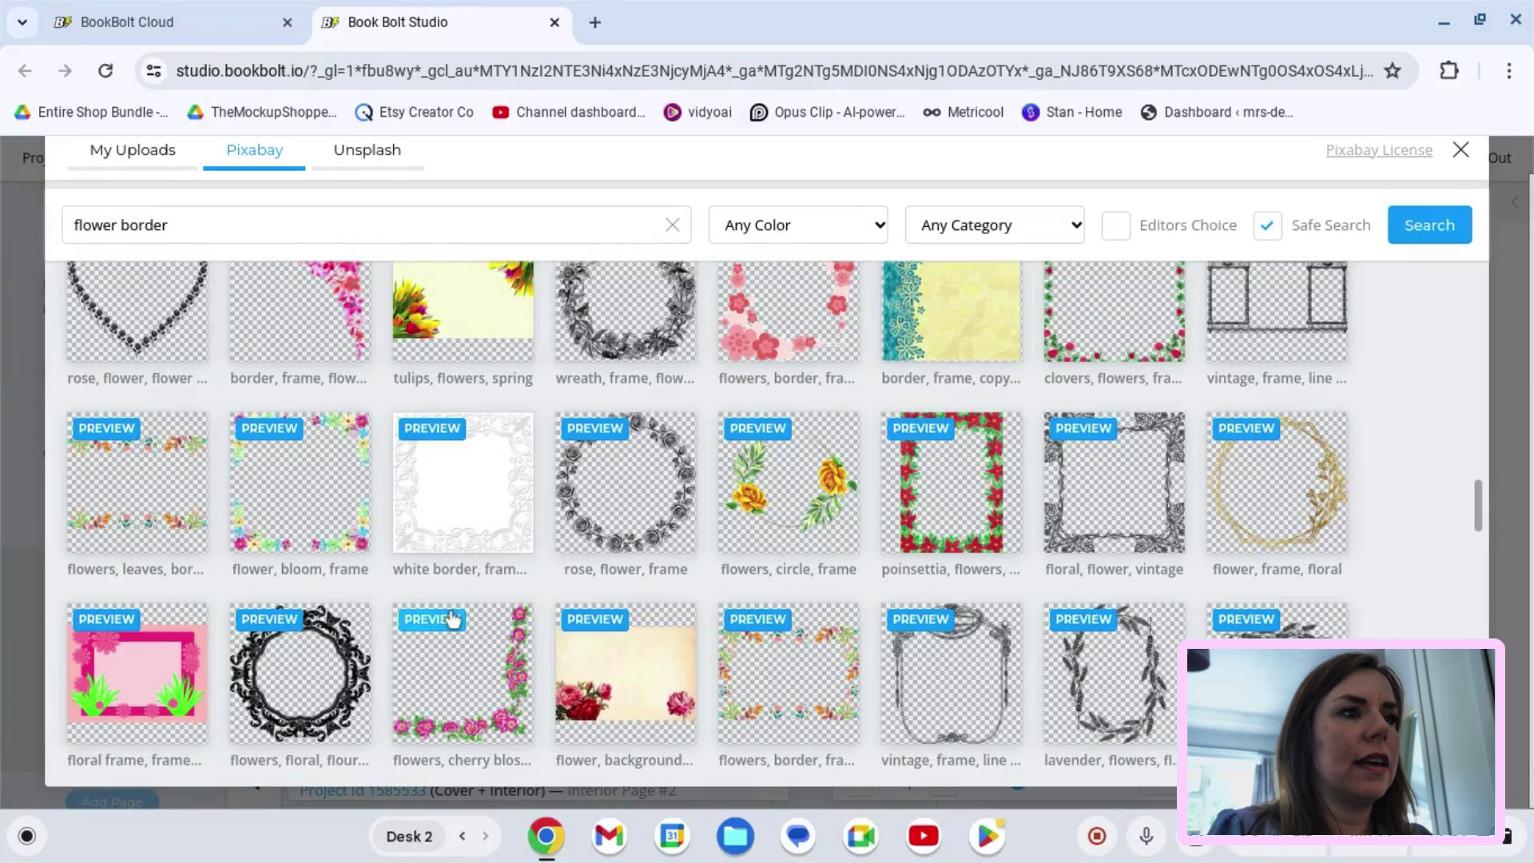
scroll(467, 570, down, 2)
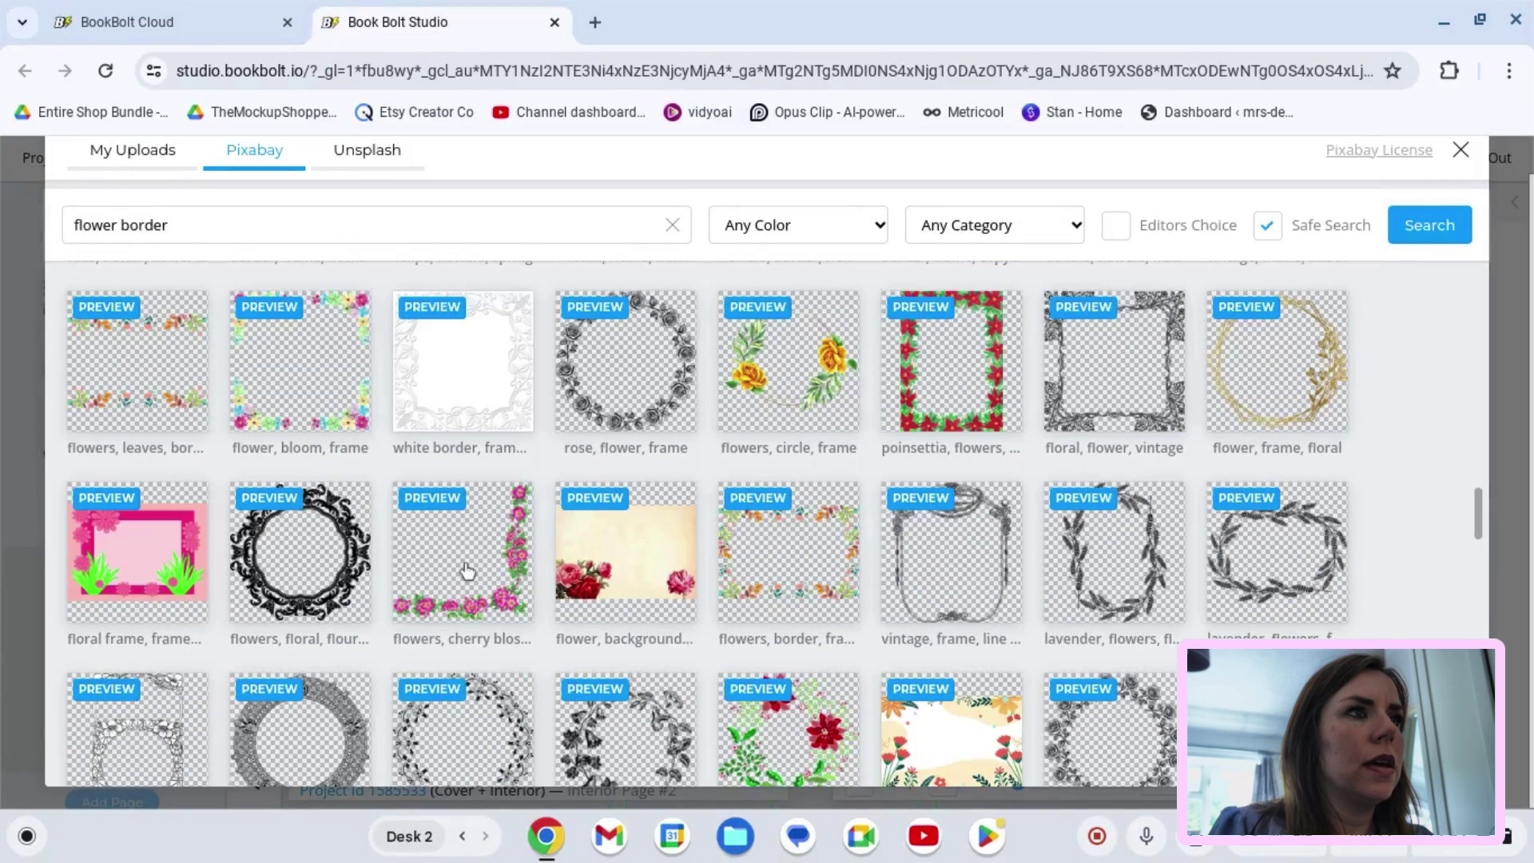
scroll(467, 570, down, 3)
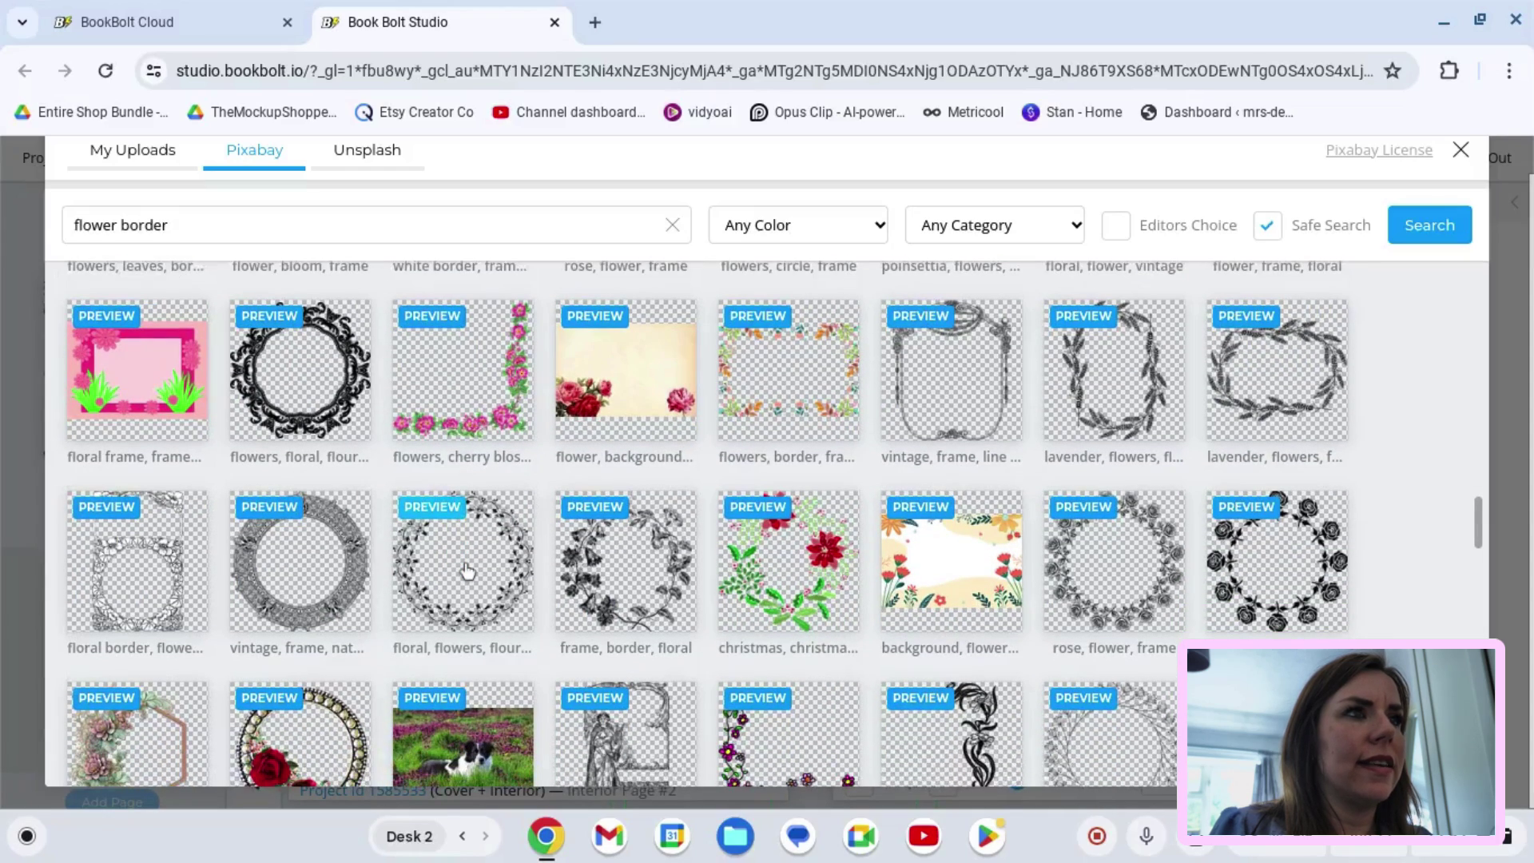
scroll(970, 567, down, 1)
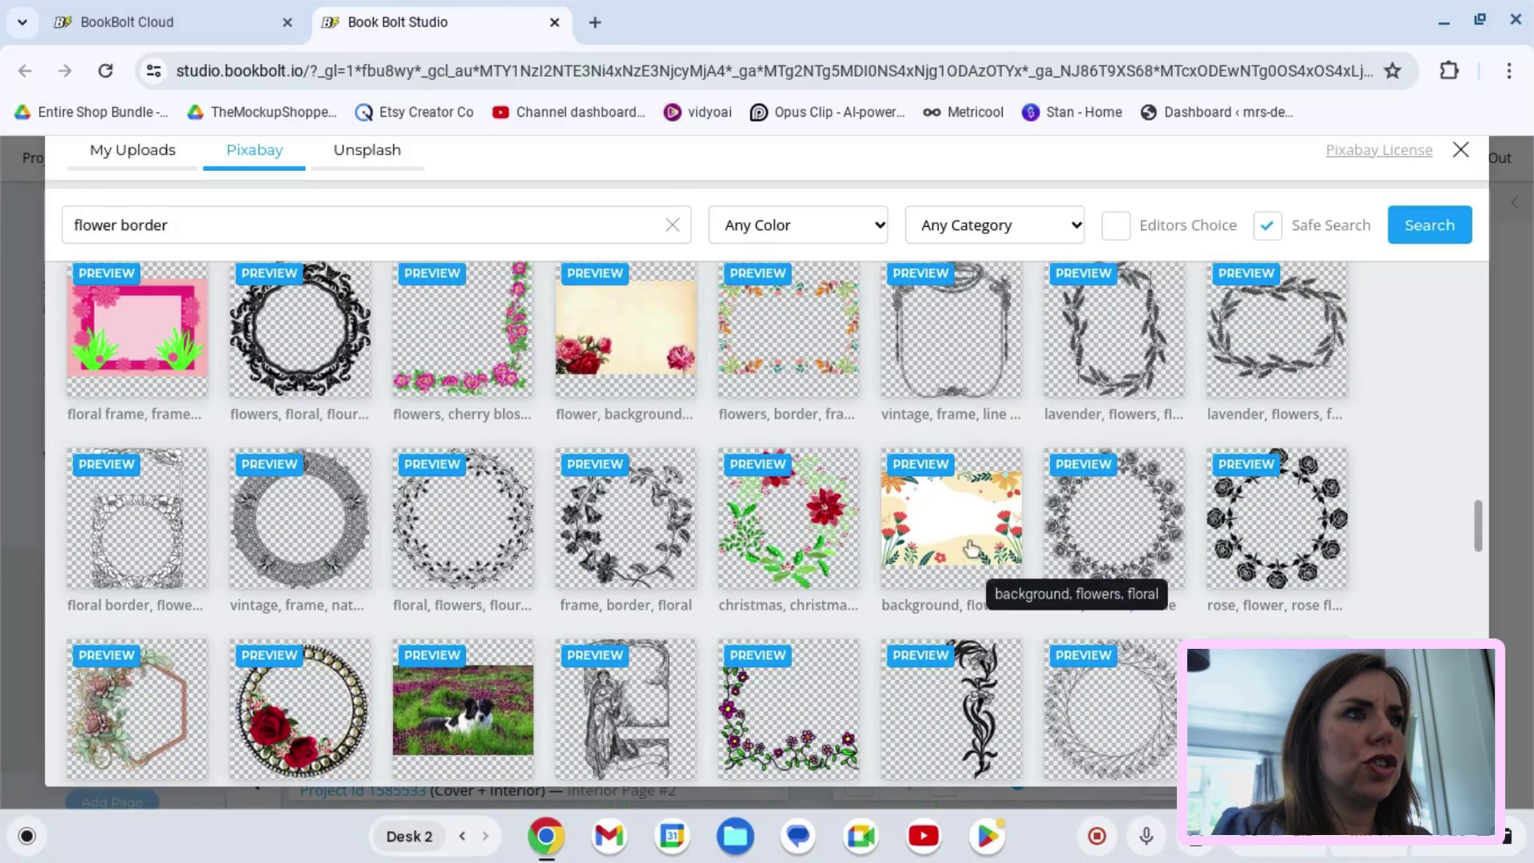
click(971, 550)
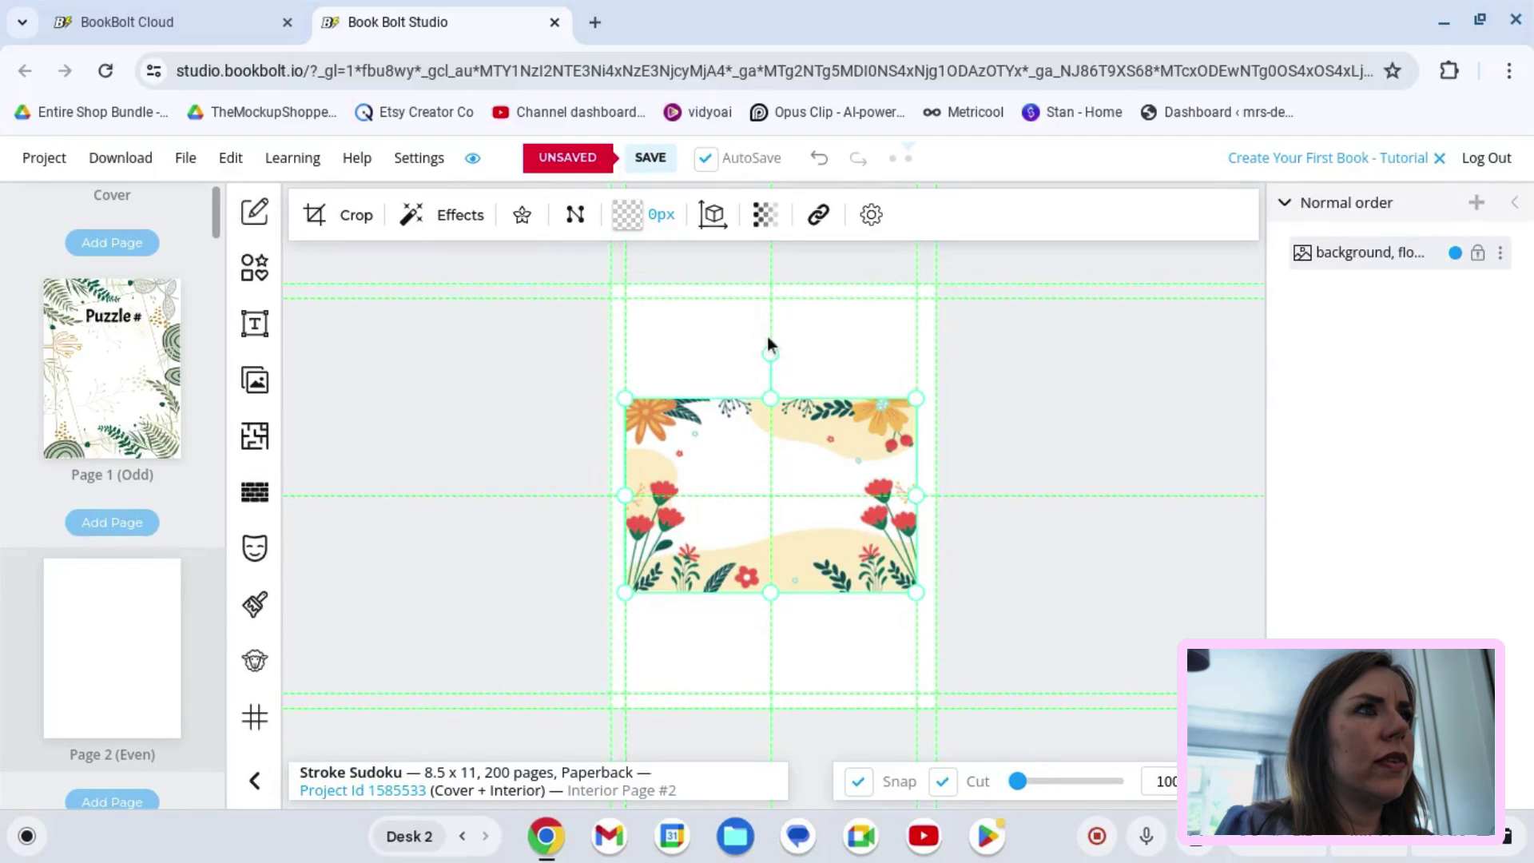
mouse_move(771, 350)
mouse_down()
mouse_move(703, 344)
mouse_move(574, 531)
mouse_move(575, 487)
mouse_move(643, 376)
mouse_move(746, 326)
mouse_move(762, 339)
mouse_up()
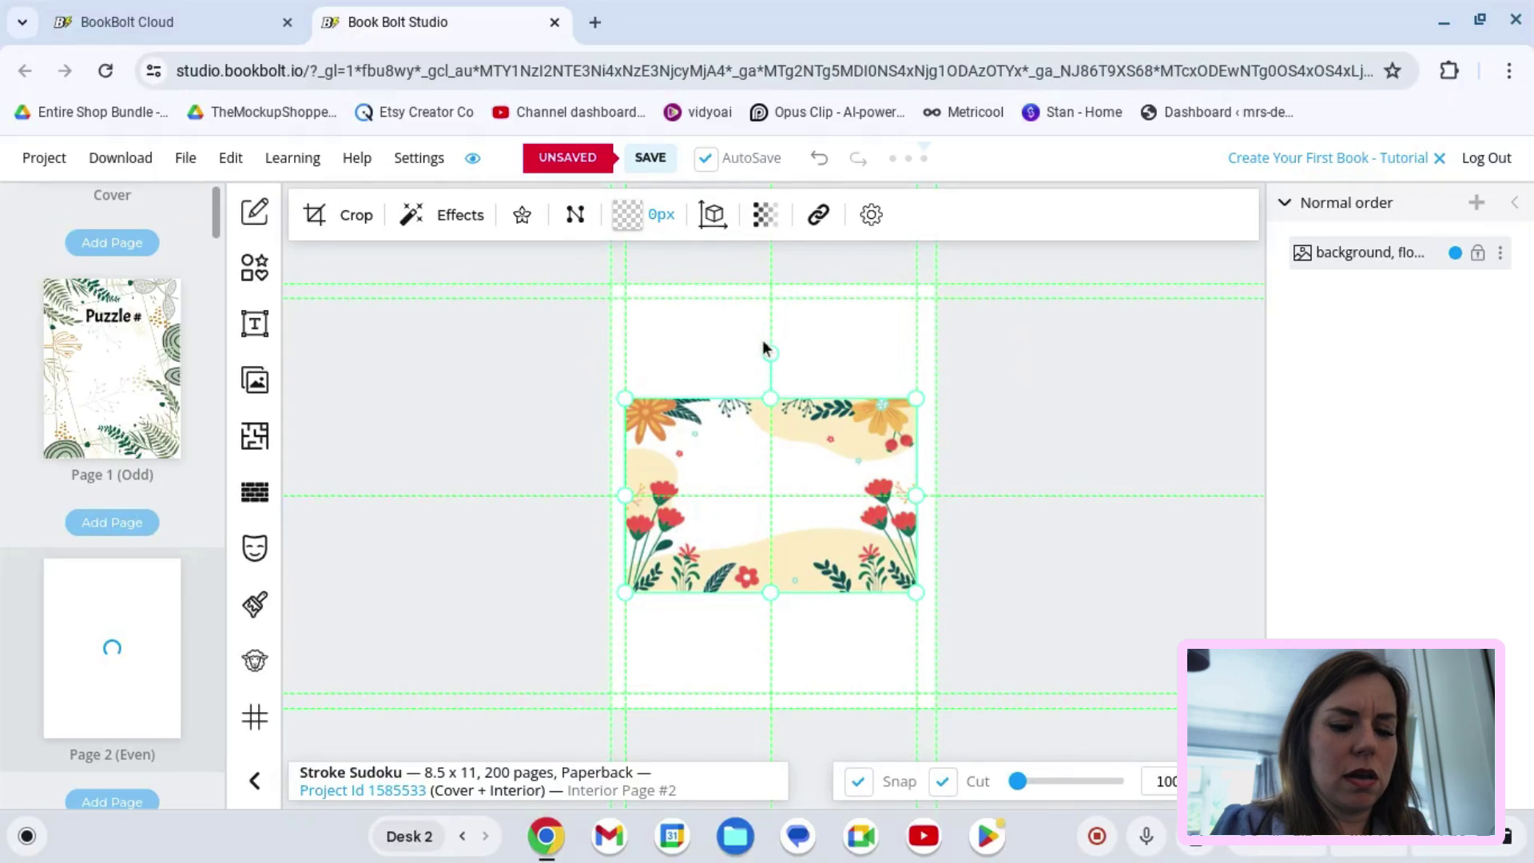
key(Delete)
Step: Insert the colourful flowers-and-leaves border on a white background from the Pixabay "flower border" results on page 2
click(260, 373)
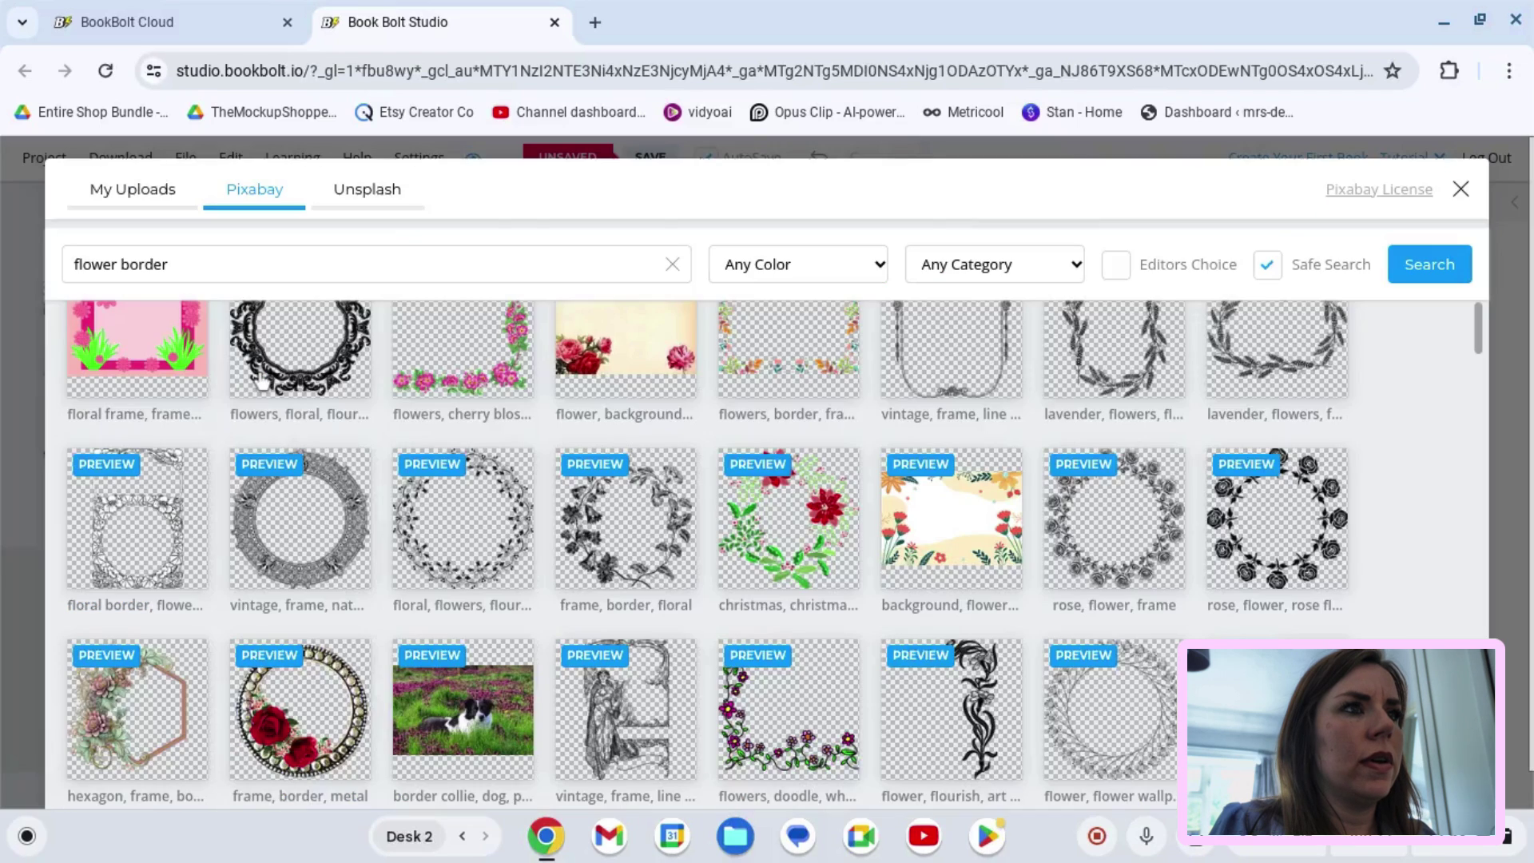
scroll(485, 594, down, 3)
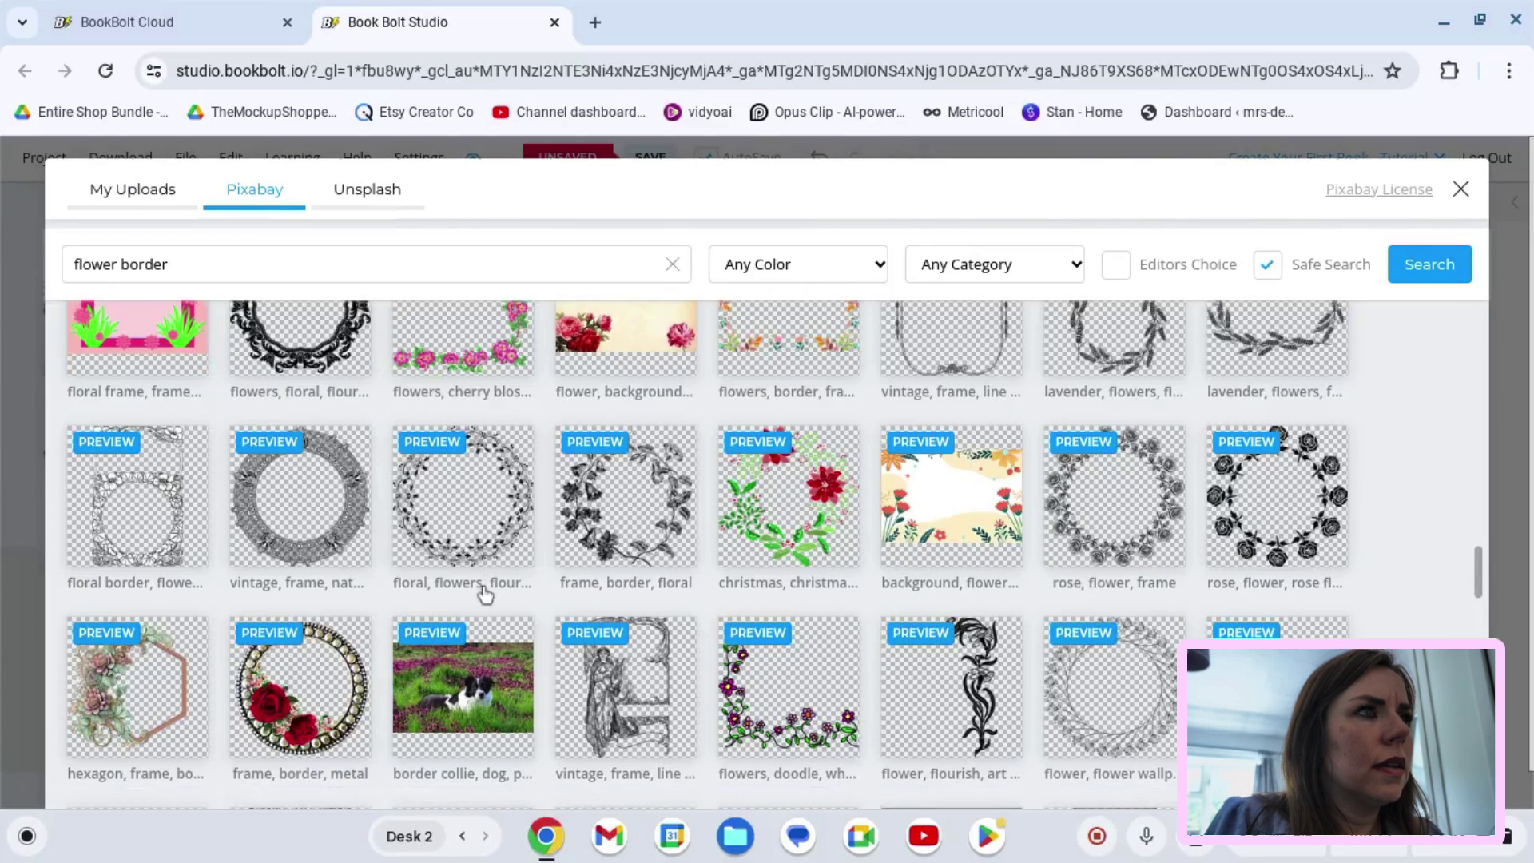
scroll(485, 594, down, 3)
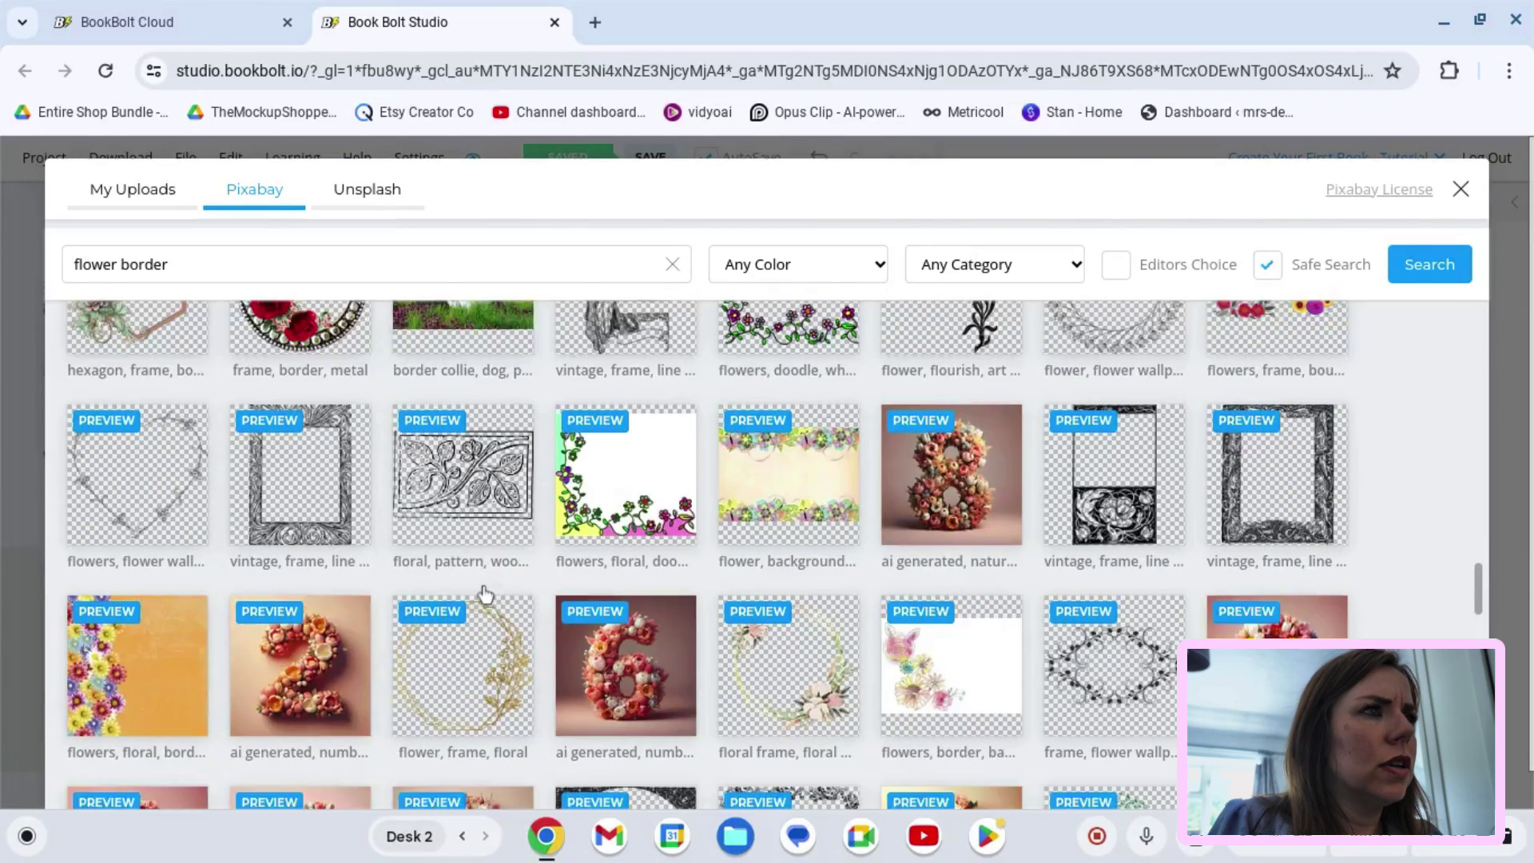
scroll(489, 575, down, 4)
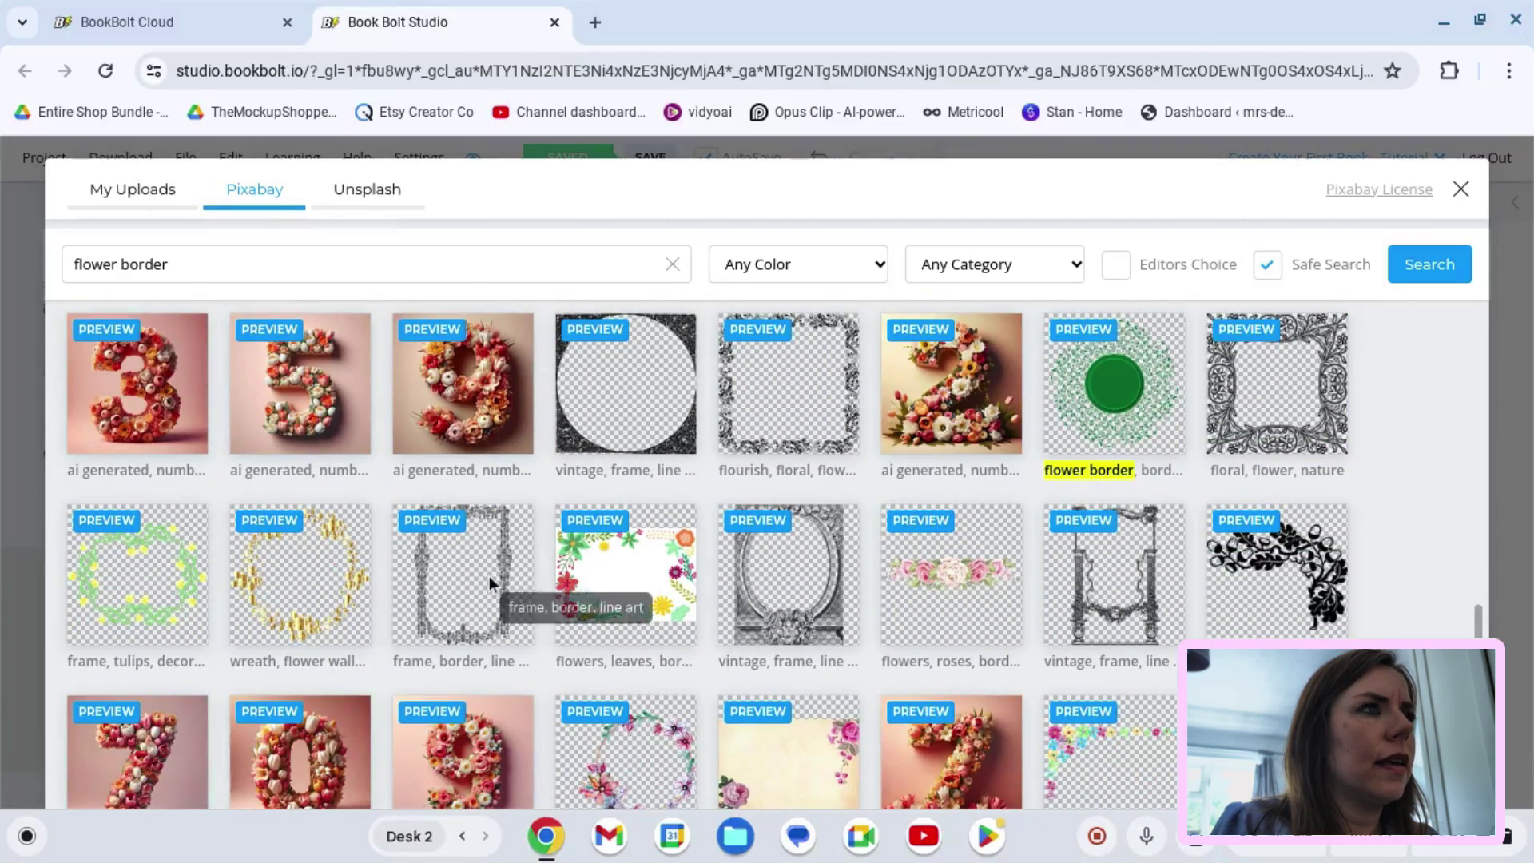
scroll(489, 575, down, 1)
click(649, 533)
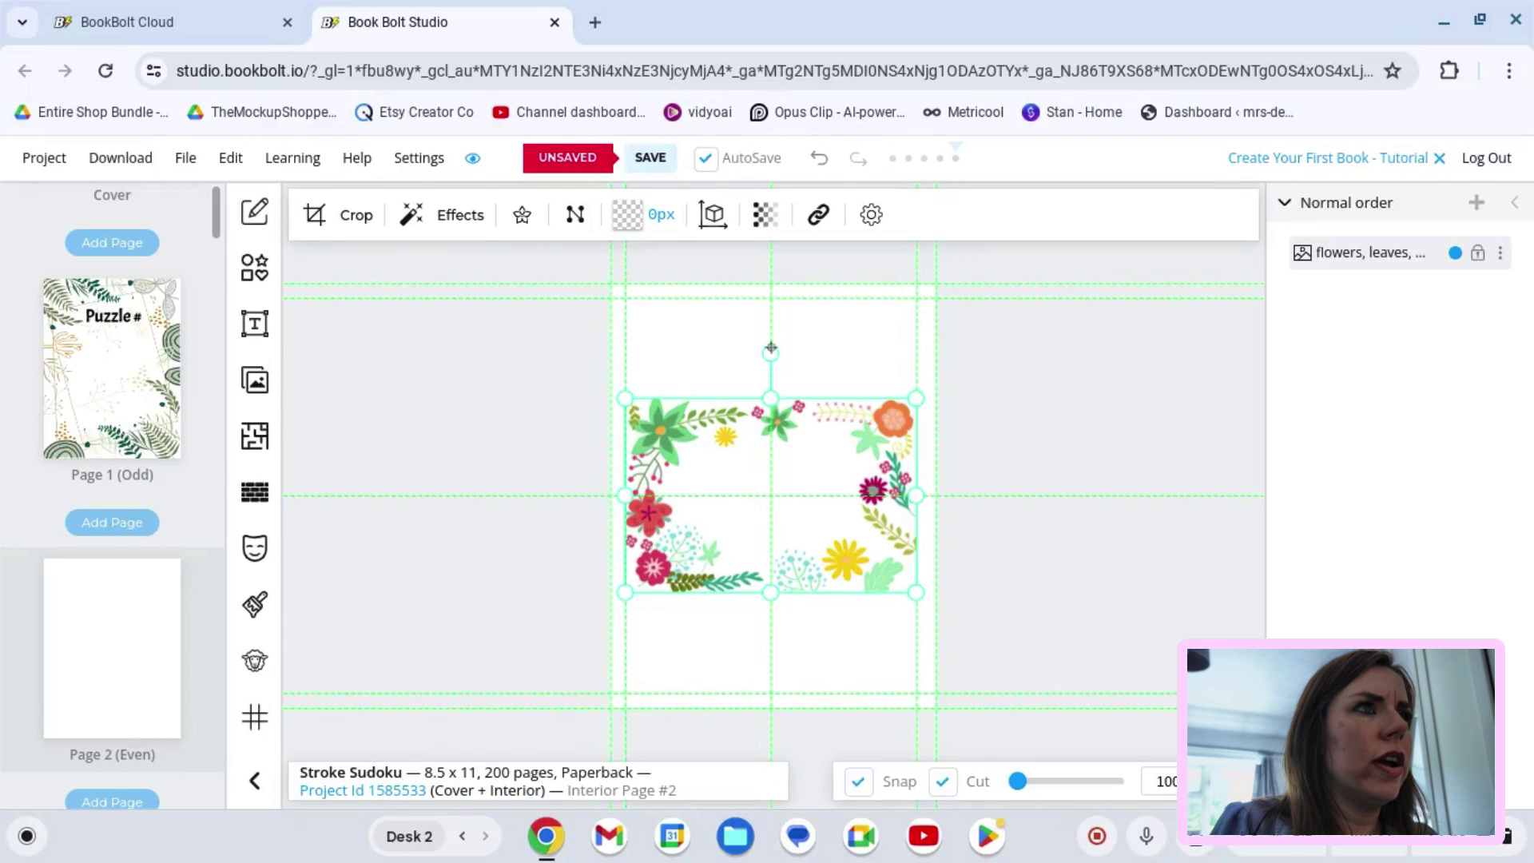
Step: Rotate the flowers-and-leaves border 90 degrees clockwise to portrait and stretch it to cover the whole of page 2
drag(769, 347, 901, 487)
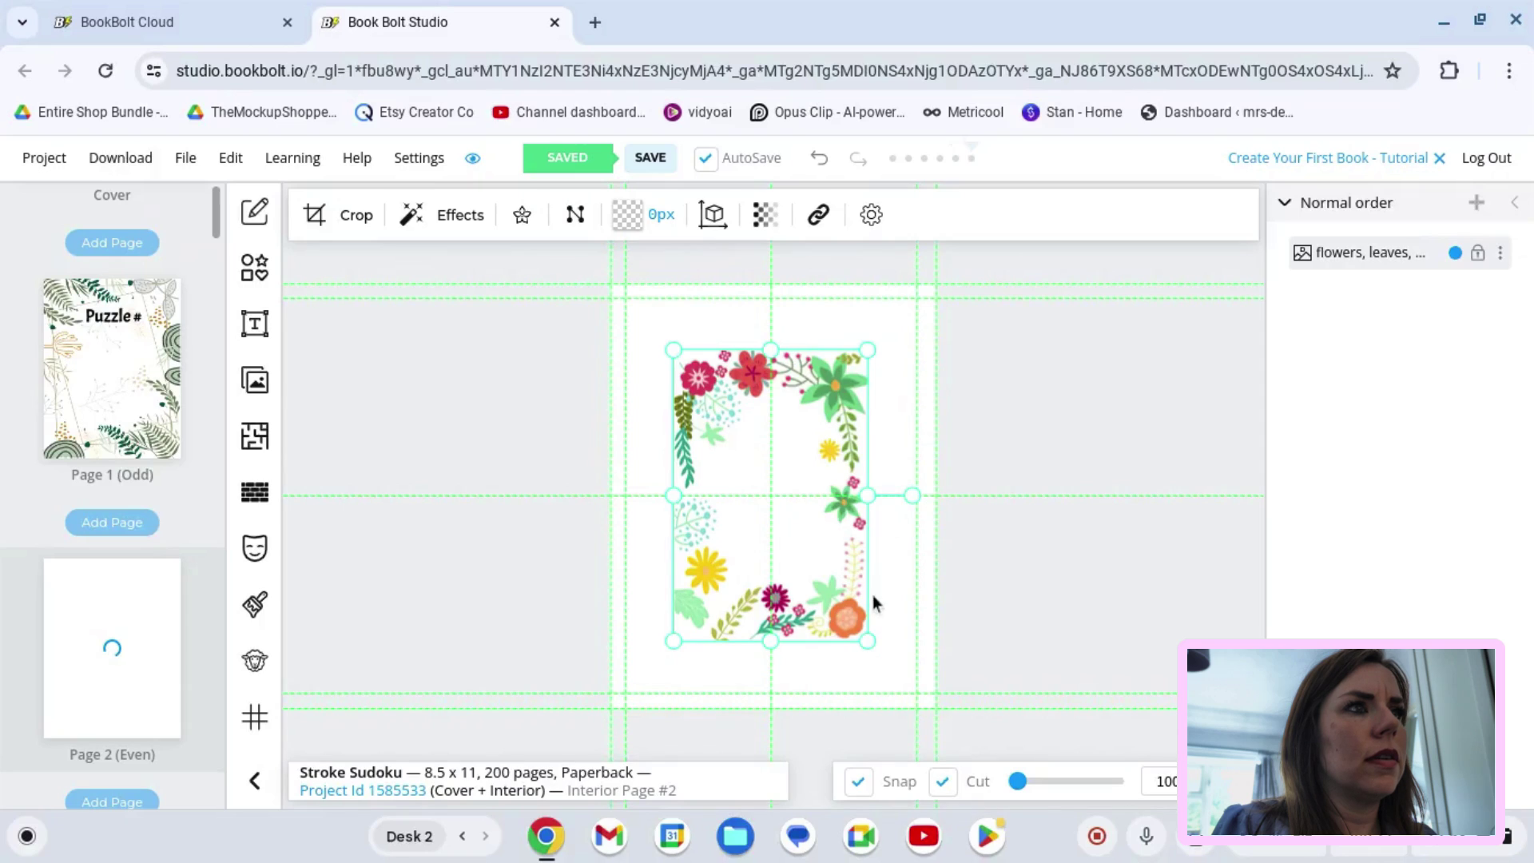
drag(866, 640, 950, 708)
drag(673, 349, 593, 279)
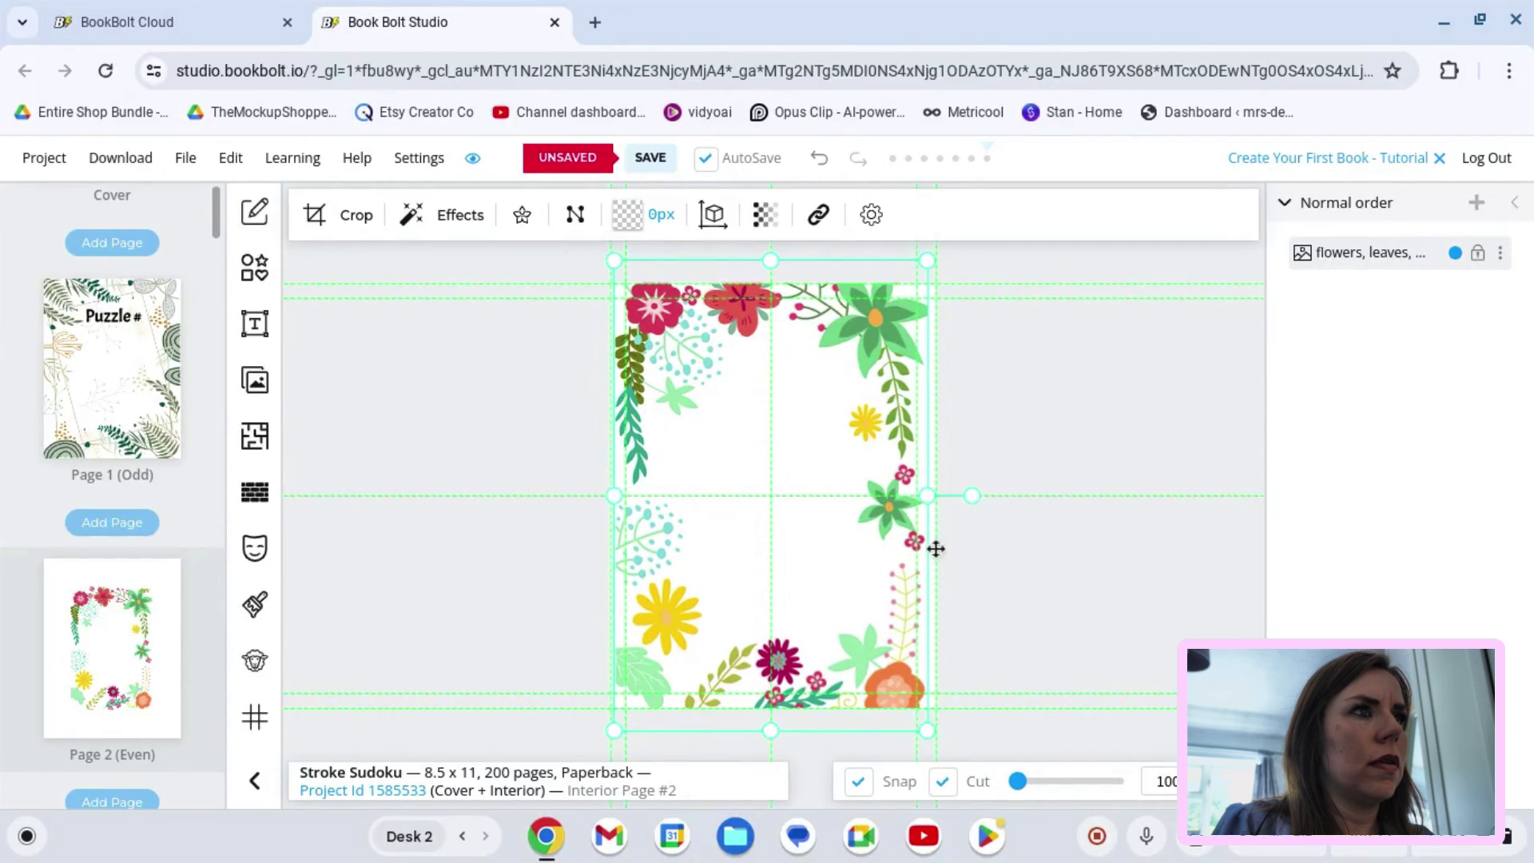
drag(926, 495, 953, 495)
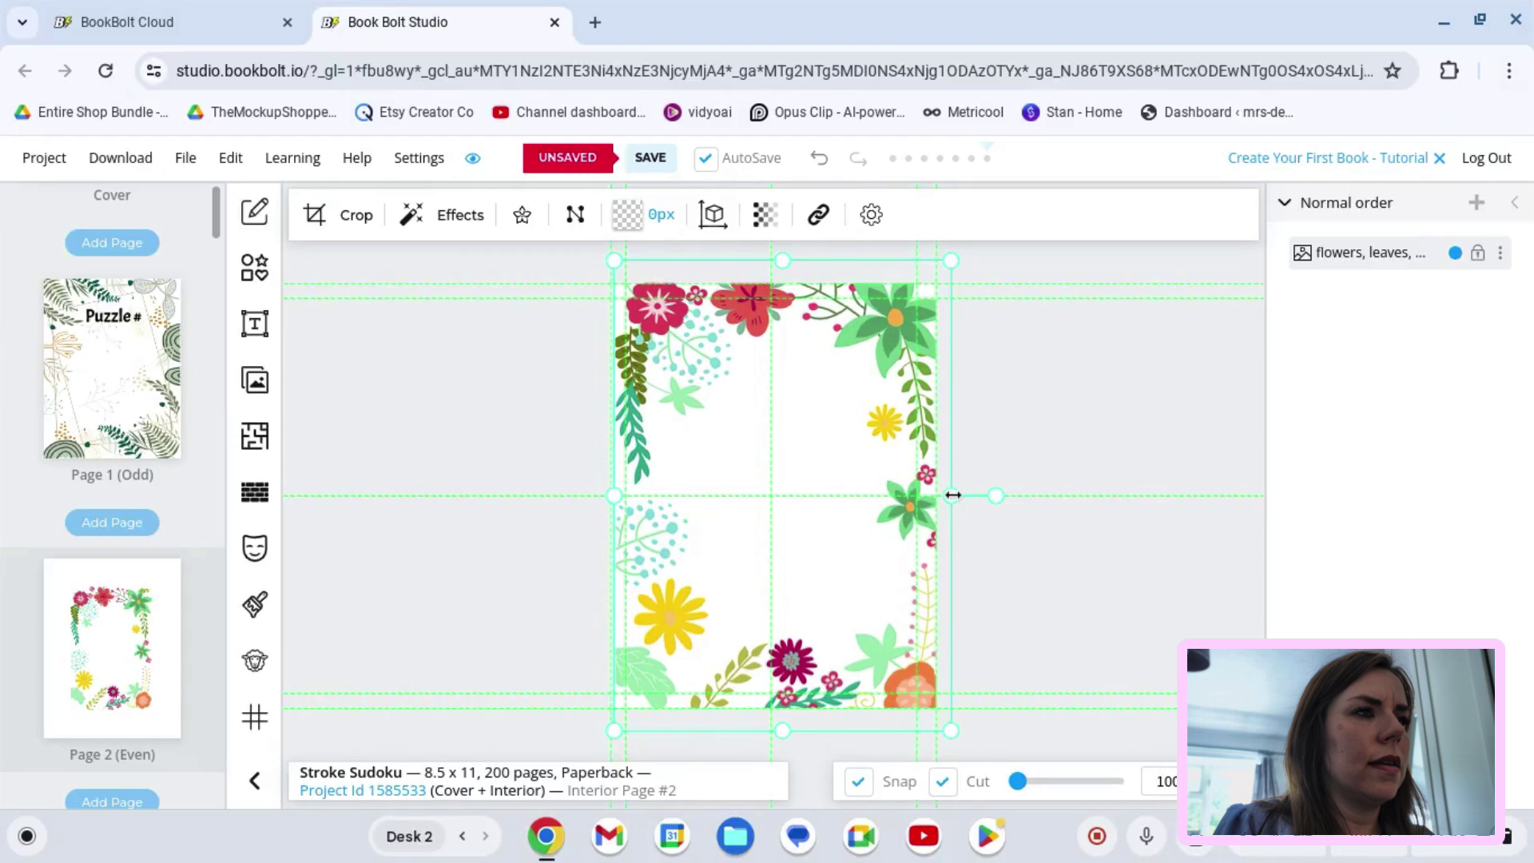
click(493, 534)
click(635, 497)
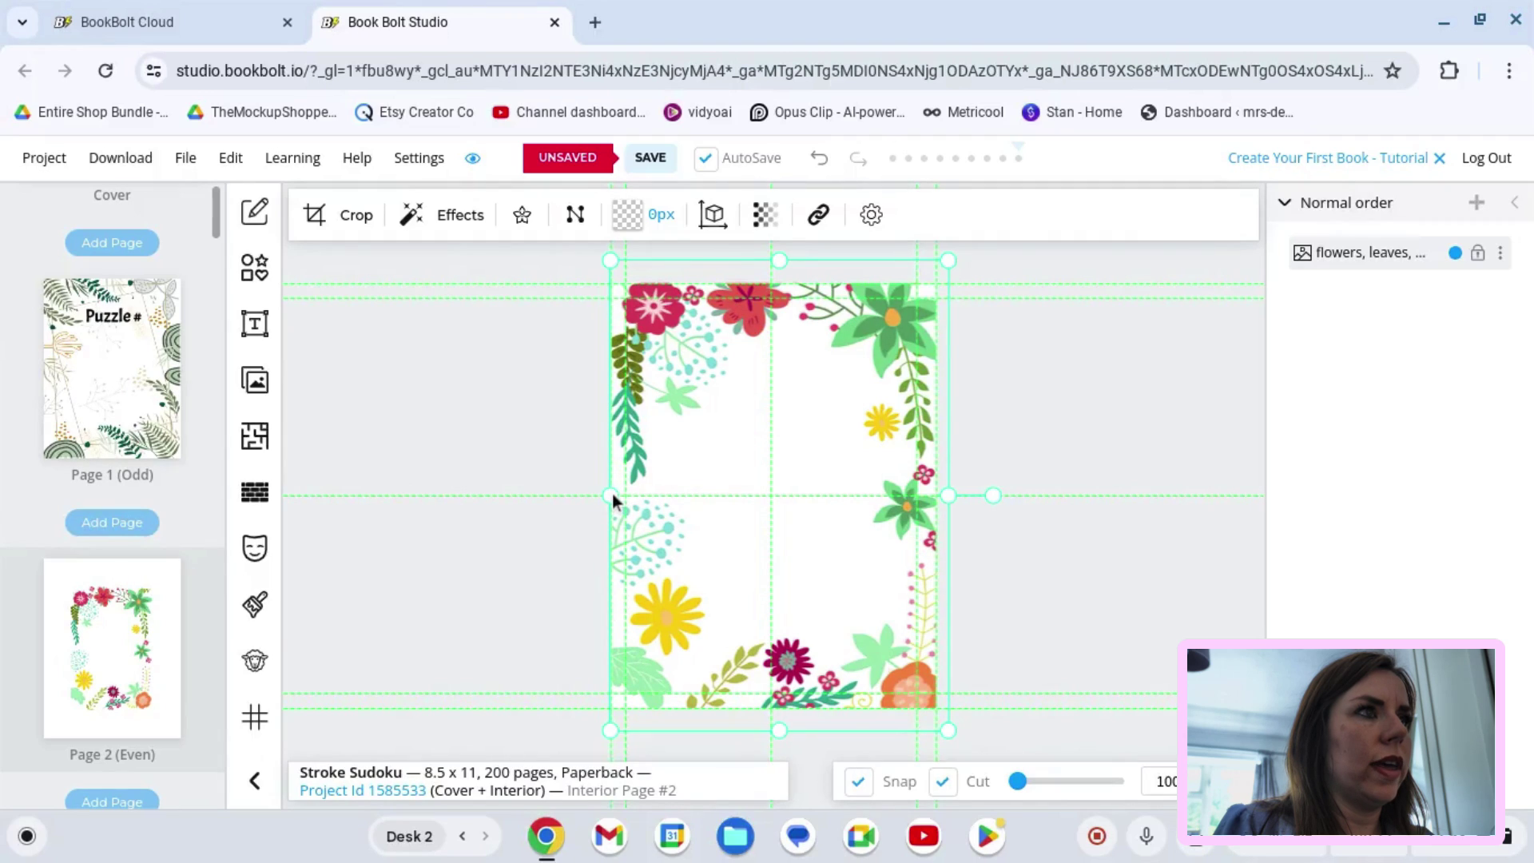
drag(611, 495, 609, 500)
click(558, 572)
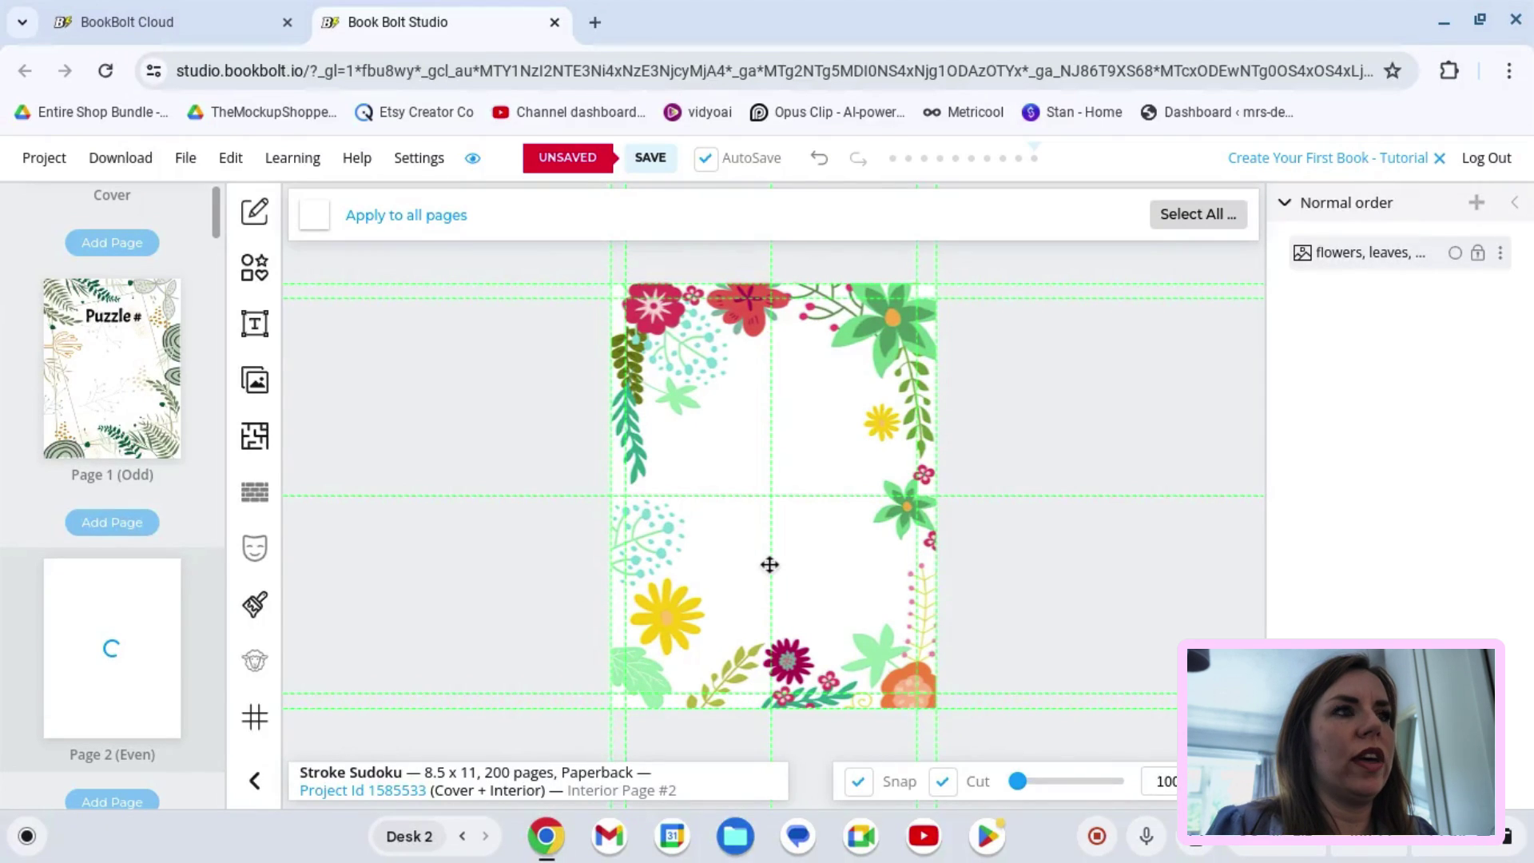
click(514, 639)
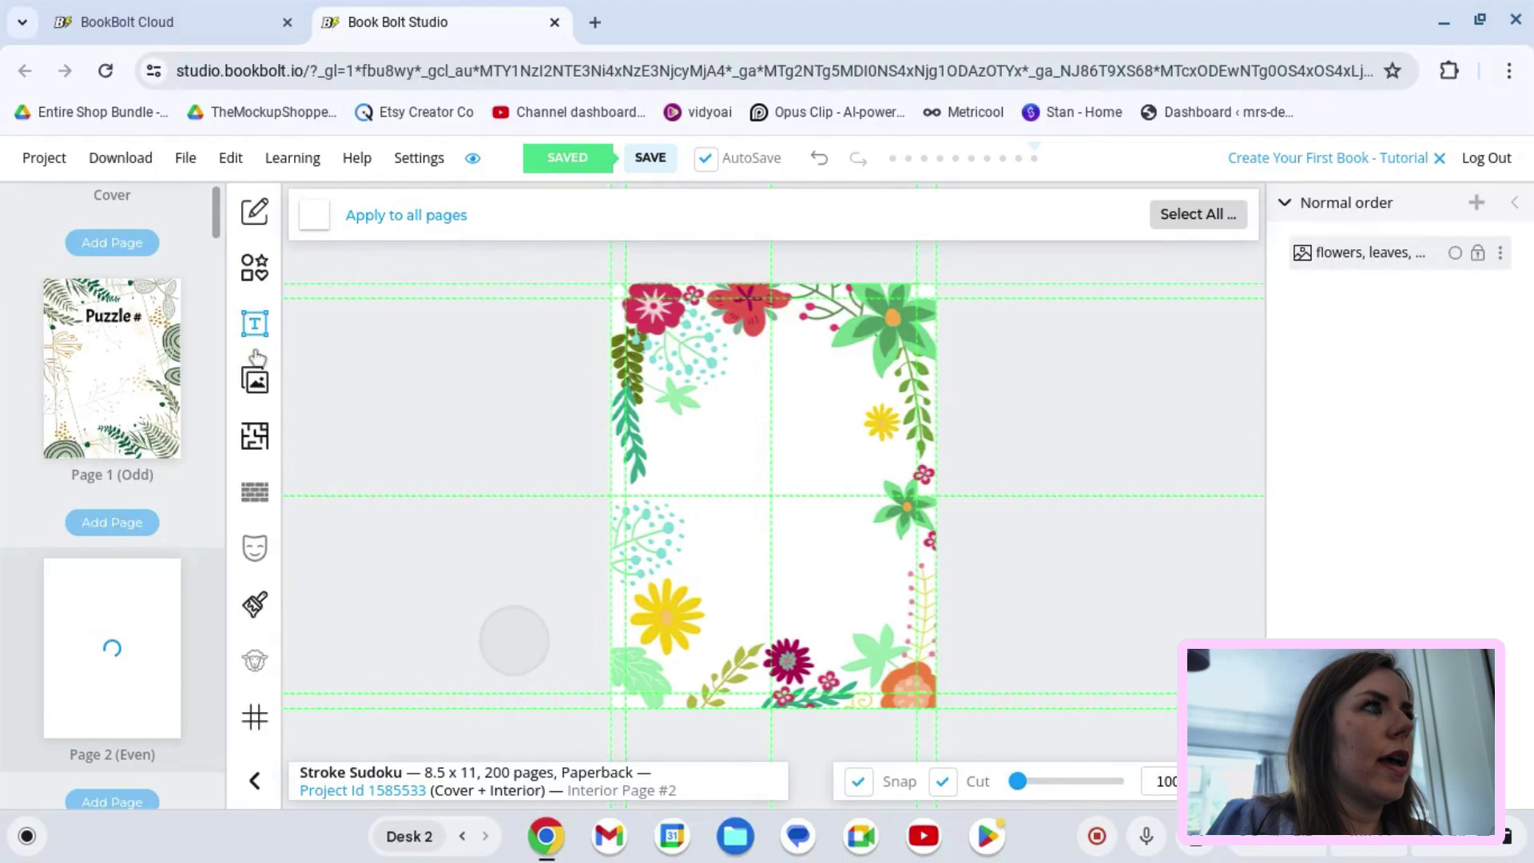
Step: Copy the "Puzzle #" heading from page 1 onto page 2
click(135, 334)
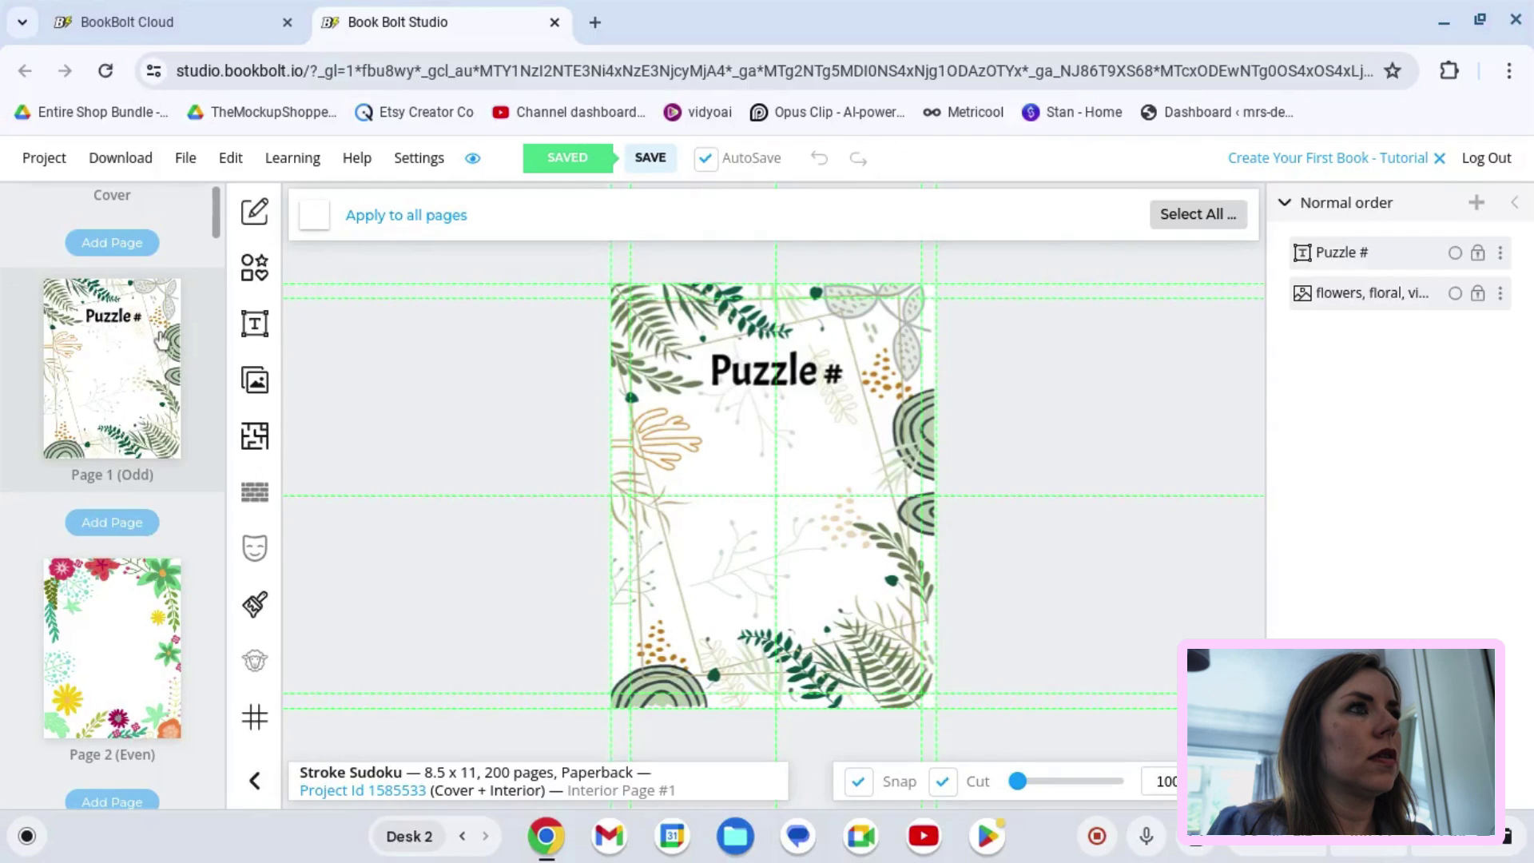
click(747, 373)
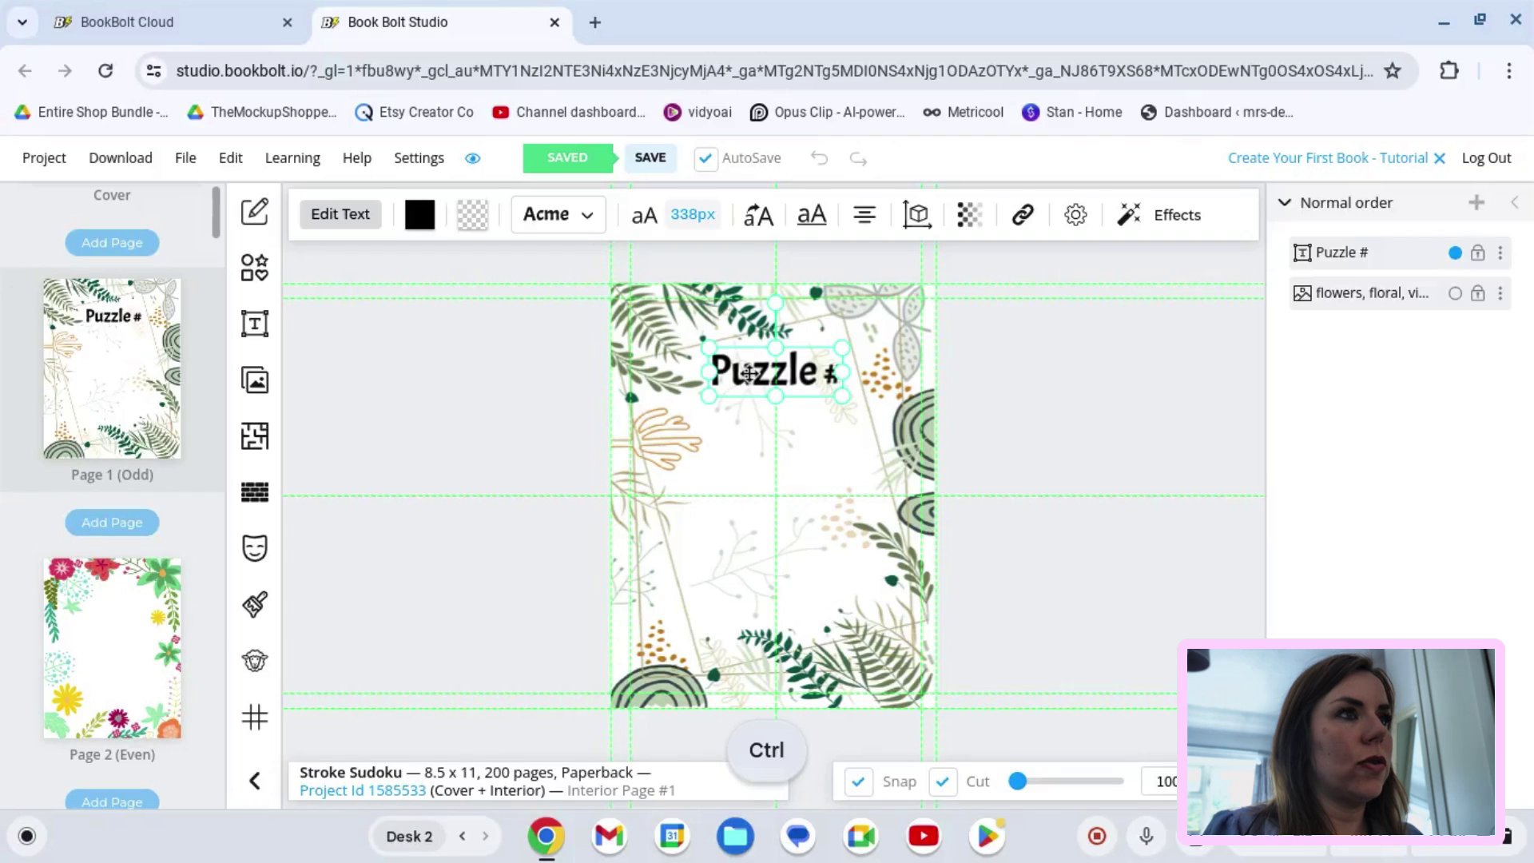
key(ctrl+c)
click(119, 631)
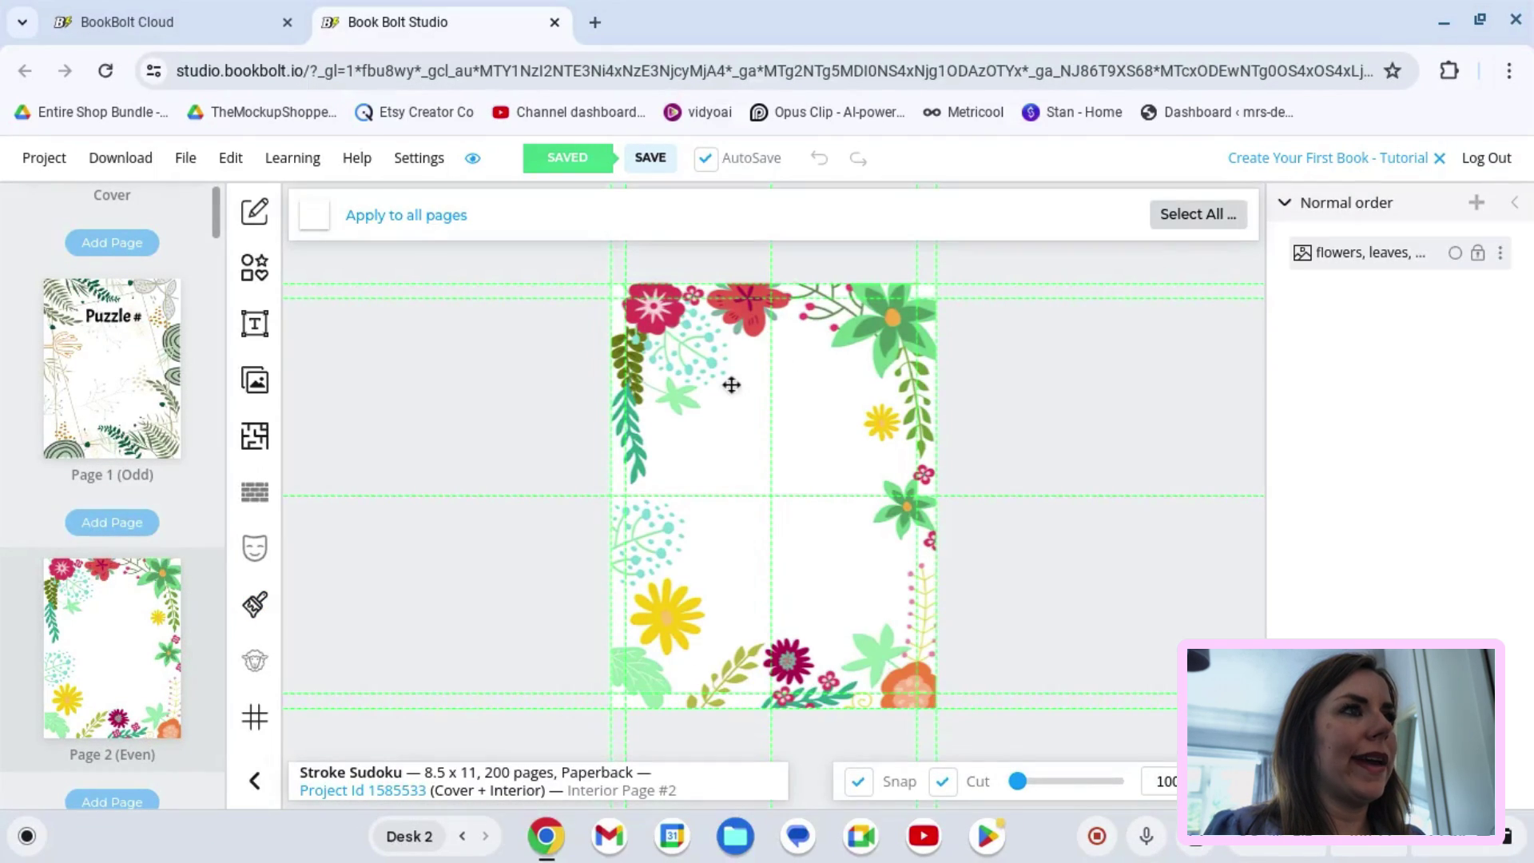
key(ctrl+v)
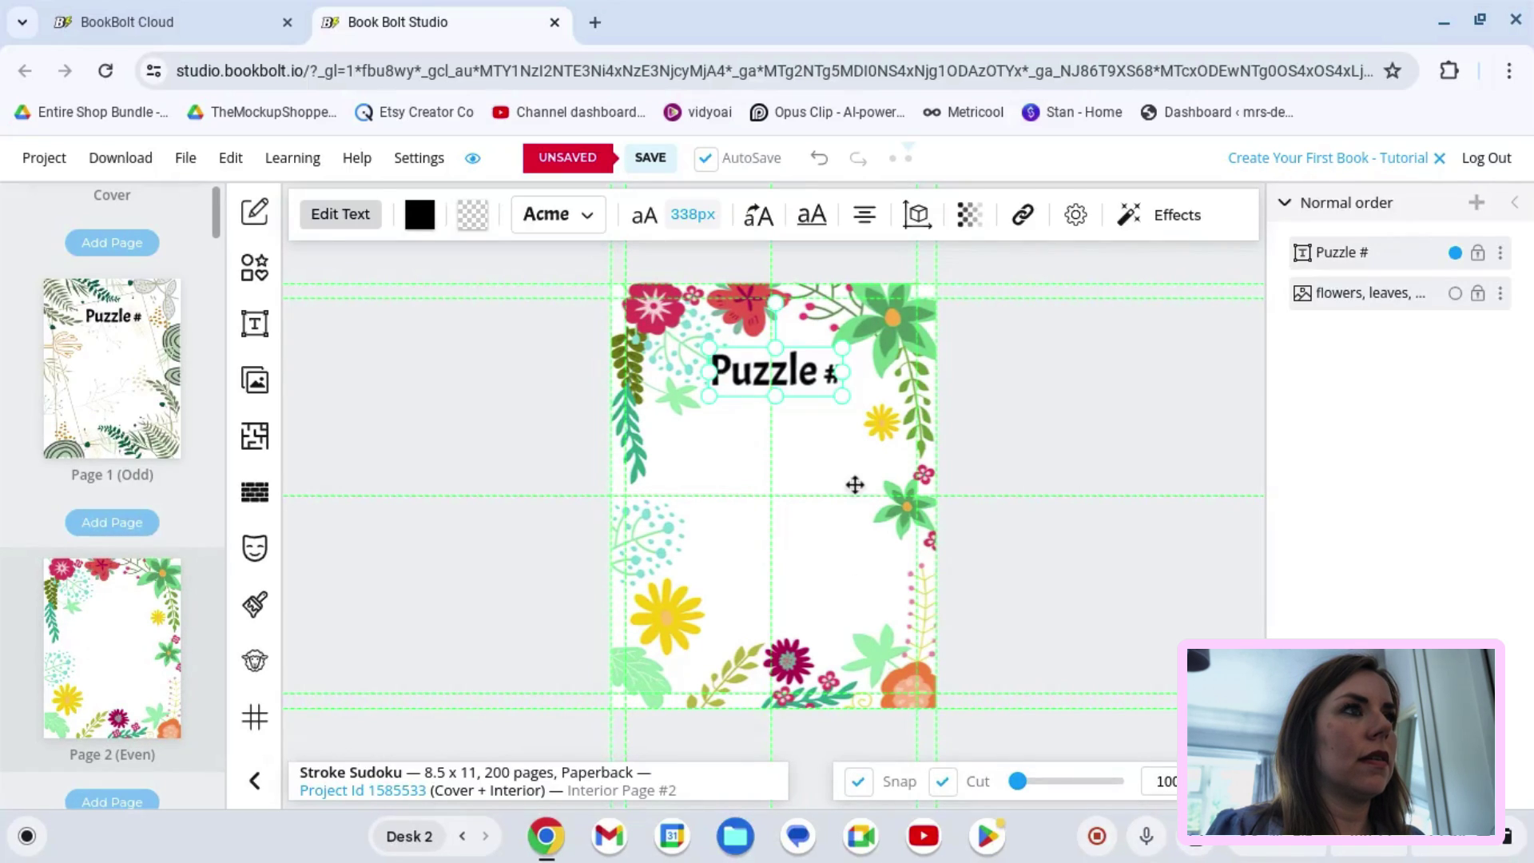
Step: Change the heading on page 2 to read "Solution #"
double_click(808, 377)
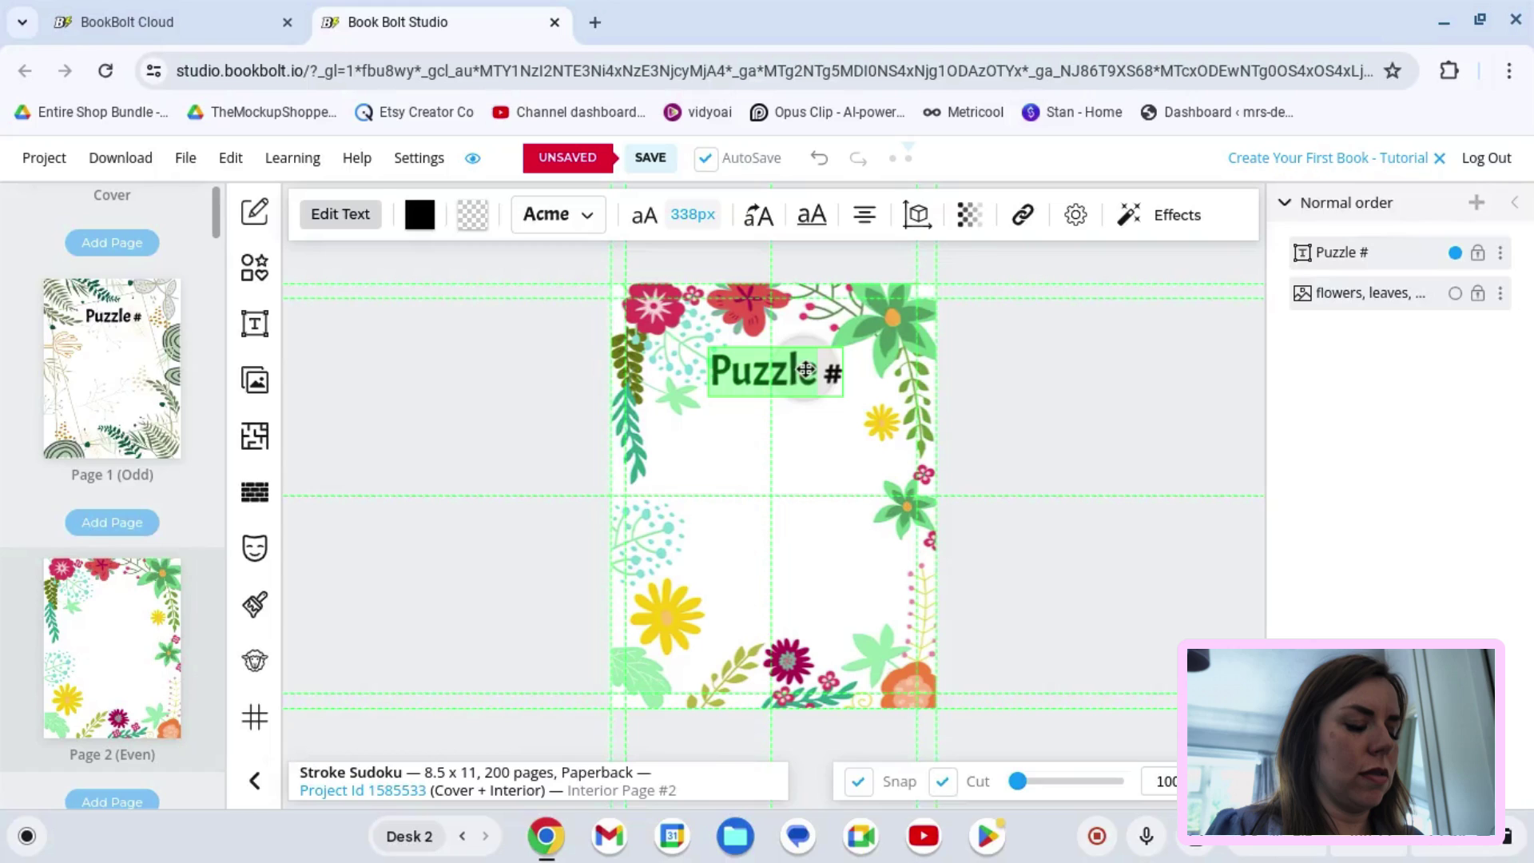
text(Sool)
key(BackSpace)
key(BackSpace)
text(luti)
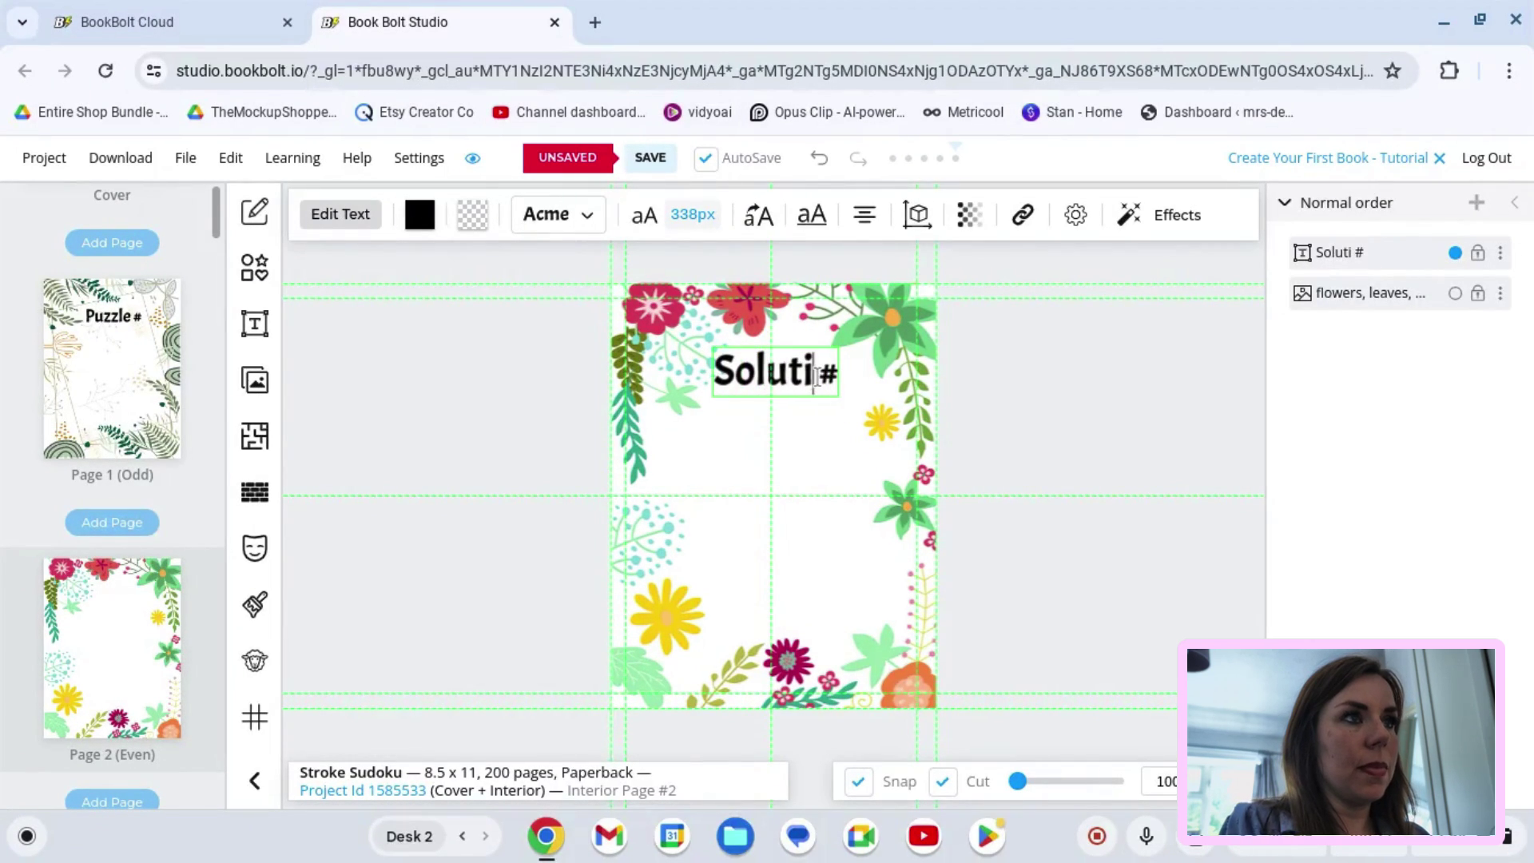
text(on)
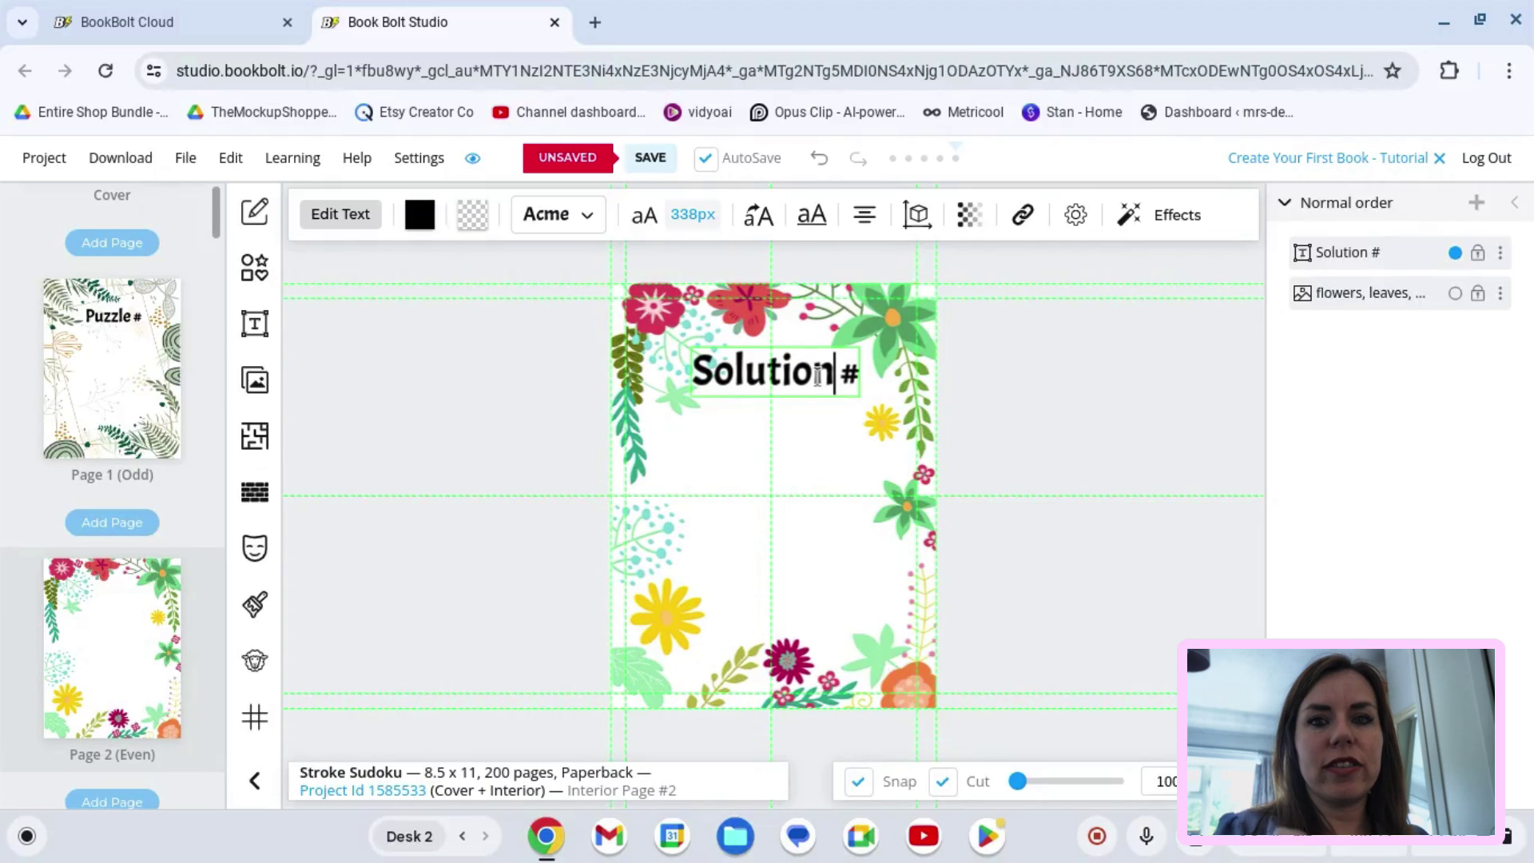
click(429, 400)
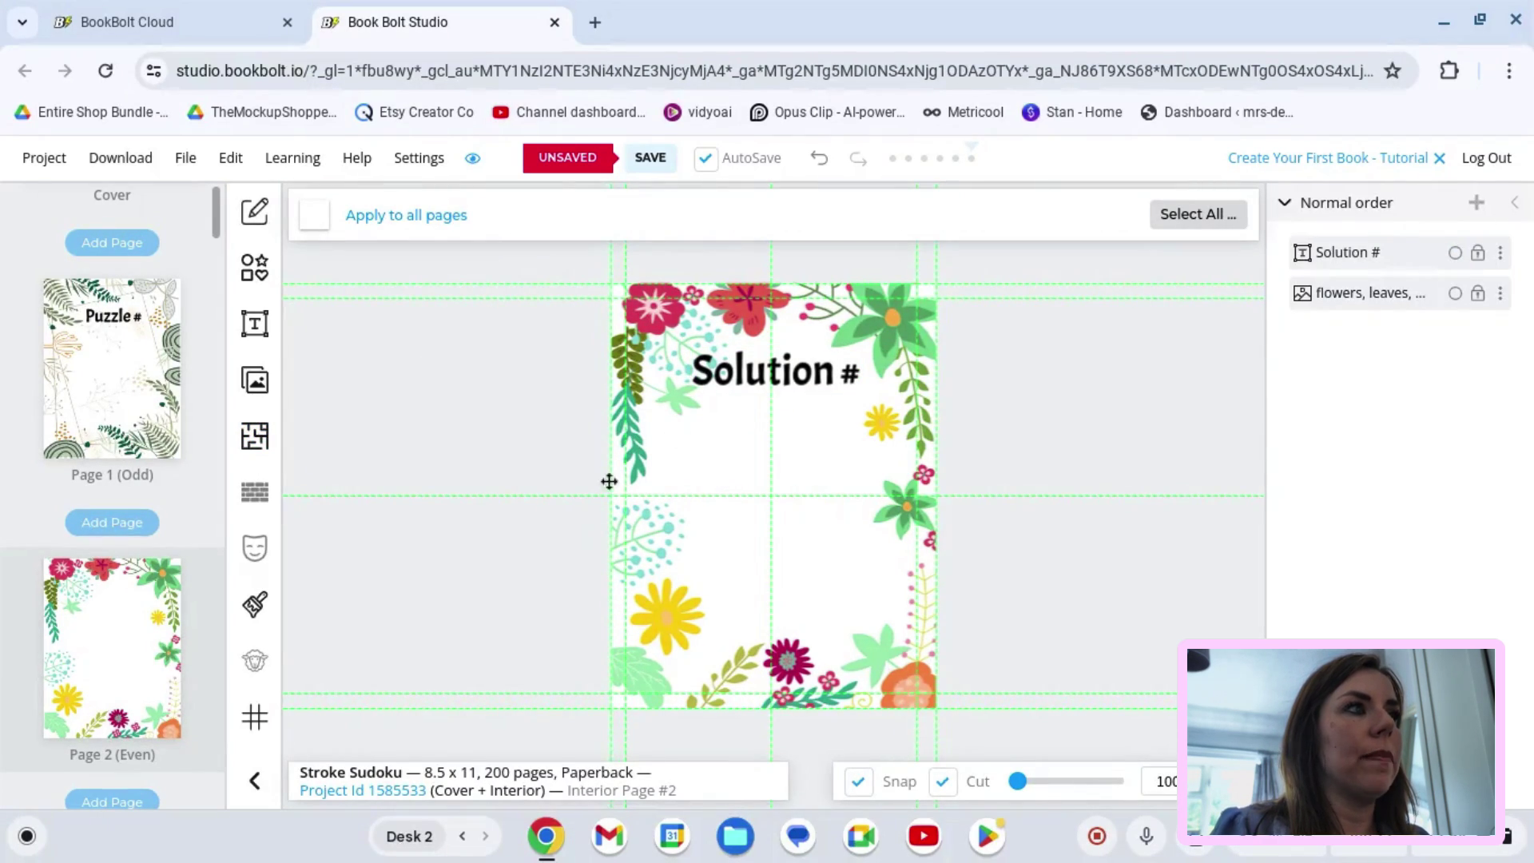
Step: Clone page 2 onto all even pages by rule, replacing their existing content
right_click(138, 665)
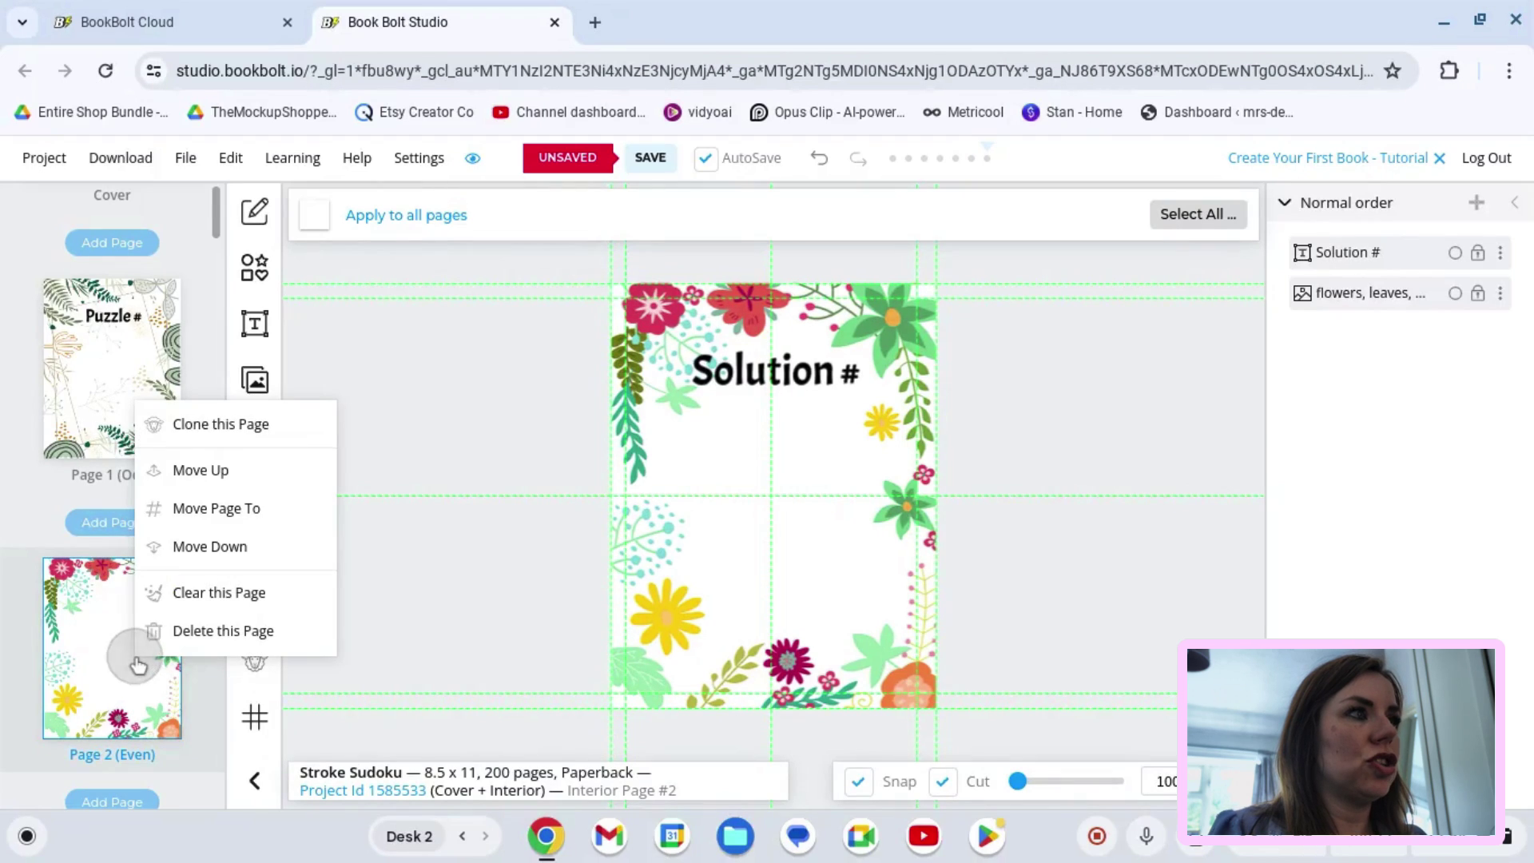
click(253, 605)
click(207, 424)
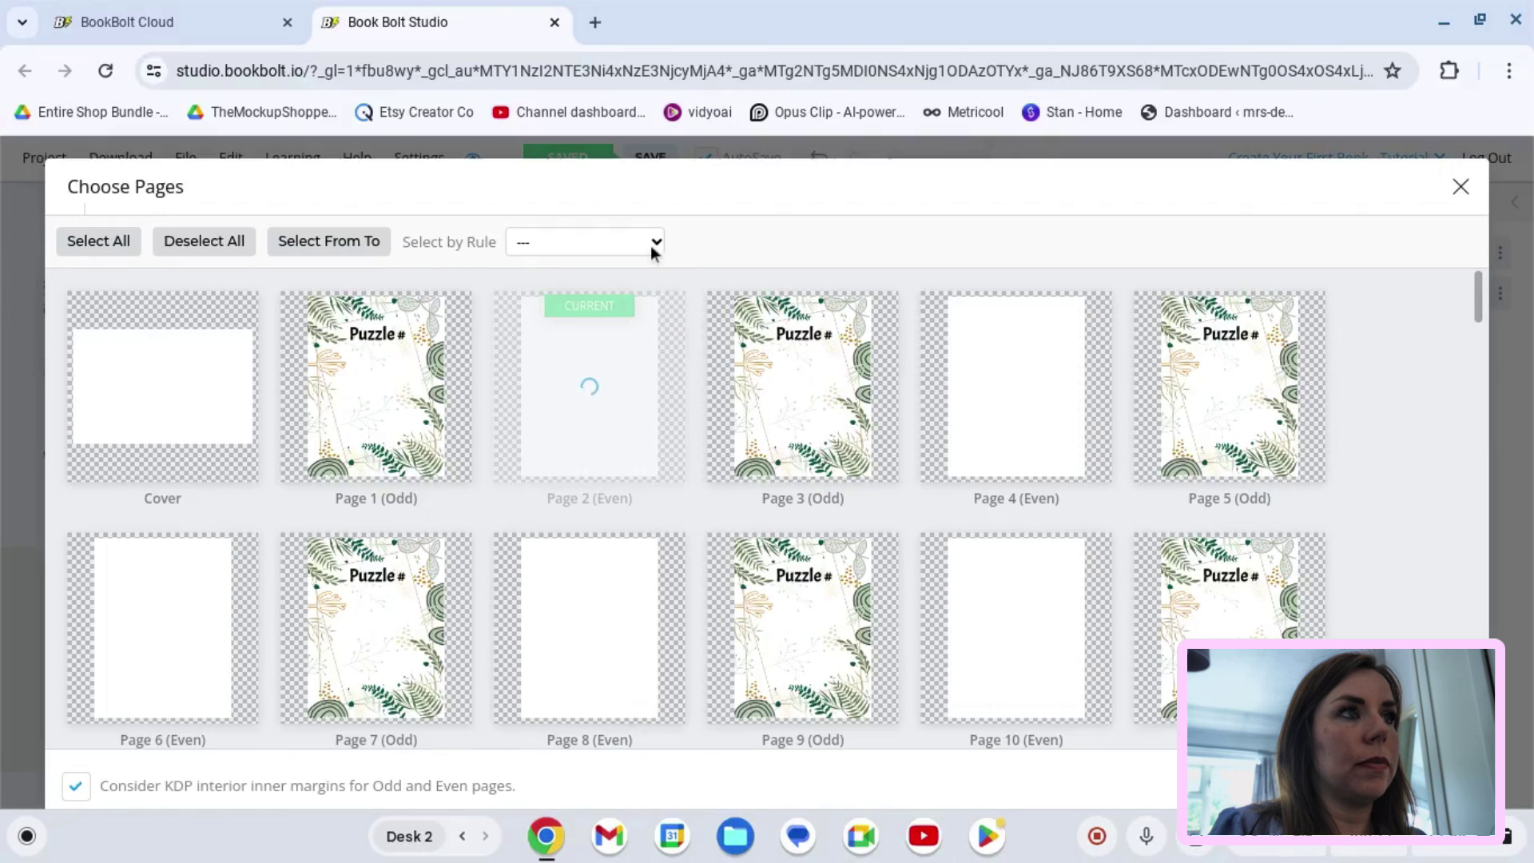
click(656, 242)
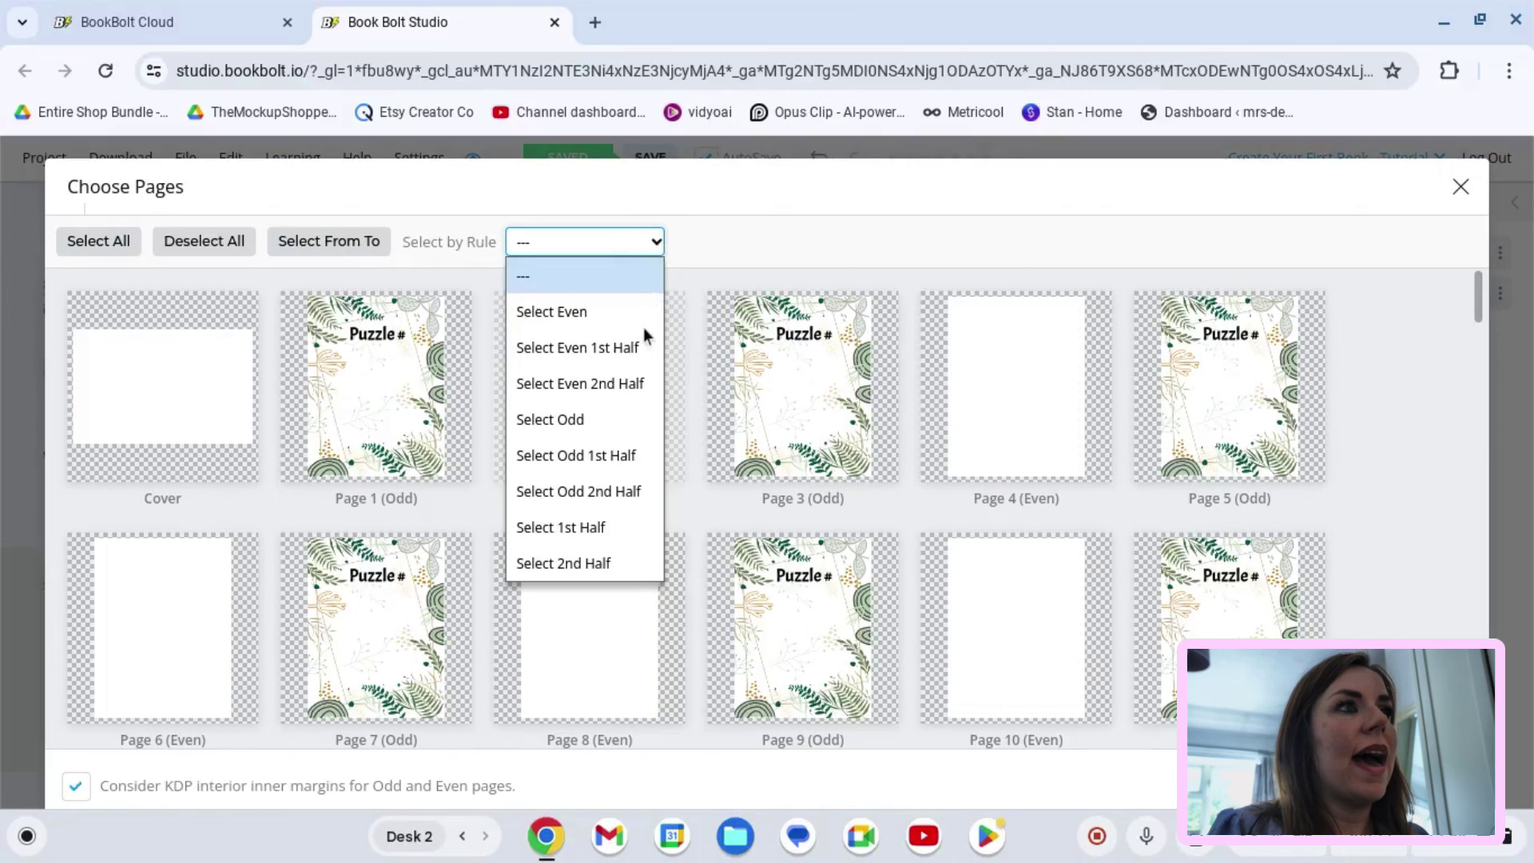
click(567, 310)
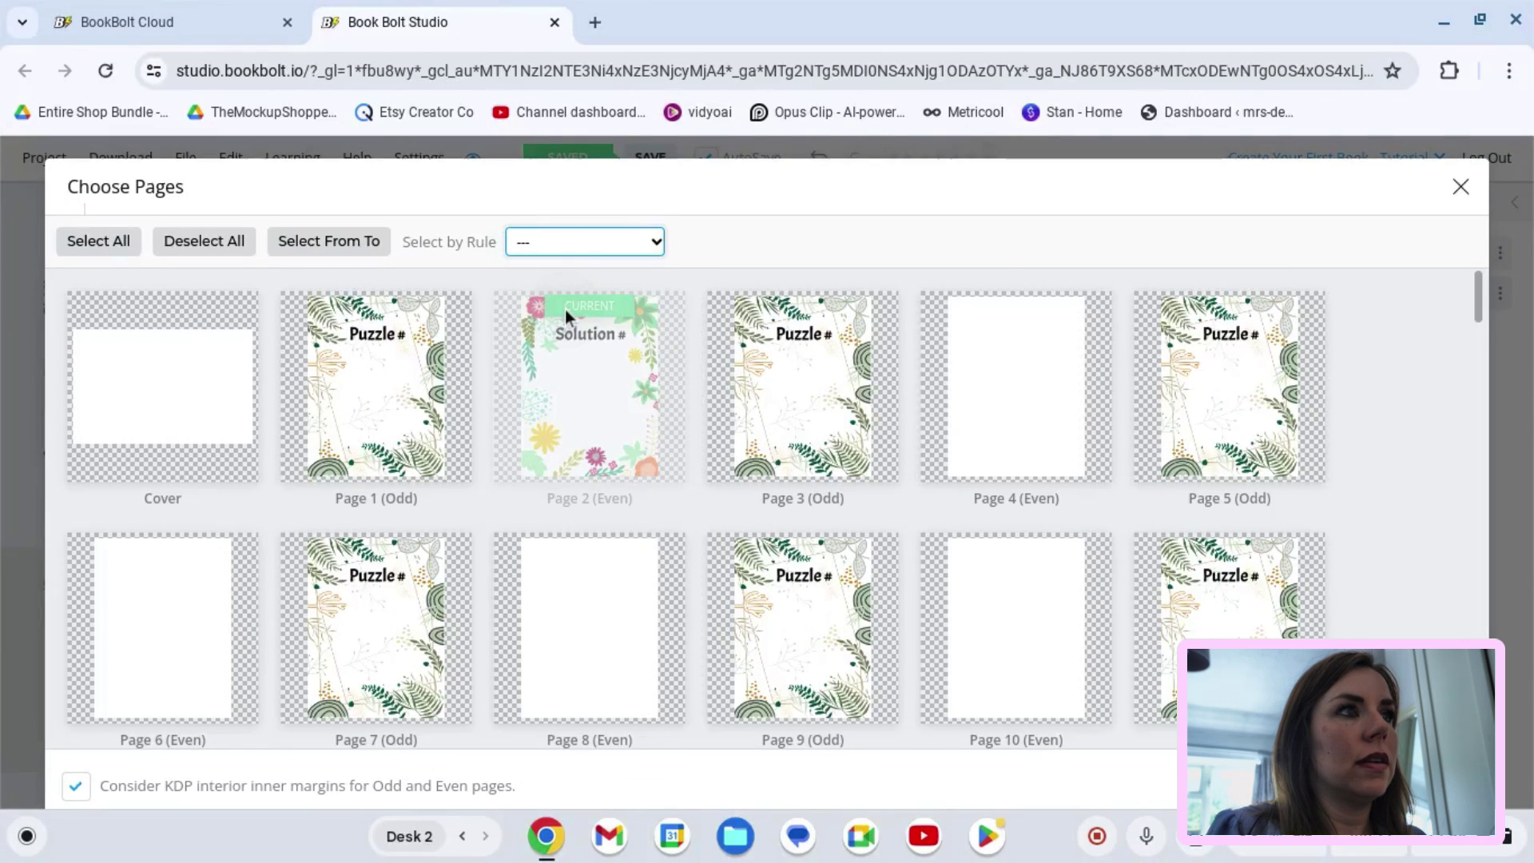
click(1410, 785)
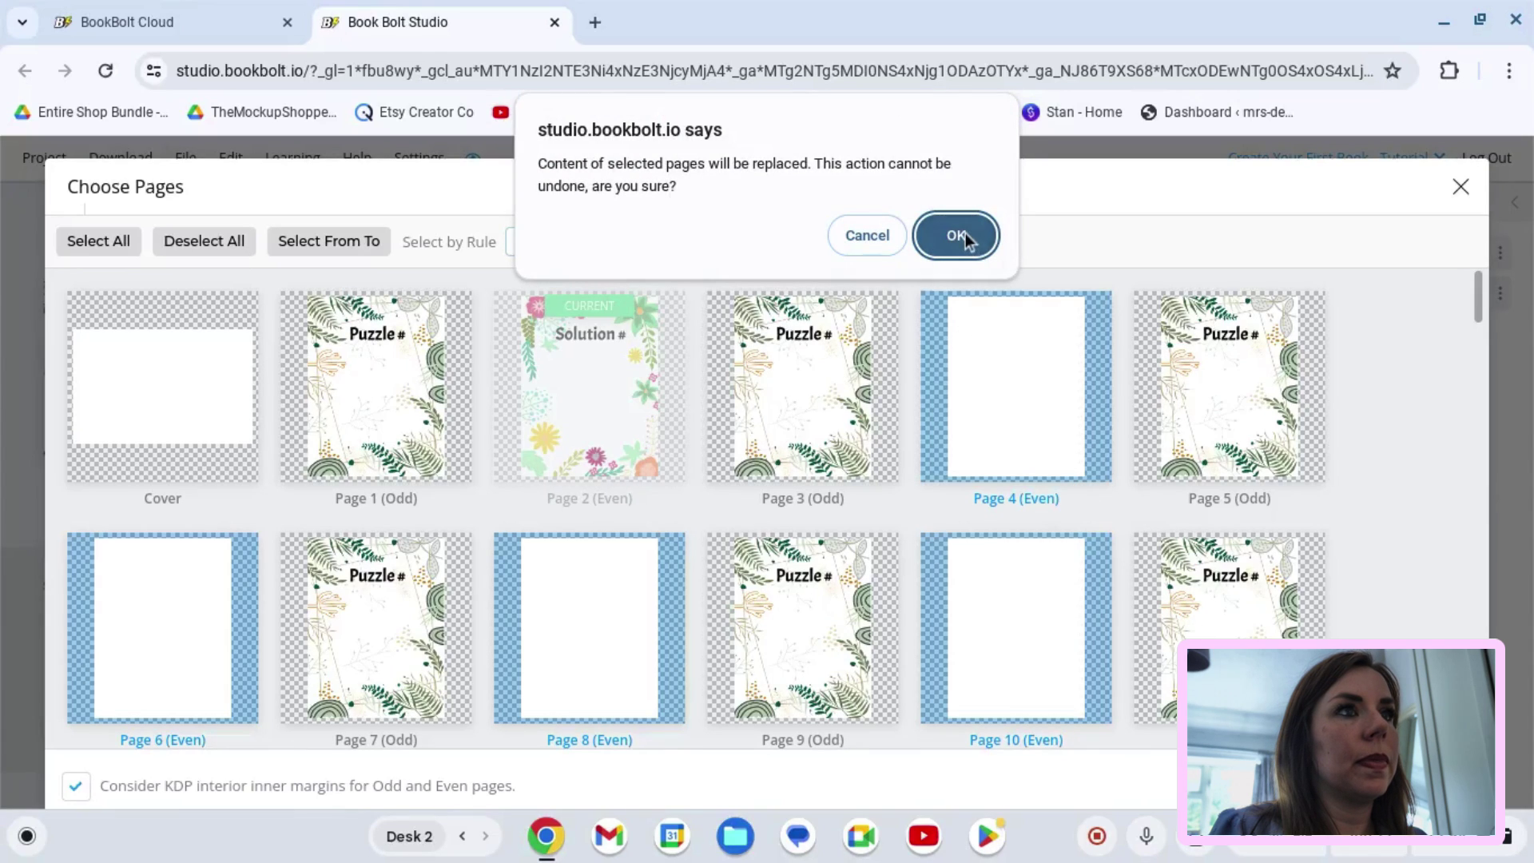
click(958, 236)
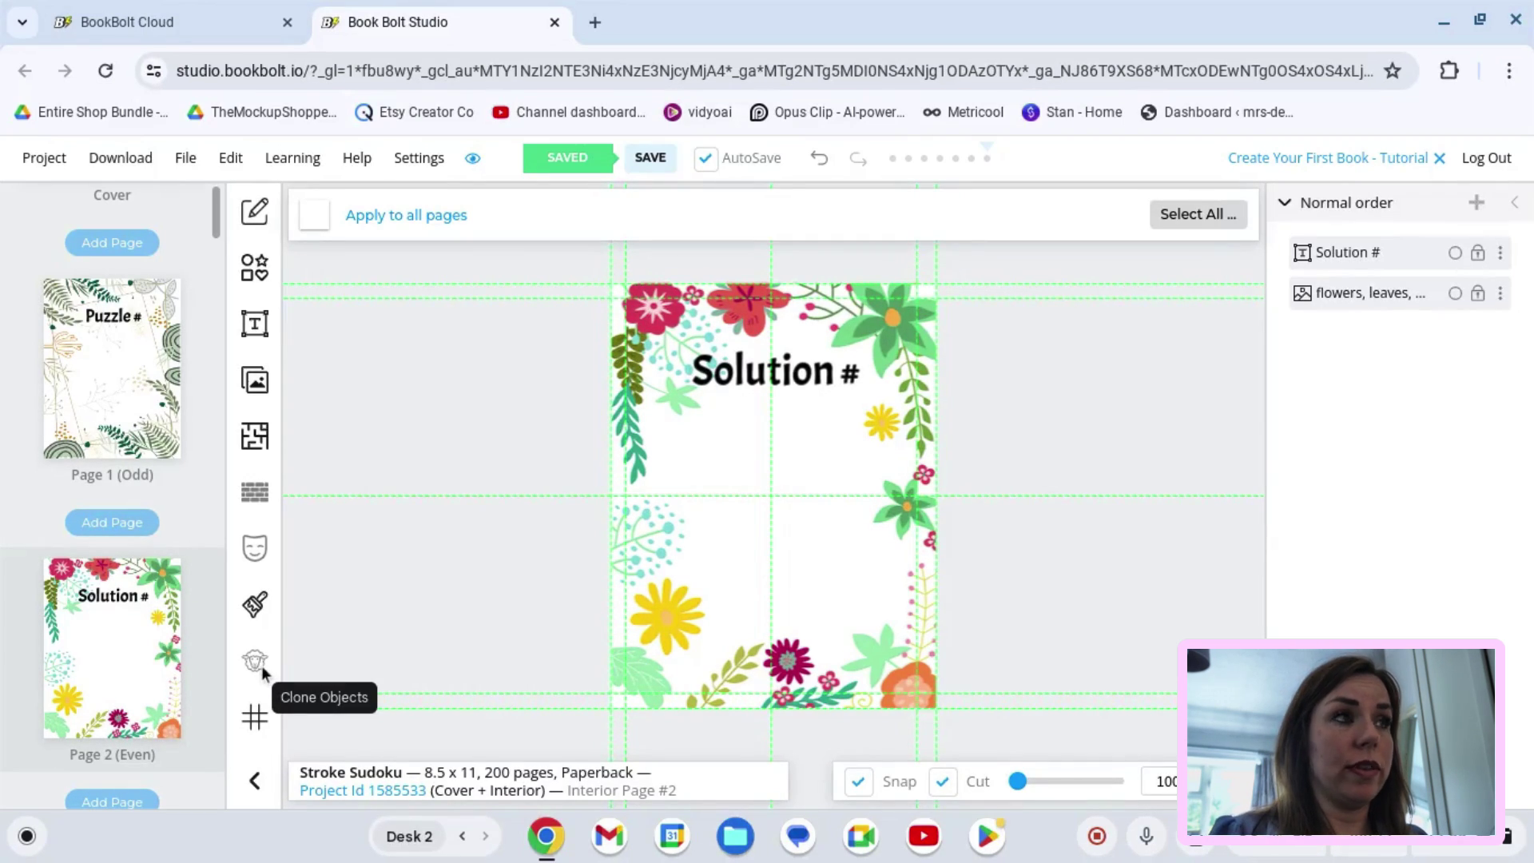
Step: Choose the Sudoku puzzle template from the Interior Templates Library
click(256, 448)
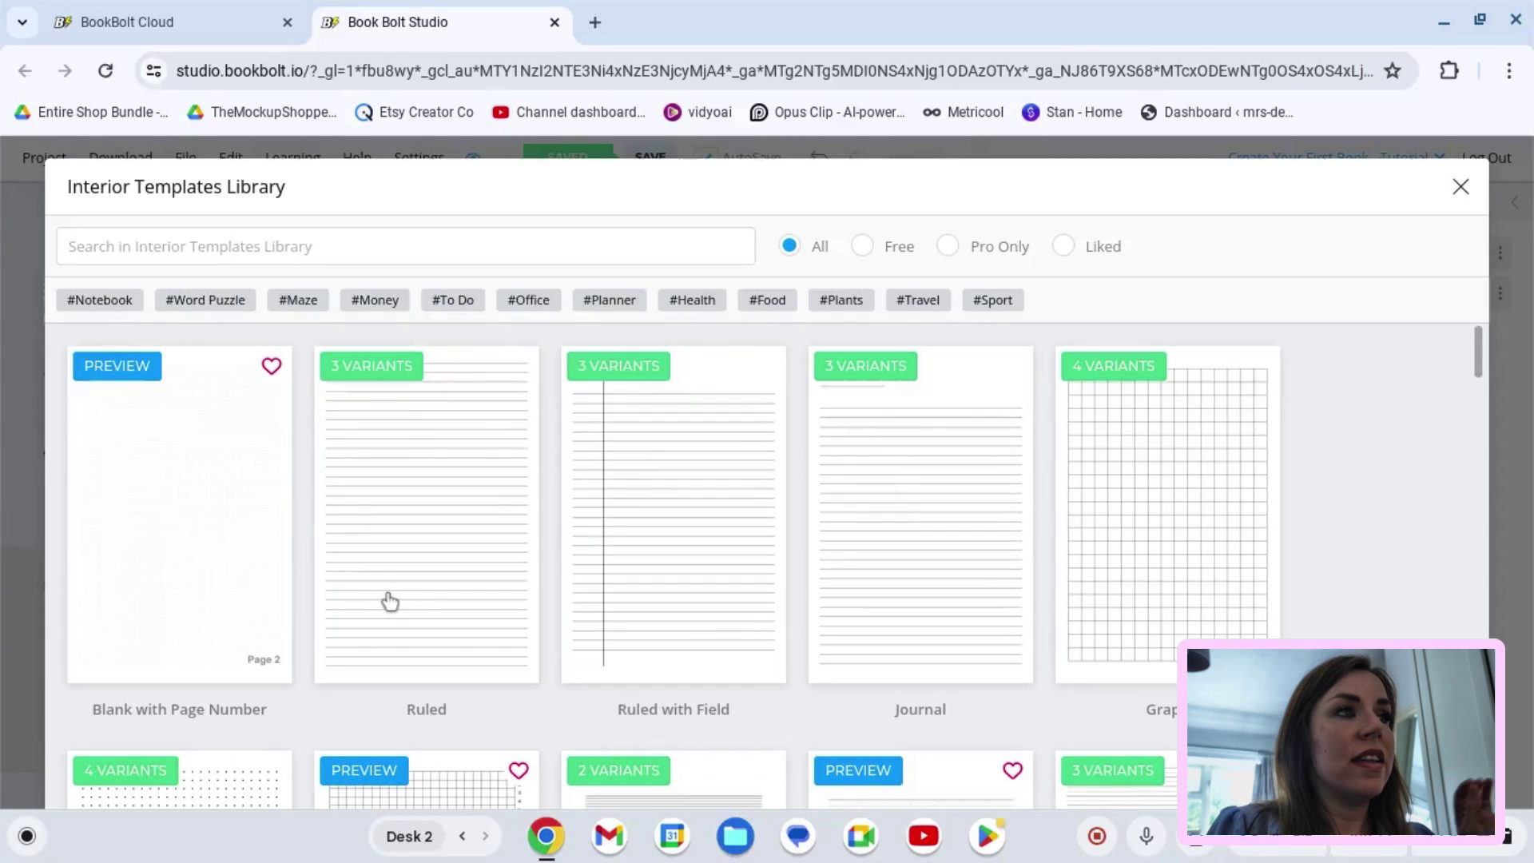
scroll(472, 641, down, 1)
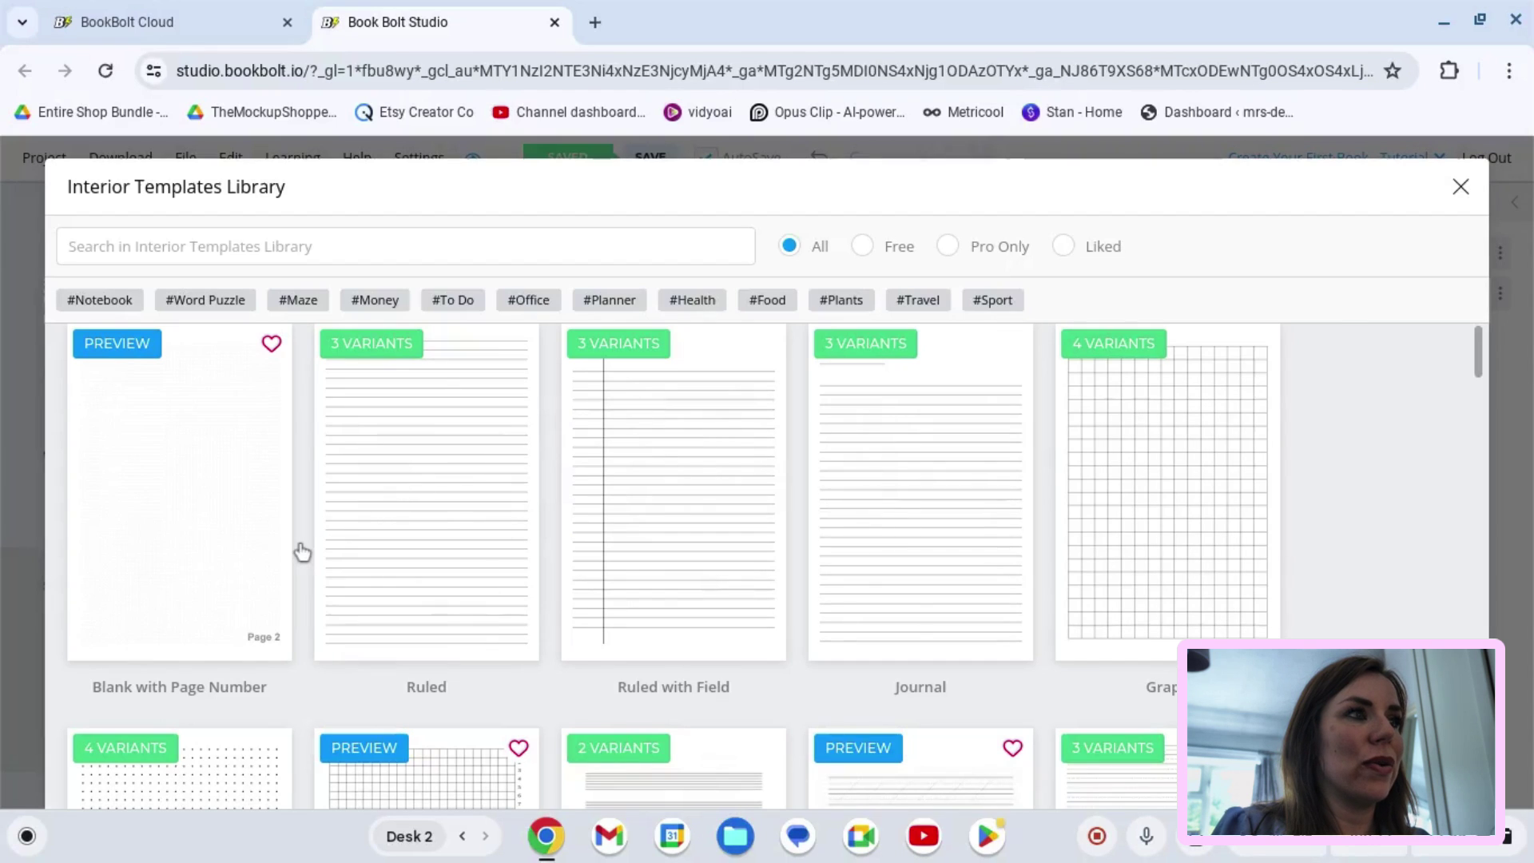
scroll(644, 578, down, 3)
scroll(645, 577, down, 10)
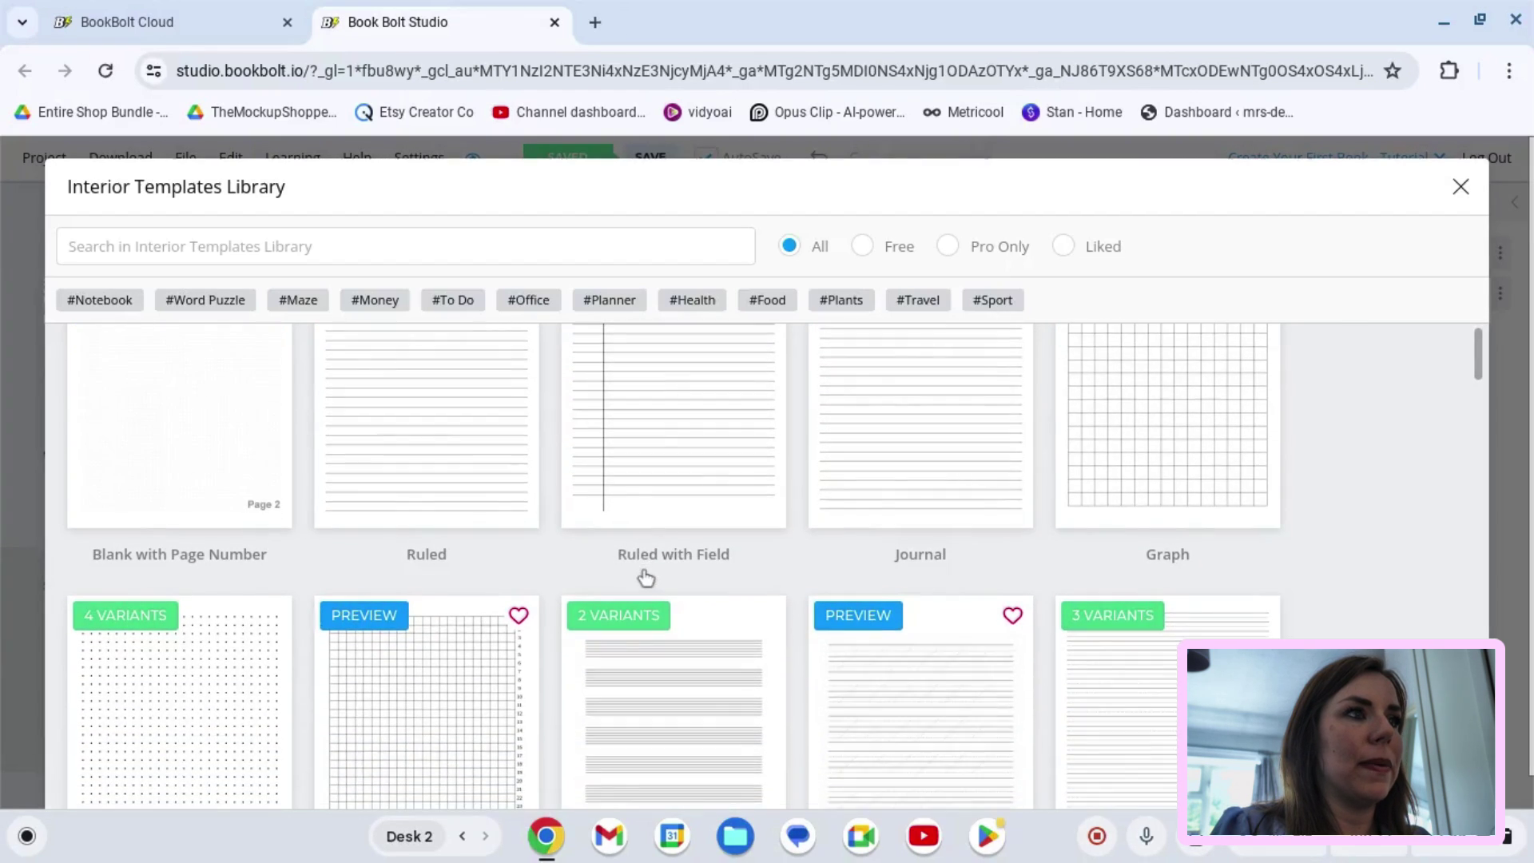
scroll(640, 576, down, 10)
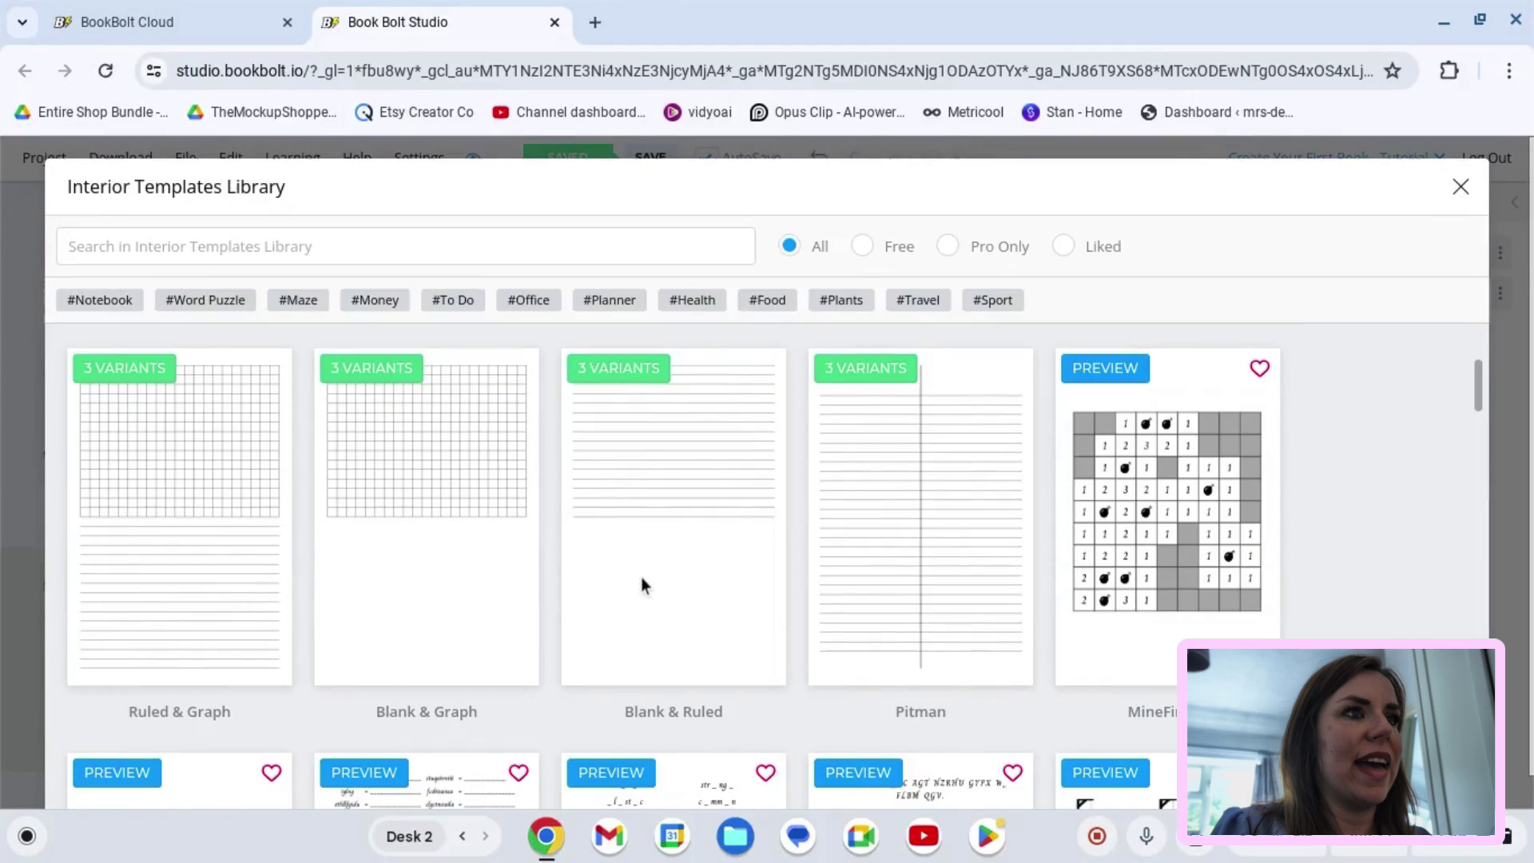
scroll(803, 567, down, 2)
scroll(727, 585, down, 8)
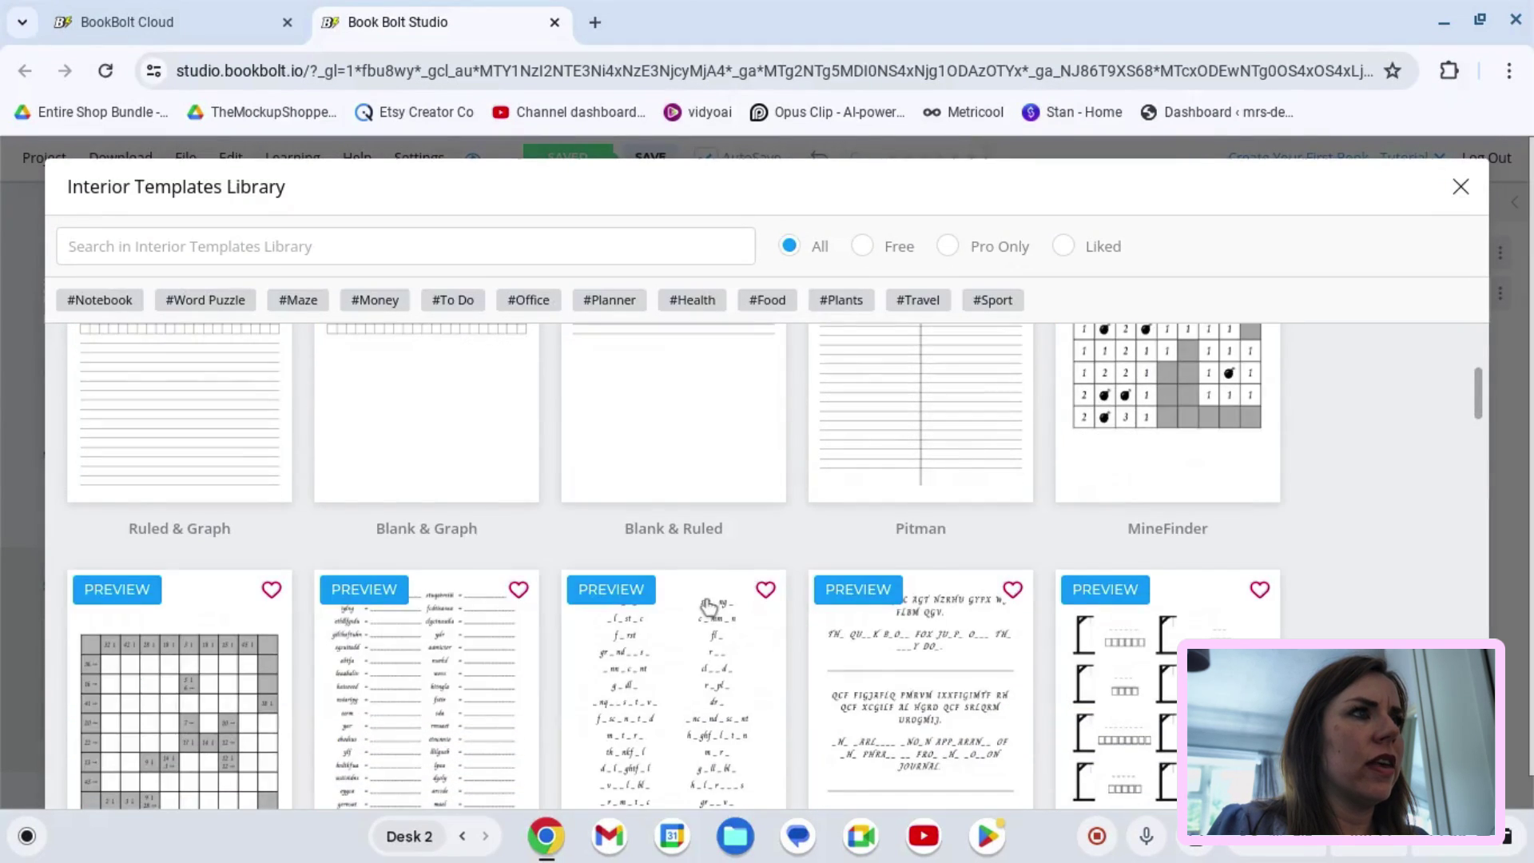
scroll(705, 611, down, 8)
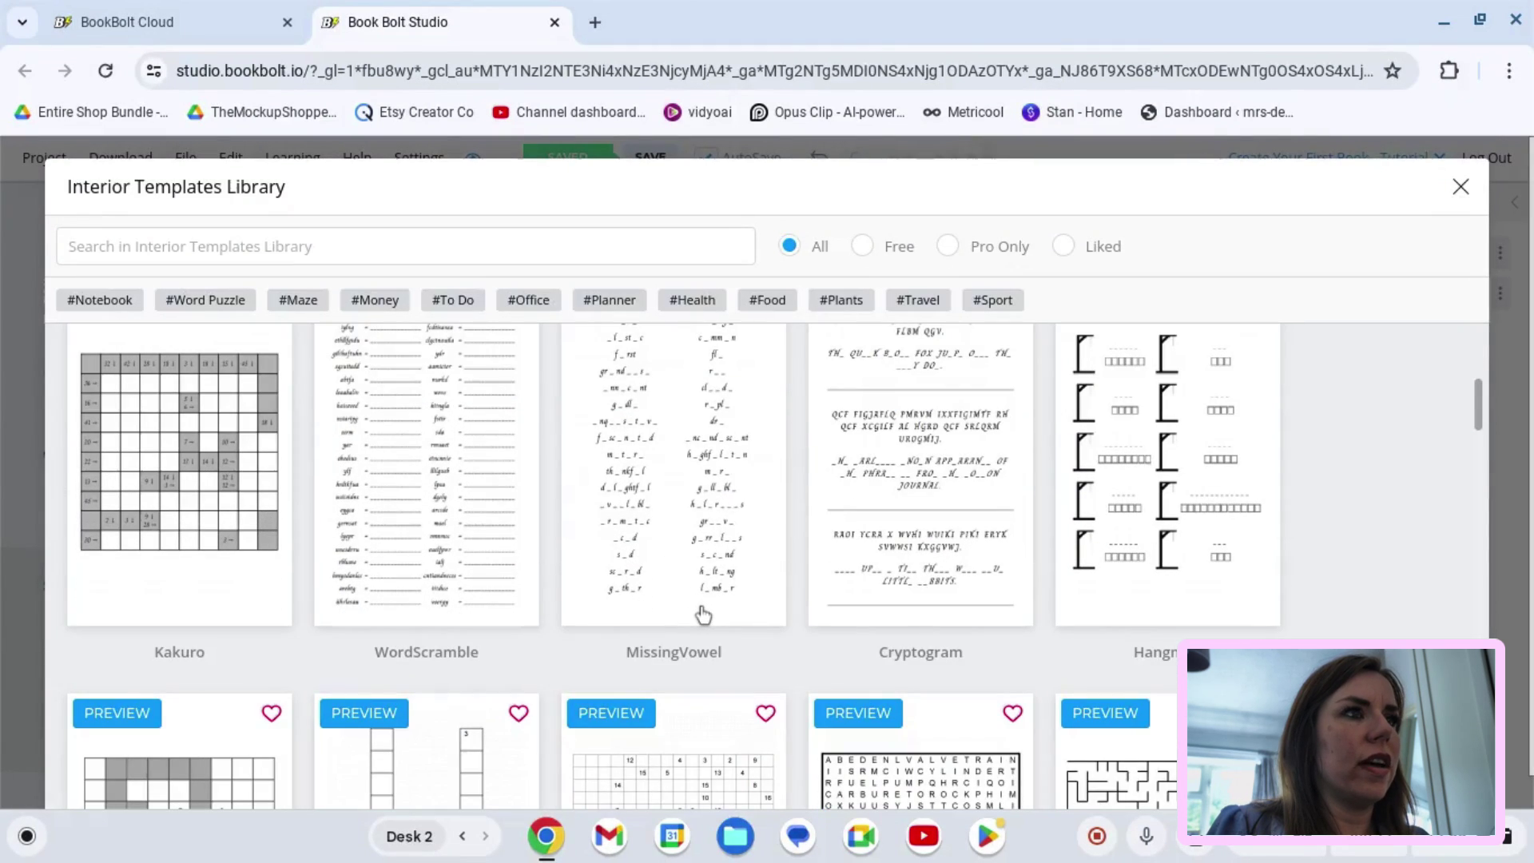
scroll(699, 611, down, 7)
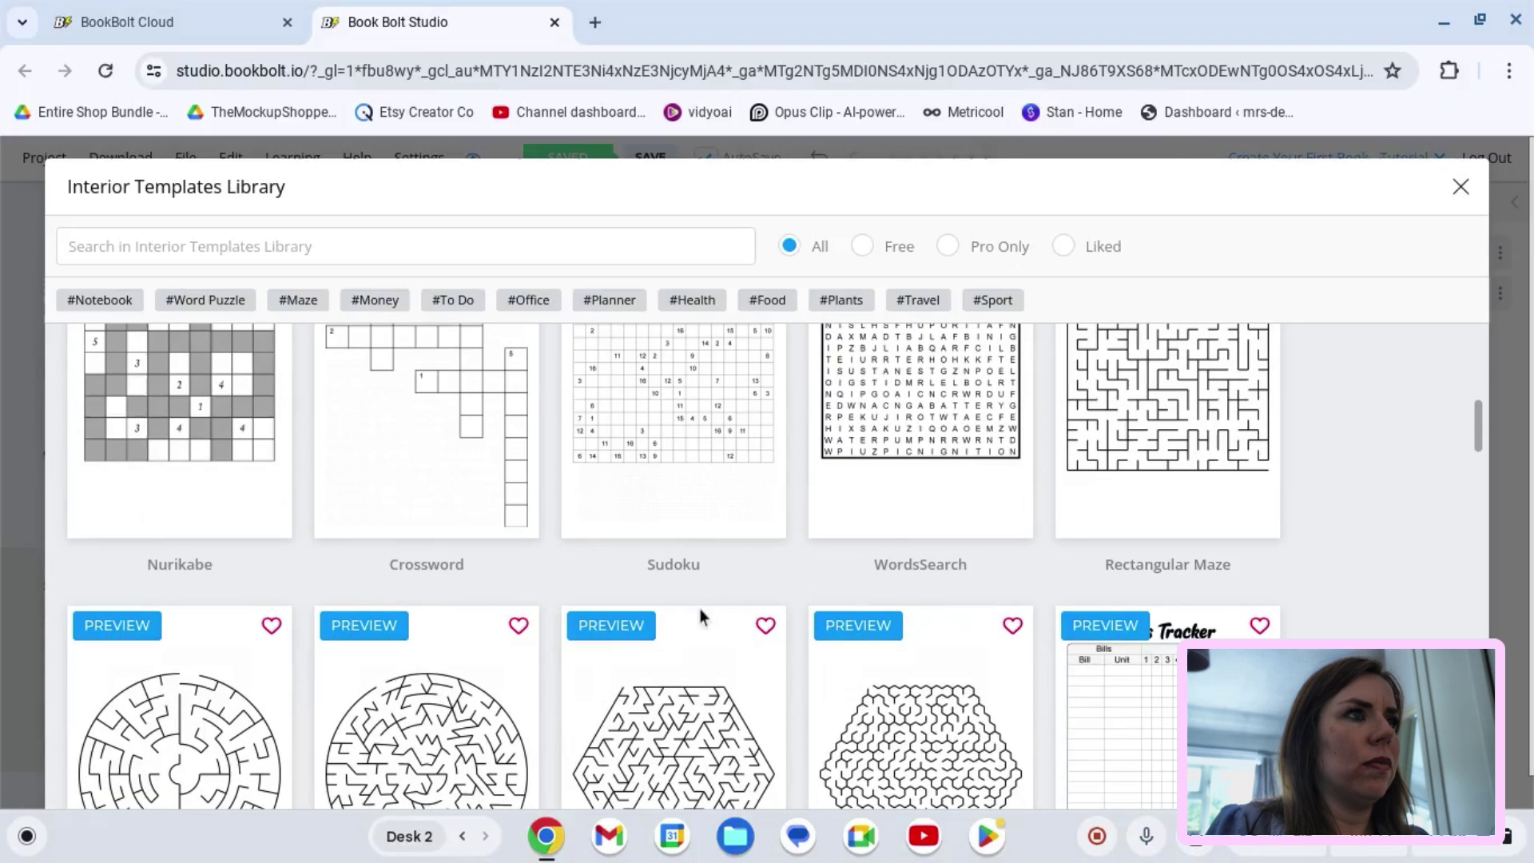
scroll(658, 682, down, 1)
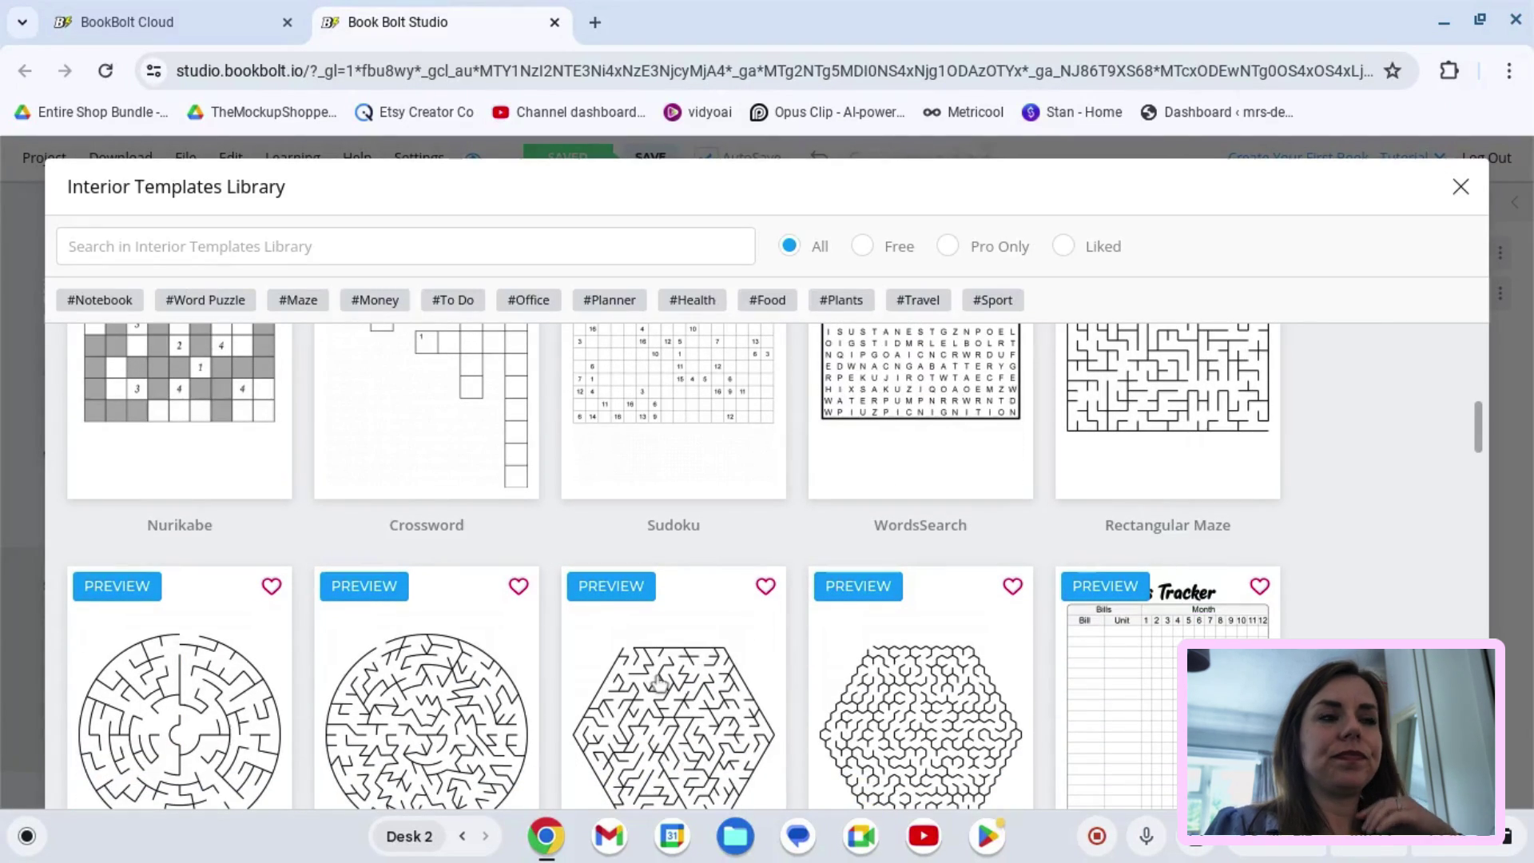
scroll(705, 595, up, 3)
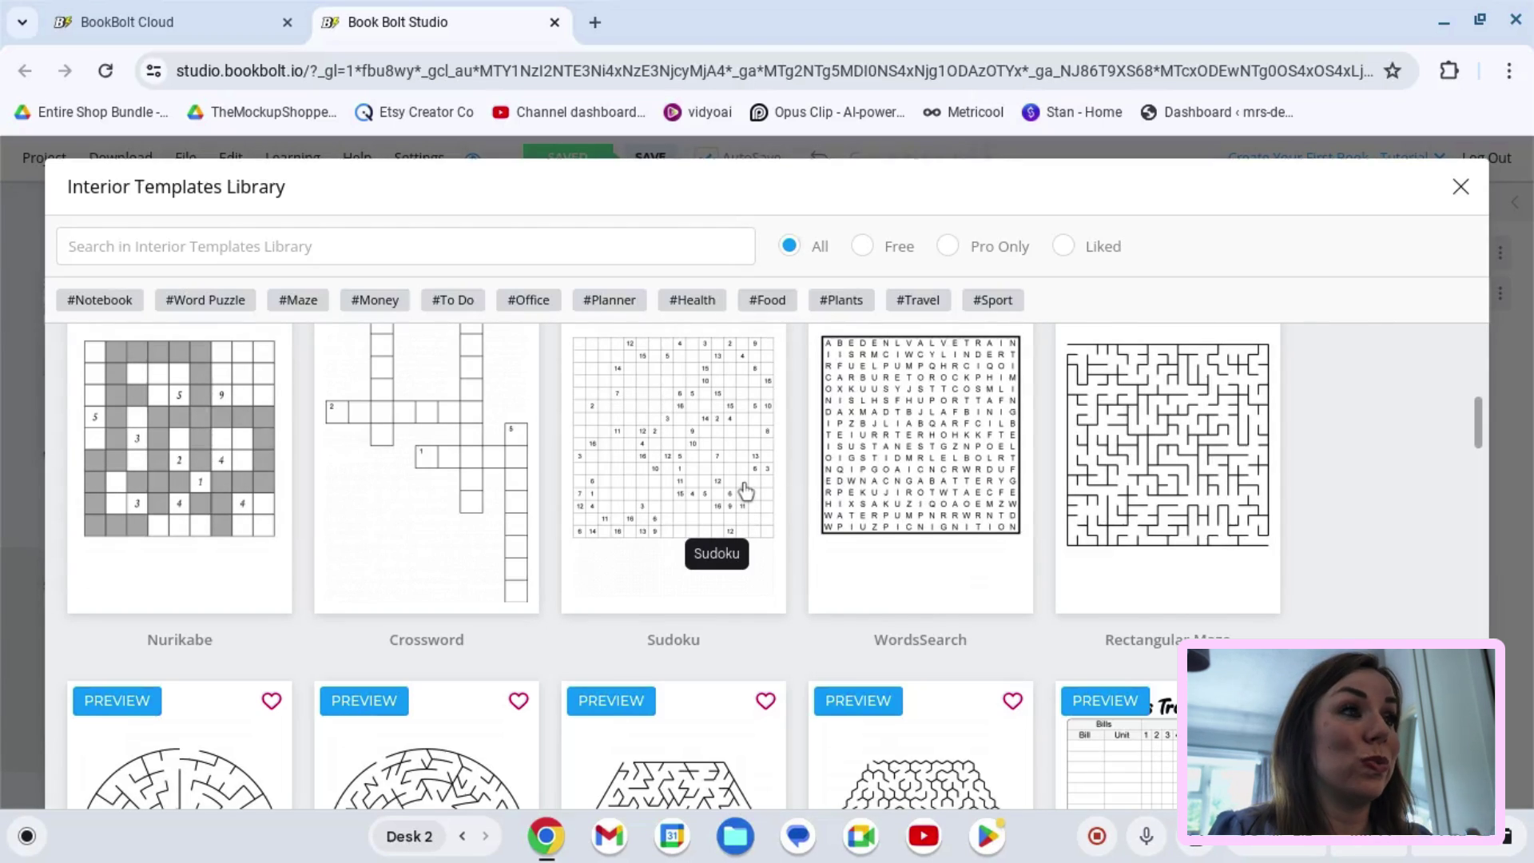
click(648, 527)
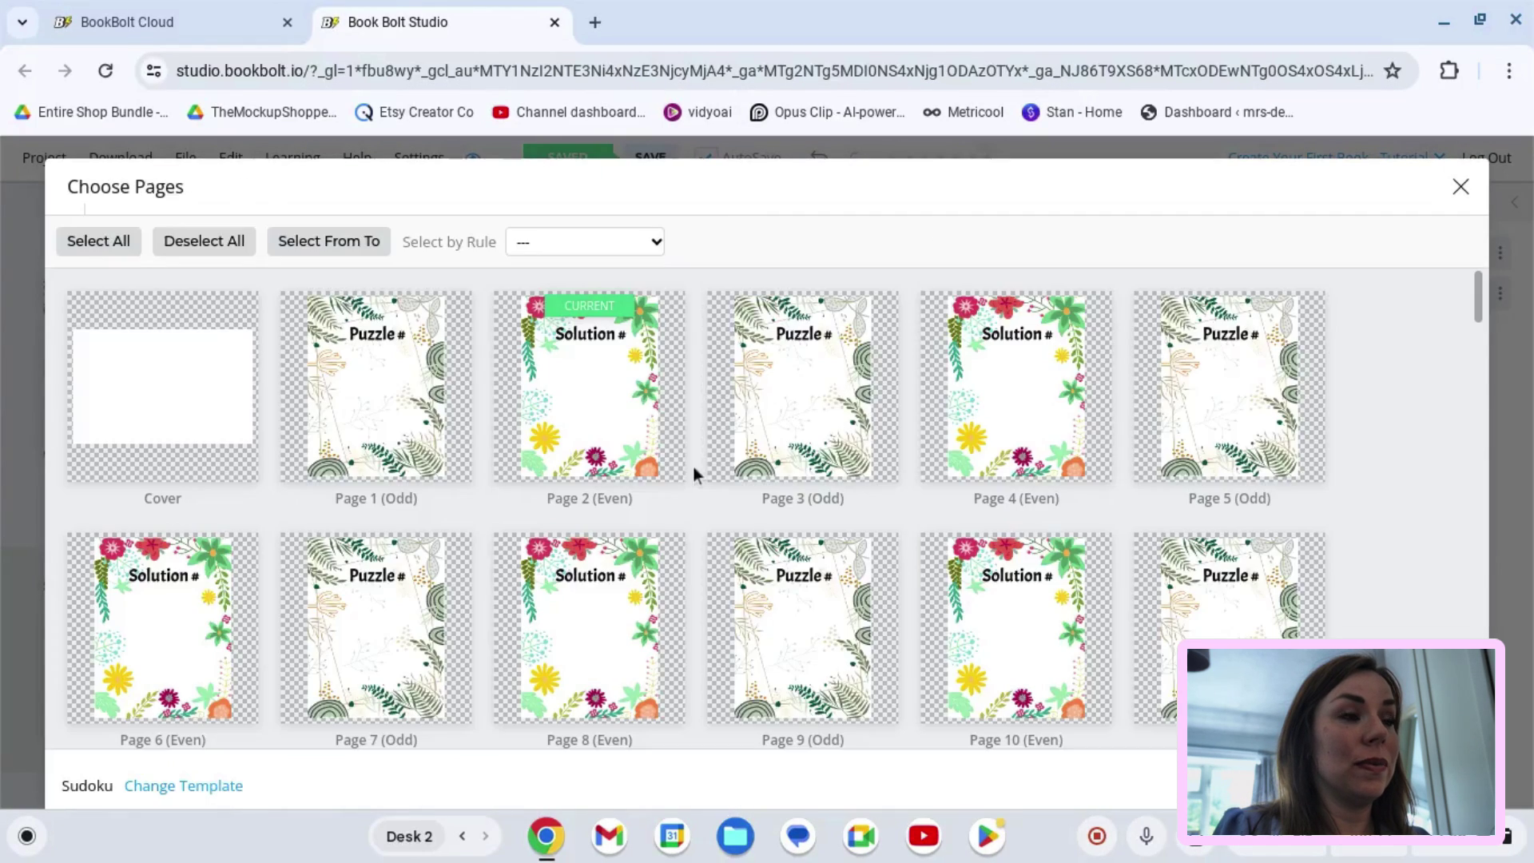
Step: Select all odd pages by rule for the Sudoku template and continue to its options
click(659, 239)
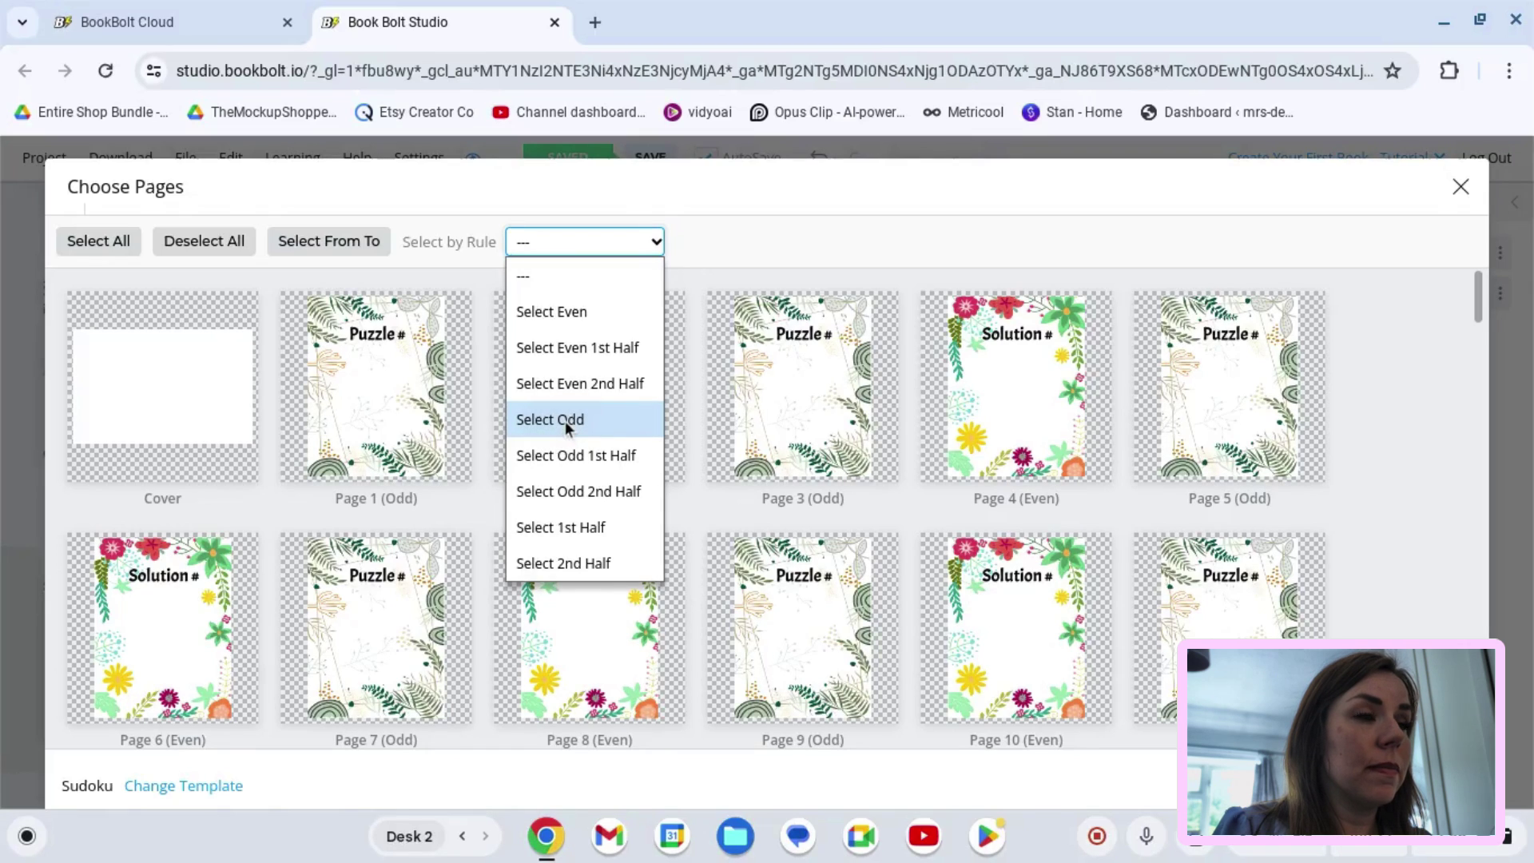
click(567, 419)
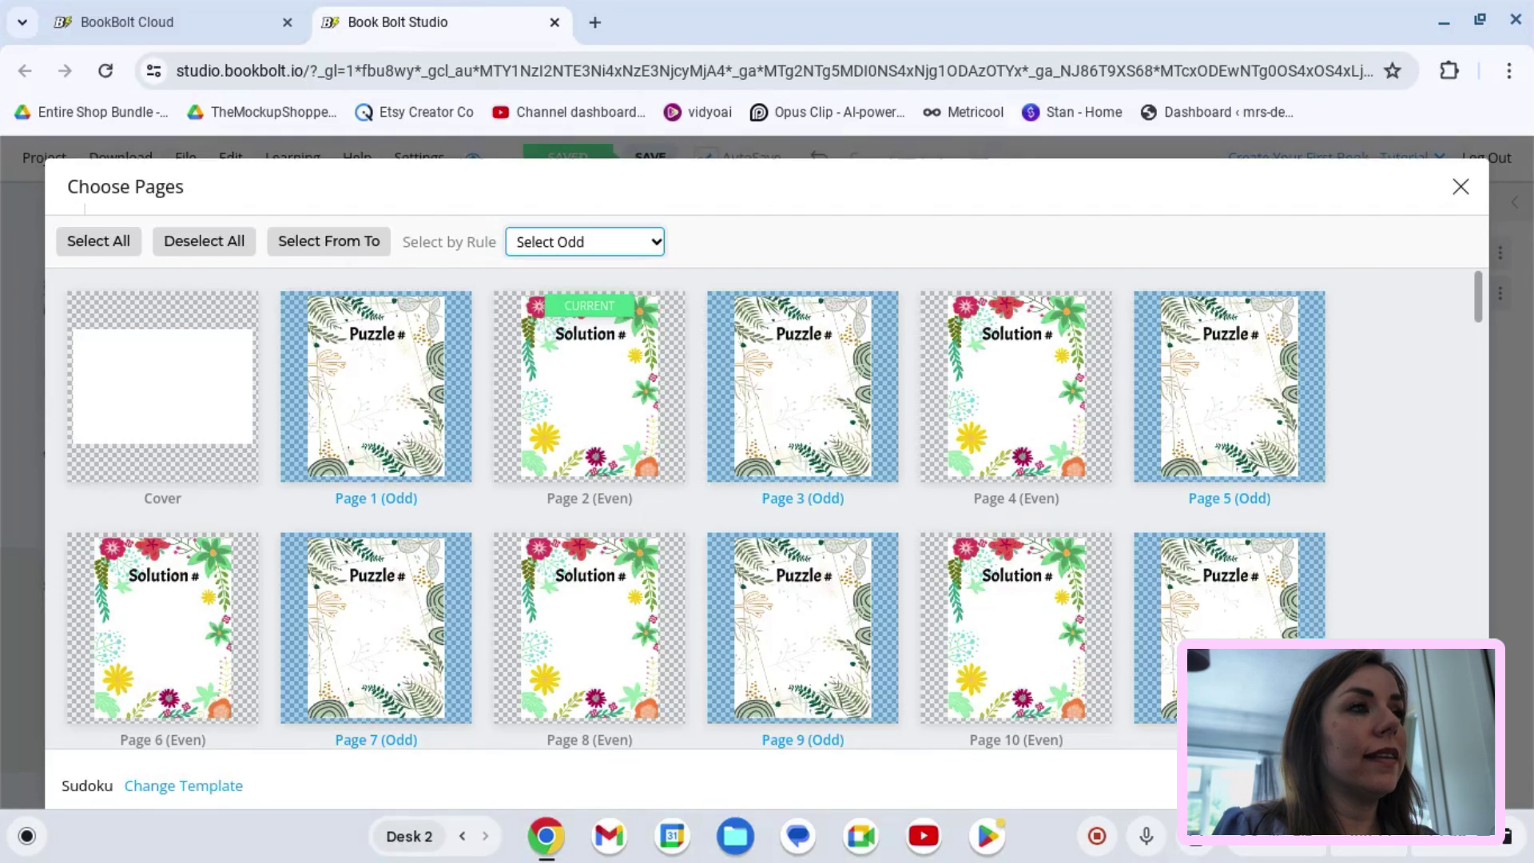
click(1438, 785)
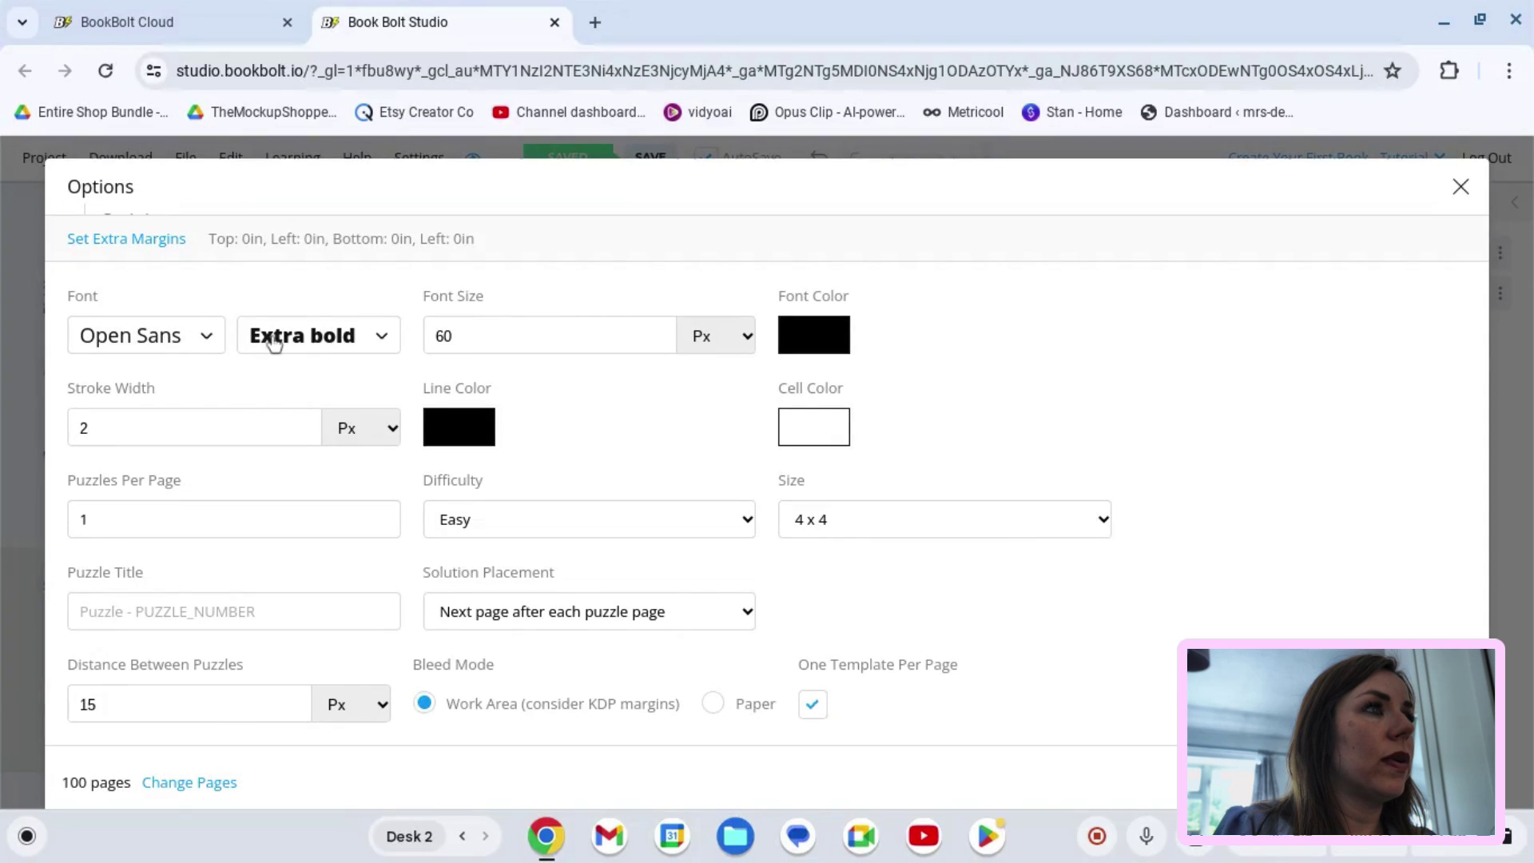
Step: Set the Sudoku puzzle font size to 100 px
double_click(510, 336)
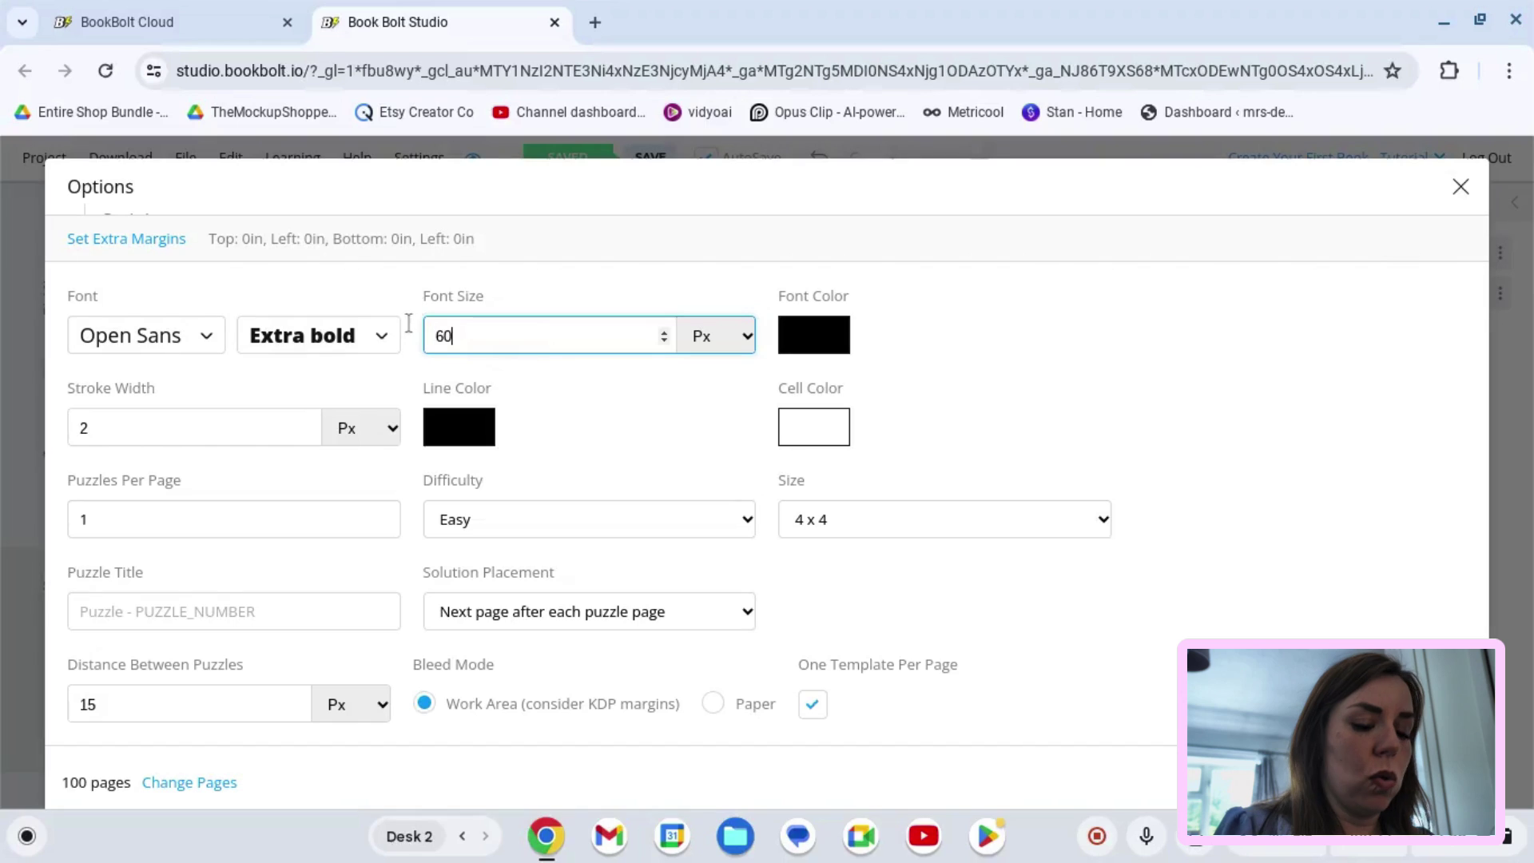
key(BackSpace)
text(100)
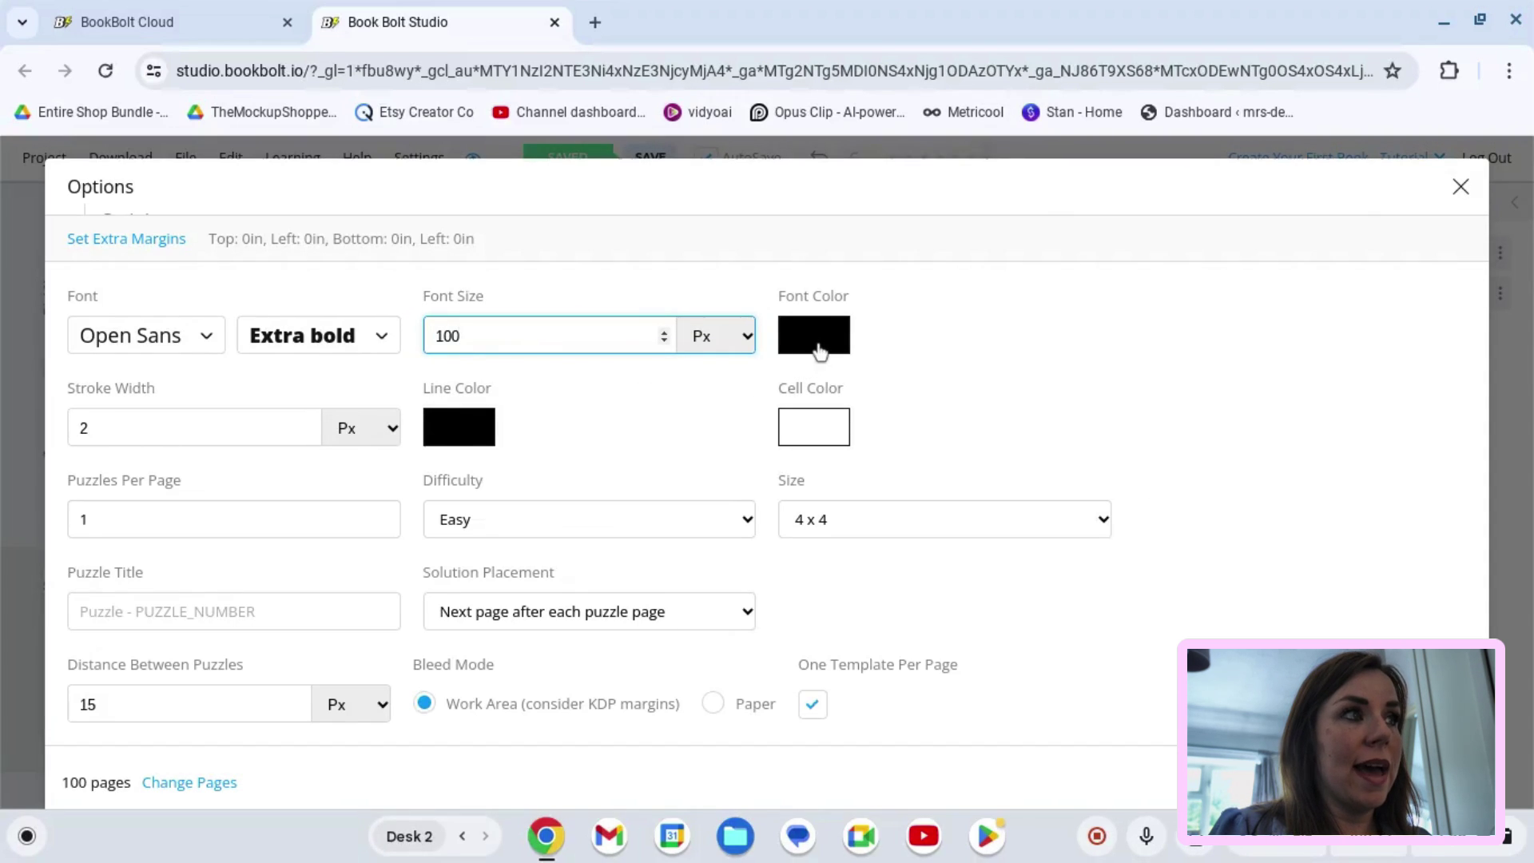
Step: Set the Sudoku stroke width to 5 px and apply the Easy 4 x 4 puzzles with their solutions on the even pages
click(190, 439)
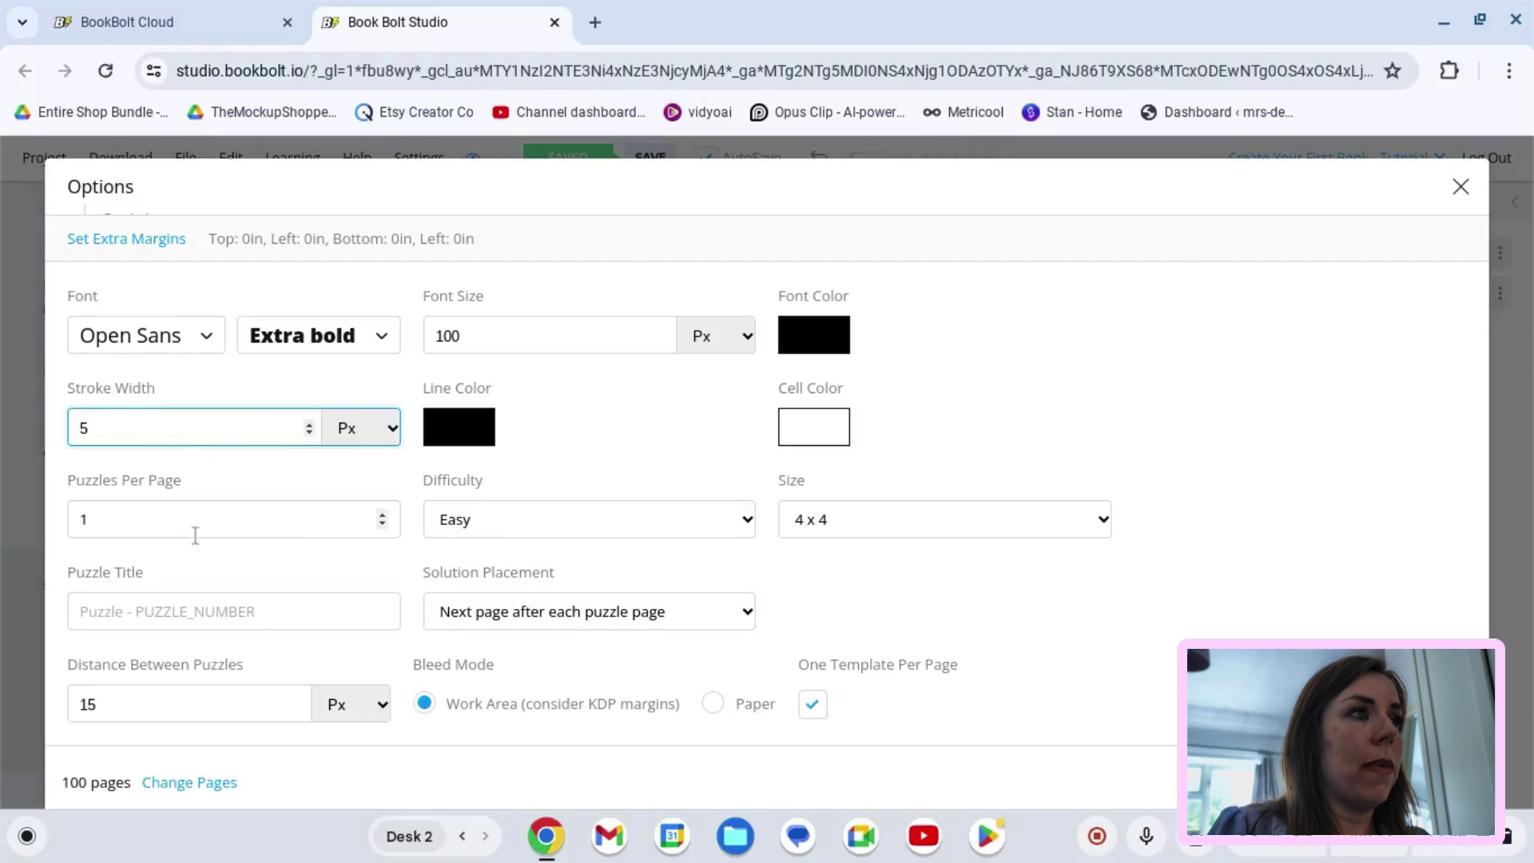
click(745, 519)
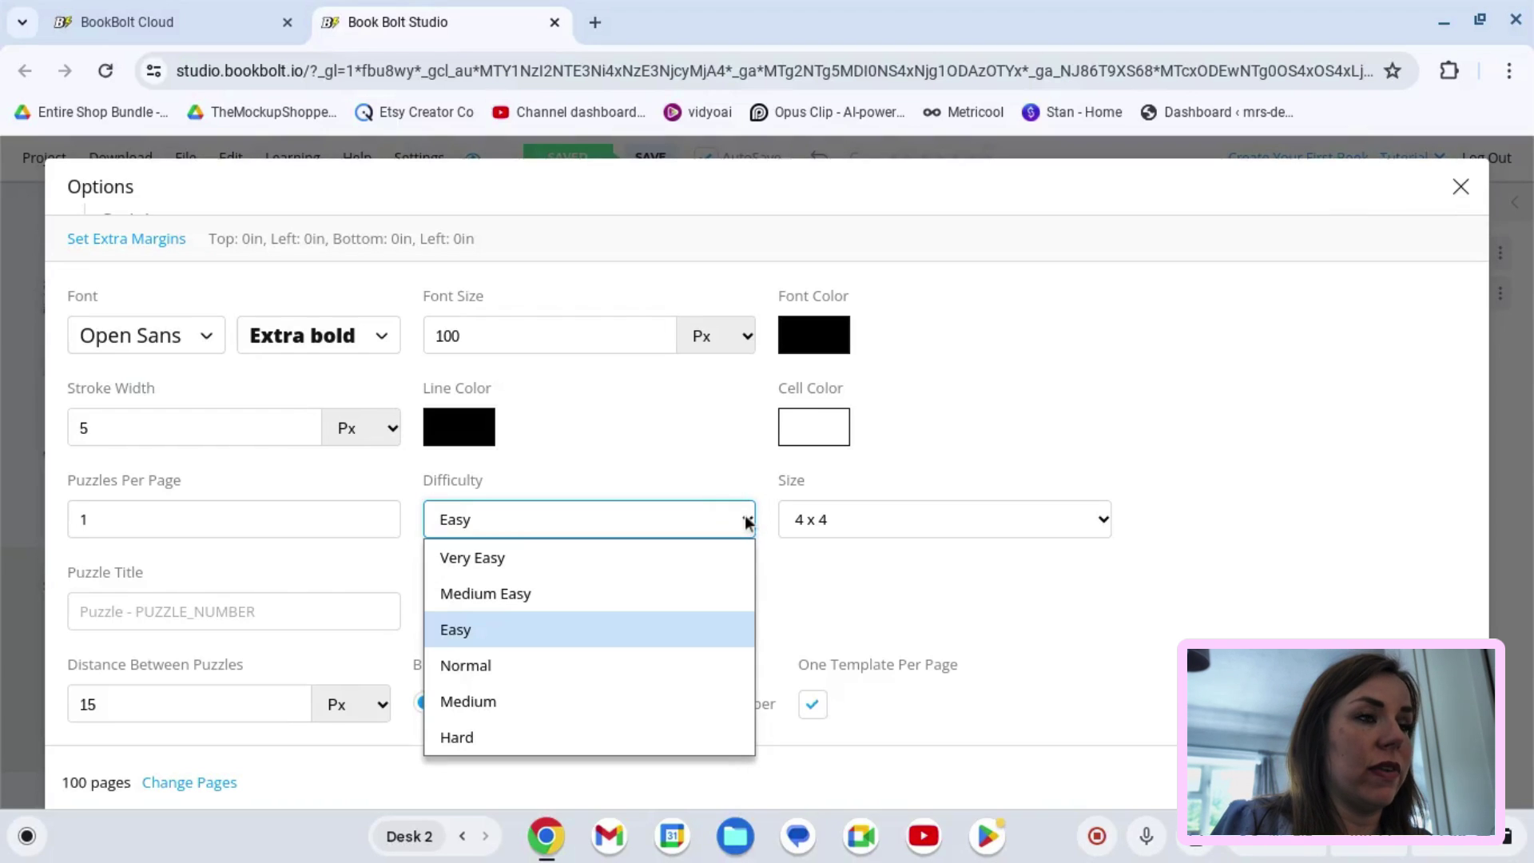
click(855, 572)
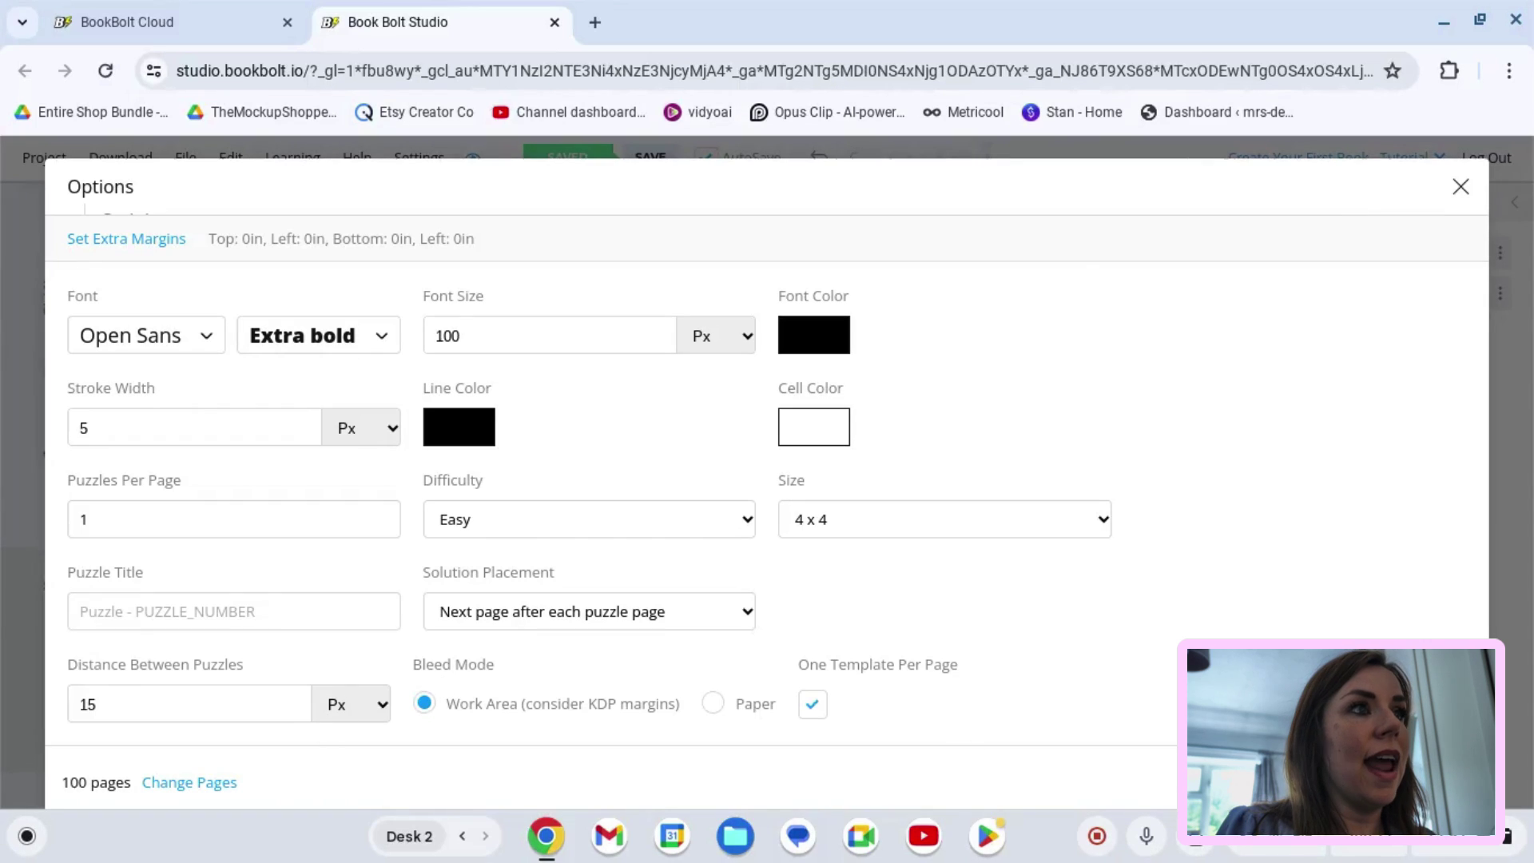
click(1399, 782)
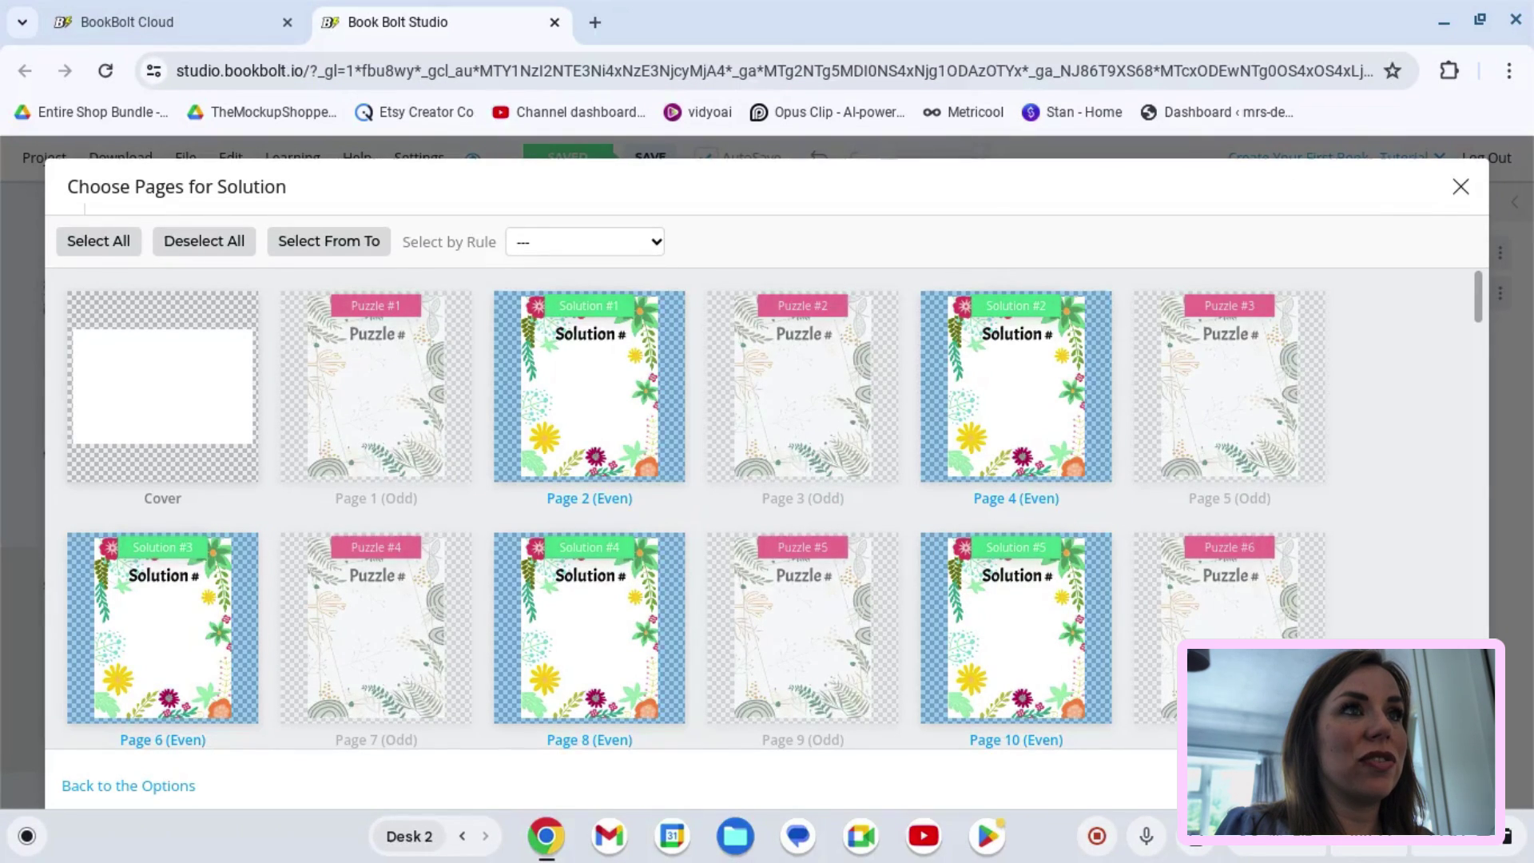
click(1422, 786)
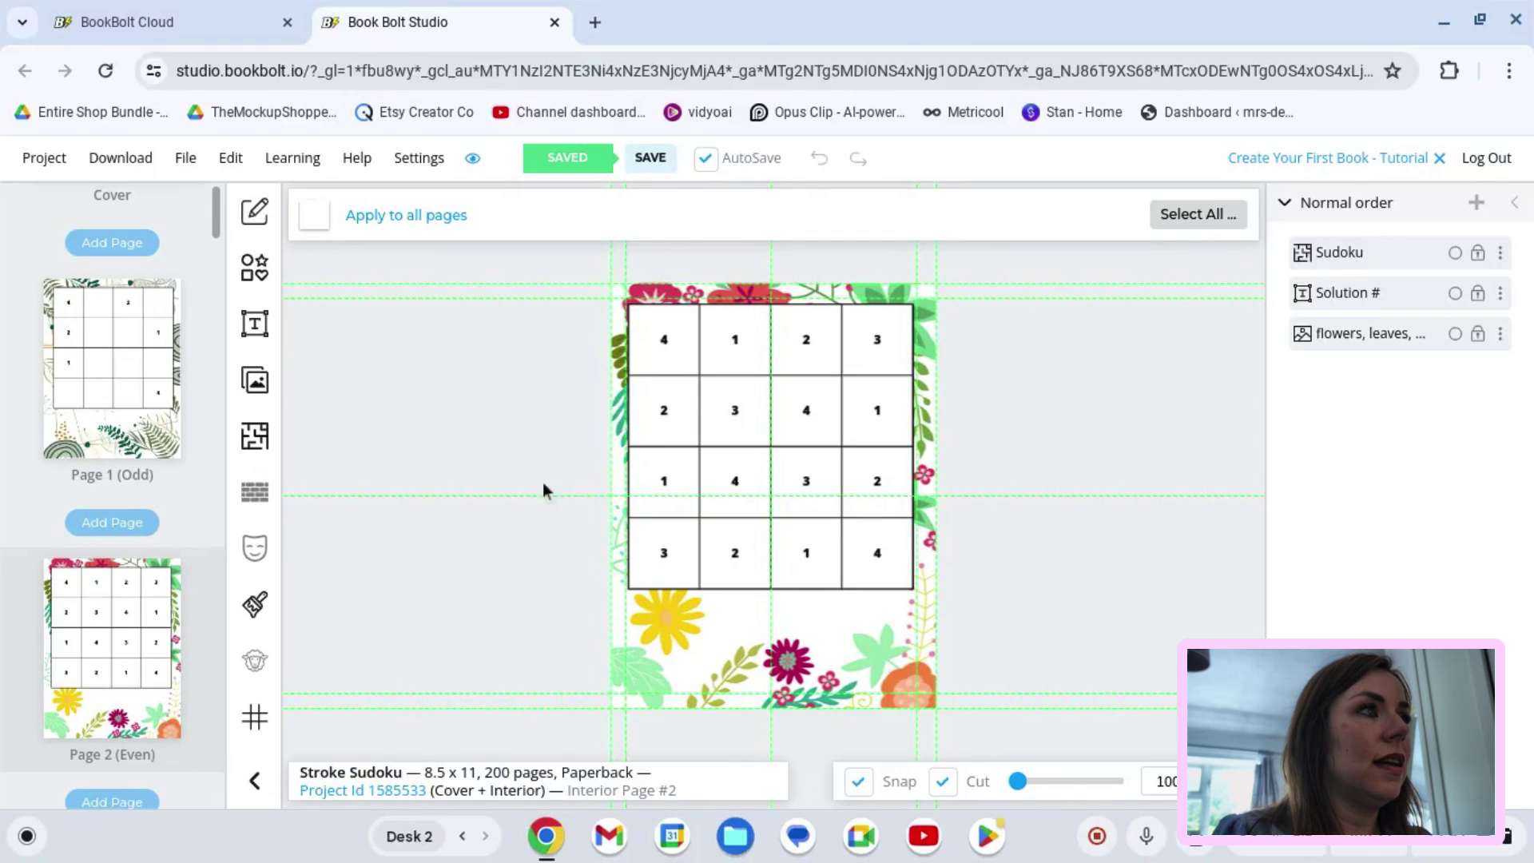
Step: Move page 1's Sudoku grid below the "Puzzle #" title, shrink it to clear the title and margins, and center it horizontally
click(140, 360)
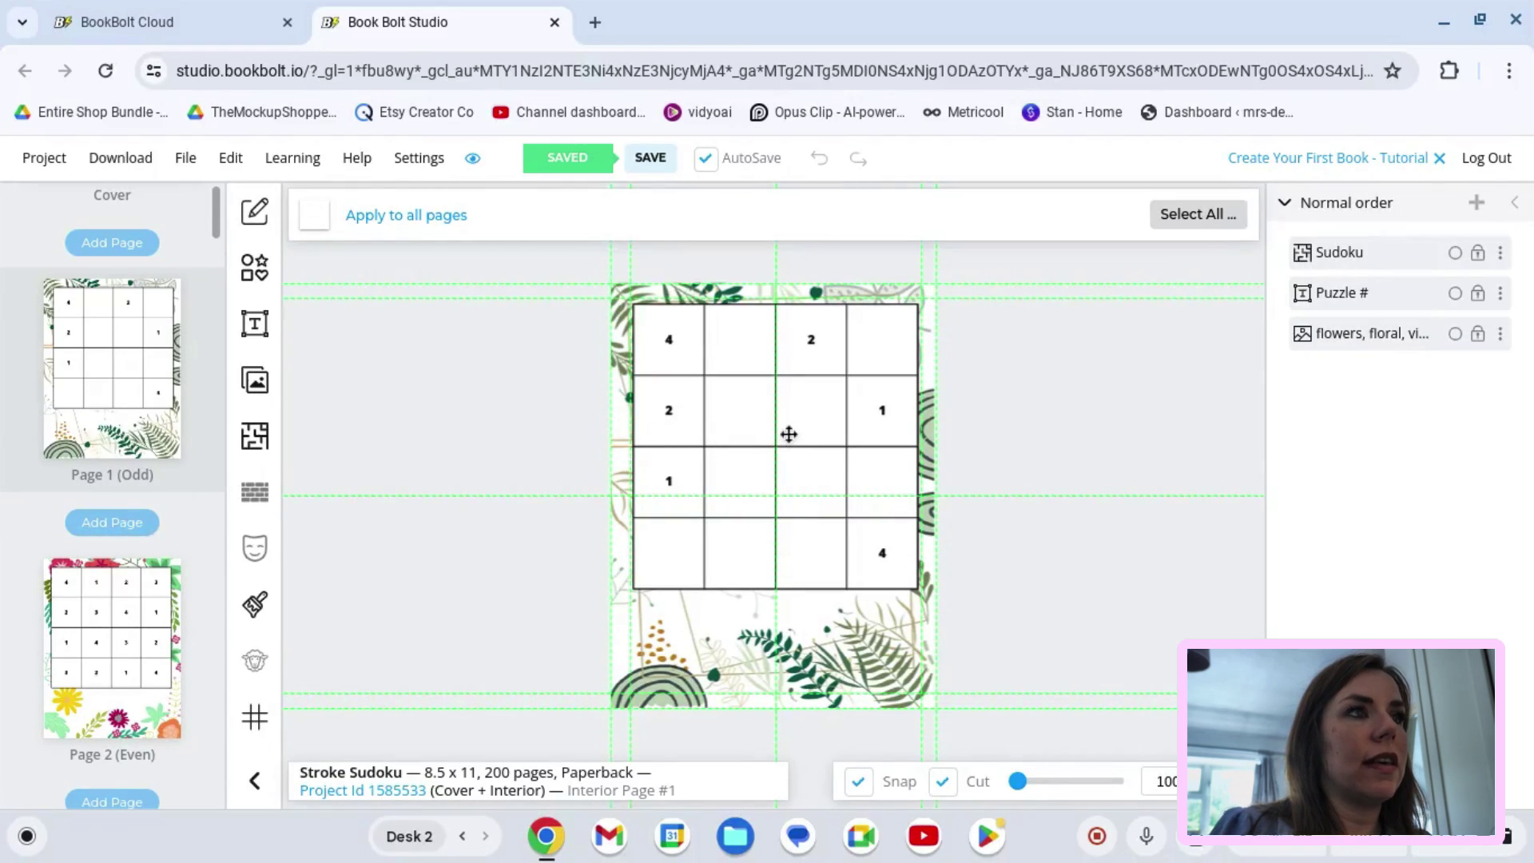
drag(780, 429, 784, 531)
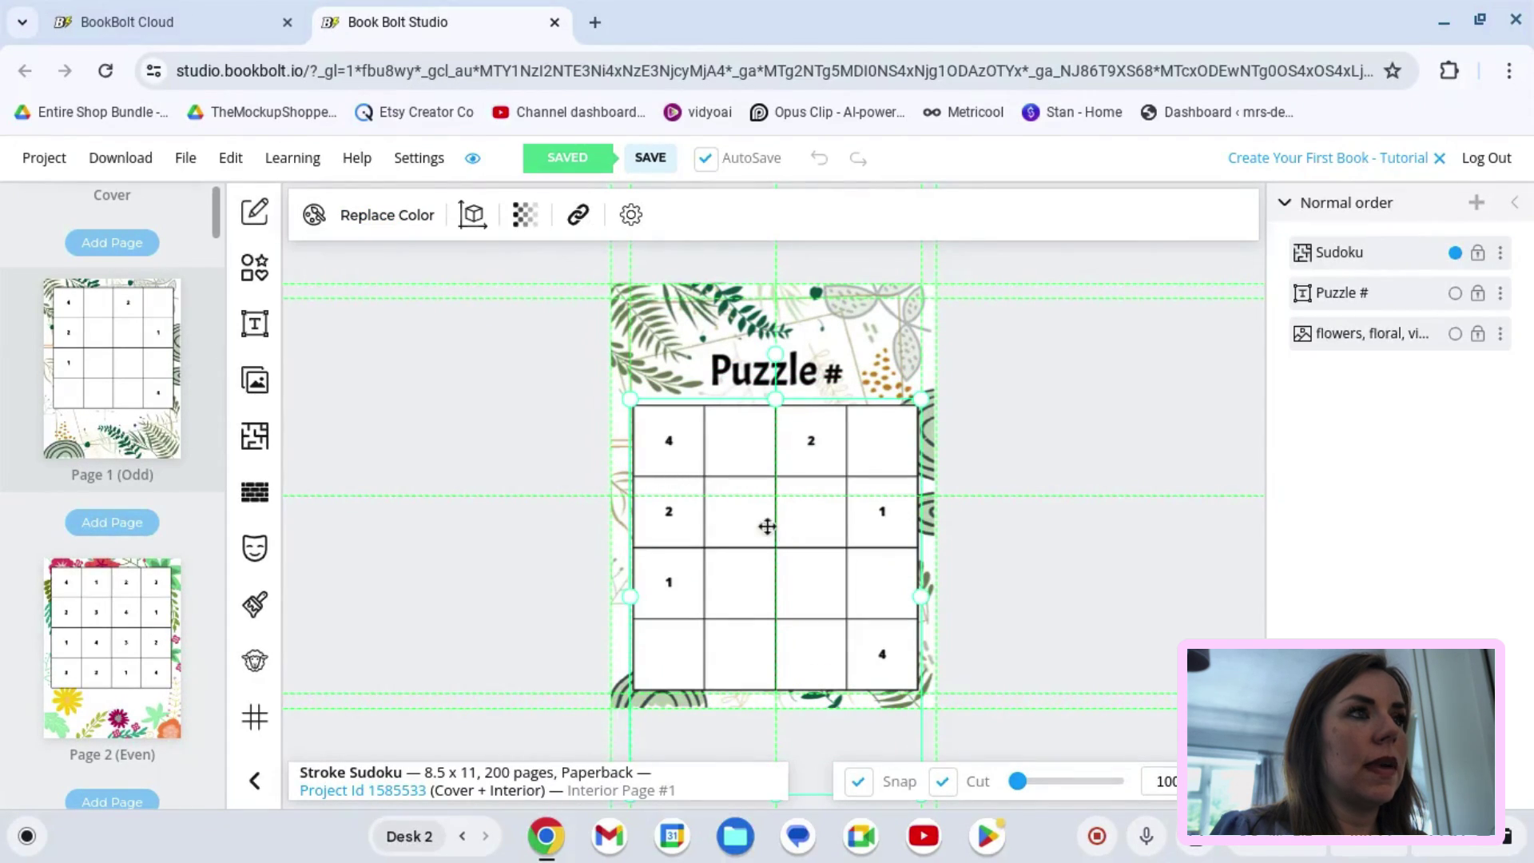
drag(627, 396, 666, 425)
drag(791, 503, 808, 511)
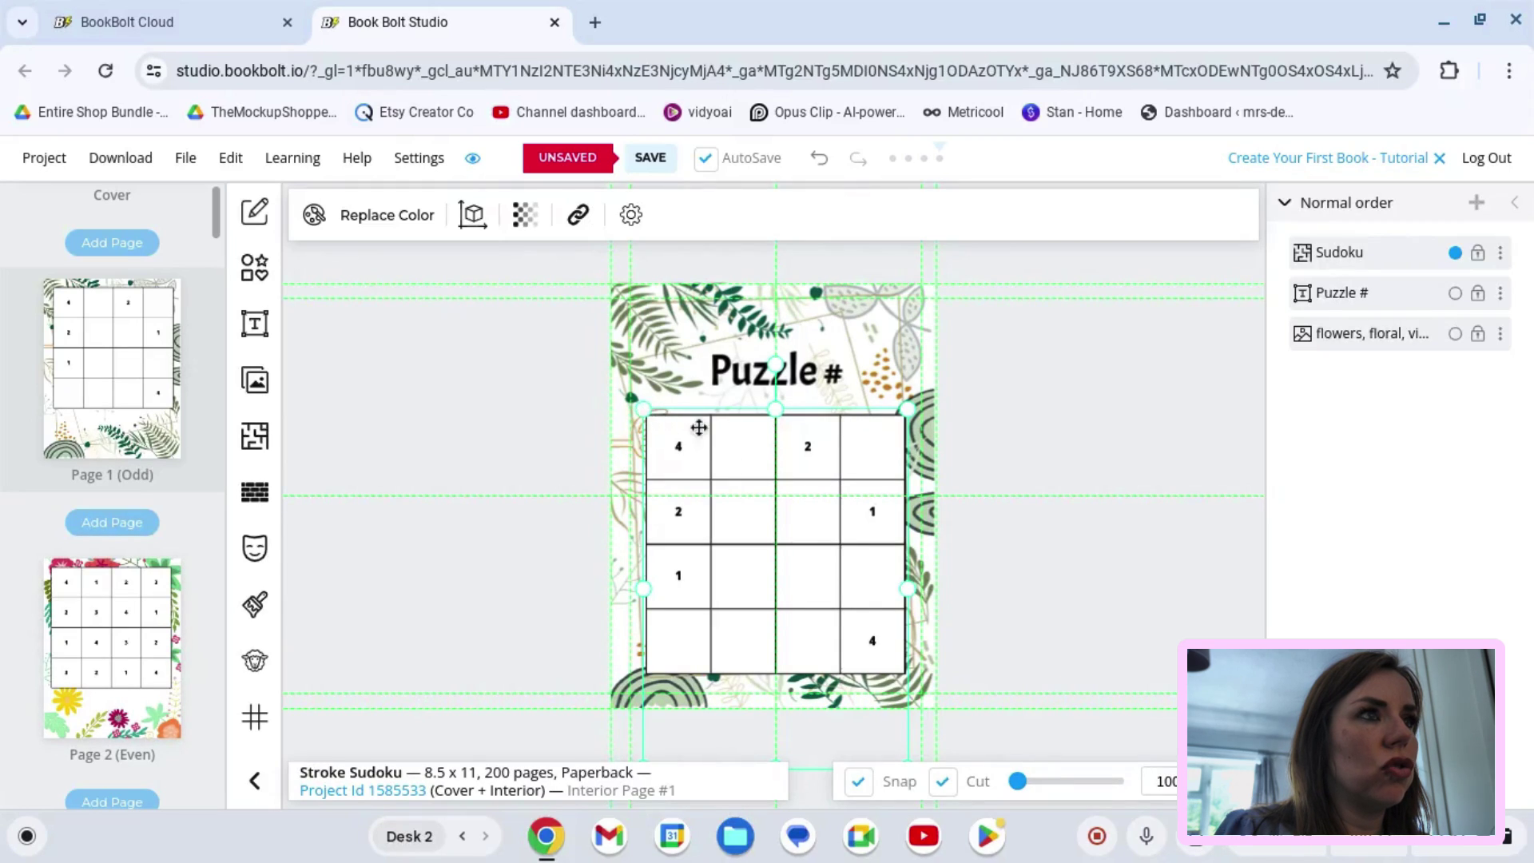
click(1077, 437)
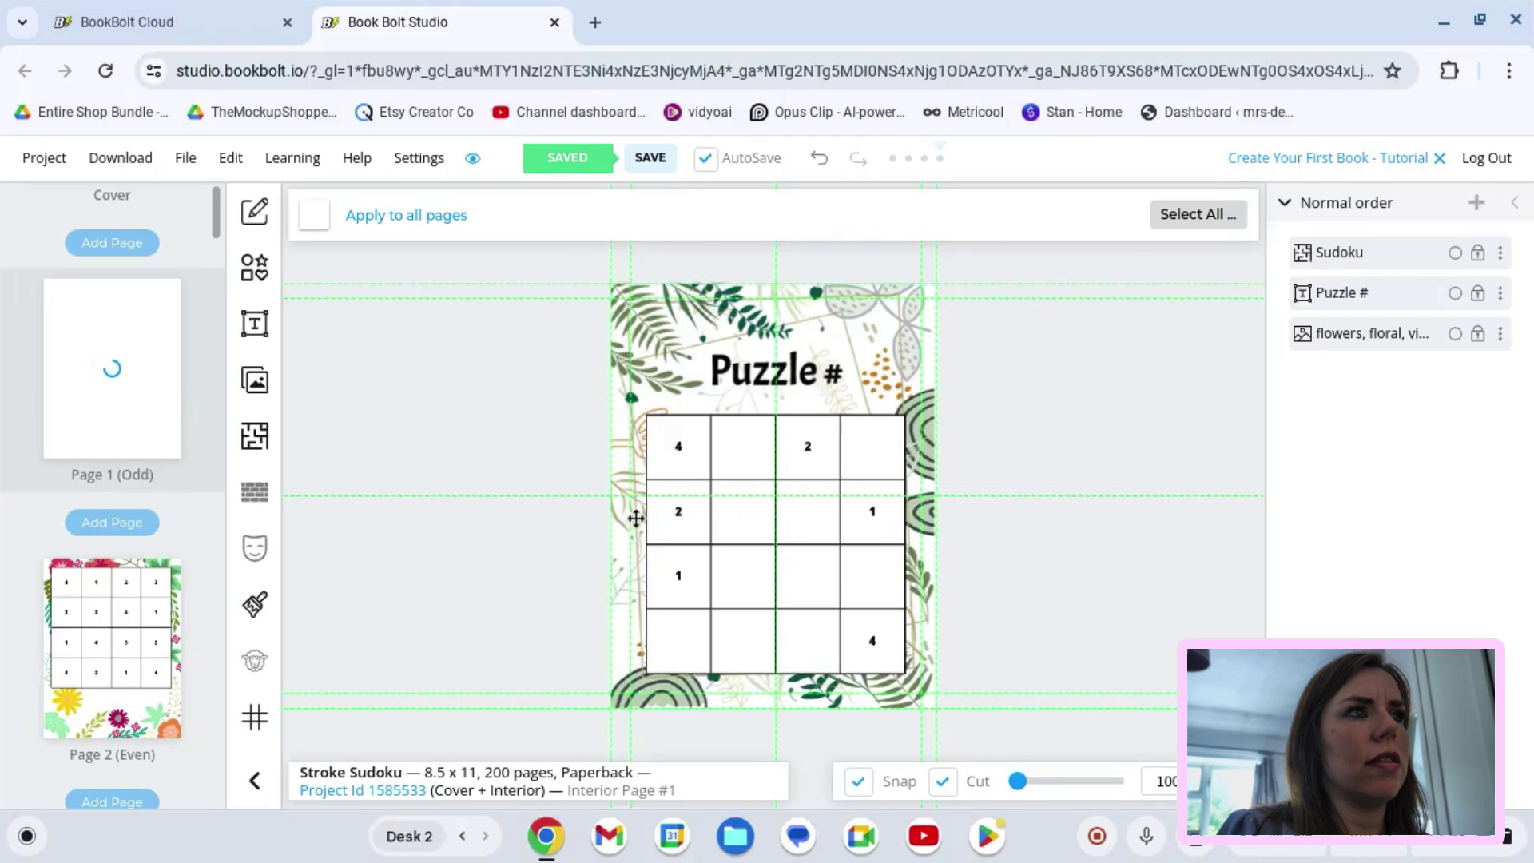
click(695, 455)
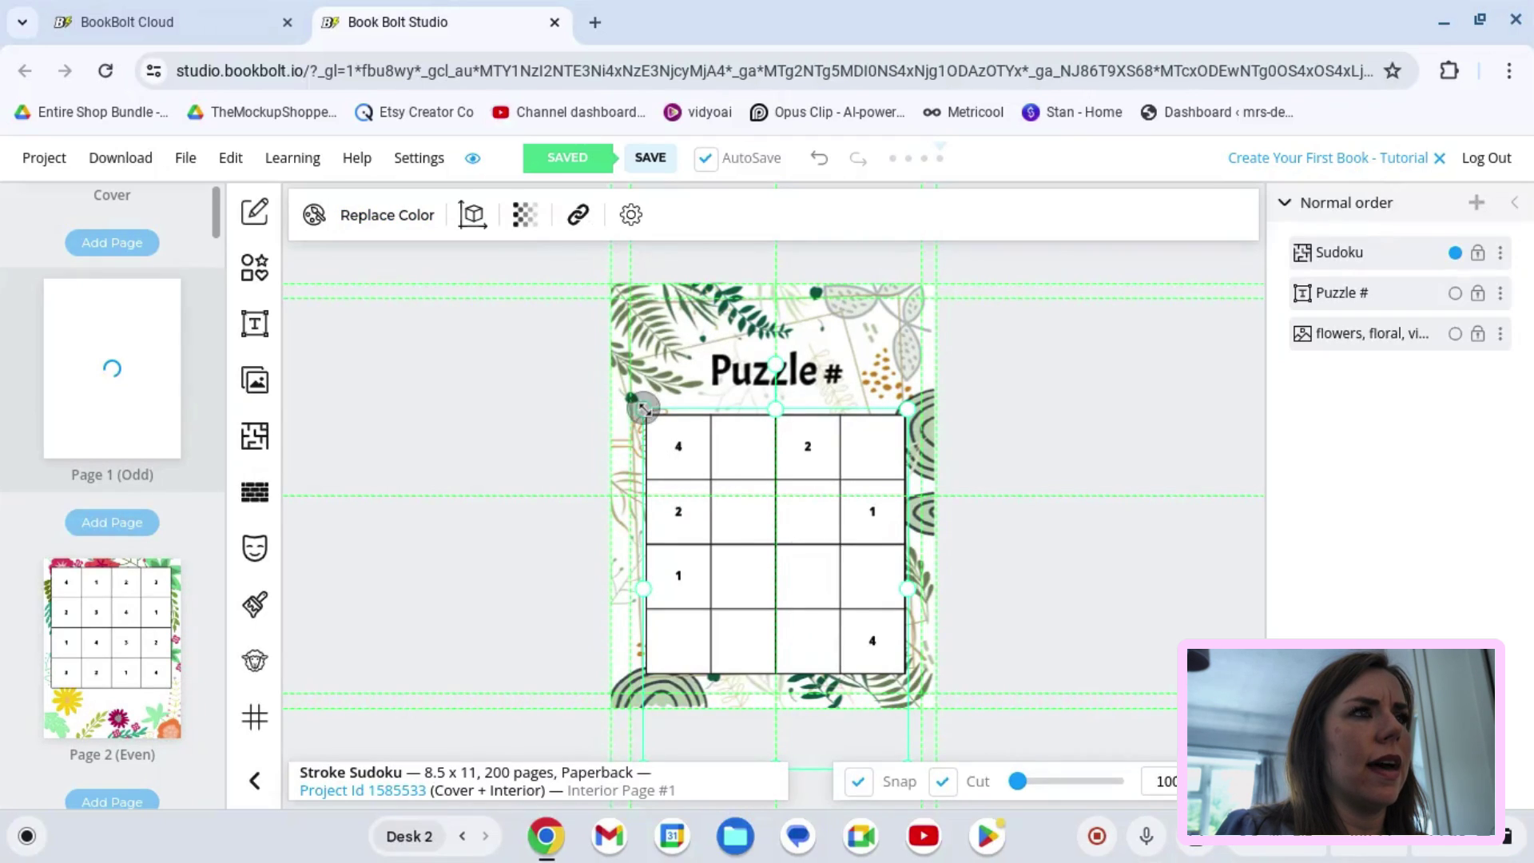
drag(644, 409, 670, 422)
drag(825, 565, 825, 553)
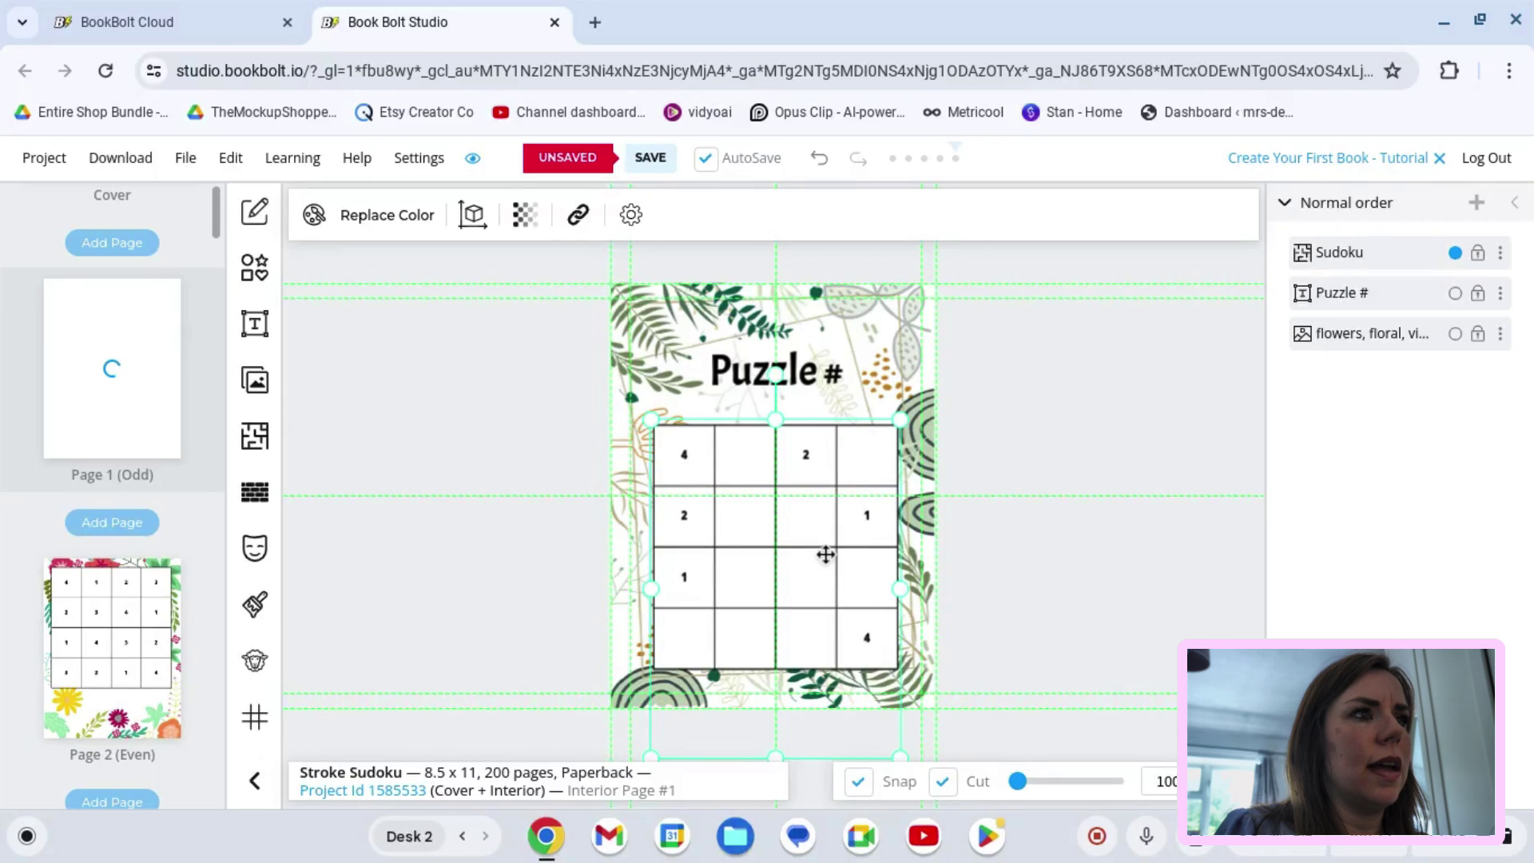
click(1057, 620)
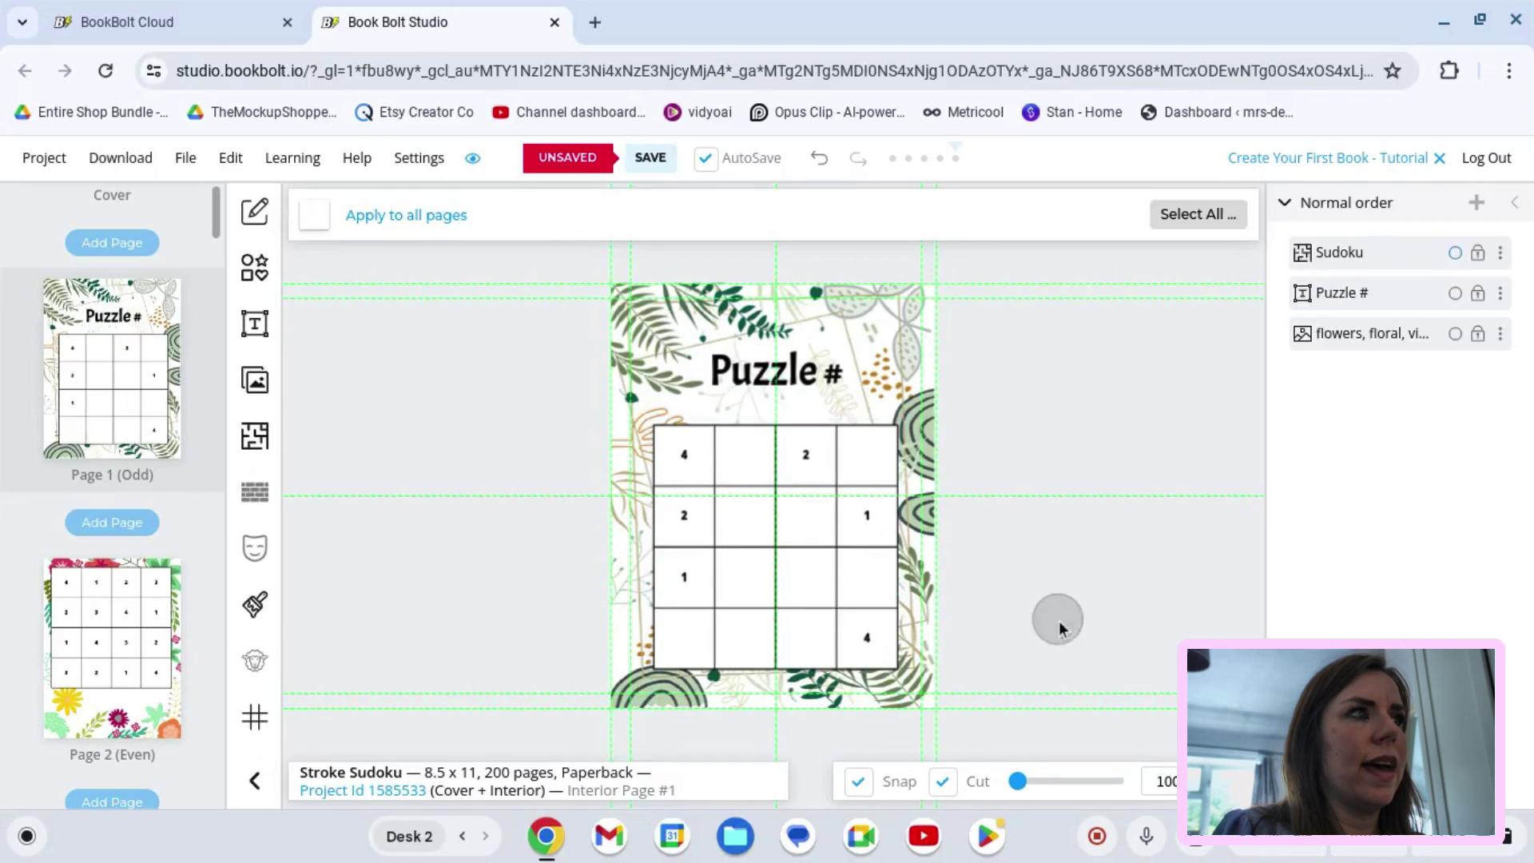
Step: Change the title on page 1 to "Puzzle #1"
click(831, 372)
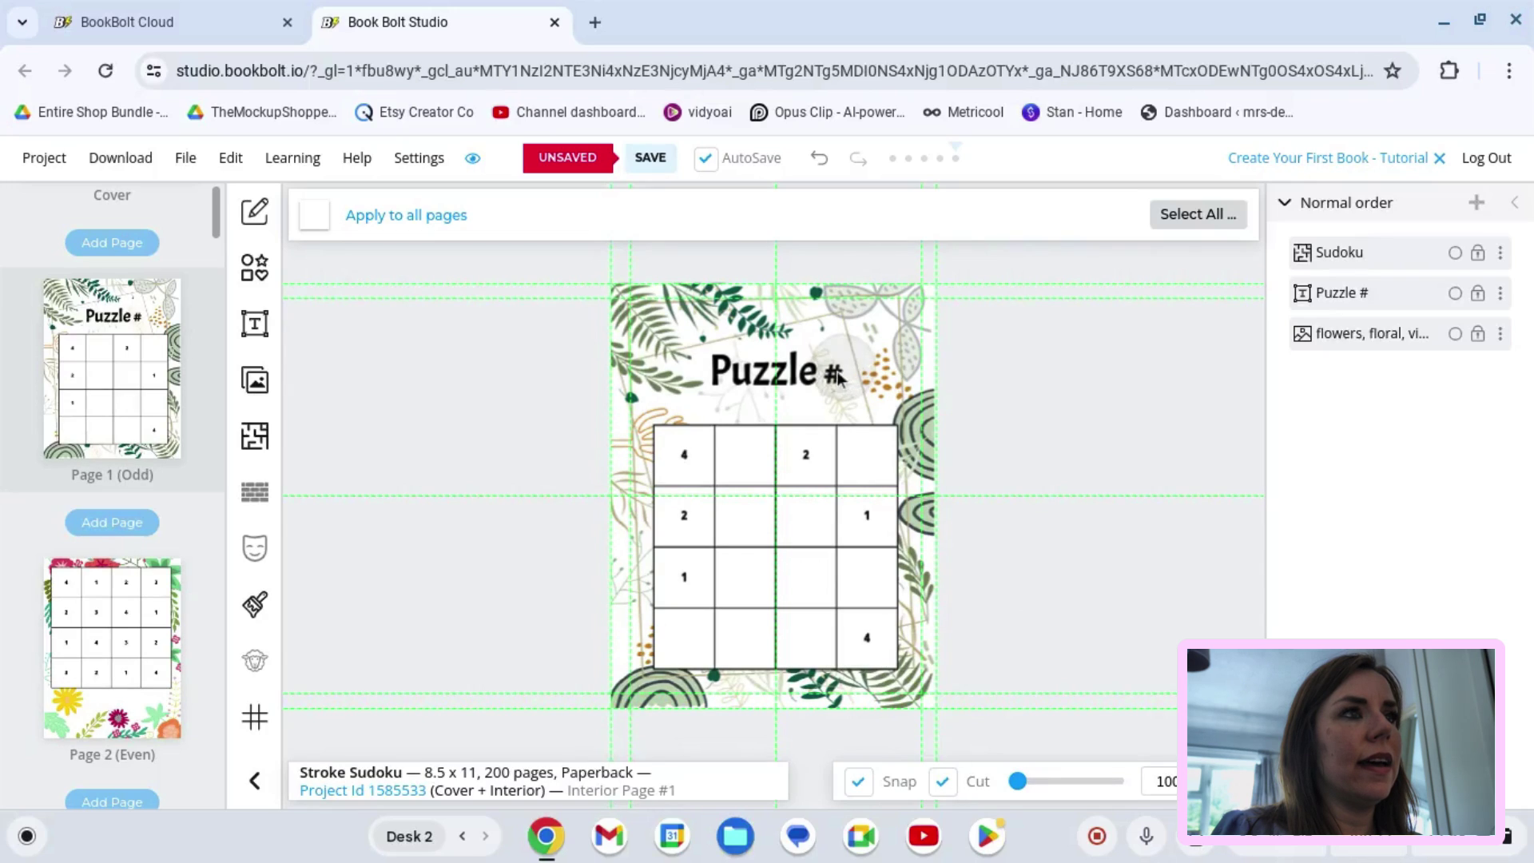
click(825, 371)
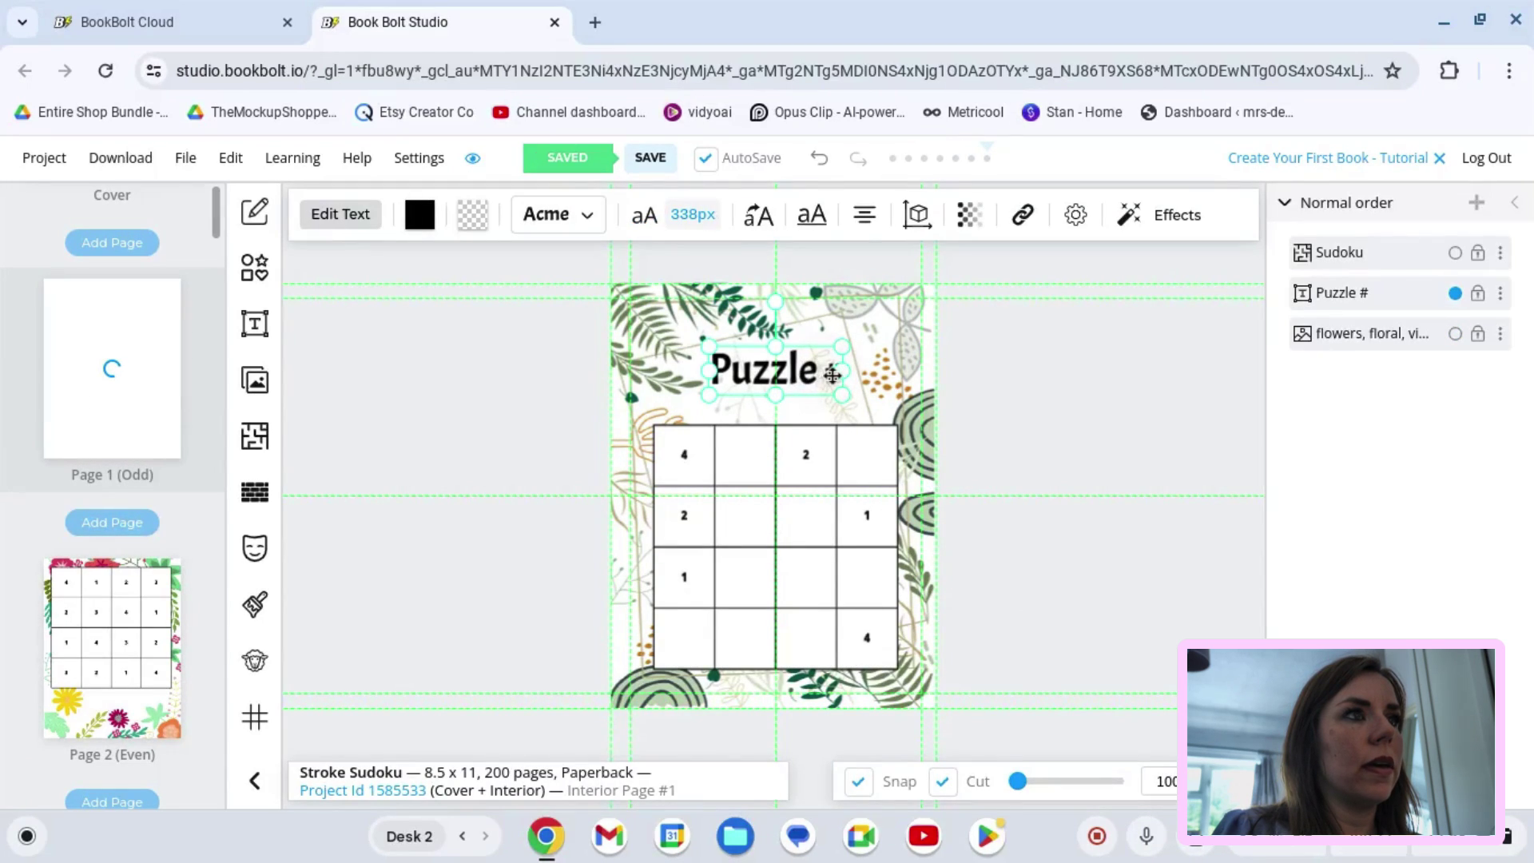
click(815, 369)
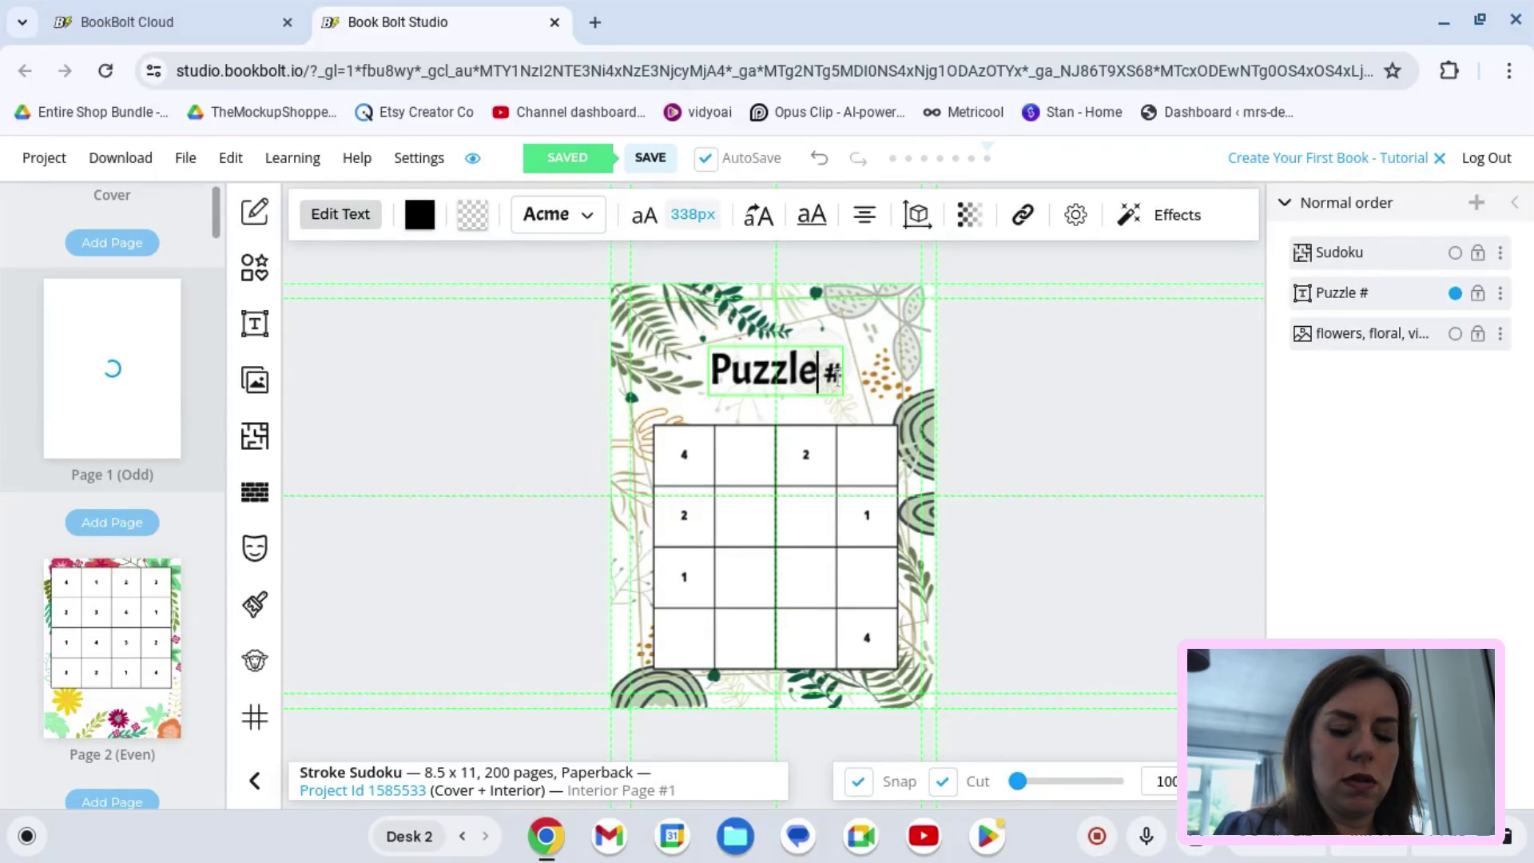
click(836, 374)
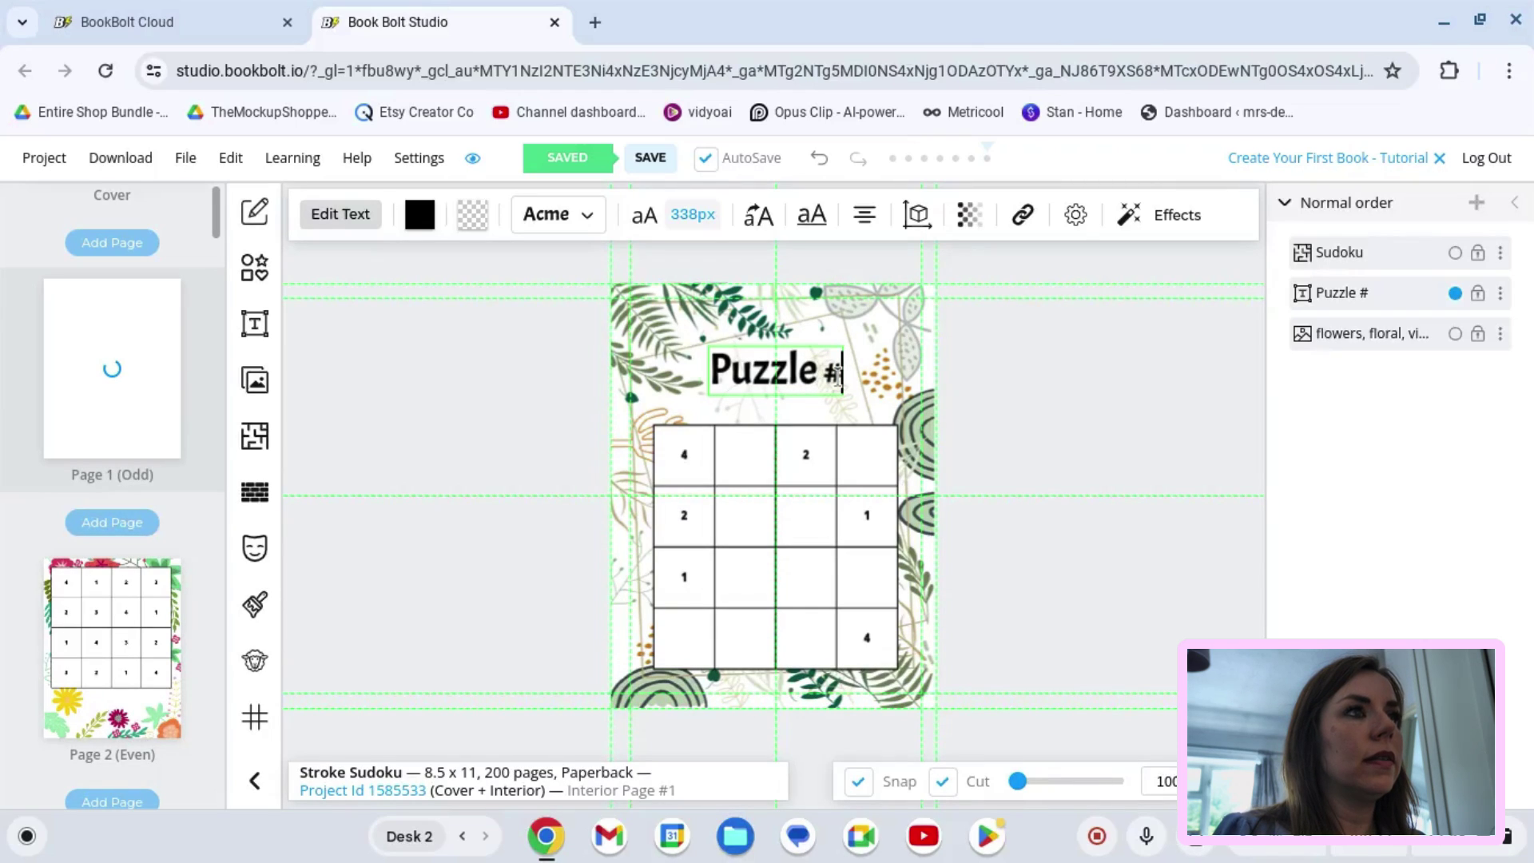
text(1)
click(484, 567)
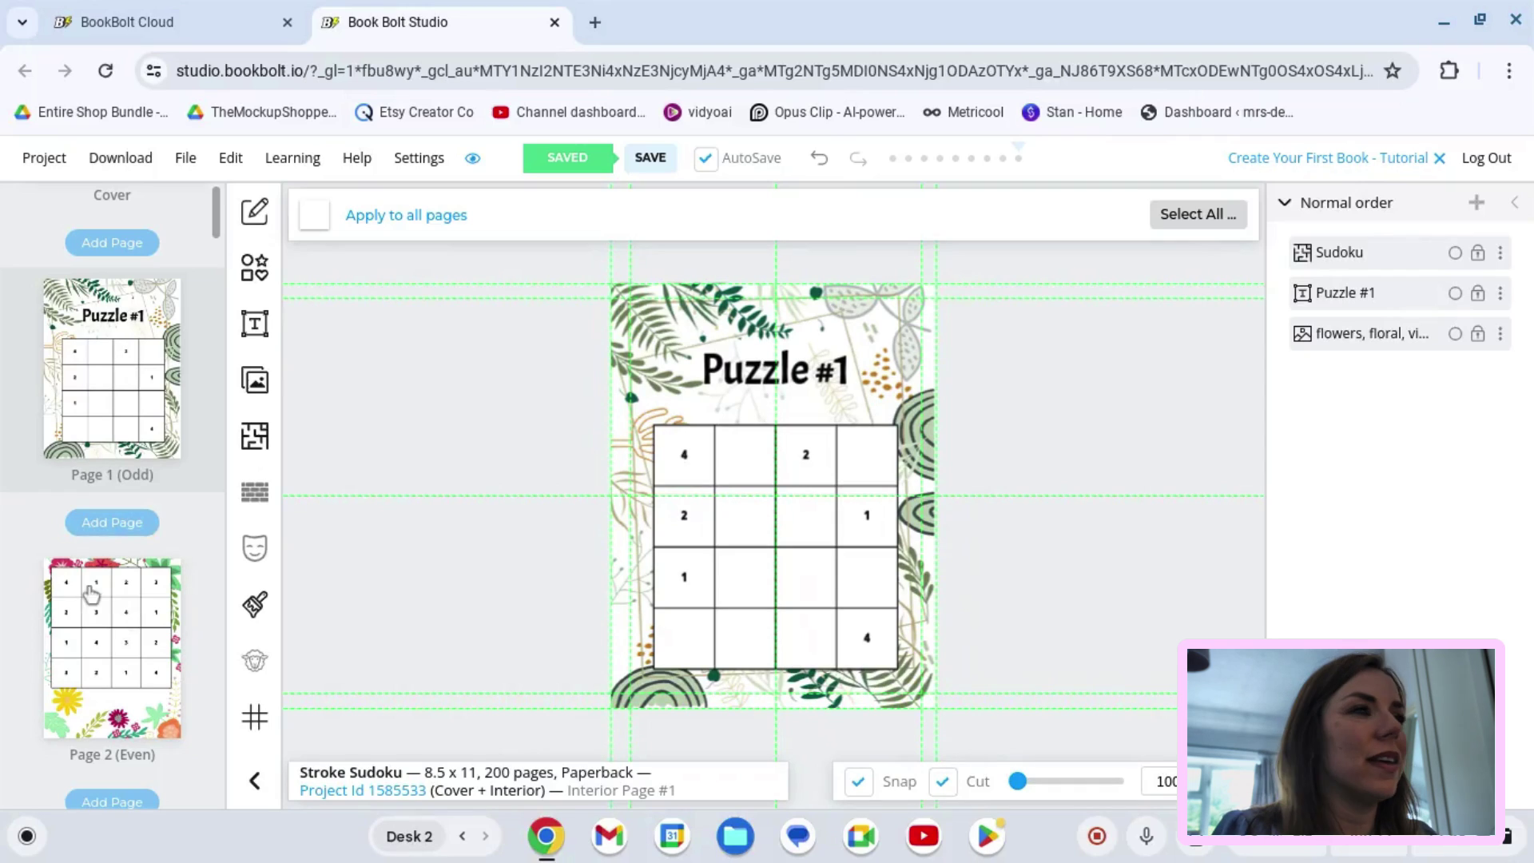
Step: Move page 2's solution grid below the "Solution #" title, scale it down, and center it horizontally within the margins
click(152, 625)
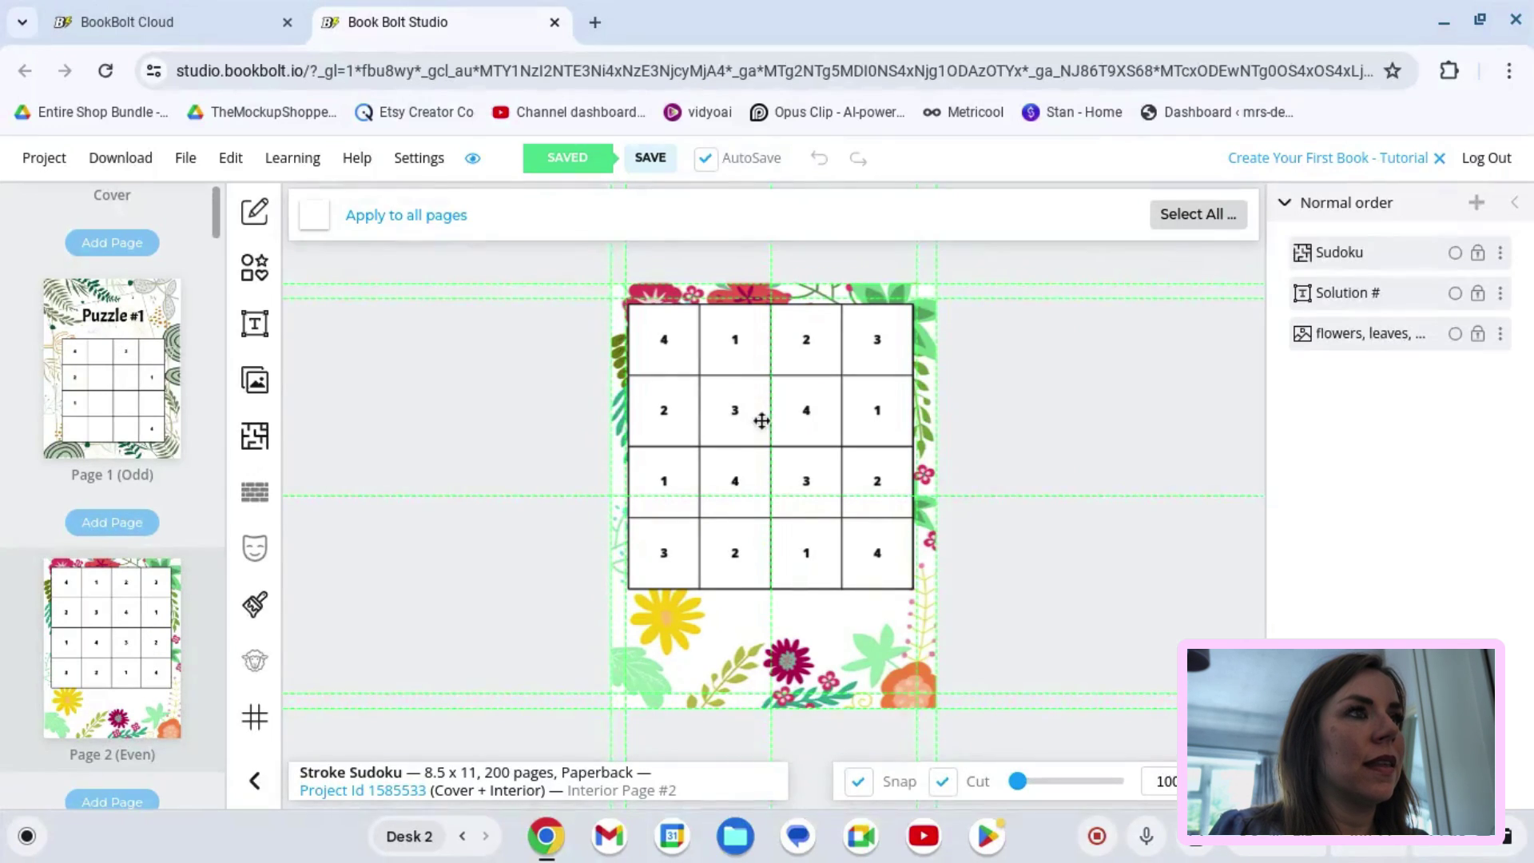
click(762, 421)
drag(762, 421, 765, 515)
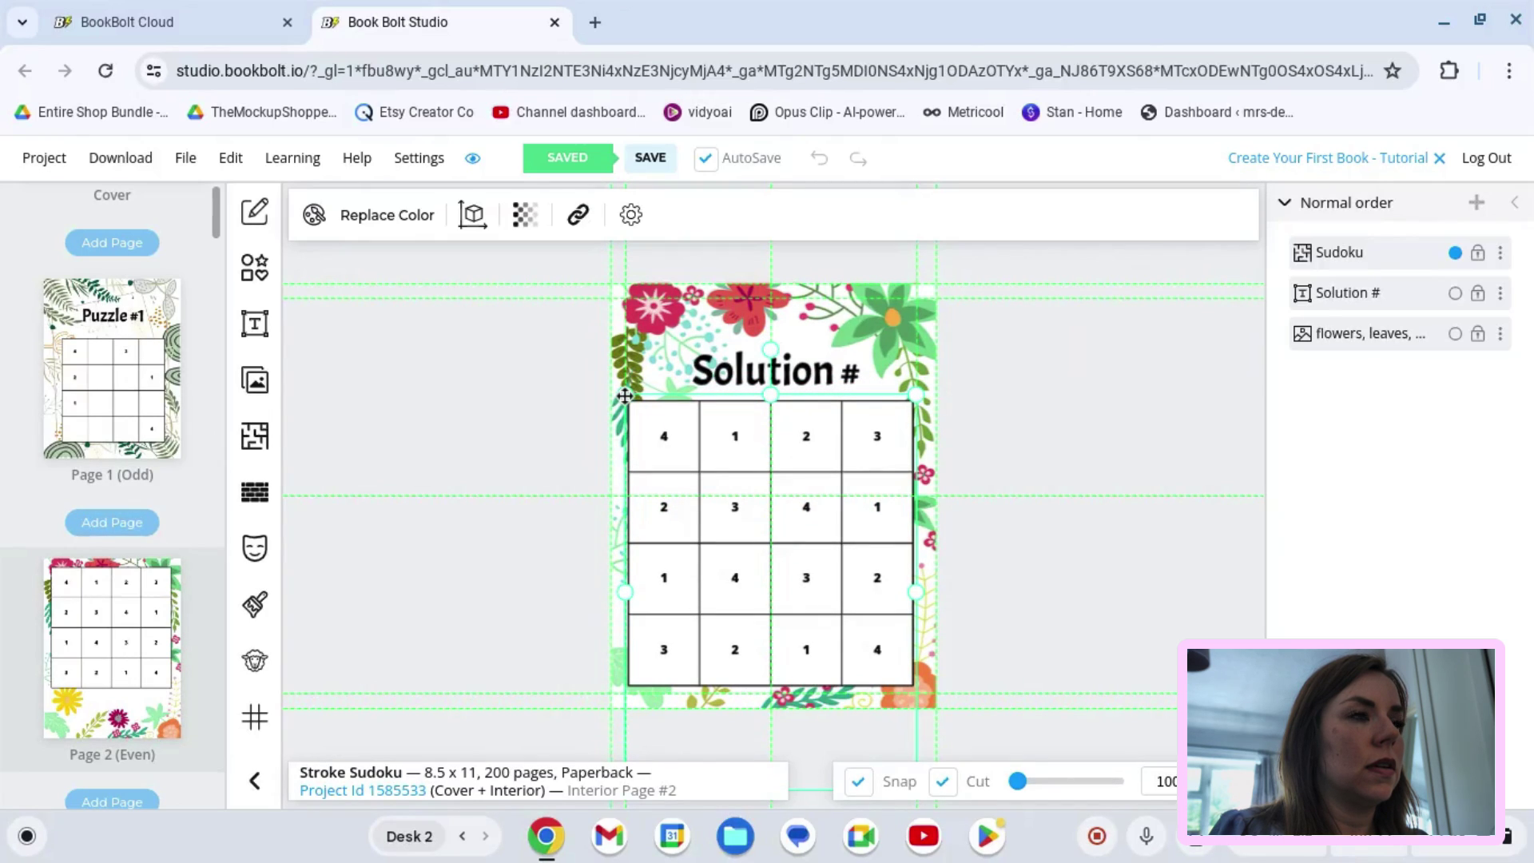
drag(625, 395, 676, 425)
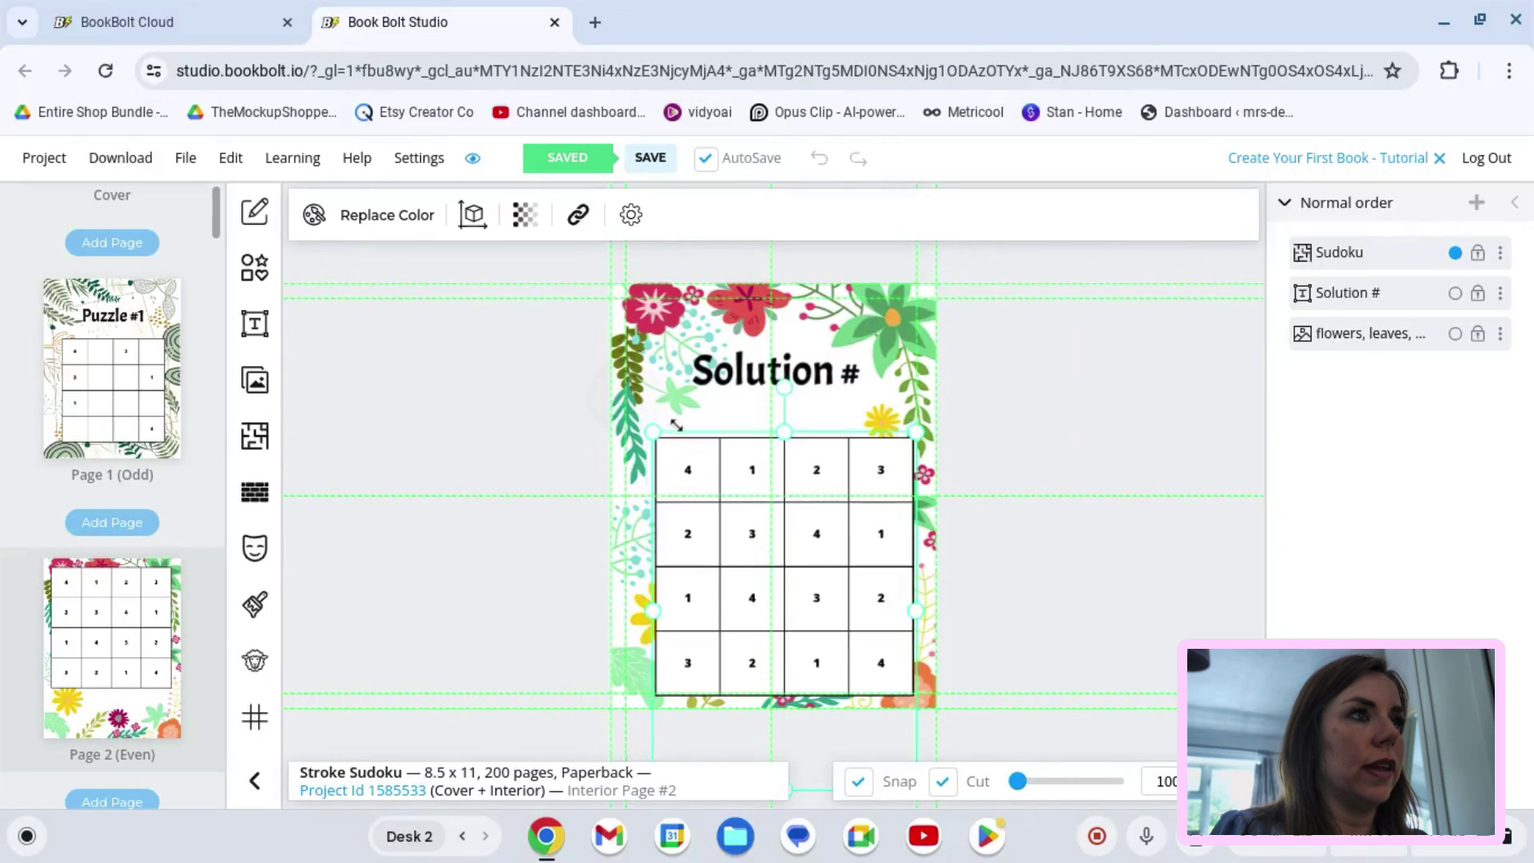
mouse_move(785, 547)
mouse_down()
mouse_move(798, 565)
mouse_move(821, 558)
mouse_move(810, 546)
mouse_up()
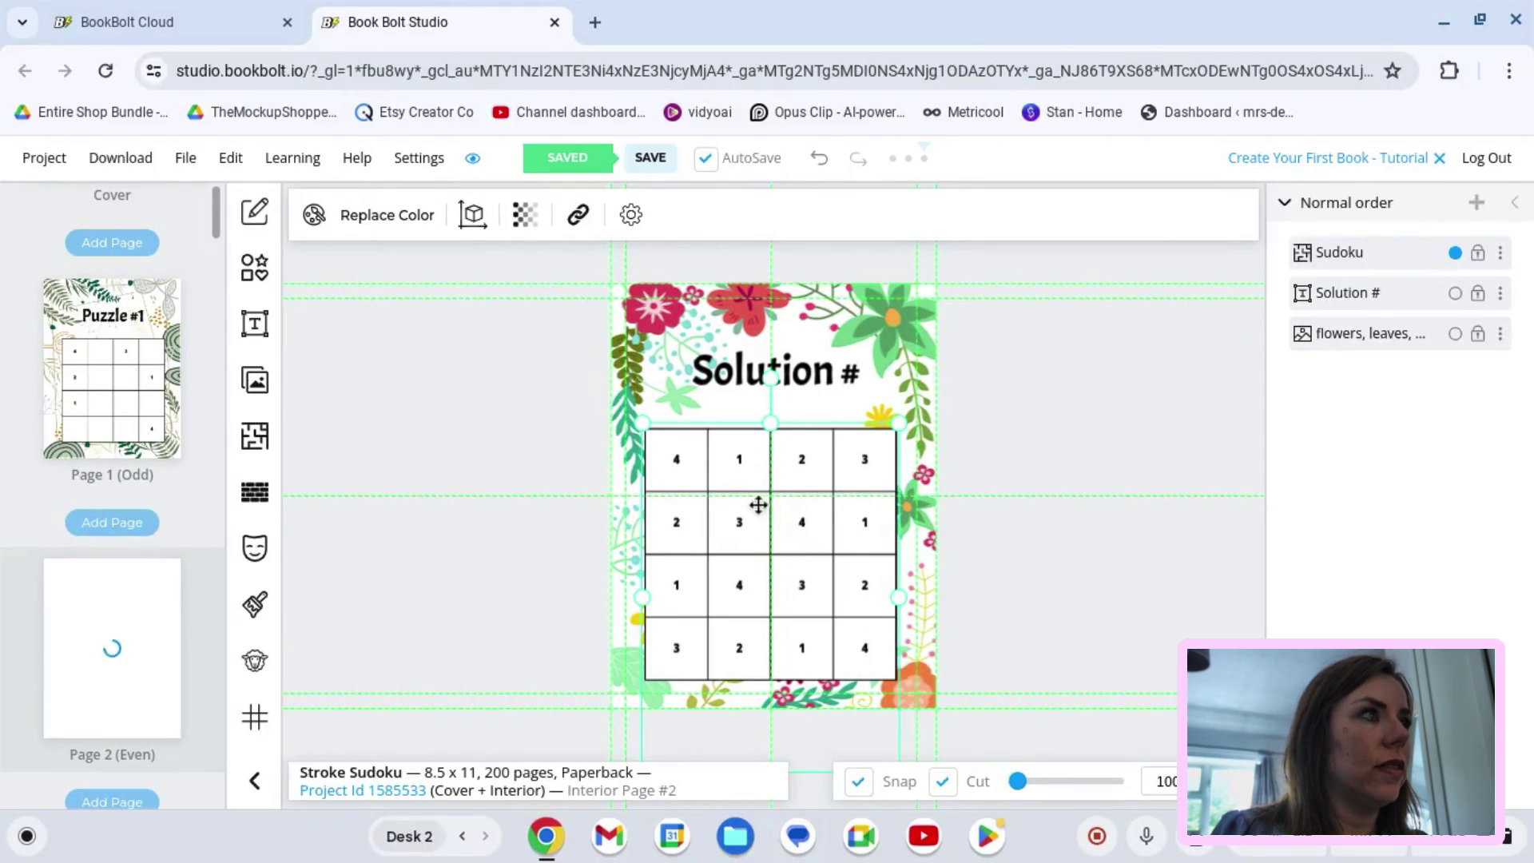
click(717, 471)
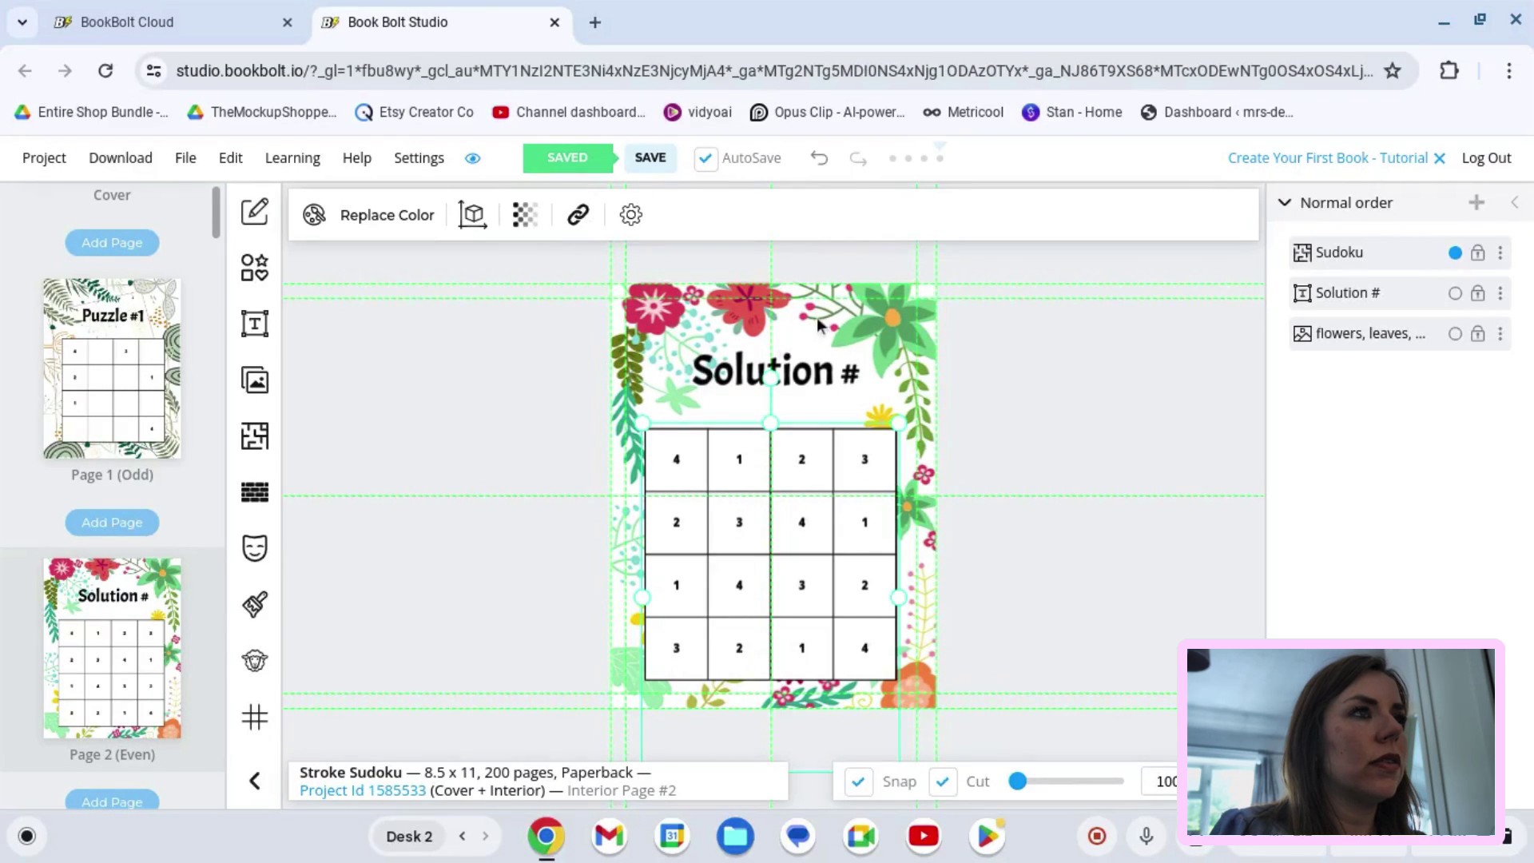
Step: Change the title on page 2 to "Solution #1" and keep it centered above the grid
click(829, 373)
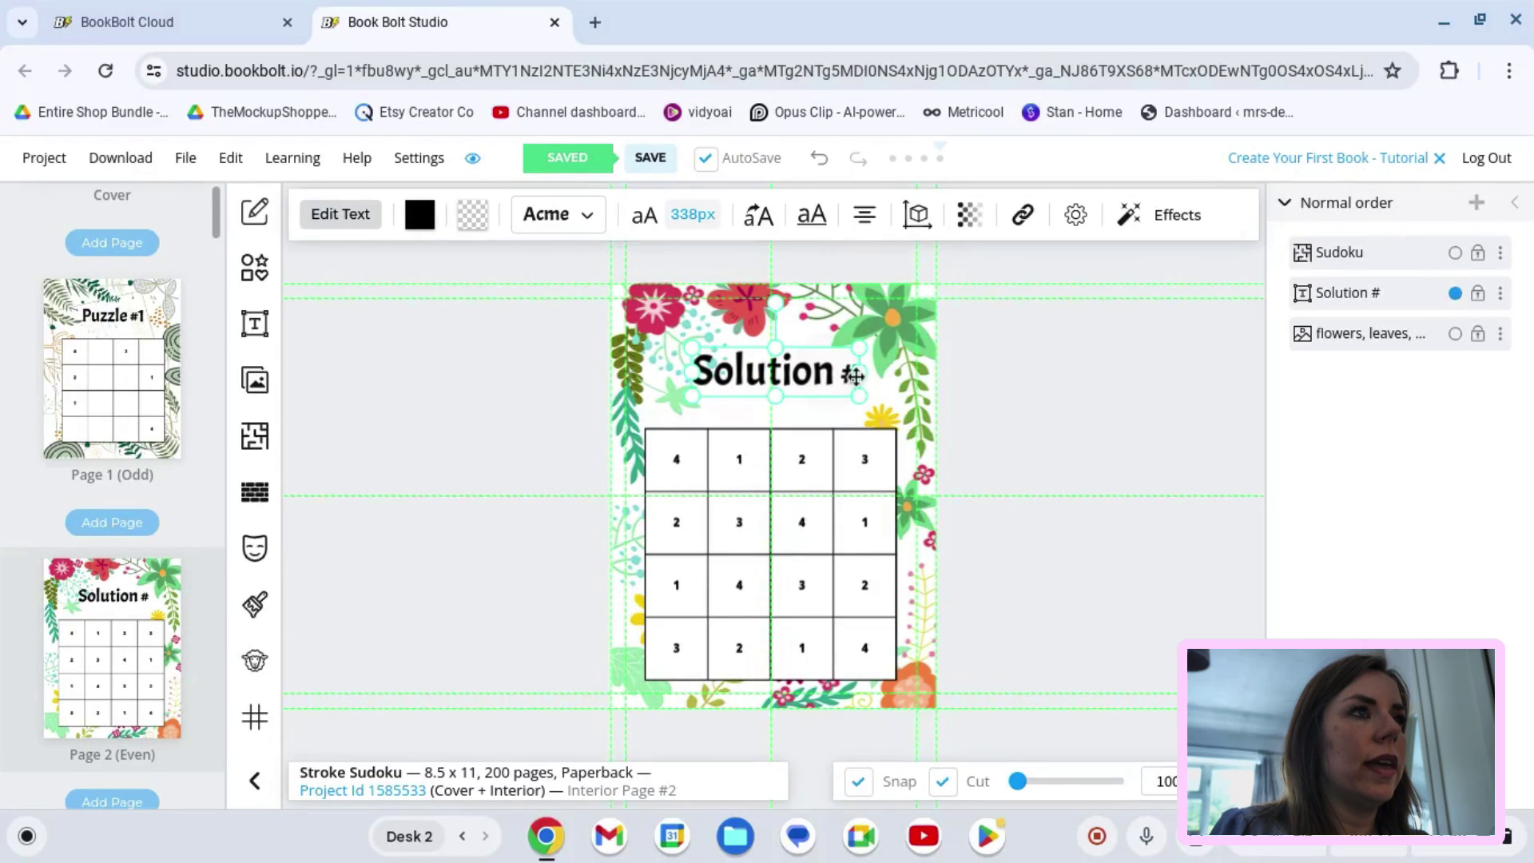
click(804, 369)
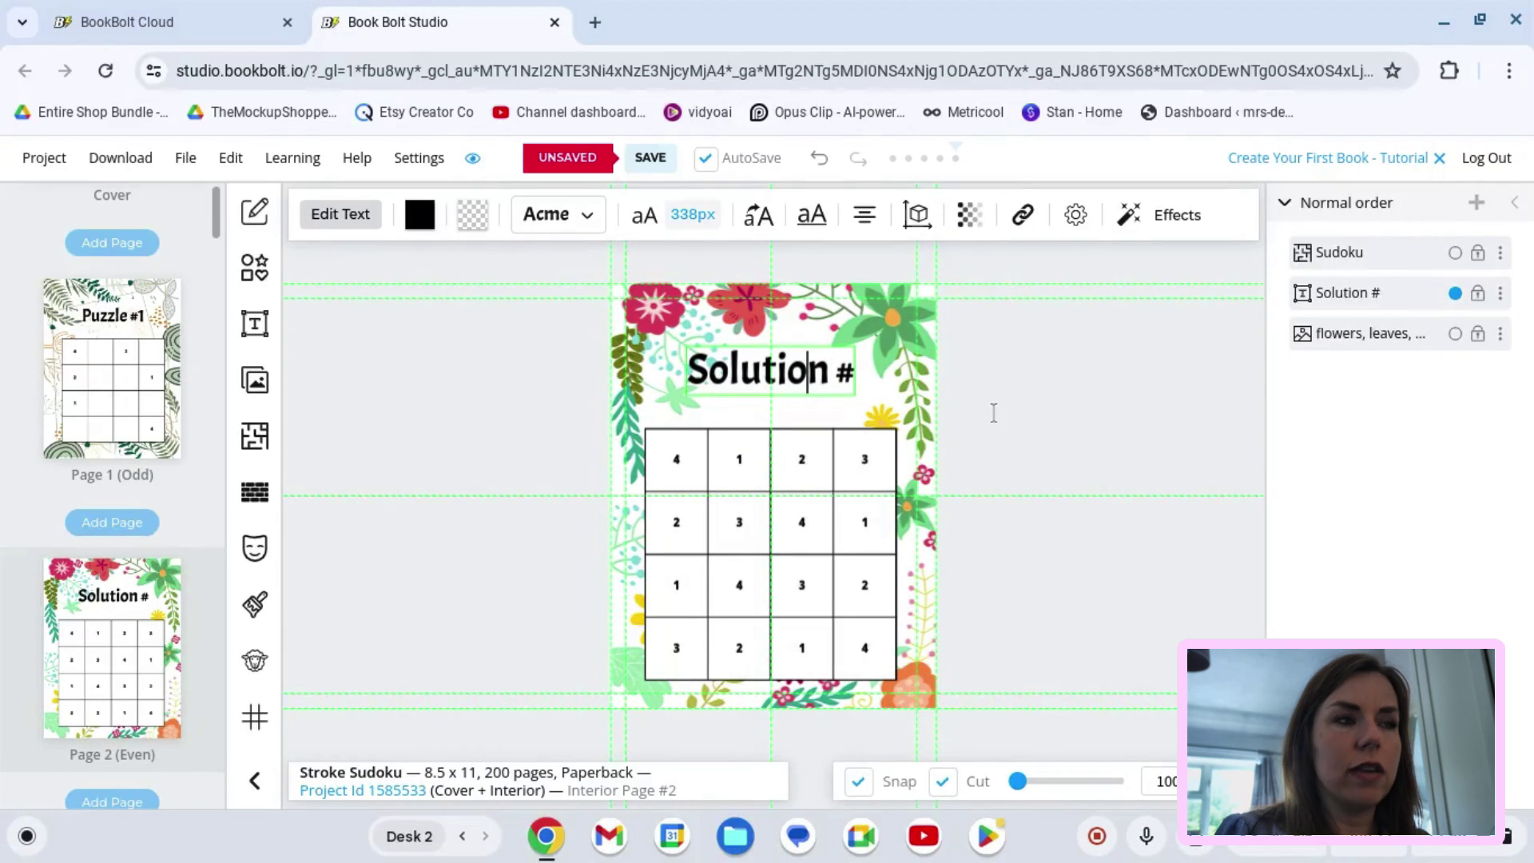
key(End)
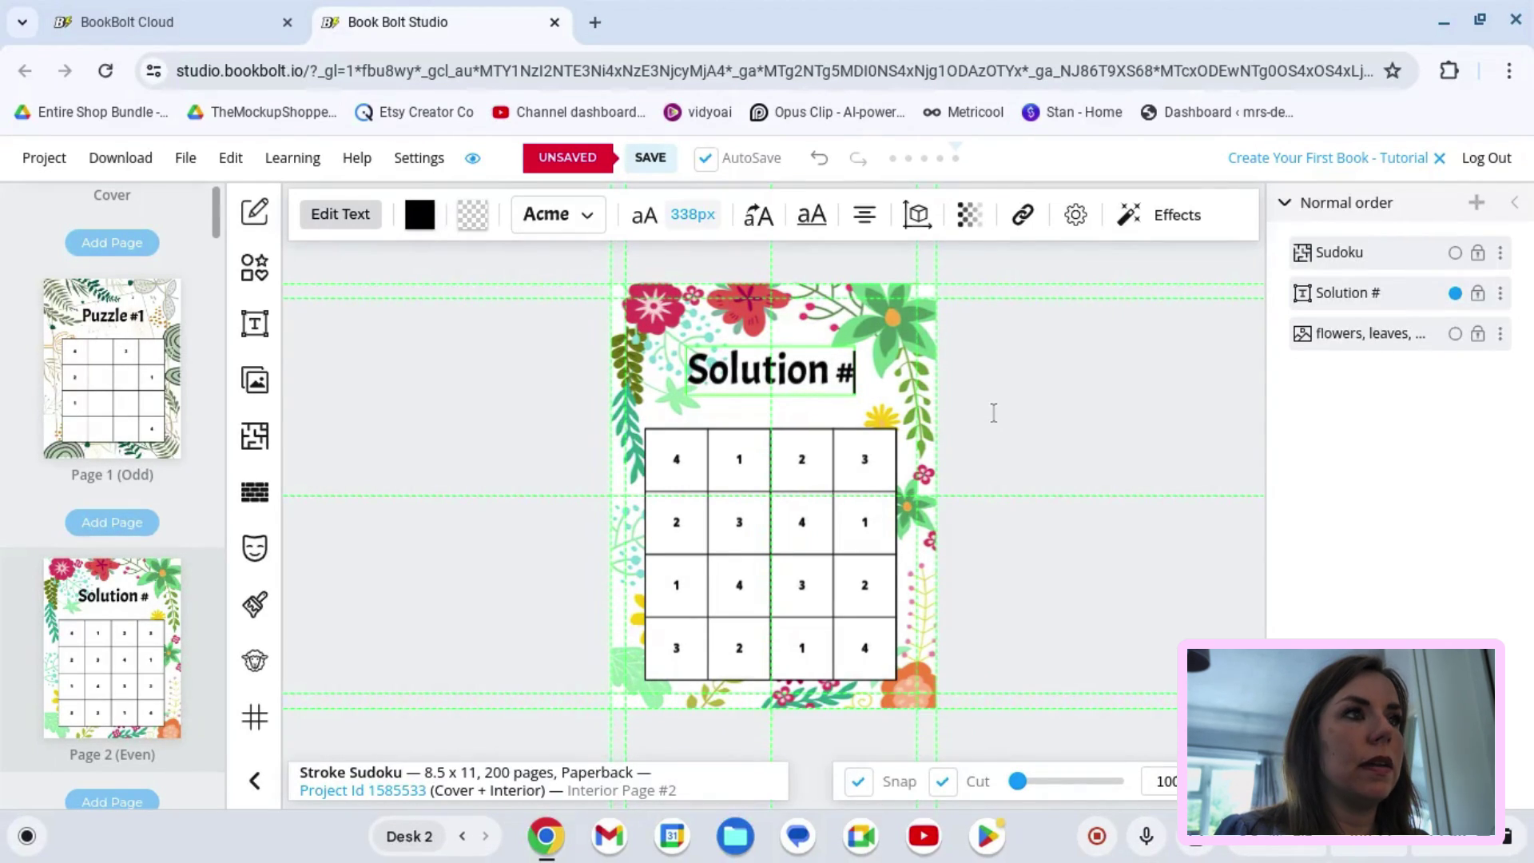
text(1)
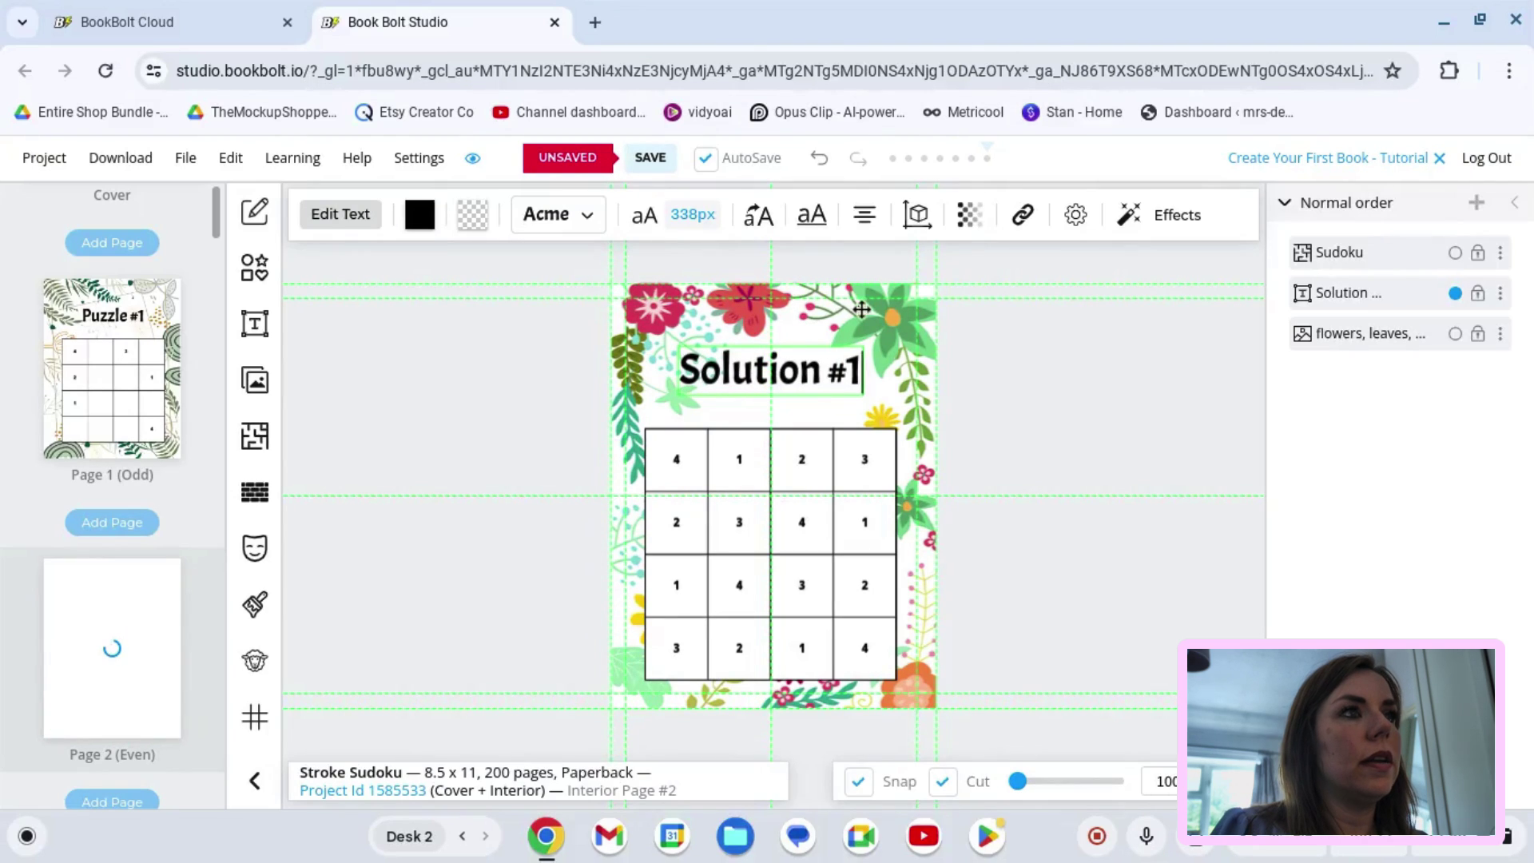
click(771, 373)
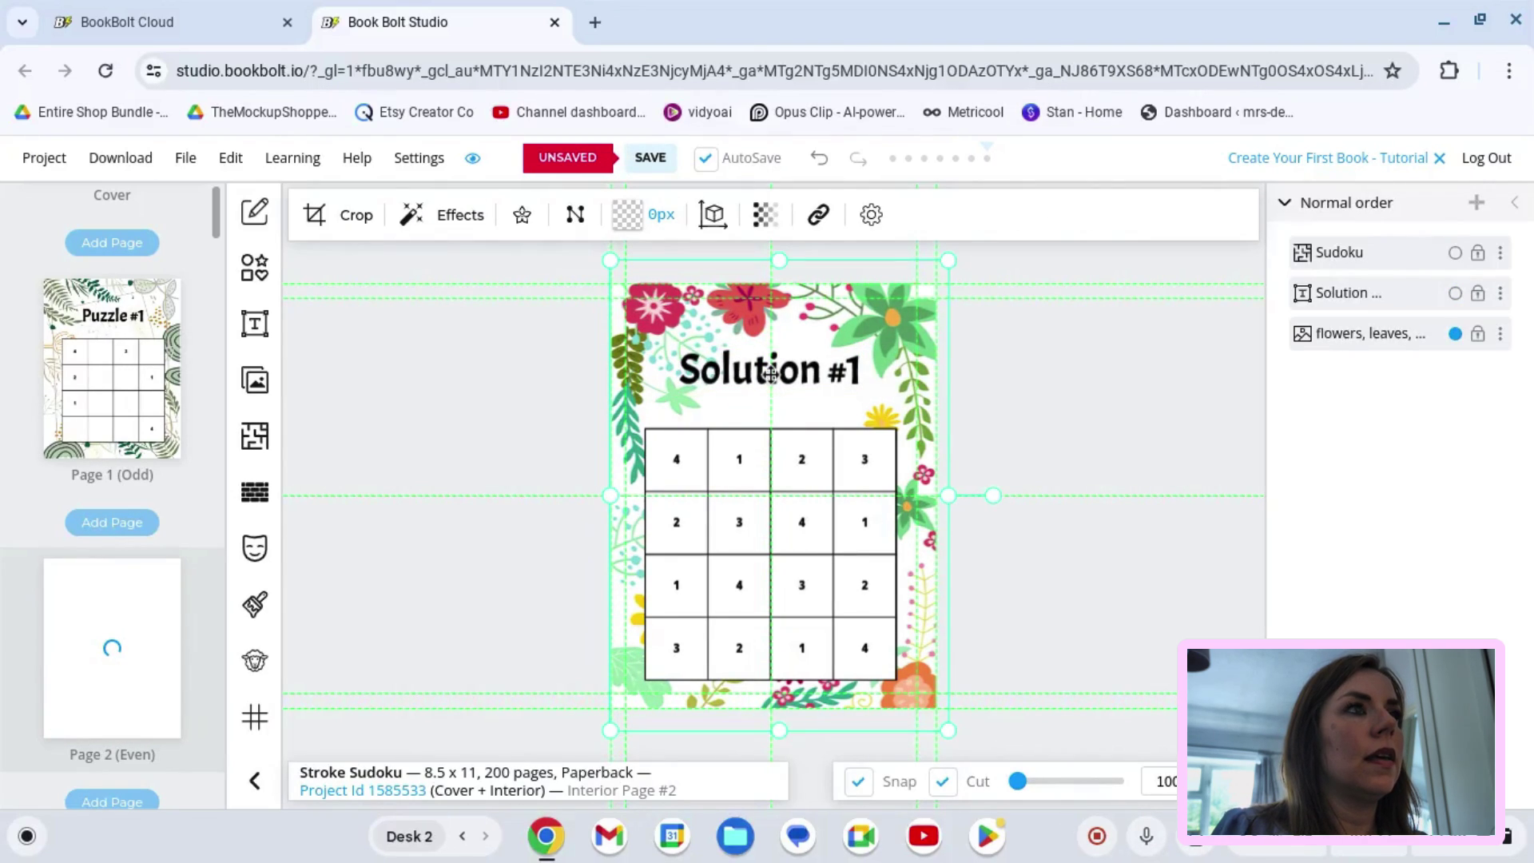
click(771, 373)
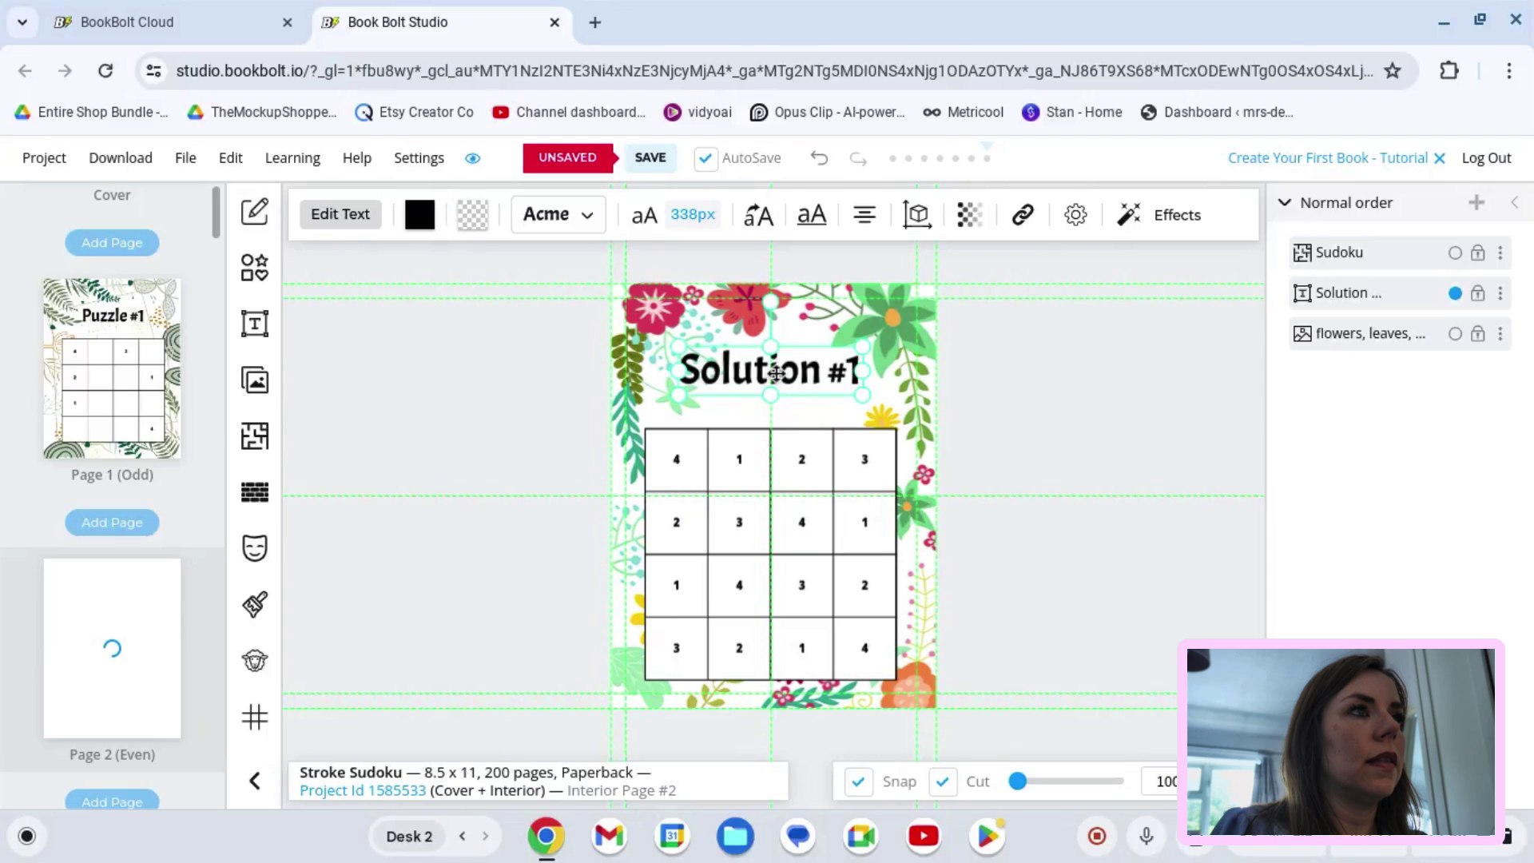
click(1045, 421)
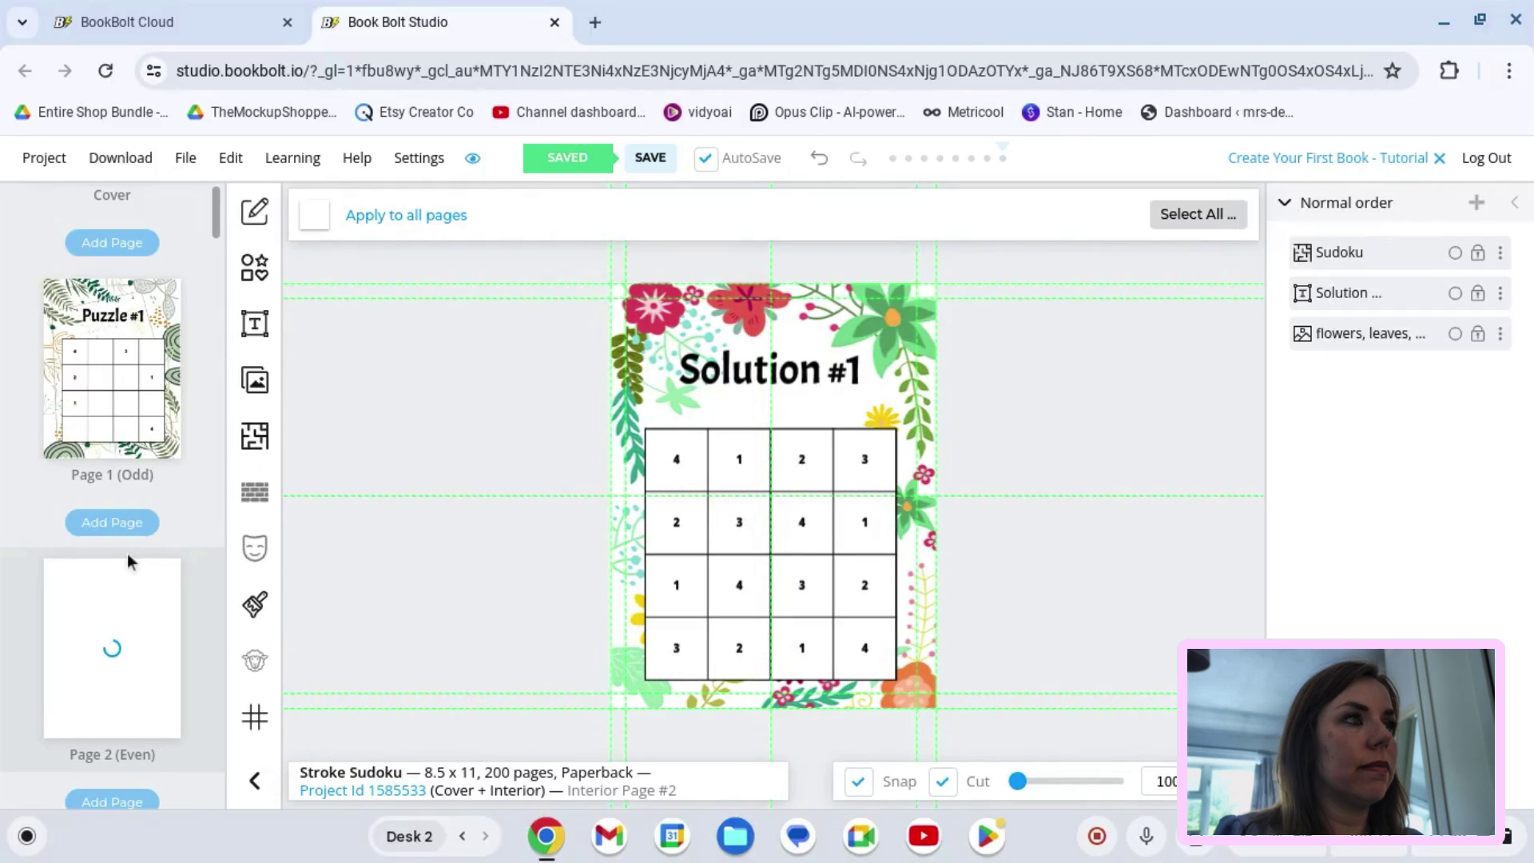
Step: On page 3, move the Sudoku grid below the title, scale it down, and center it horizontally
scroll(110, 591, down, 3)
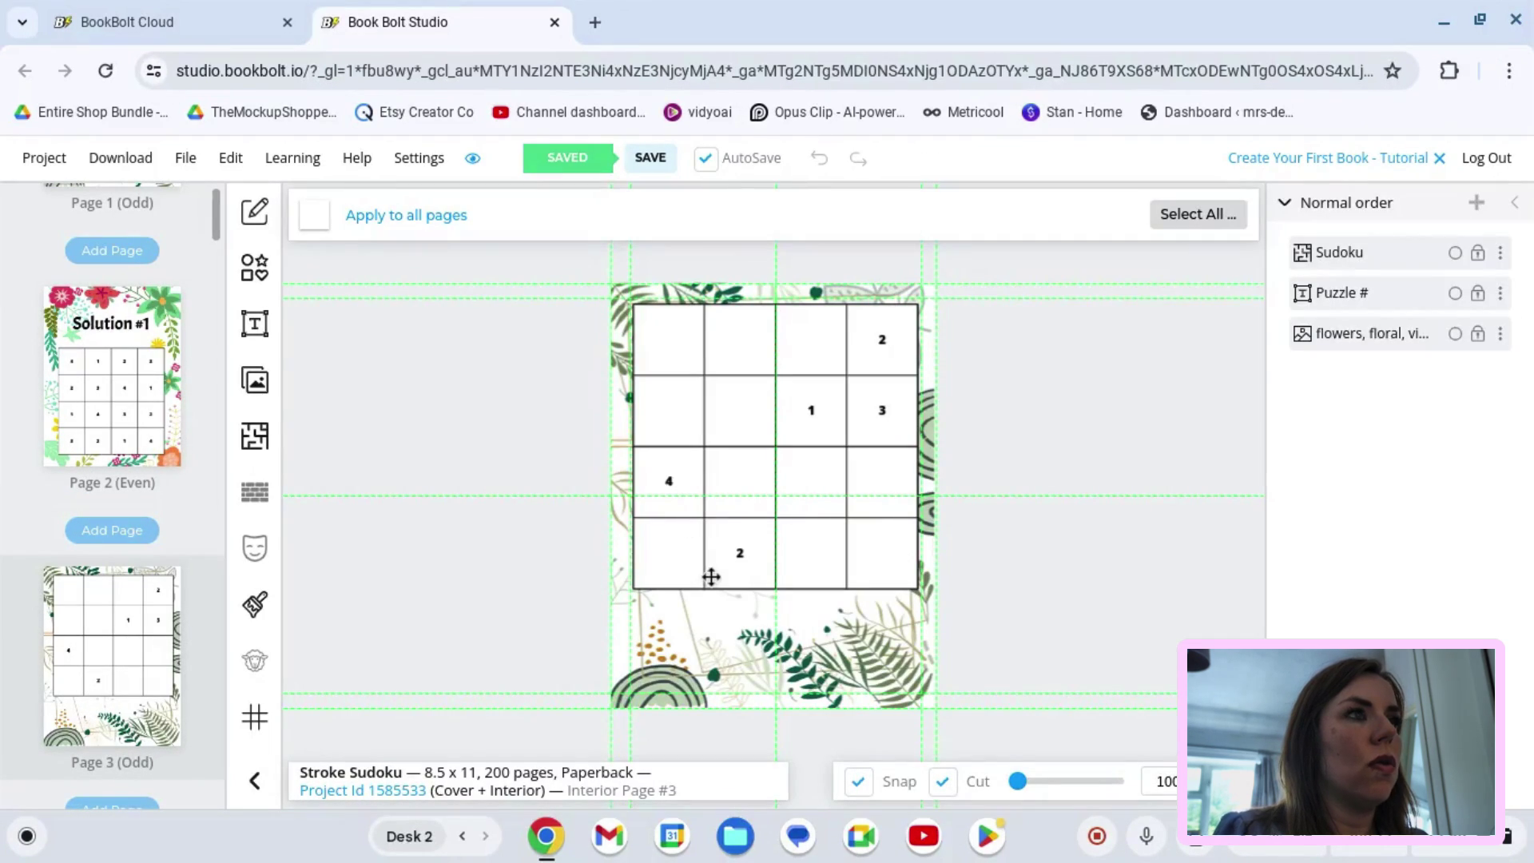
drag(787, 515, 790, 609)
drag(630, 394, 685, 430)
drag(855, 578, 834, 563)
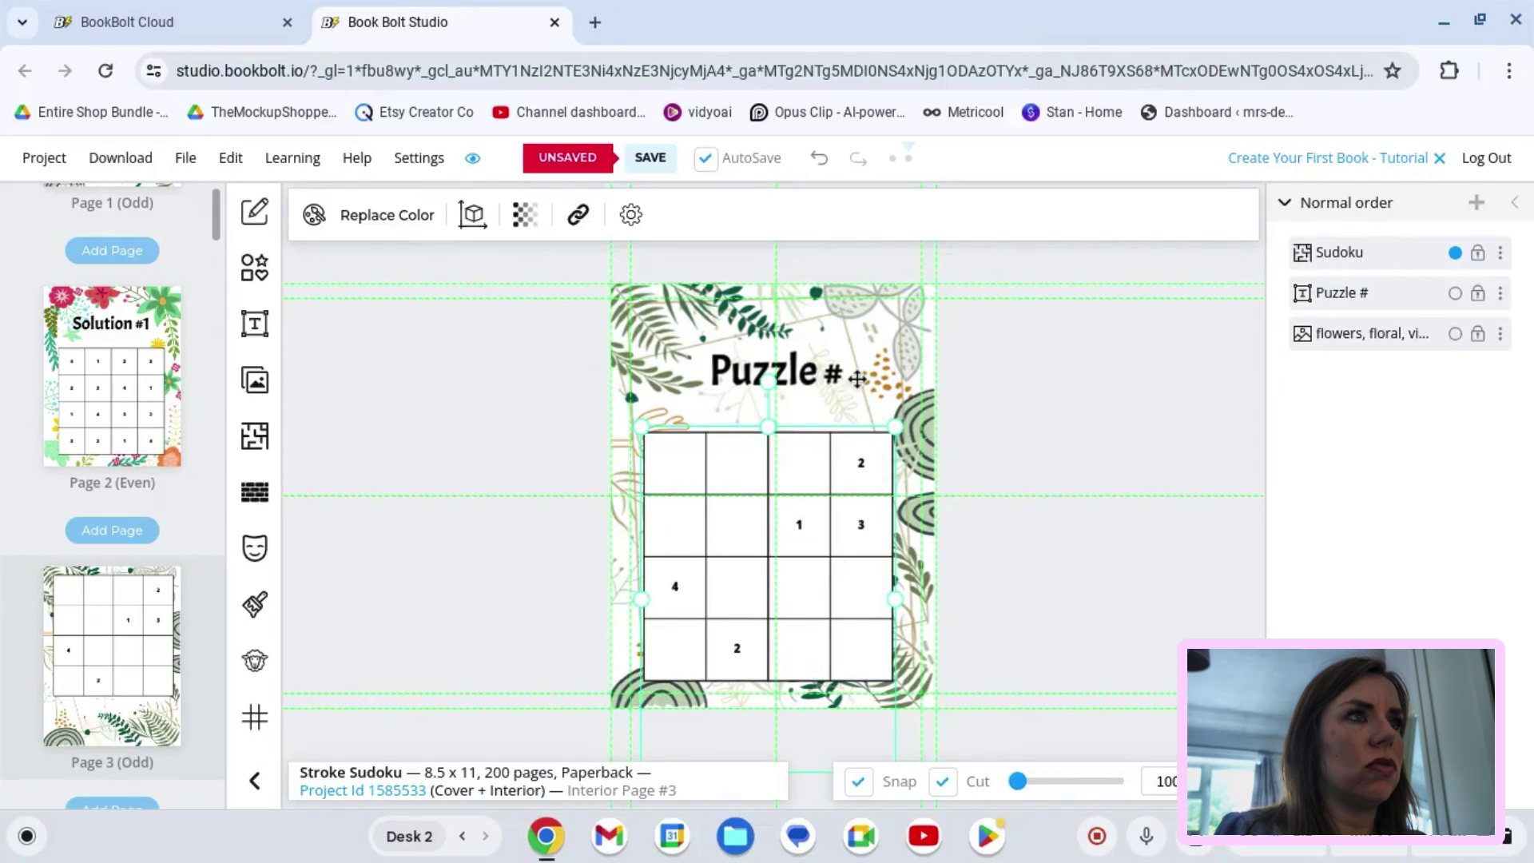
mouse_move(832, 515)
mouse_down()
mouse_move(839, 500)
mouse_move(825, 504)
mouse_move(844, 506)
mouse_up()
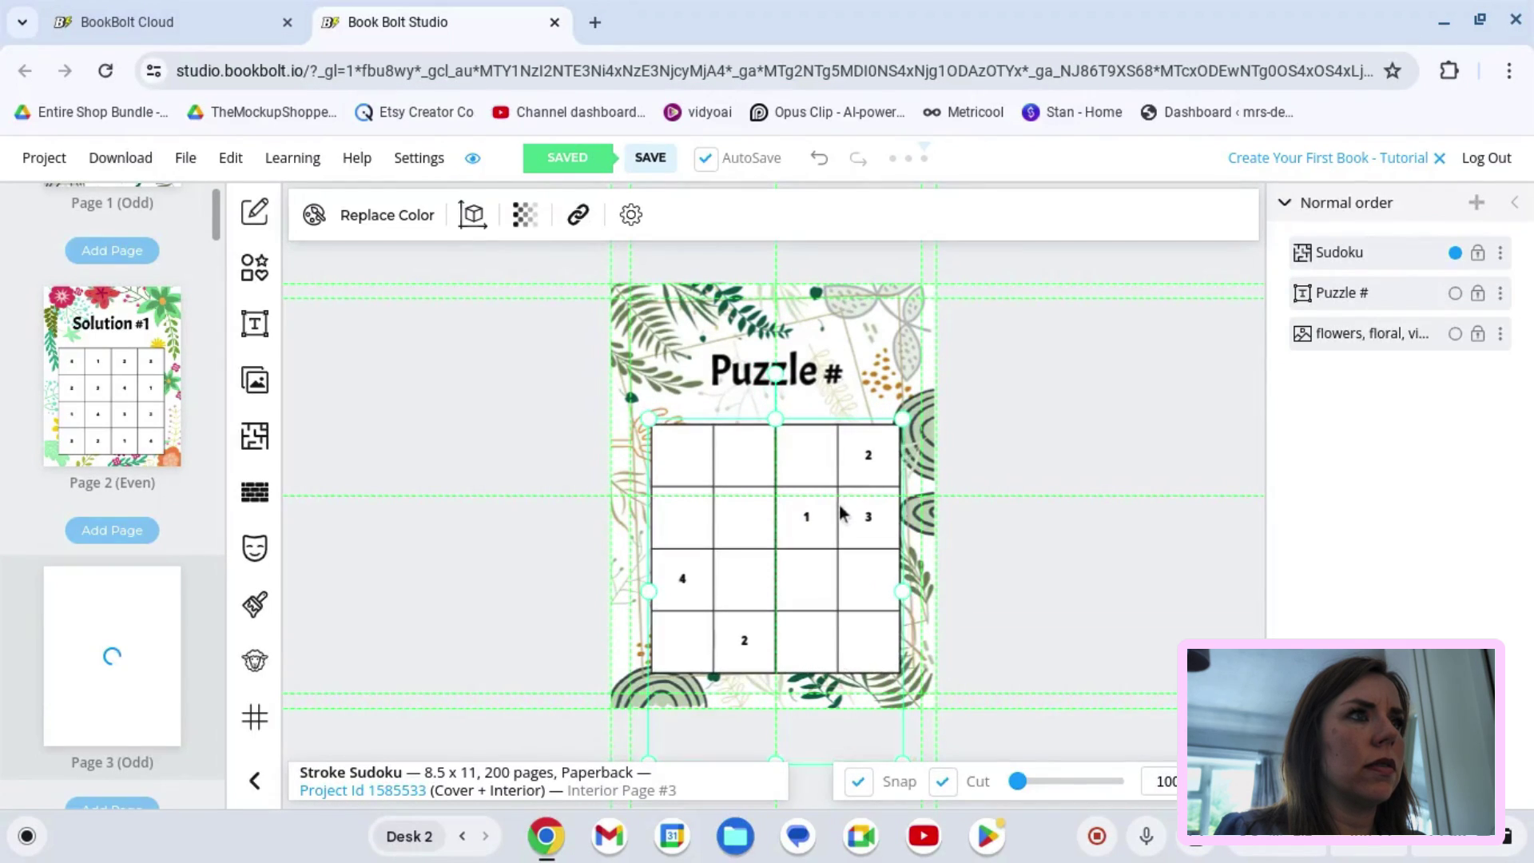
Step: Change the title on page 3 to "Puzzle #2"
click(837, 377)
click(833, 376)
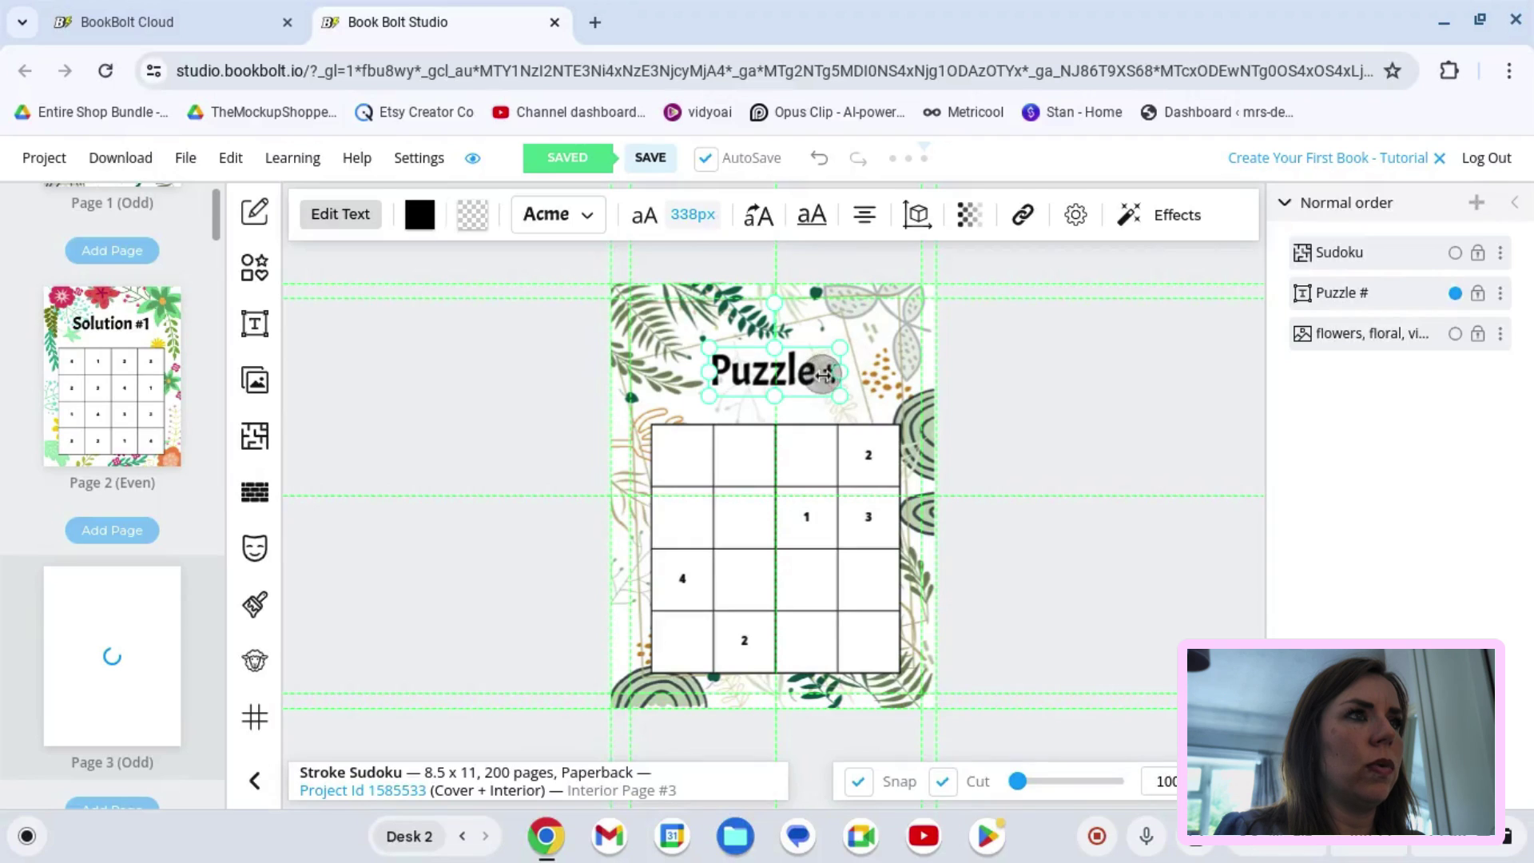
double_click(825, 373)
key(Right)
text(2)
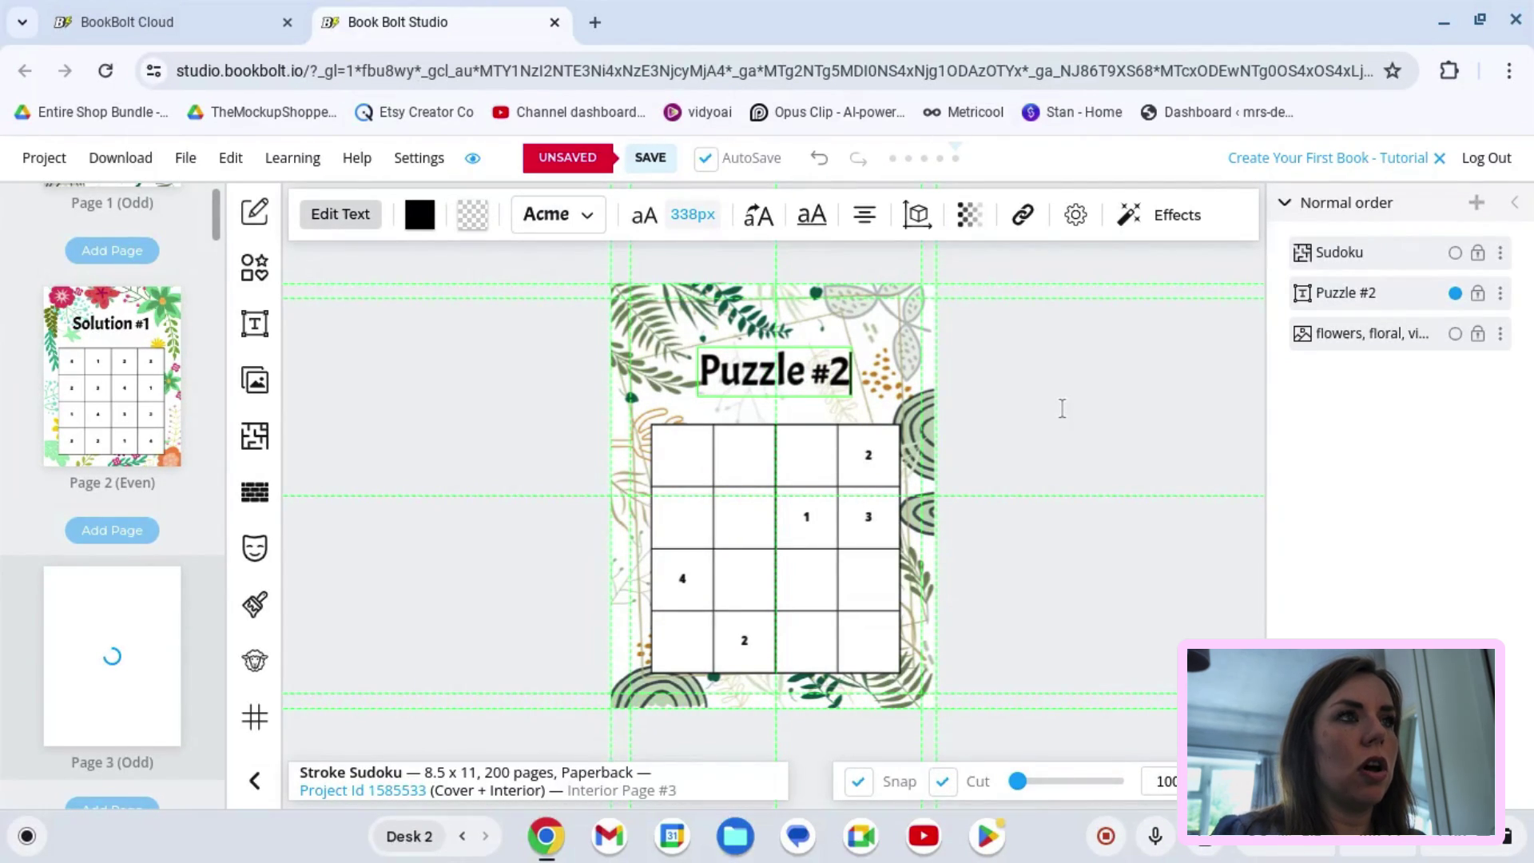
Step: Open the book cover and examine its template, including the barcode area, spine width and the front and back cover areas
click(535, 418)
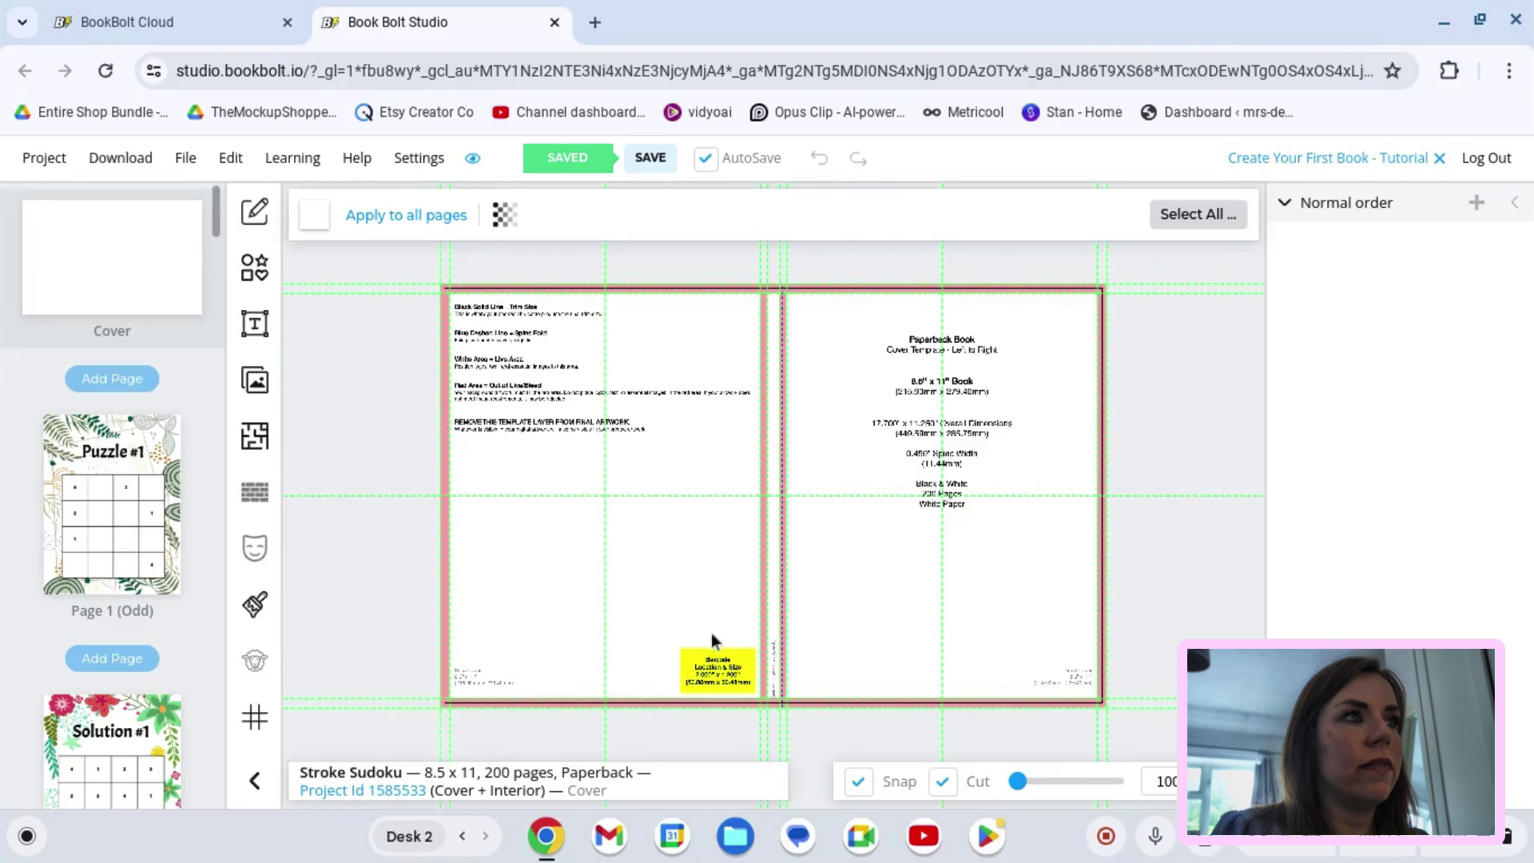
scroll(711, 632, up, 1)
scroll(713, 635, up, 3)
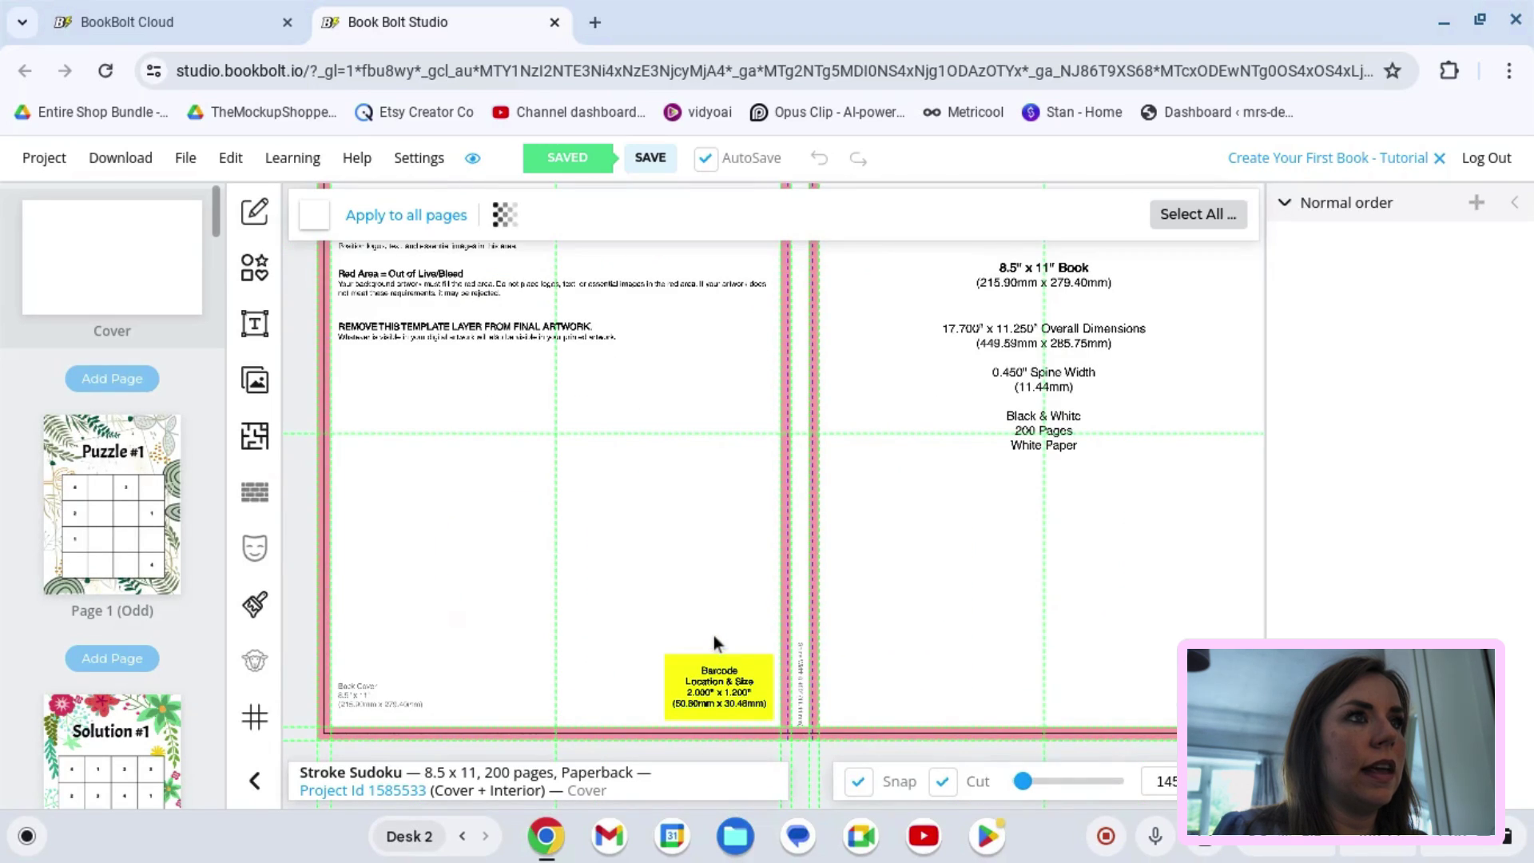
click(931, 501)
drag(778, 602, 765, 672)
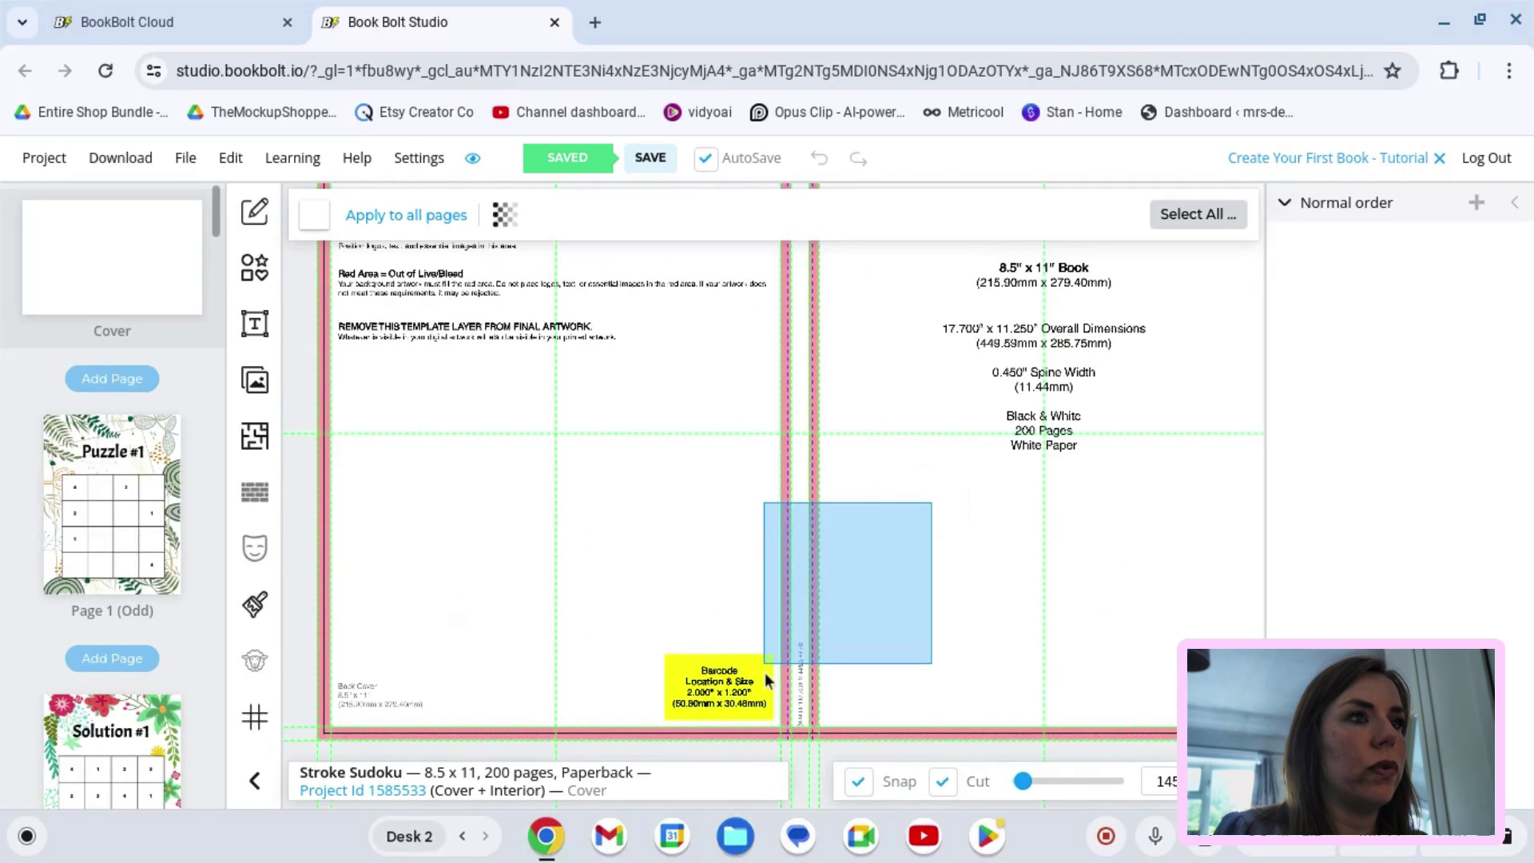
scroll(484, 305, down, 1)
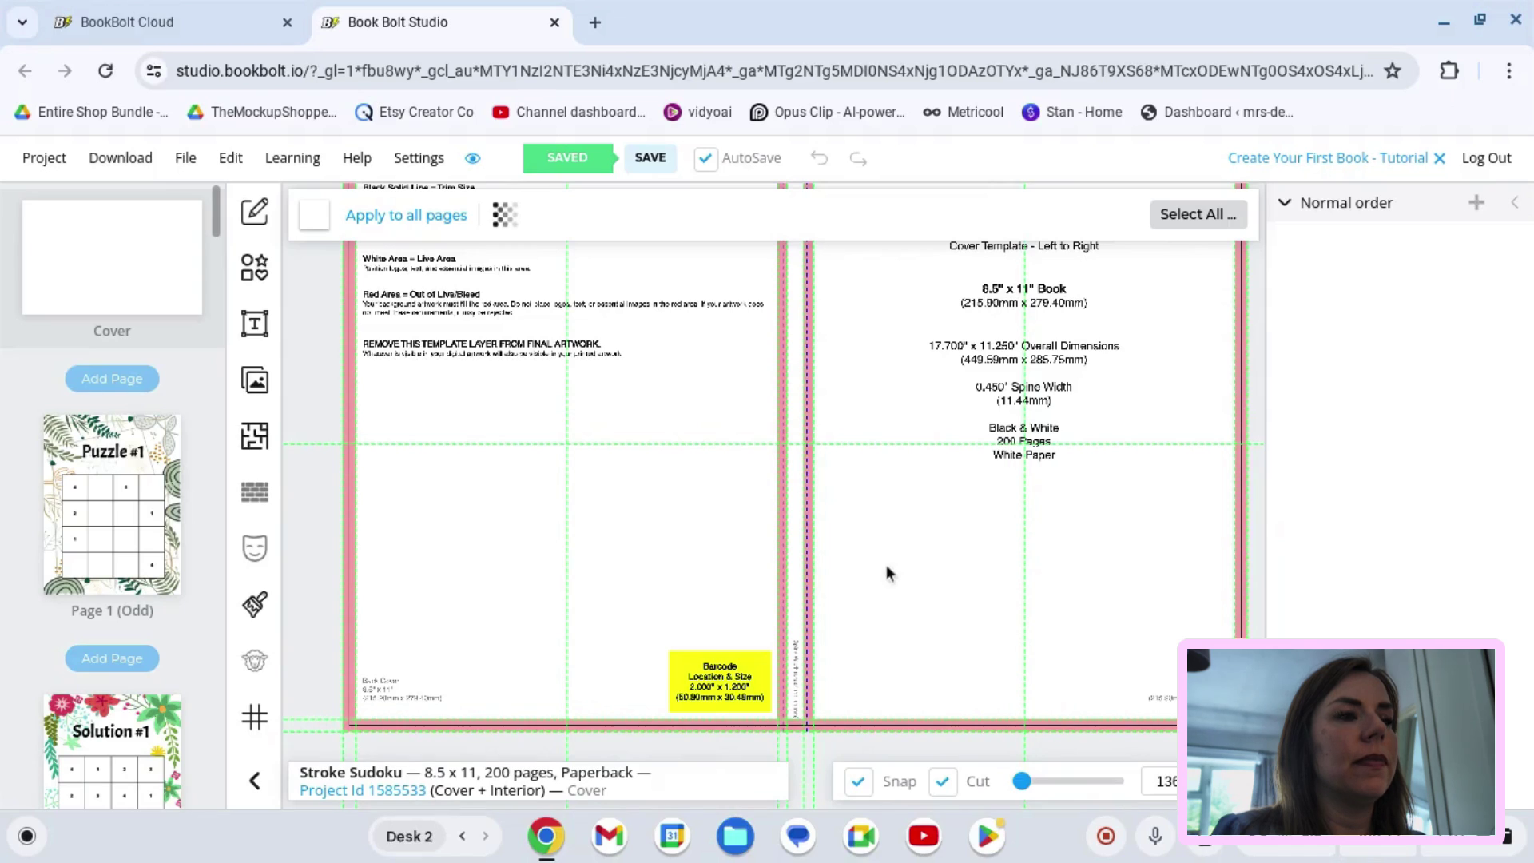
scroll(885, 564, down, 1)
scroll(885, 564, down, 2)
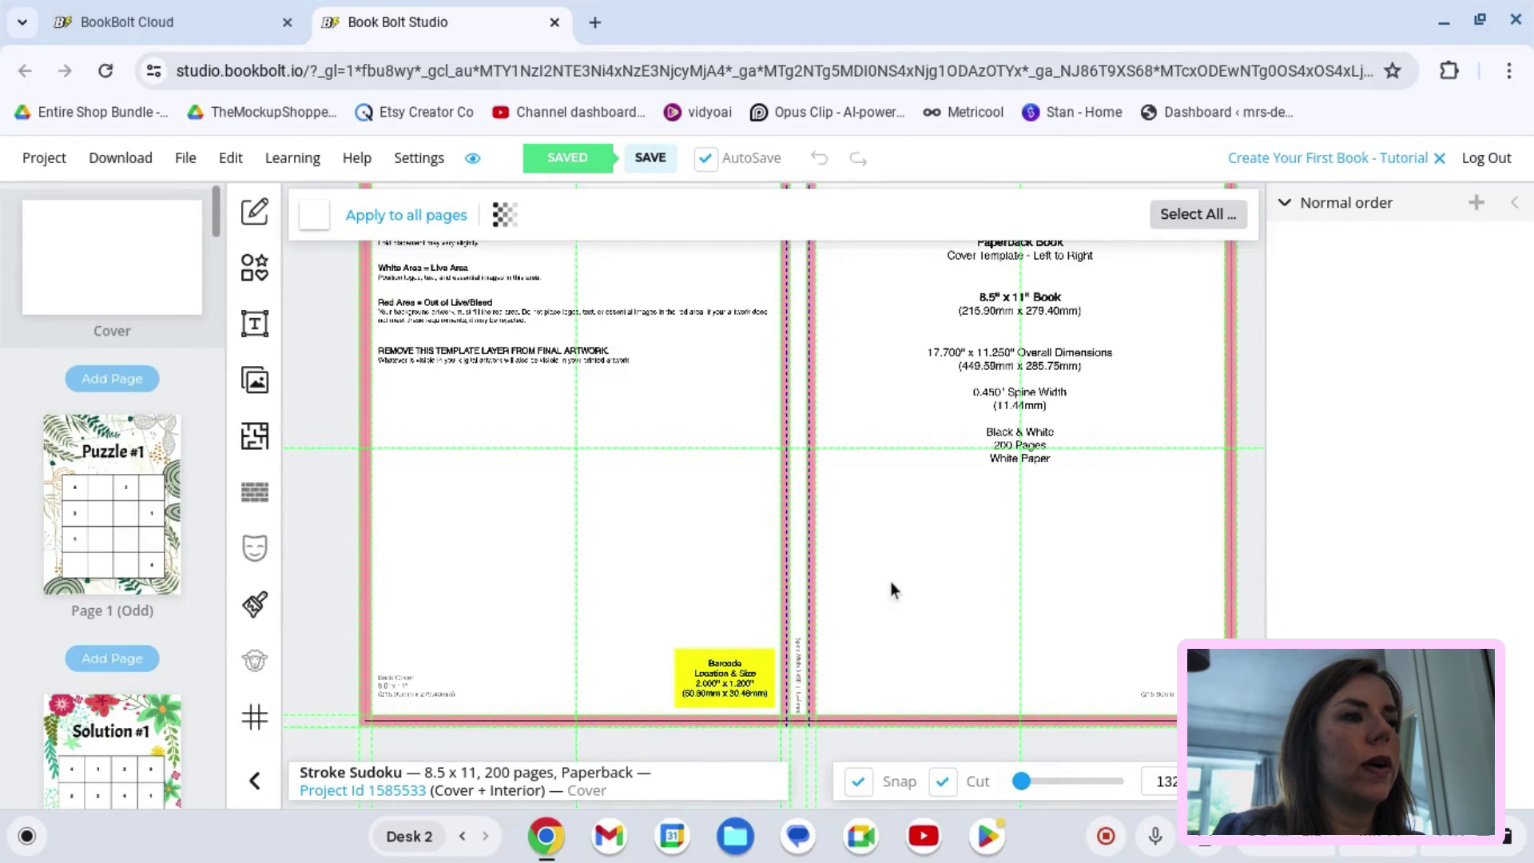
scroll(890, 582, down, 1)
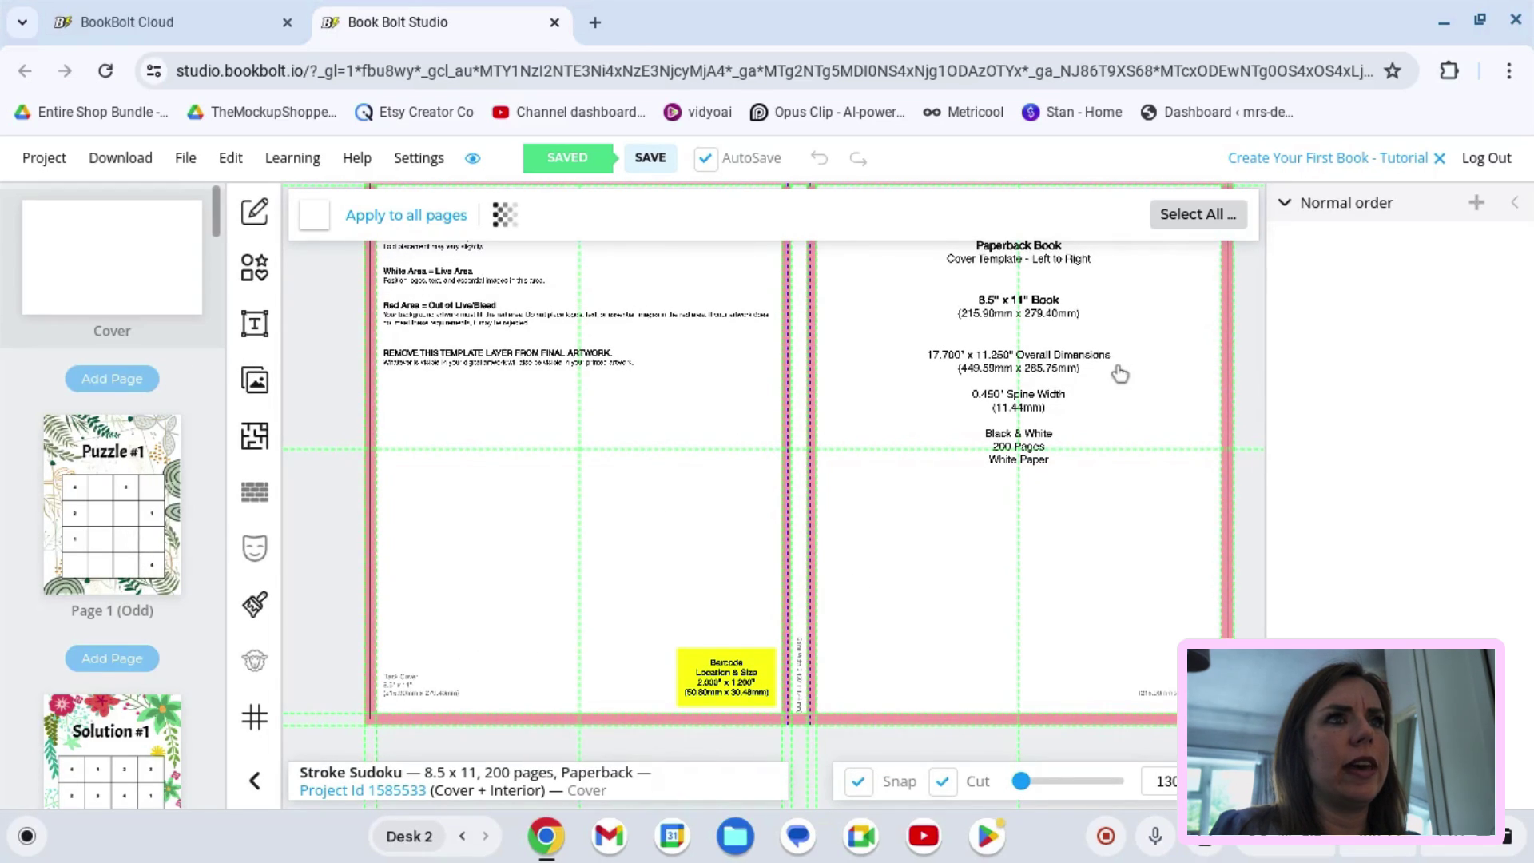
scroll(1068, 414, down, 2)
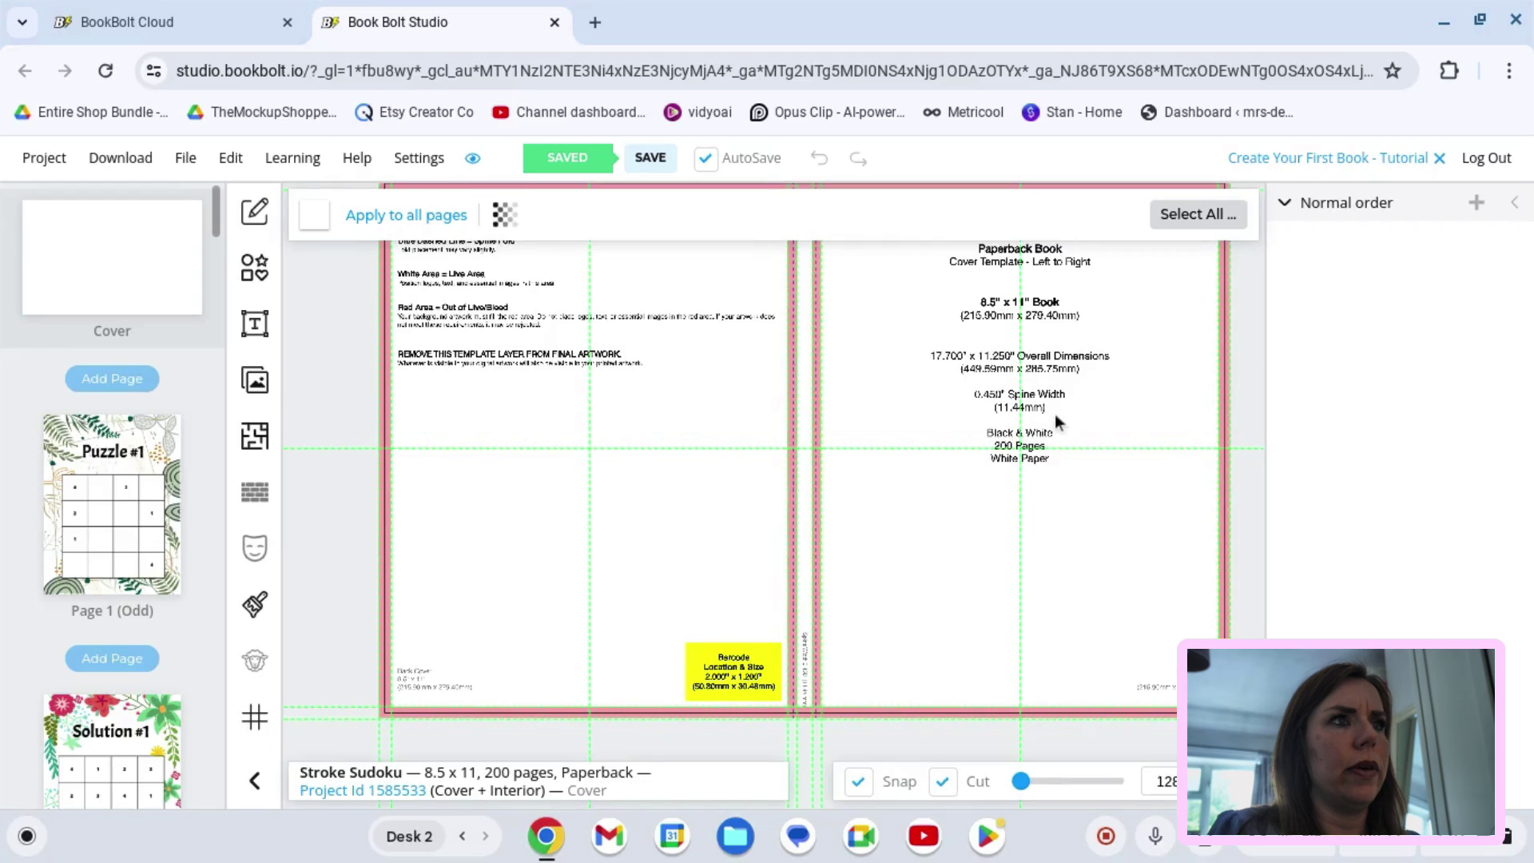
drag(1058, 411, 1048, 523)
drag(318, 495, 342, 681)
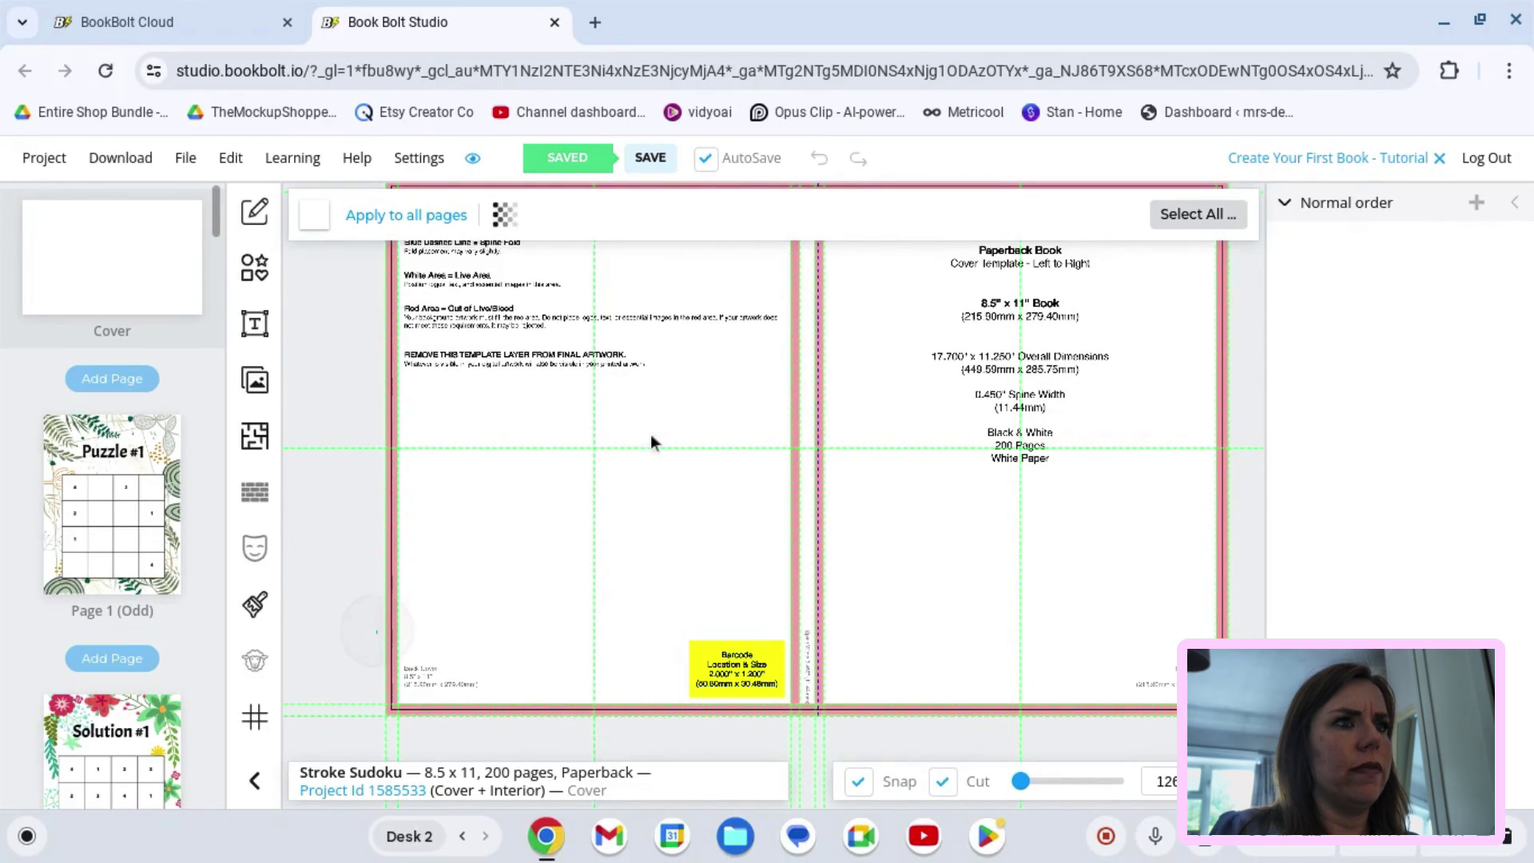
scroll(1080, 458, down, 2)
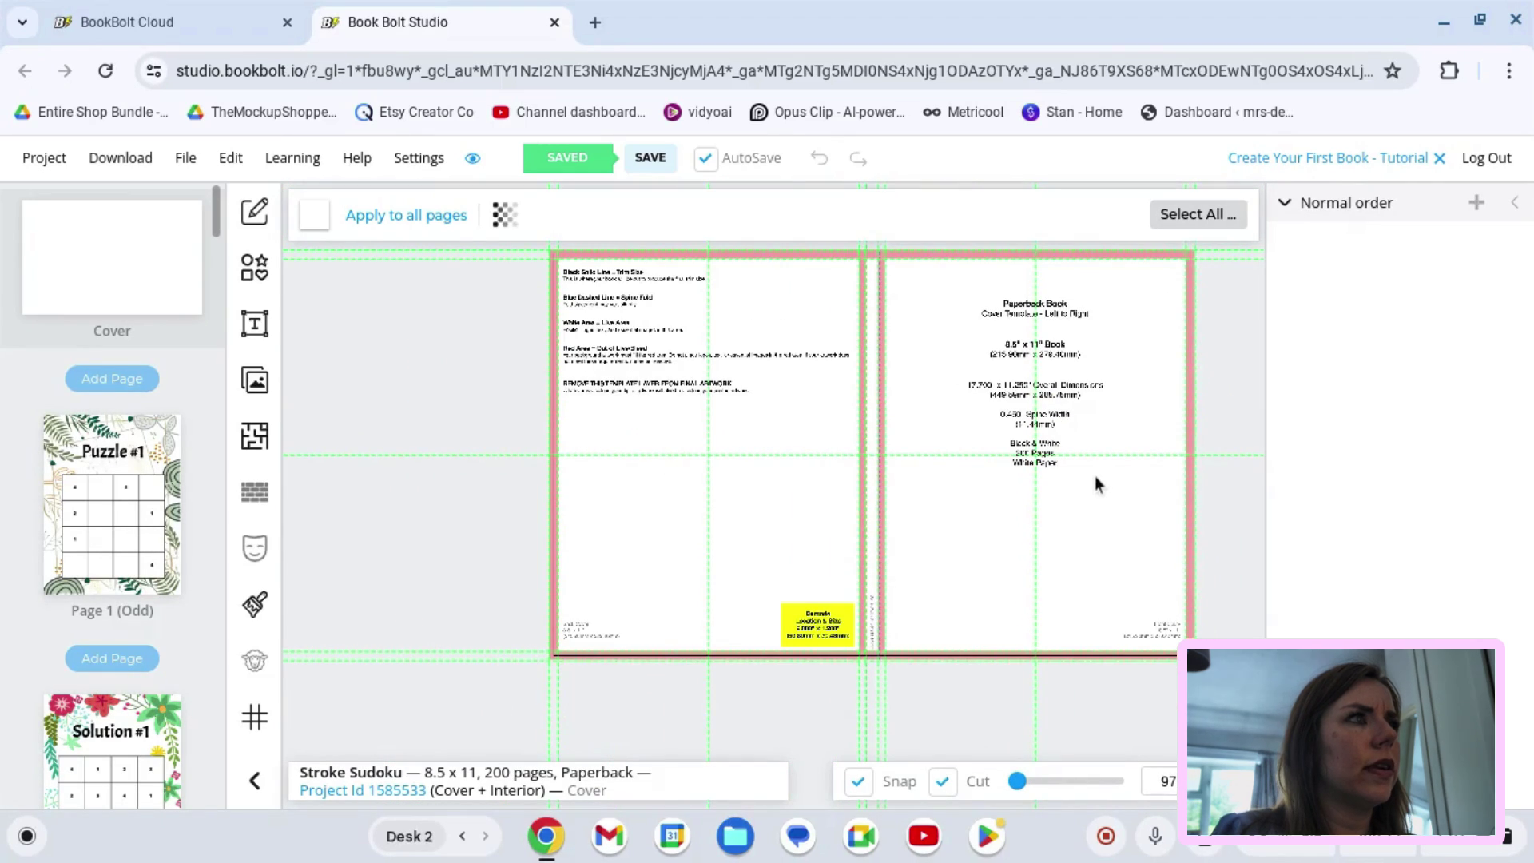
Step: Add the watercolor flower background with corner roses from the Pixabay "flower border" results and enlarge it to fill the entire cover
click(259, 386)
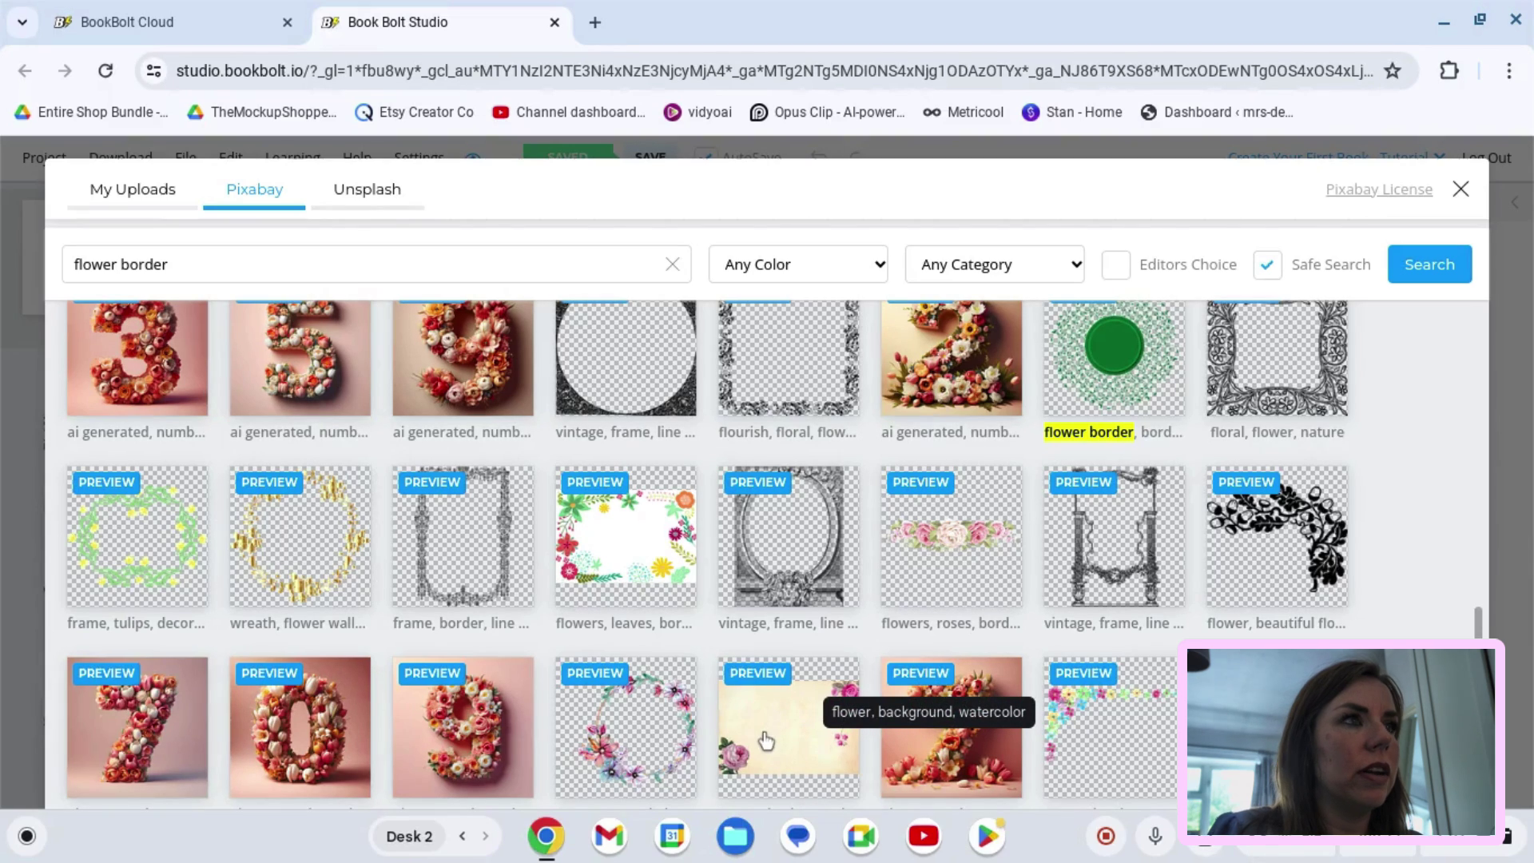
click(793, 746)
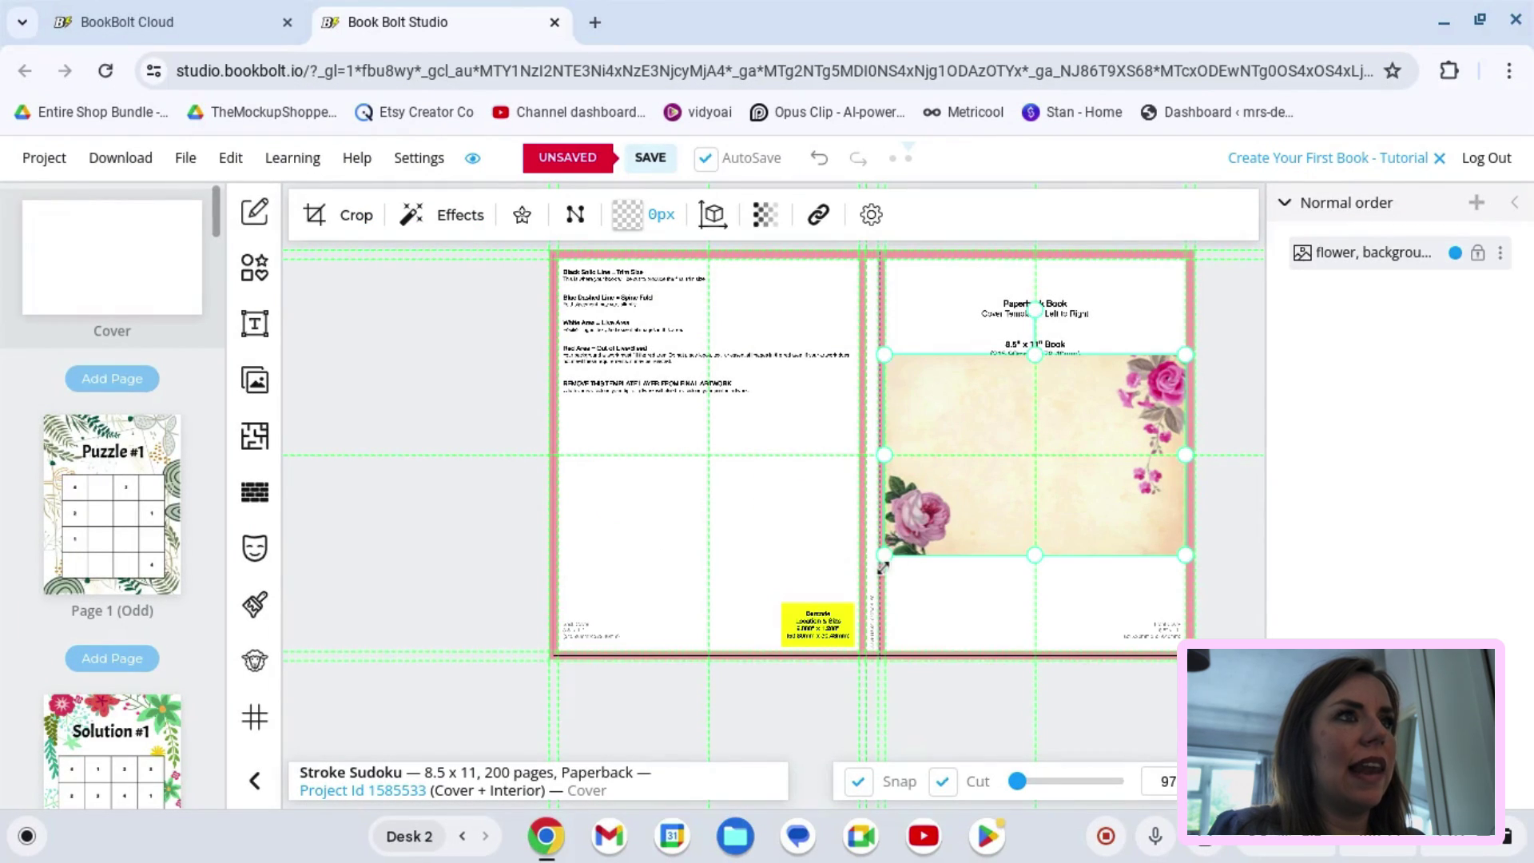
drag(879, 553, 629, 633)
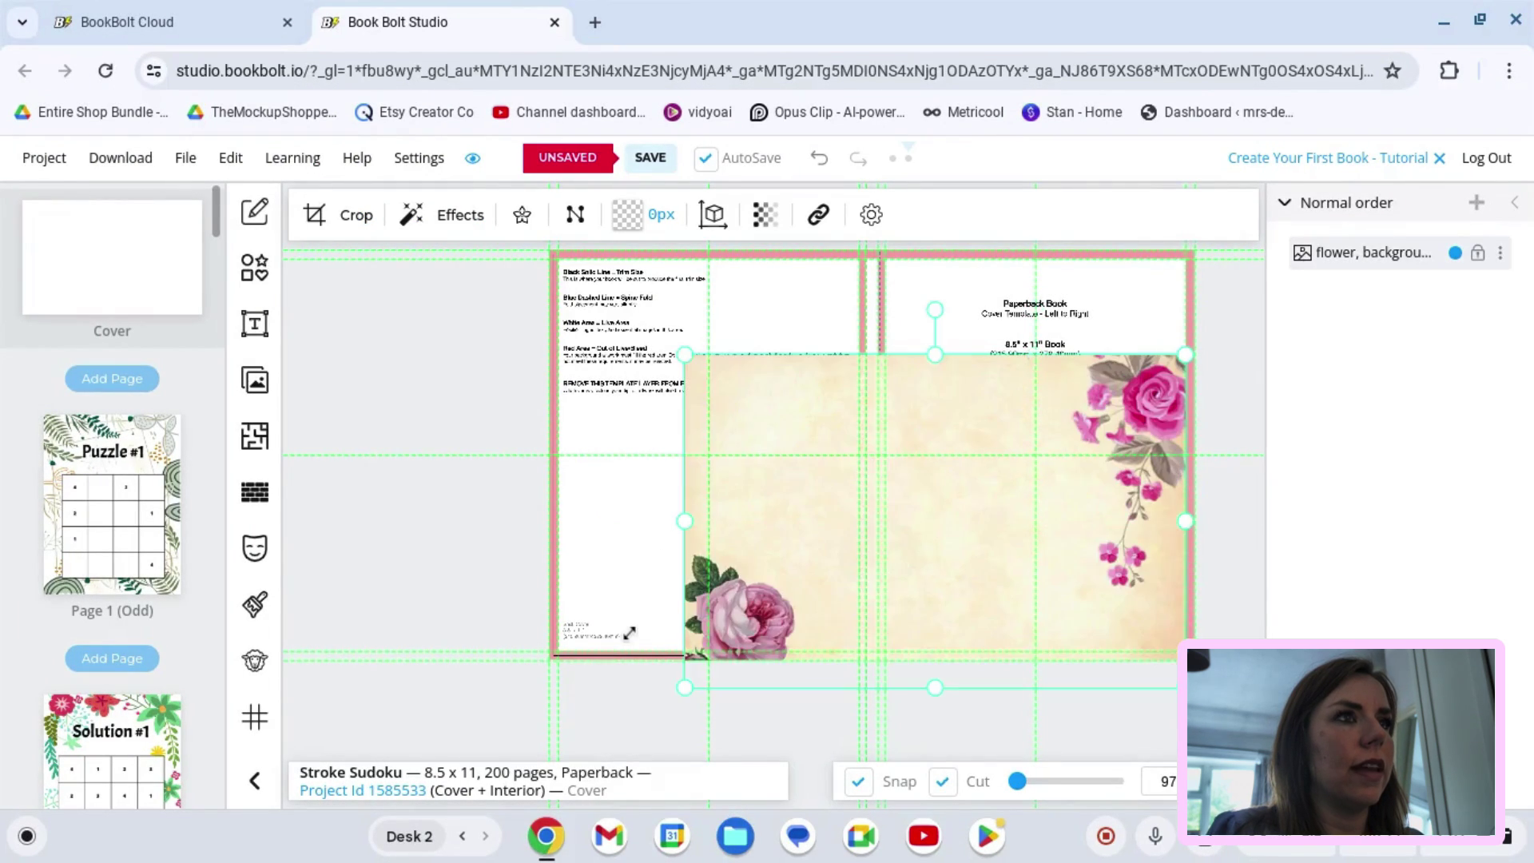
drag(983, 484, 841, 383)
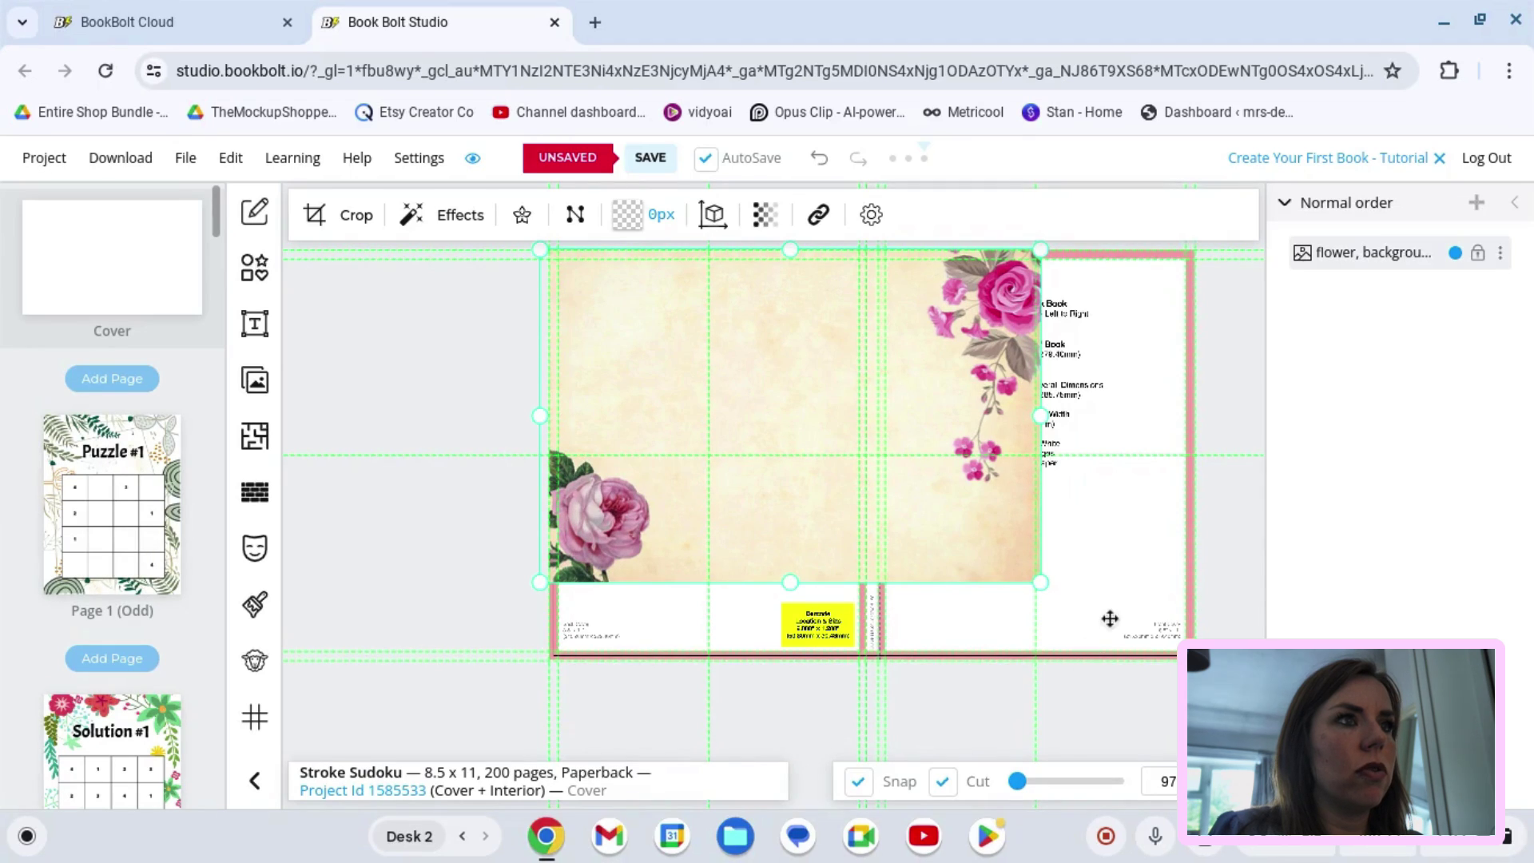
drag(1039, 582, 1233, 656)
drag(979, 568, 990, 550)
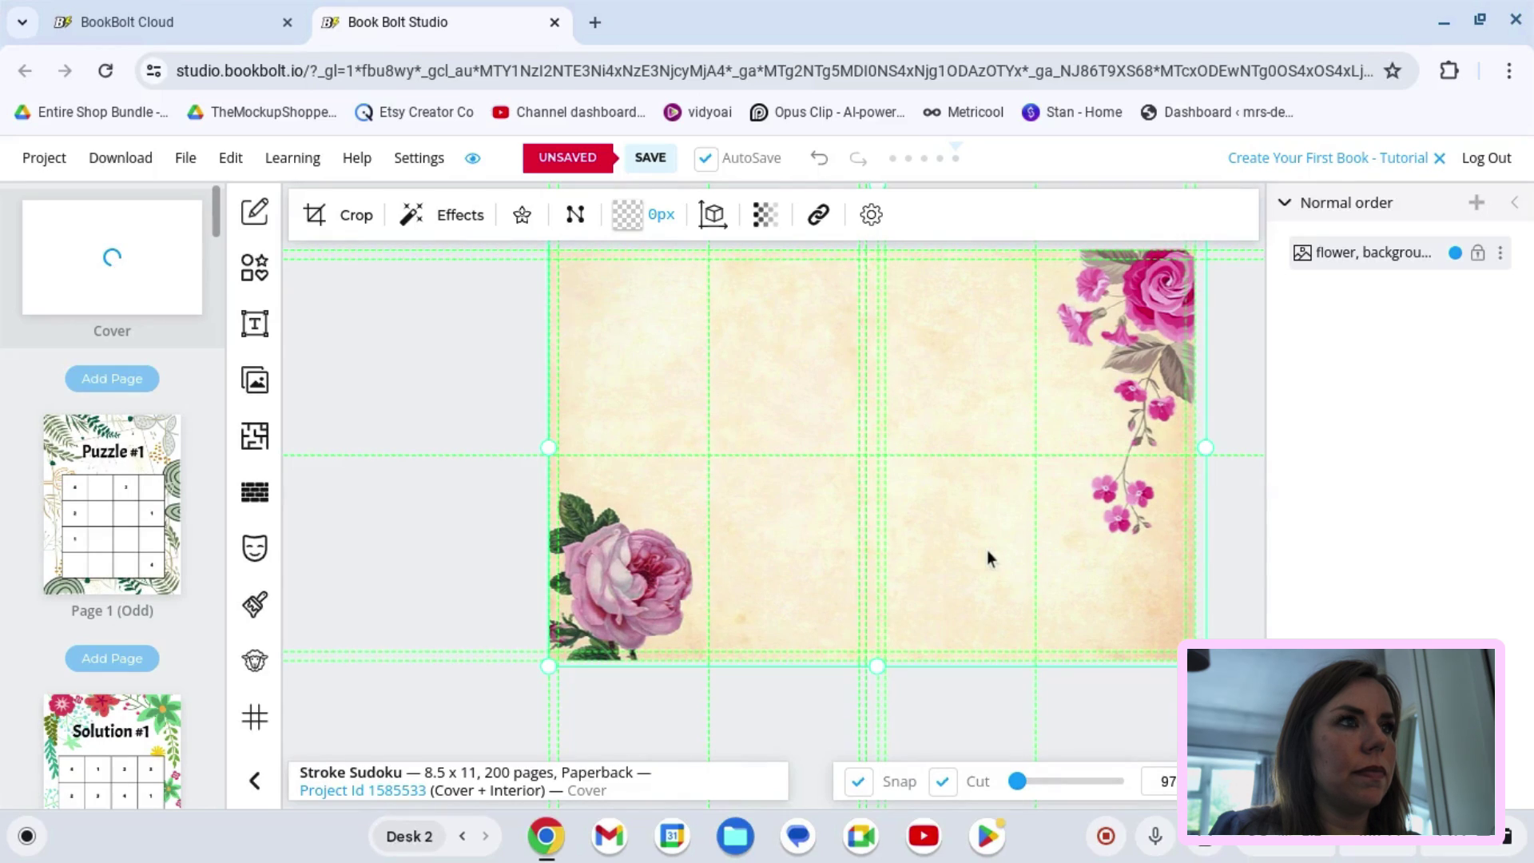
click(1228, 523)
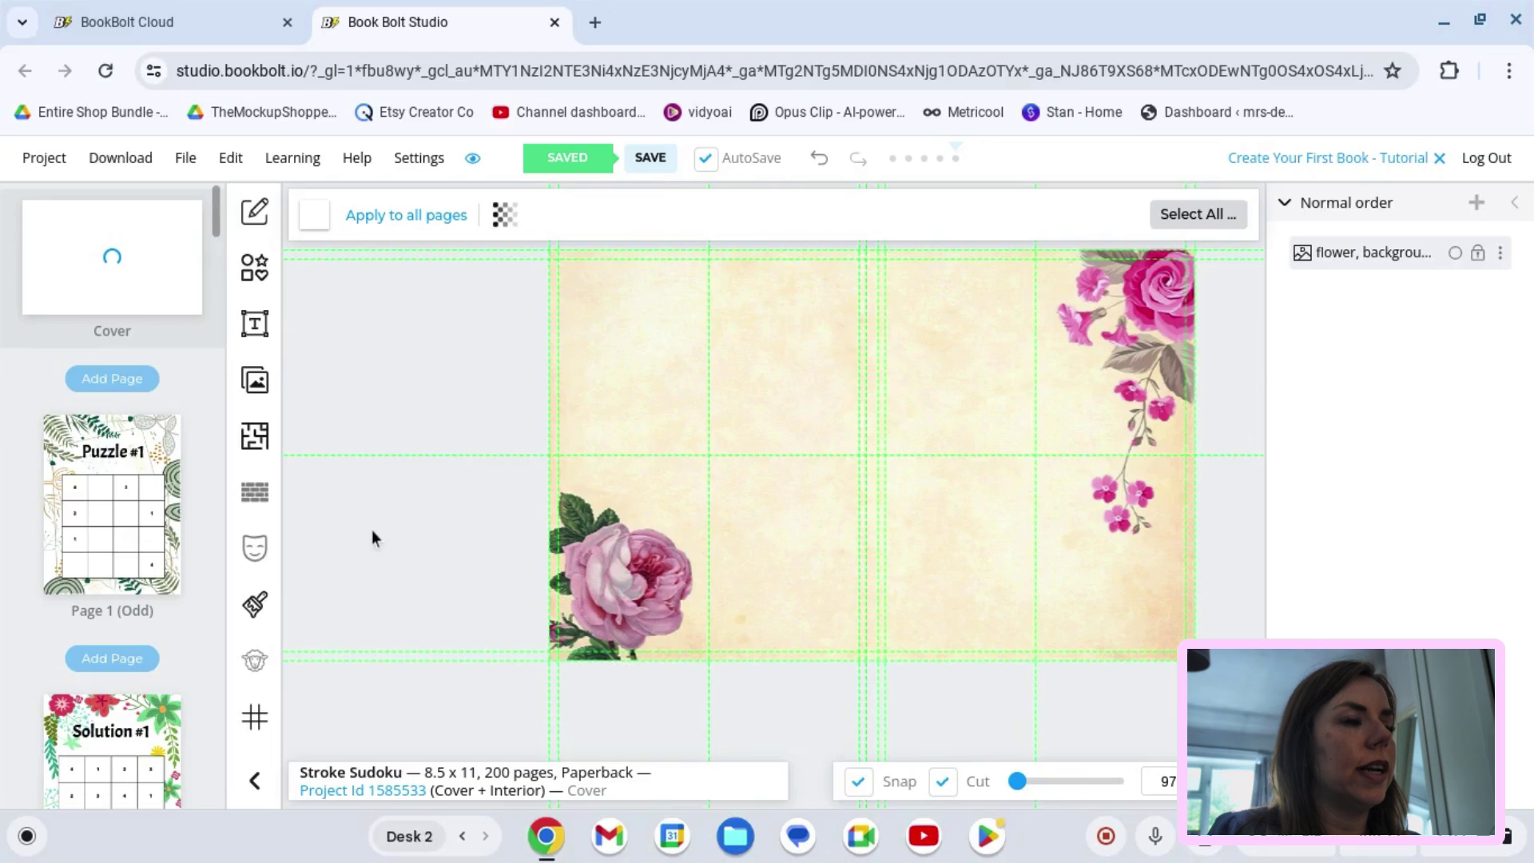
click(351, 573)
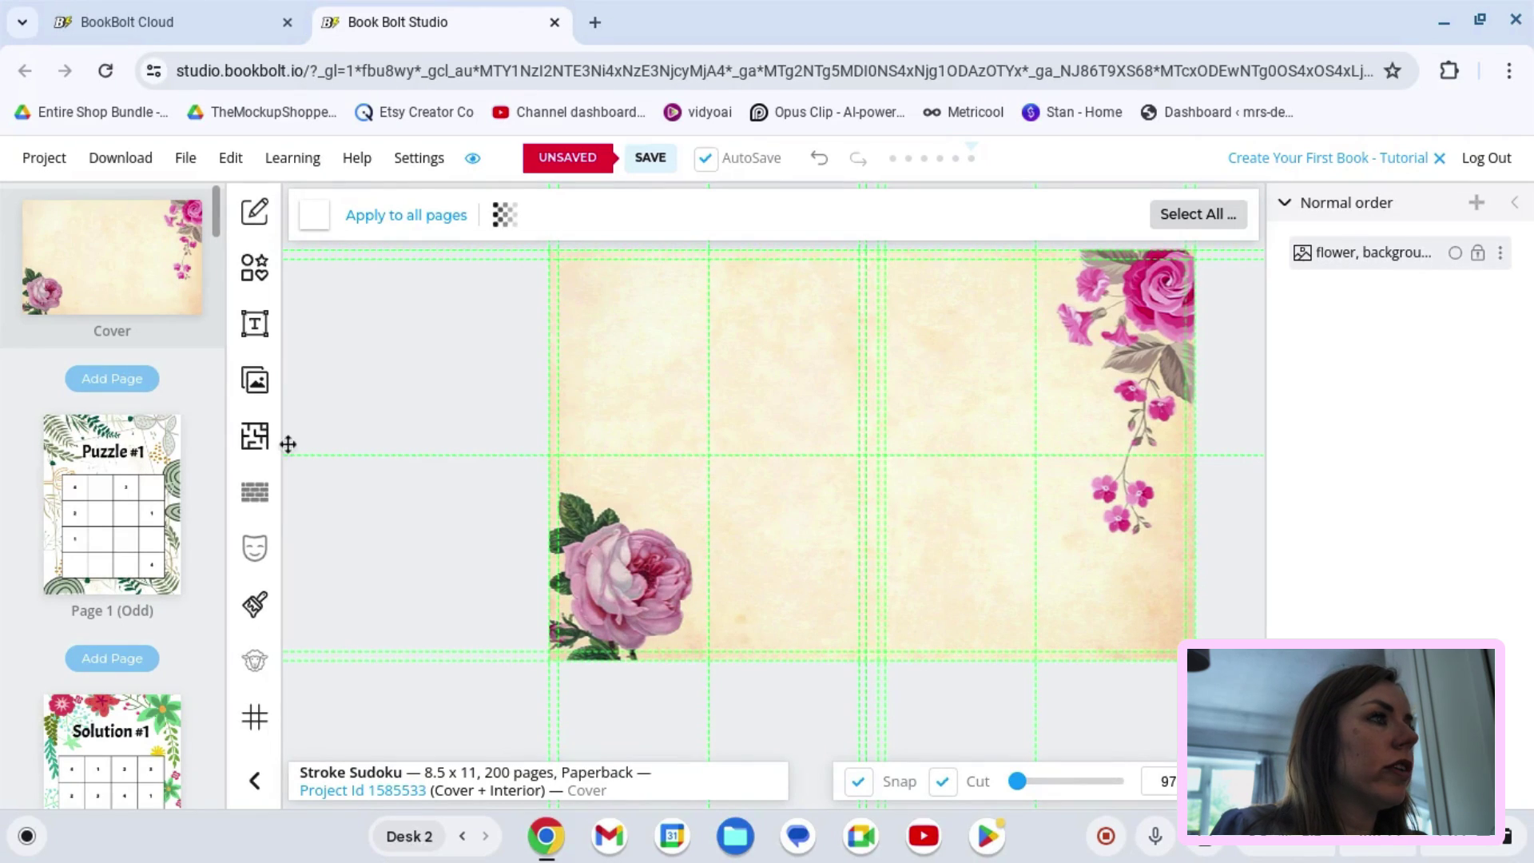
Step: Save the project with the new cover background, staying on the cover instead of leaving it with unsaved changes
click(64, 436)
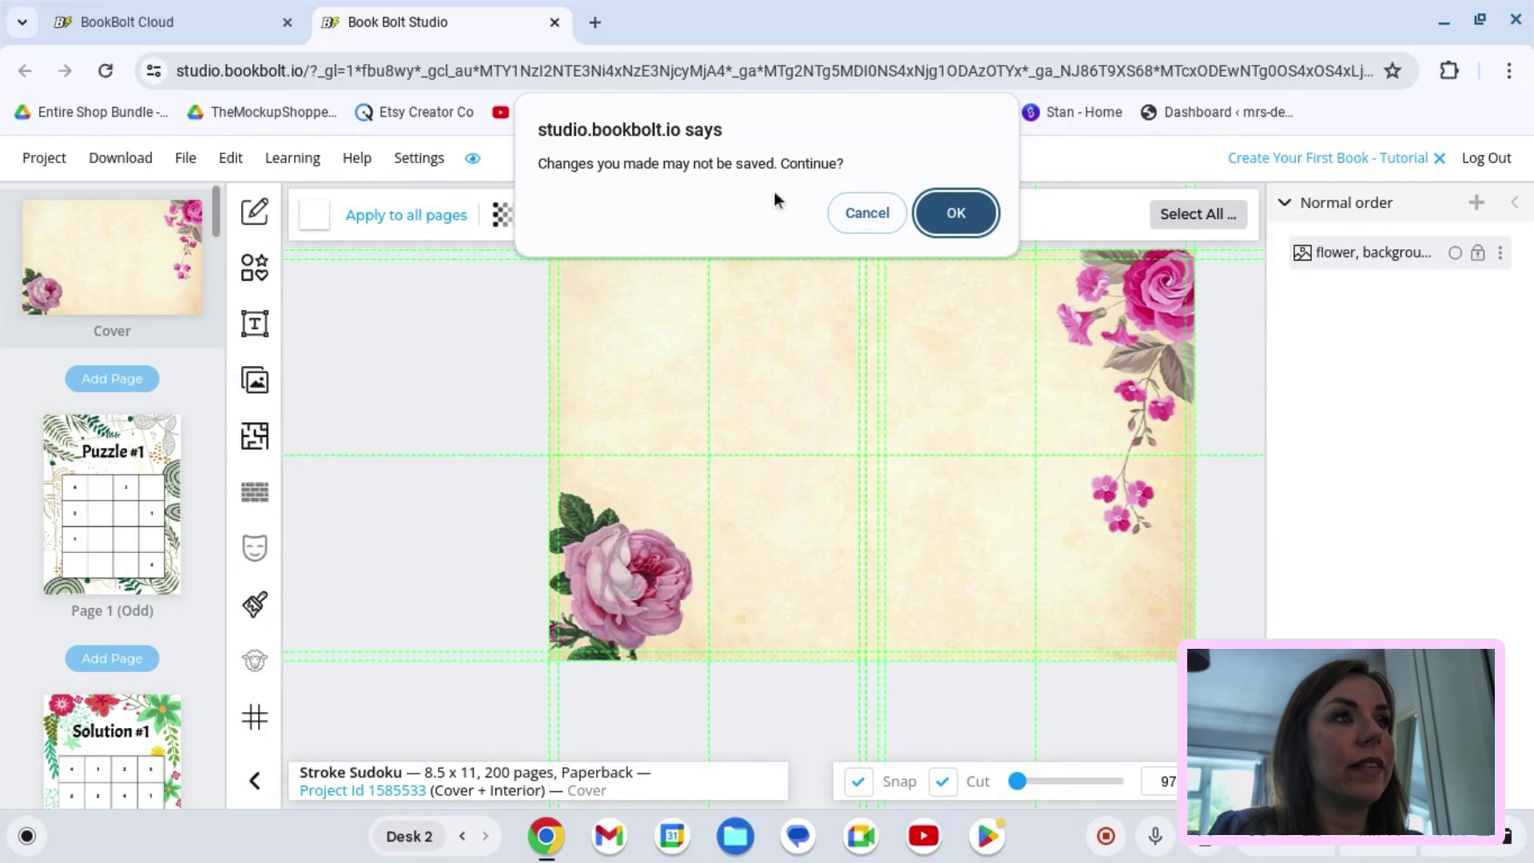
click(856, 214)
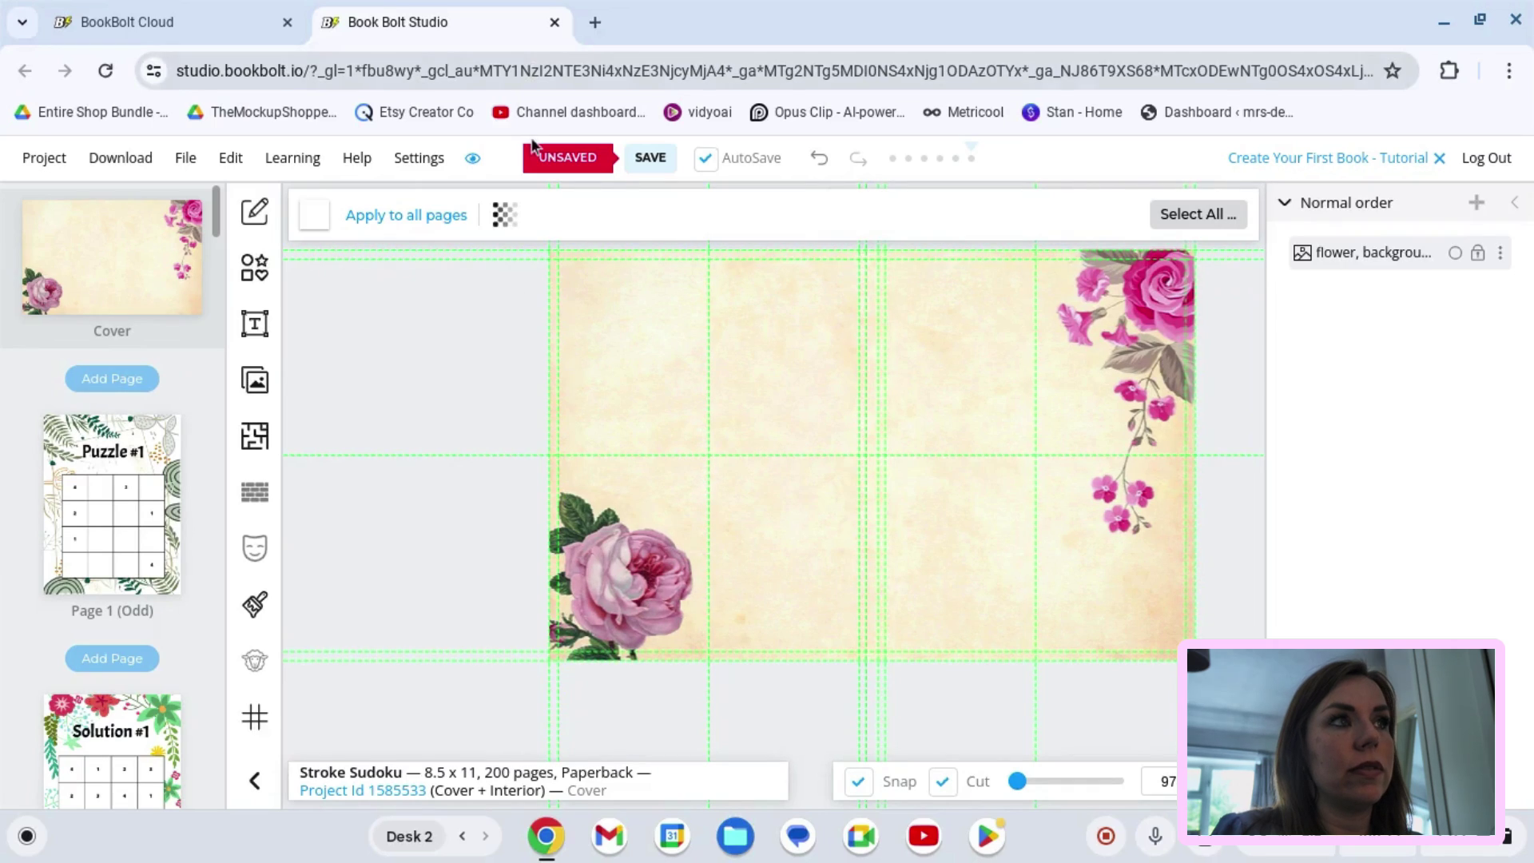
click(566, 163)
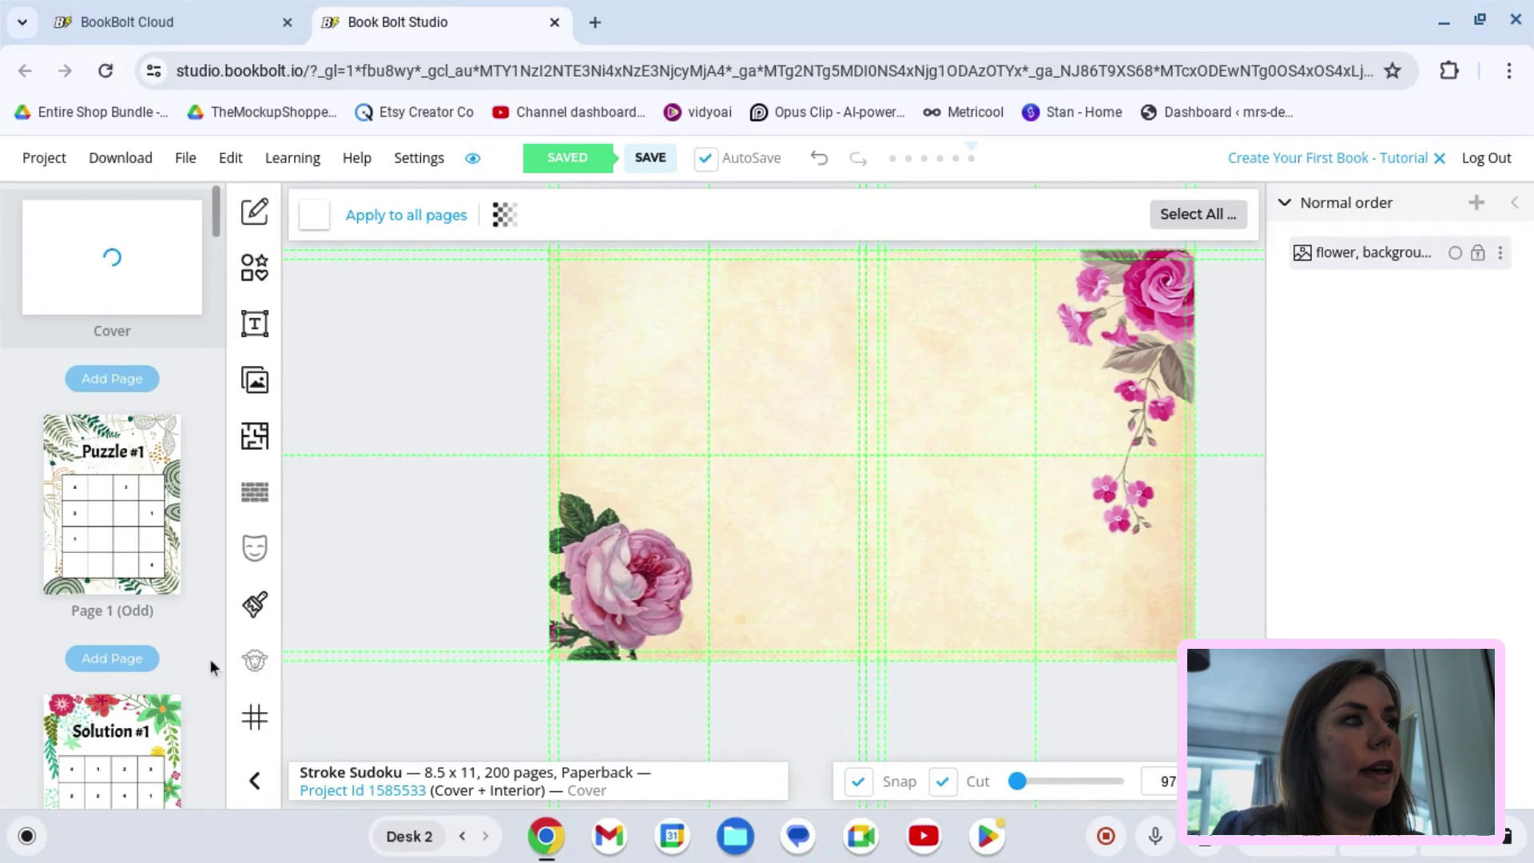
Step: Copy the Sudoku grid from the Puzzle #1 page and paste it onto the cover
click(95, 525)
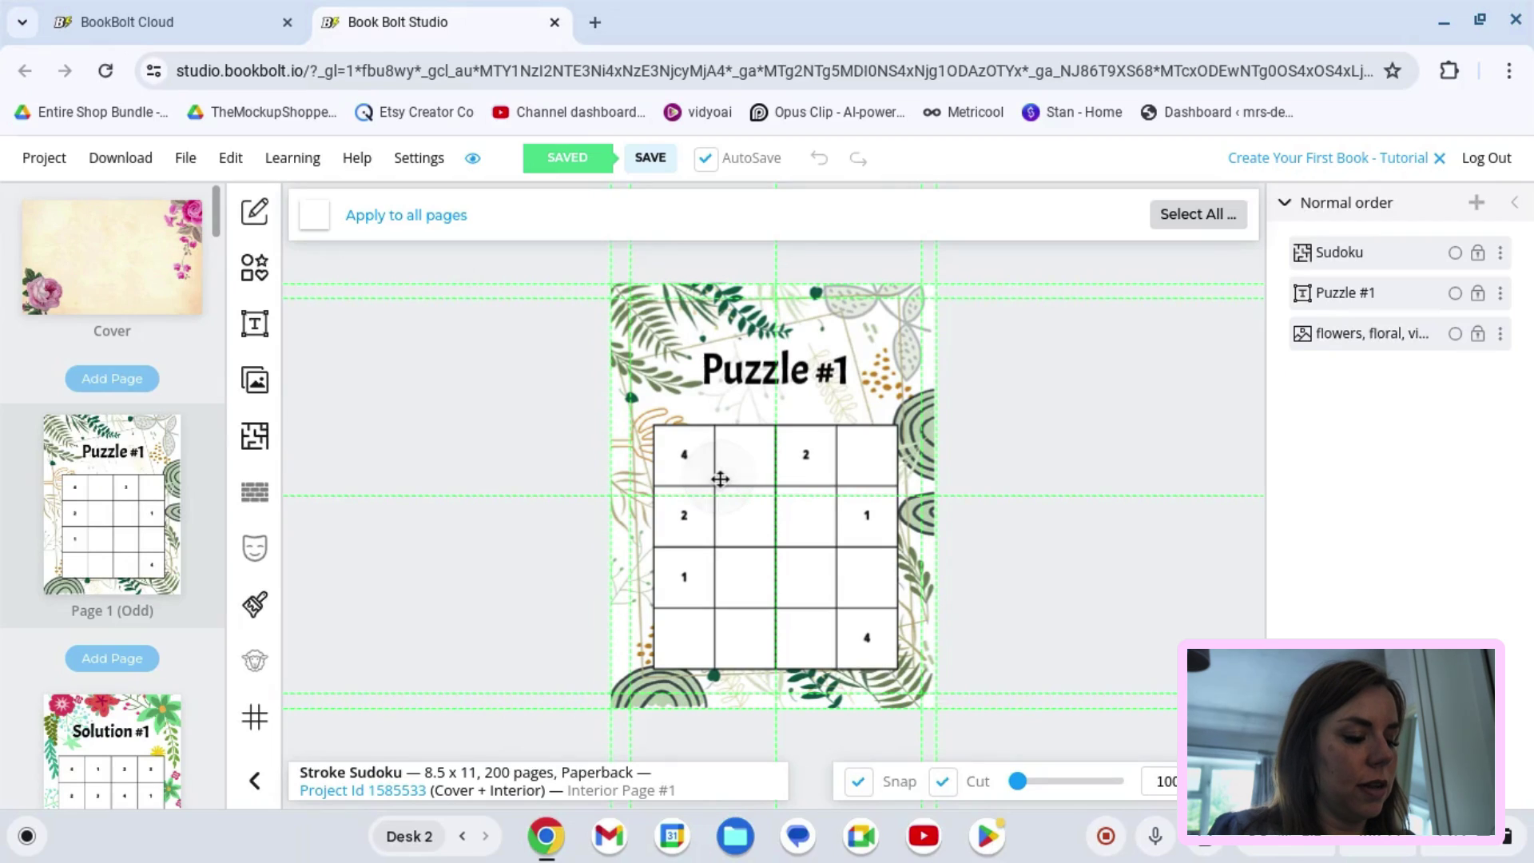
click(720, 478)
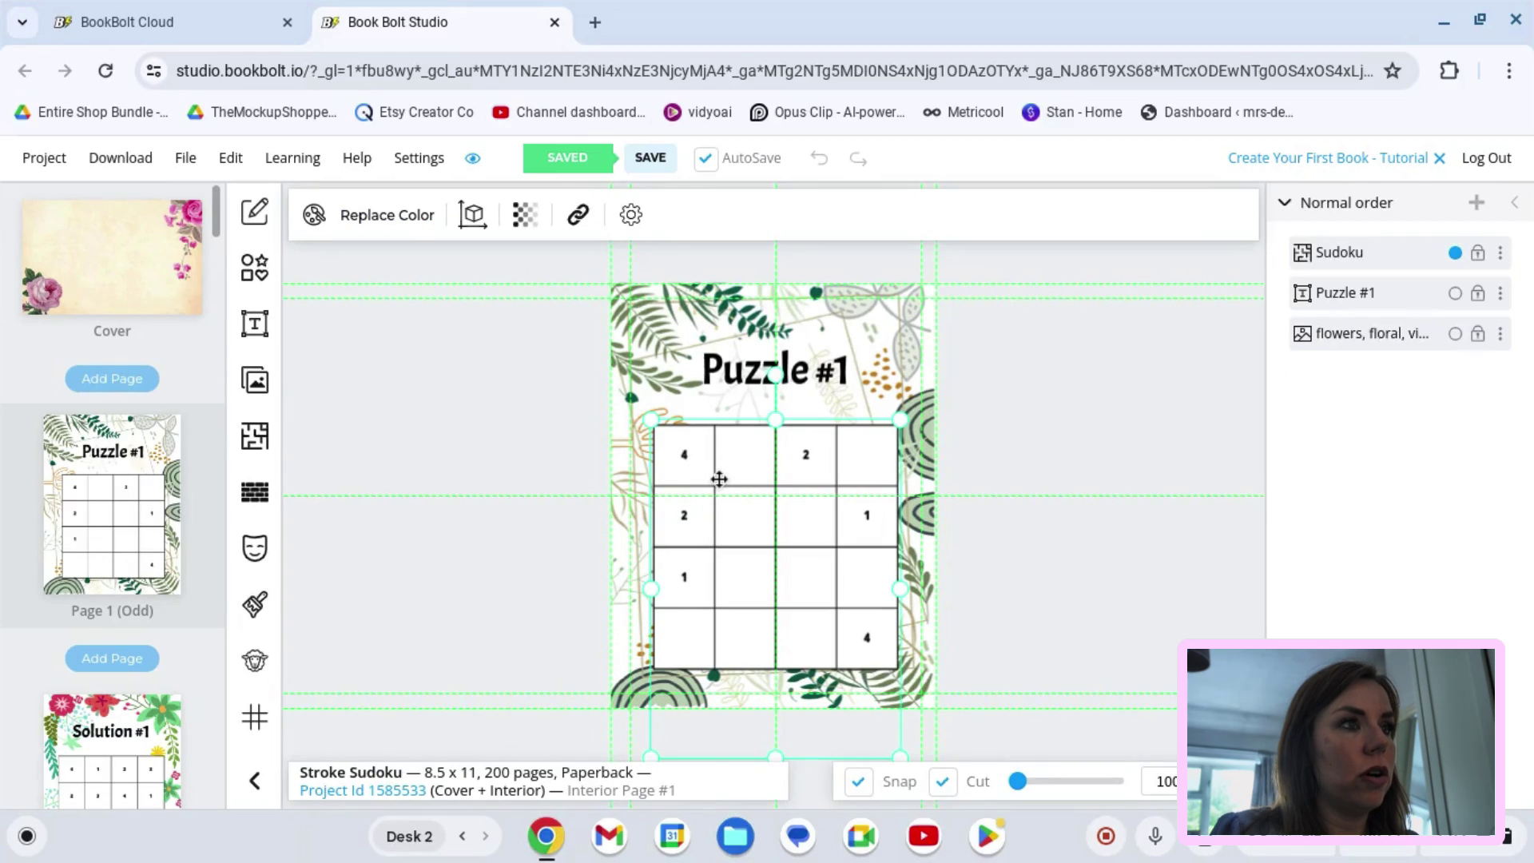
key(ctrl+c)
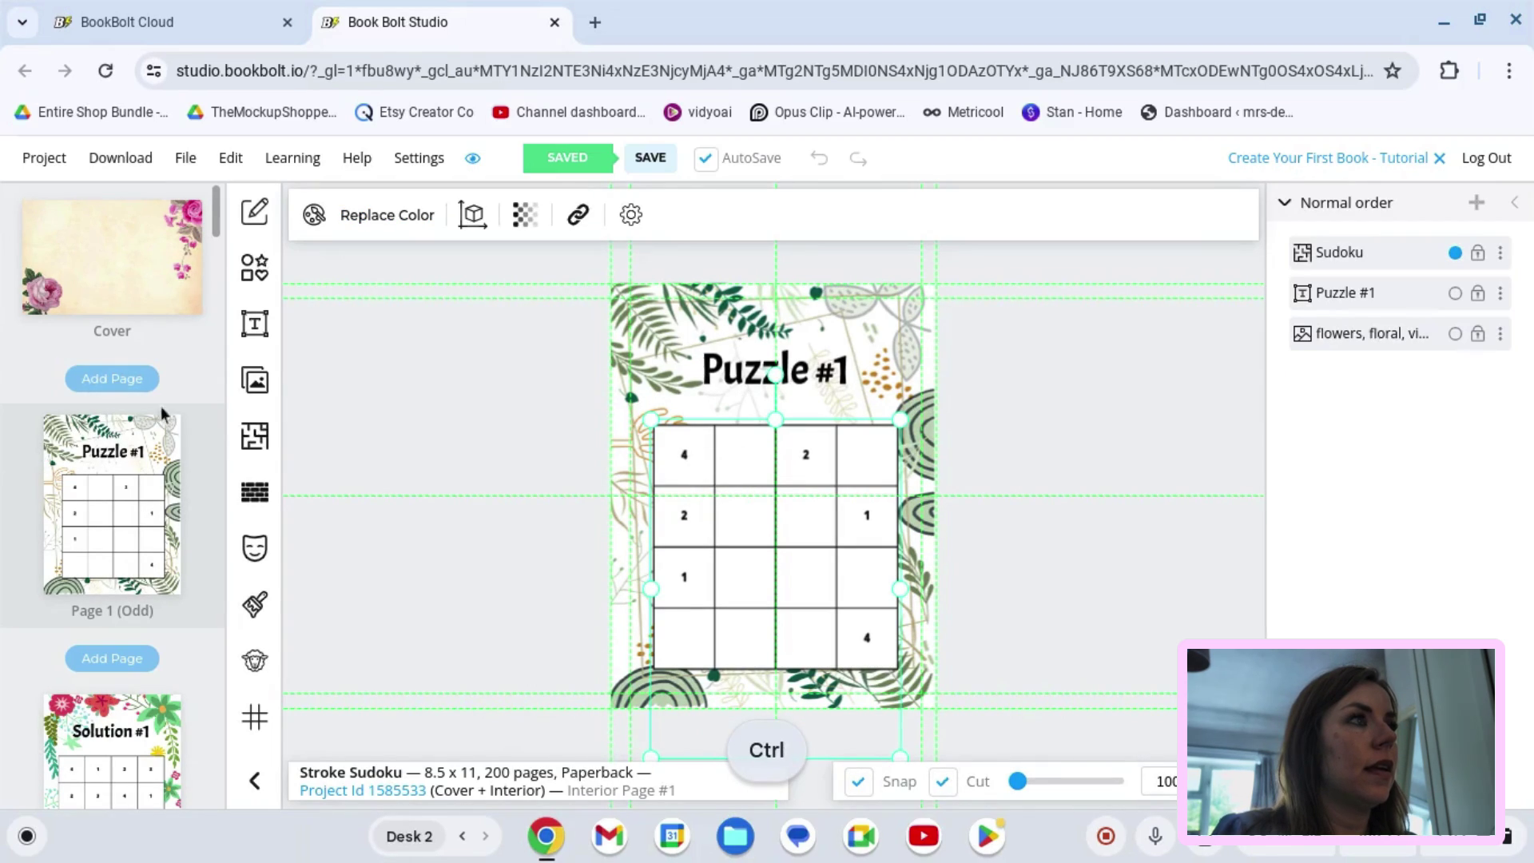
click(112, 283)
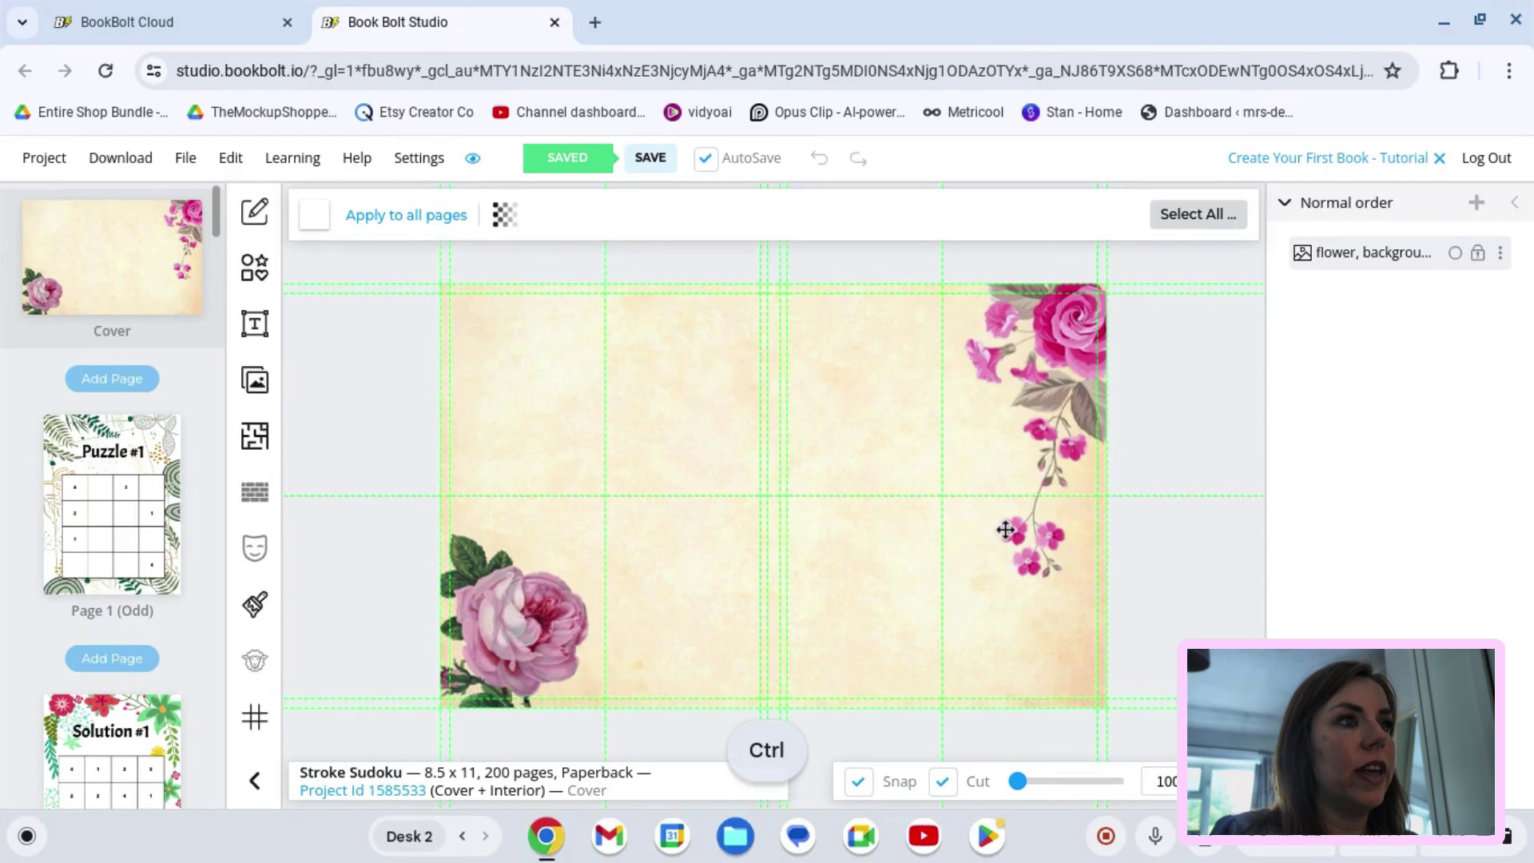
key(ctrl+v)
click(591, 526)
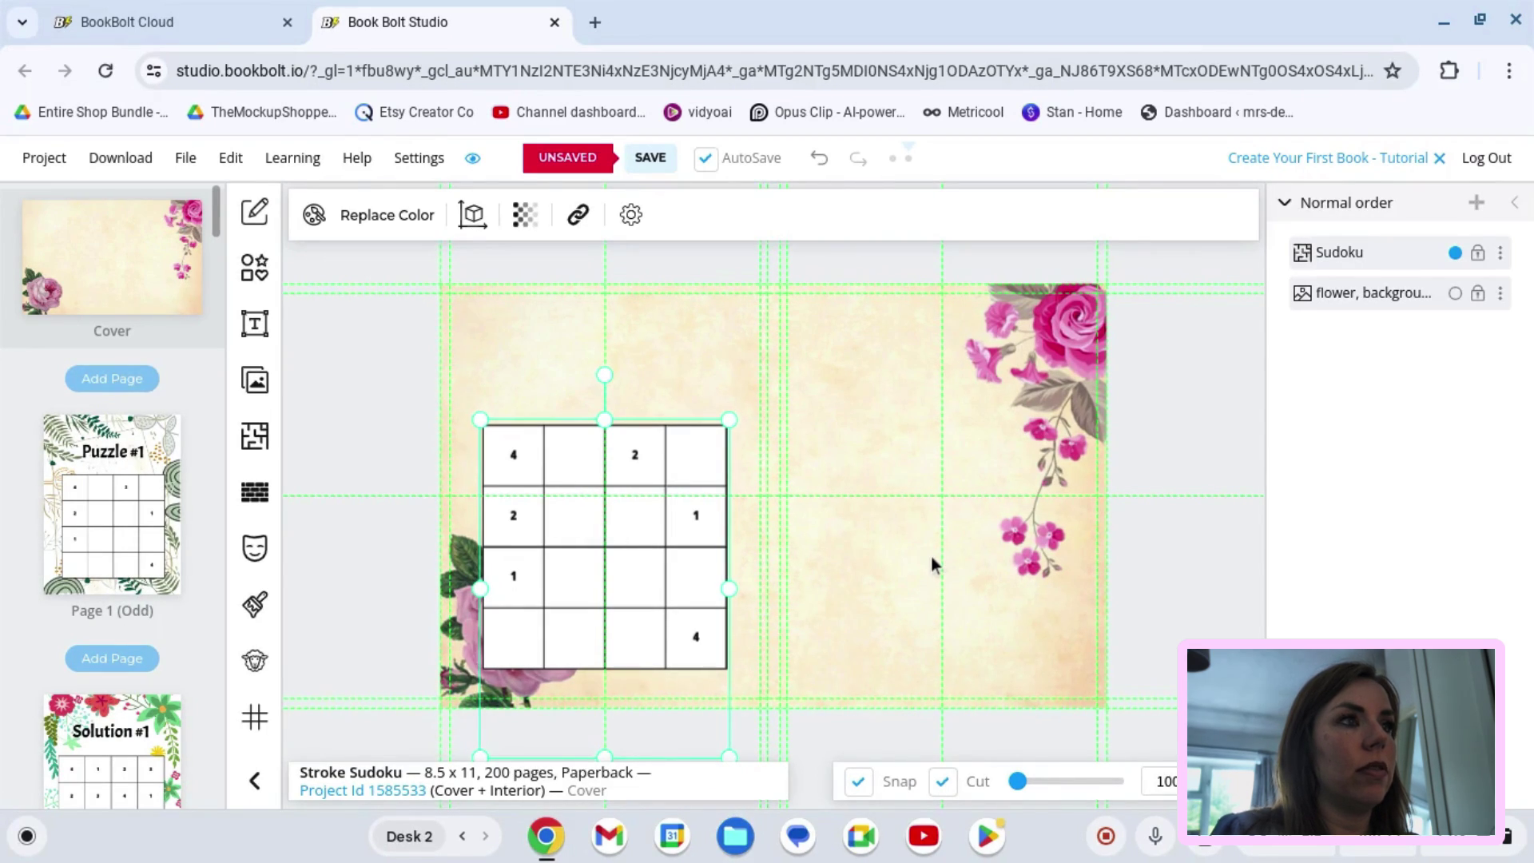
Step: Move the pasted Sudoku grid to the lower half of the front cover, centred on its vertical guide
click(621, 554)
drag(745, 569, 955, 572)
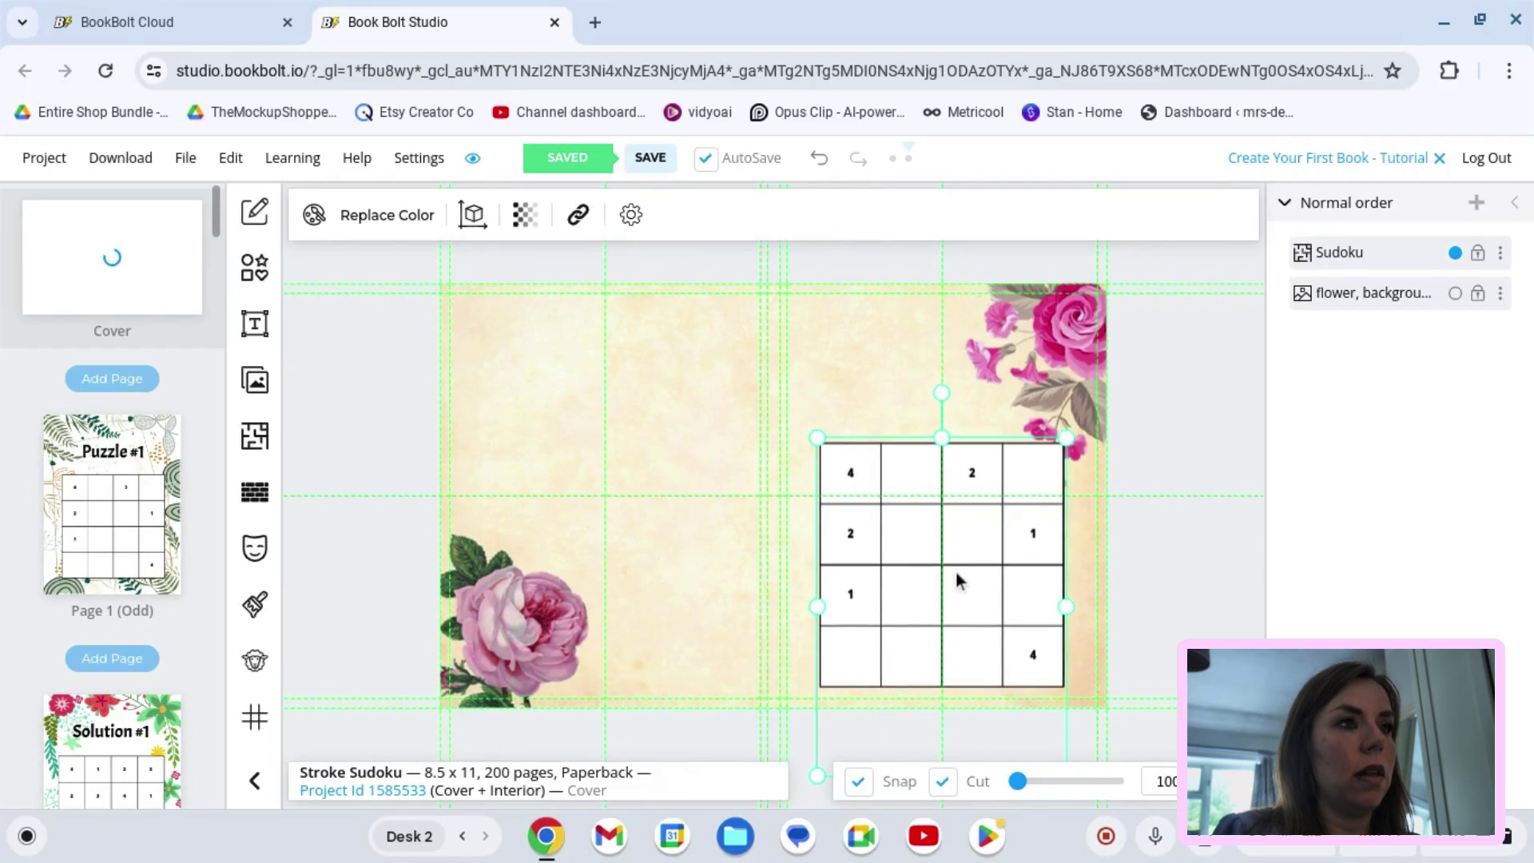
click(1224, 616)
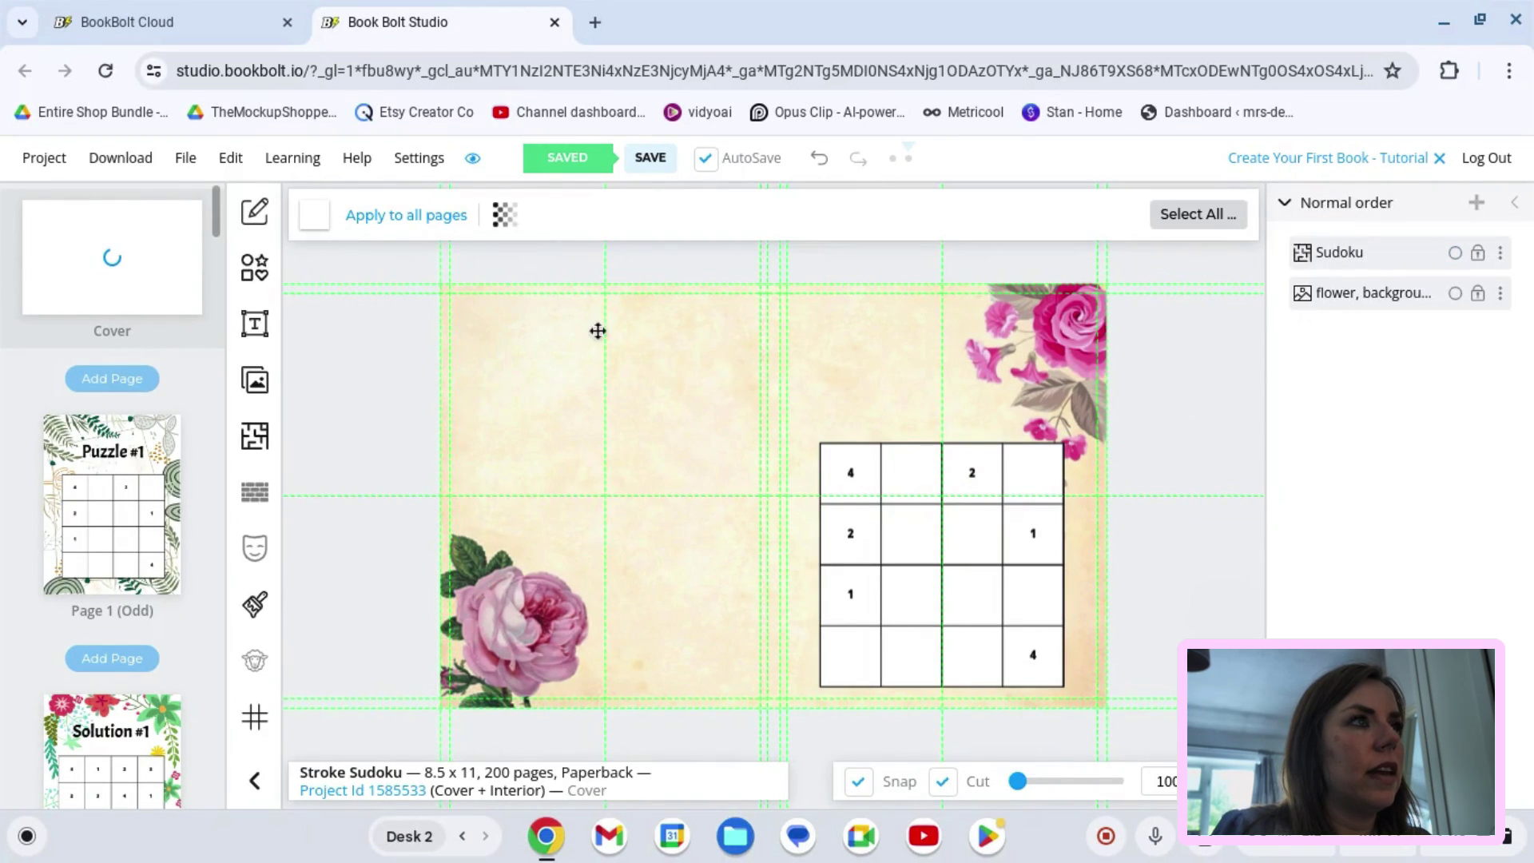
Step: Add a black rectangle to the cover and place it over the front cover's lower right corner
click(261, 288)
click(326, 288)
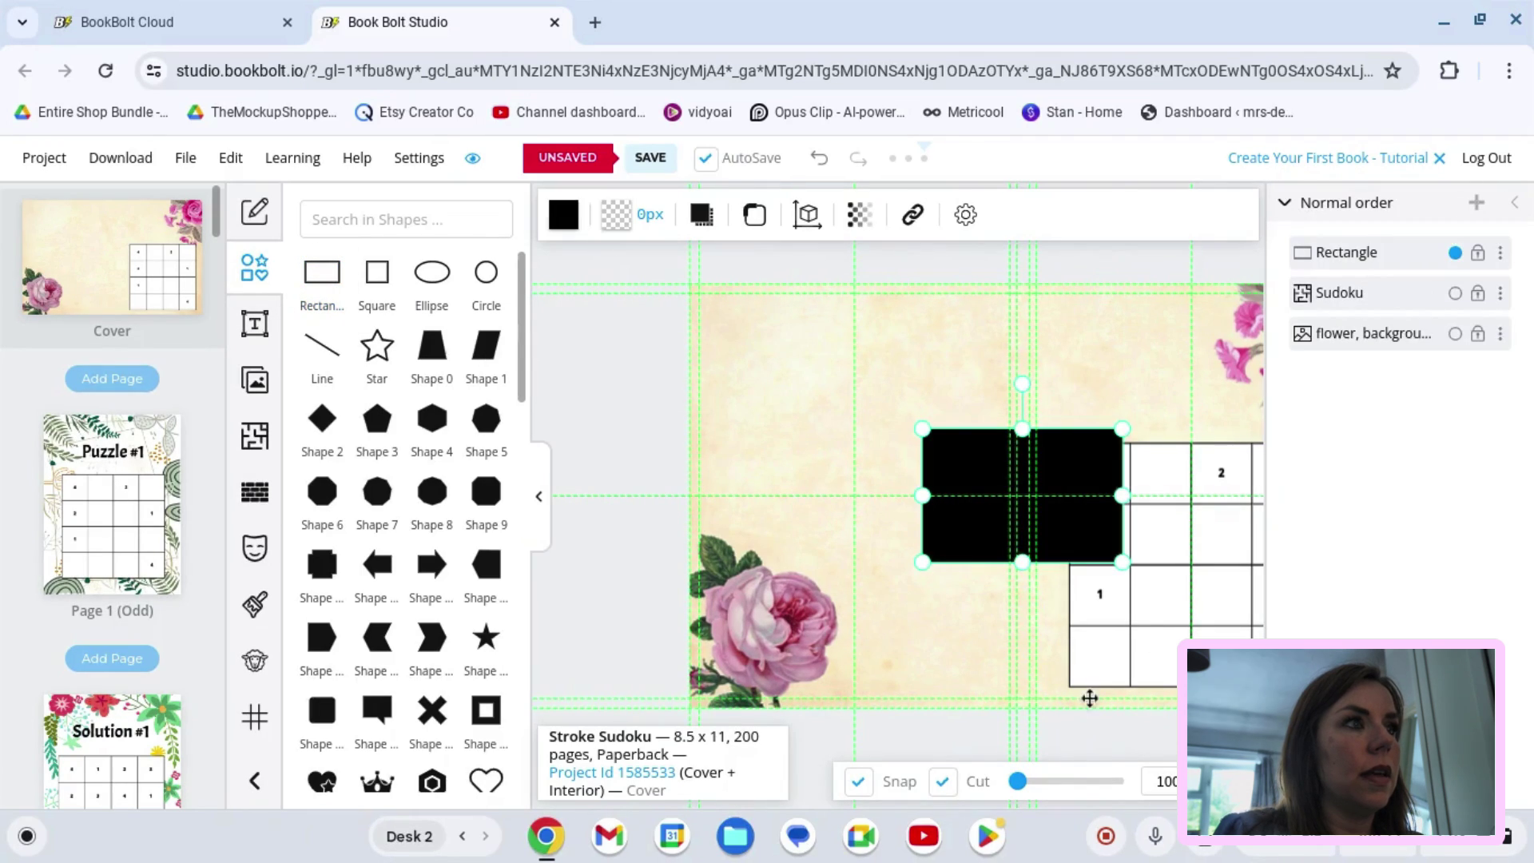
click(540, 500)
drag(788, 541, 927, 620)
mouse_move(1113, 691)
mouse_down()
mouse_move(1140, 687)
mouse_move(1127, 681)
mouse_up()
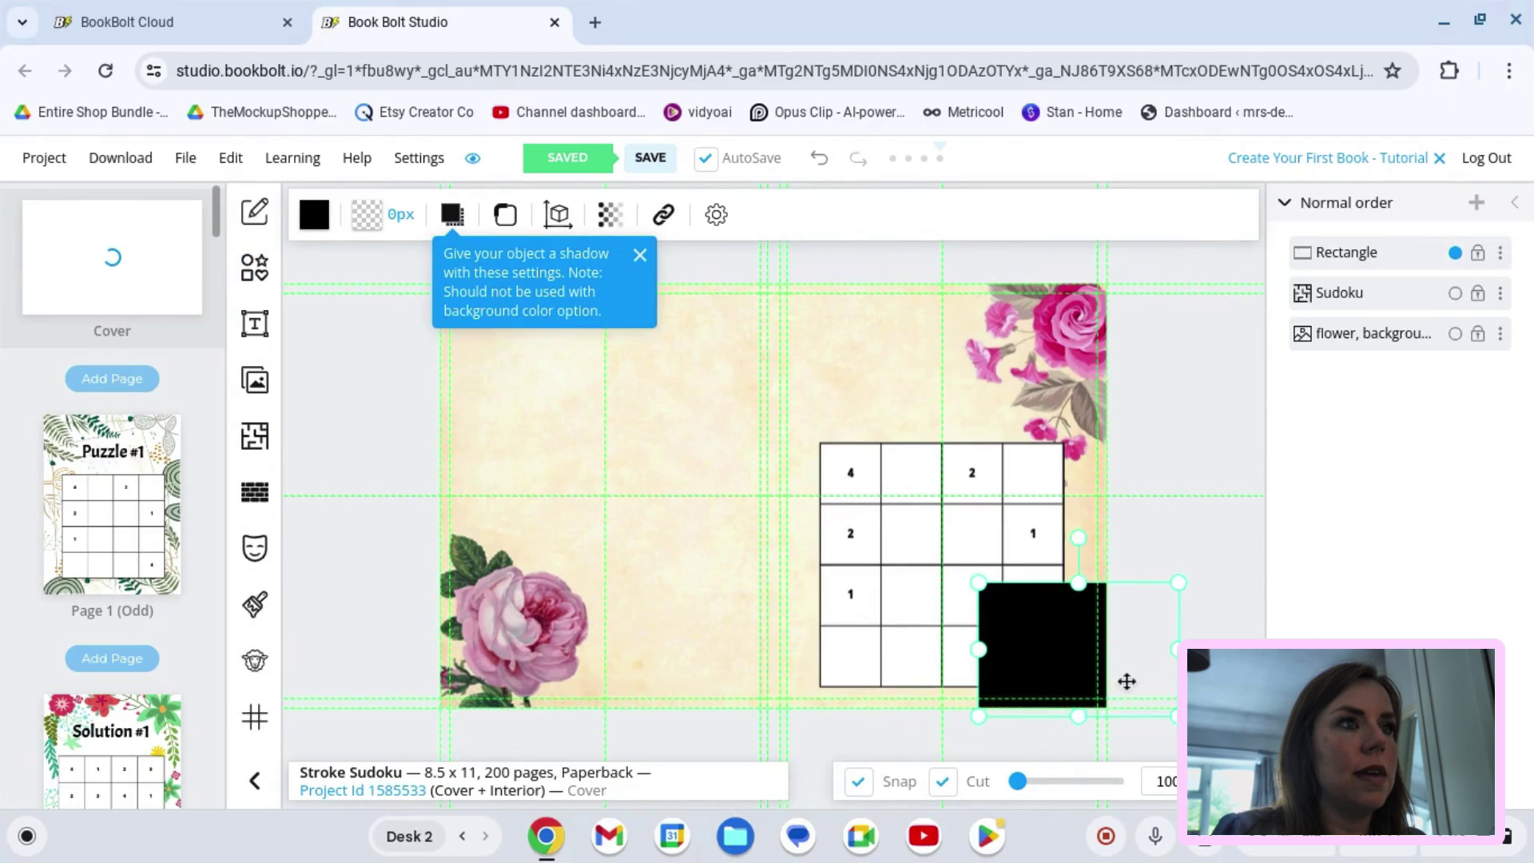
Step: Rotate the rectangle to about 45 degrees, enlarge it and position it as a diagonal band across the front cover's lower right corner
click(1080, 538)
drag(1077, 537, 974, 592)
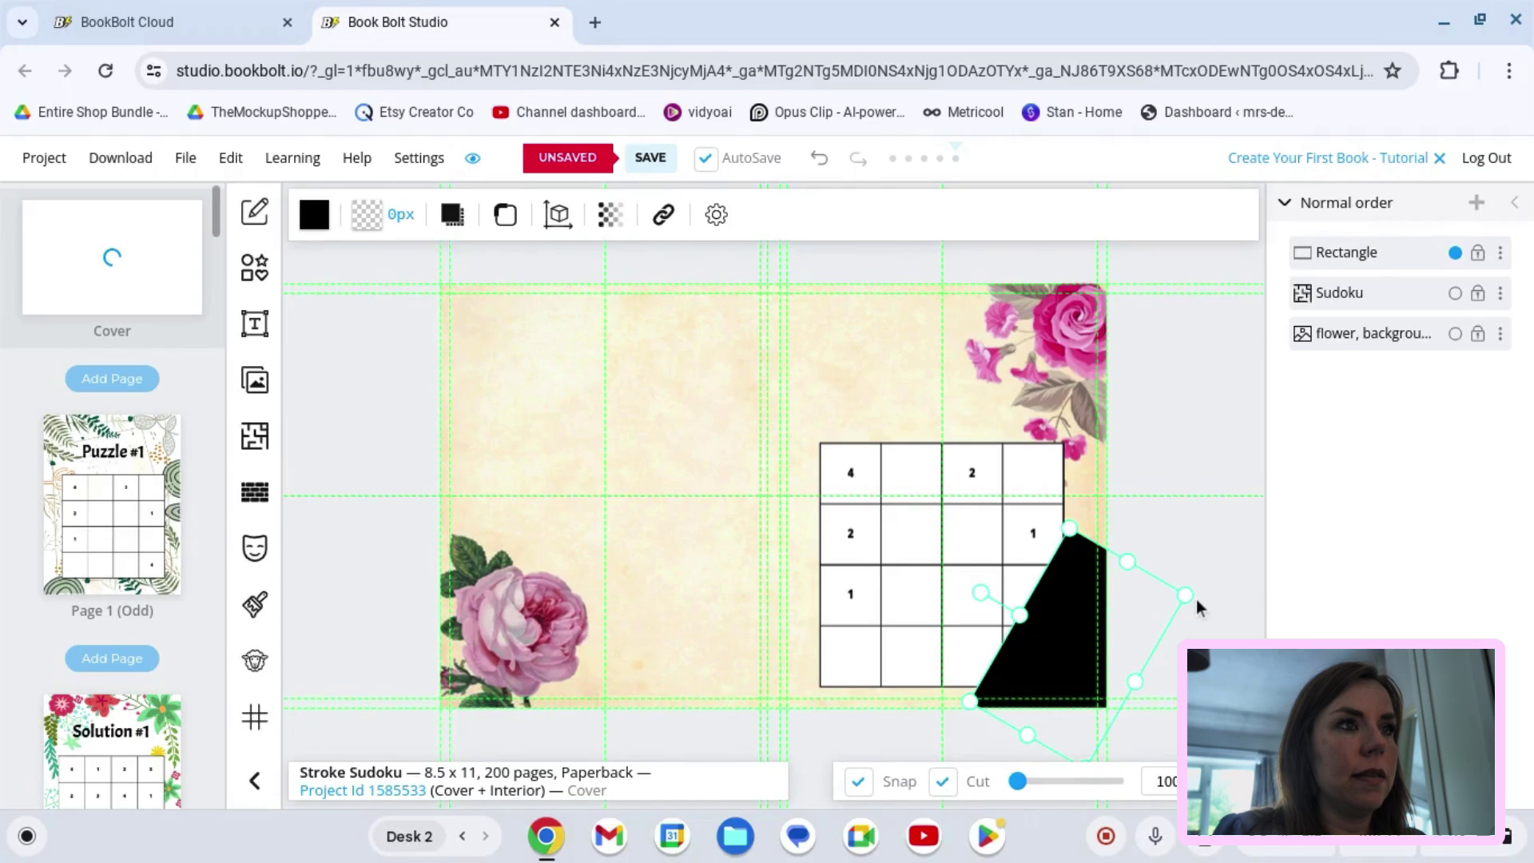
drag(1188, 595, 1294, 572)
drag(1061, 650, 1049, 705)
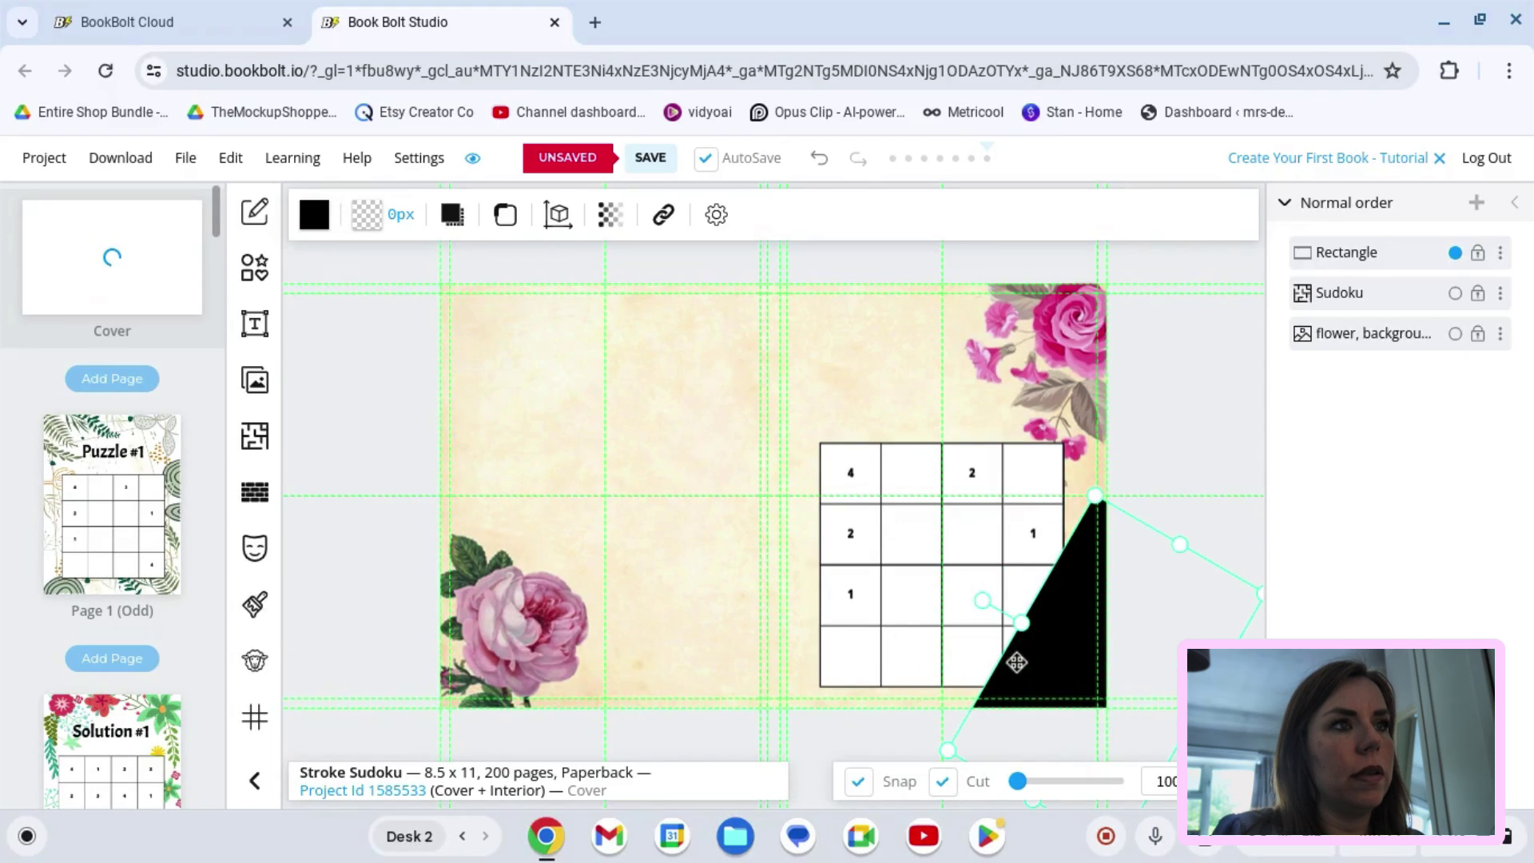
drag(983, 605, 1028, 585)
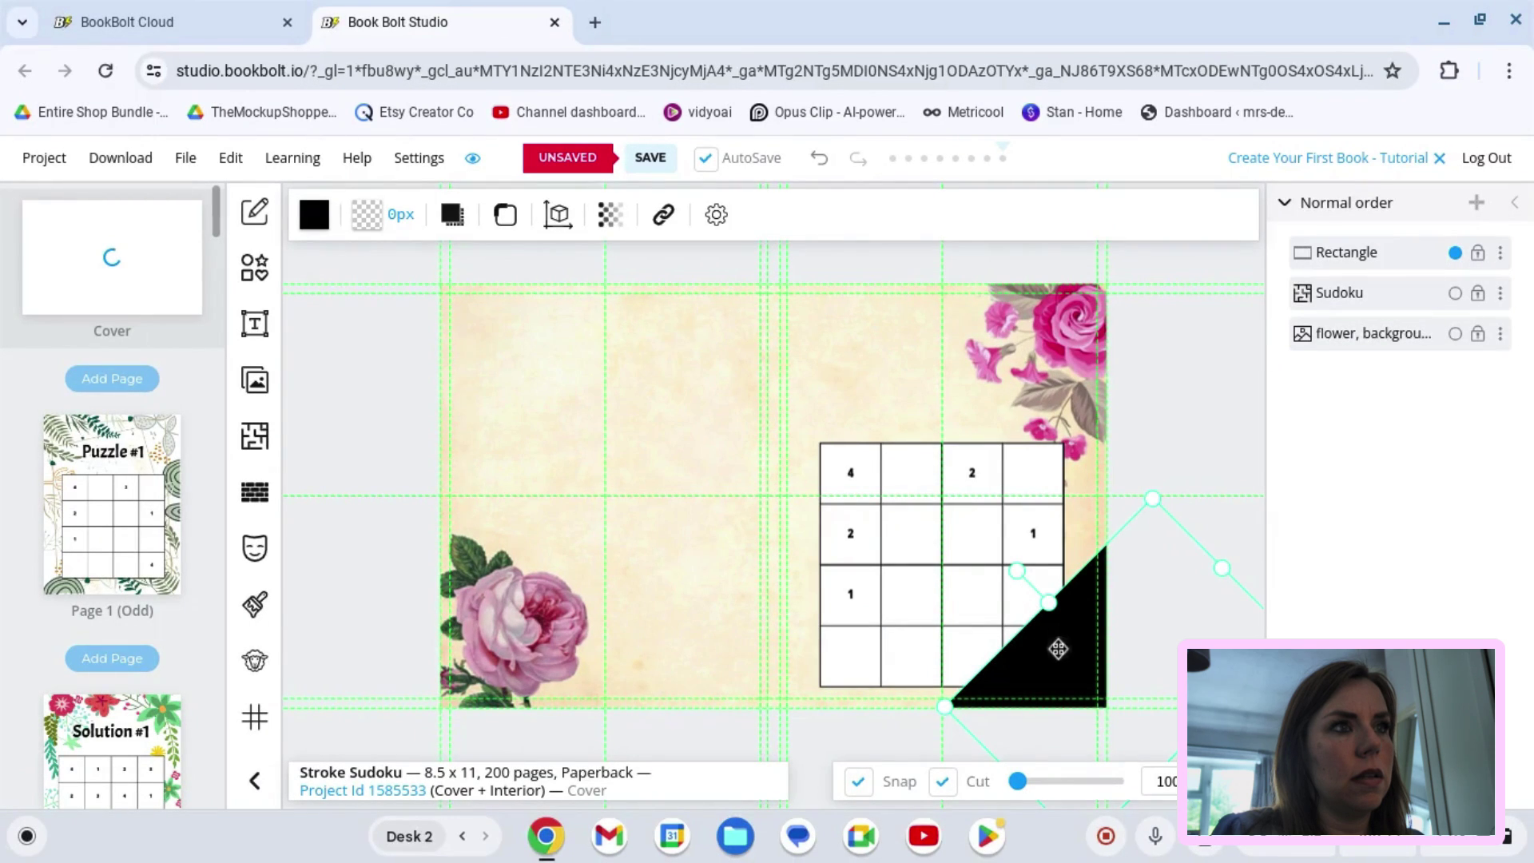
drag(1058, 647, 1016, 647)
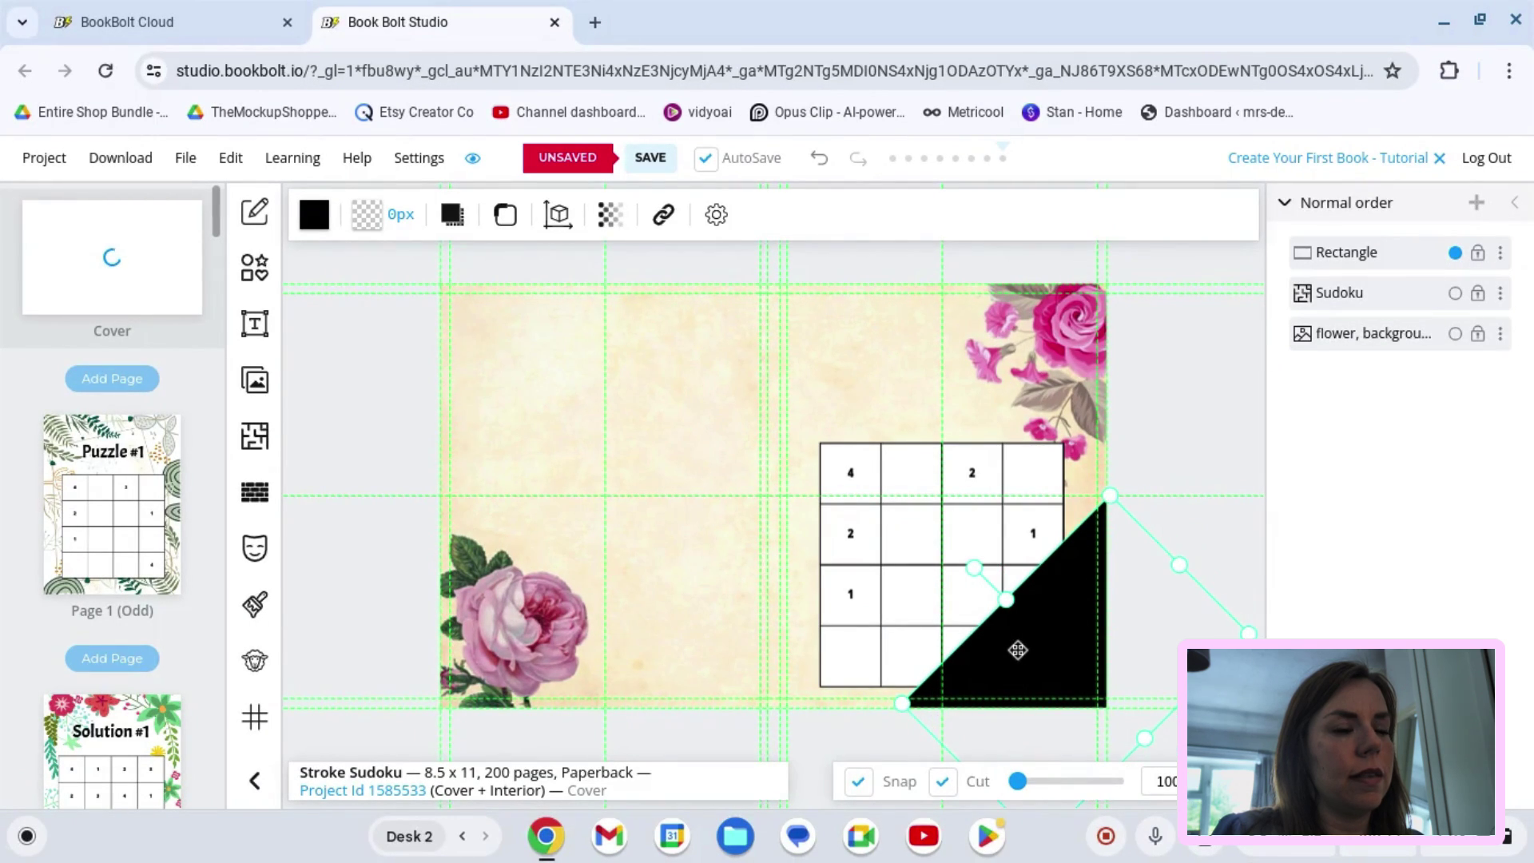
click(1197, 510)
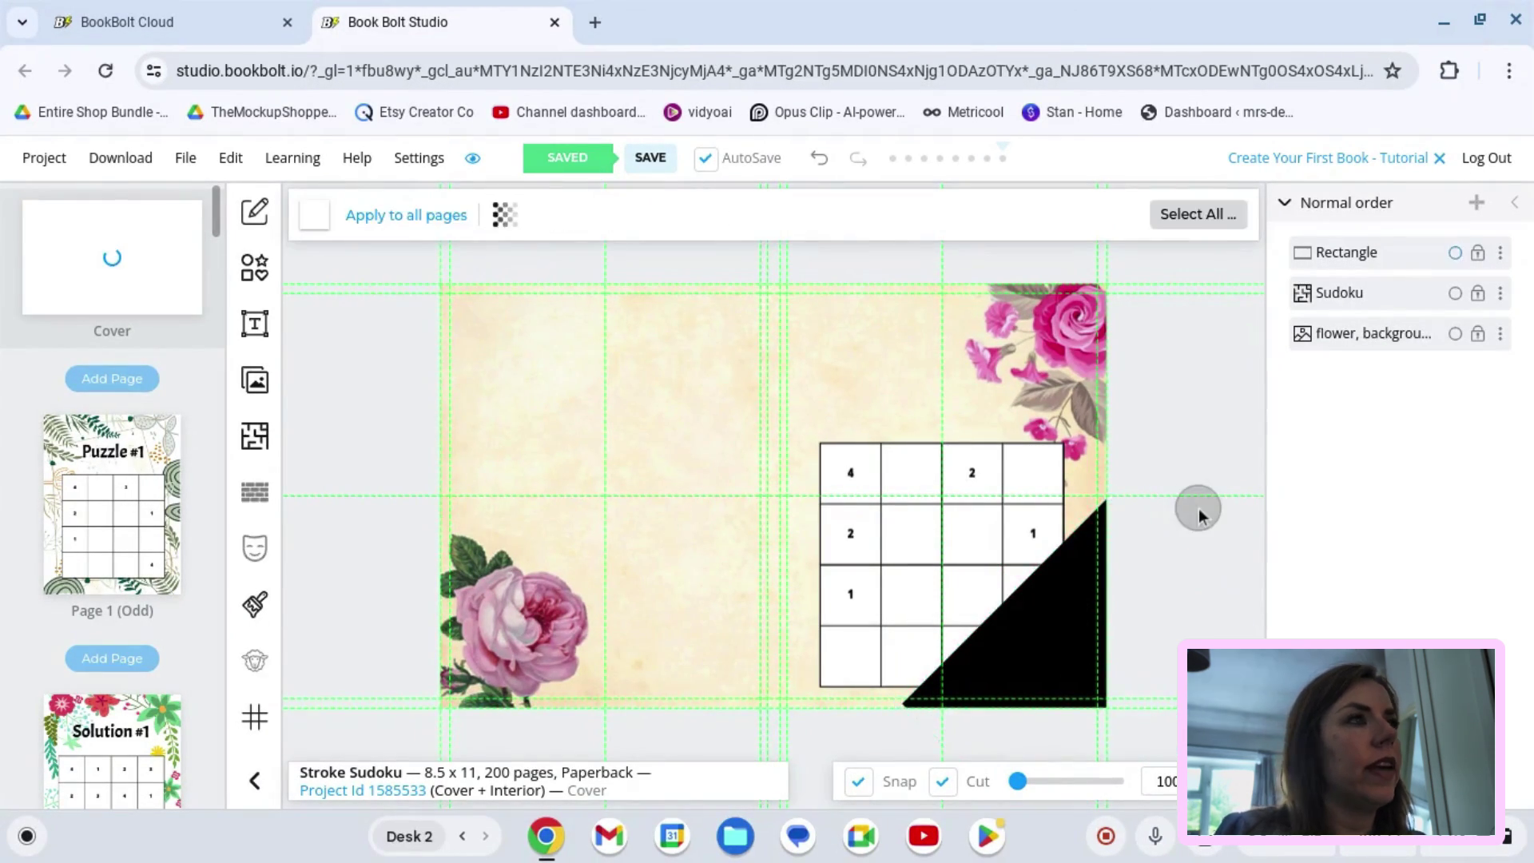
Step: Fill the black corner band with the deep pink sampled from the rose at the front cover's upper right corner
right_click(1018, 628)
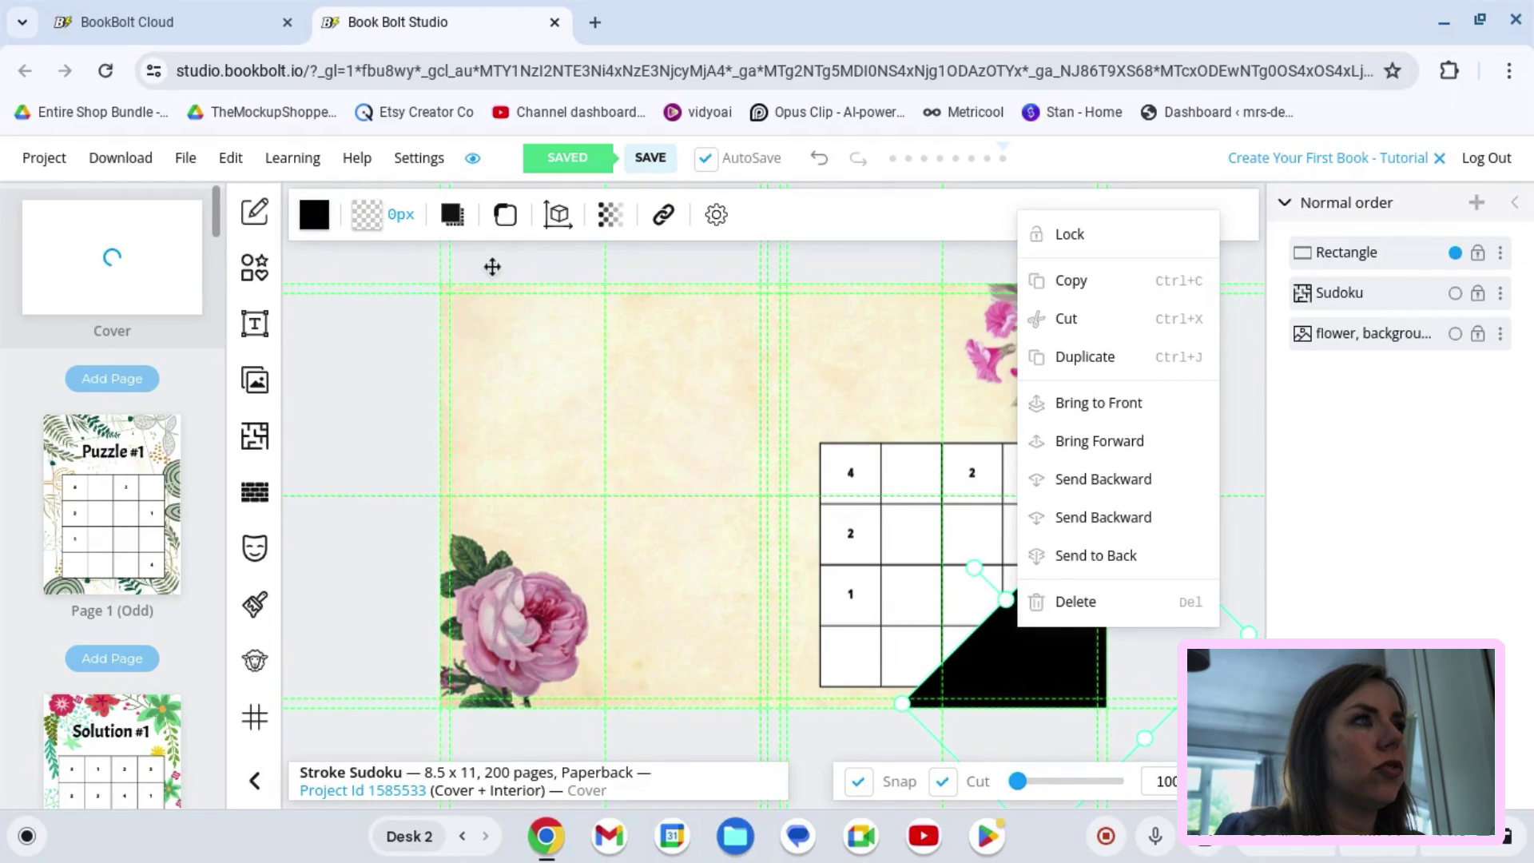
click(313, 216)
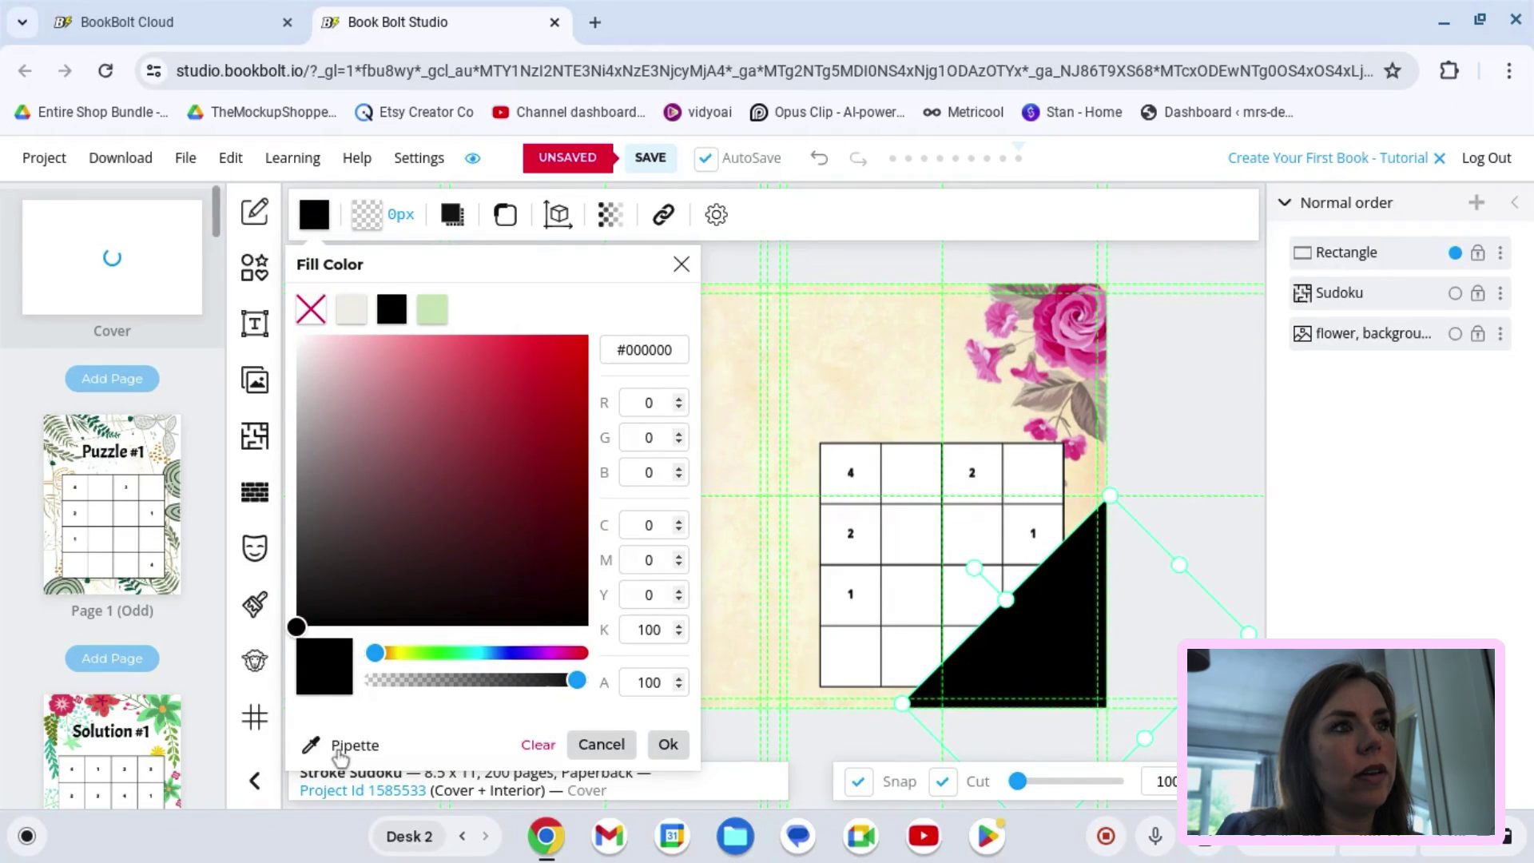
click(440, 366)
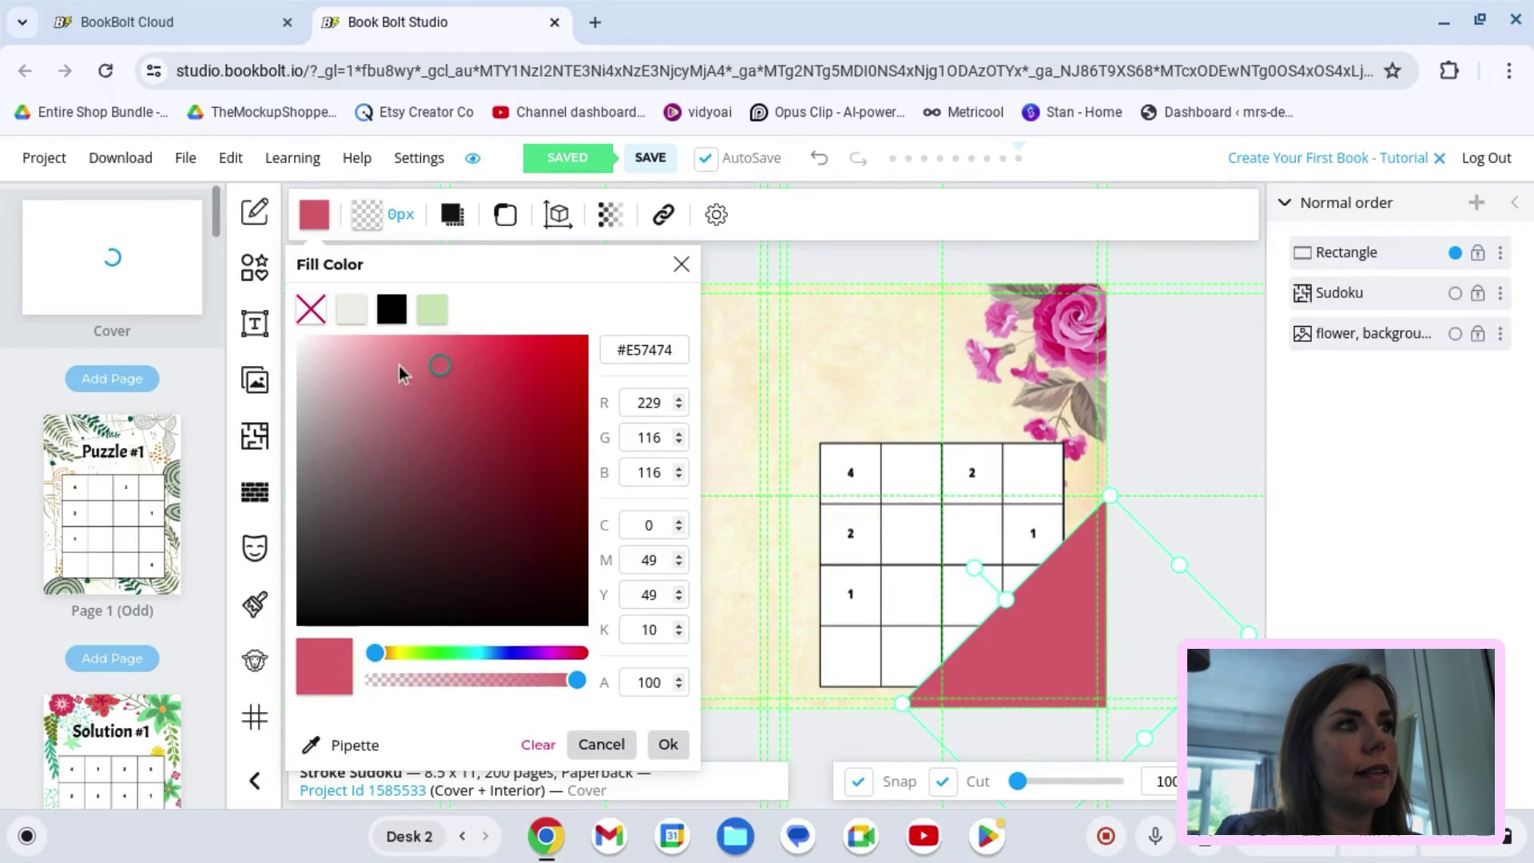
click(384, 361)
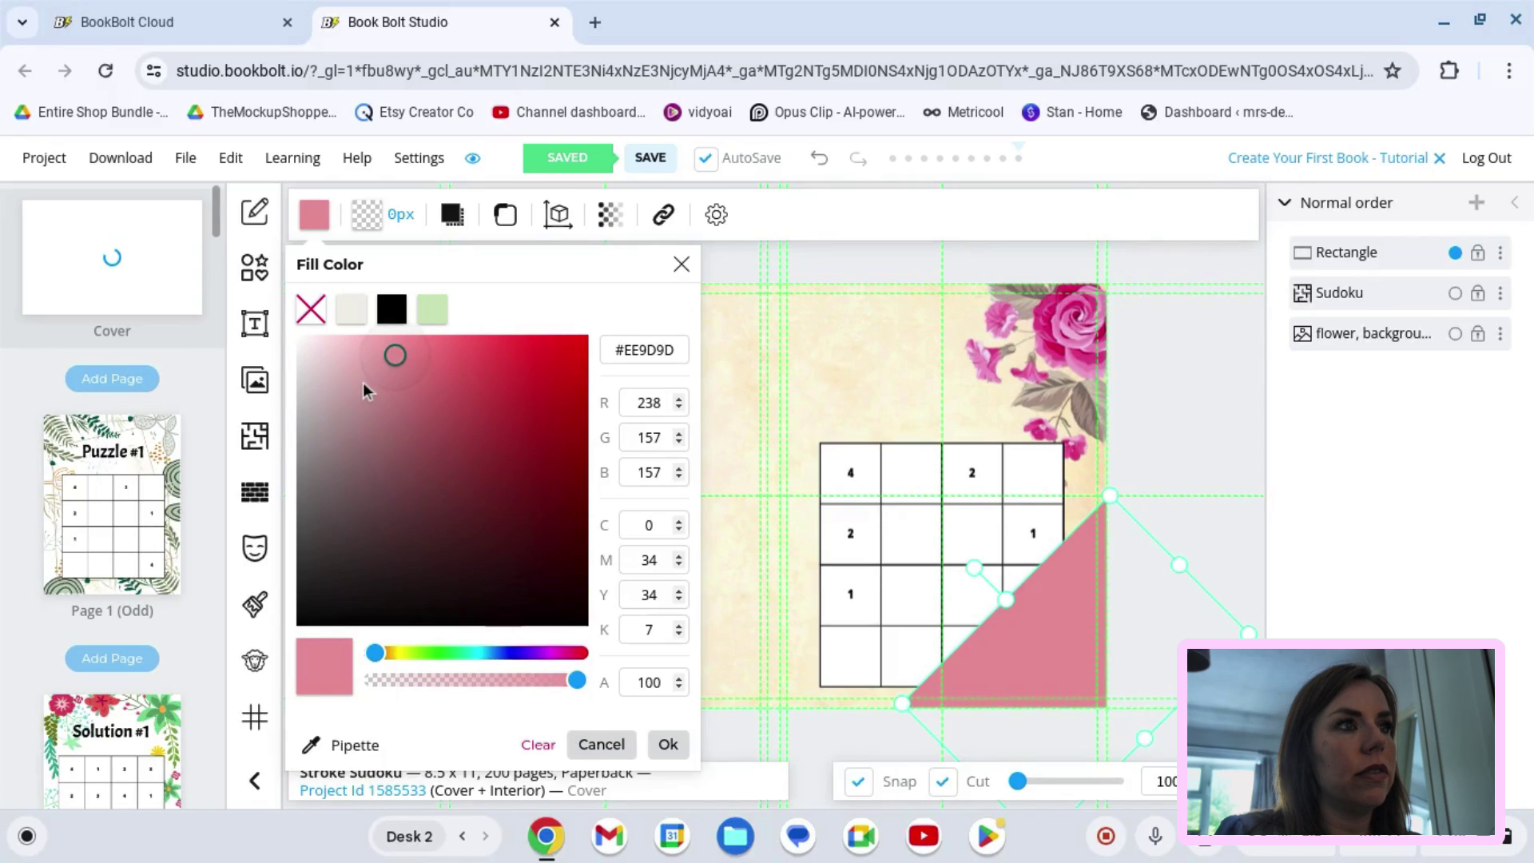
click(382, 387)
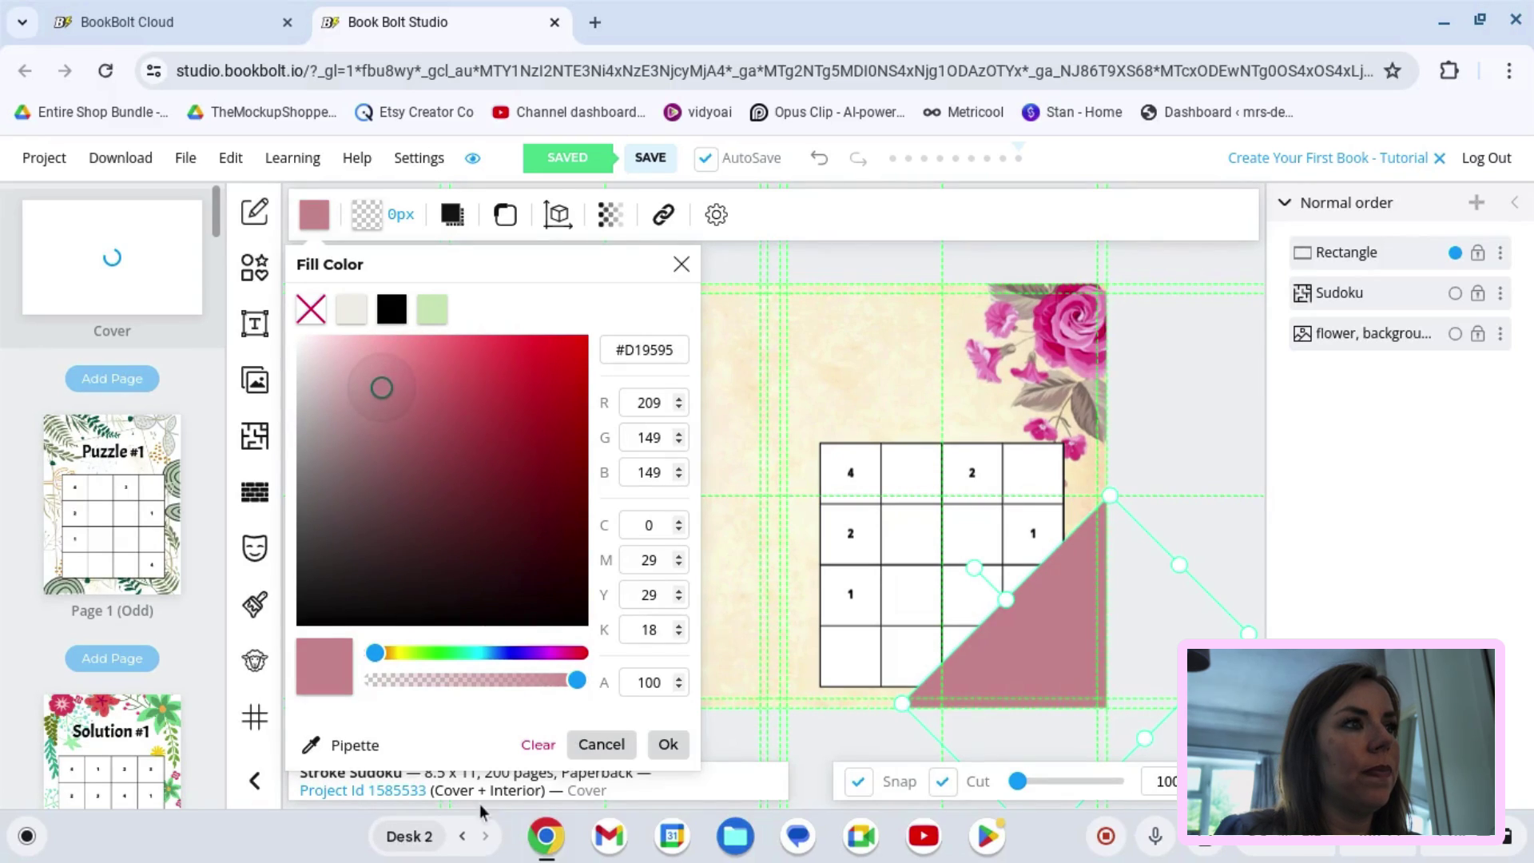
click(356, 745)
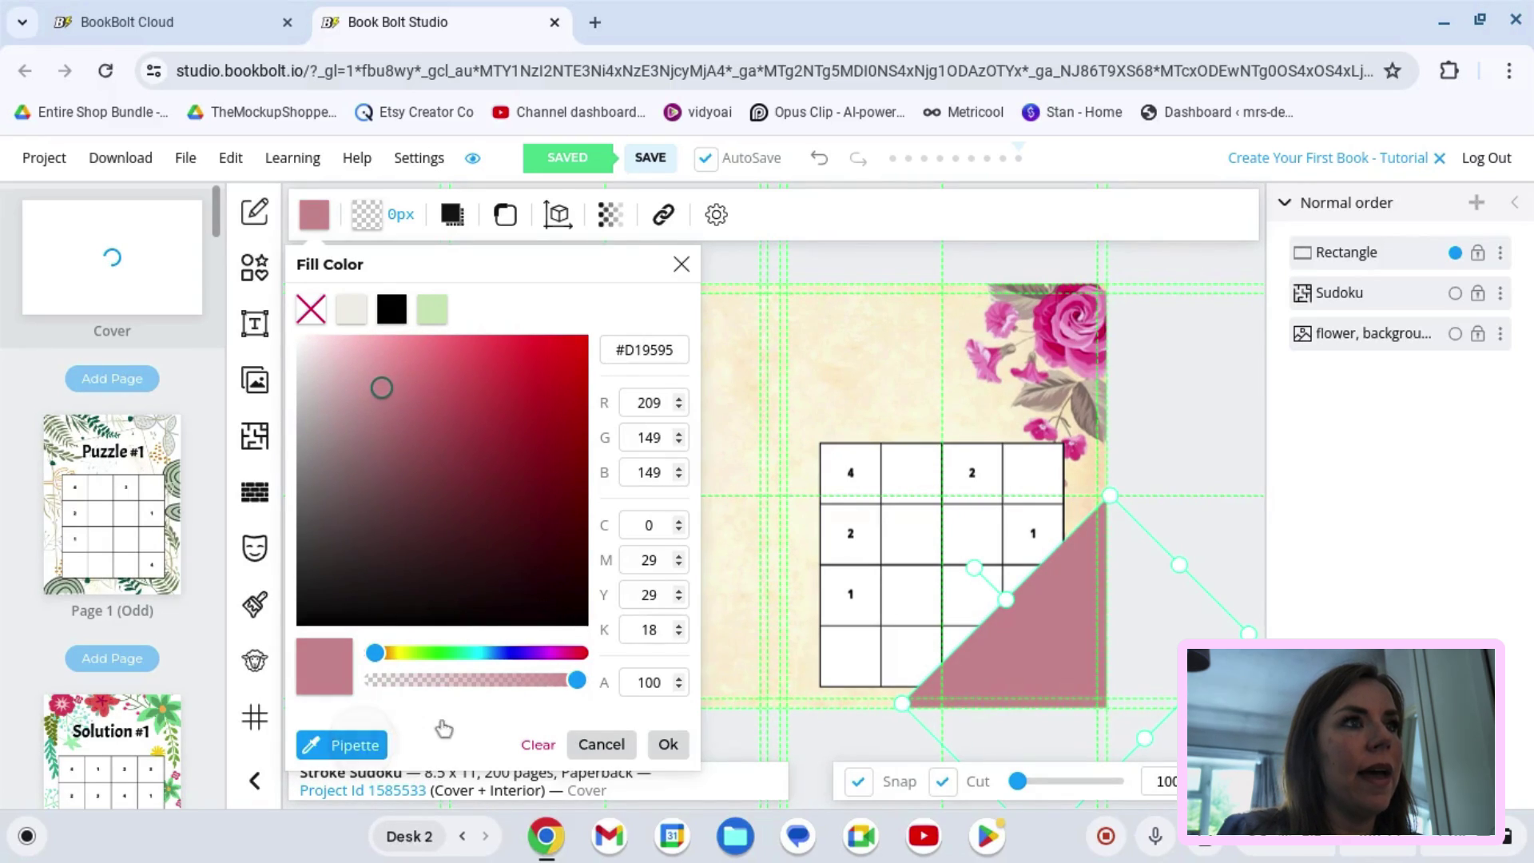
click(1048, 323)
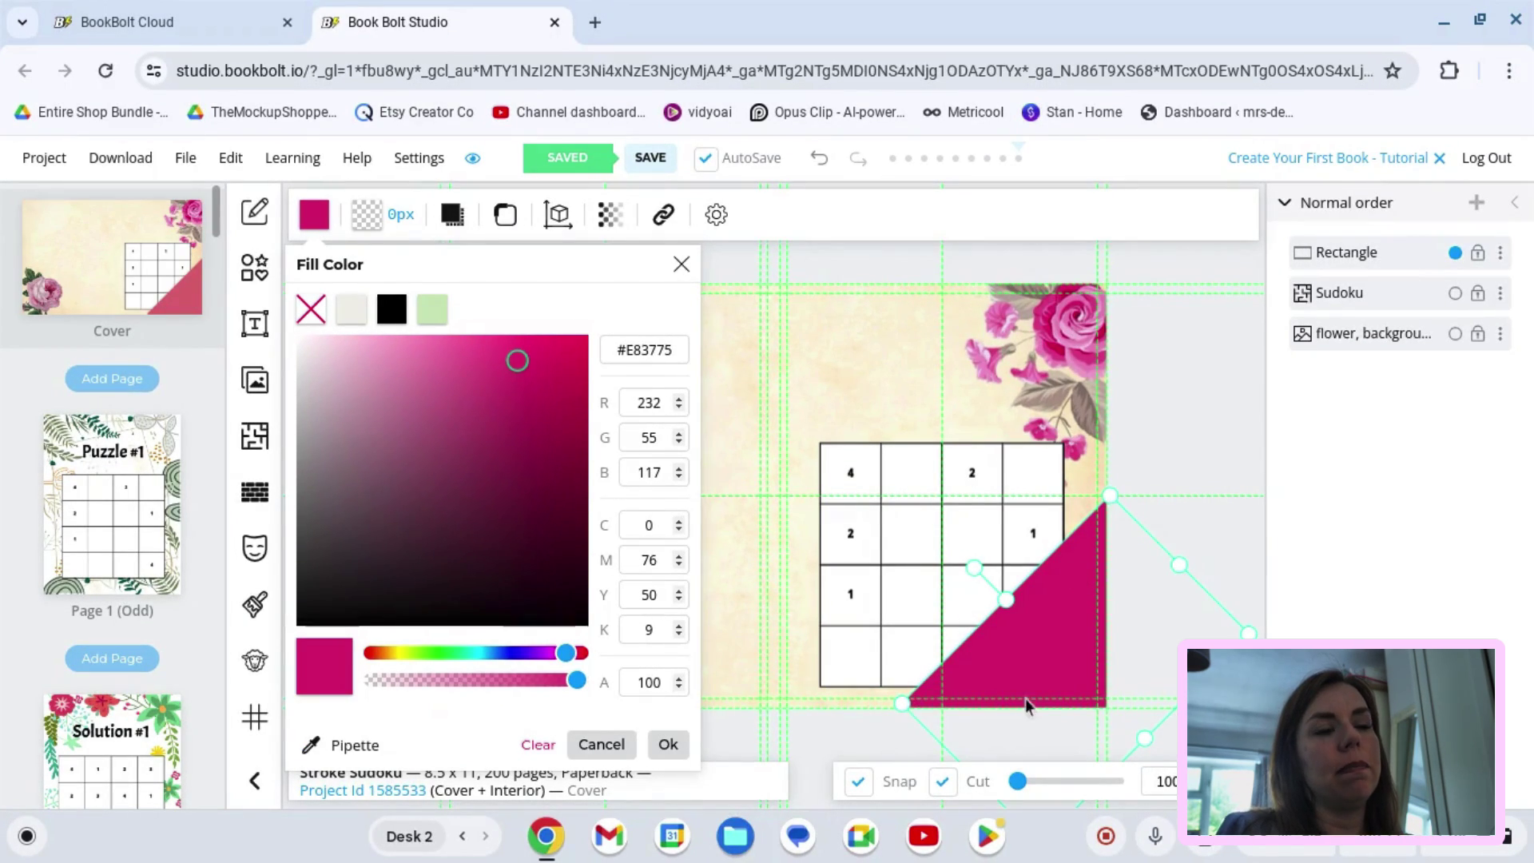
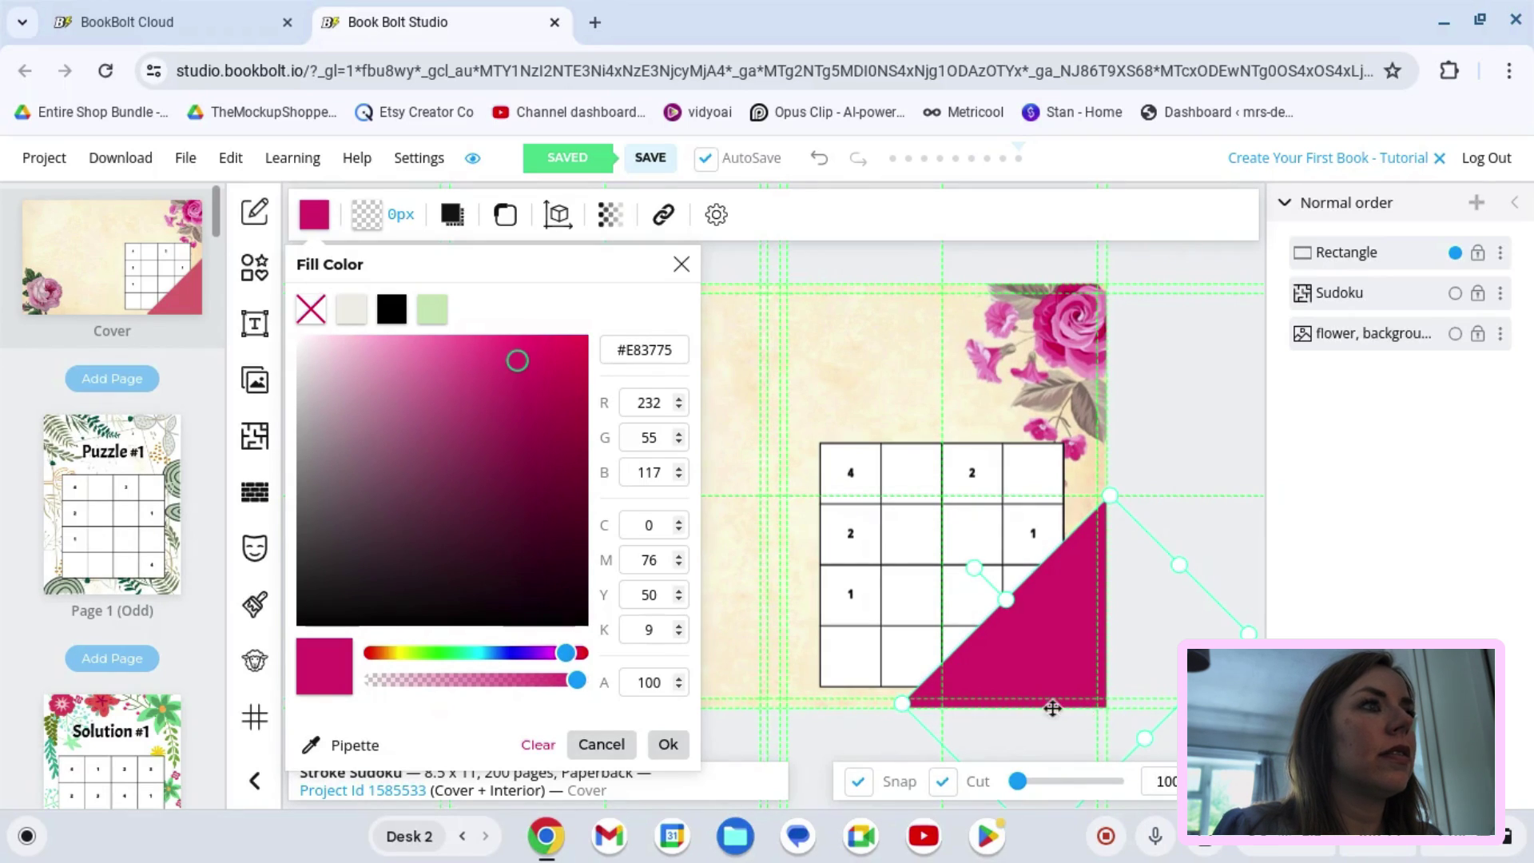
click(667, 744)
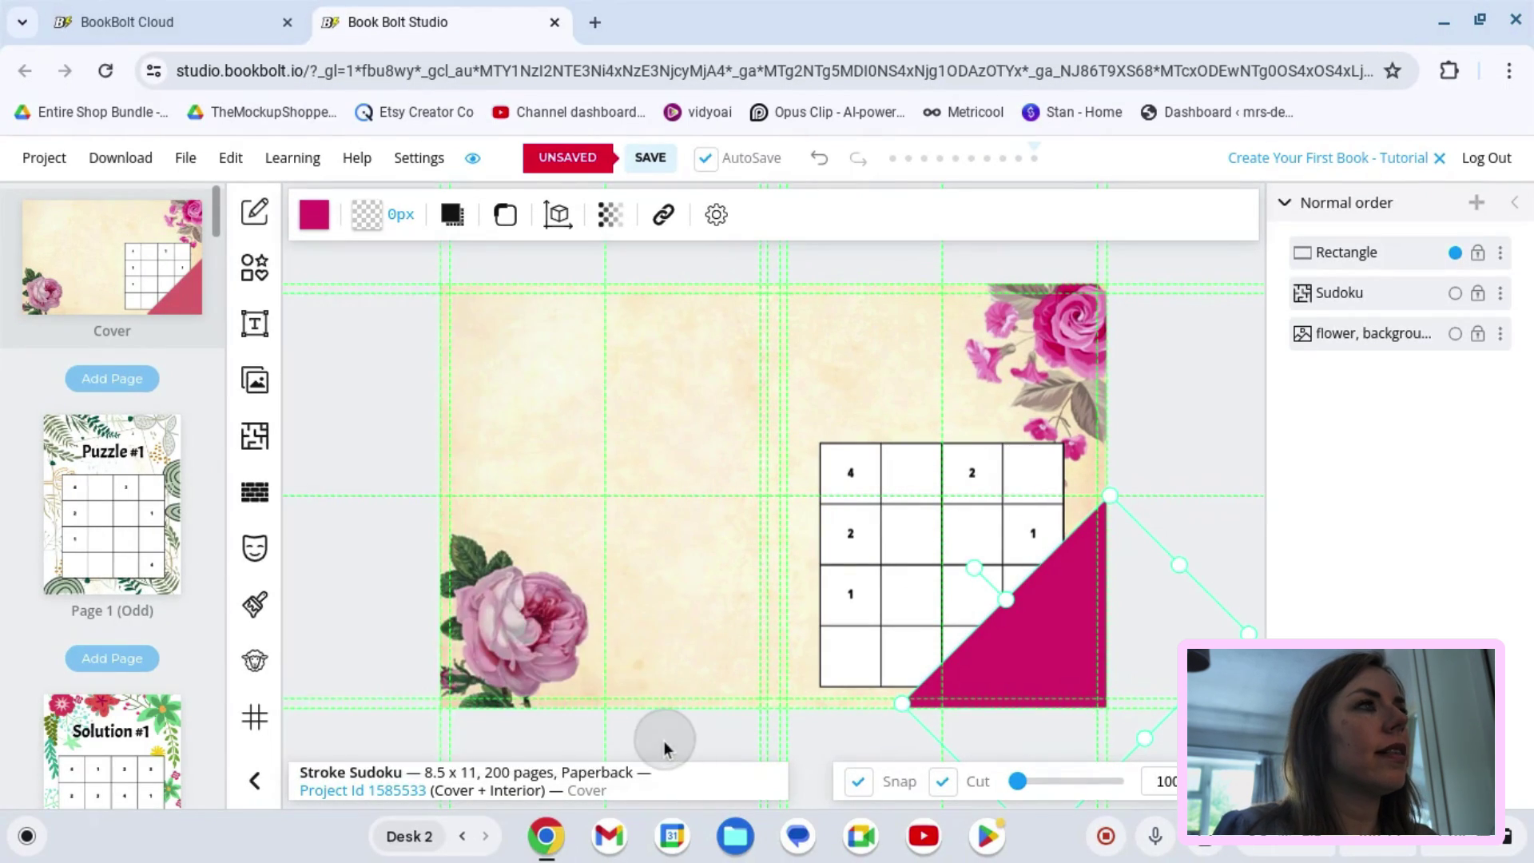
Step: Add a heading to the cover and set its font to Acme
click(256, 323)
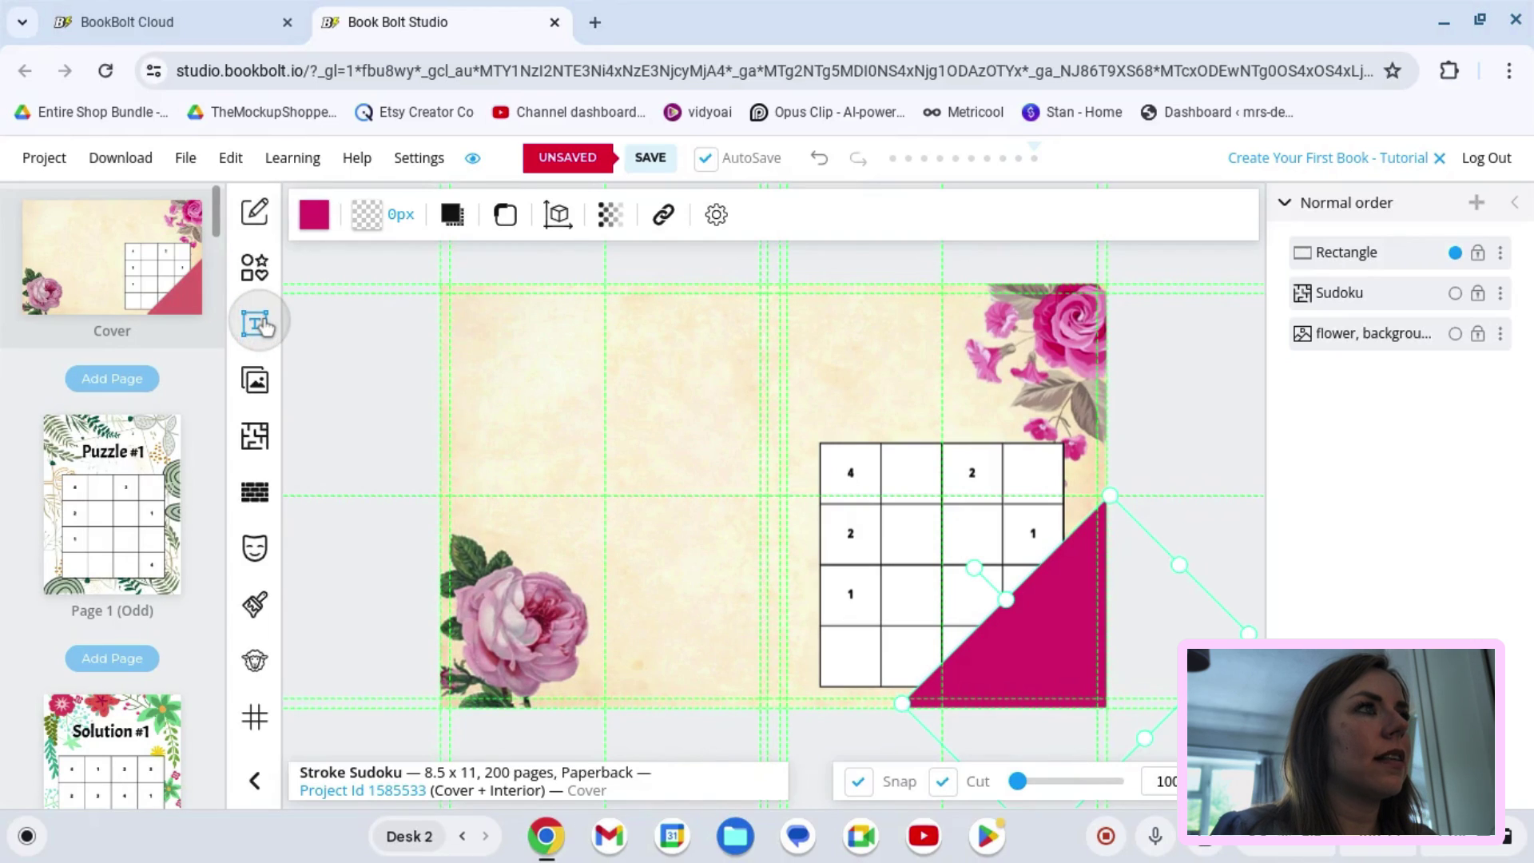
click(368, 220)
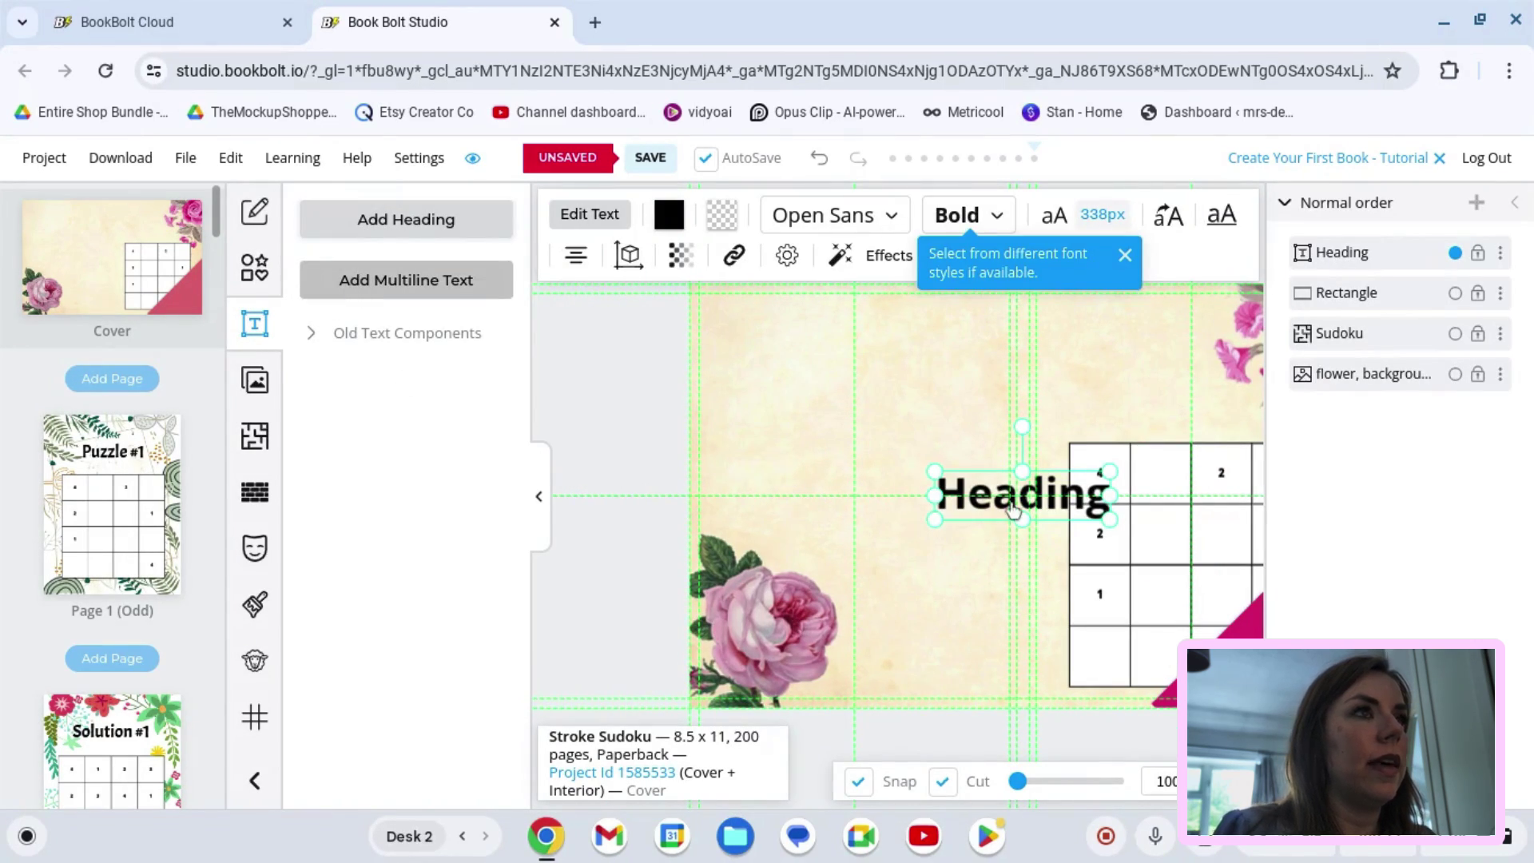
click(893, 219)
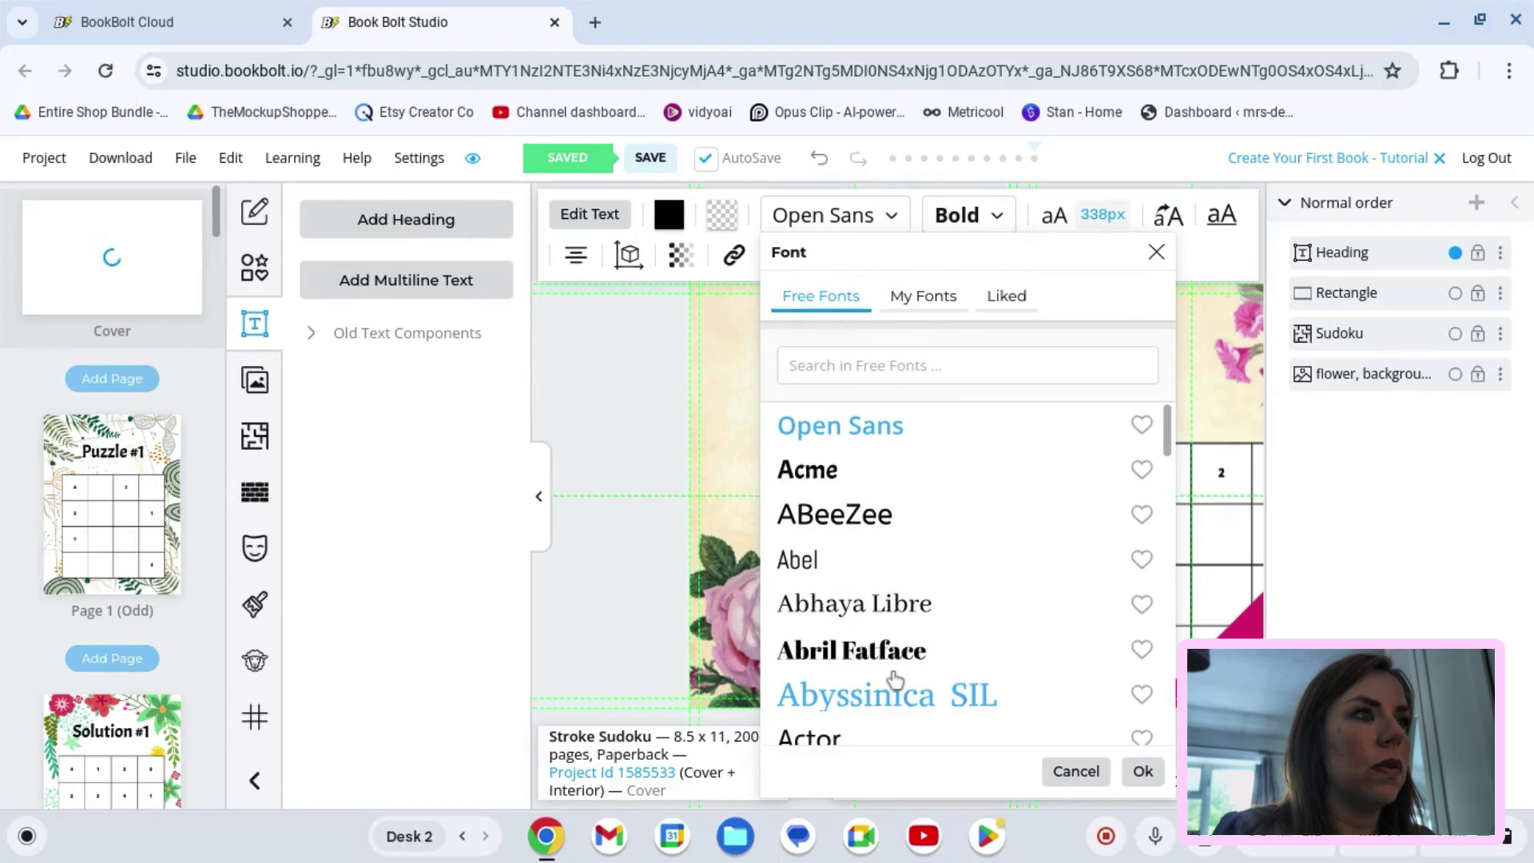
scroll(884, 639, down, 1)
scroll(884, 639, down, 1)
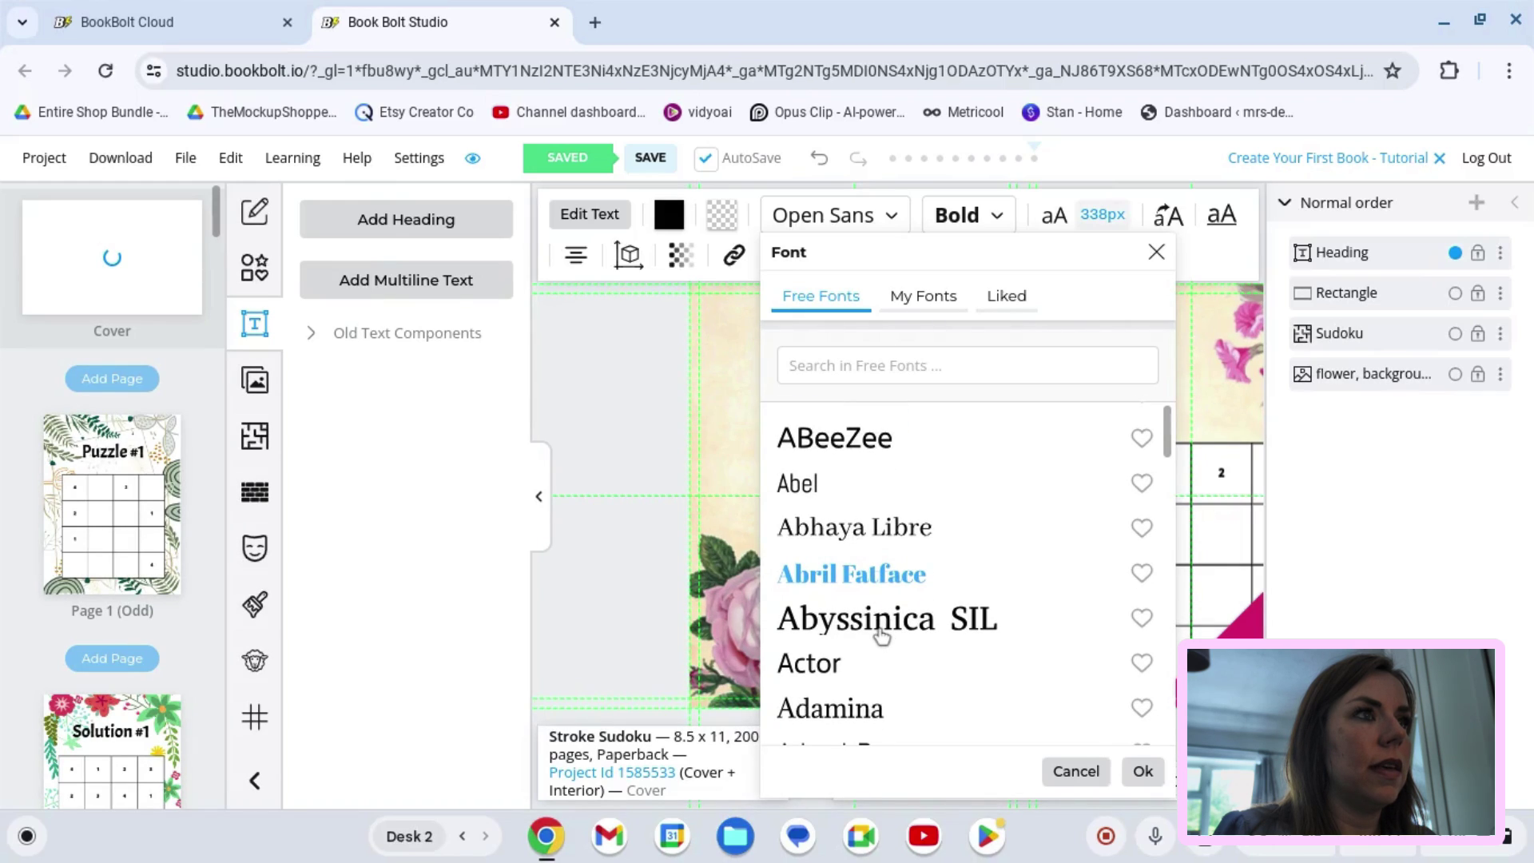
scroll(881, 635, up, 2)
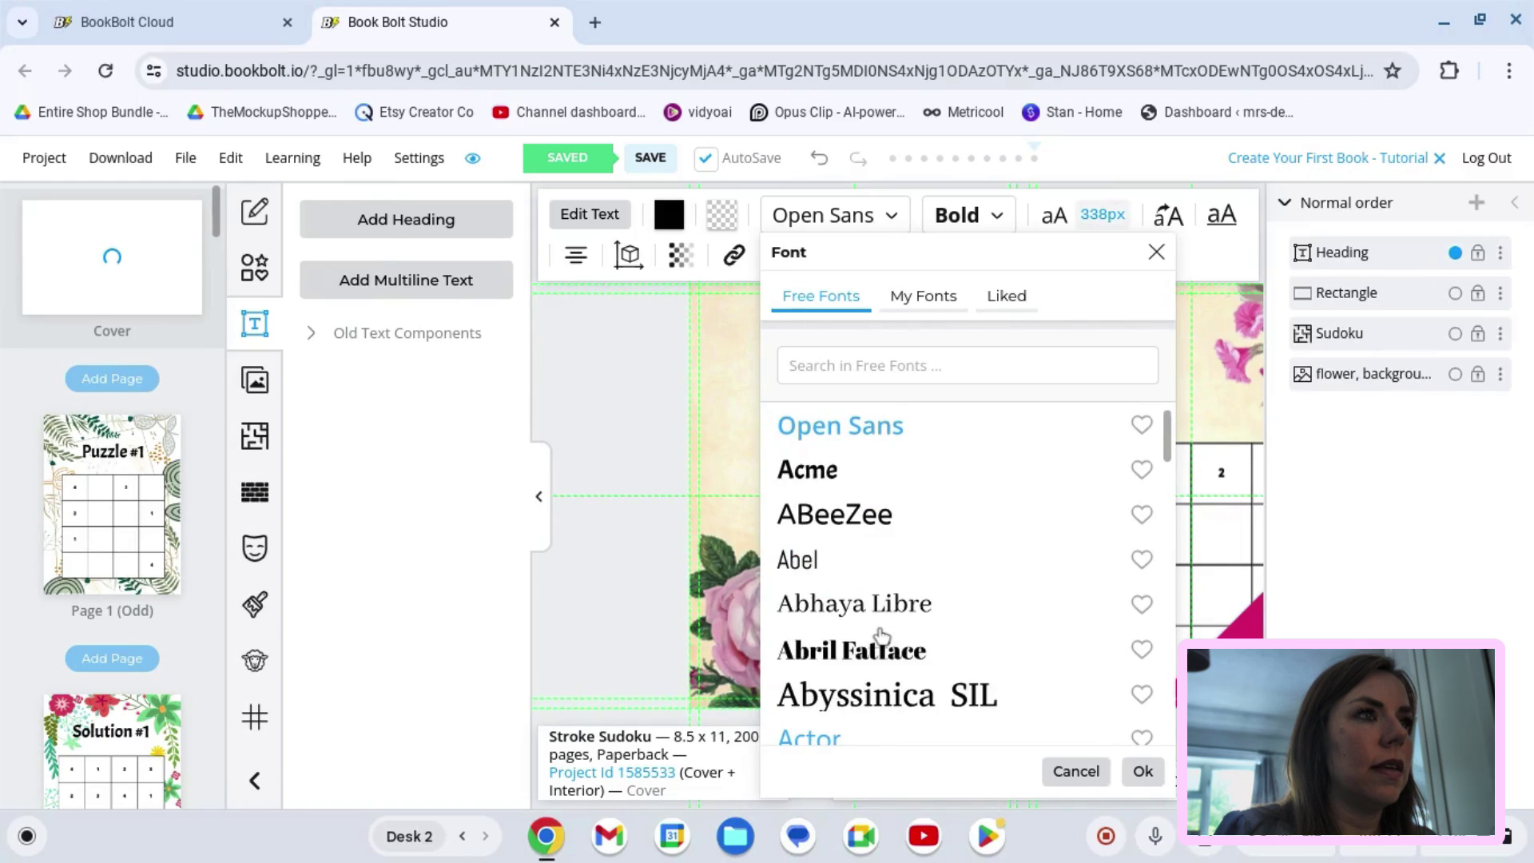
click(812, 471)
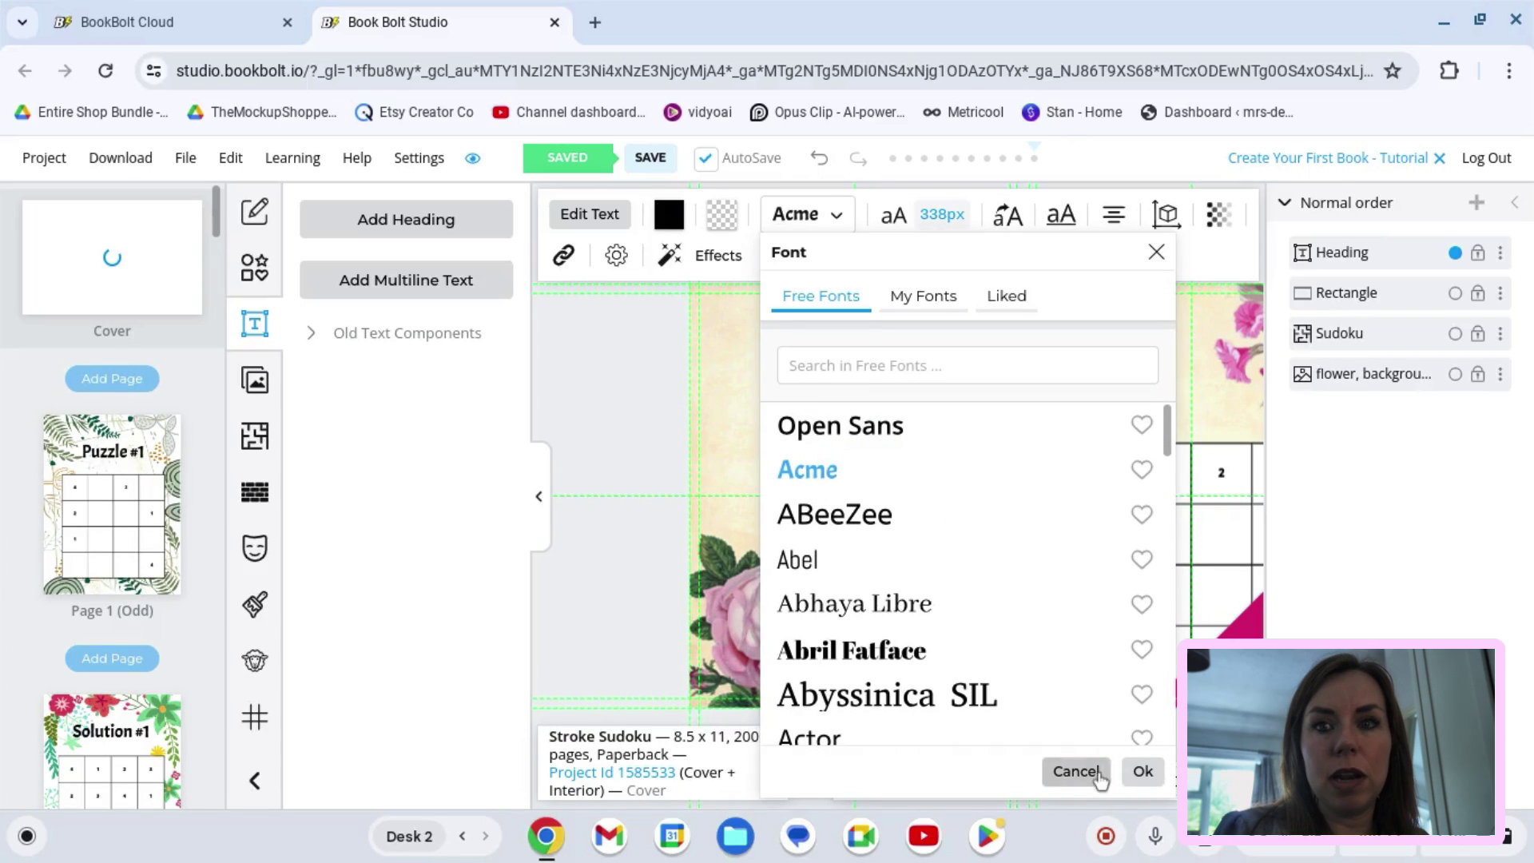
click(1143, 771)
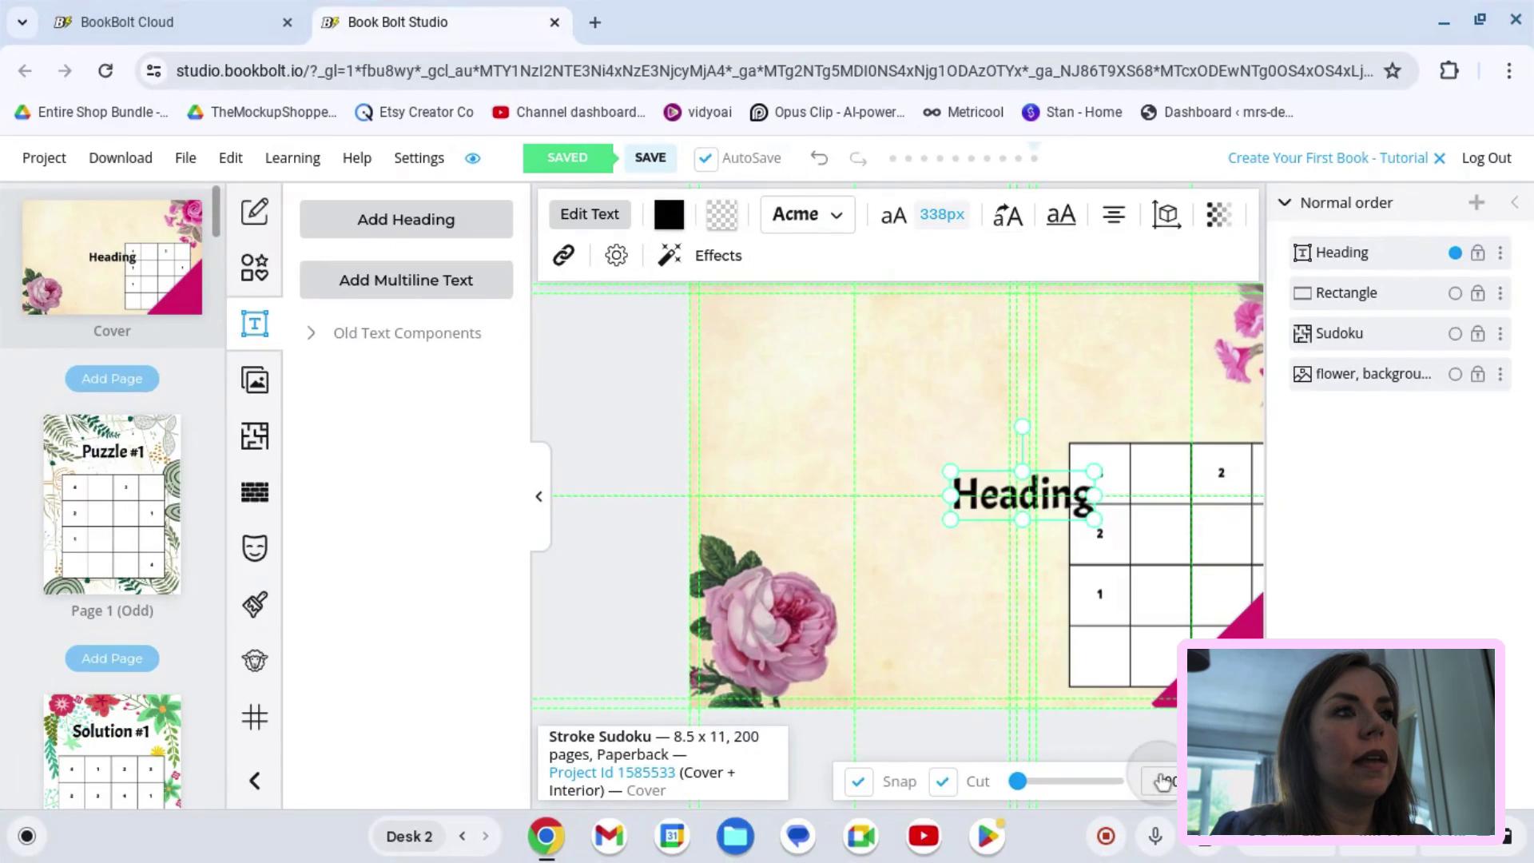
Step: Replace the heading's placeholder text with "Actual size"
double_click(1026, 496)
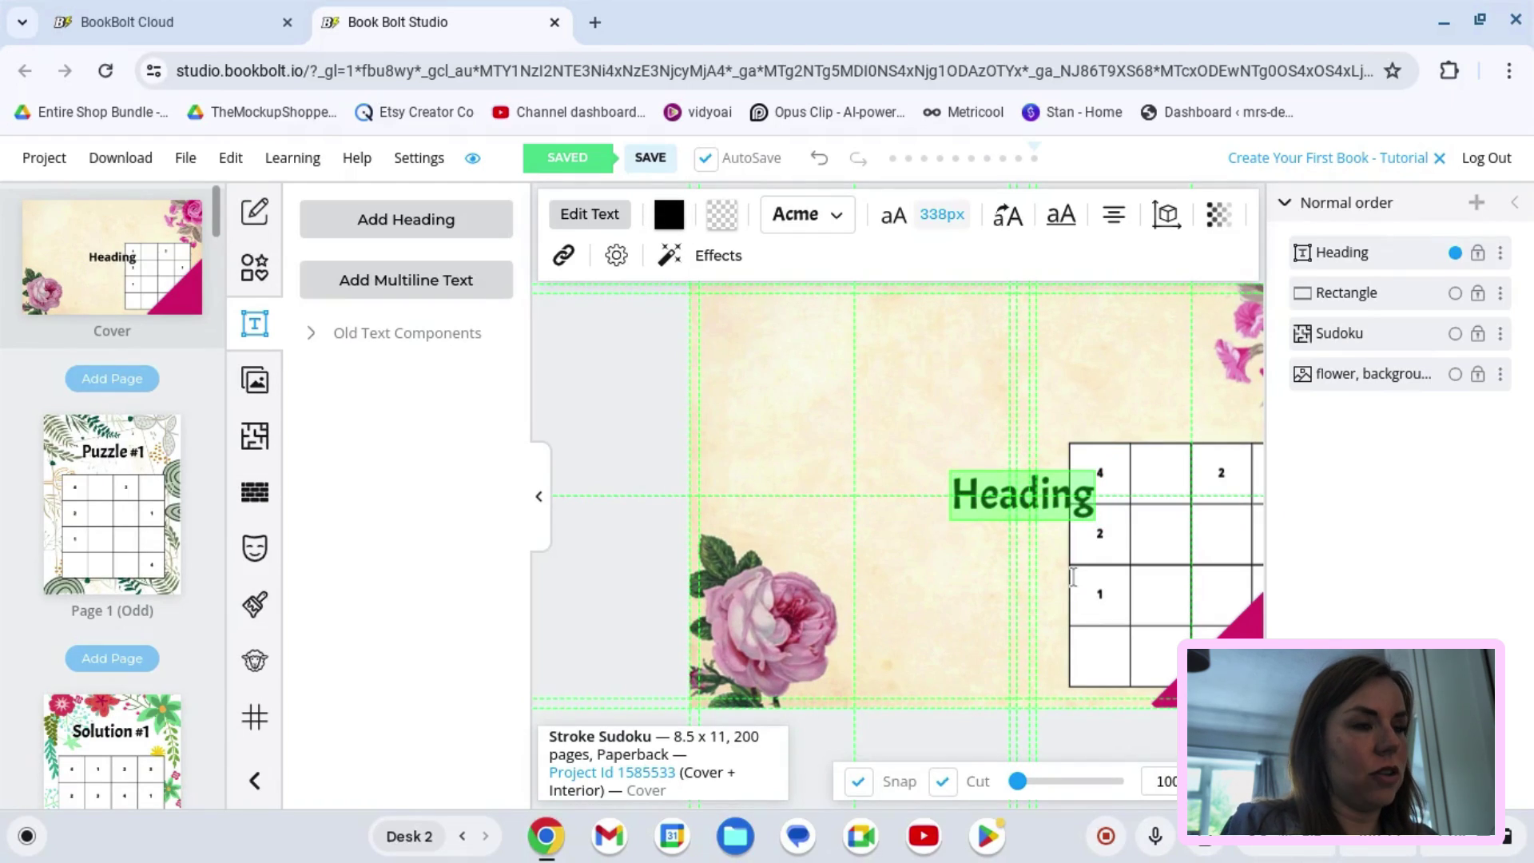
text(Actual)
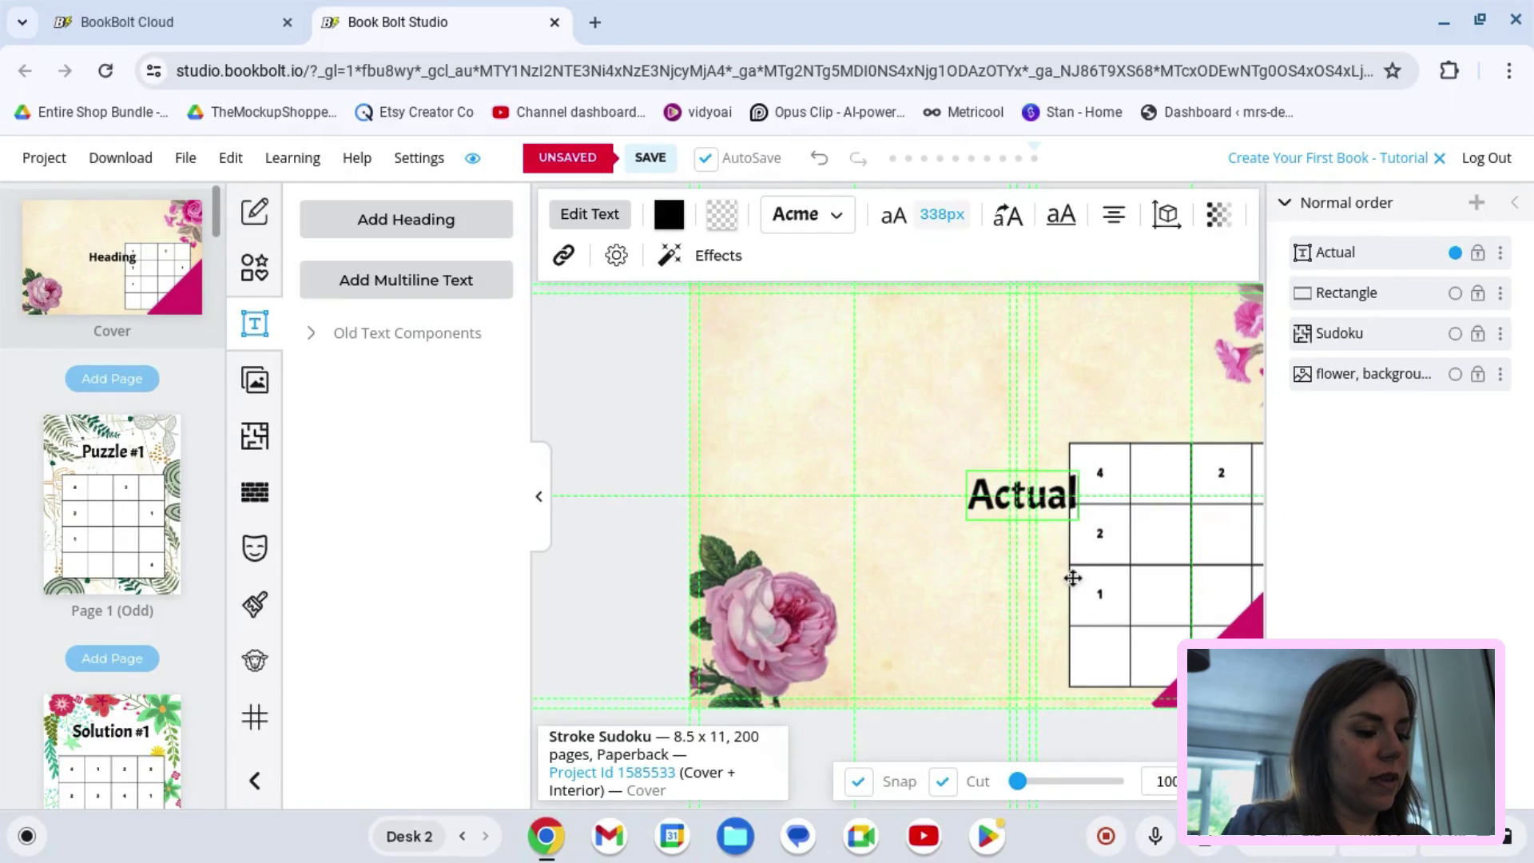
text( size)
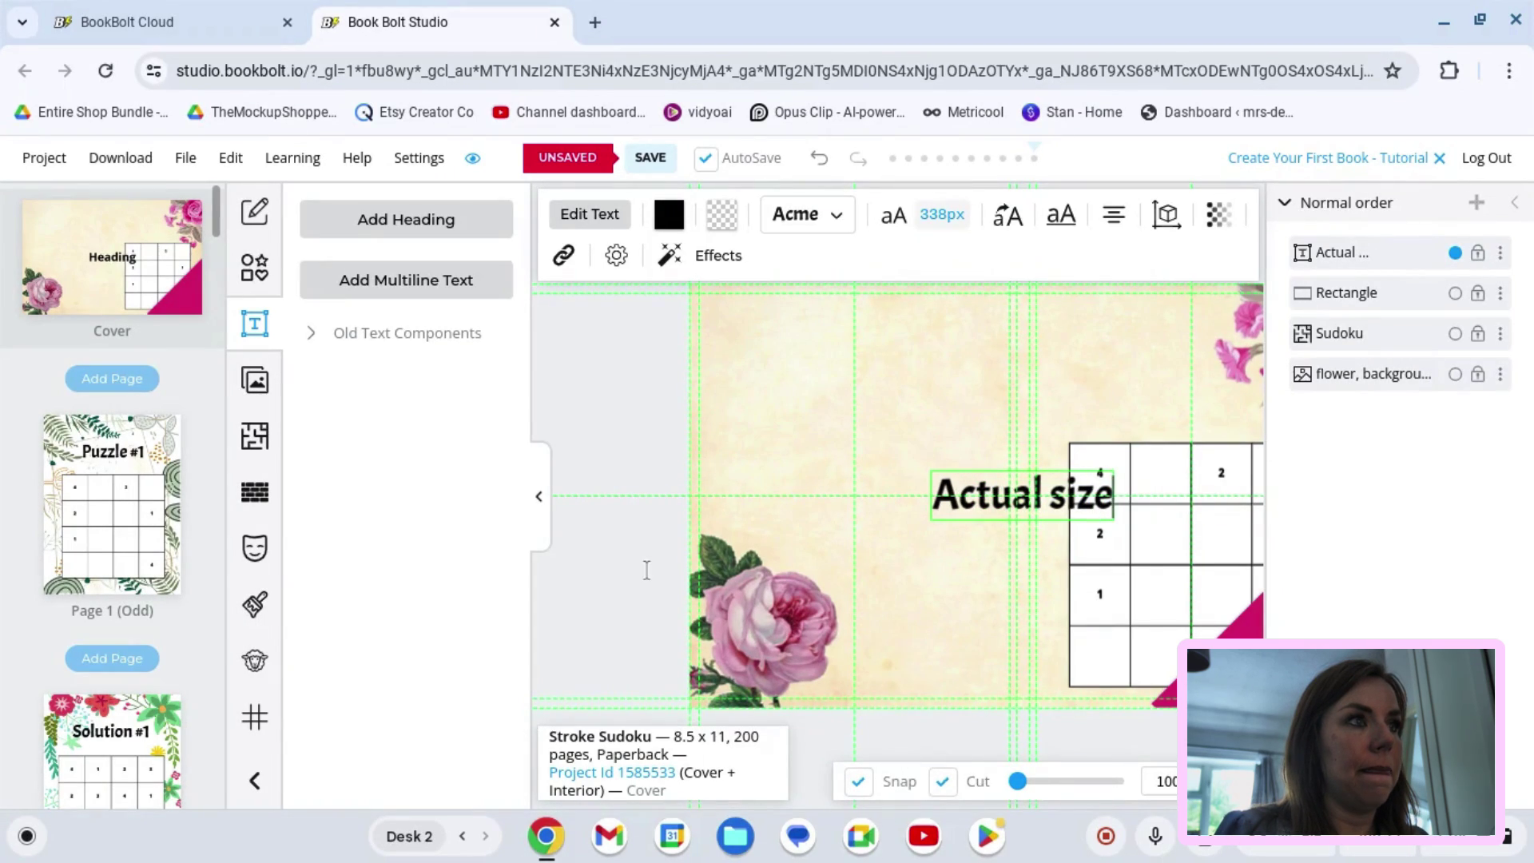
click(535, 502)
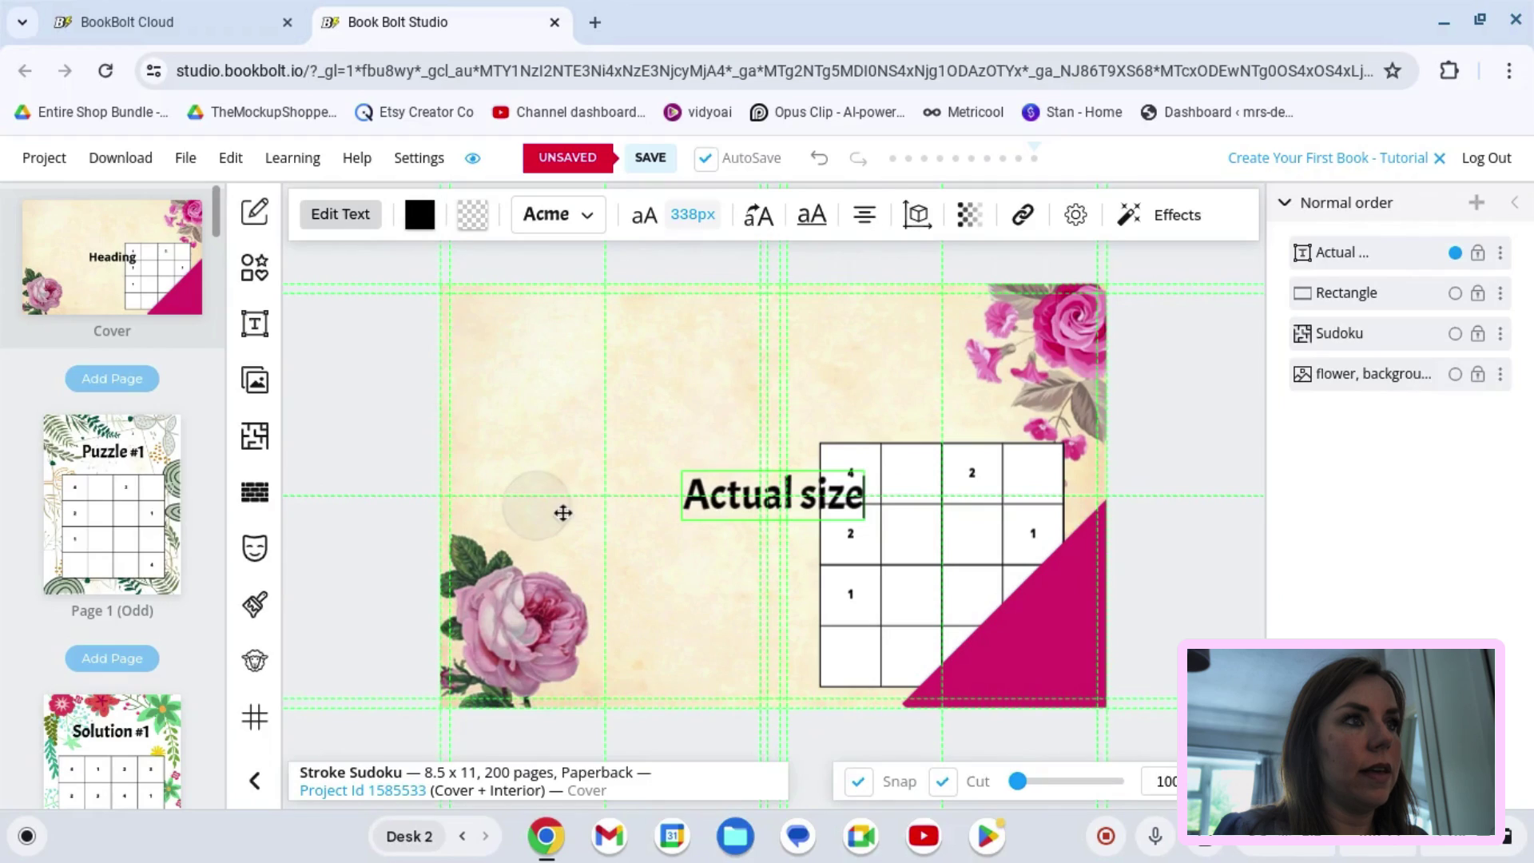
click(787, 495)
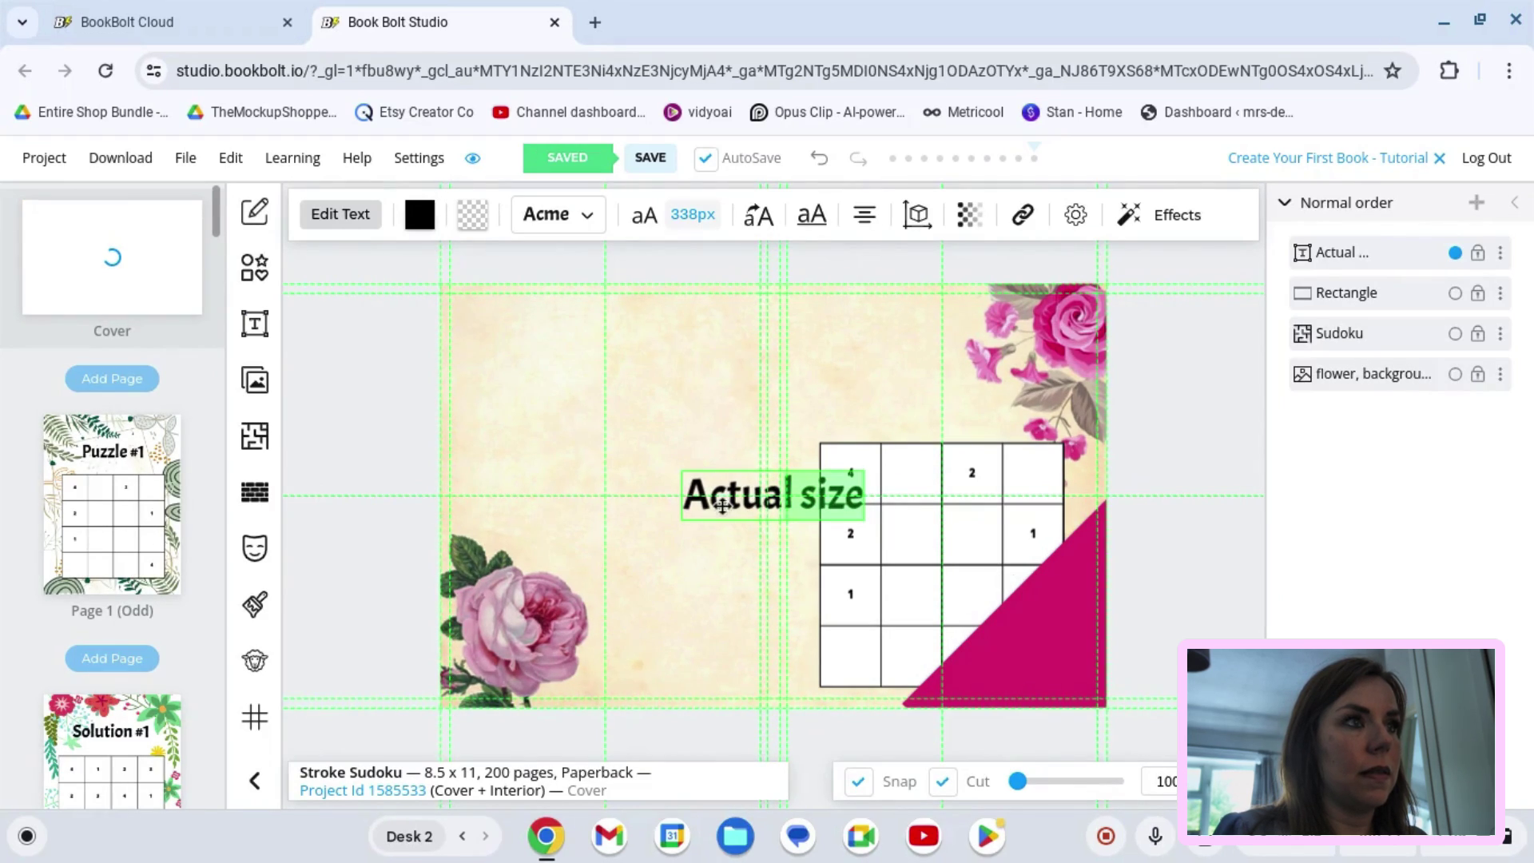
click(703, 587)
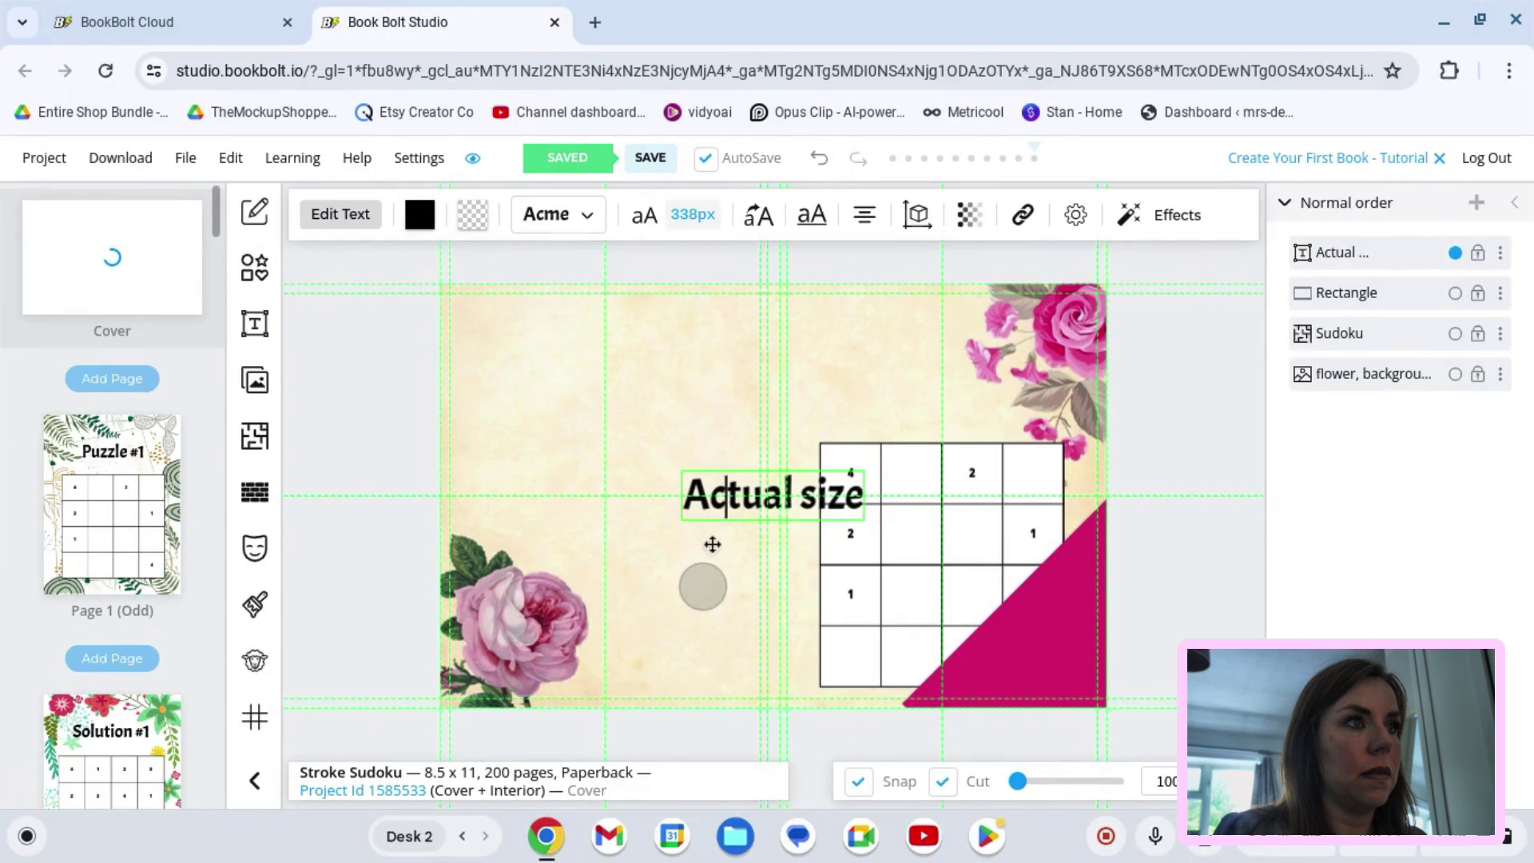
Step: Move the "Actual size" text onto the pink corner band and rotate it about 45 degrees to run along the diagonal edge
drag(725, 503, 959, 675)
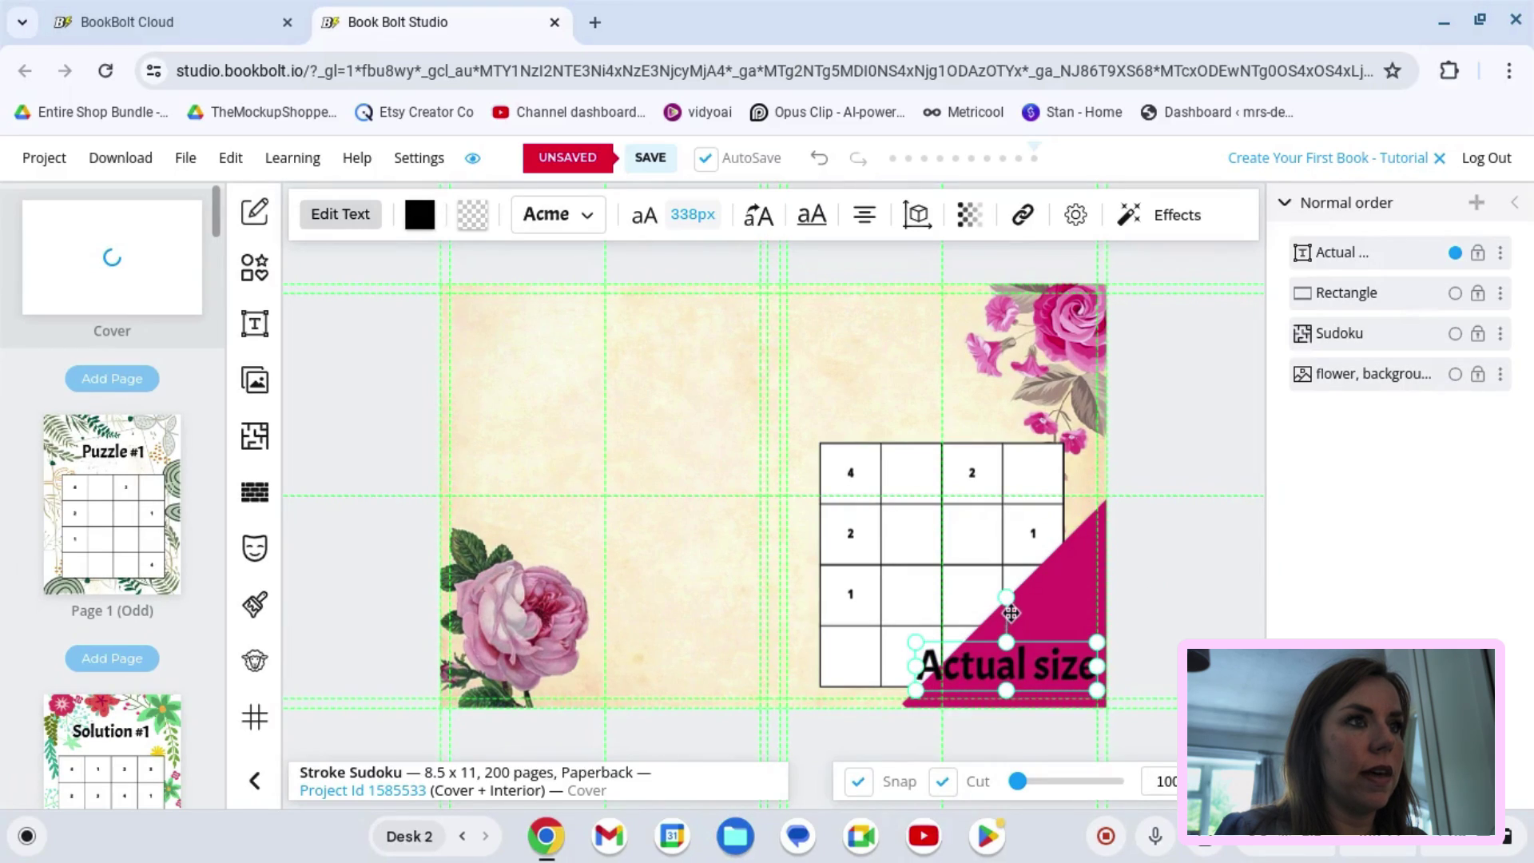
drag(1006, 597, 946, 598)
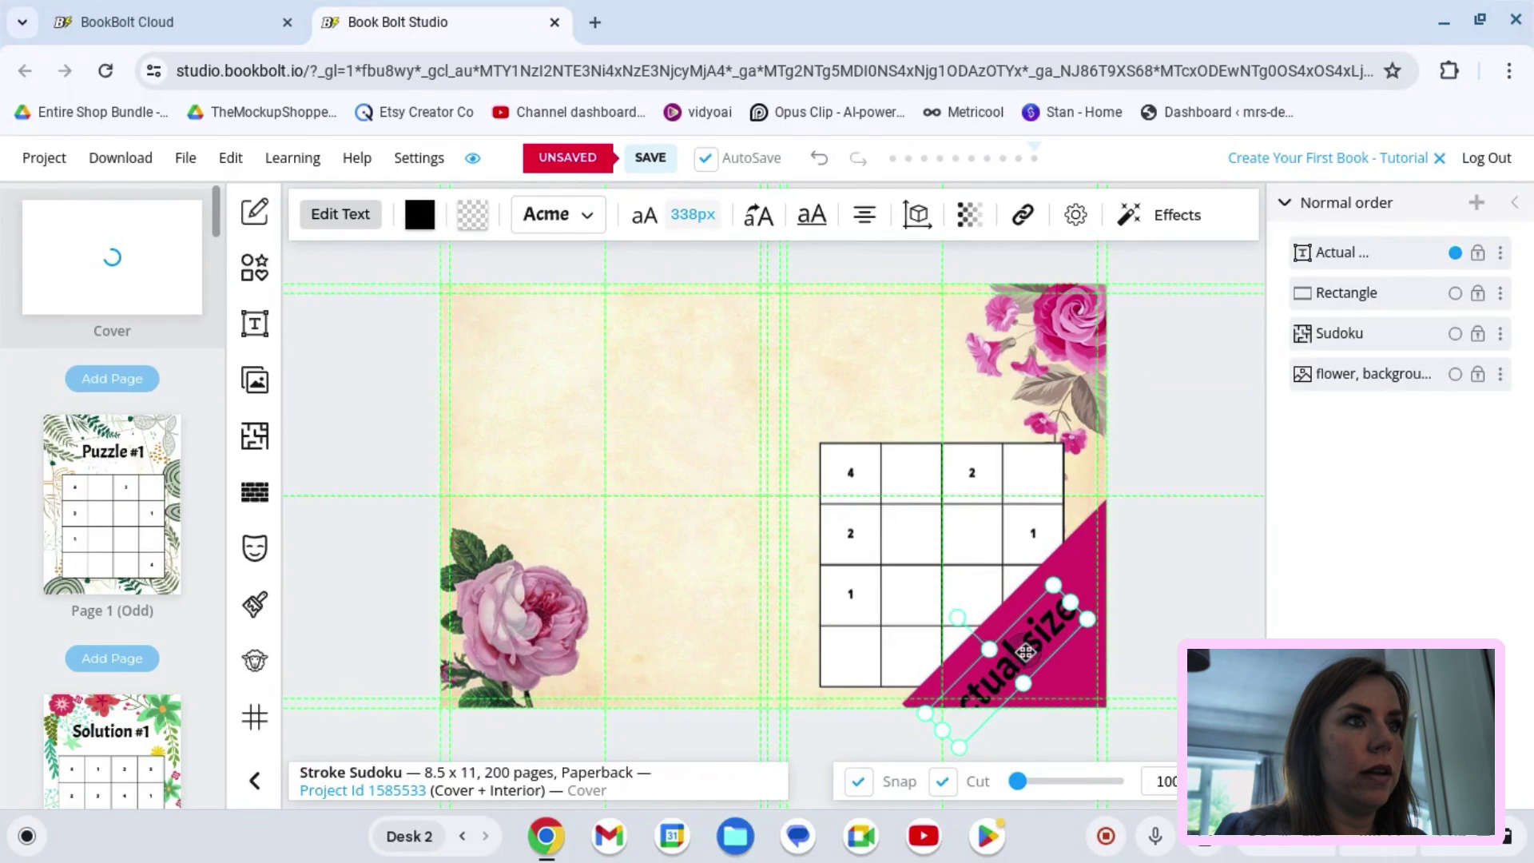
drag(1028, 644, 1045, 624)
drag(1045, 620, 1048, 607)
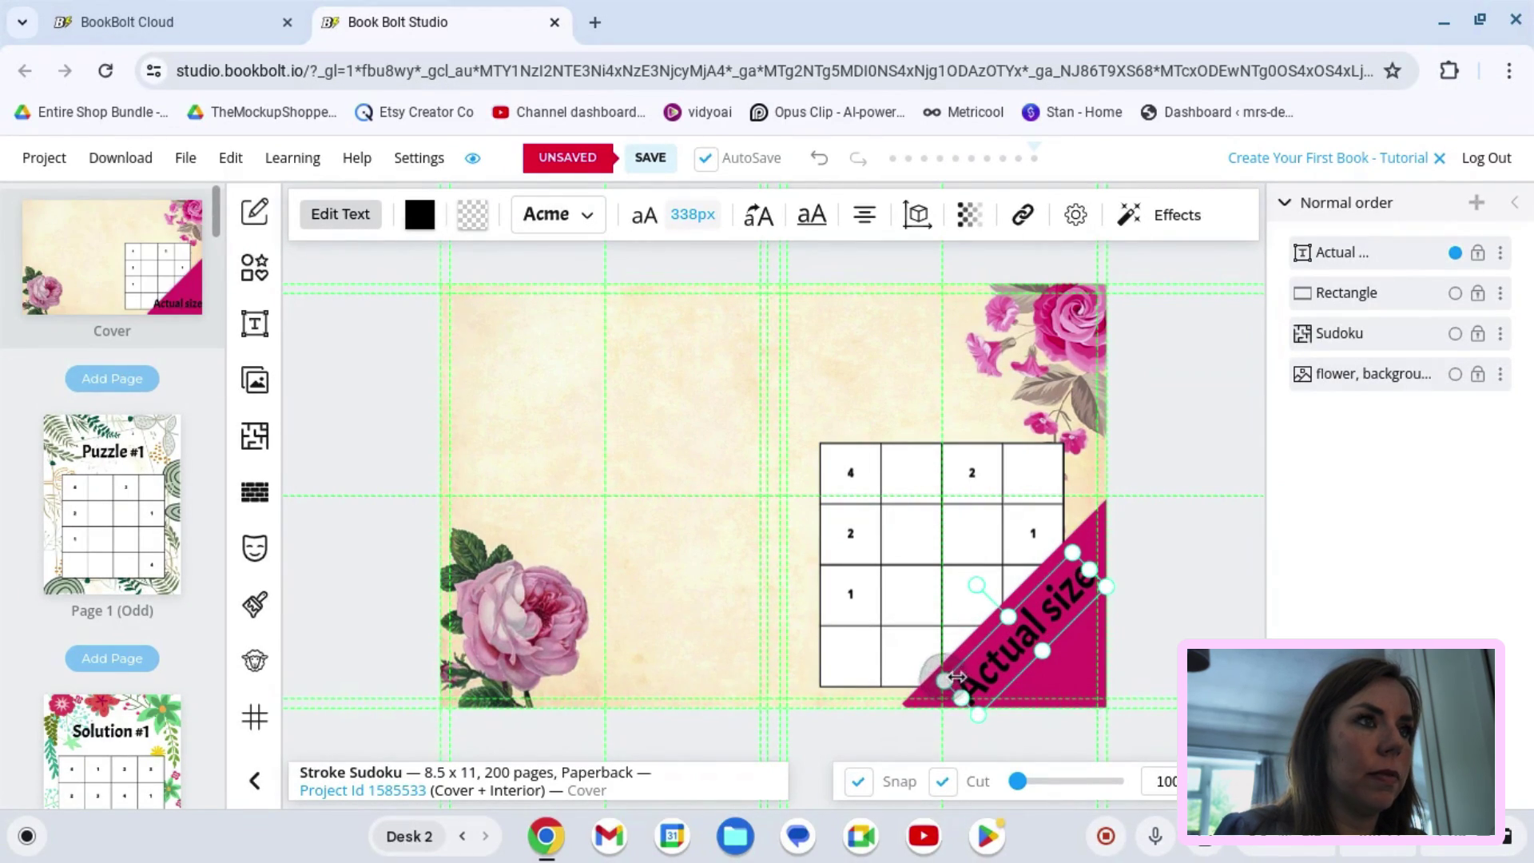
Step: Shrink the "Actual size" text slightly to fit the band, and nudge the pink band a little down towards the cover's corner
drag(943, 680, 979, 661)
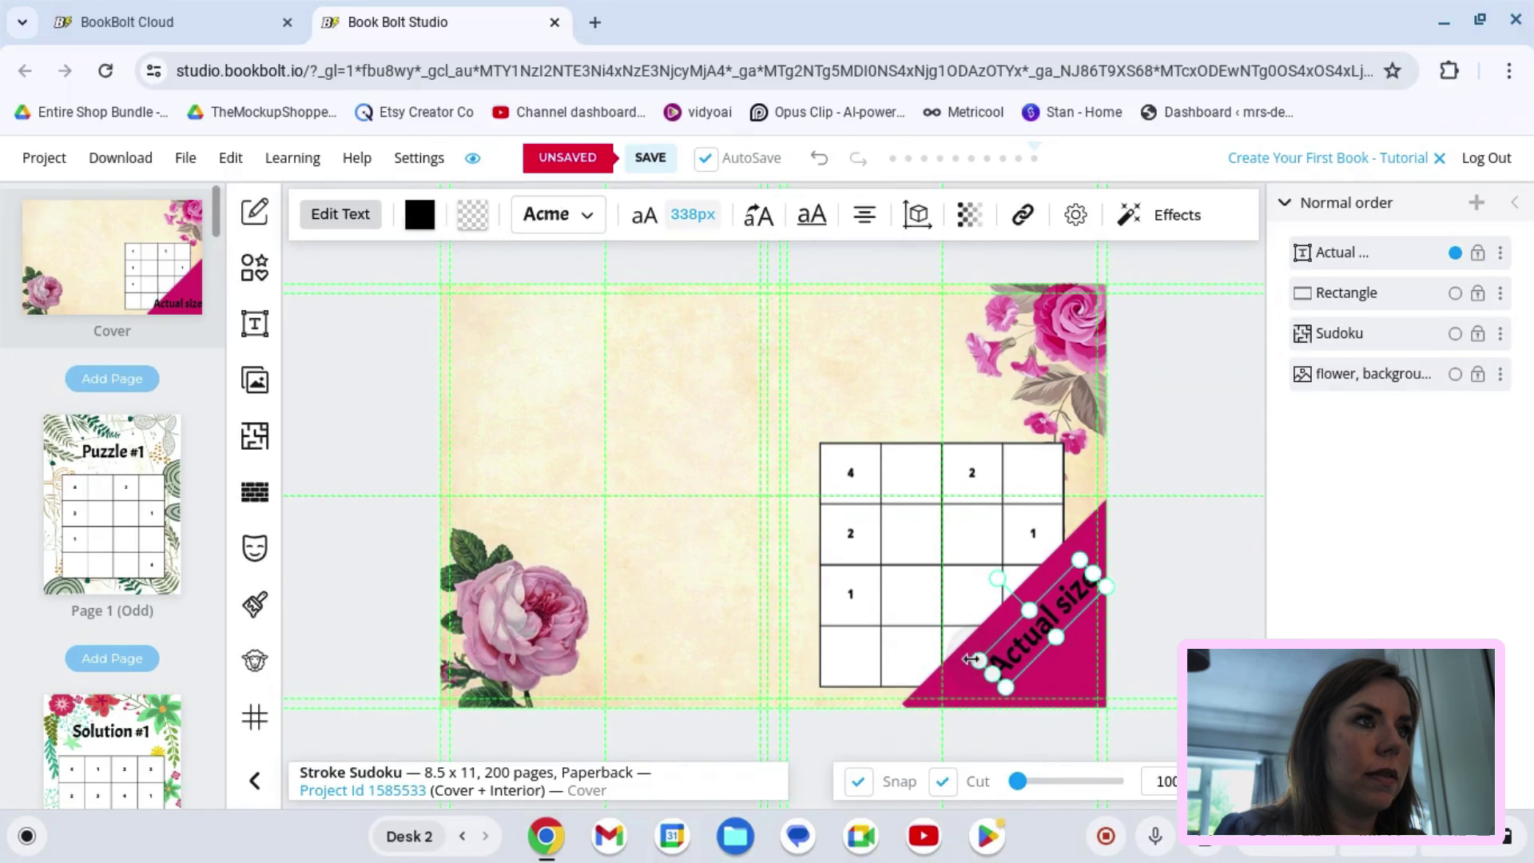
drag(980, 659, 969, 666)
click(951, 685)
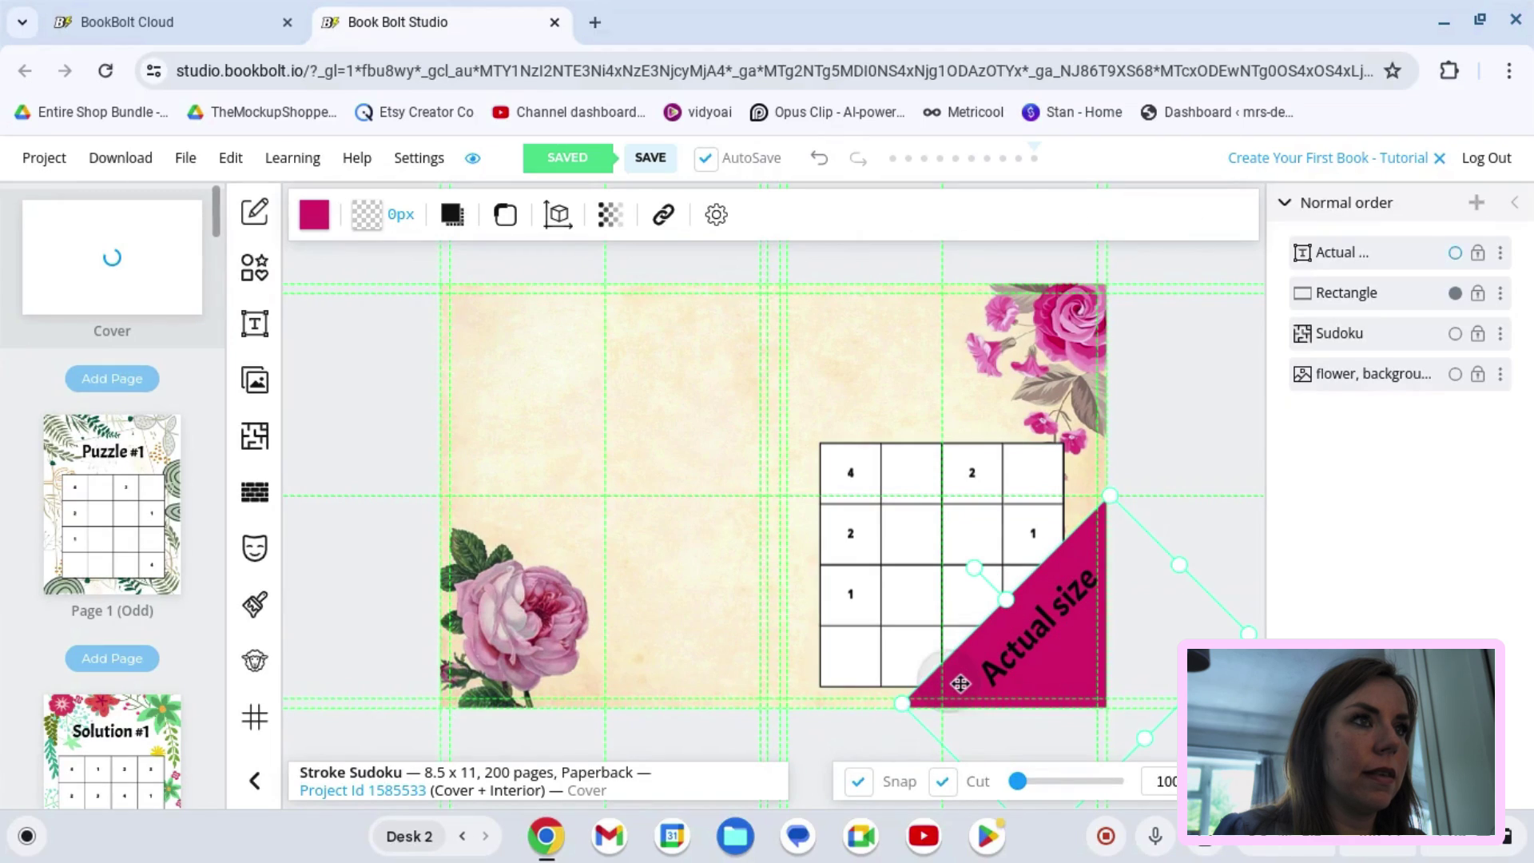
drag(960, 688, 957, 693)
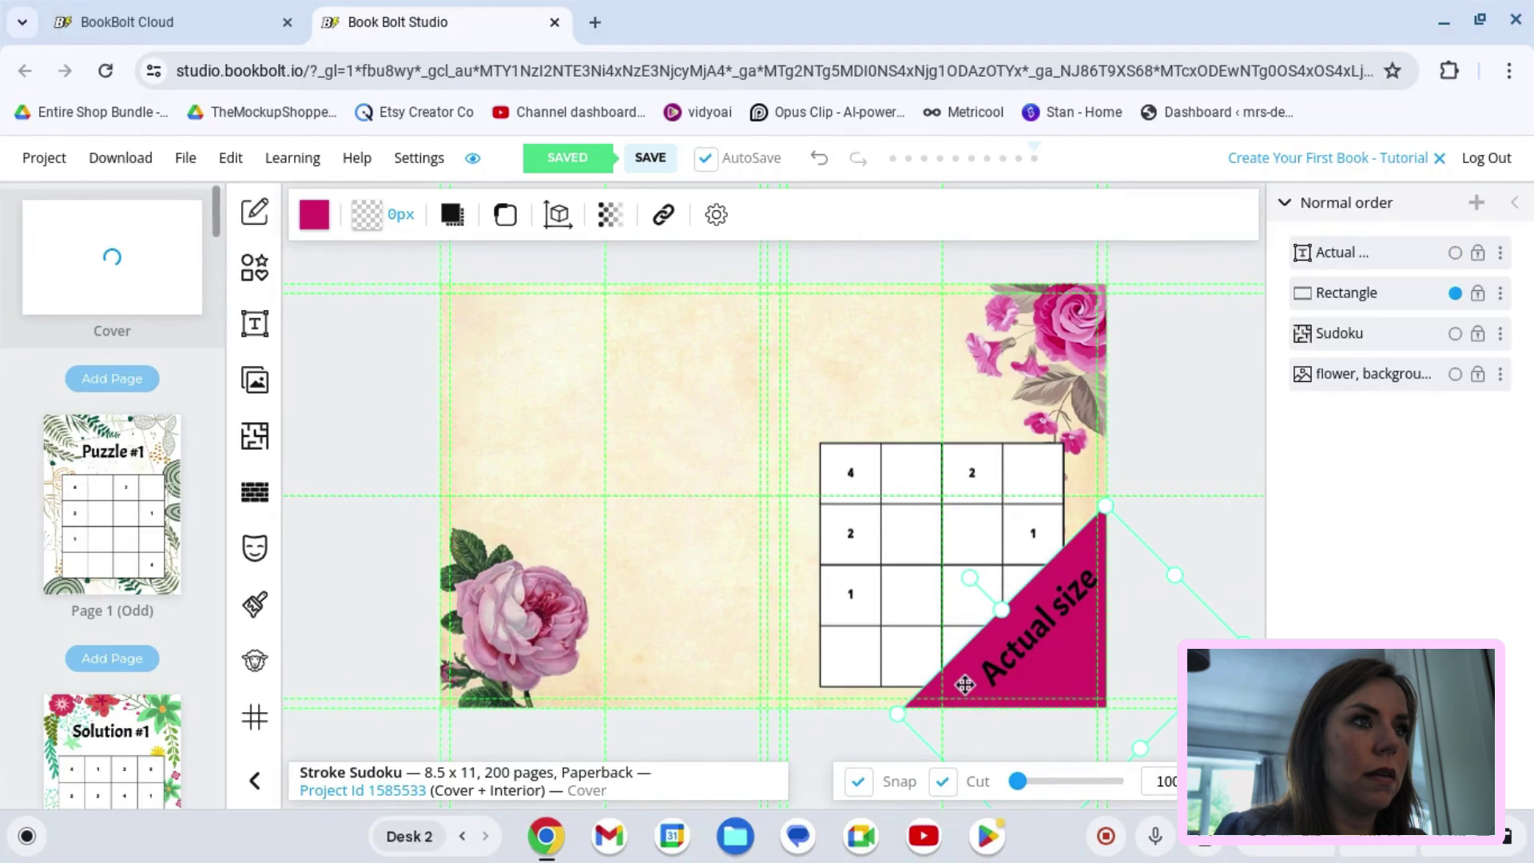
Step: Fine-tune the position of the "Actual size" text so it sits centred along the pink band's diagonal edge
click(1046, 619)
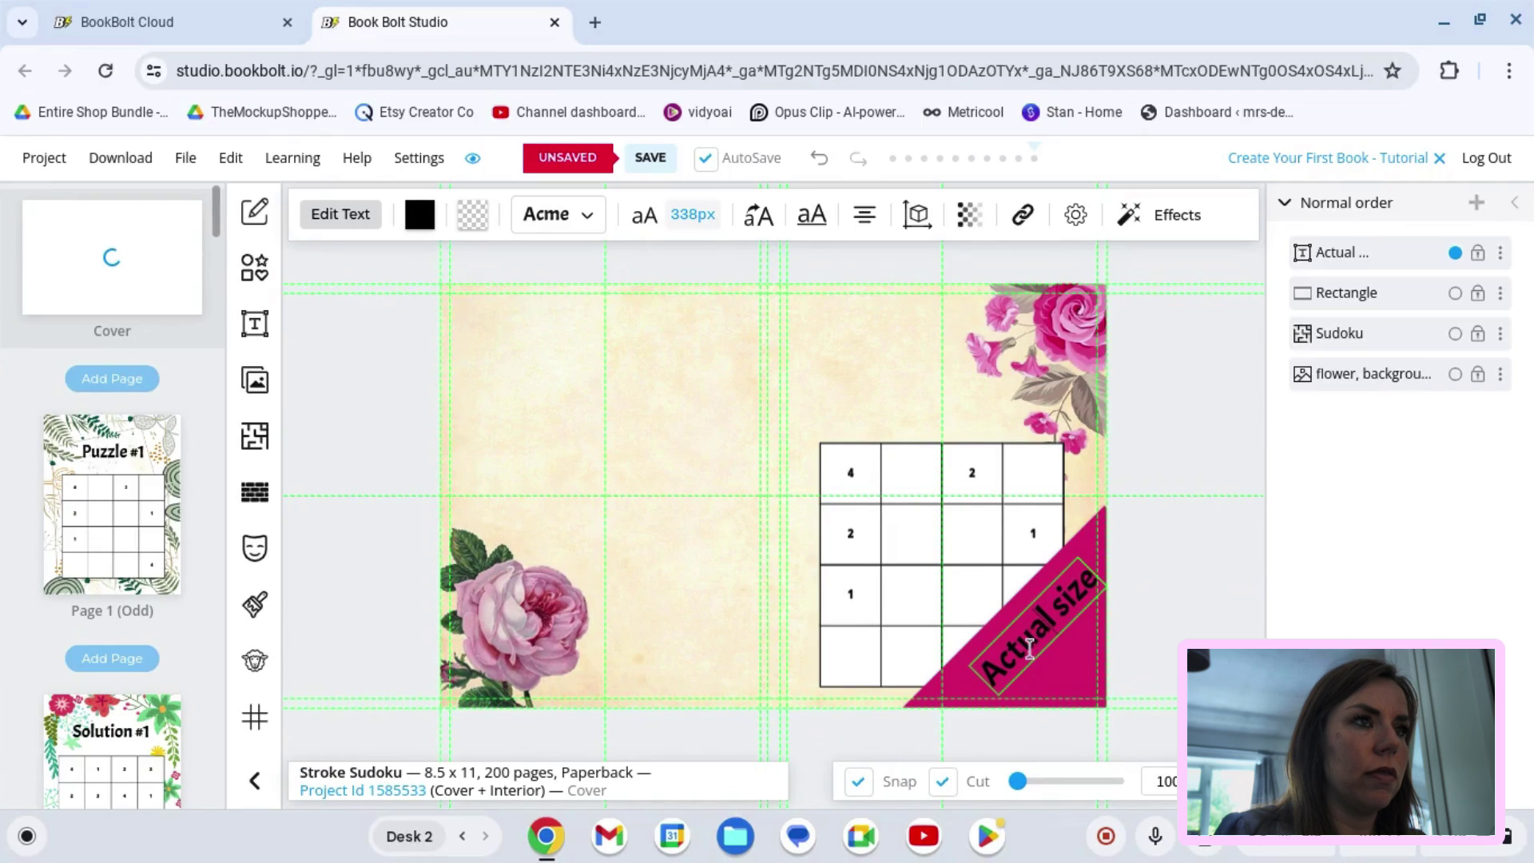
click(1057, 630)
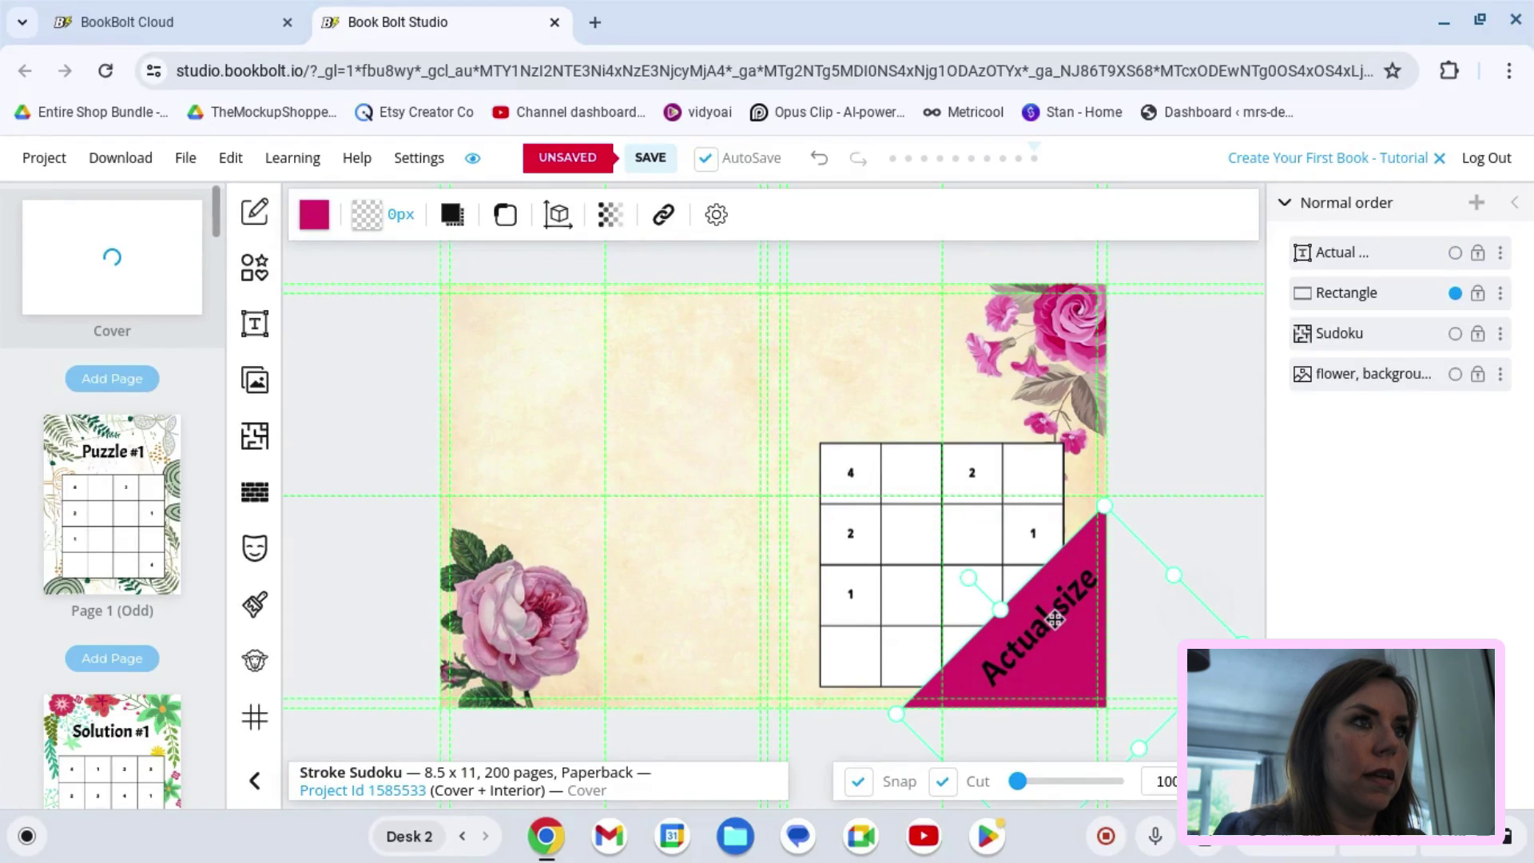
click(1053, 619)
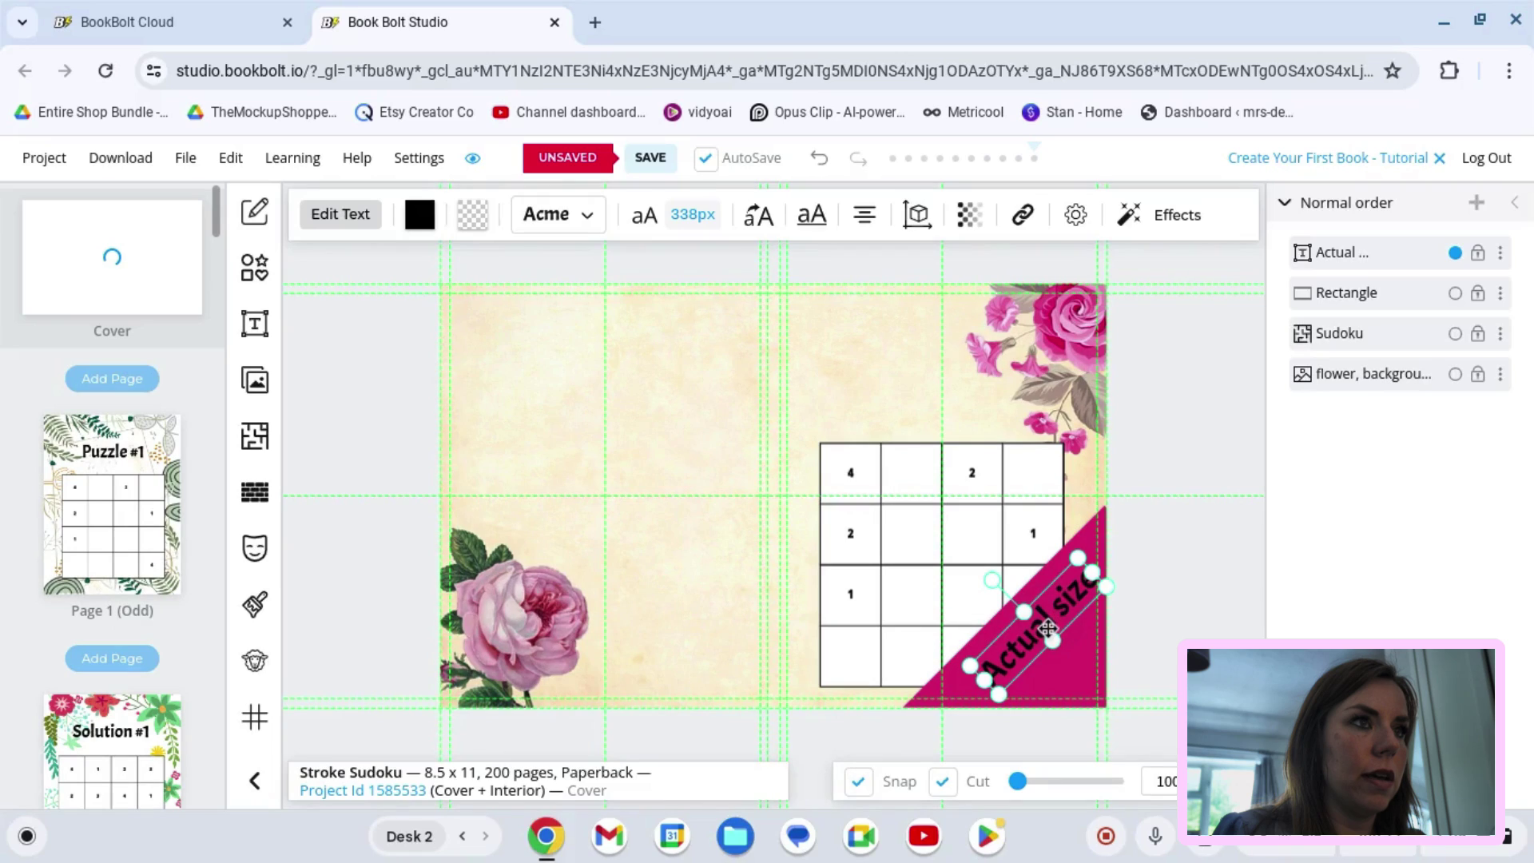
drag(1051, 617, 1051, 630)
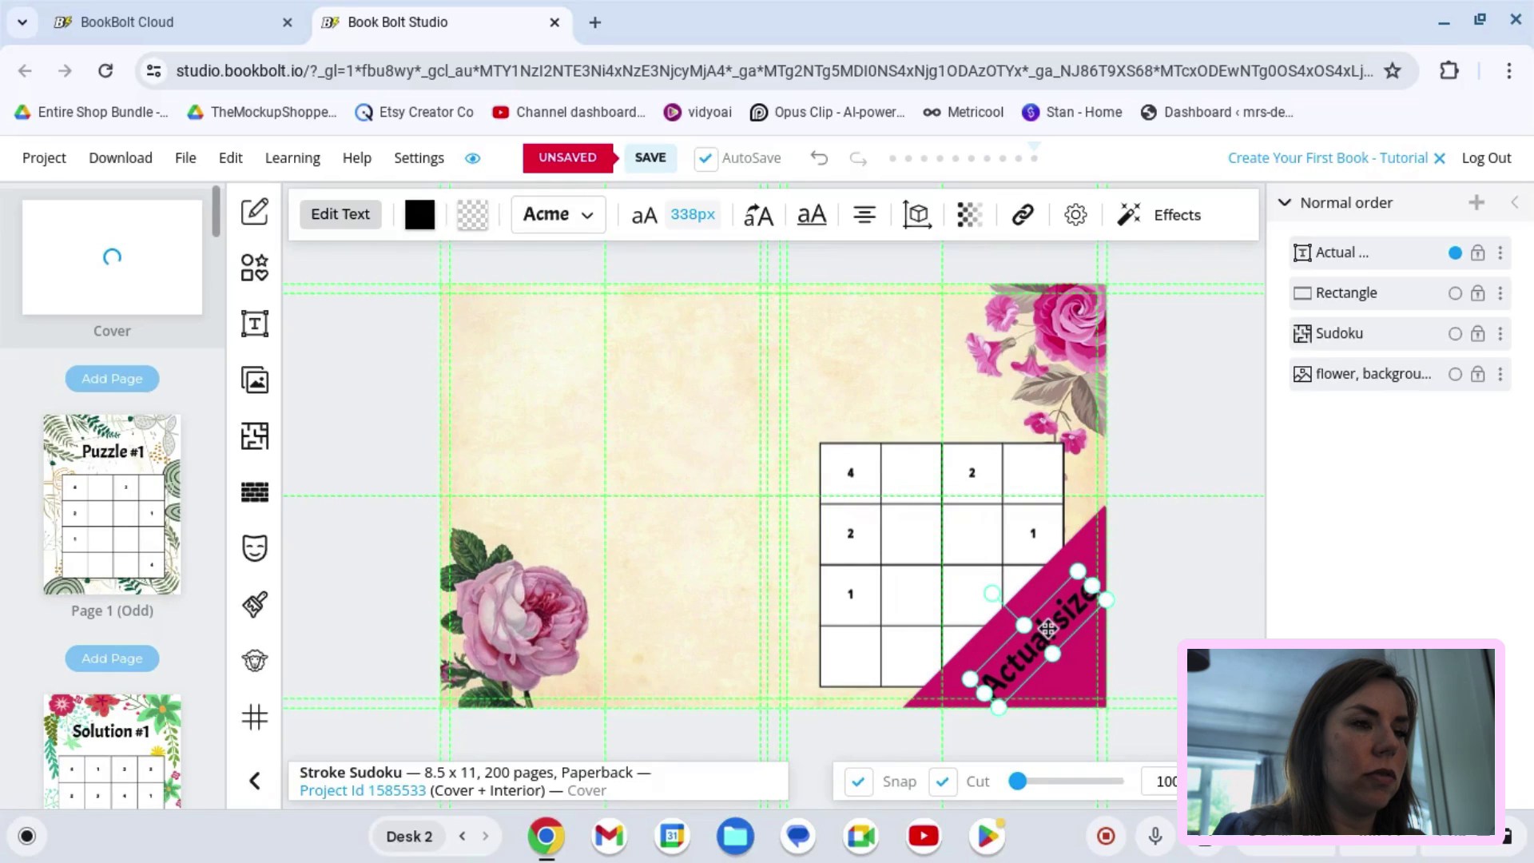
click(1185, 600)
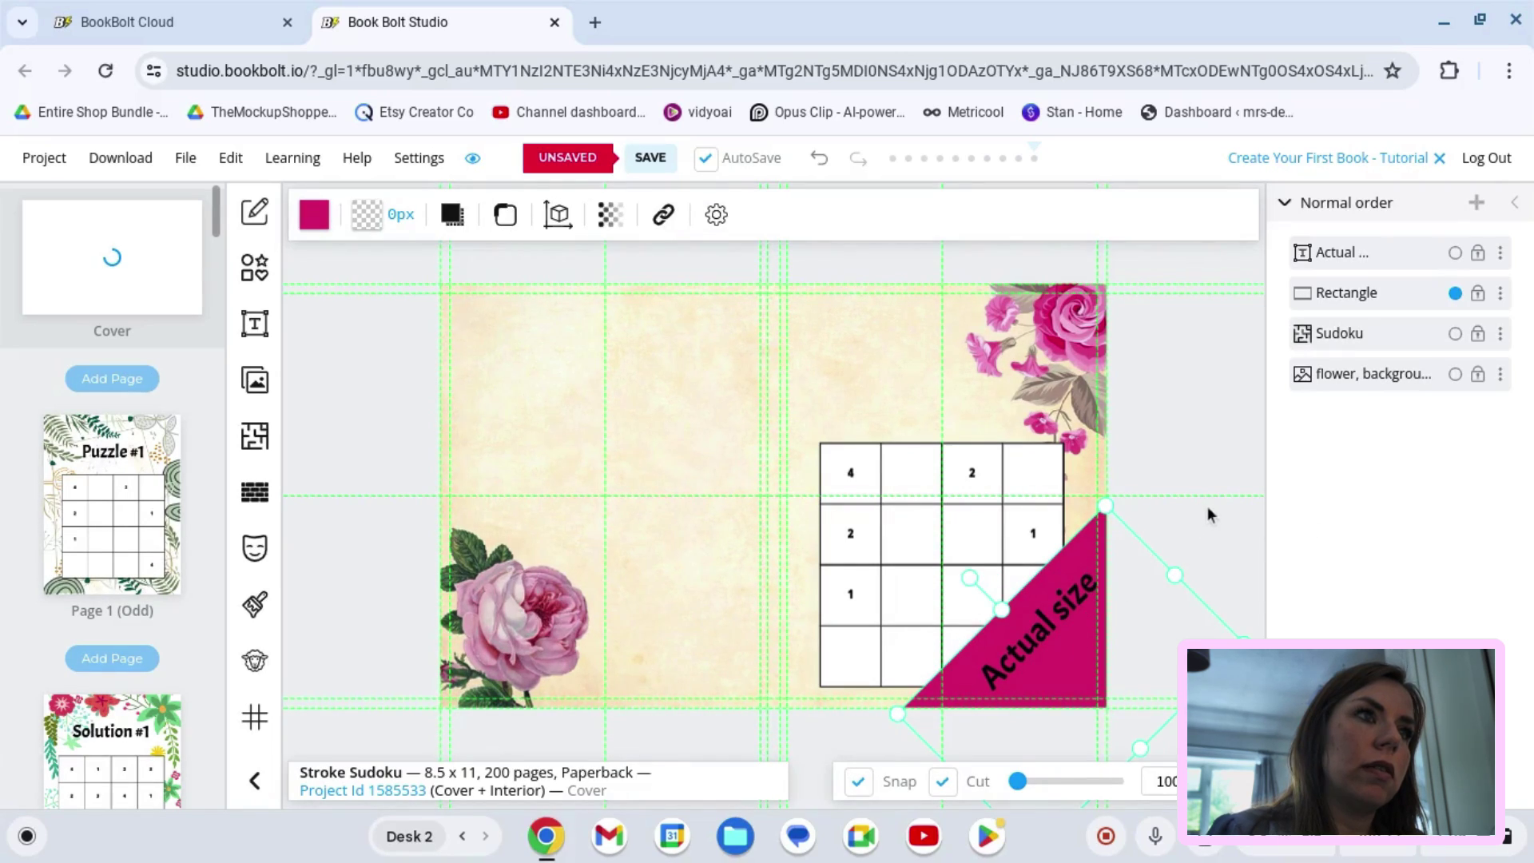
click(1035, 639)
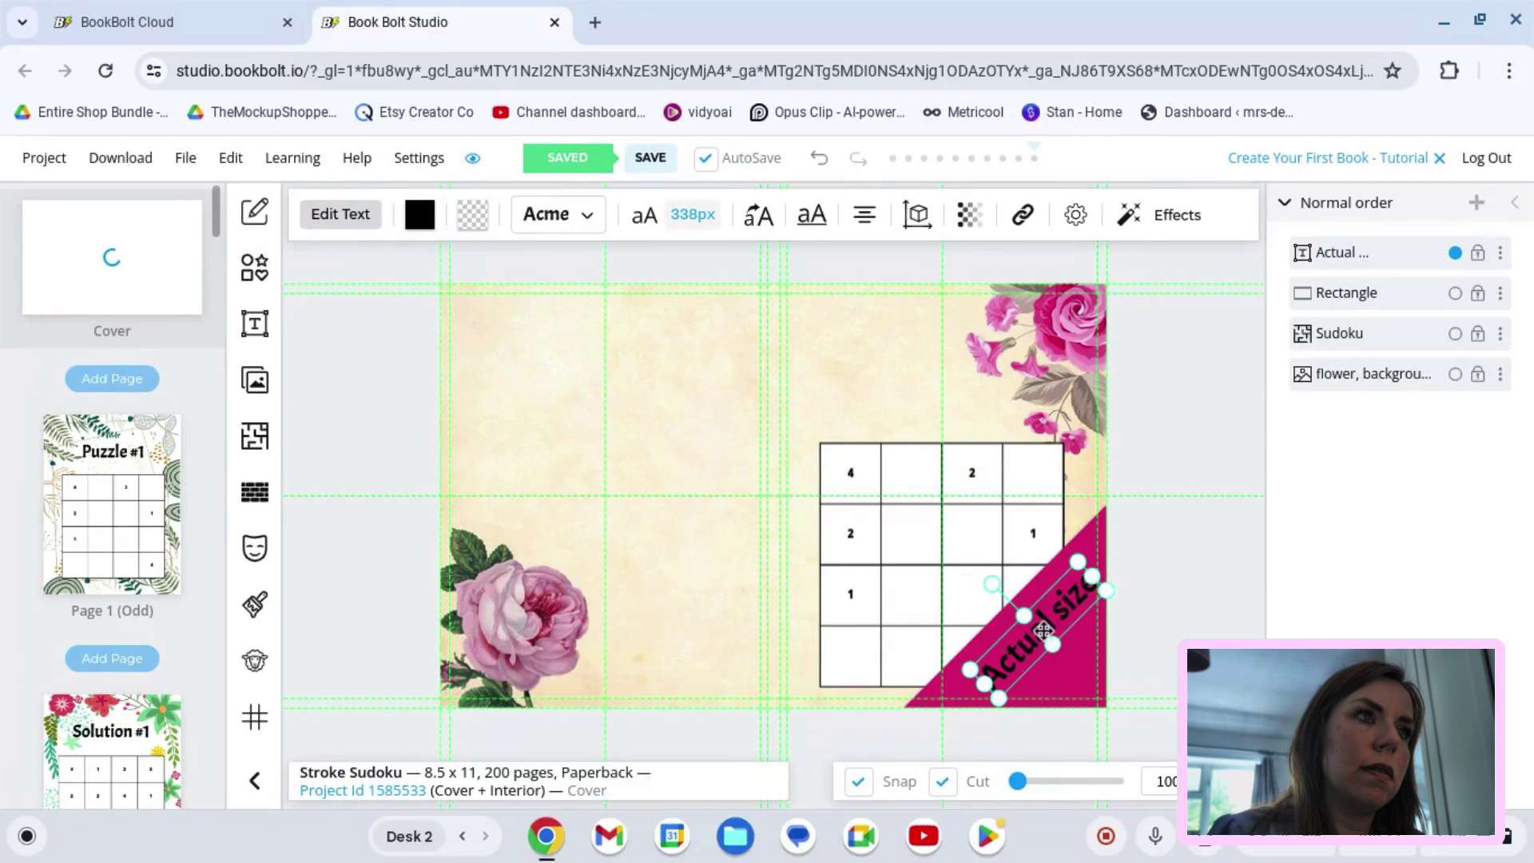
drag(1030, 639, 1025, 627)
click(1156, 568)
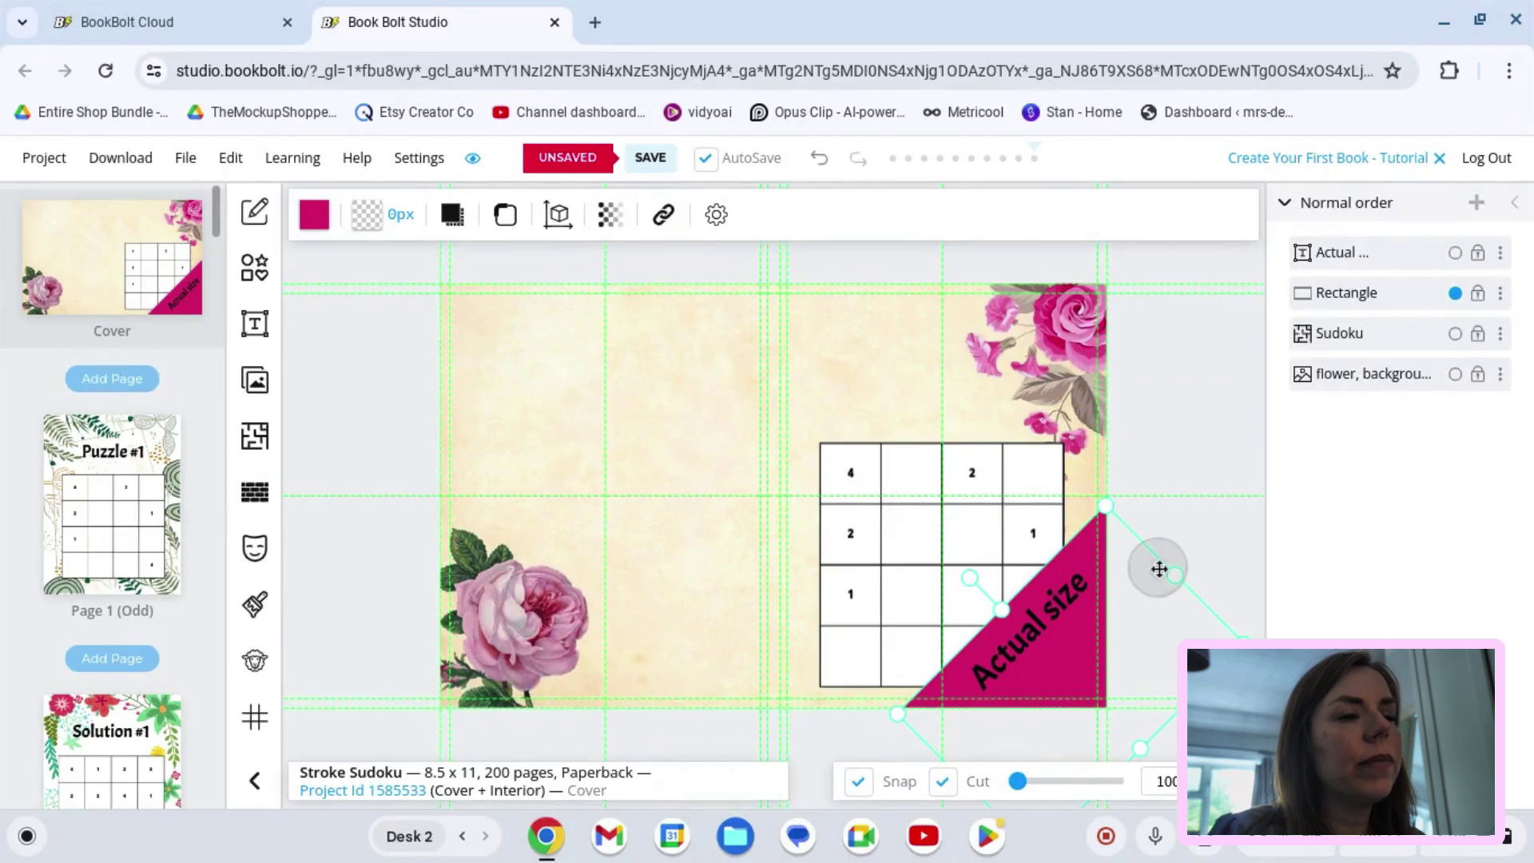
Step: Break the "Actual size" text onto two lines and shift it slightly towards the cover's corner so it sits within the pink band
click(1237, 516)
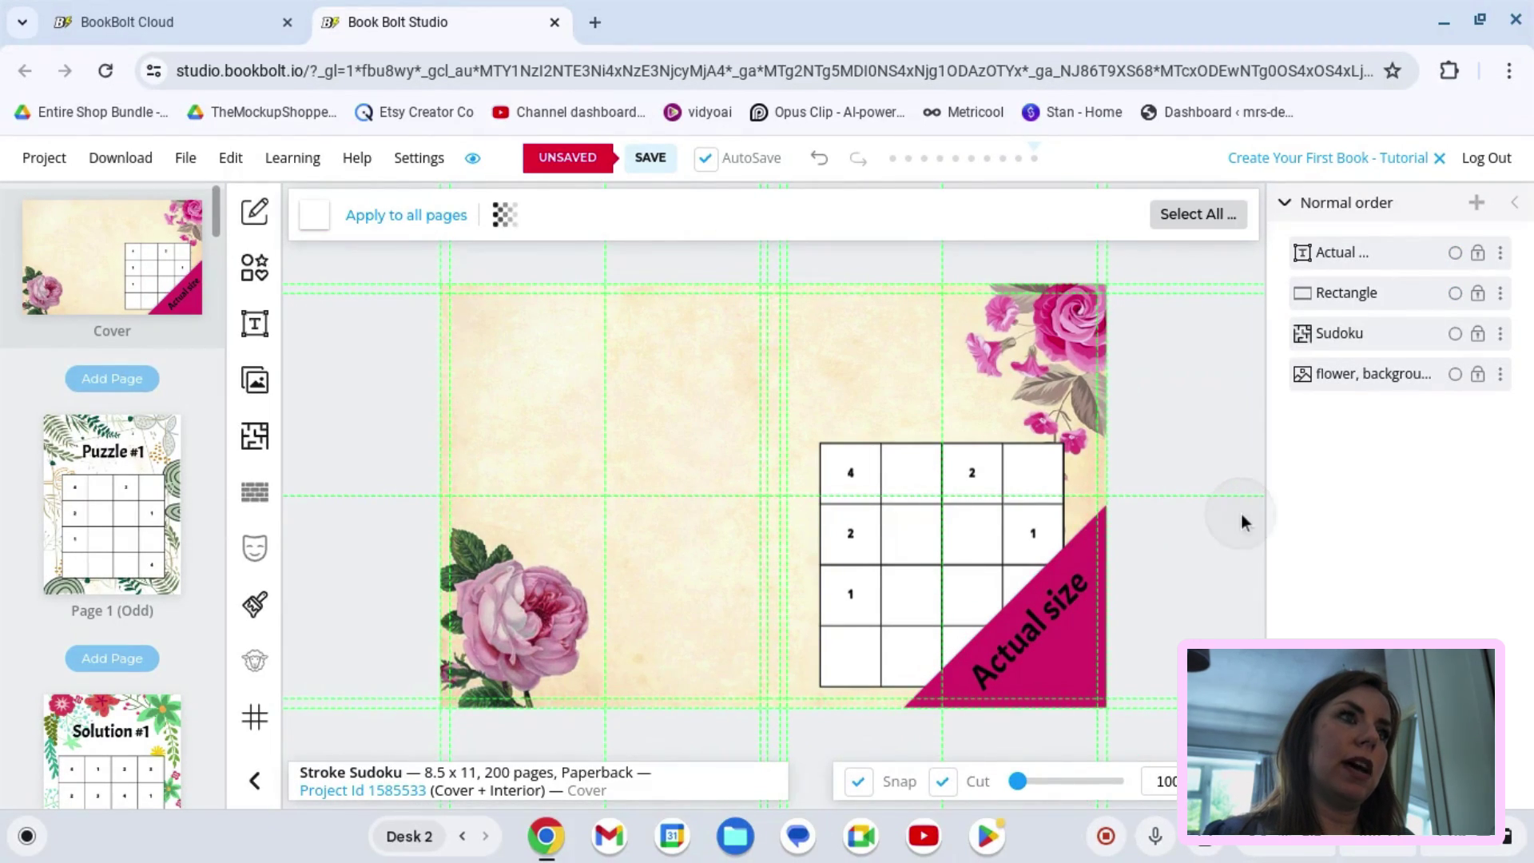
click(1051, 621)
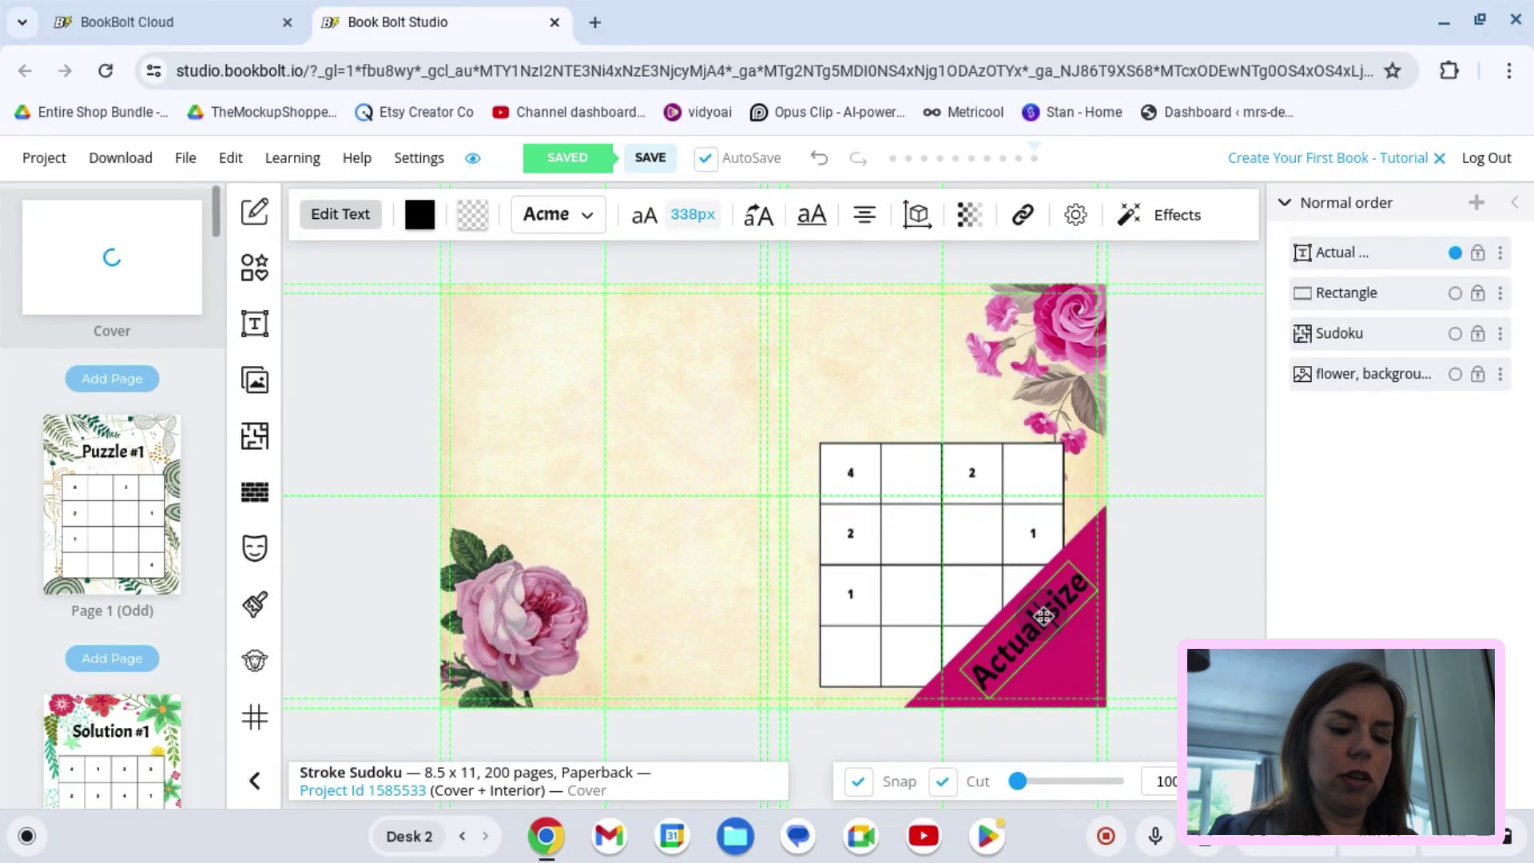
drag(1093, 563, 1061, 593)
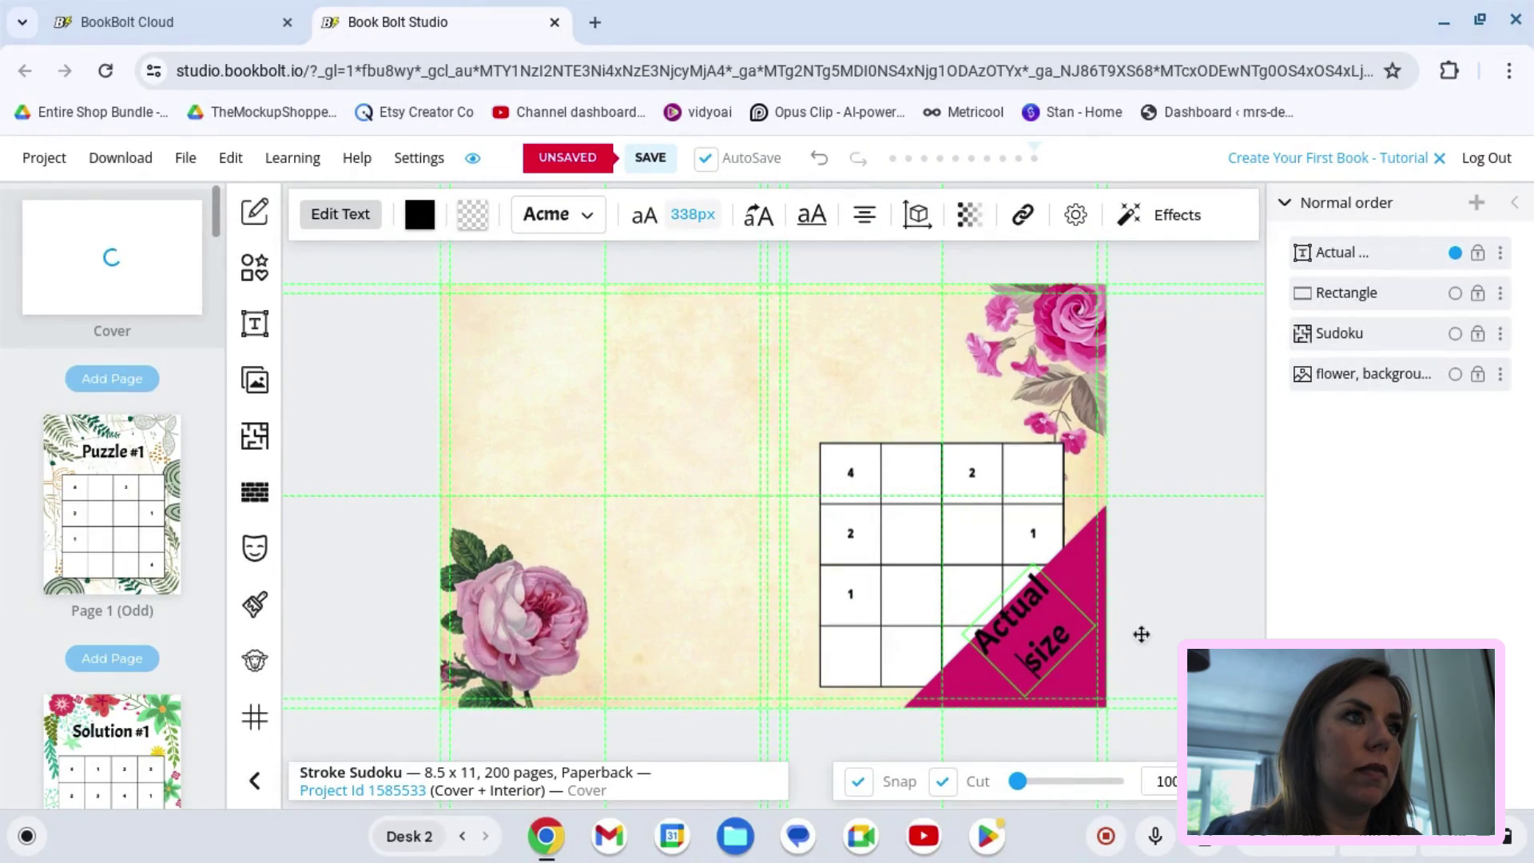
click(1069, 640)
click(1039, 651)
drag(1041, 651, 1051, 658)
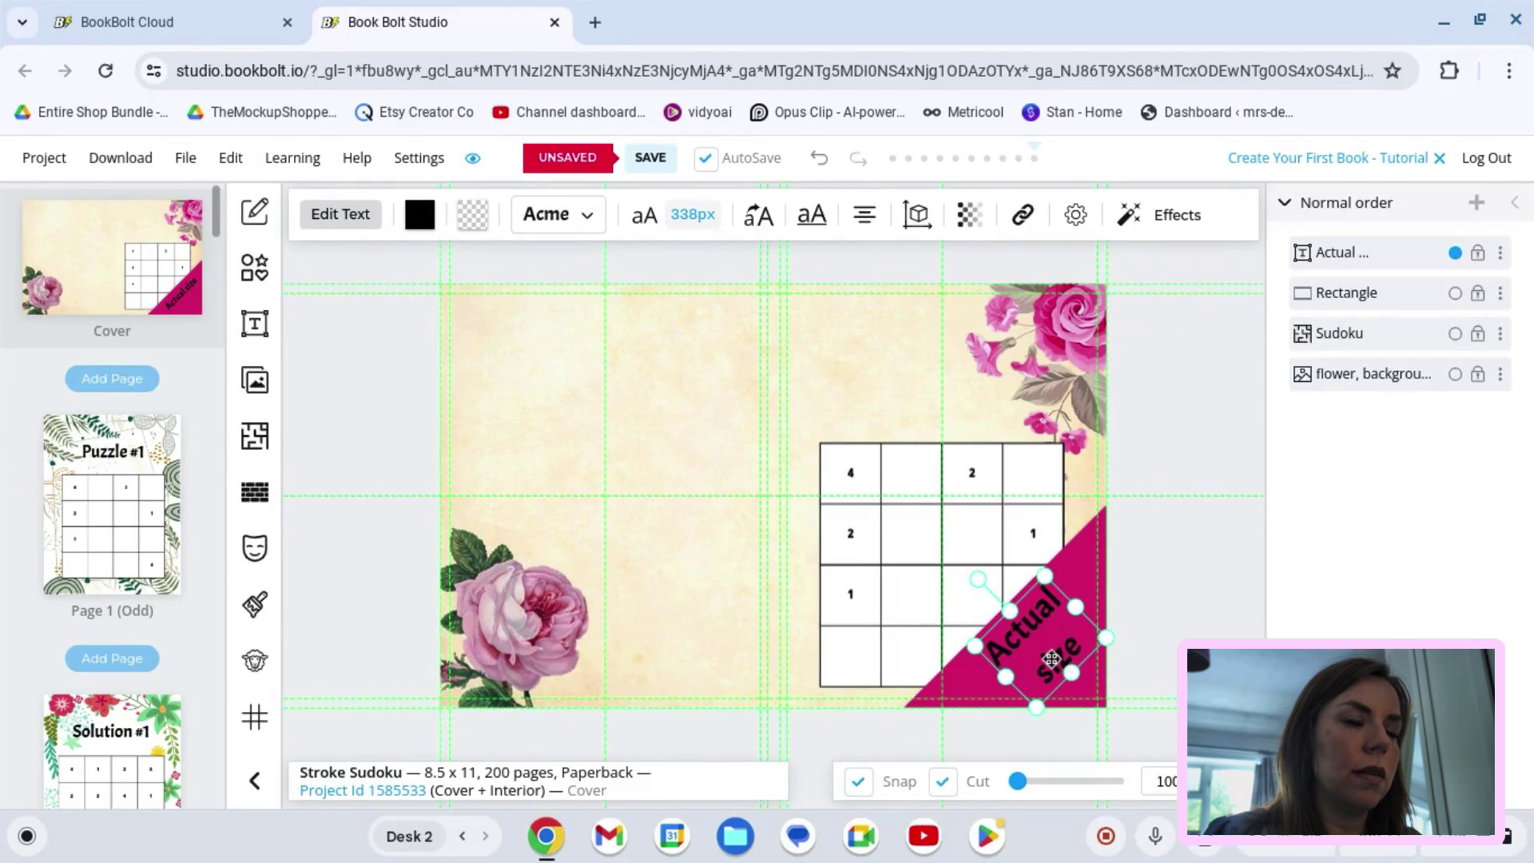
click(1205, 613)
click(1211, 550)
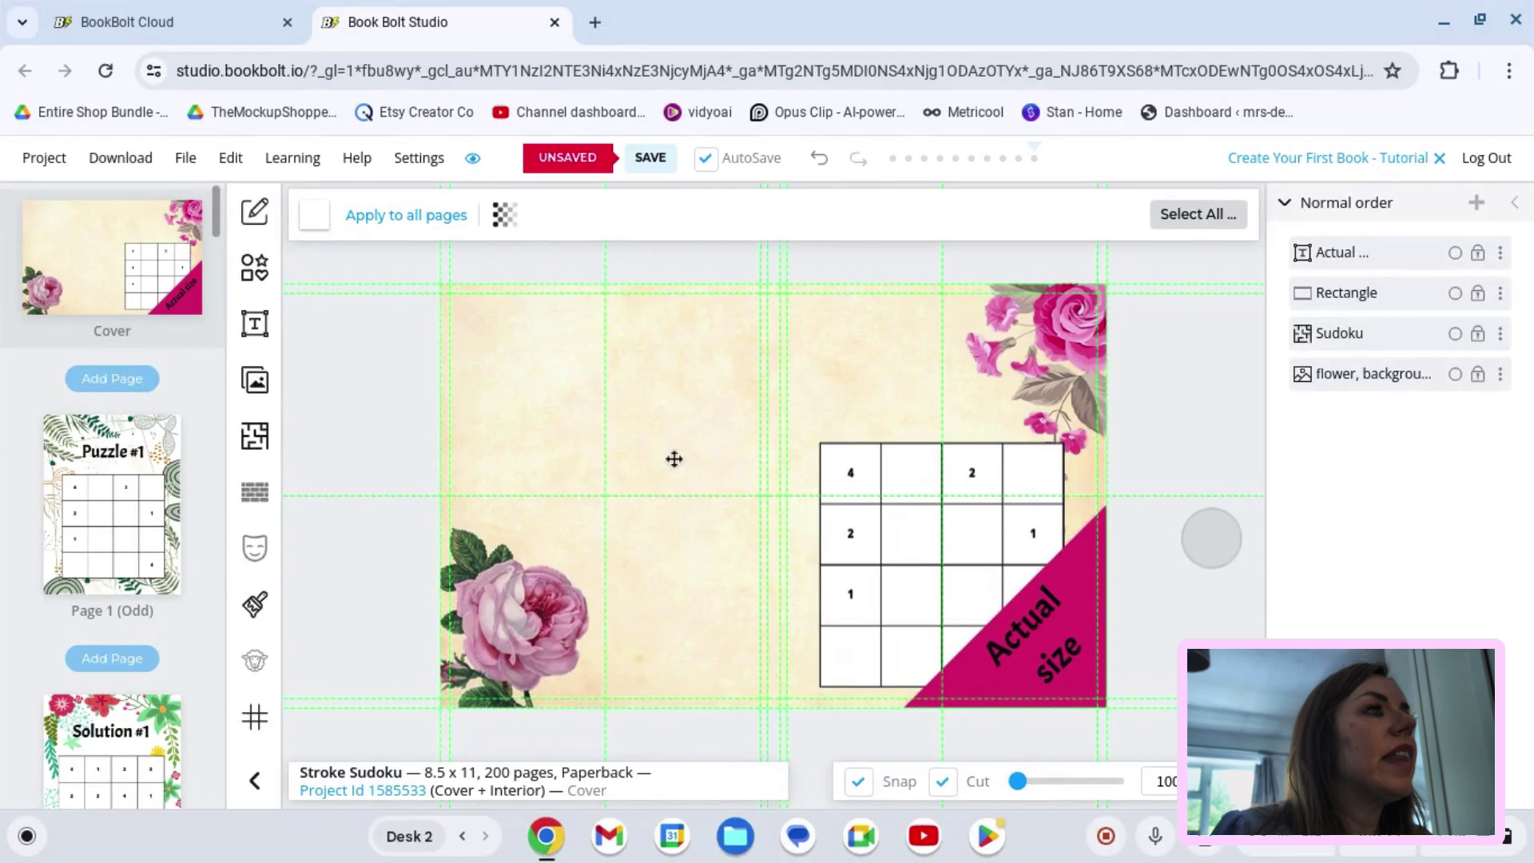
Step: Add a heading to the cover and replace its placeholder text with "Sudoku for Stroke Rehabililtation" on three lines
click(257, 324)
click(404, 219)
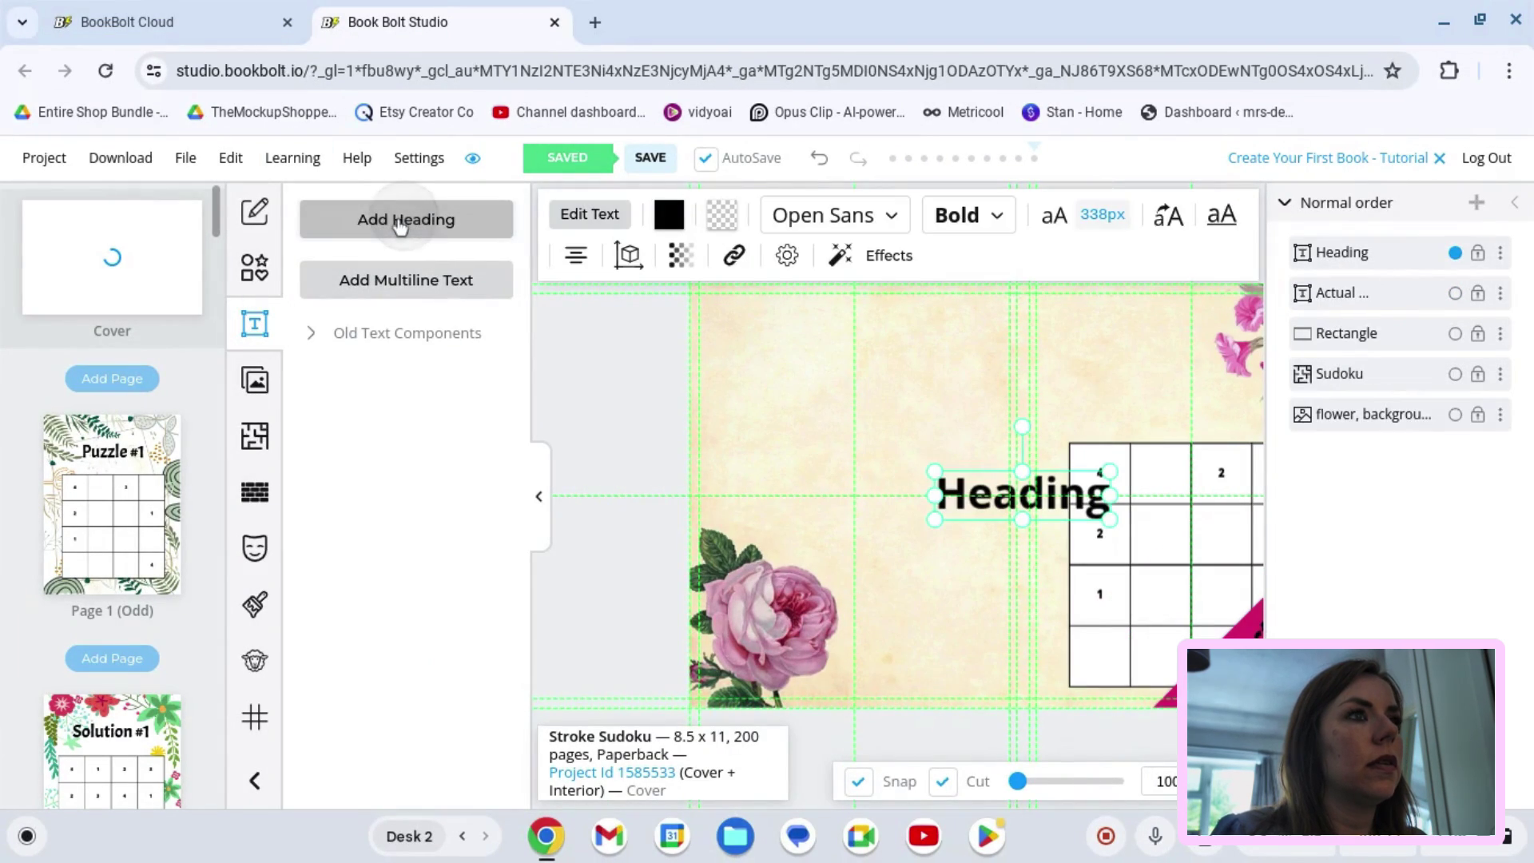
double_click(1045, 501)
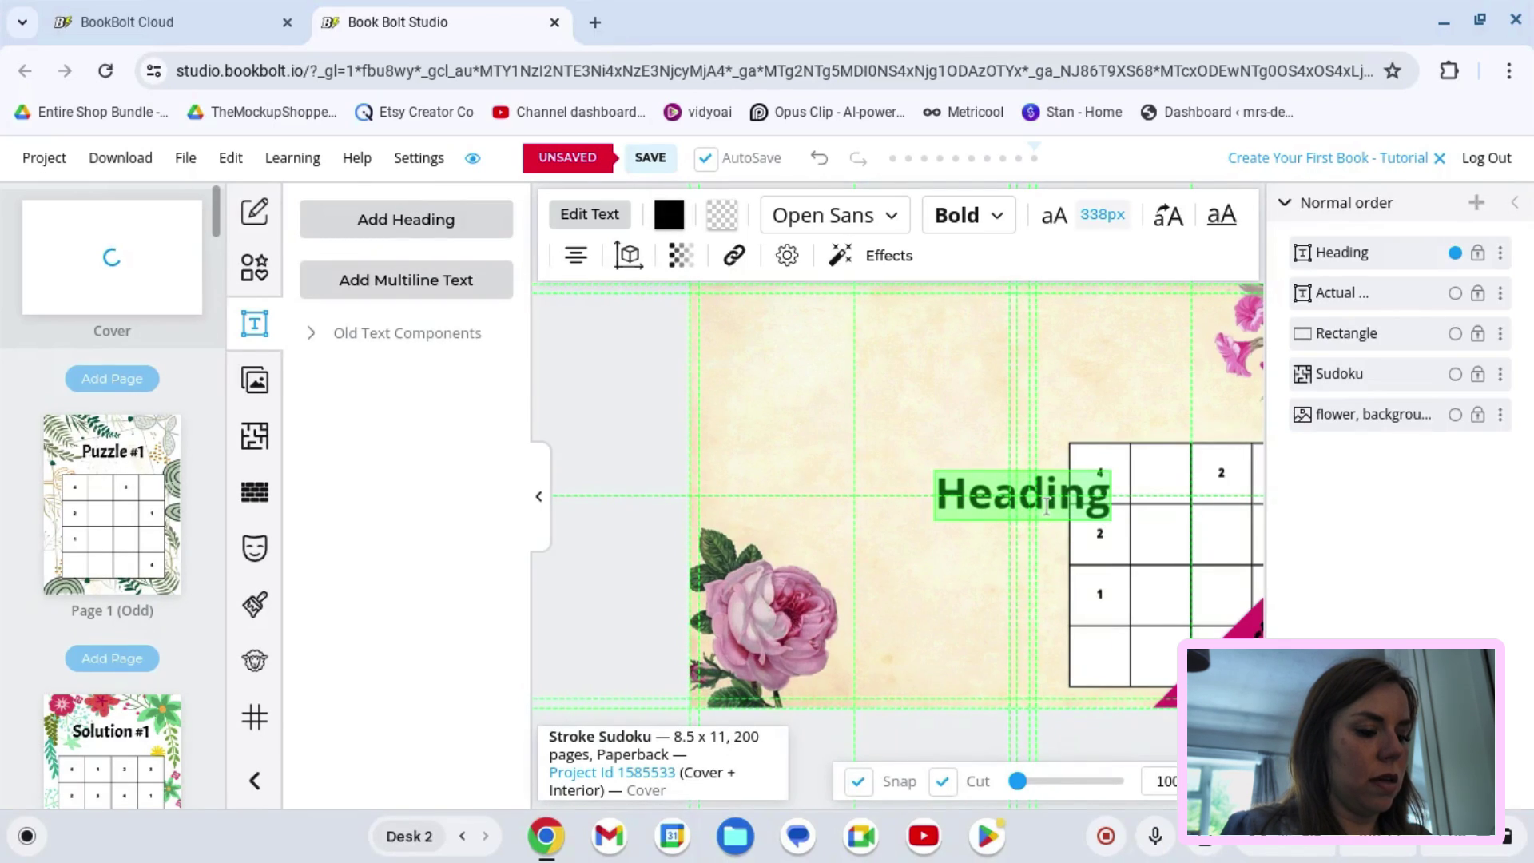
text(Su)
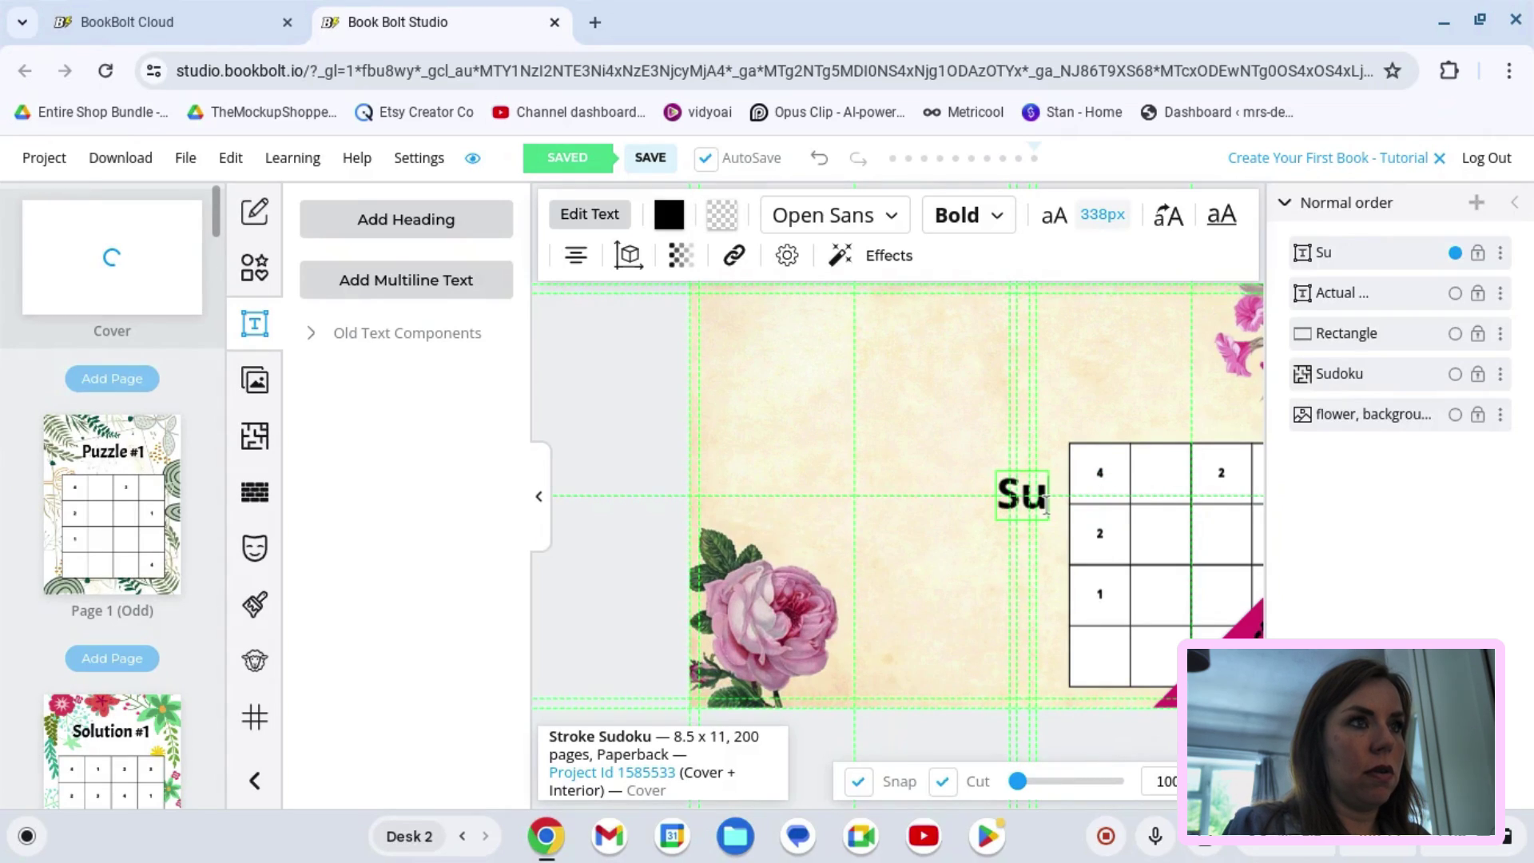
text(doku)
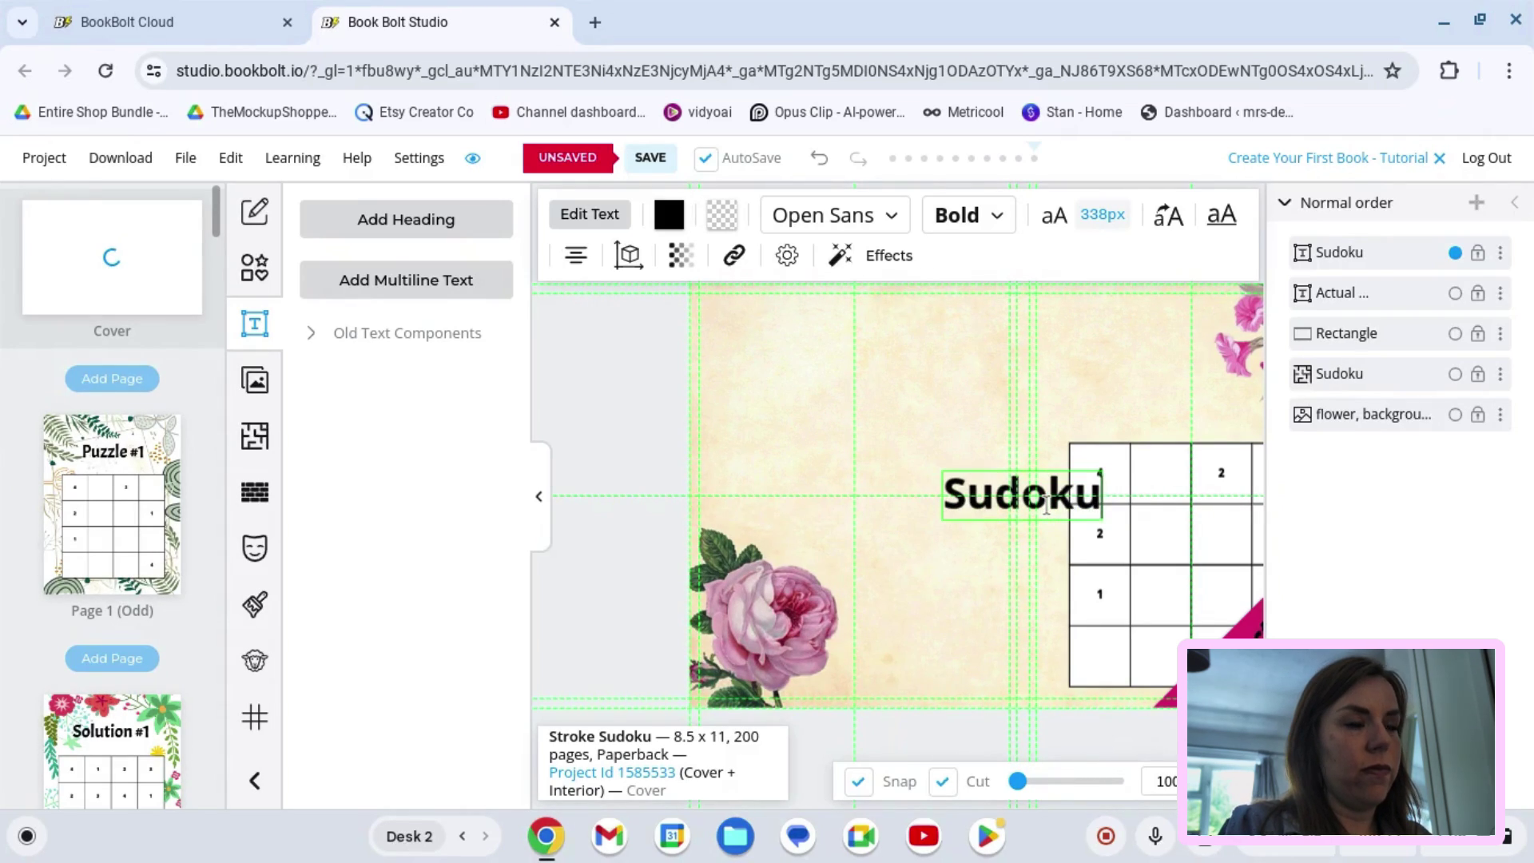
text( for)
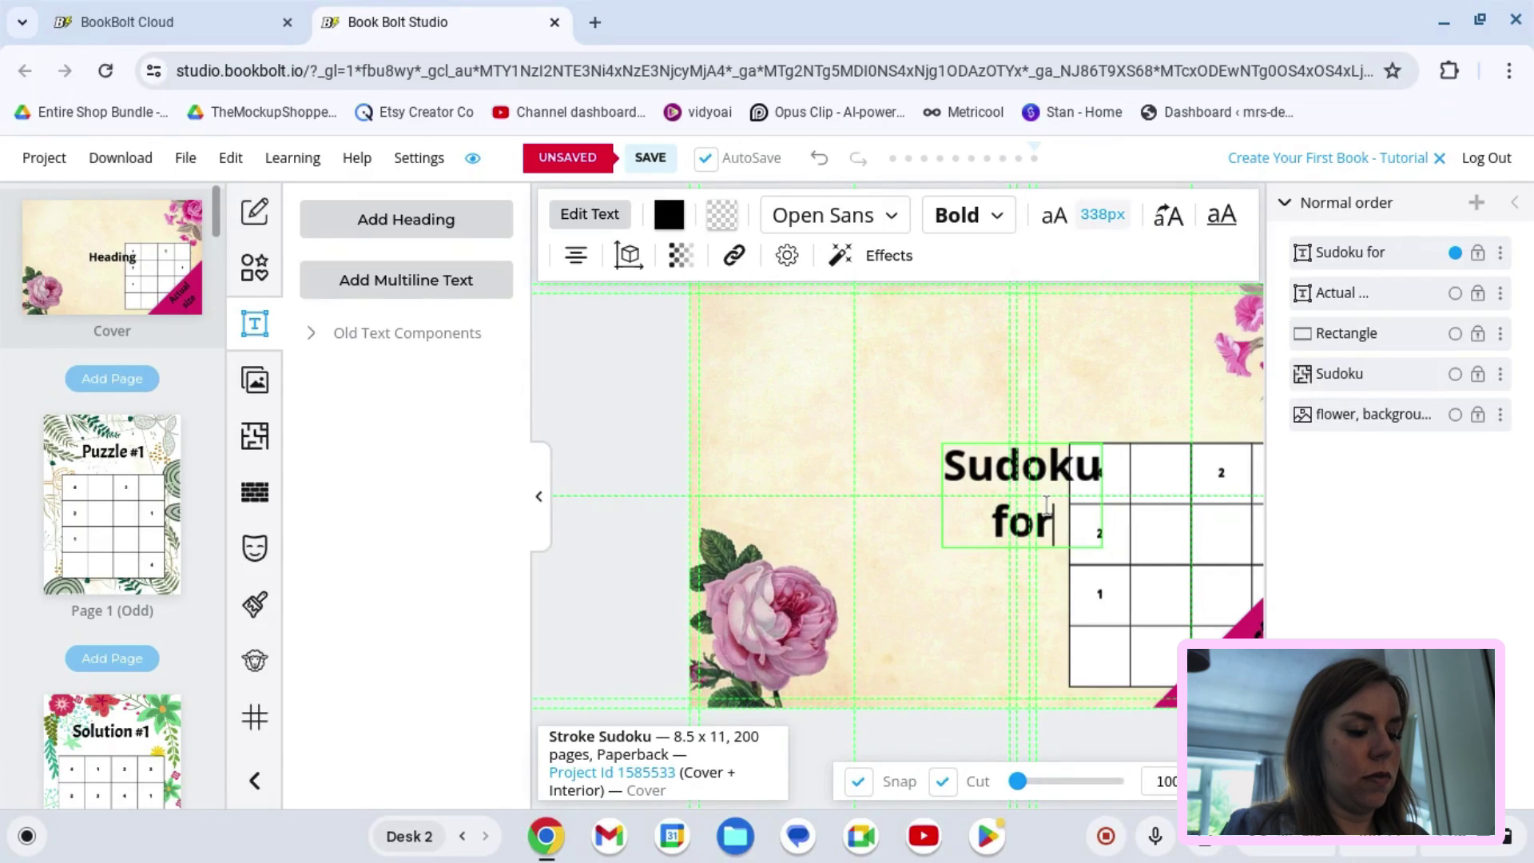
text( Str)
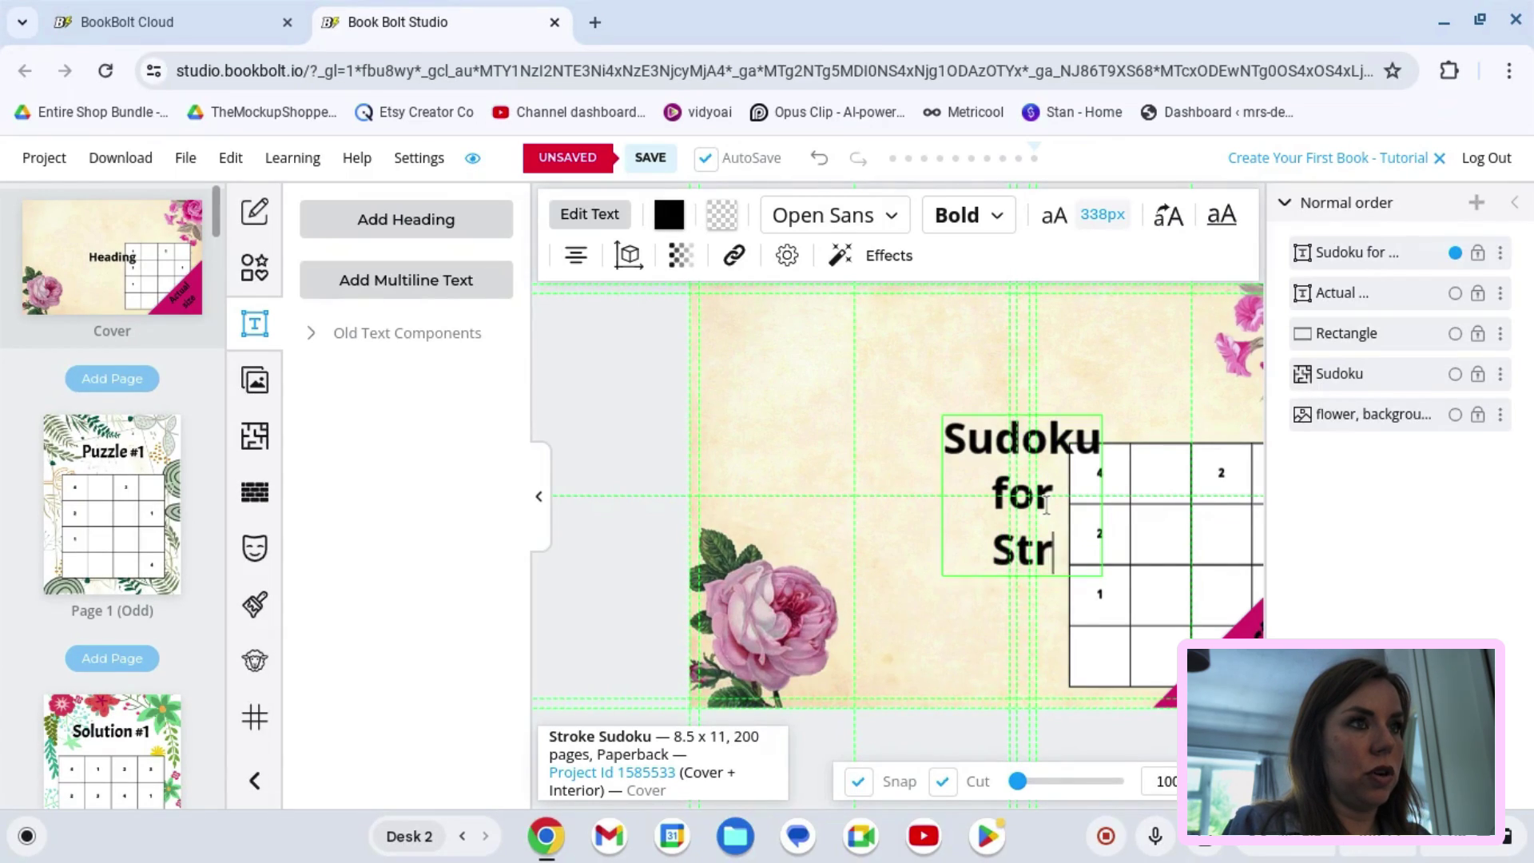
text(oke)
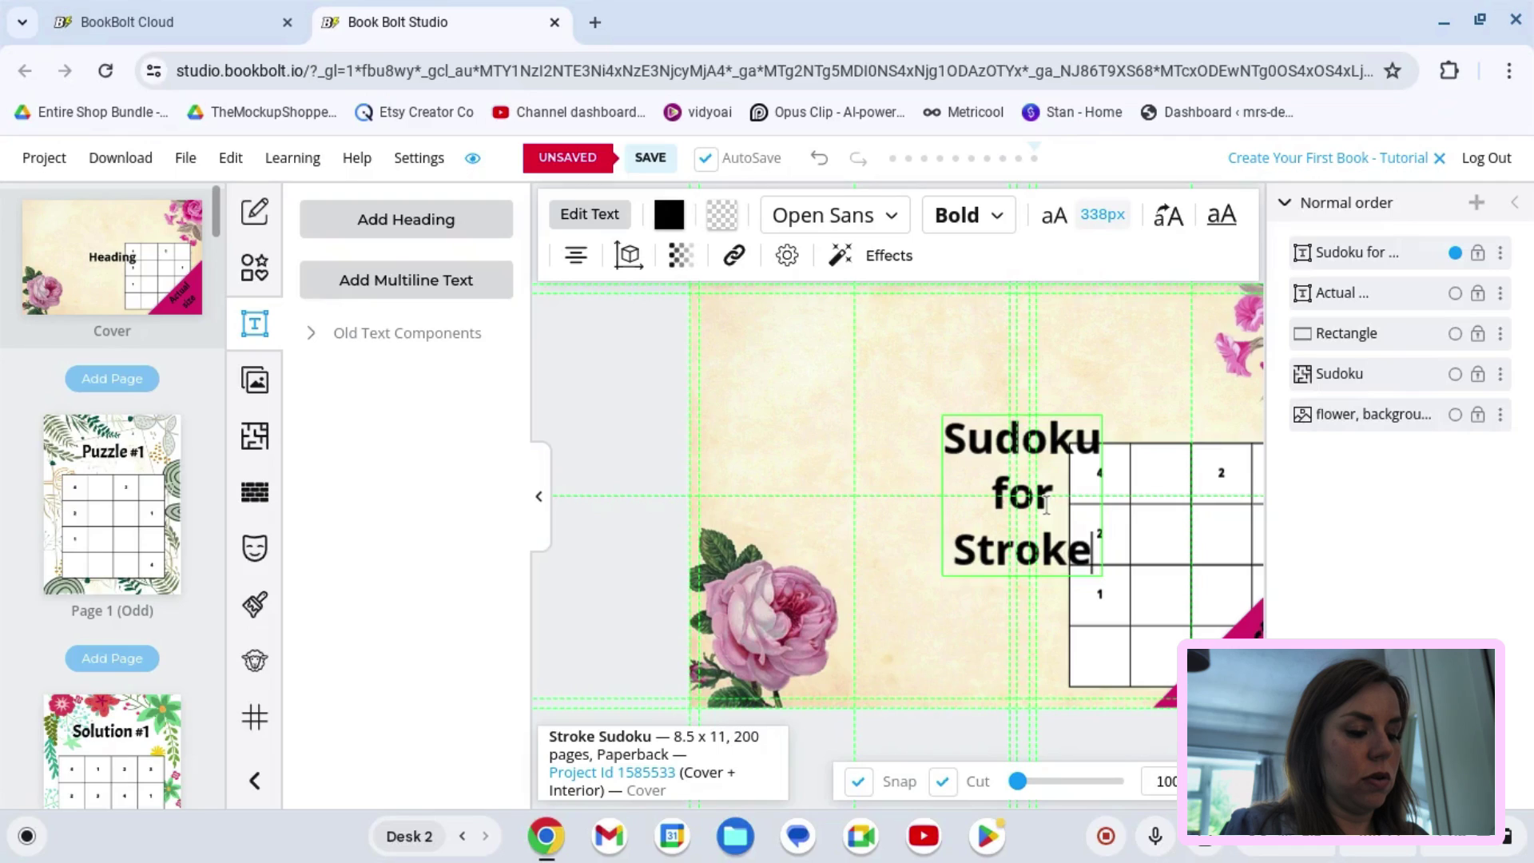
text( Reha)
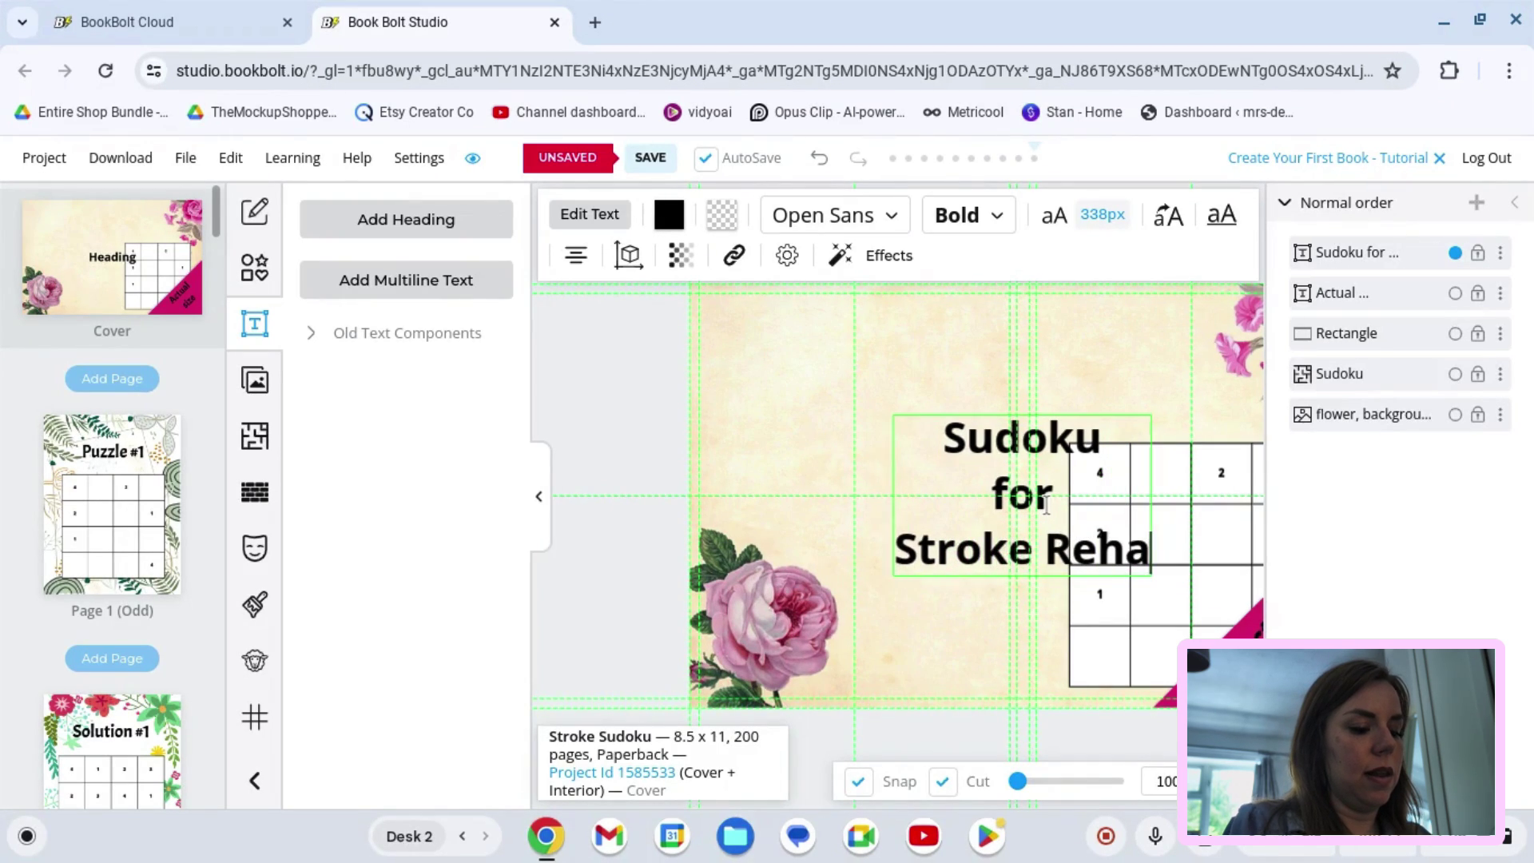
text(bililtation)
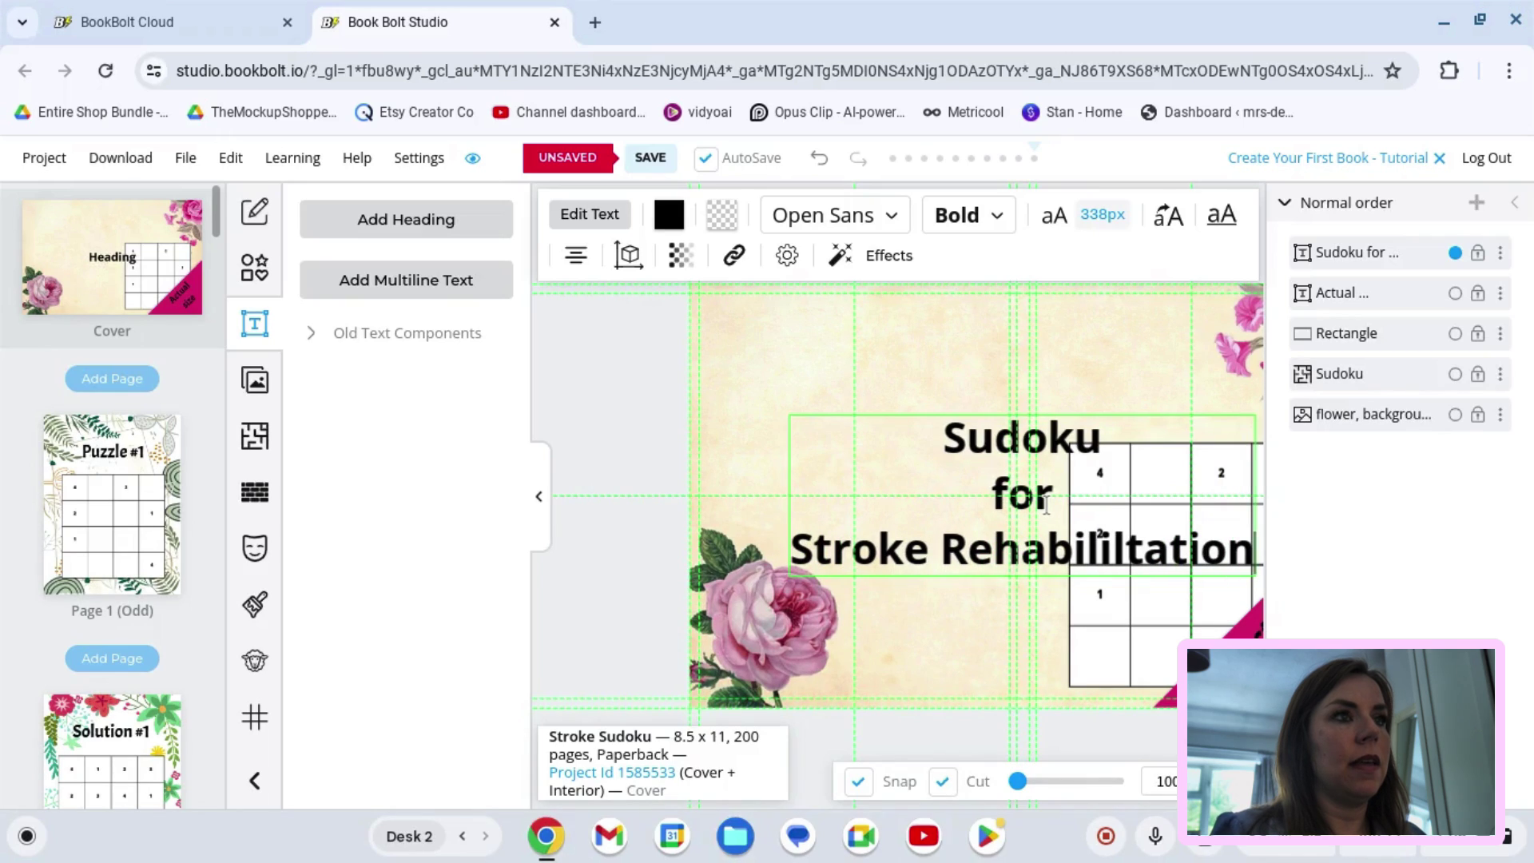
key(Return)
key(BackSpace)
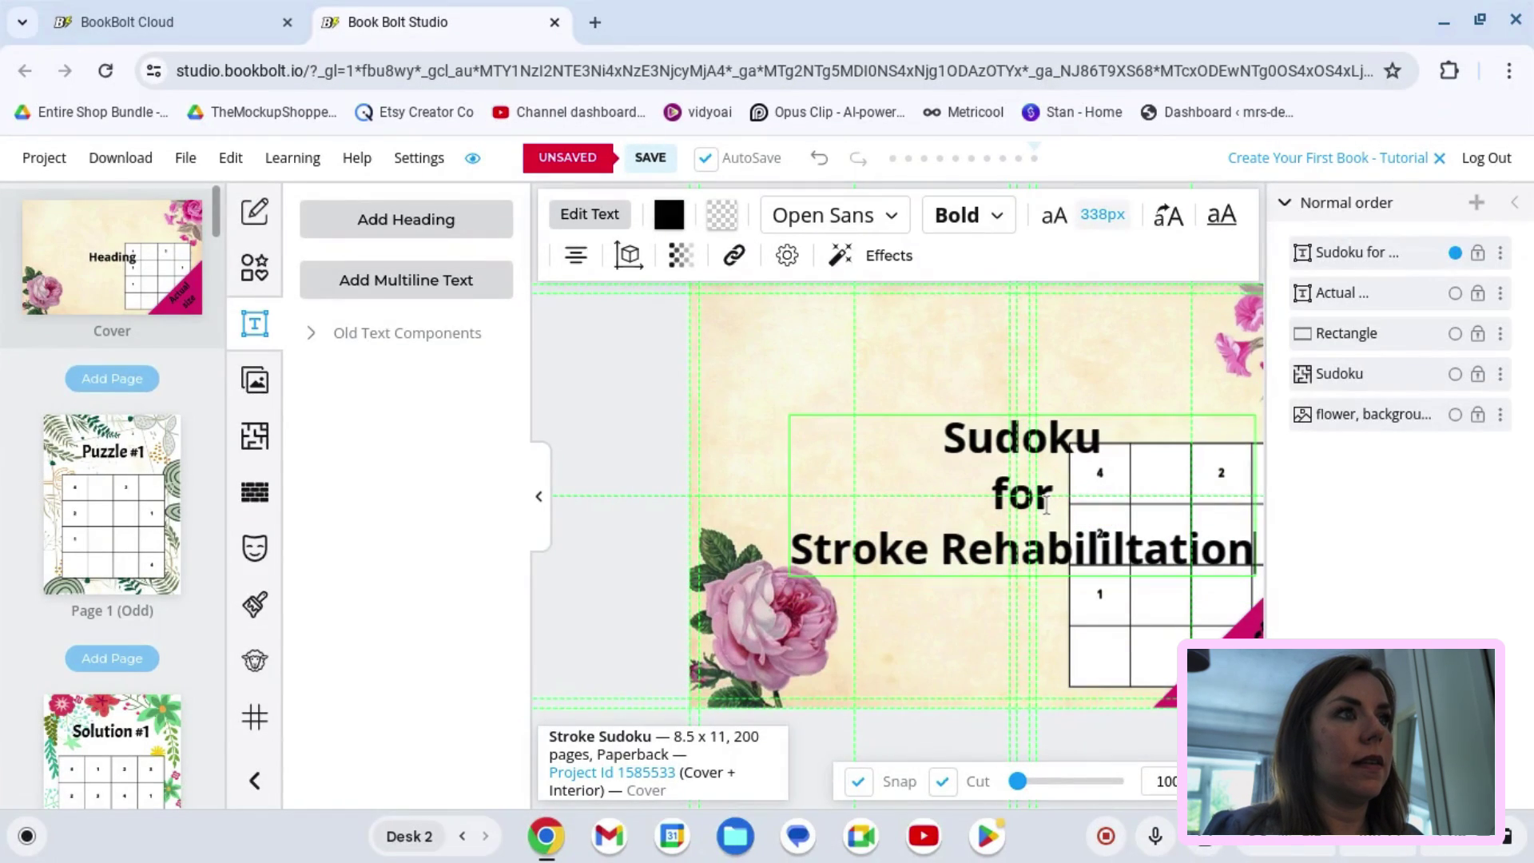
click(651, 479)
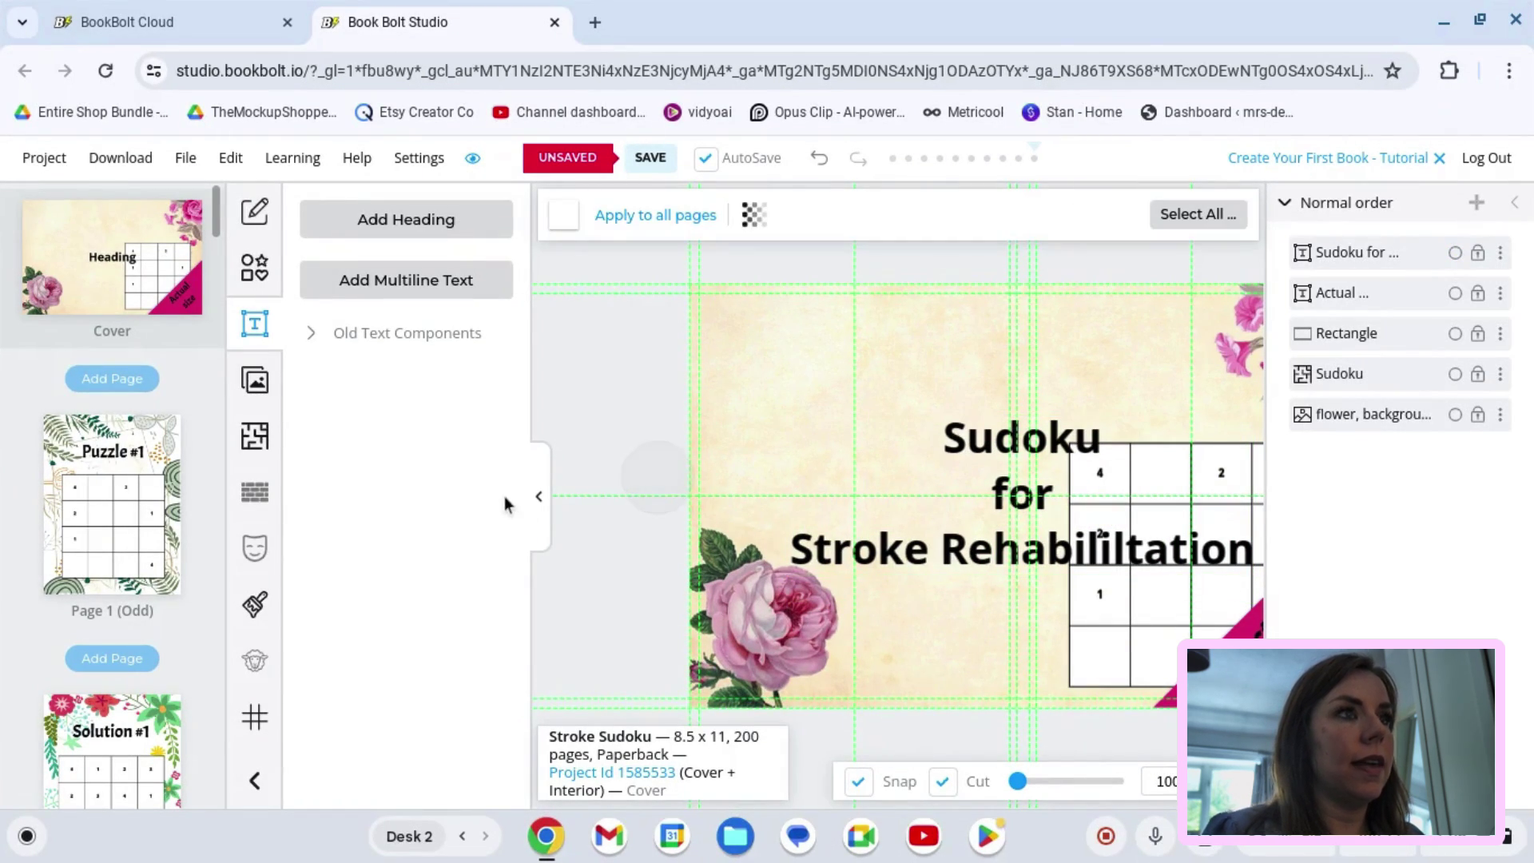
Step: Move the title above the Sudoku grid on the front cover, and shrink it to fit the cover's width, centred on the vertical guide
click(546, 495)
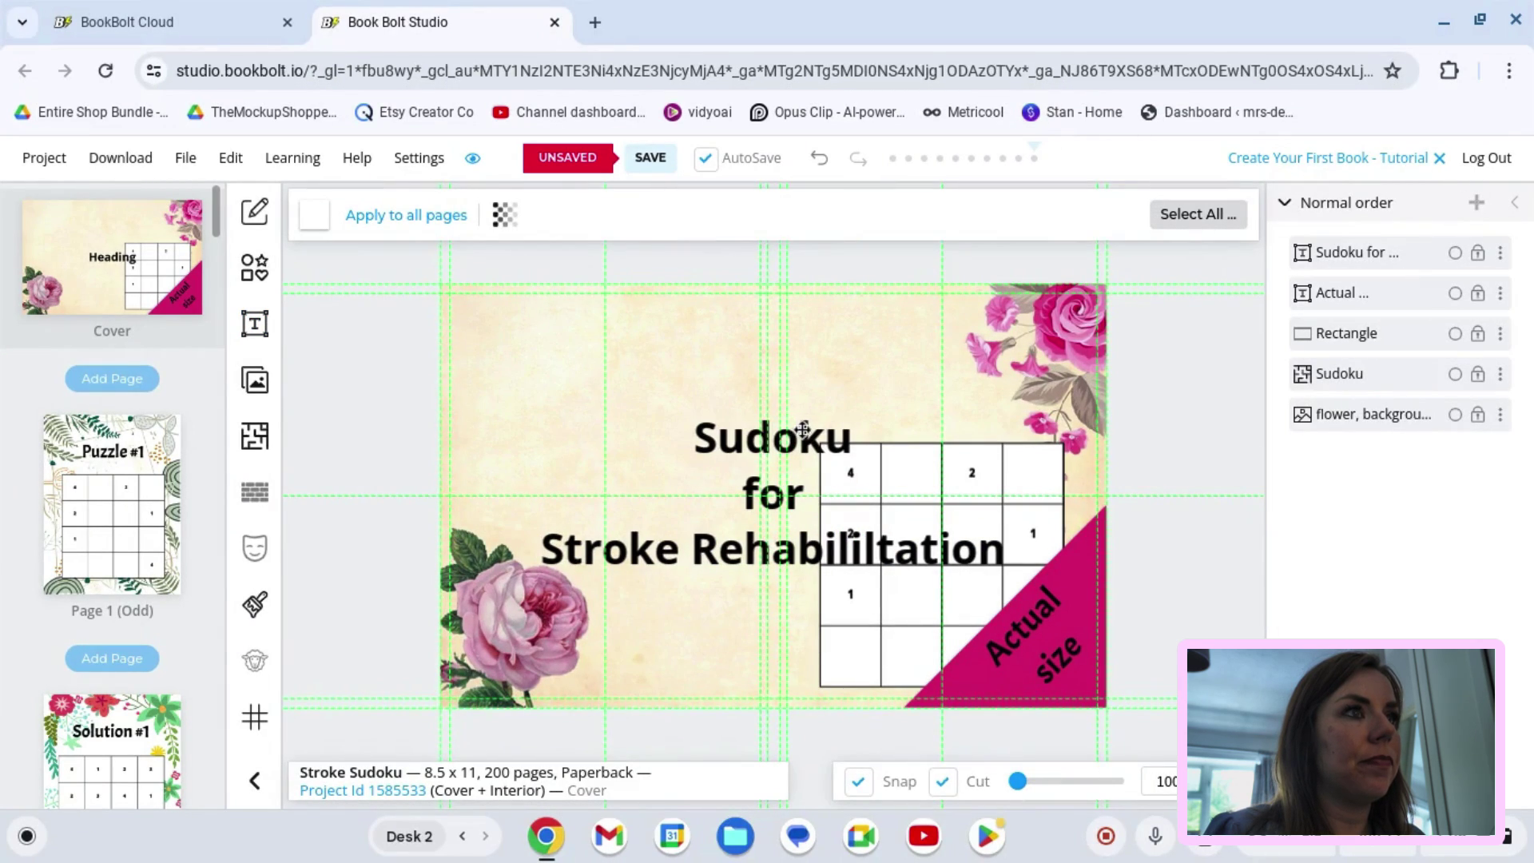
mouse_move(805, 438)
mouse_down()
mouse_move(979, 353)
mouse_move(988, 322)
mouse_up()
click(1185, 452)
drag(1075, 403, 1063, 410)
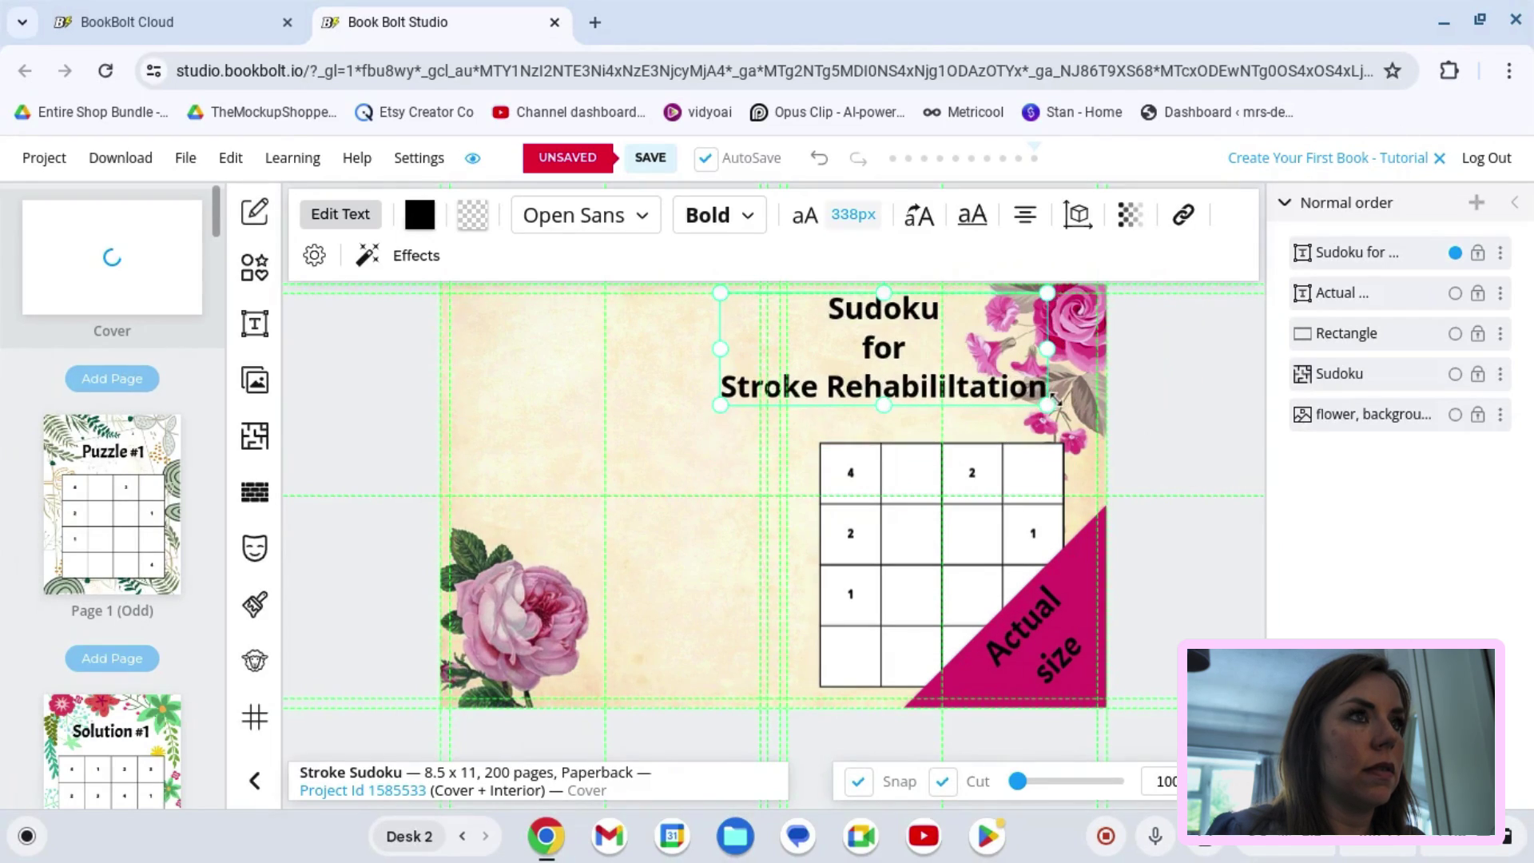
click(719, 413)
drag(778, 393, 783, 399)
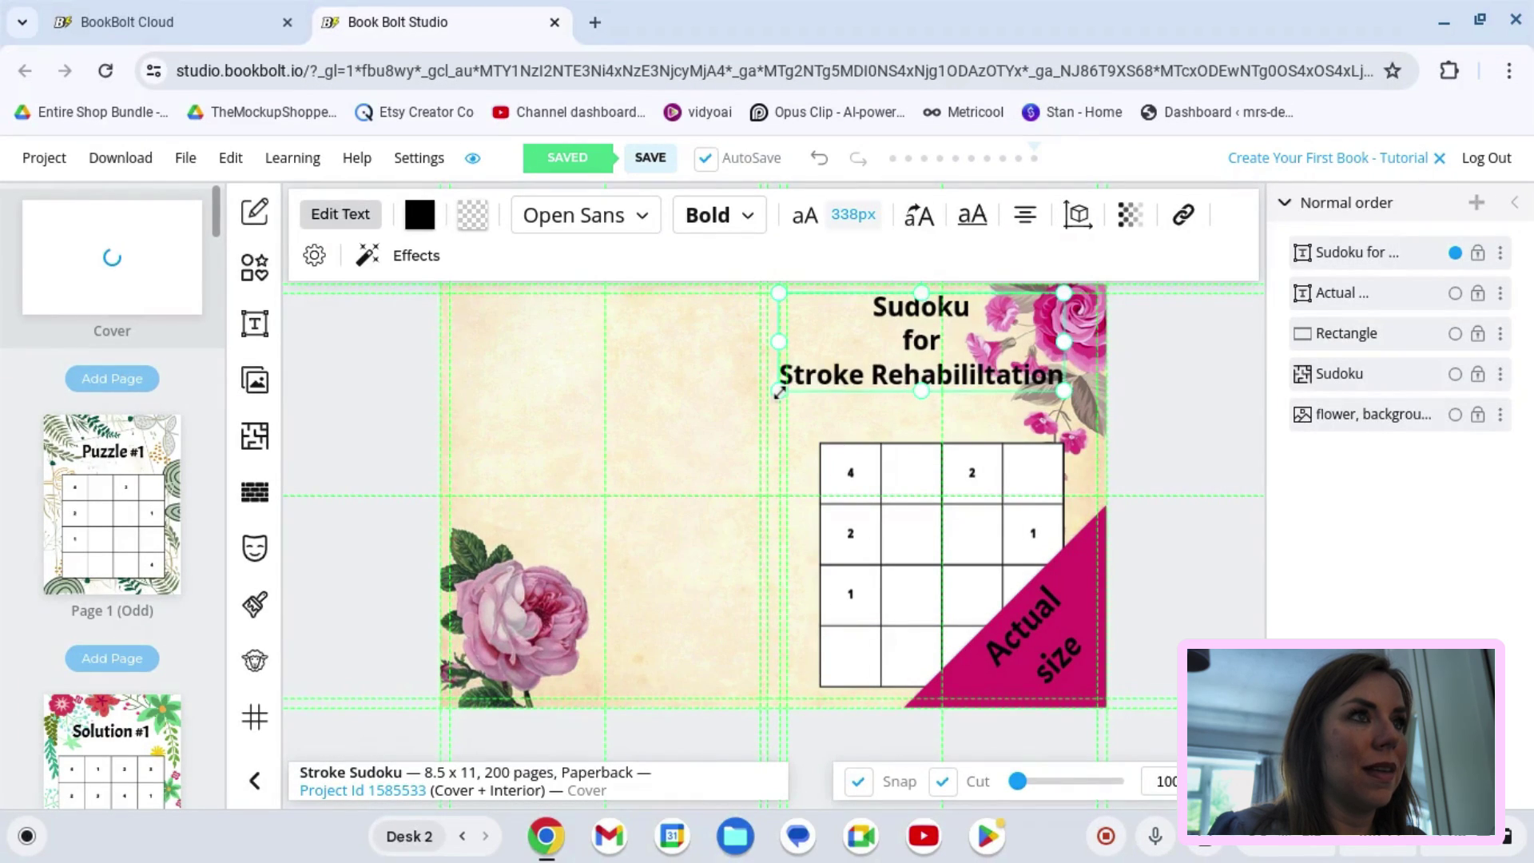
mouse_move(919, 343)
mouse_down()
mouse_move(943, 353)
mouse_move(946, 377)
mouse_up()
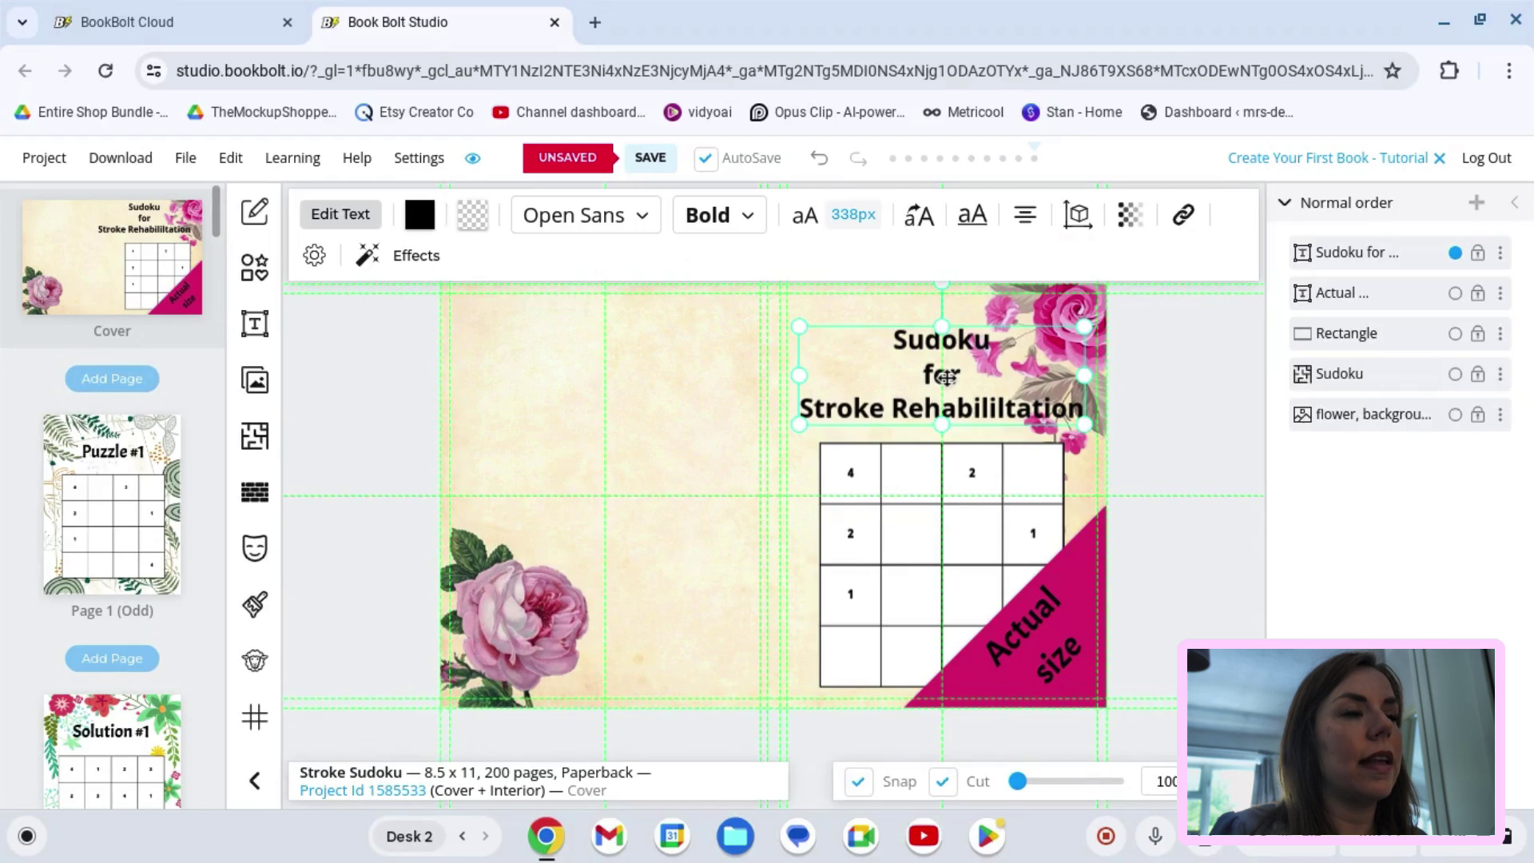
drag(946, 377, 947, 375)
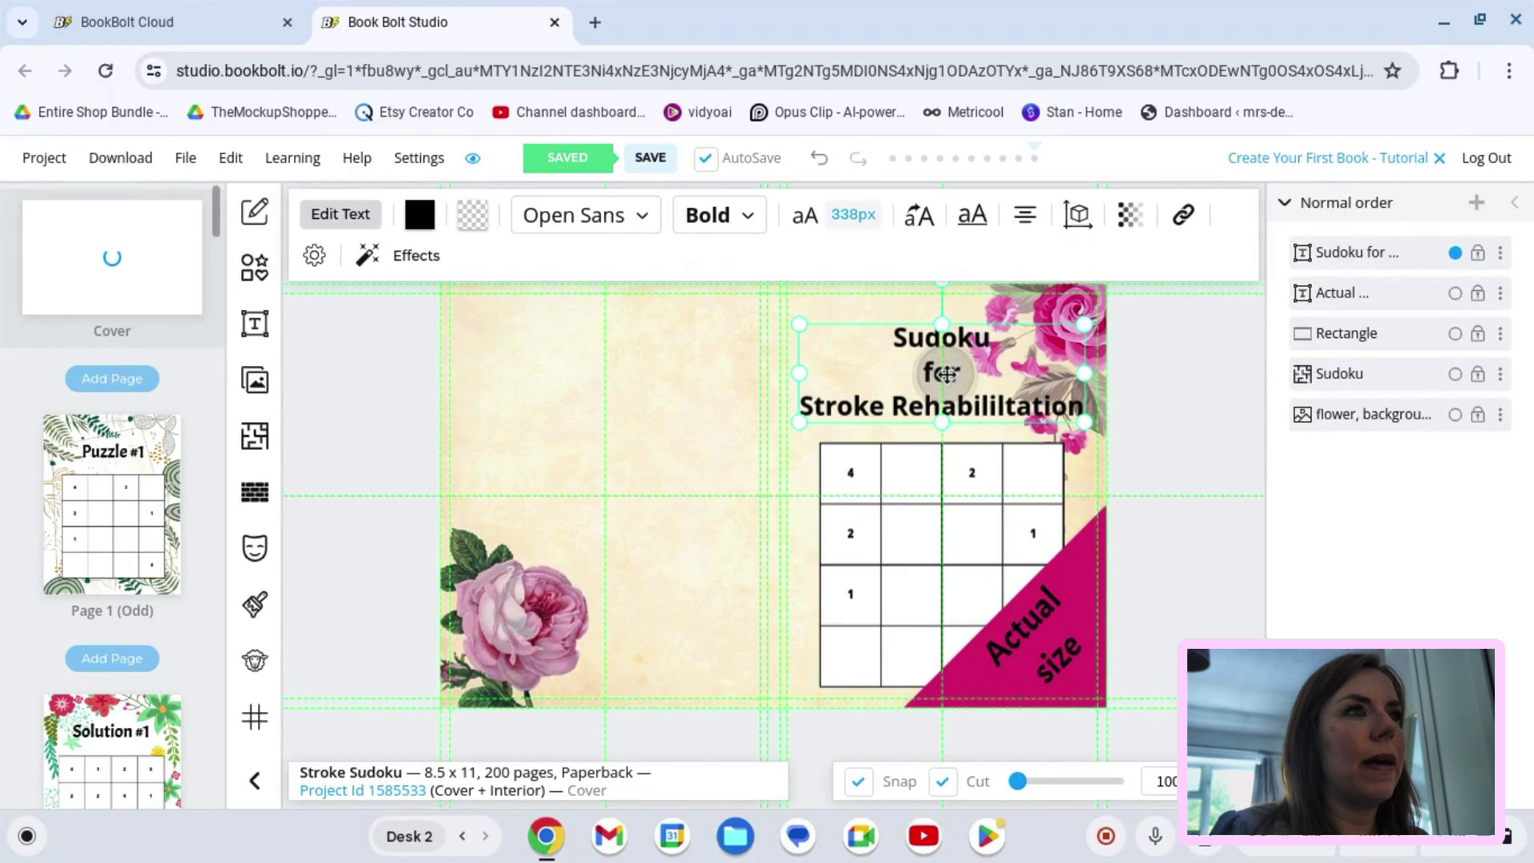
Step: Change the cover title's font to Aleo
click(642, 216)
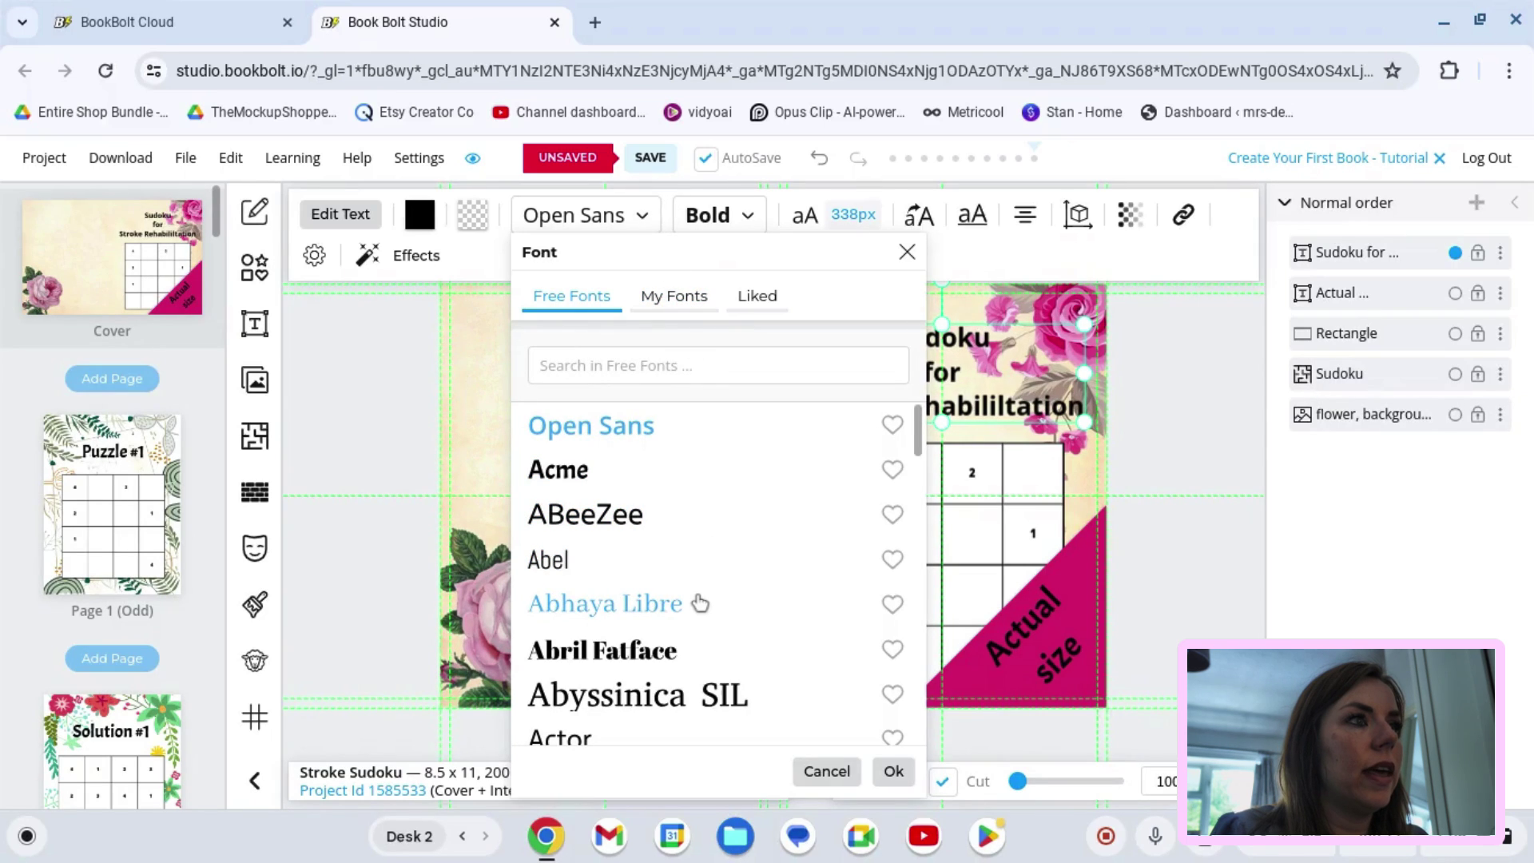
scroll(698, 600, down, 3)
scroll(697, 607, down, 1)
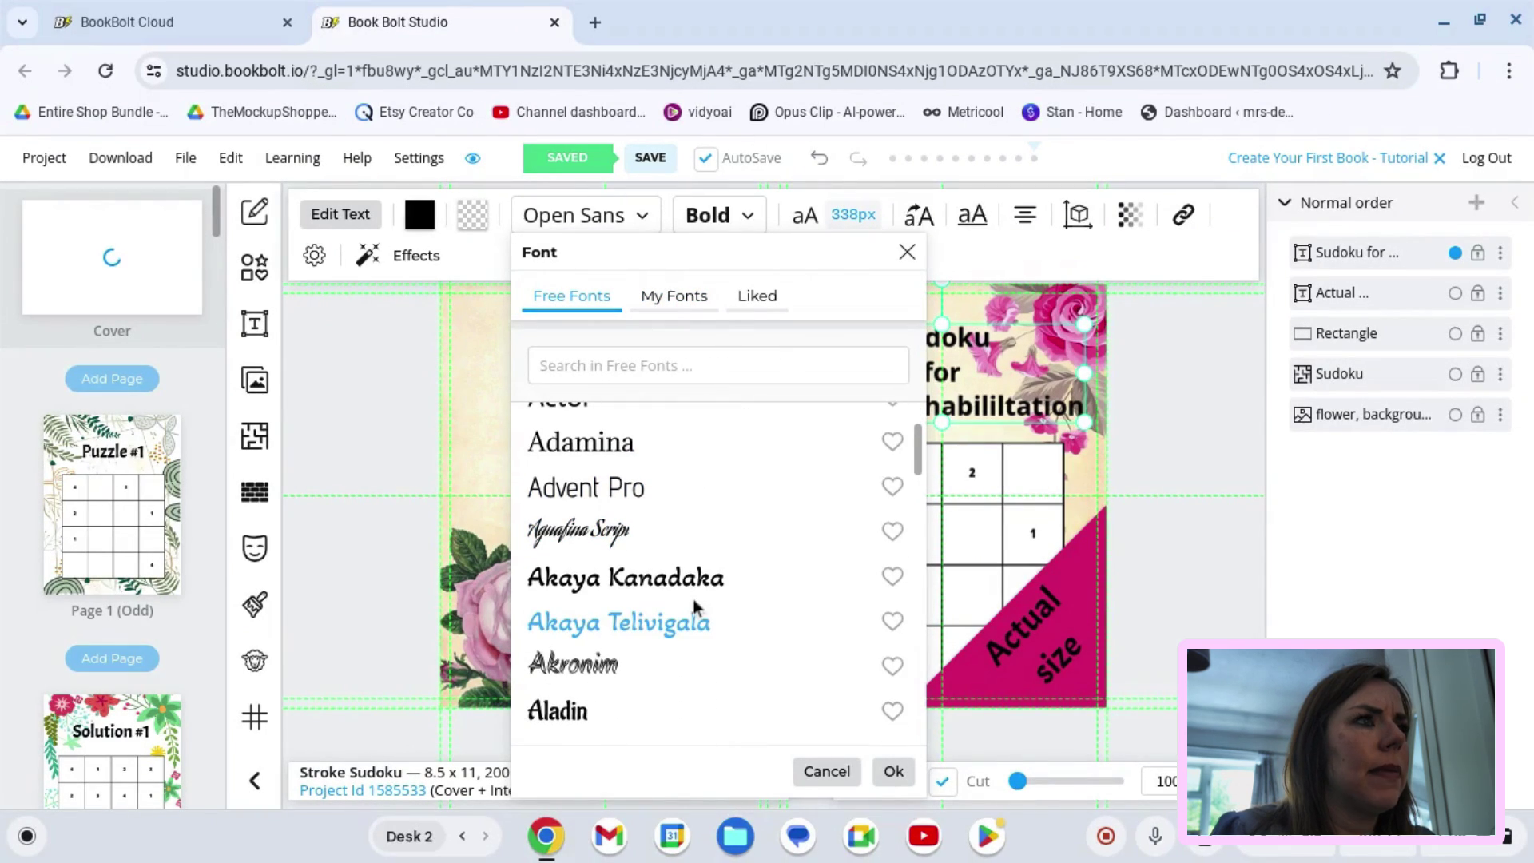
scroll(694, 612, down, 3)
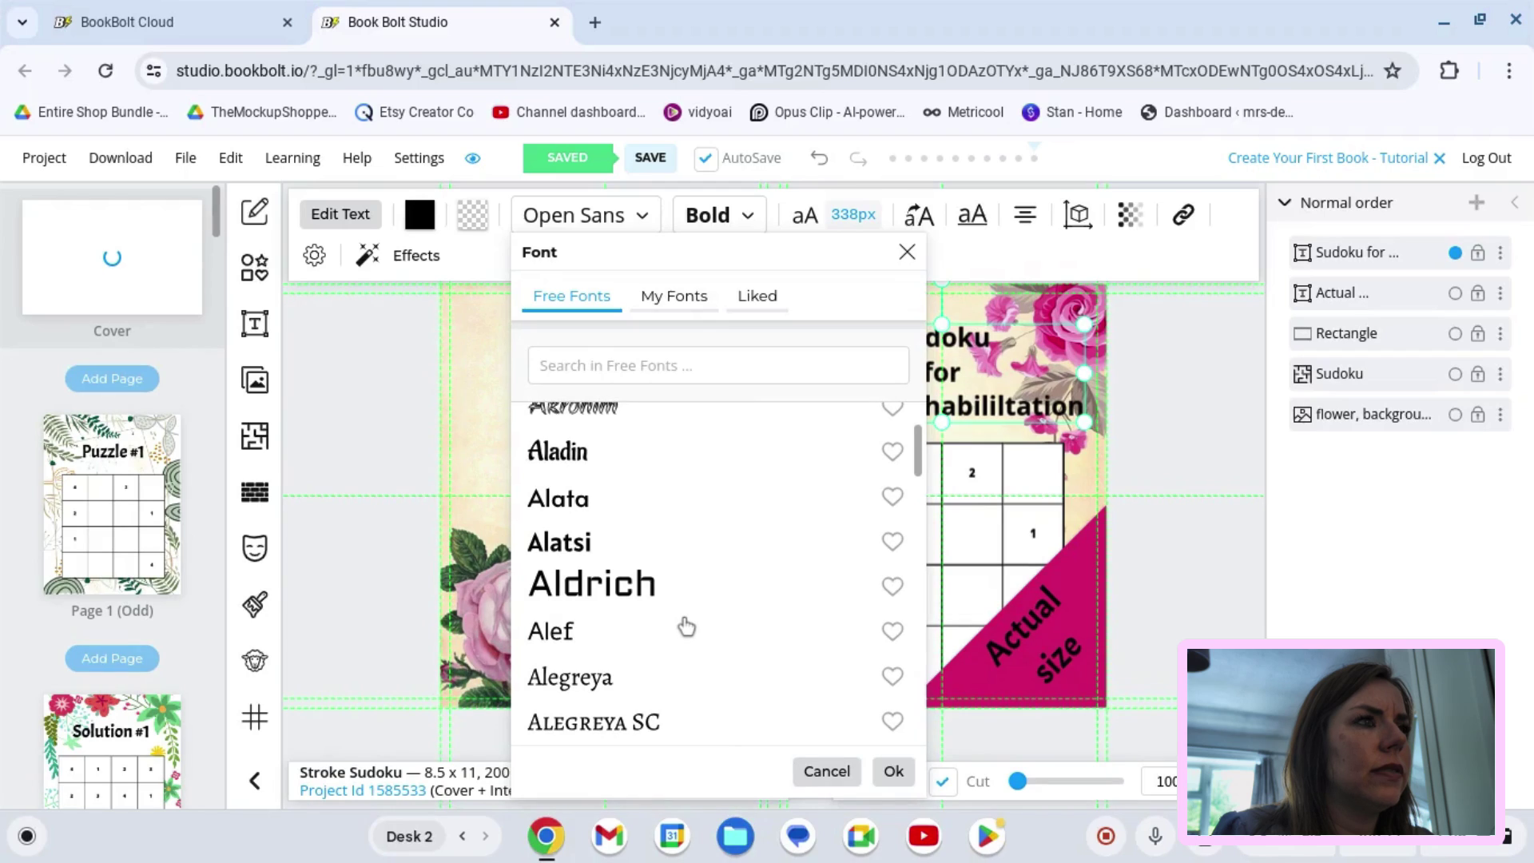
scroll(686, 626, down, 3)
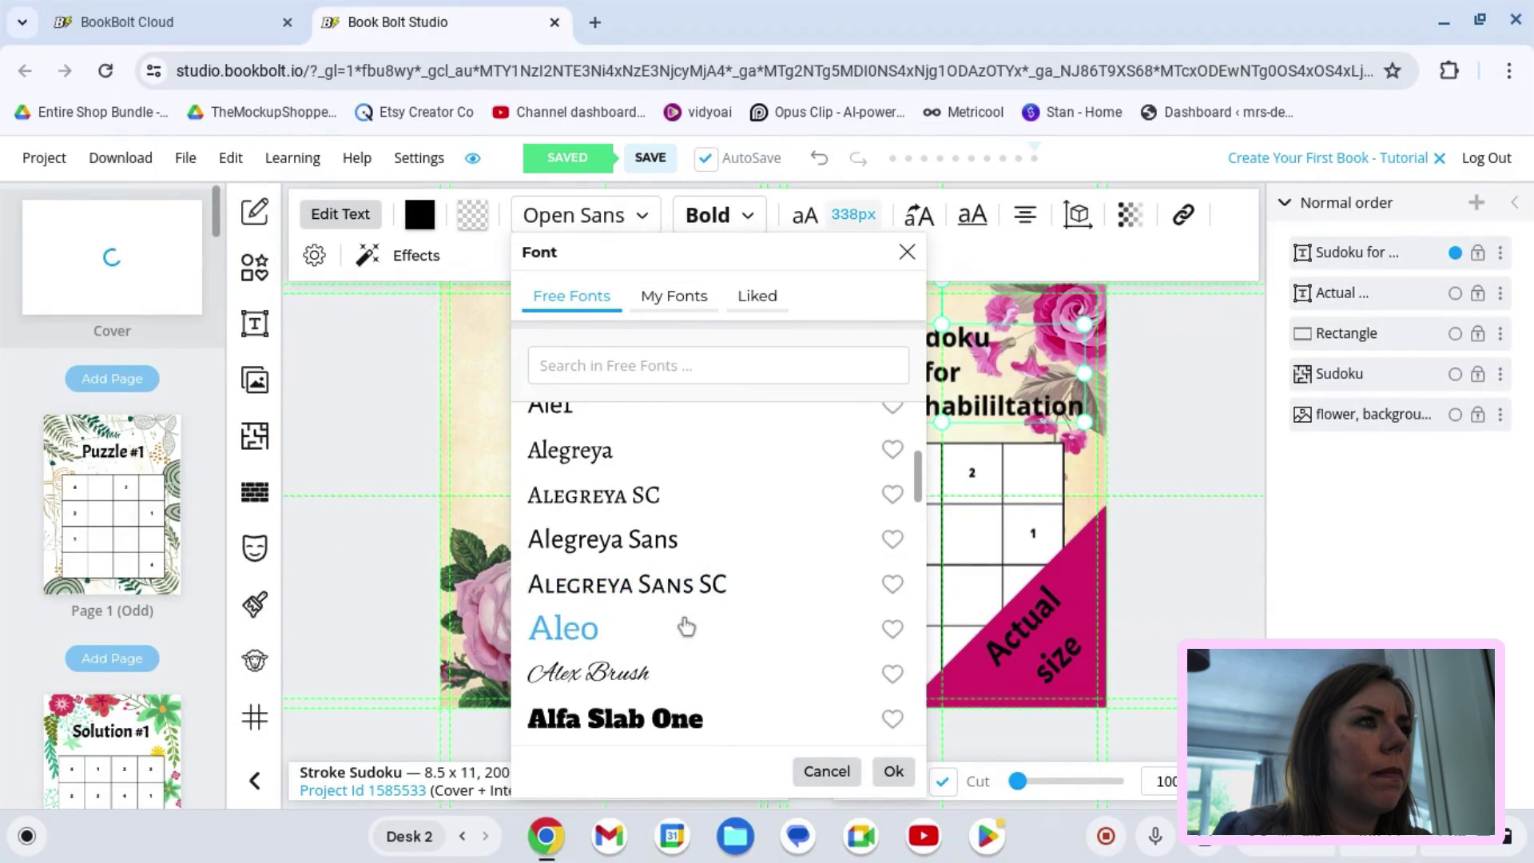
click(579, 587)
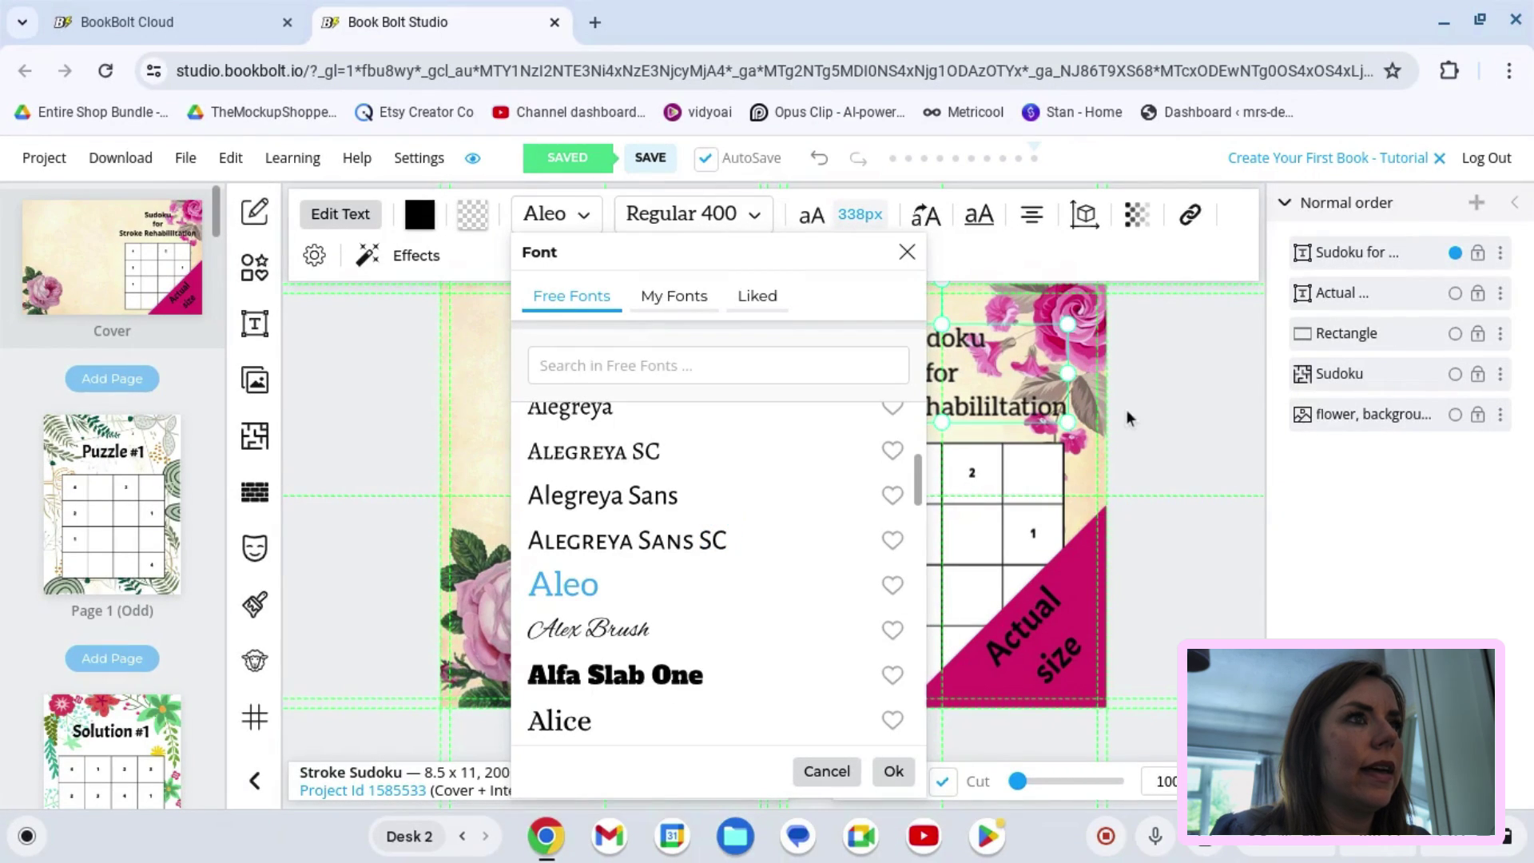
click(1174, 391)
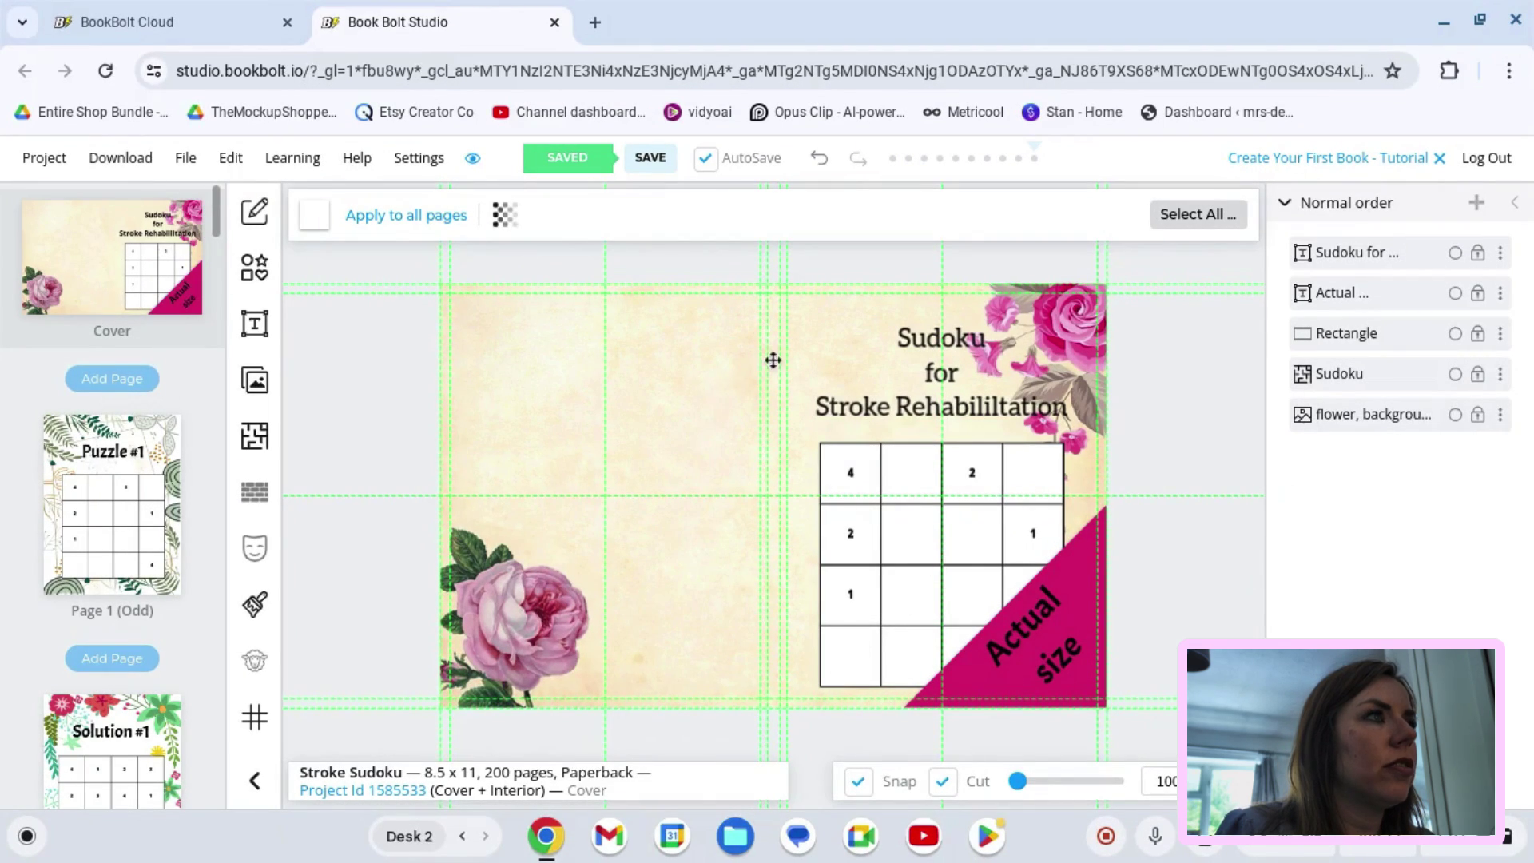
Step: Add a solid five-pointed star shape to the cover and fill it with the same pink as the corner band
click(255, 267)
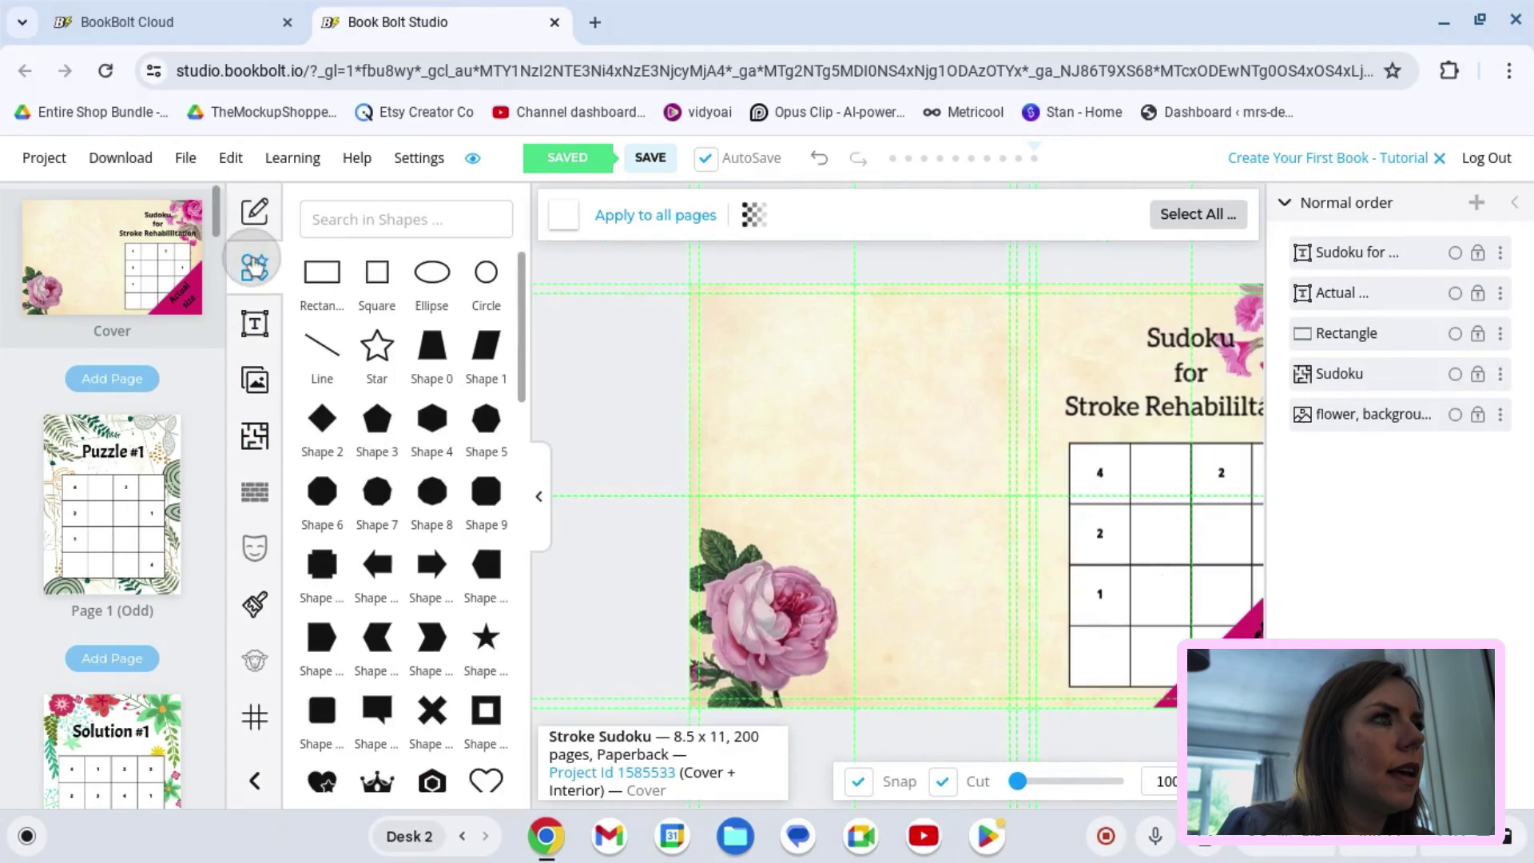
click(376, 345)
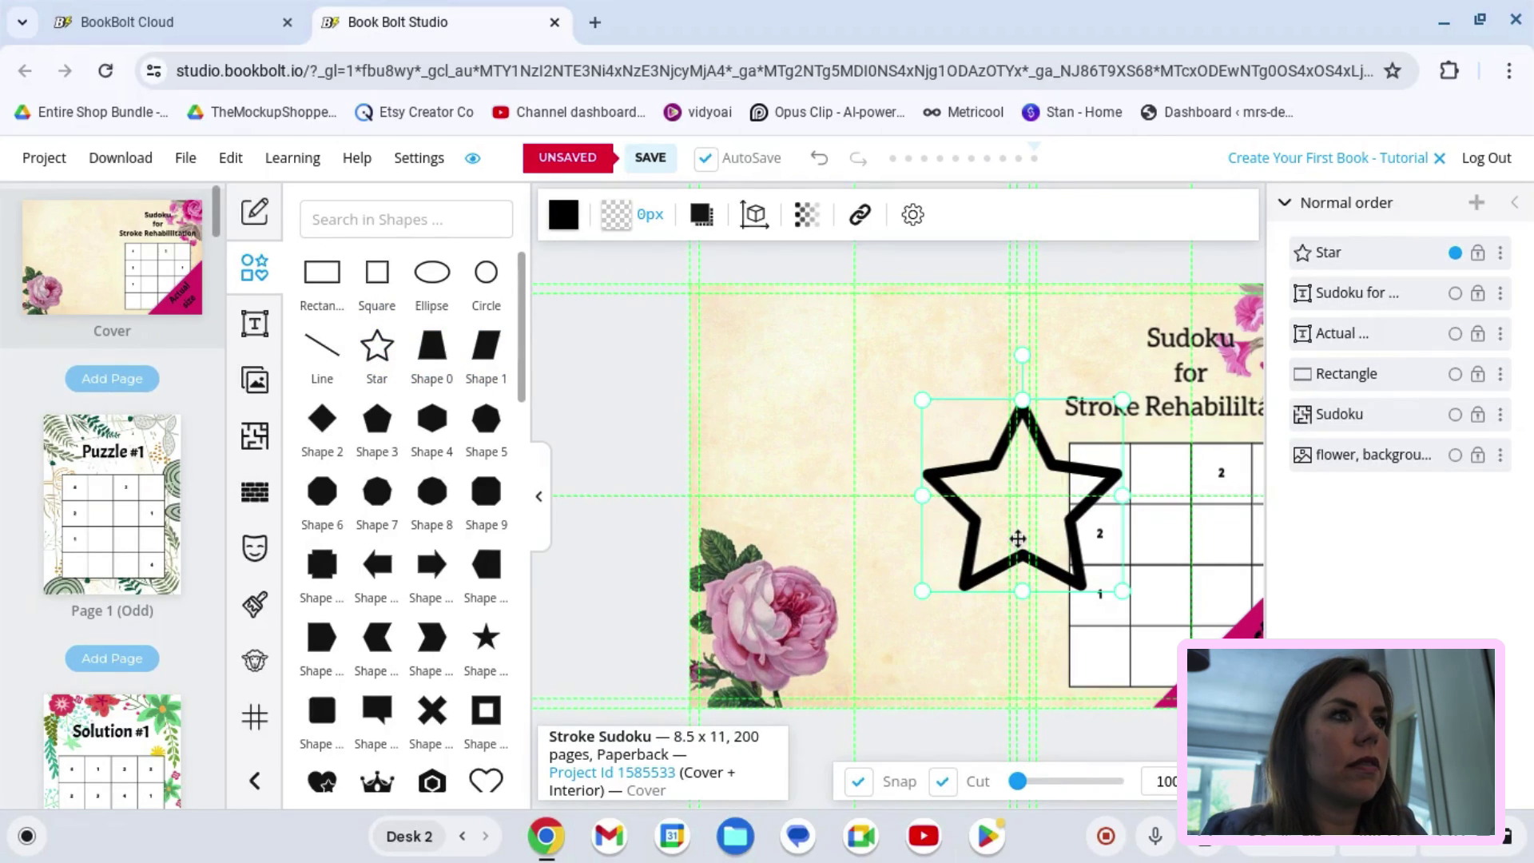
key(Delete)
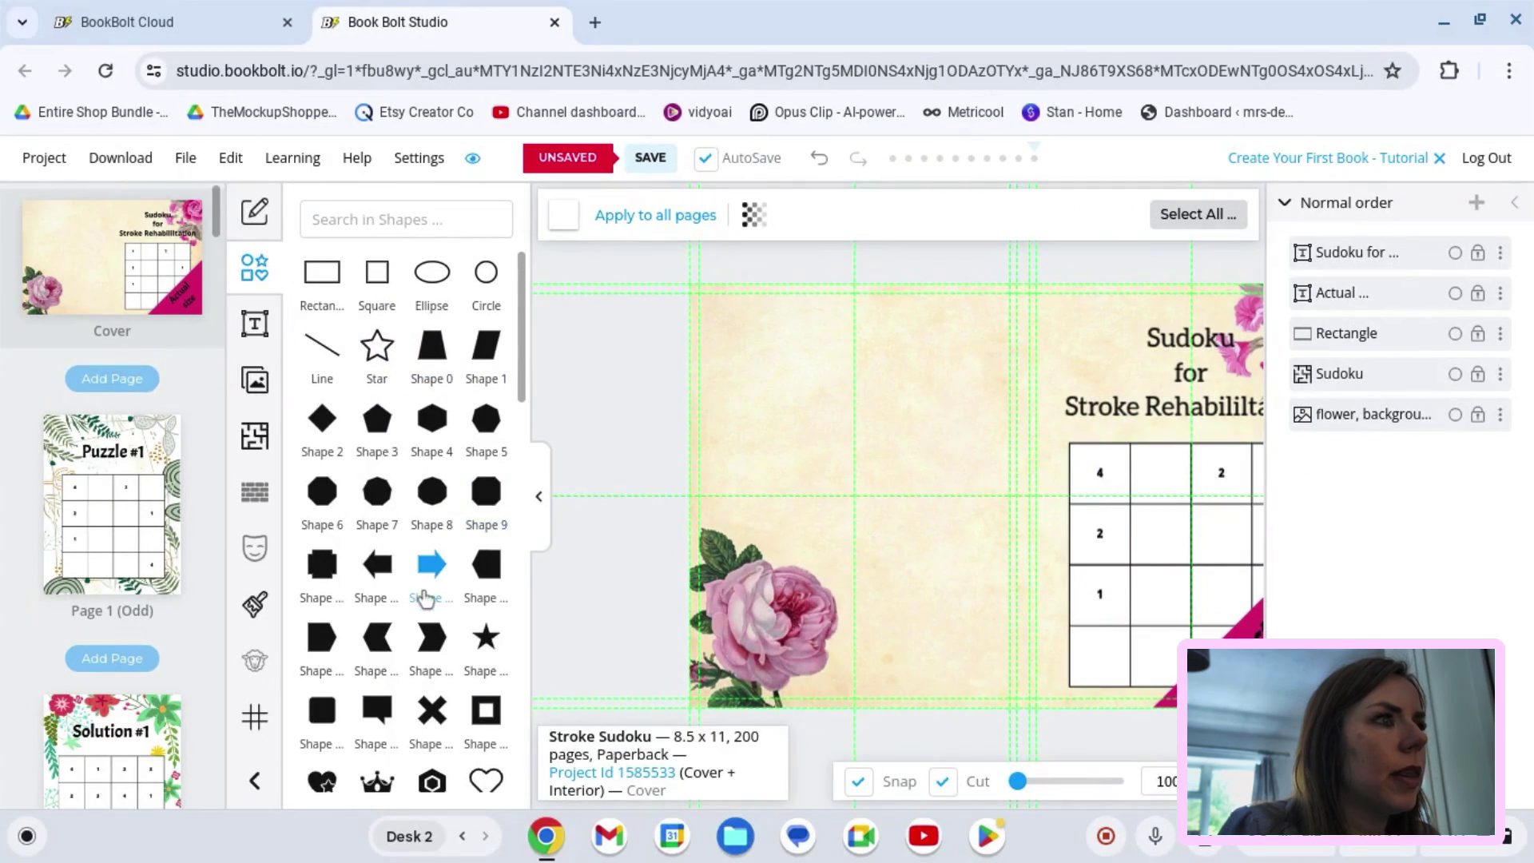
click(488, 640)
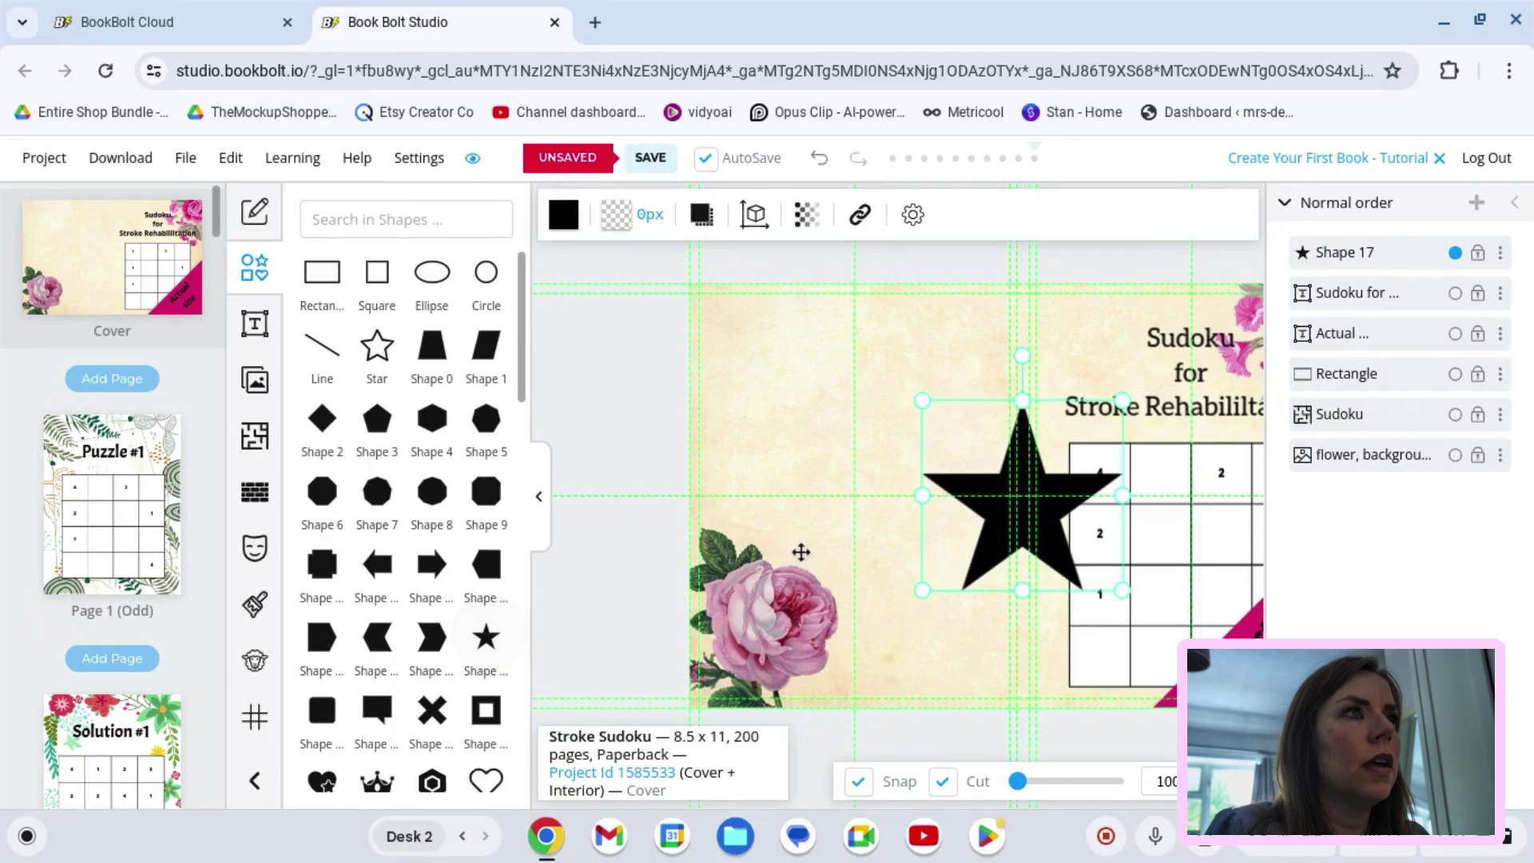
click(563, 214)
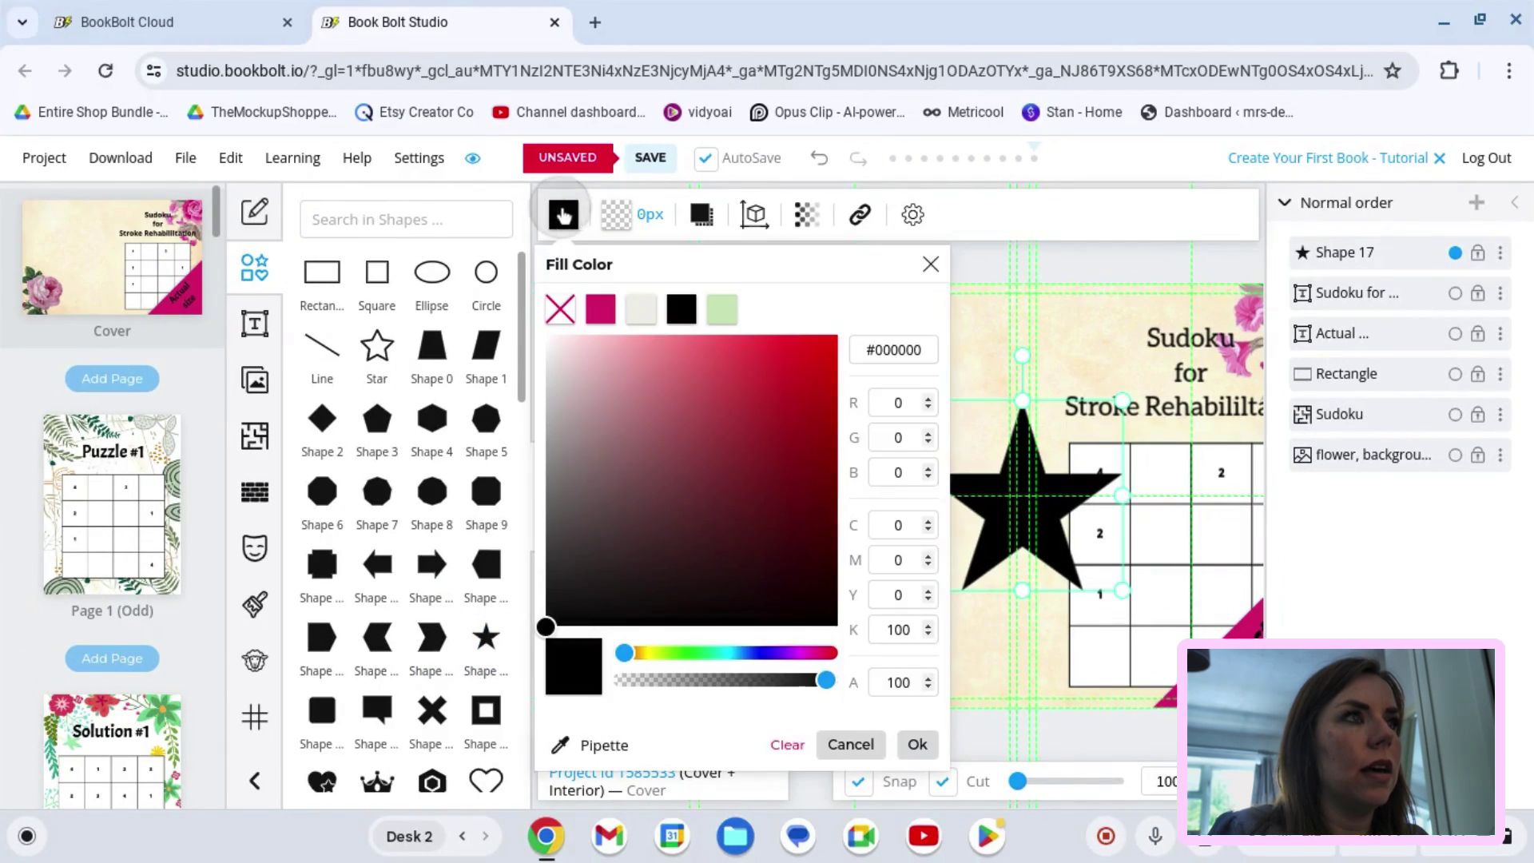
click(600, 309)
Step: Move the pink star over the Sudoku grid and rotate it about 30 degrees counter-clockwise
drag(1044, 548, 1166, 536)
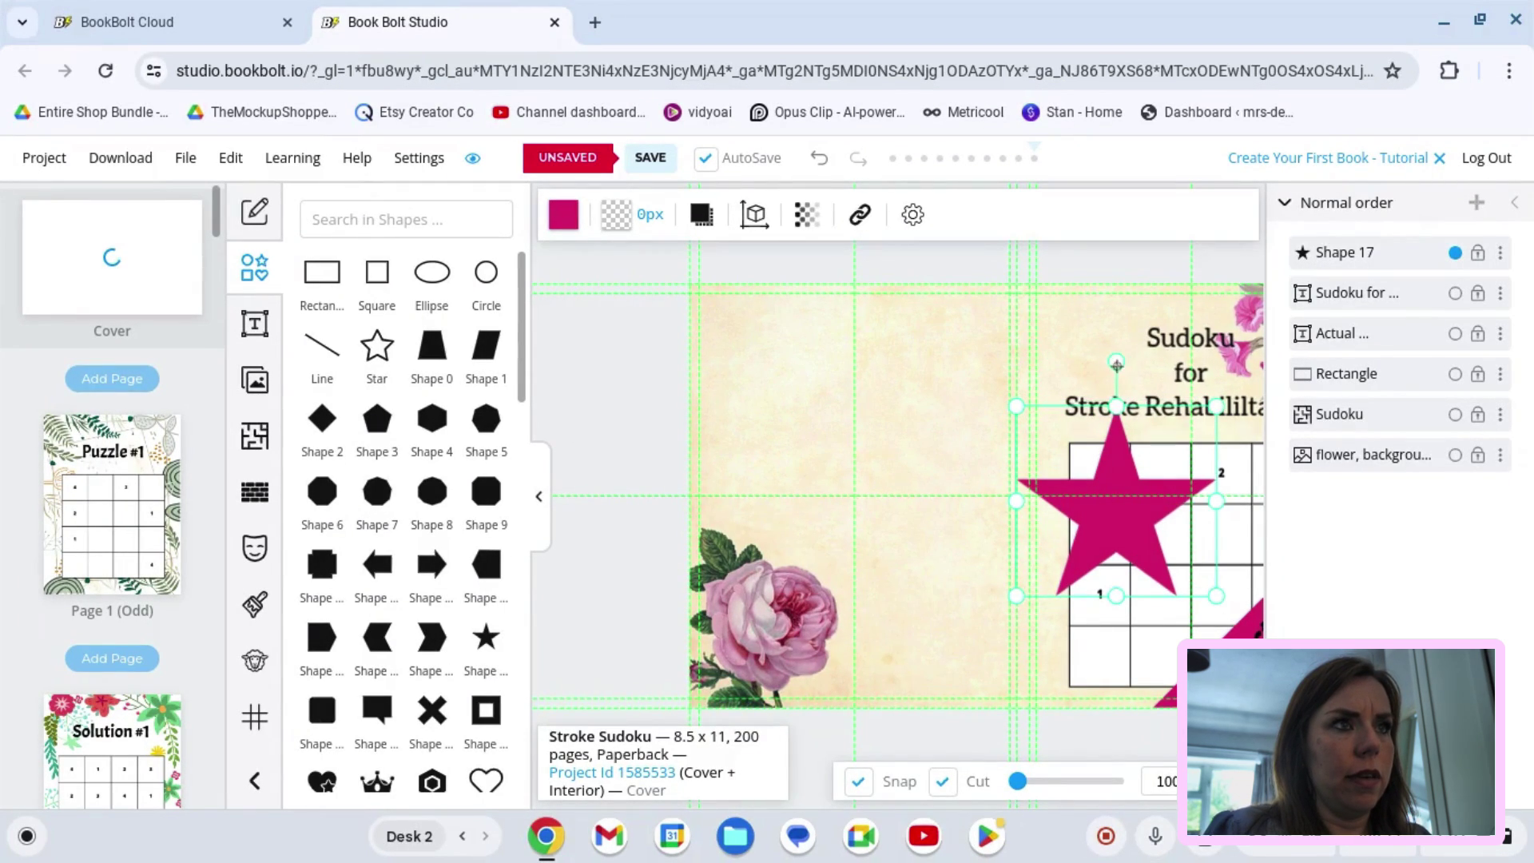
drag(1112, 364, 1055, 375)
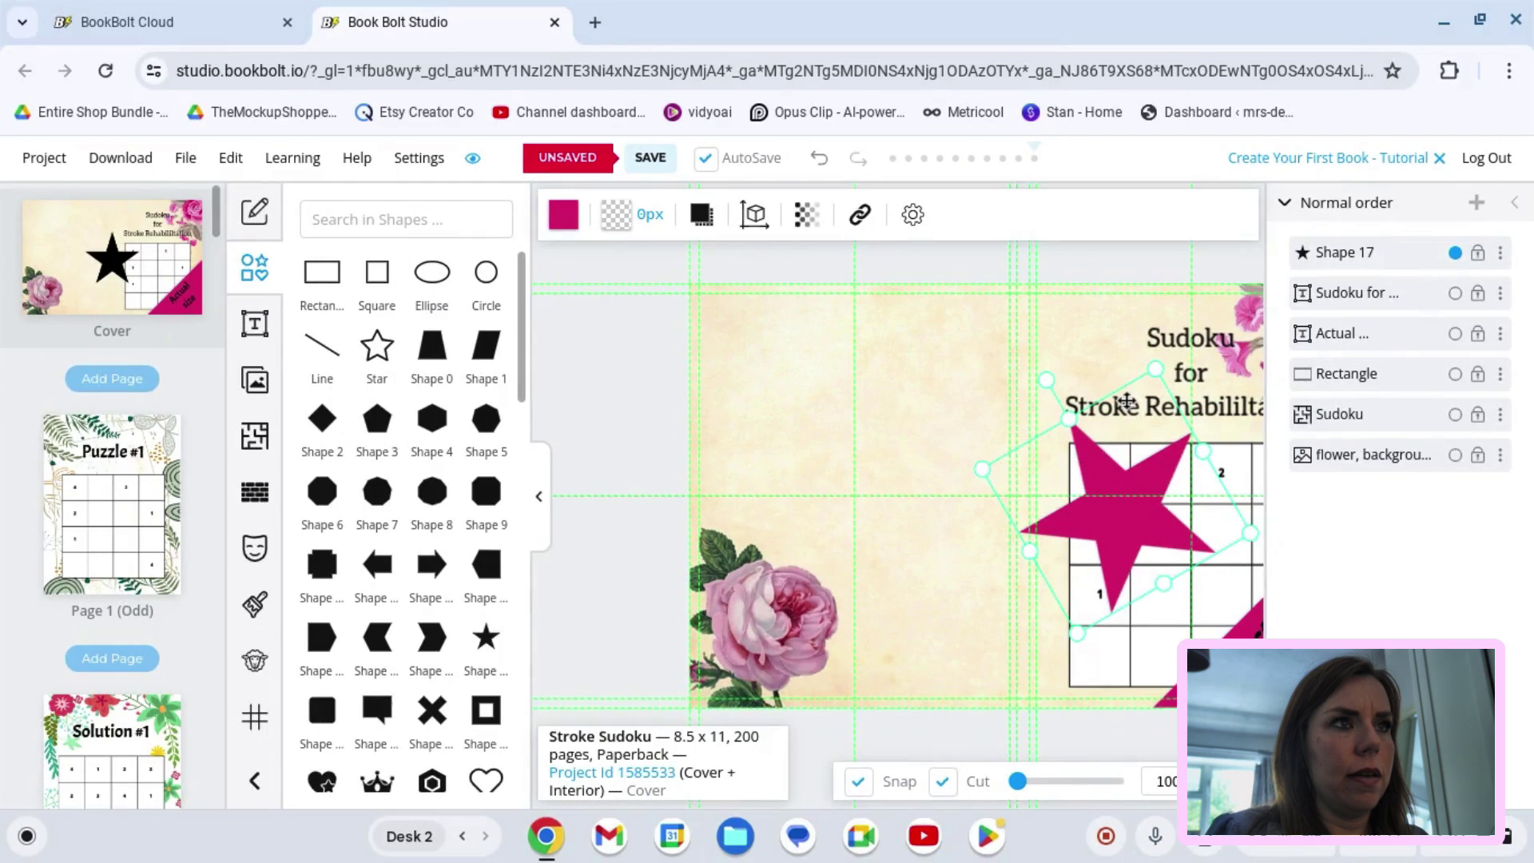
drag(1137, 514, 1154, 520)
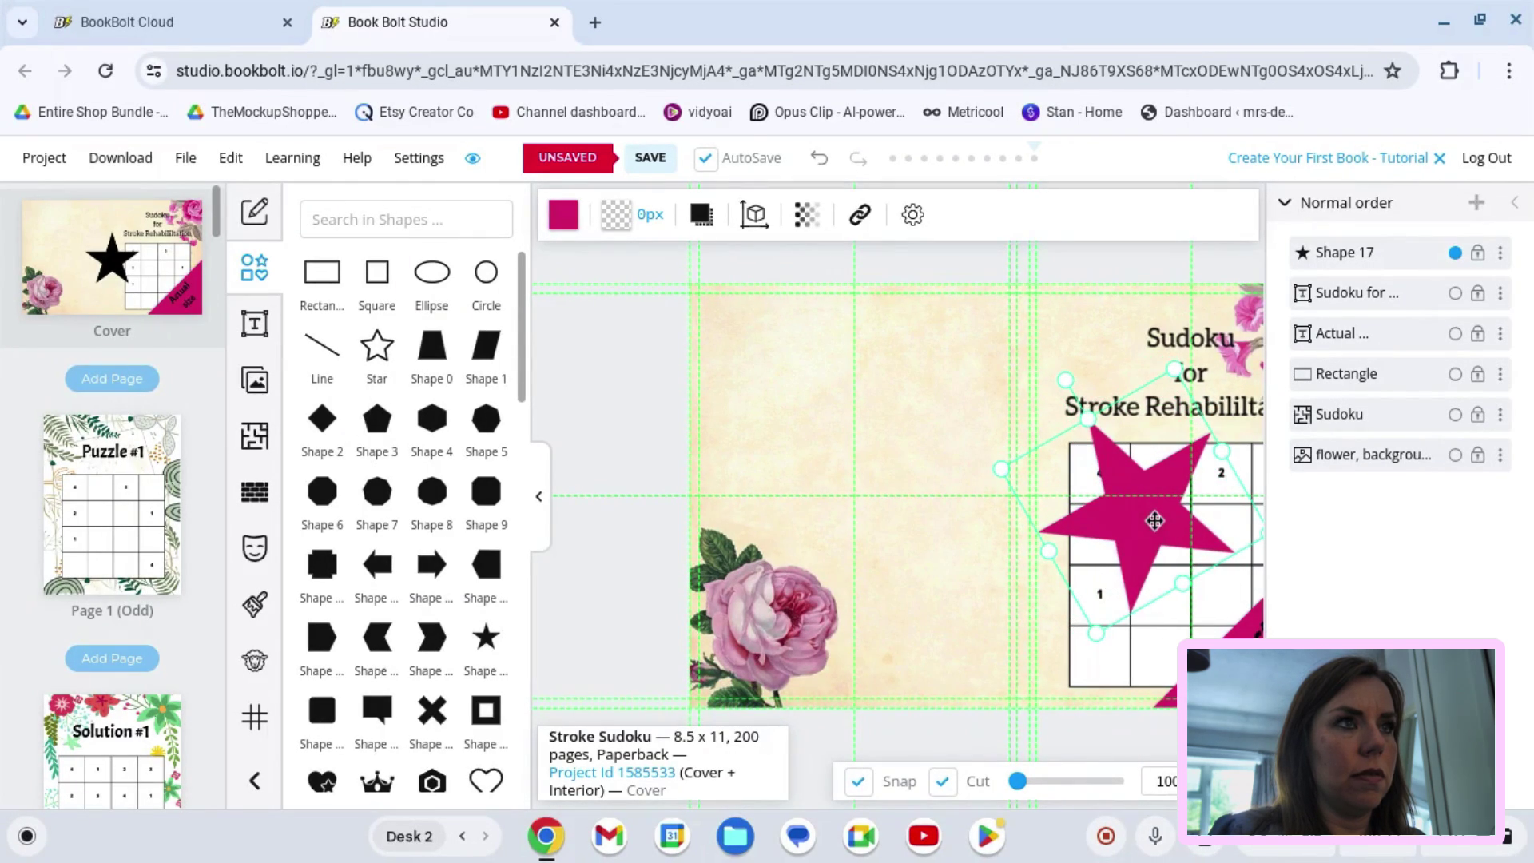
Step: Rotate the pink star over the Sudoku grid until one point faces straight up, and shrink it slightly
drag(1064, 378, 992, 452)
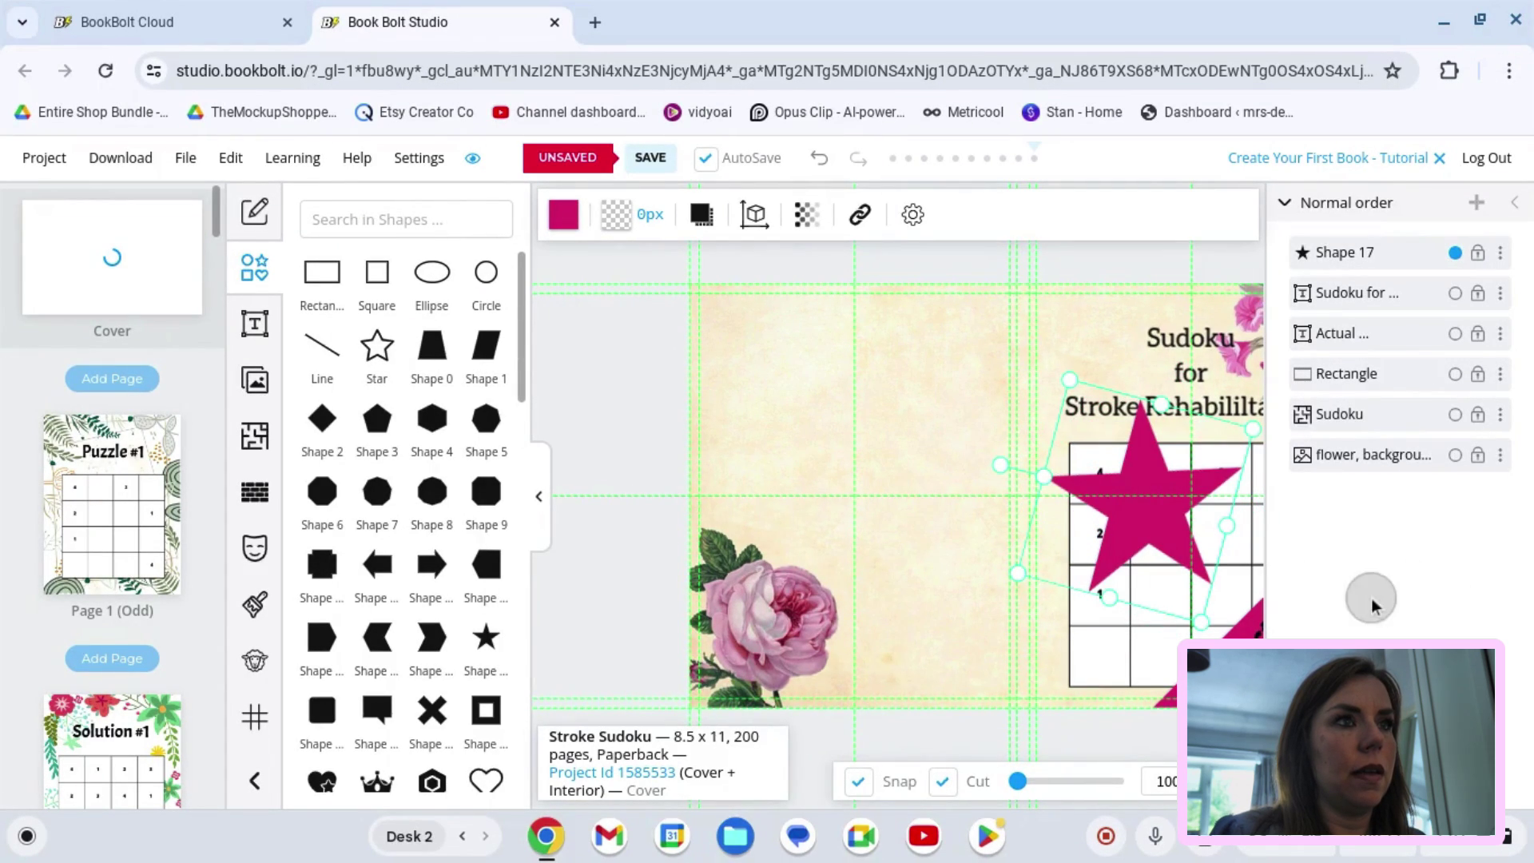
click(538, 496)
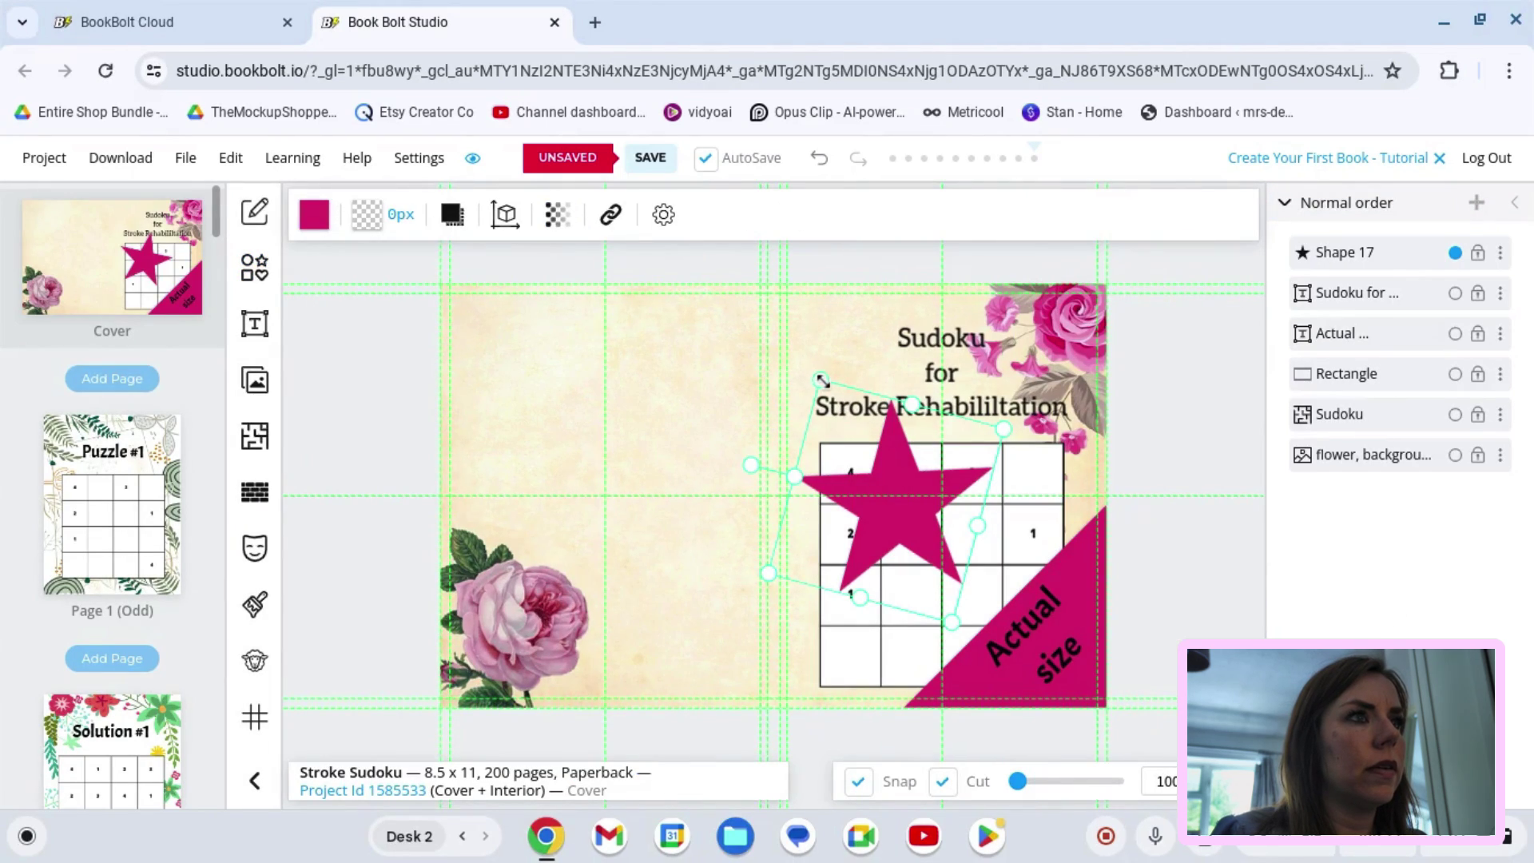
drag(822, 380, 836, 410)
mouse_move(899, 548)
mouse_down()
mouse_move(909, 541)
mouse_move(842, 520)
mouse_move(866, 513)
mouse_move(901, 545)
mouse_up()
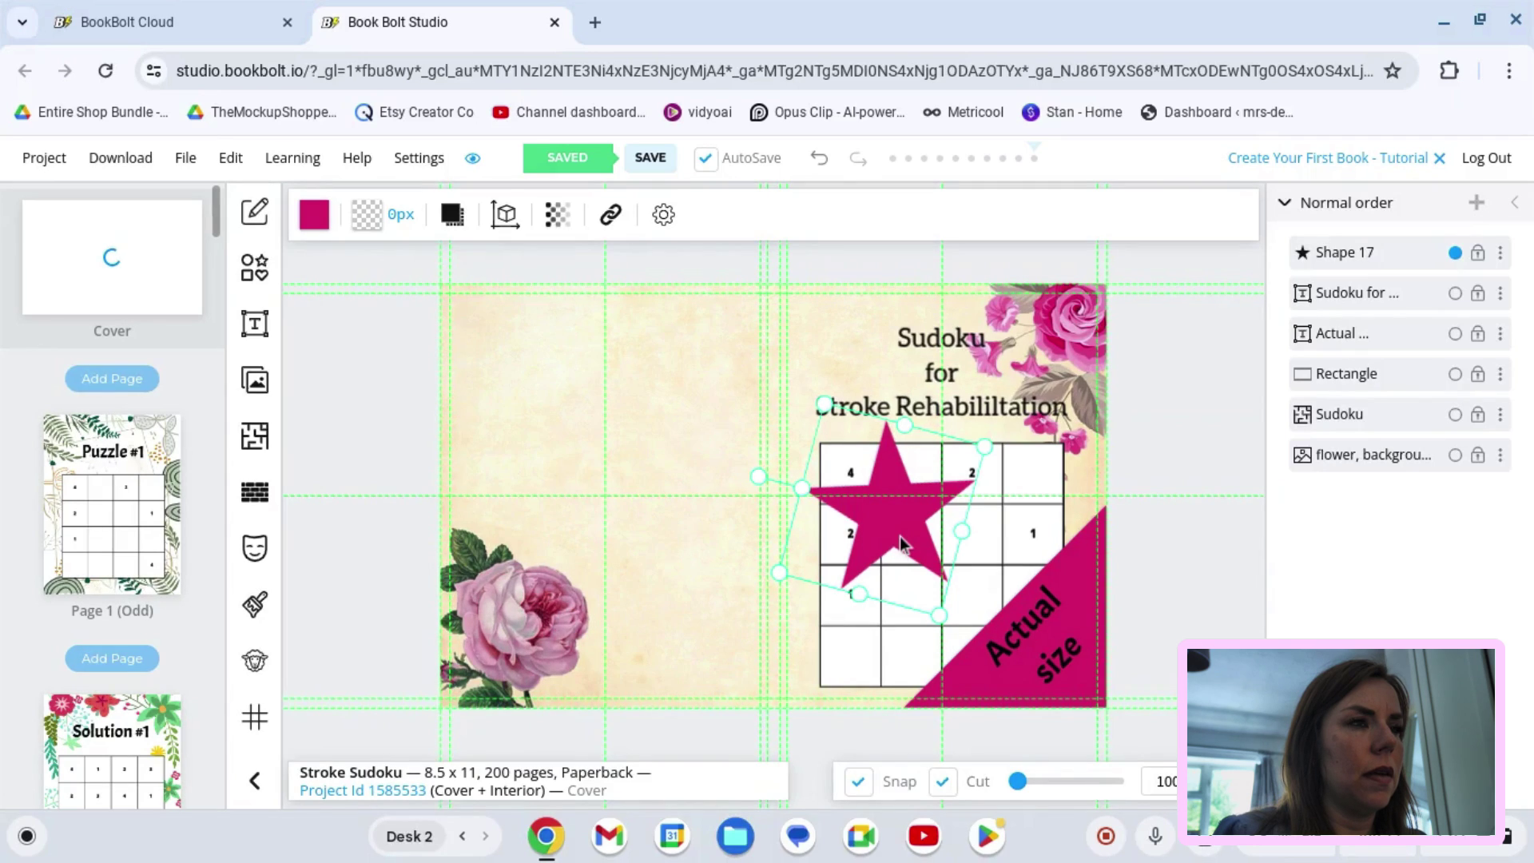
Step: Move the pink star up beside the word "Sudoku" in the cover title, and shrink it to fit before the title's first two lines
drag(893, 520, 852, 372)
drag(782, 252, 801, 261)
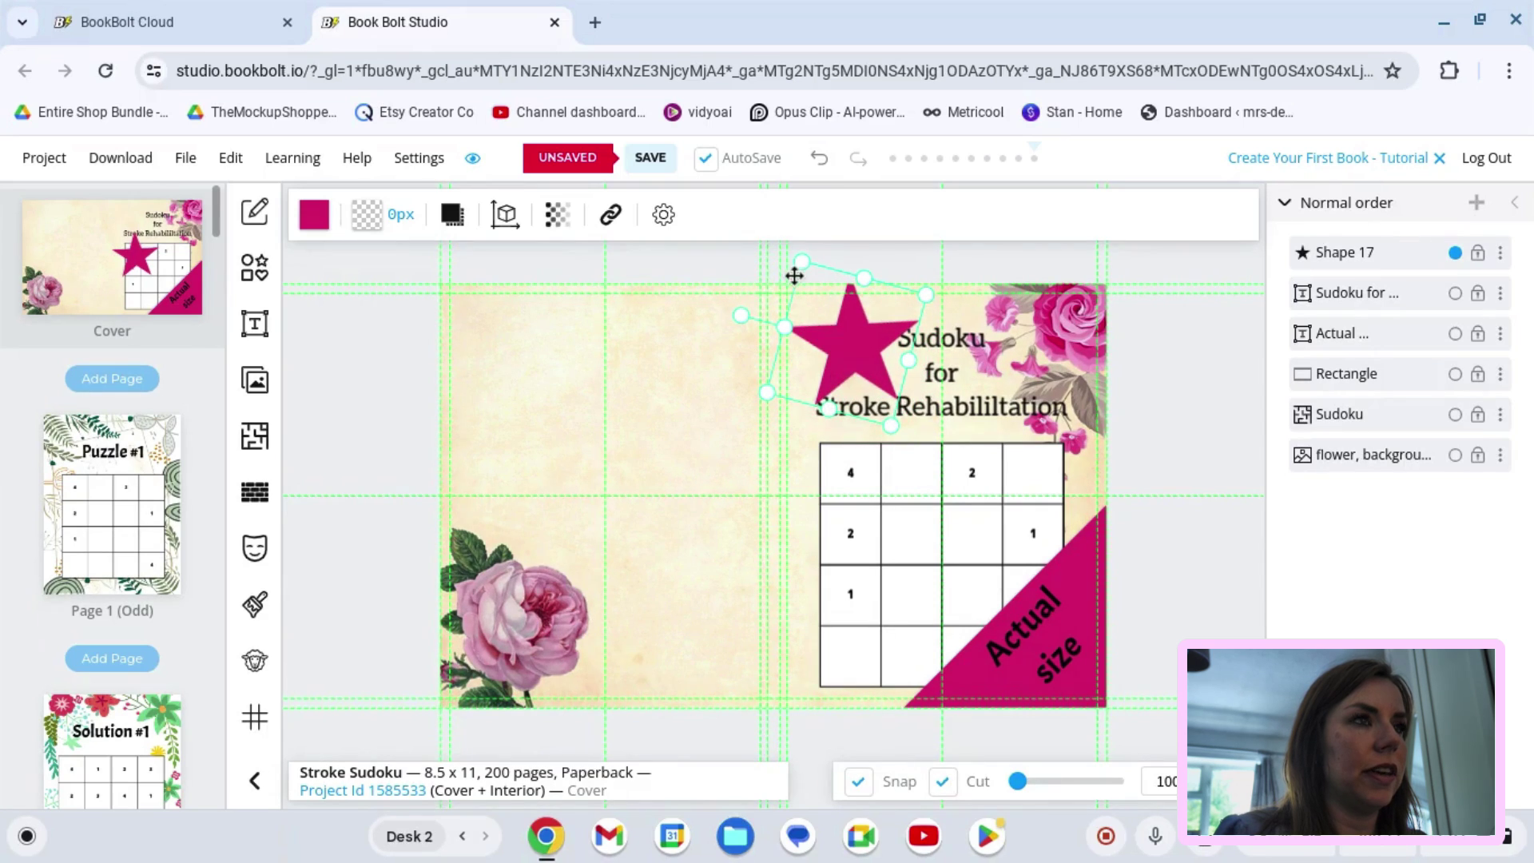
drag(806, 261, 808, 275)
drag(870, 359, 852, 353)
drag(794, 281, 817, 306)
drag(849, 365, 850, 351)
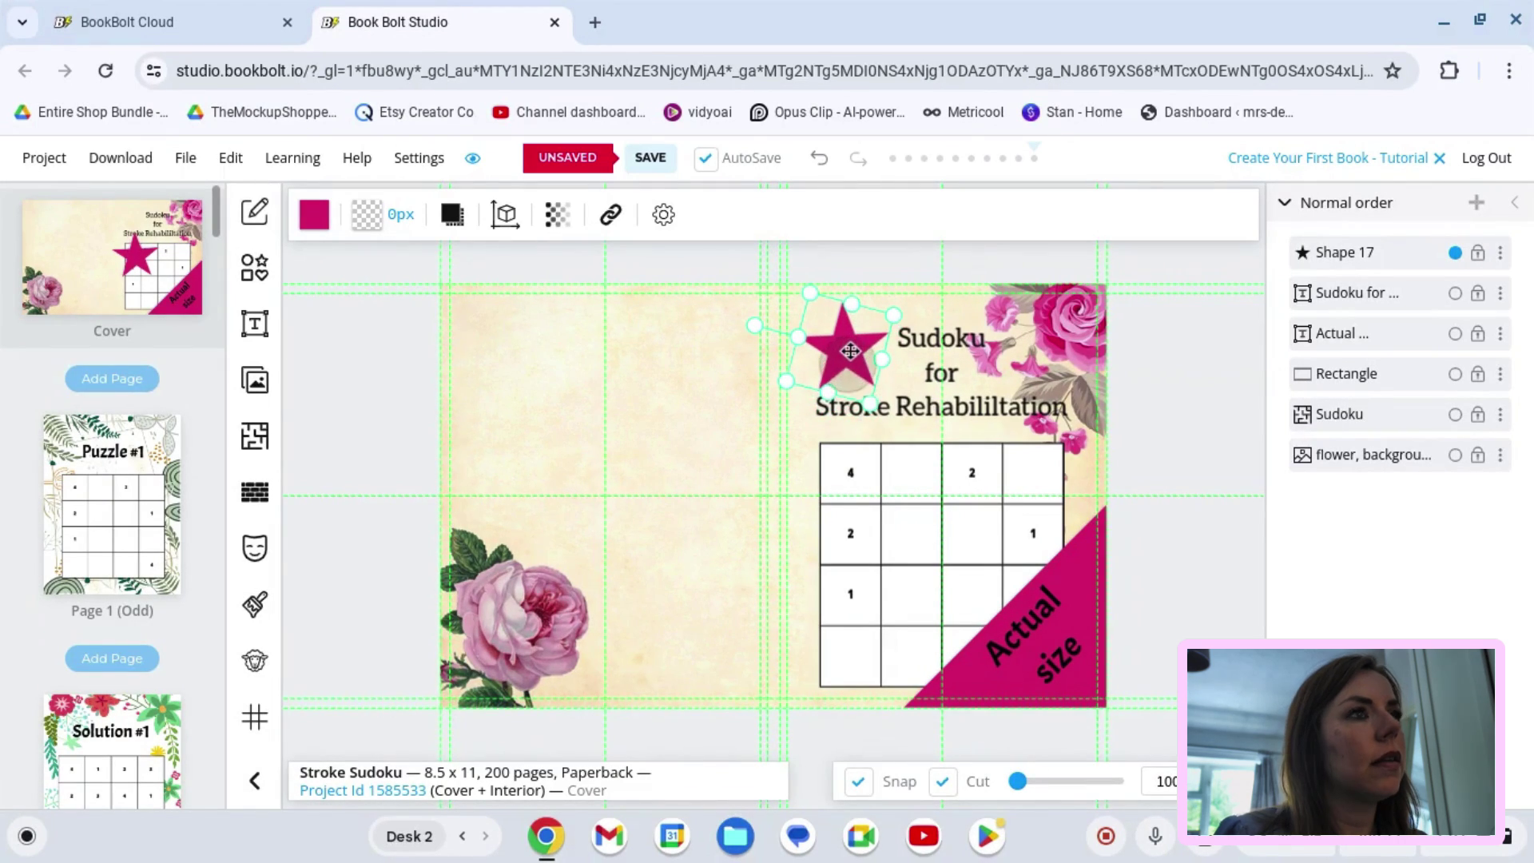
click(1227, 447)
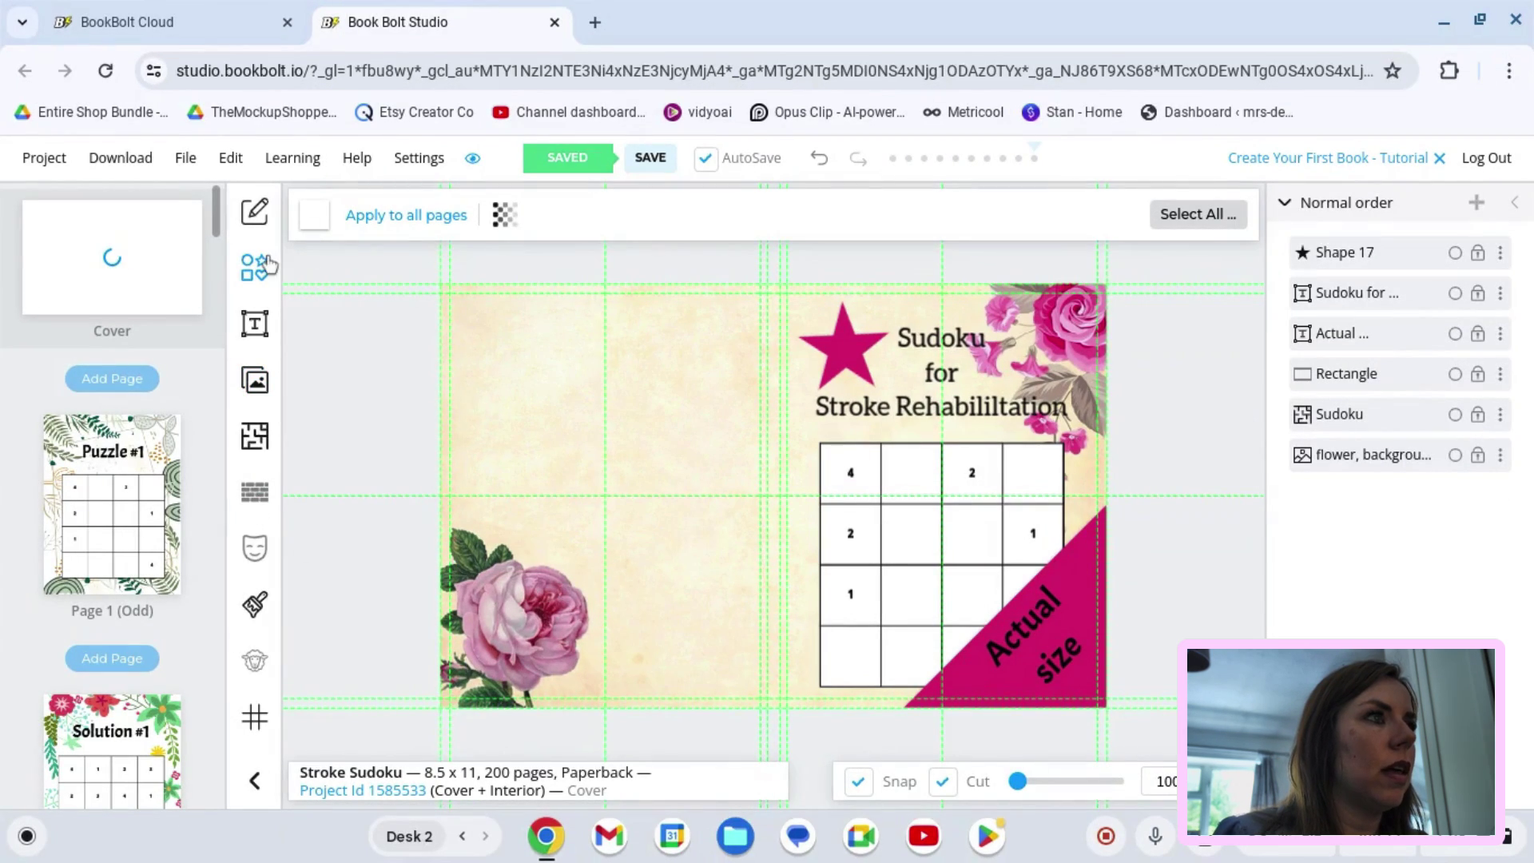
Step: Add an ellipse shape and place it on the upper part of the back cover, centred on the vertical guide
click(261, 286)
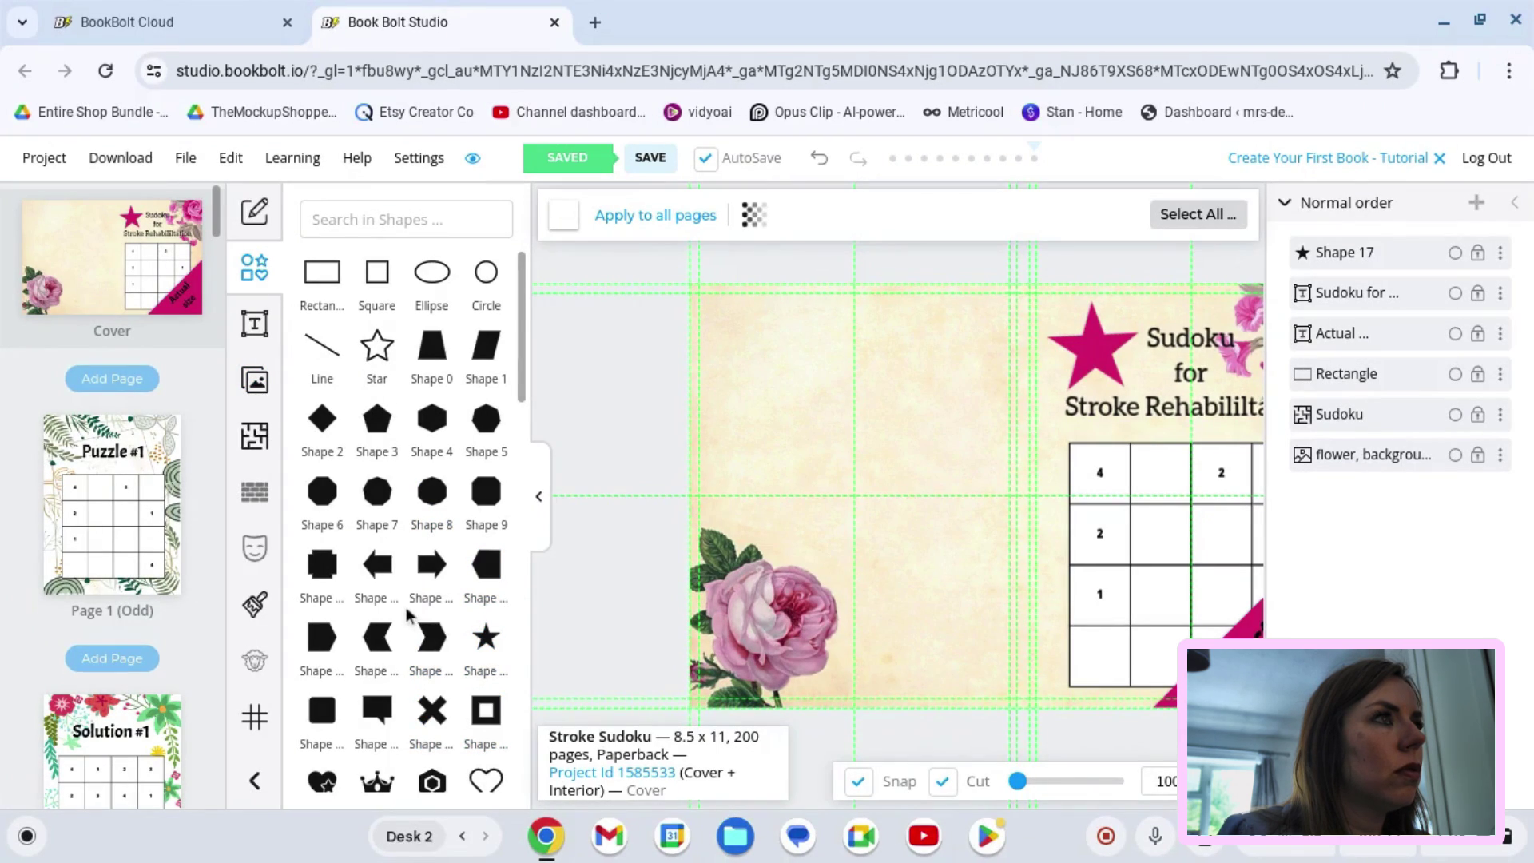
click(430, 276)
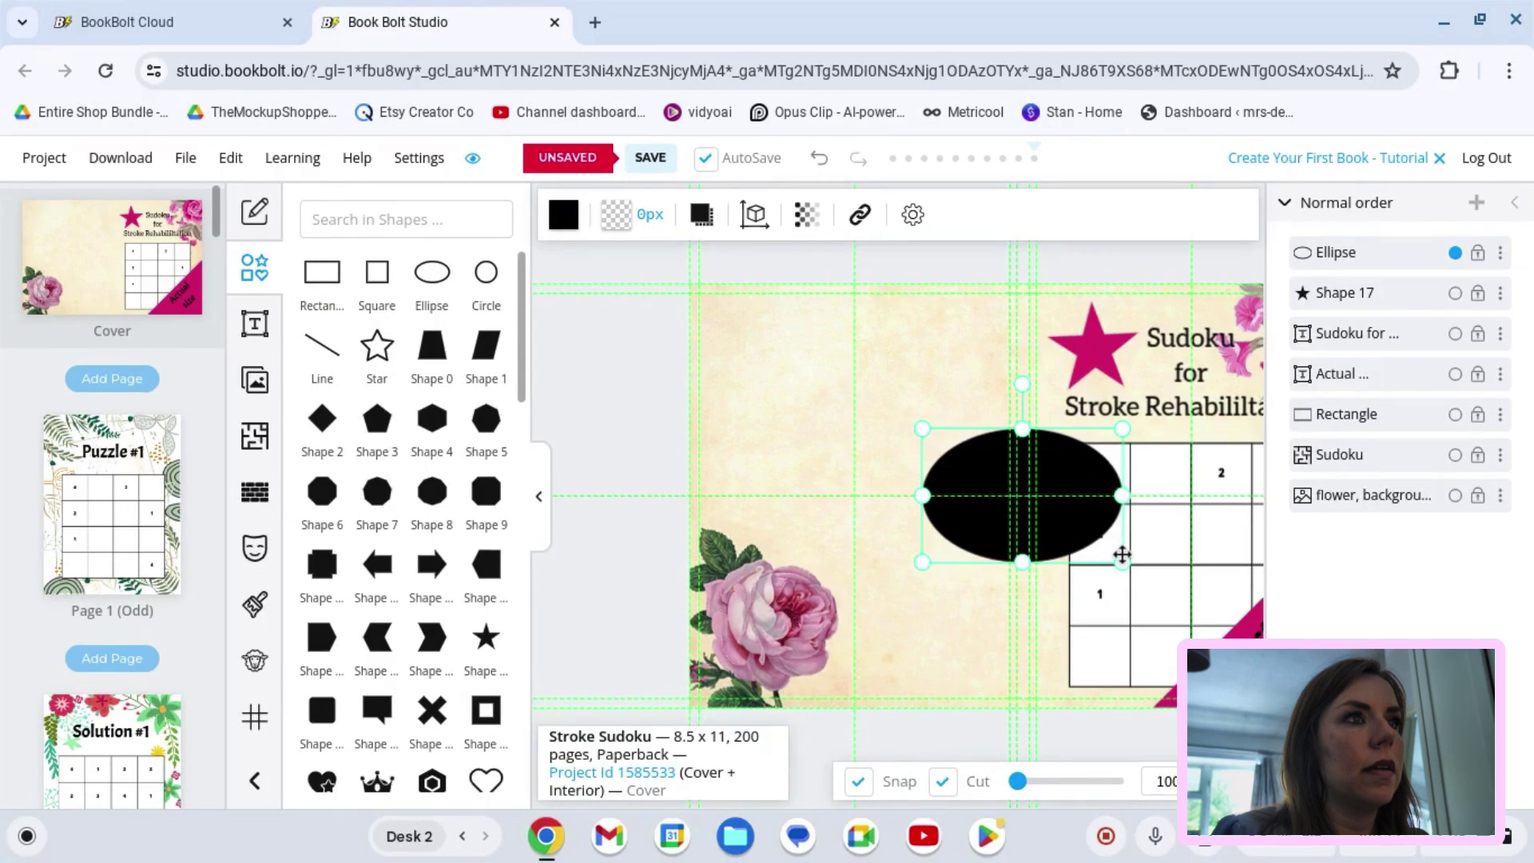
mouse_move(1023, 387)
mouse_down()
mouse_move(990, 390)
mouse_move(1026, 384)
mouse_up()
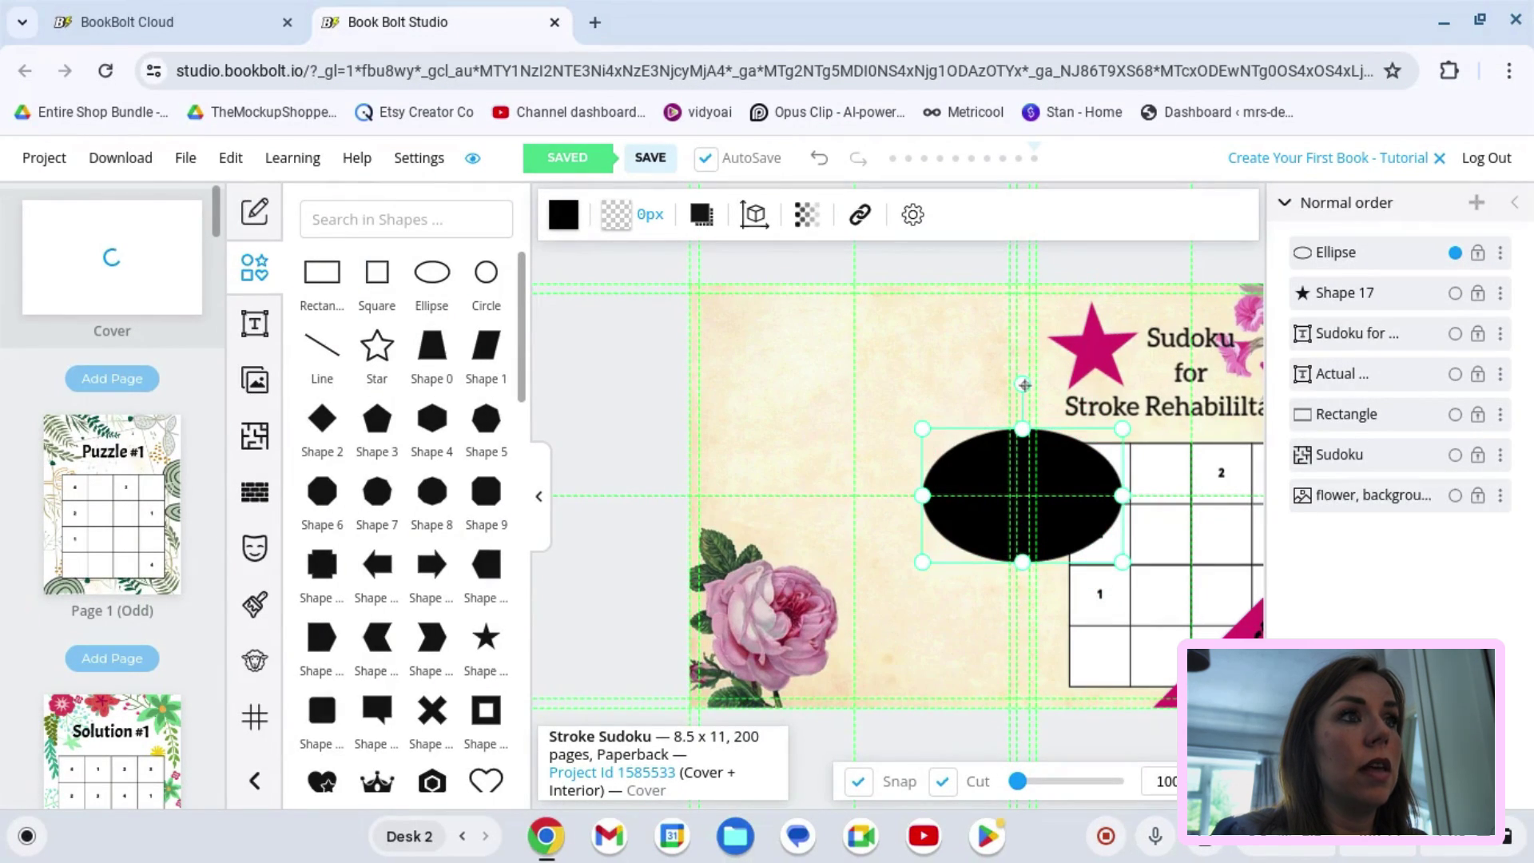
drag(975, 536, 806, 432)
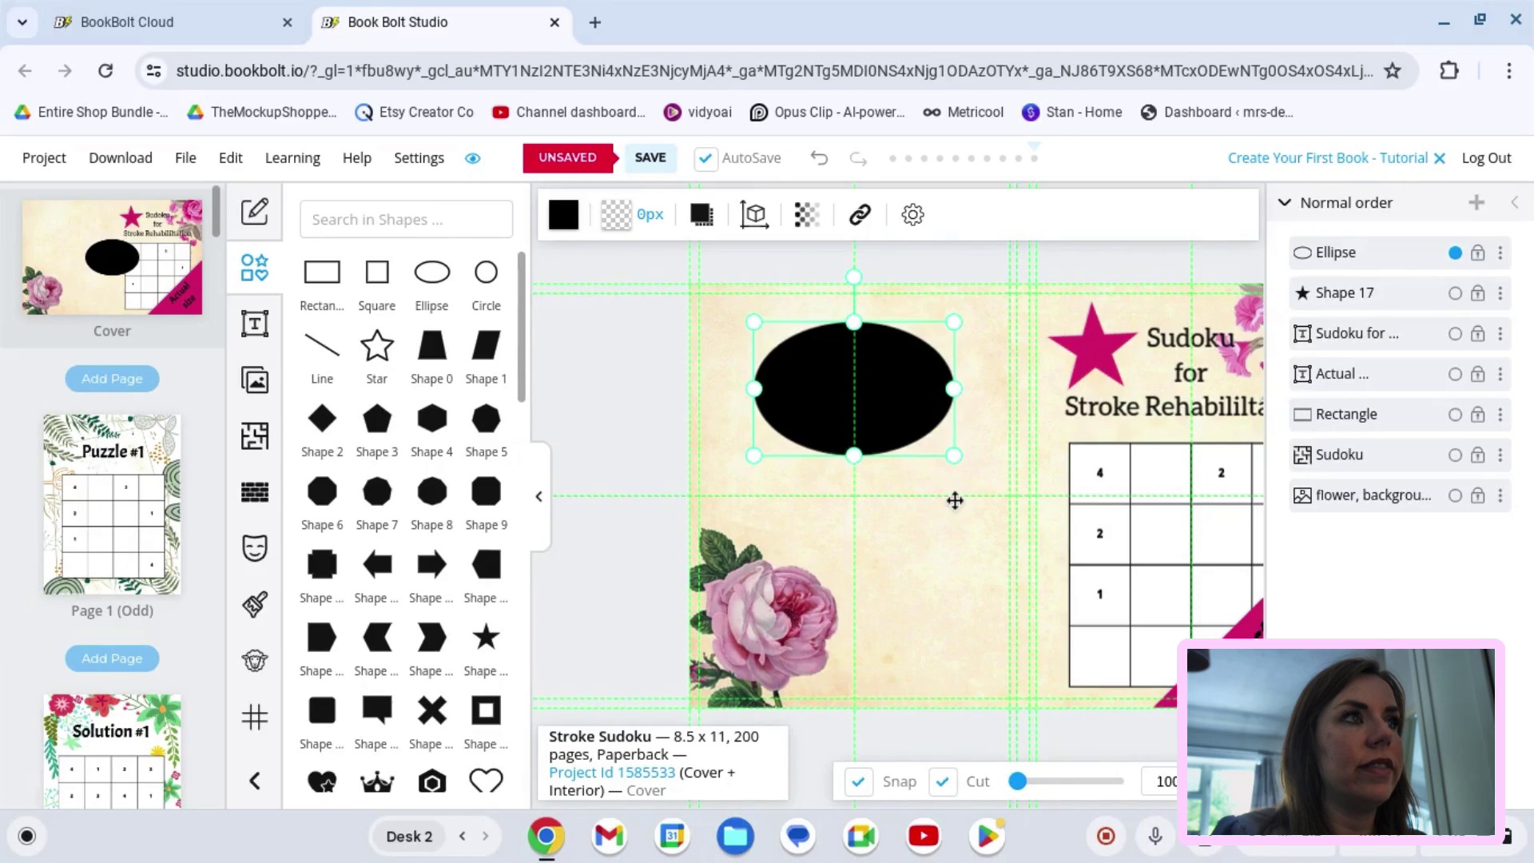
Step: Fill the ellipse with the same pink as the star and widen it on both sides to span nearly the whole back cover
click(564, 216)
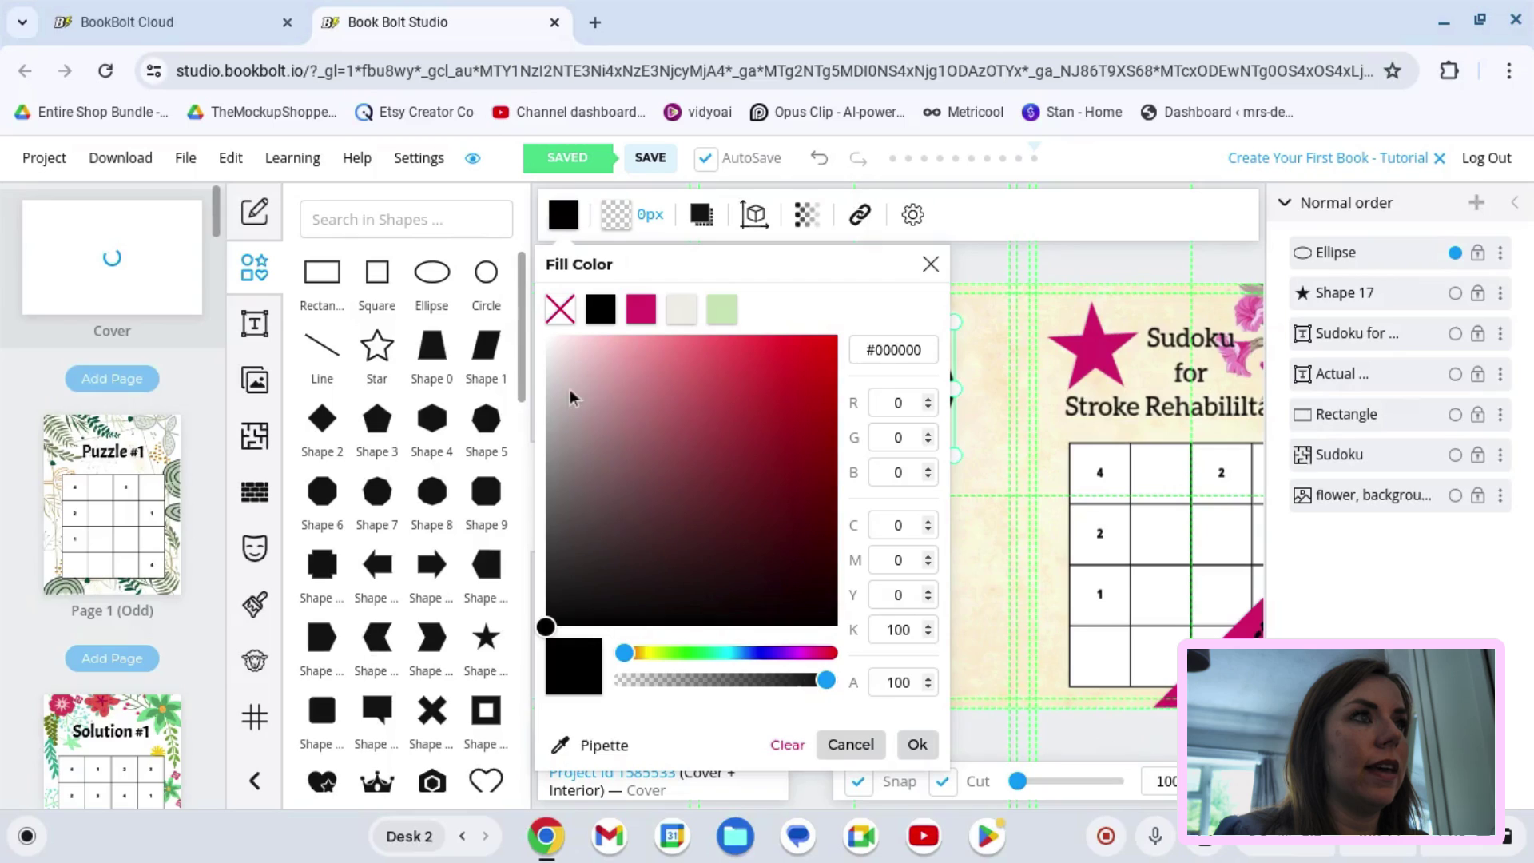
click(641, 309)
click(917, 744)
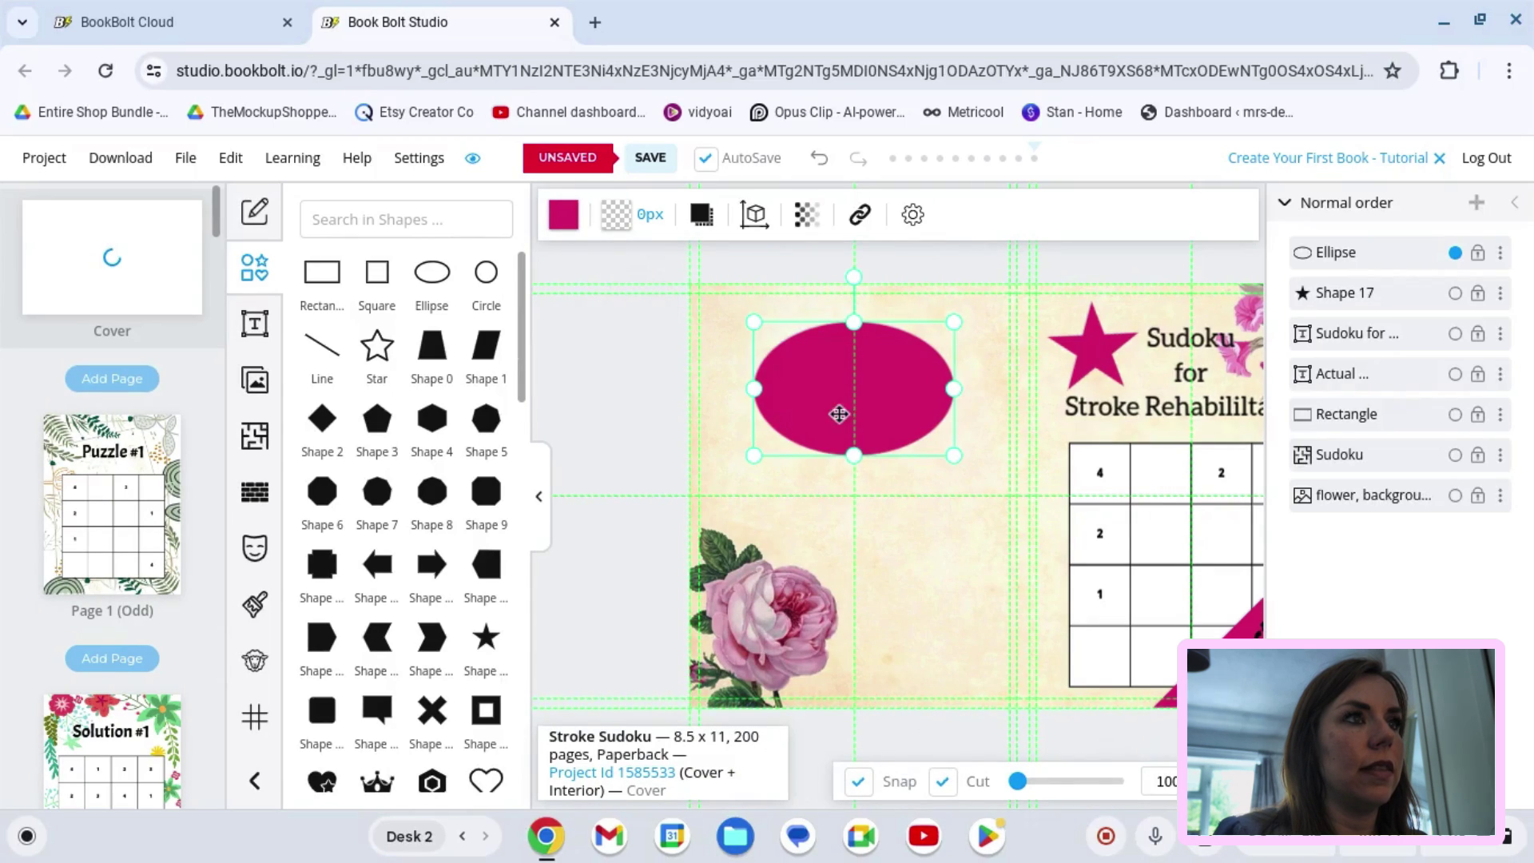
drag(958, 390, 1006, 385)
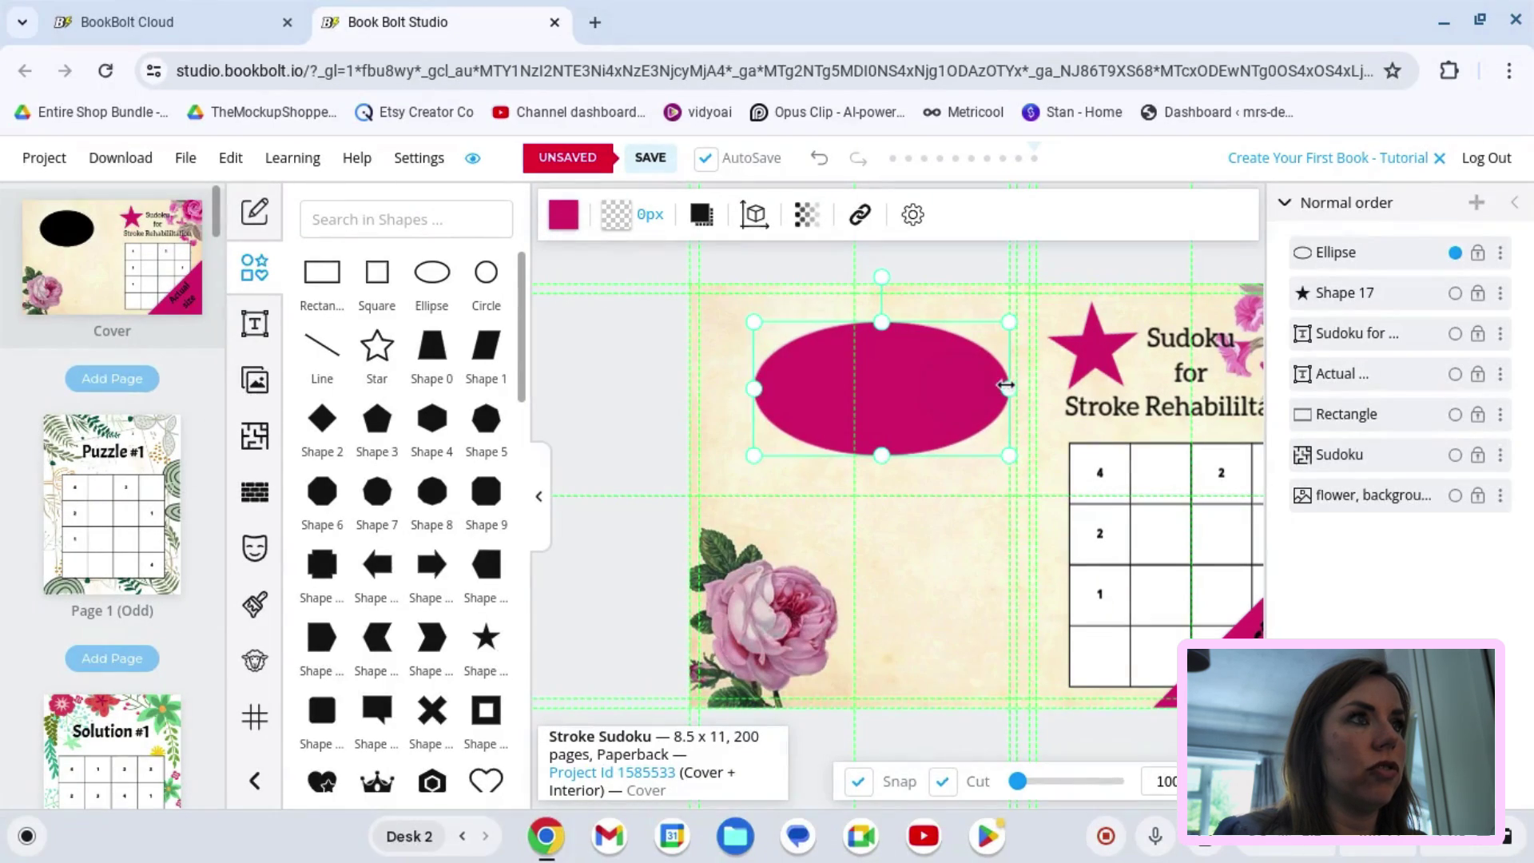
drag(753, 390, 705, 390)
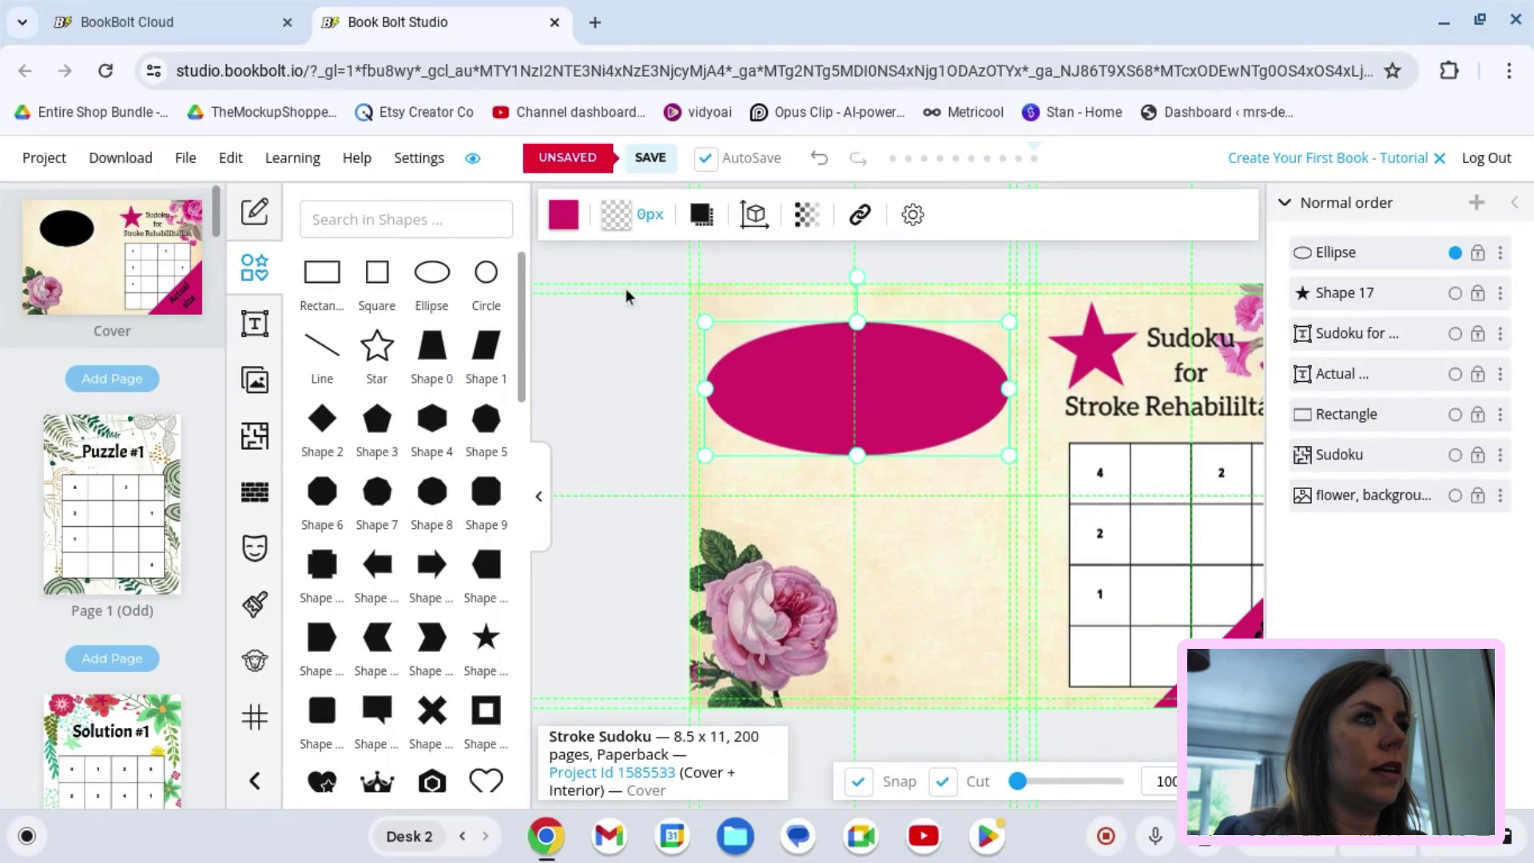
click(647, 384)
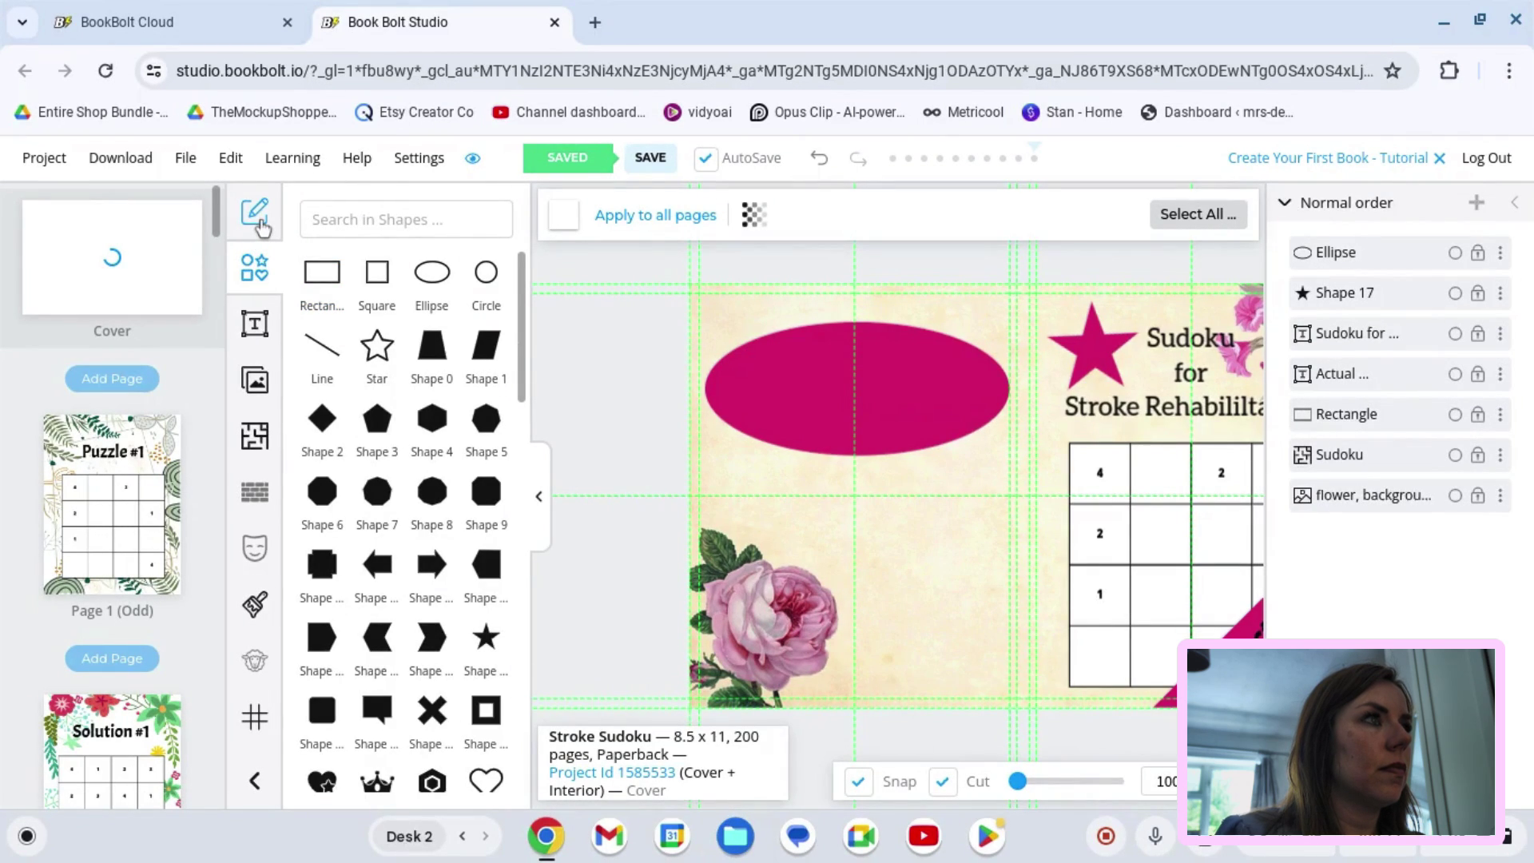
Step: Add a heading over the pink ellipse on the back cover, reading "100 Easy Puzzles"
click(271, 321)
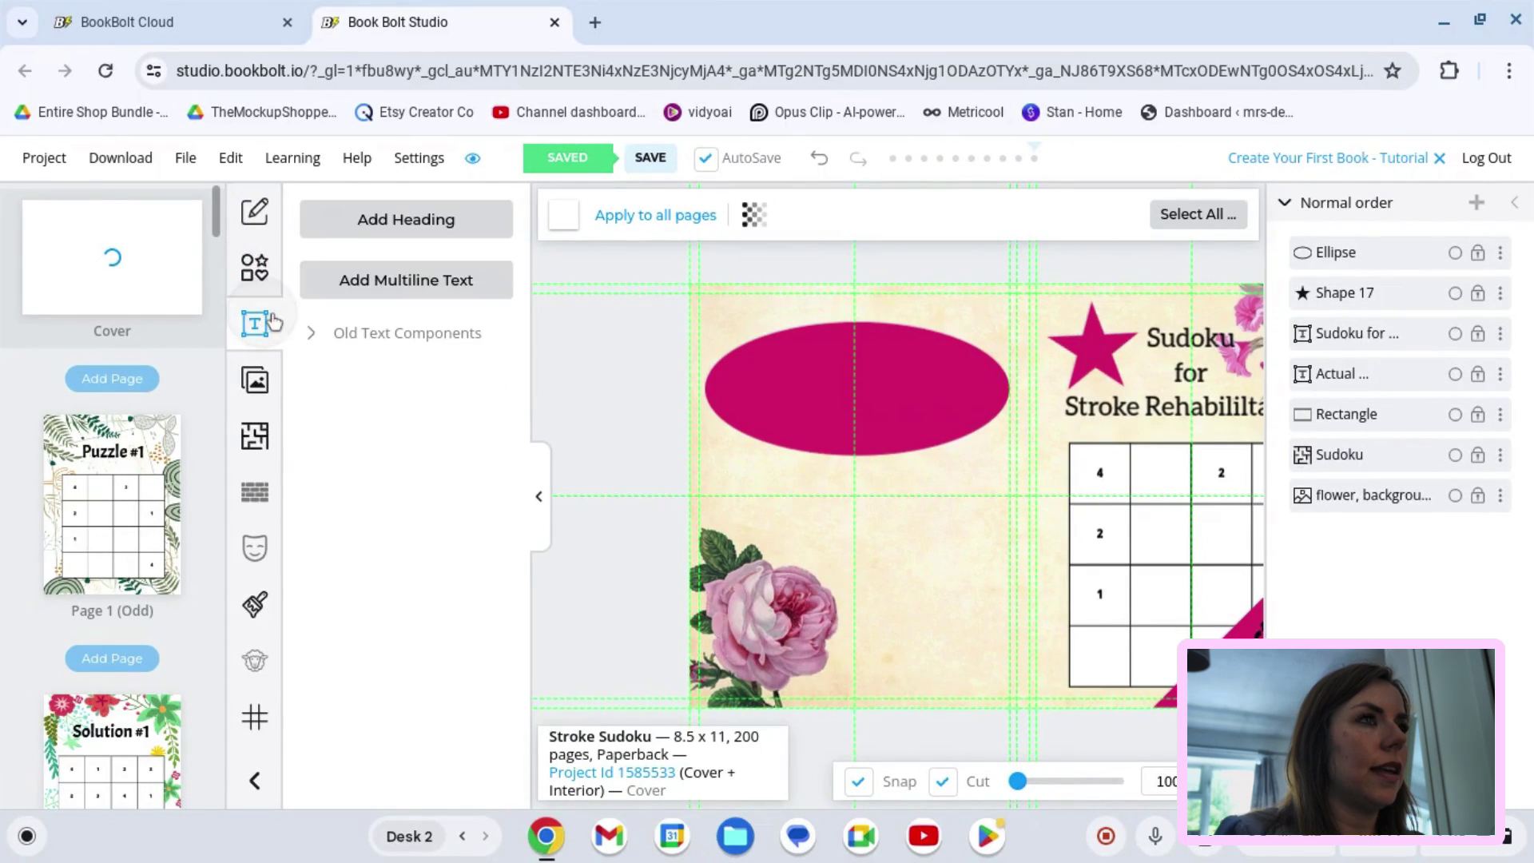
click(404, 218)
drag(1064, 509, 892, 396)
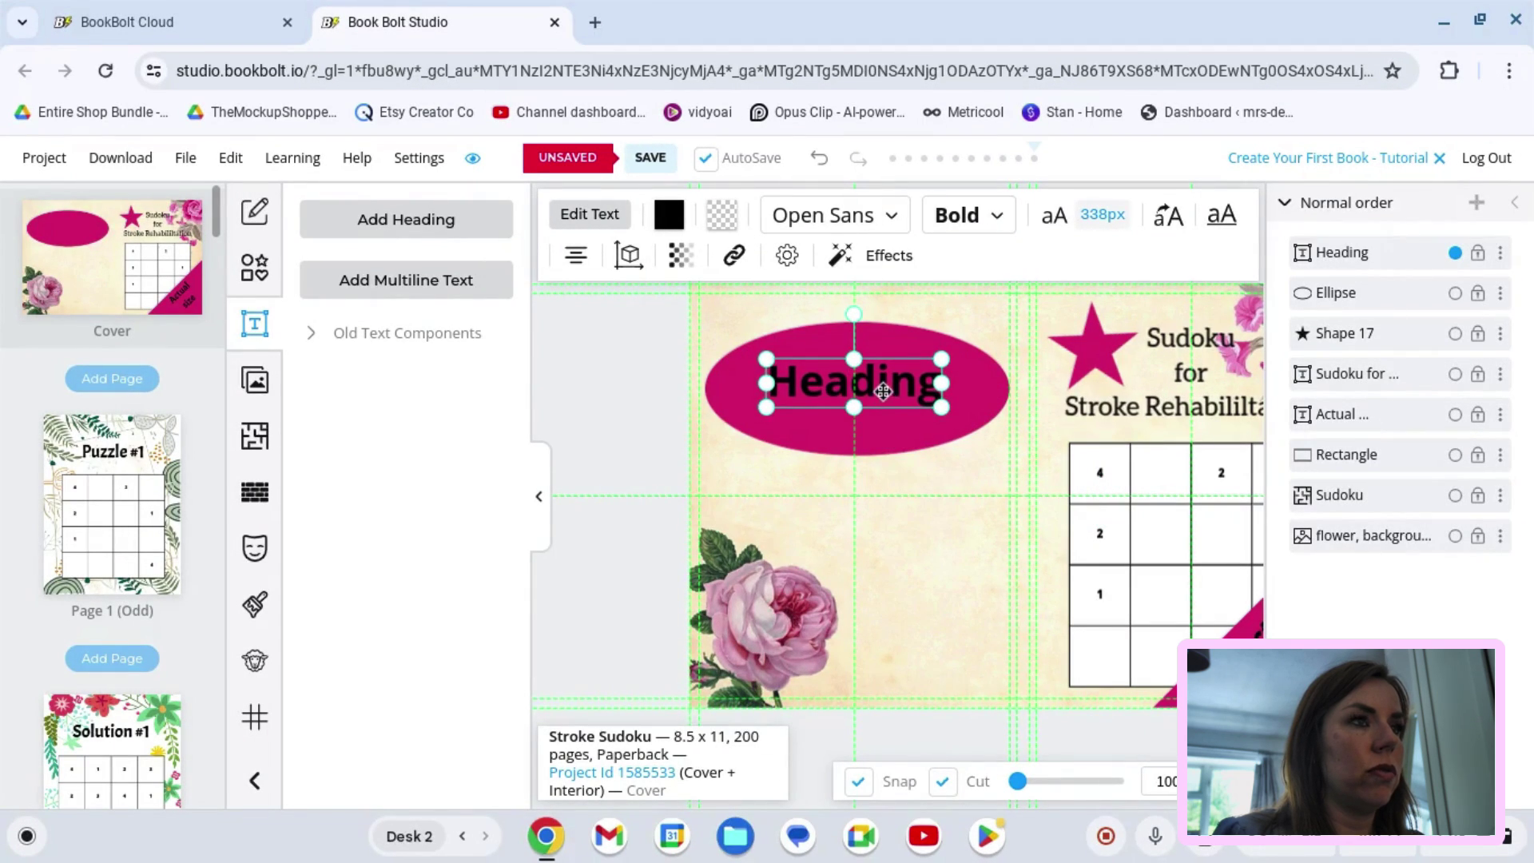
double_click(892, 396)
text(100)
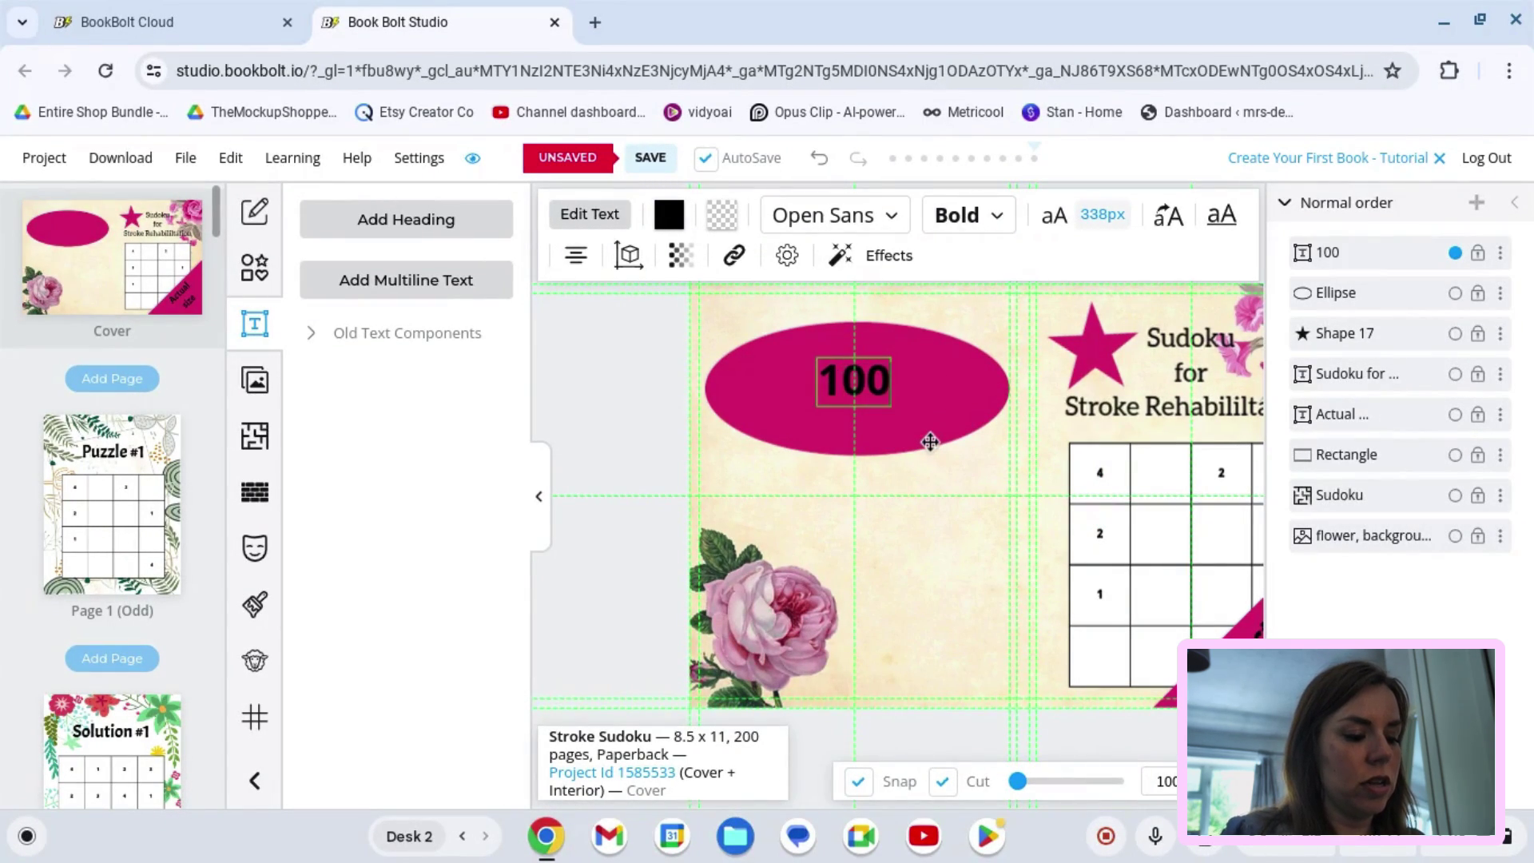
text( Easy)
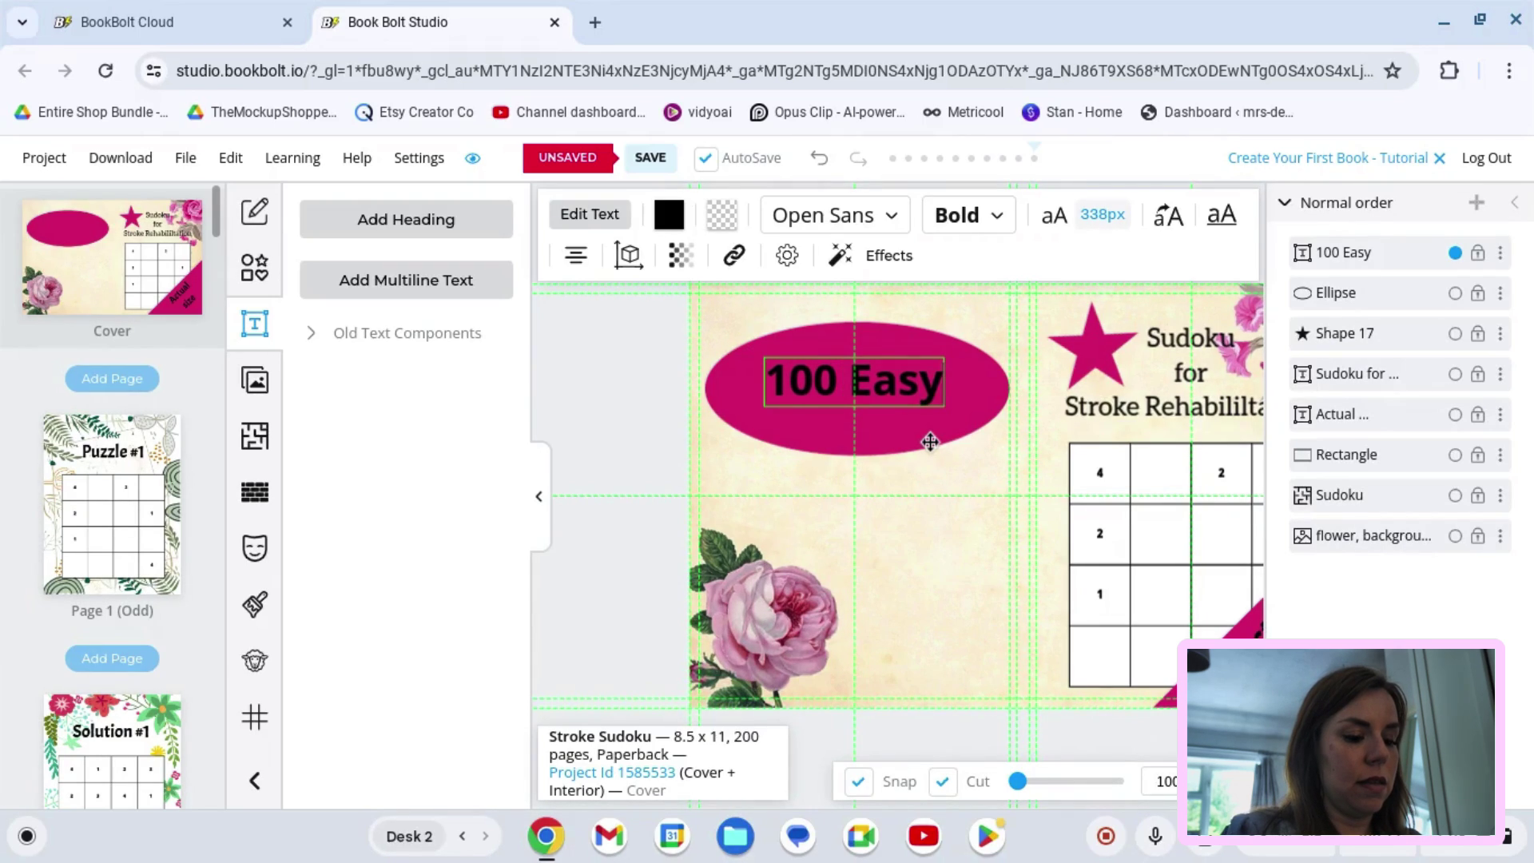
text( puzz)
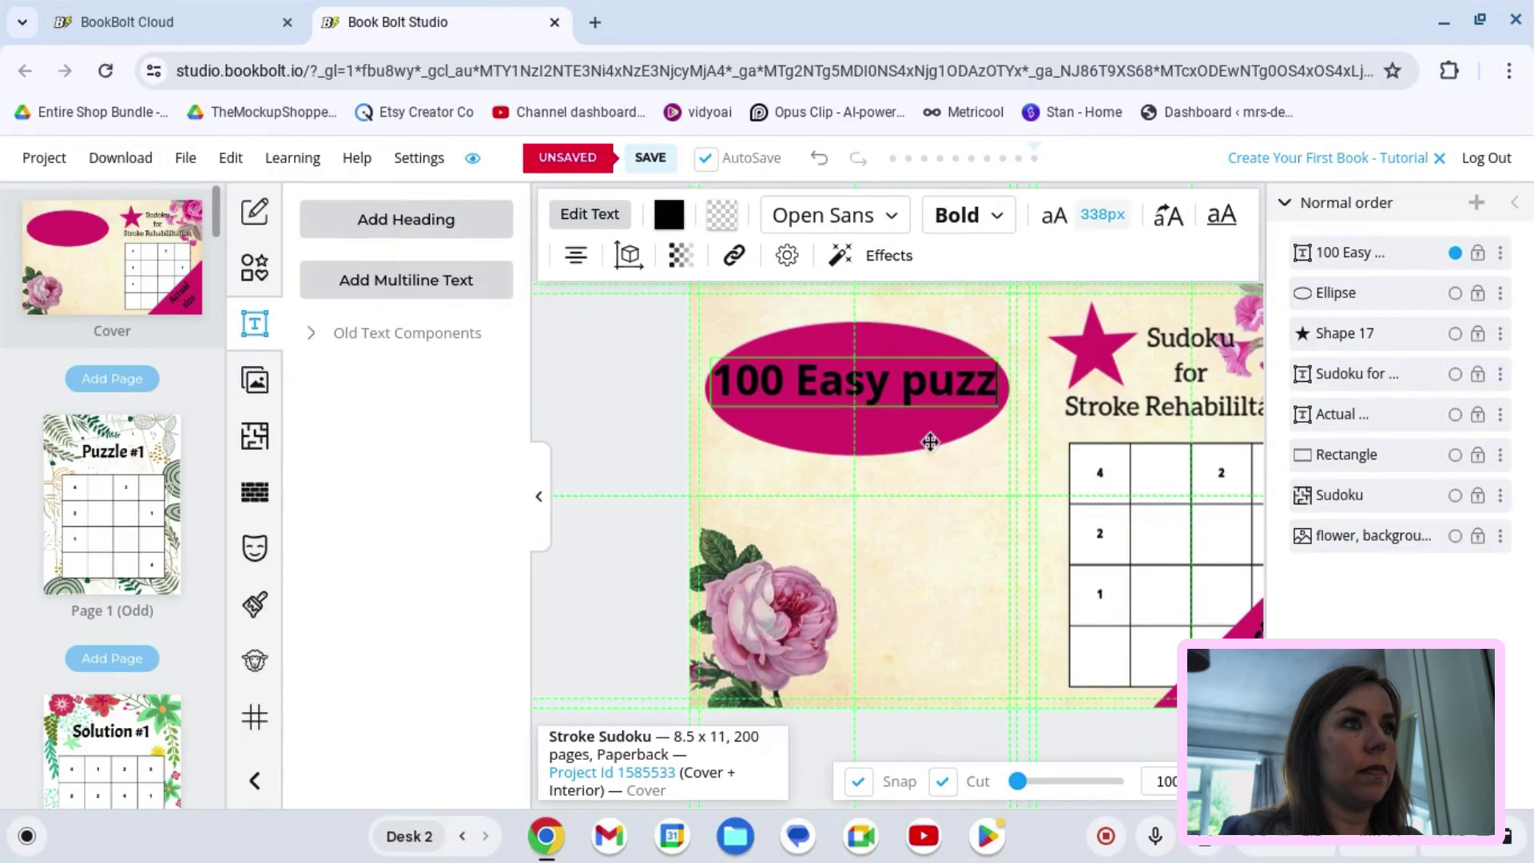
text(les)
key(BackSpace)
key(BackSpace)
key(BackSpace)
key(BackSpace)
key(BackSpace)
key(BackSpace)
key(BackSpace)
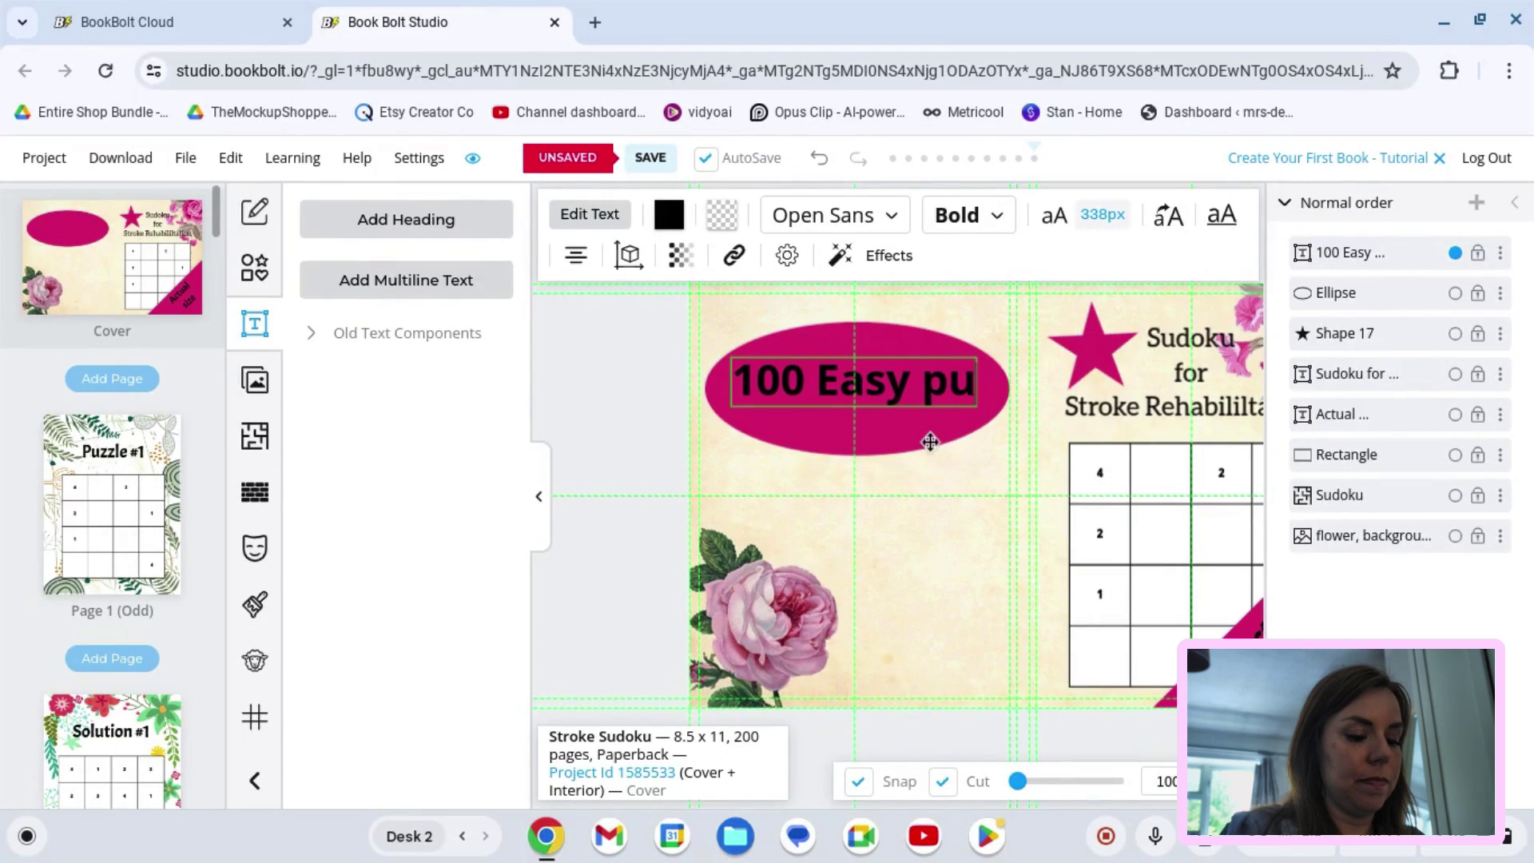
text(Puzzles)
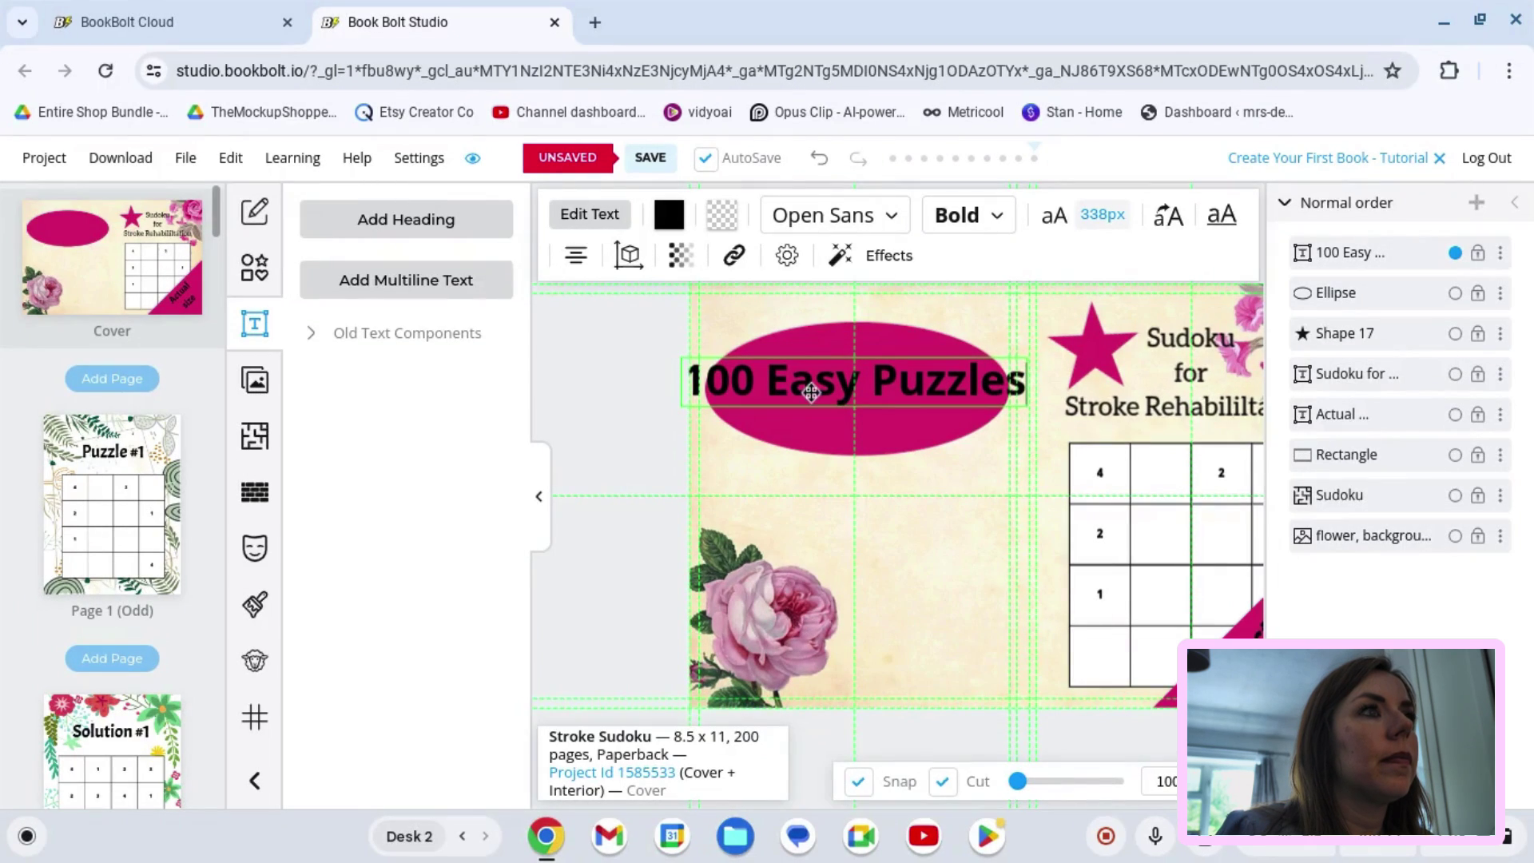
Step: Shrink the "100 Easy Puzzles" heading to fit inside the ellipse and centre it there
click(817, 408)
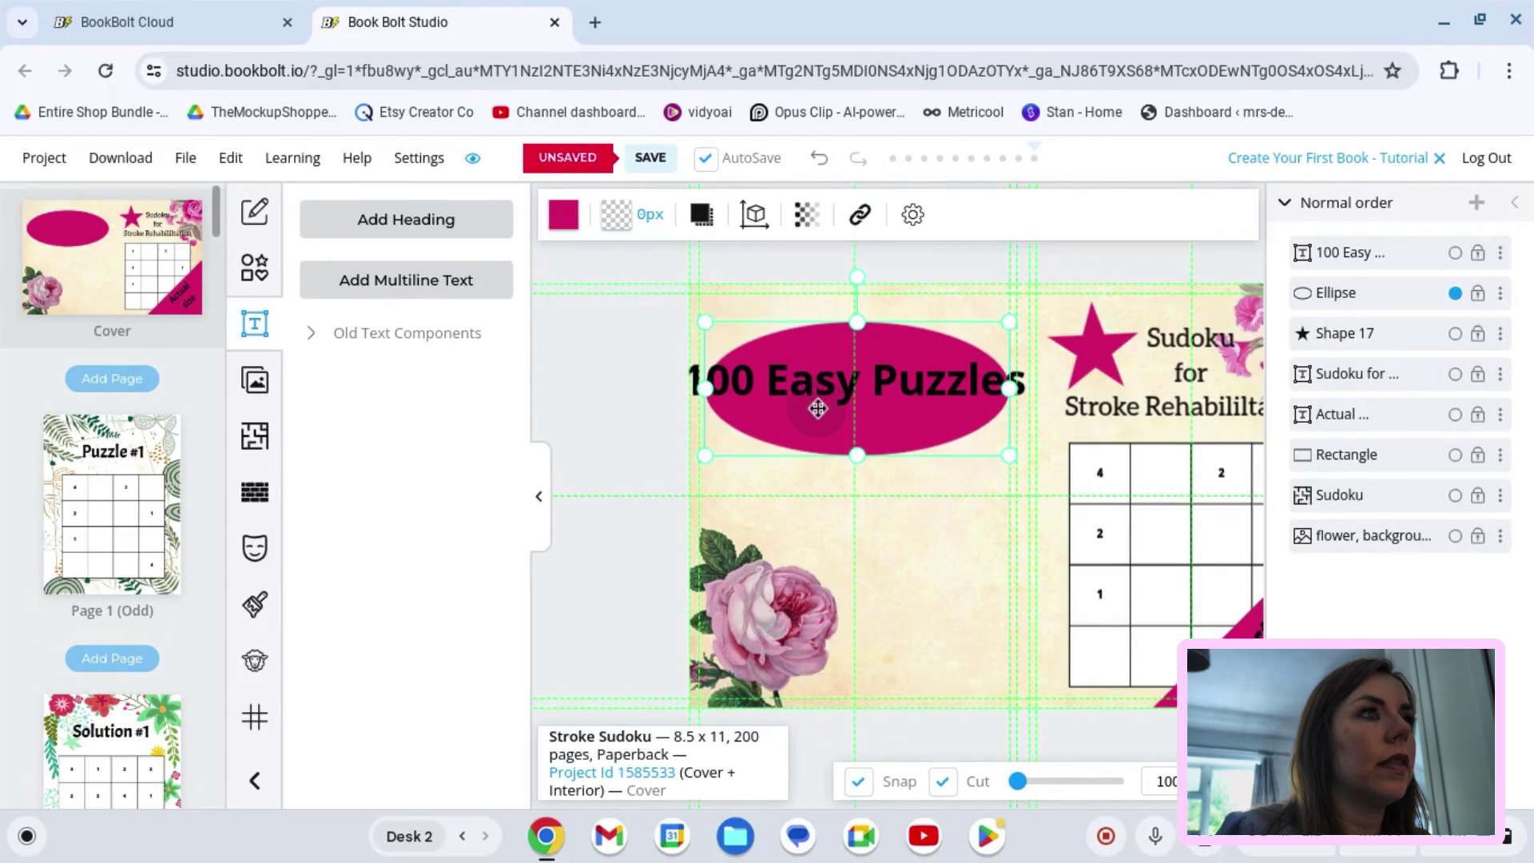
click(691, 377)
drag(684, 366, 746, 369)
drag(858, 383, 866, 394)
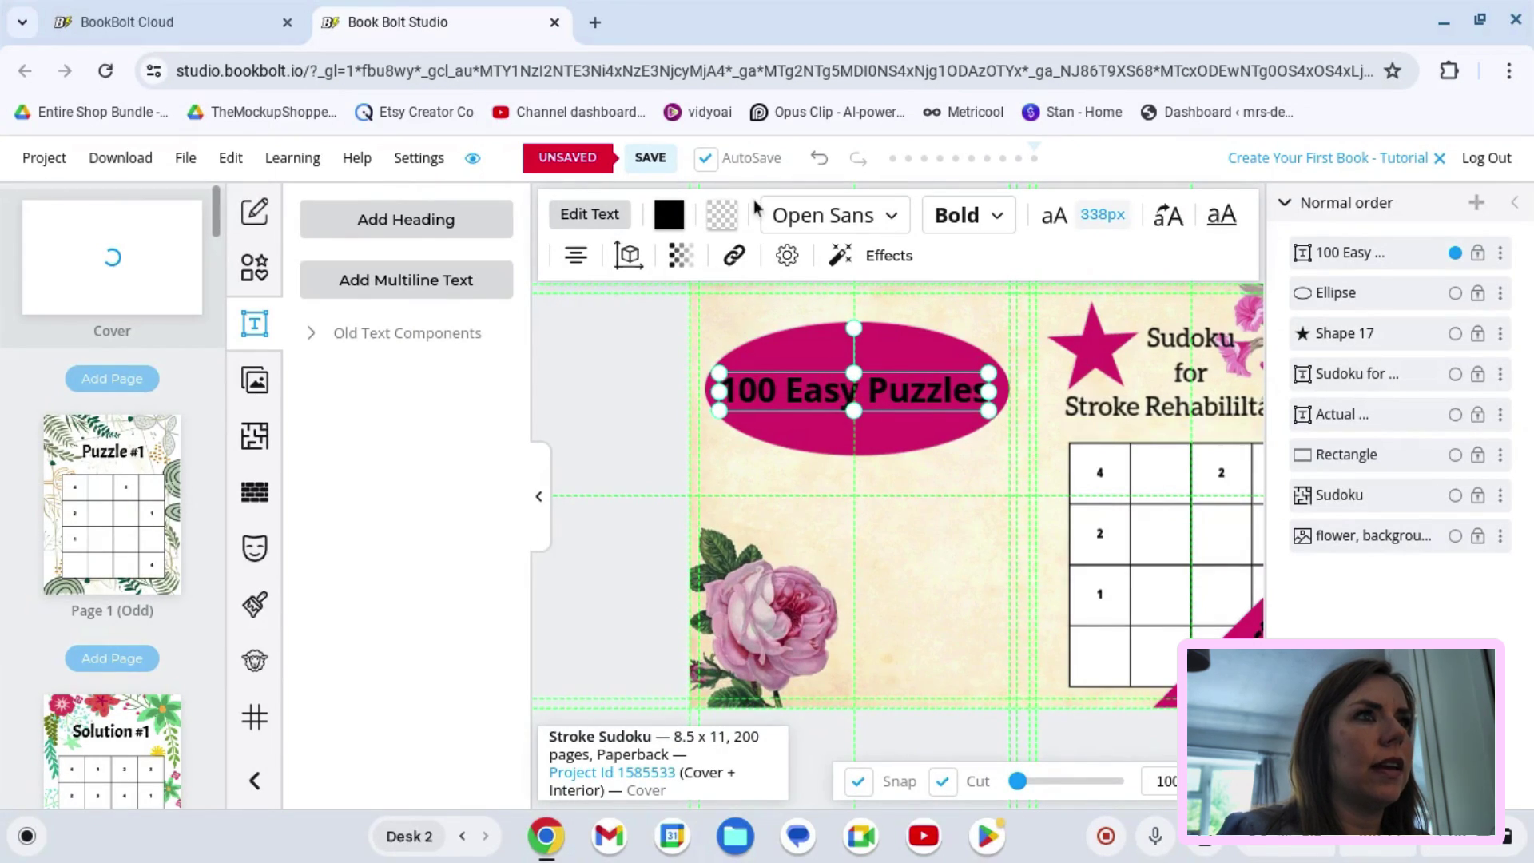
Step: Change the font of the "100 Easy Puzzles" heading to Akaya Telivigala
click(891, 215)
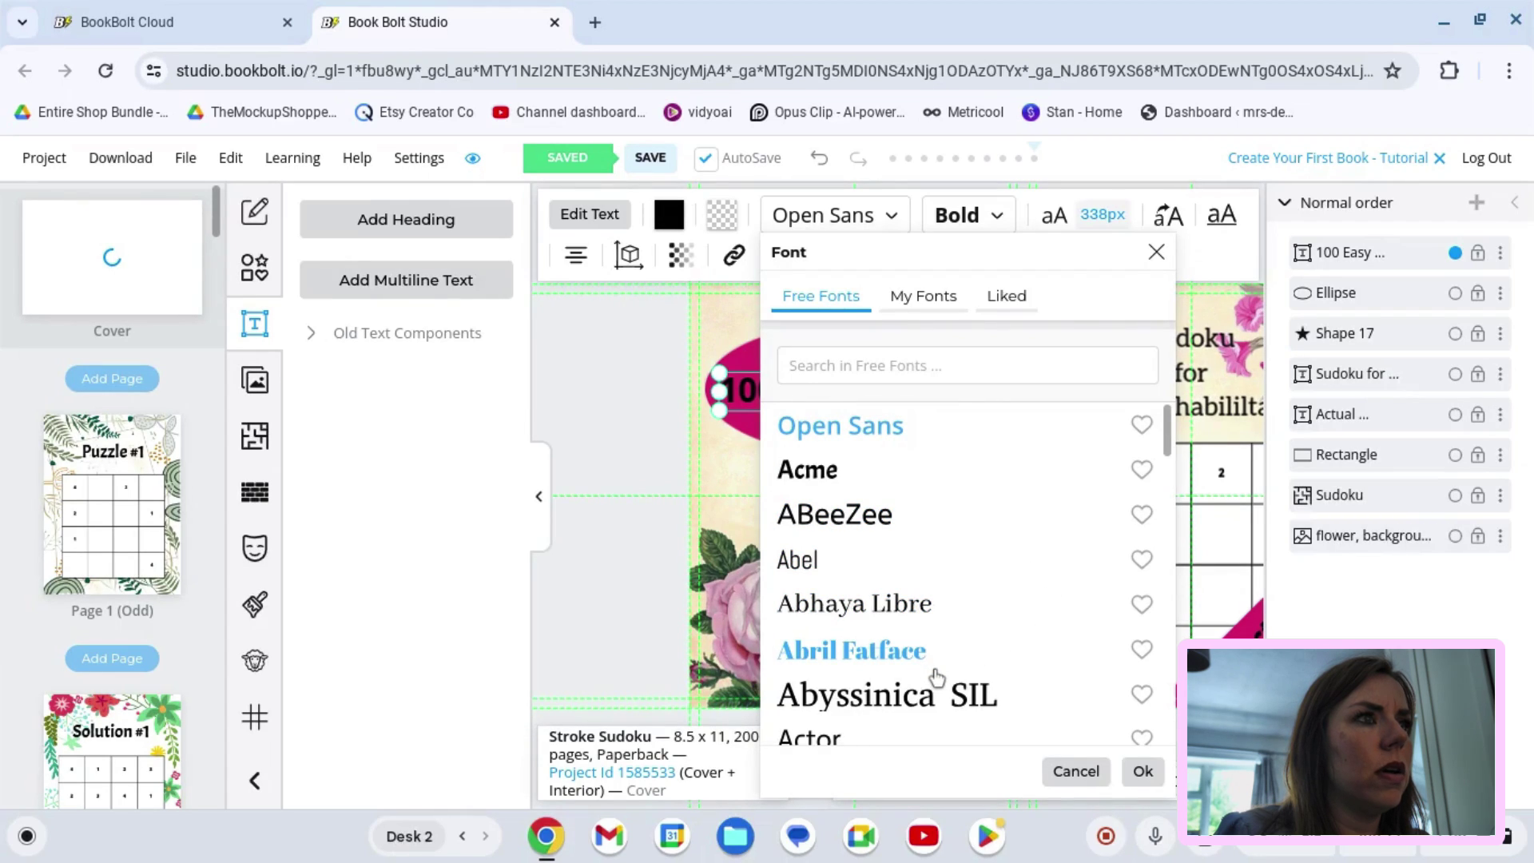
scroll(937, 677, down, 2)
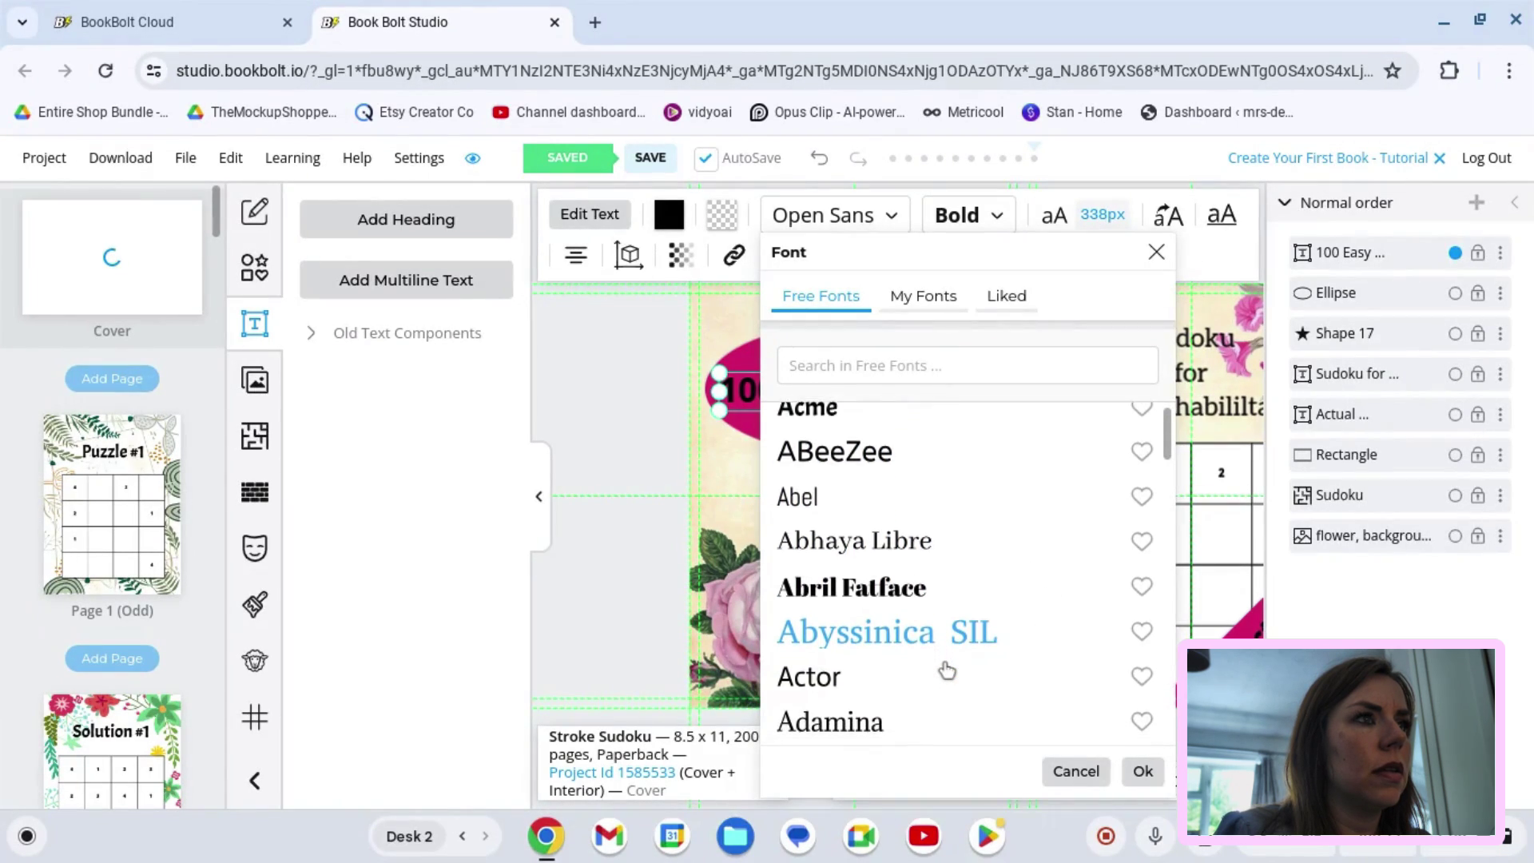
scroll(946, 669, down, 2)
scroll(914, 660, down, 2)
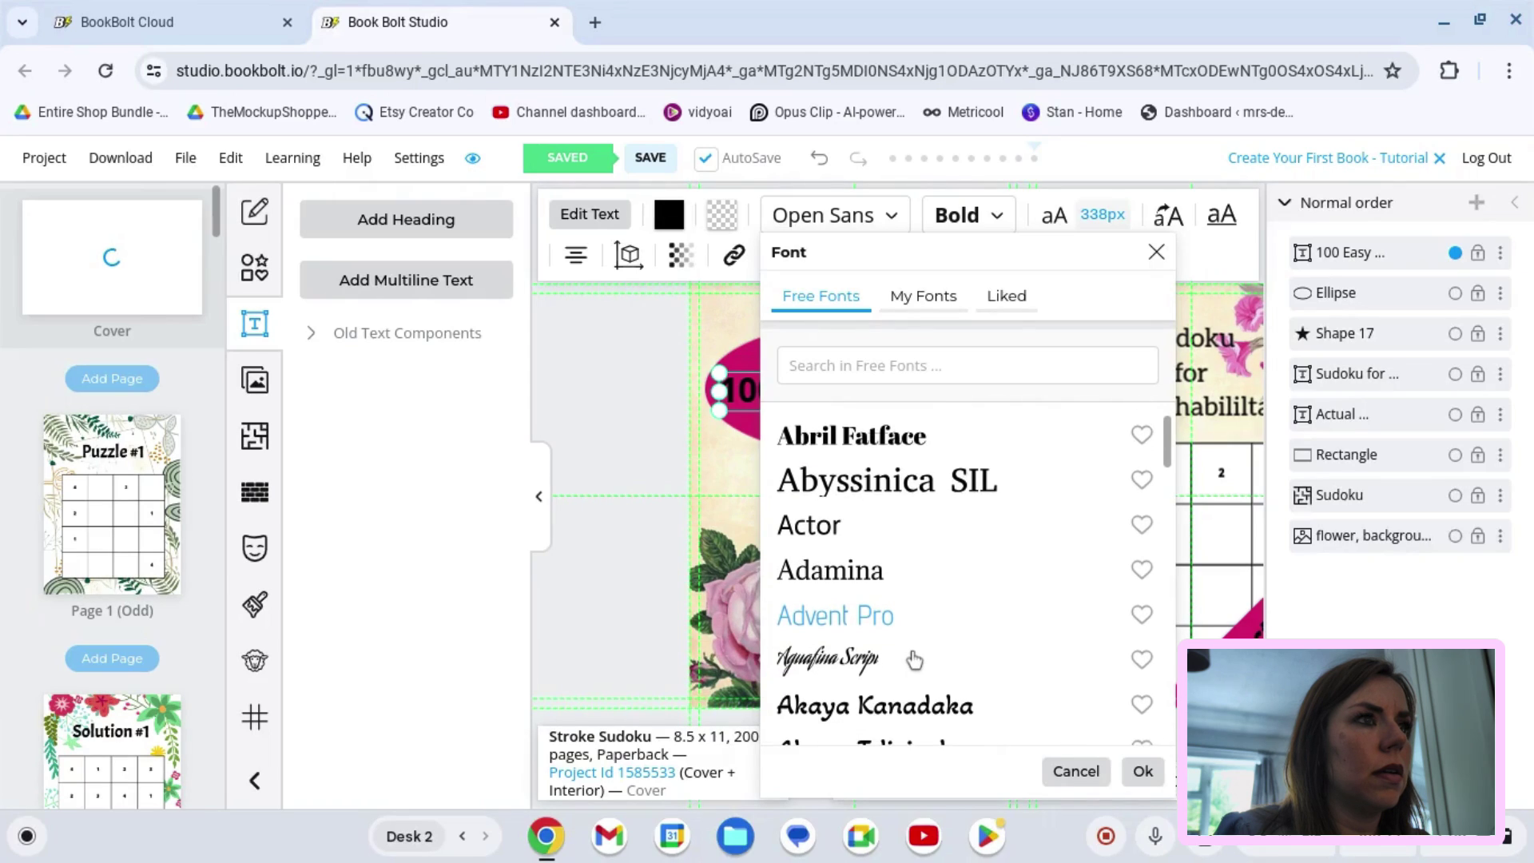
scroll(914, 660, down, 2)
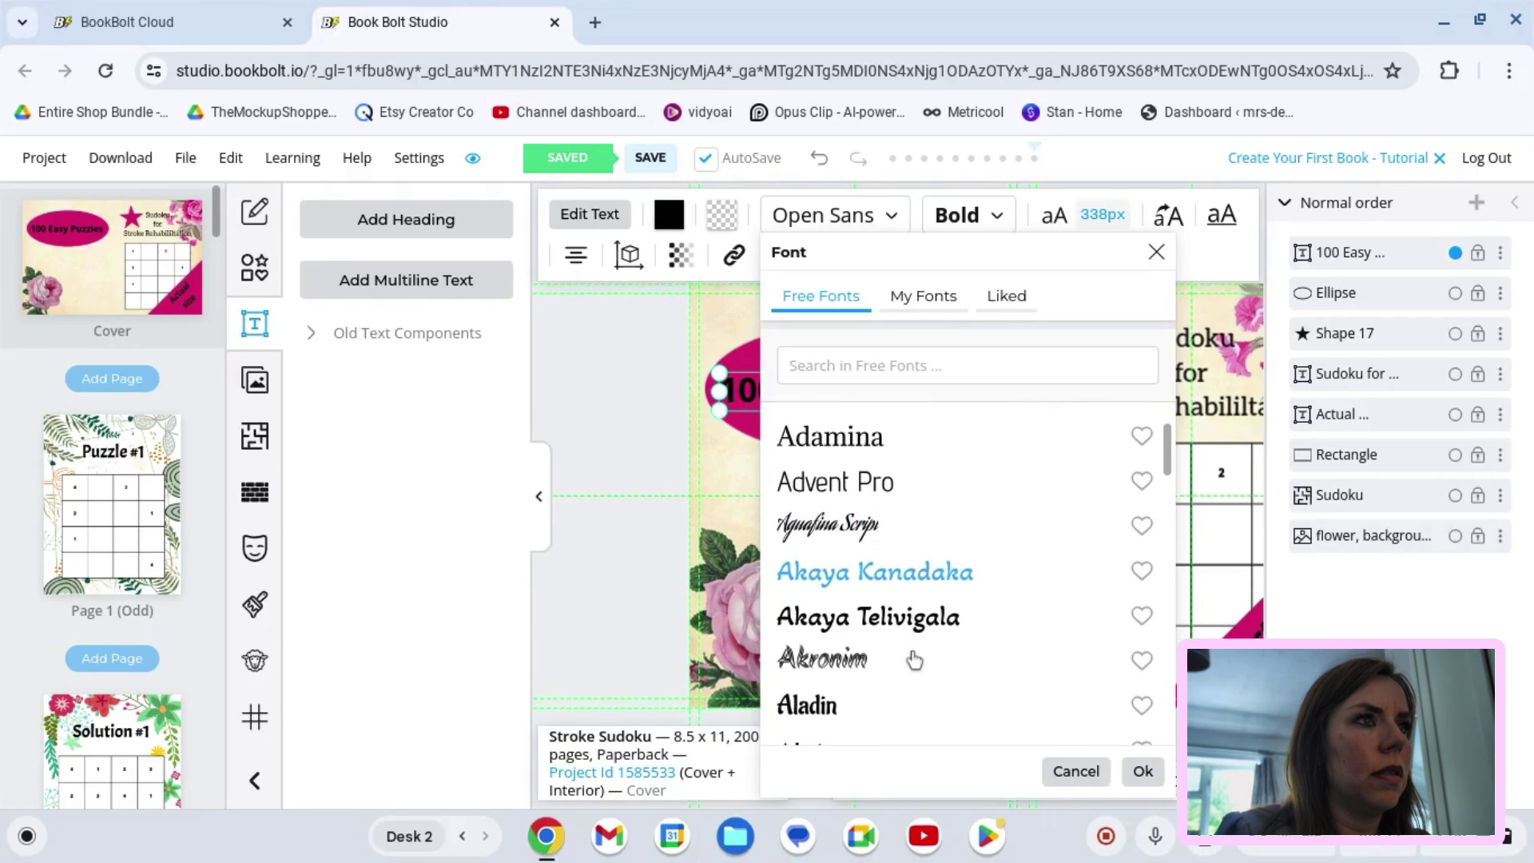
click(932, 614)
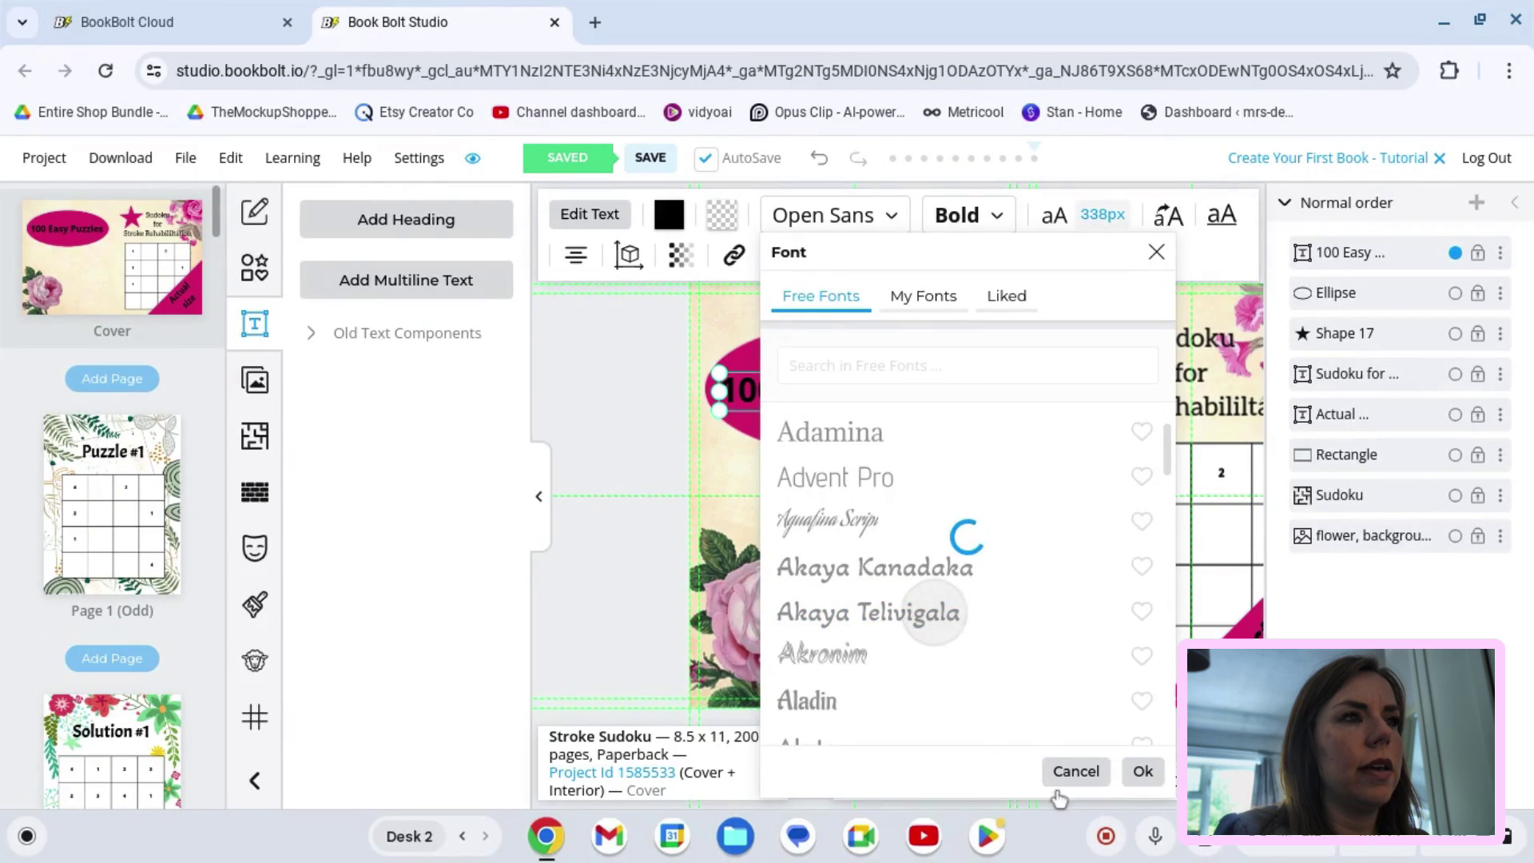
click(1144, 771)
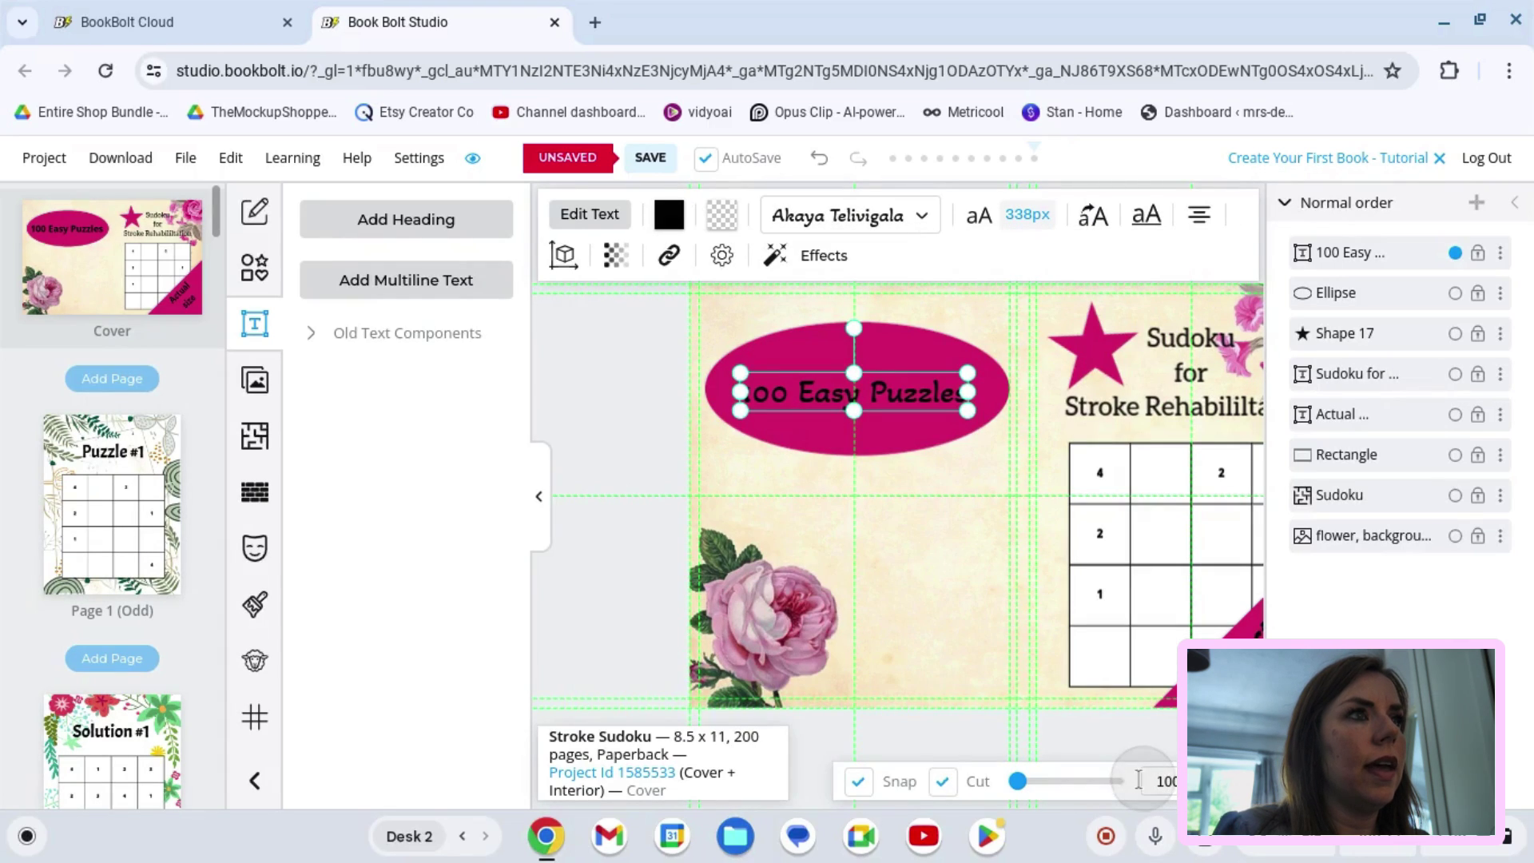
click(955, 473)
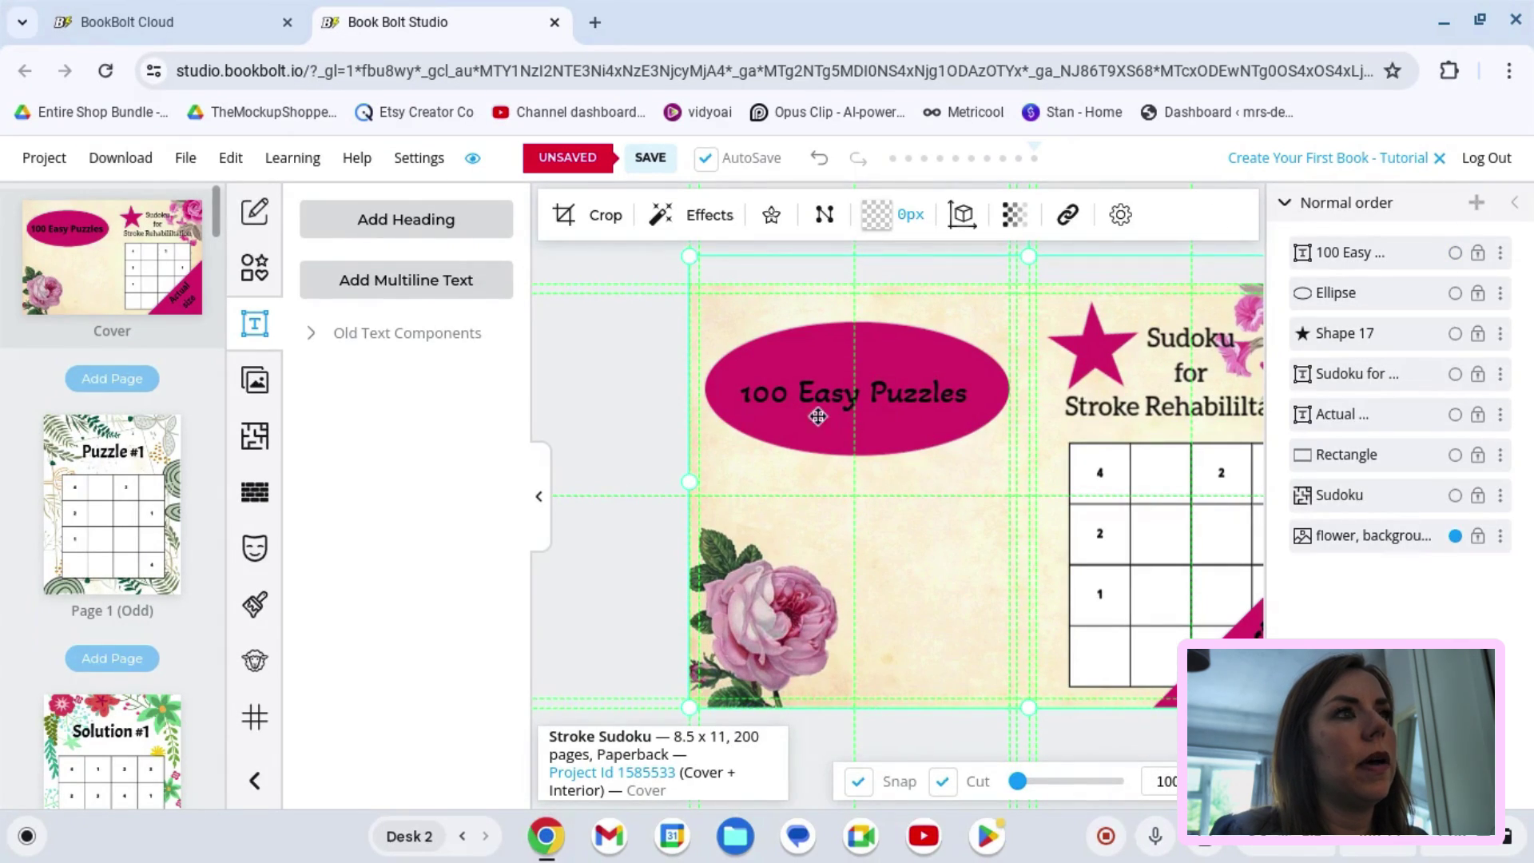
Step: Add a multiline text box below the pink ellipse on the back cover and select its placeholder text
click(404, 282)
drag(978, 472, 810, 494)
double_click(928, 559)
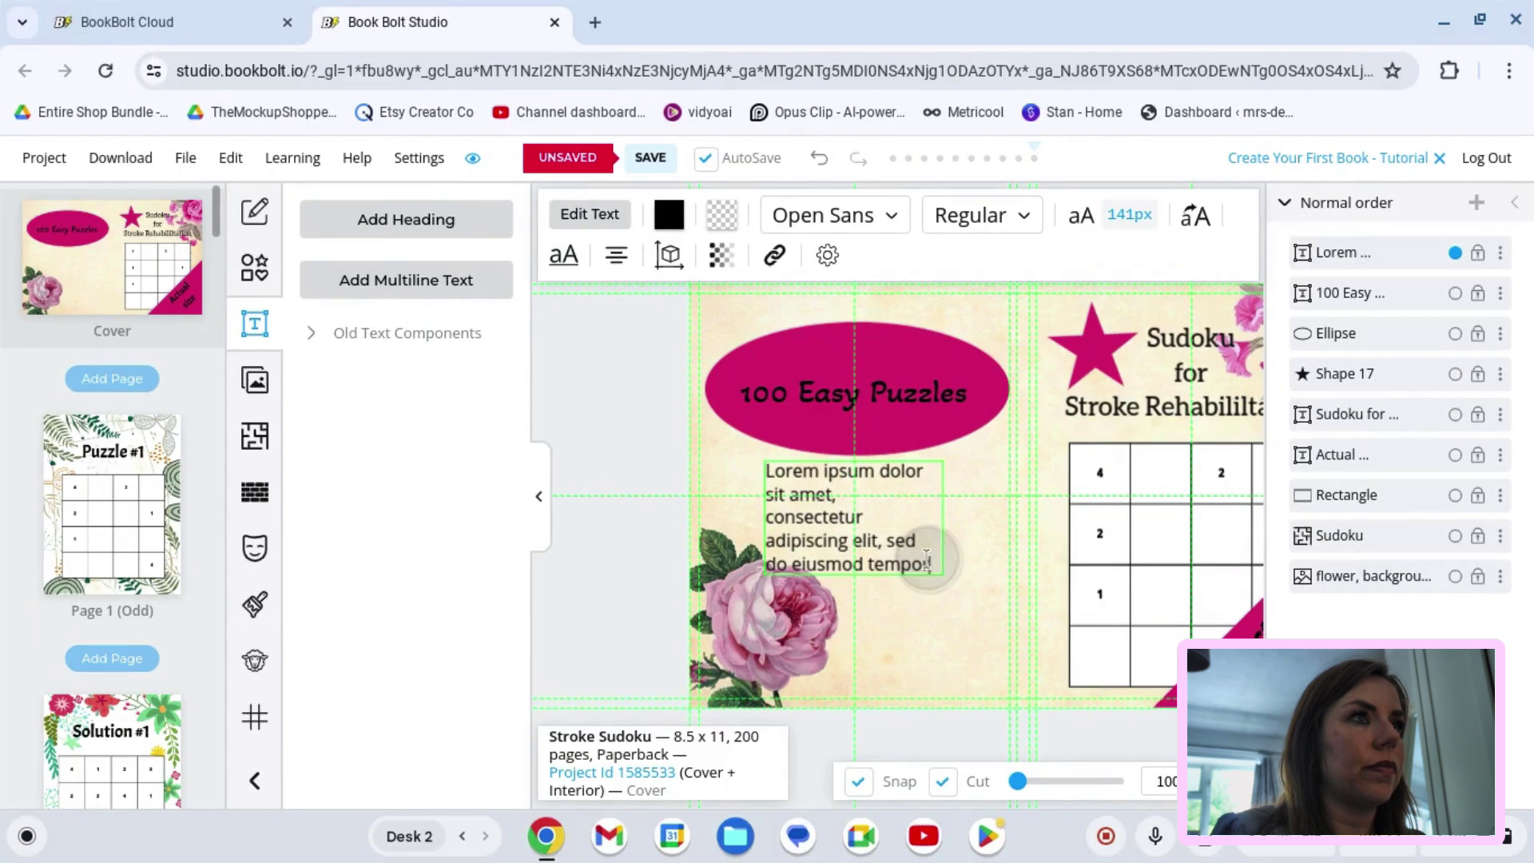
drag(929, 564, 777, 472)
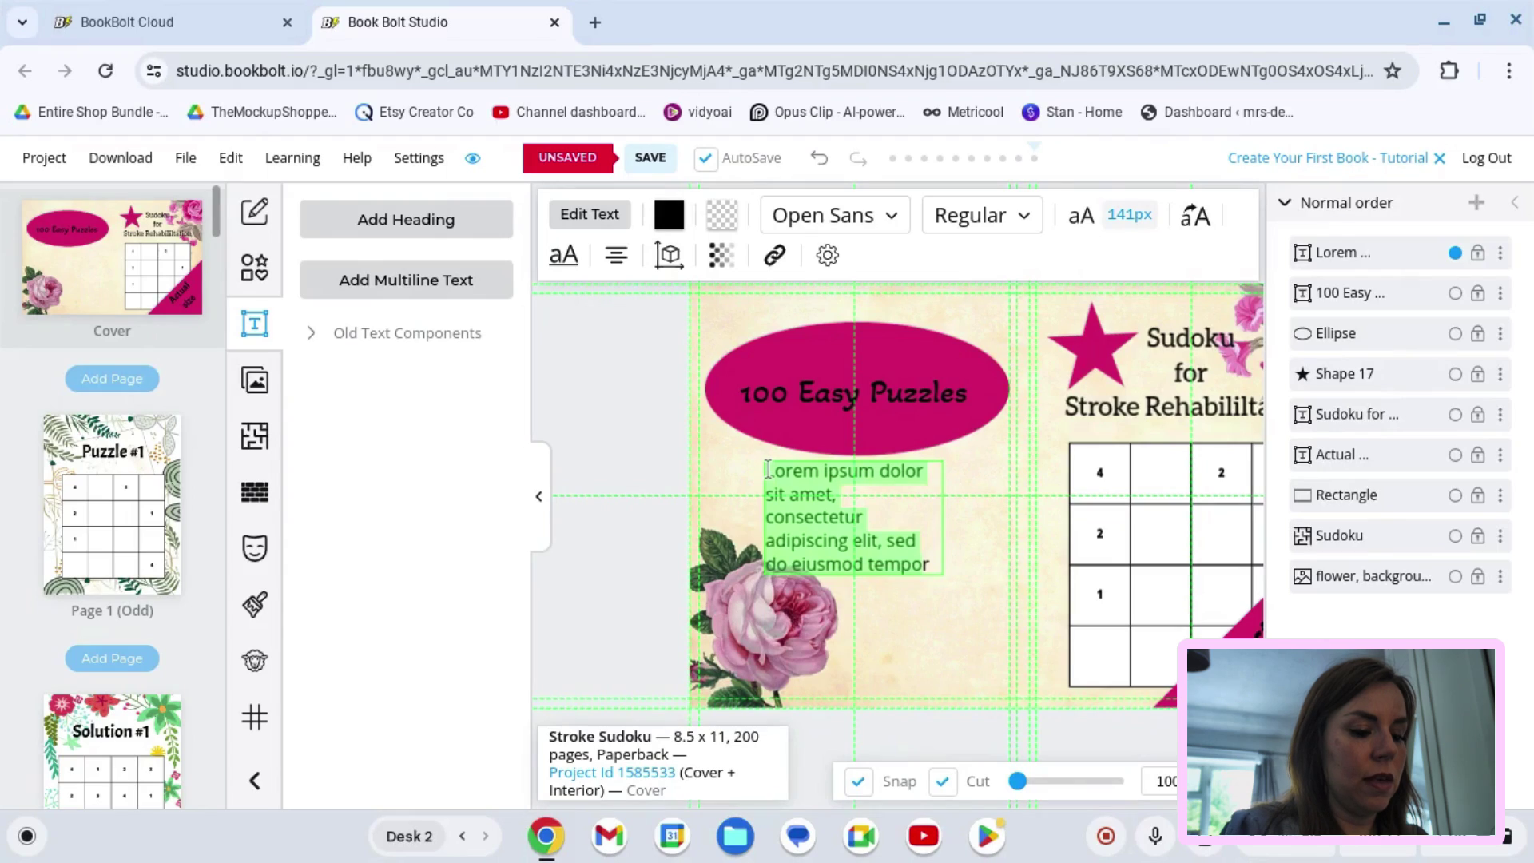
Step: Replace the placeholder with "These large print easy Sudoku puzzles are a great way to help the brain, and also hand dexterity."
text(Thesr)
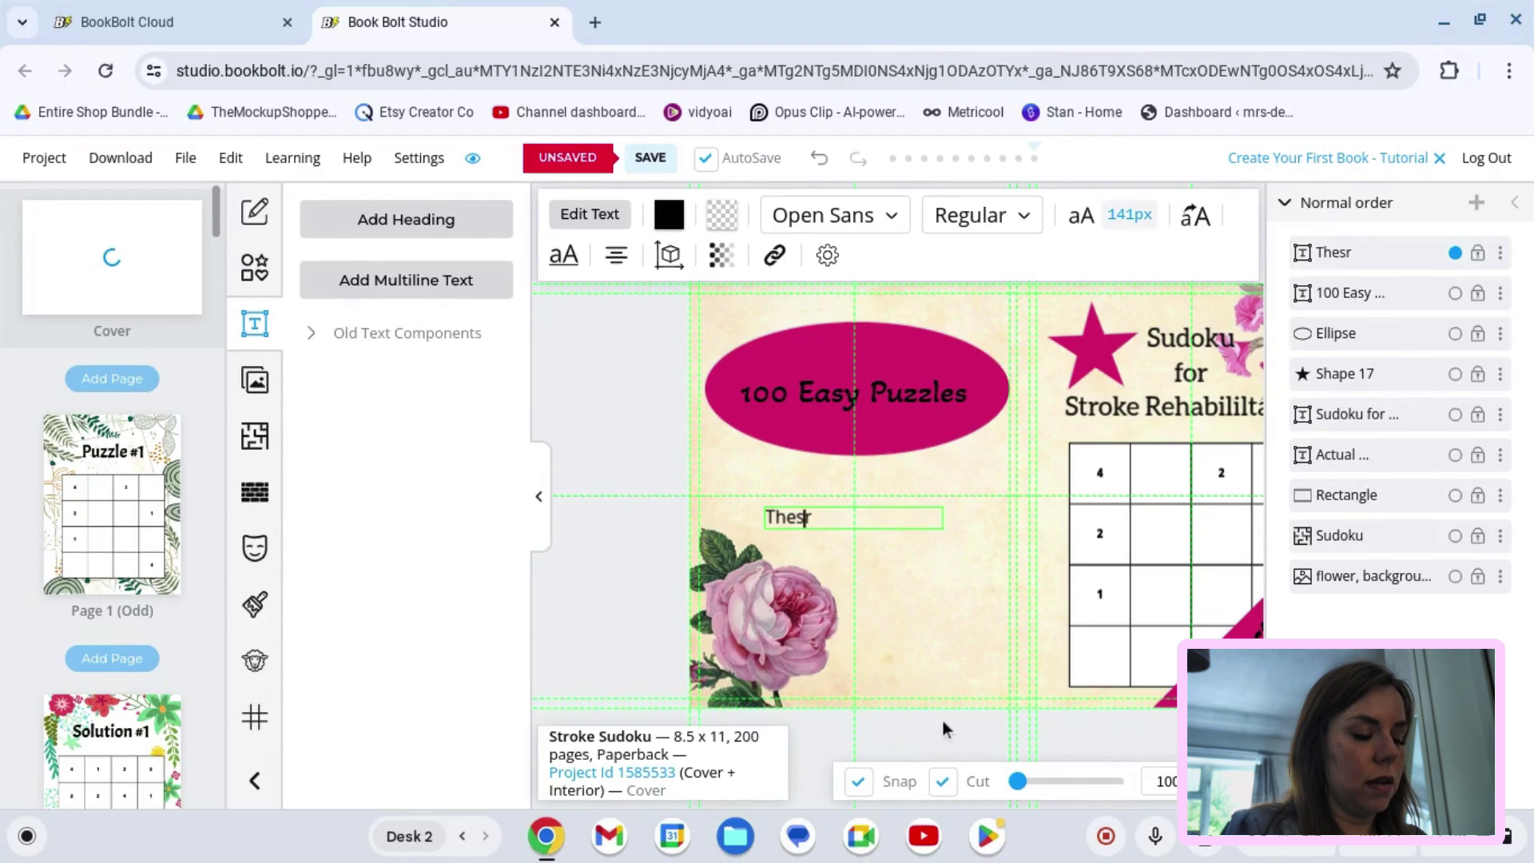
key(BackSpace)
text(e l)
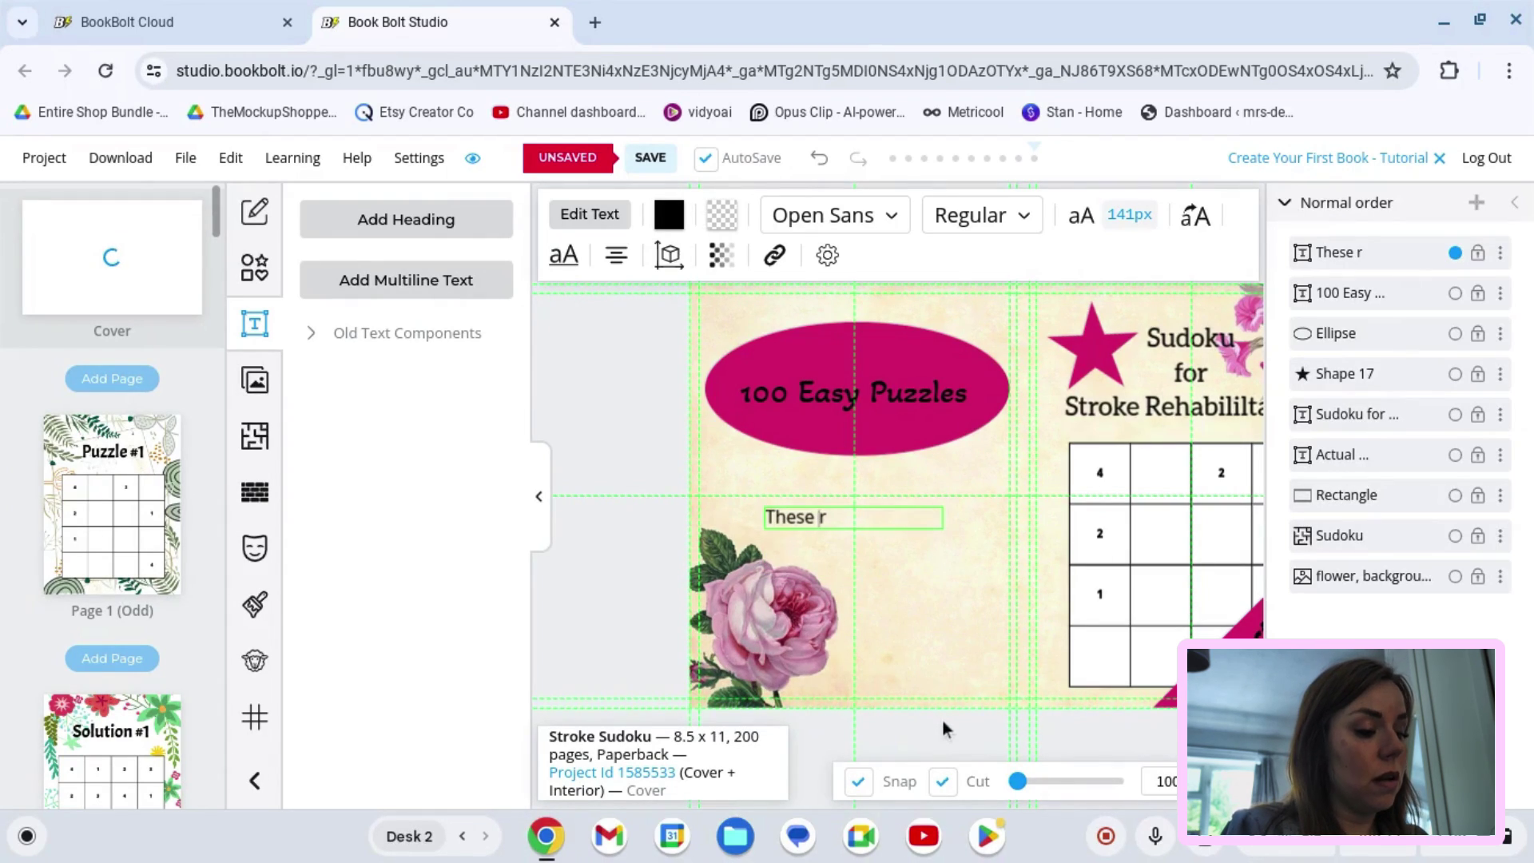
text(arge pr)
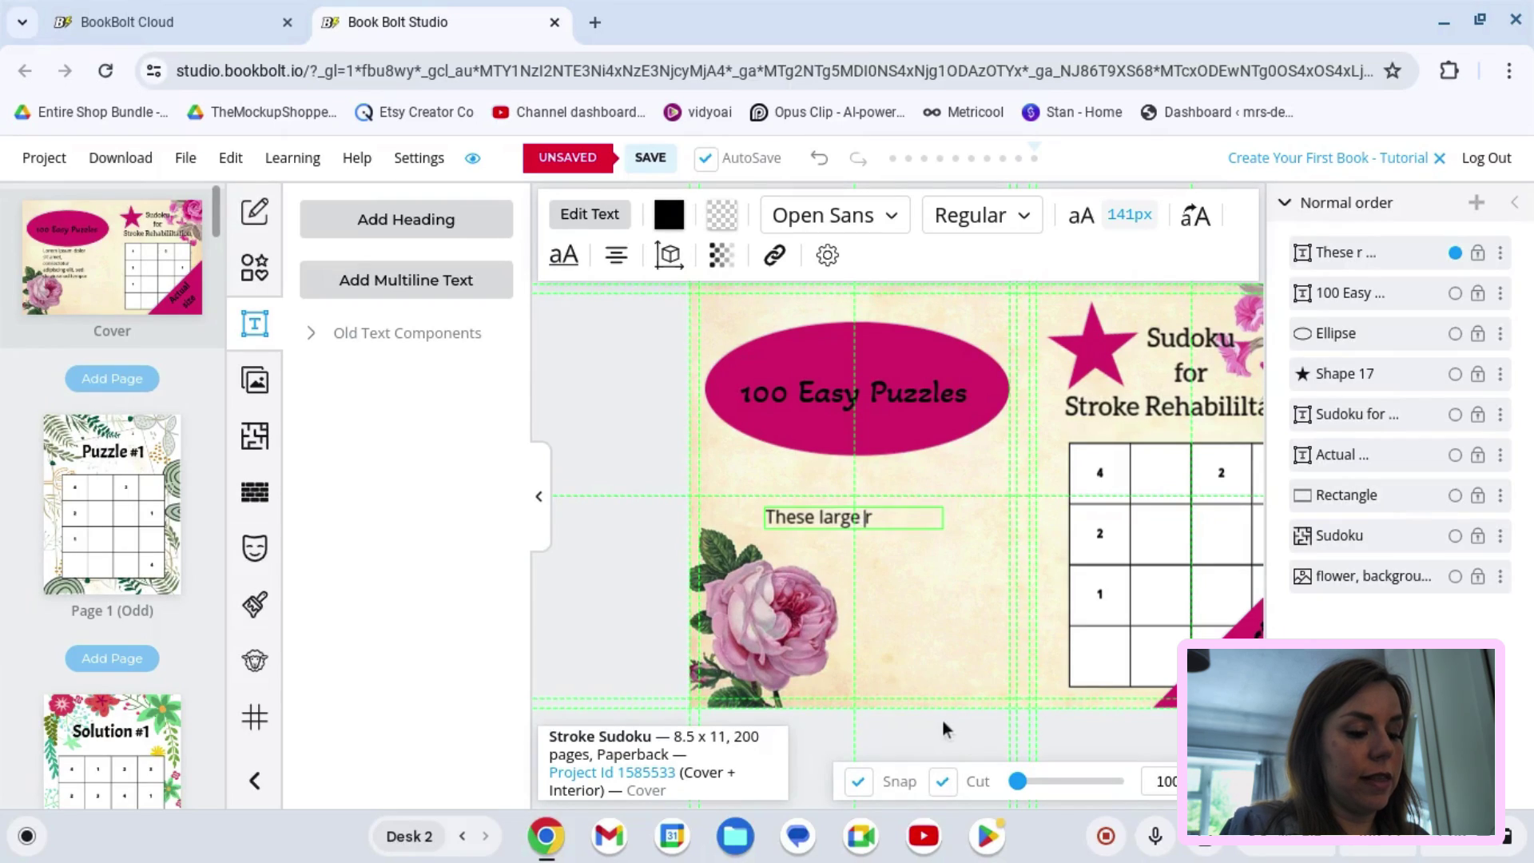
text(int eas)
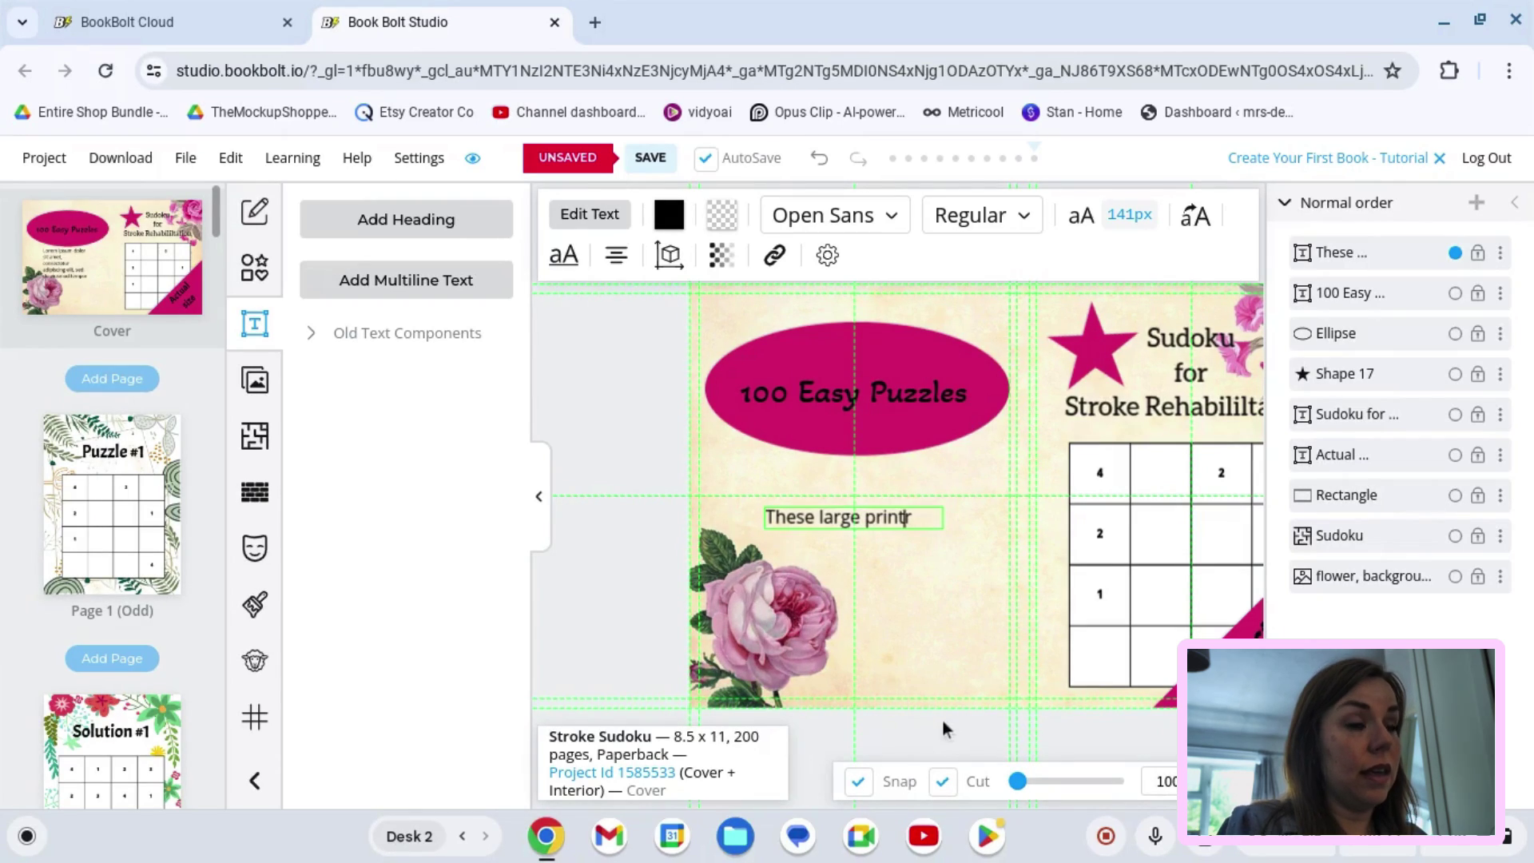
text(y )
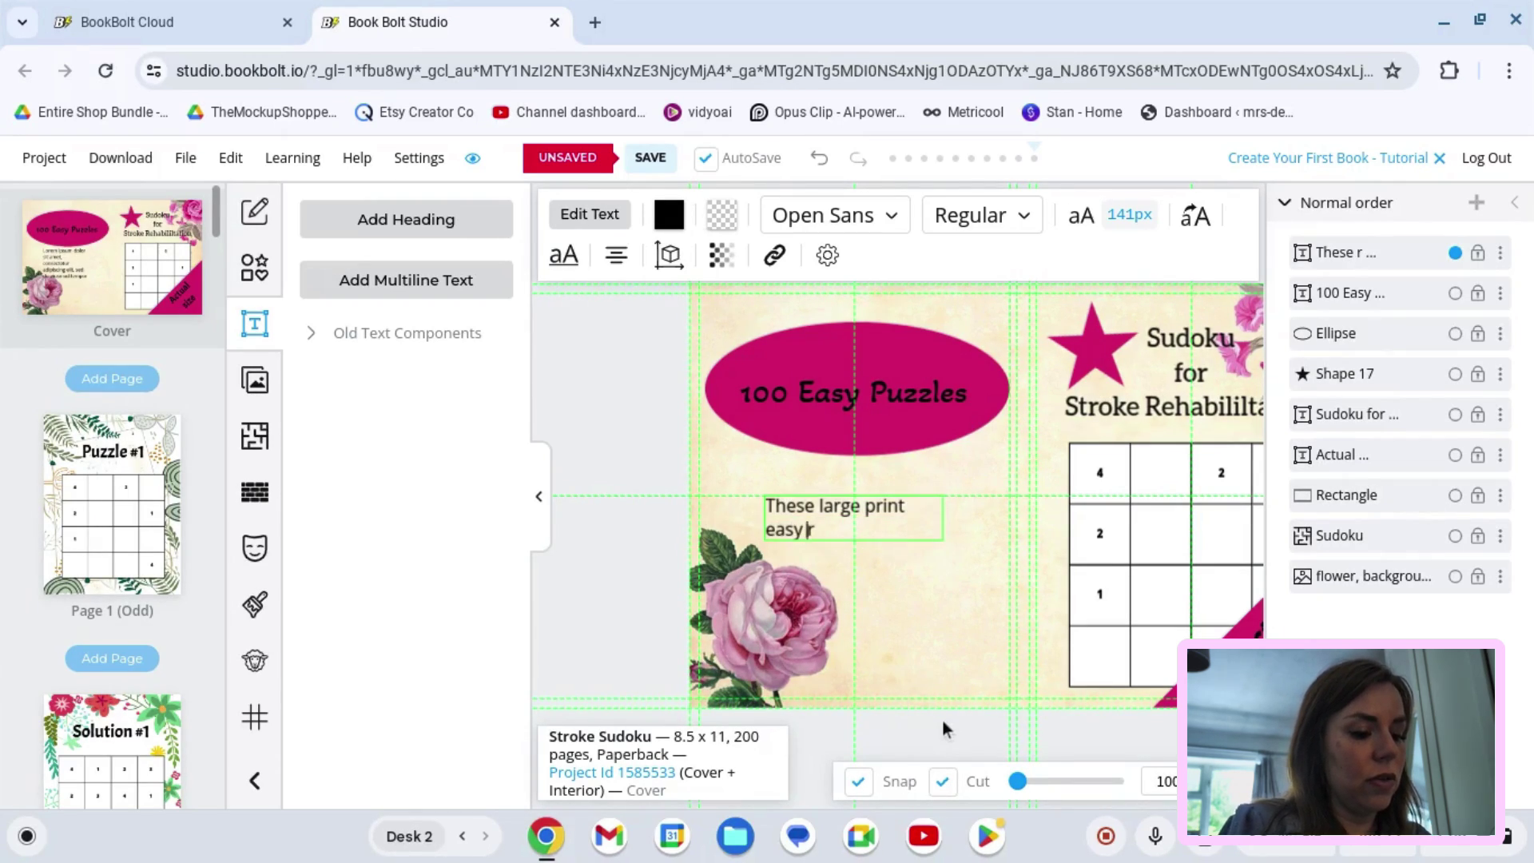
text(Soduko)
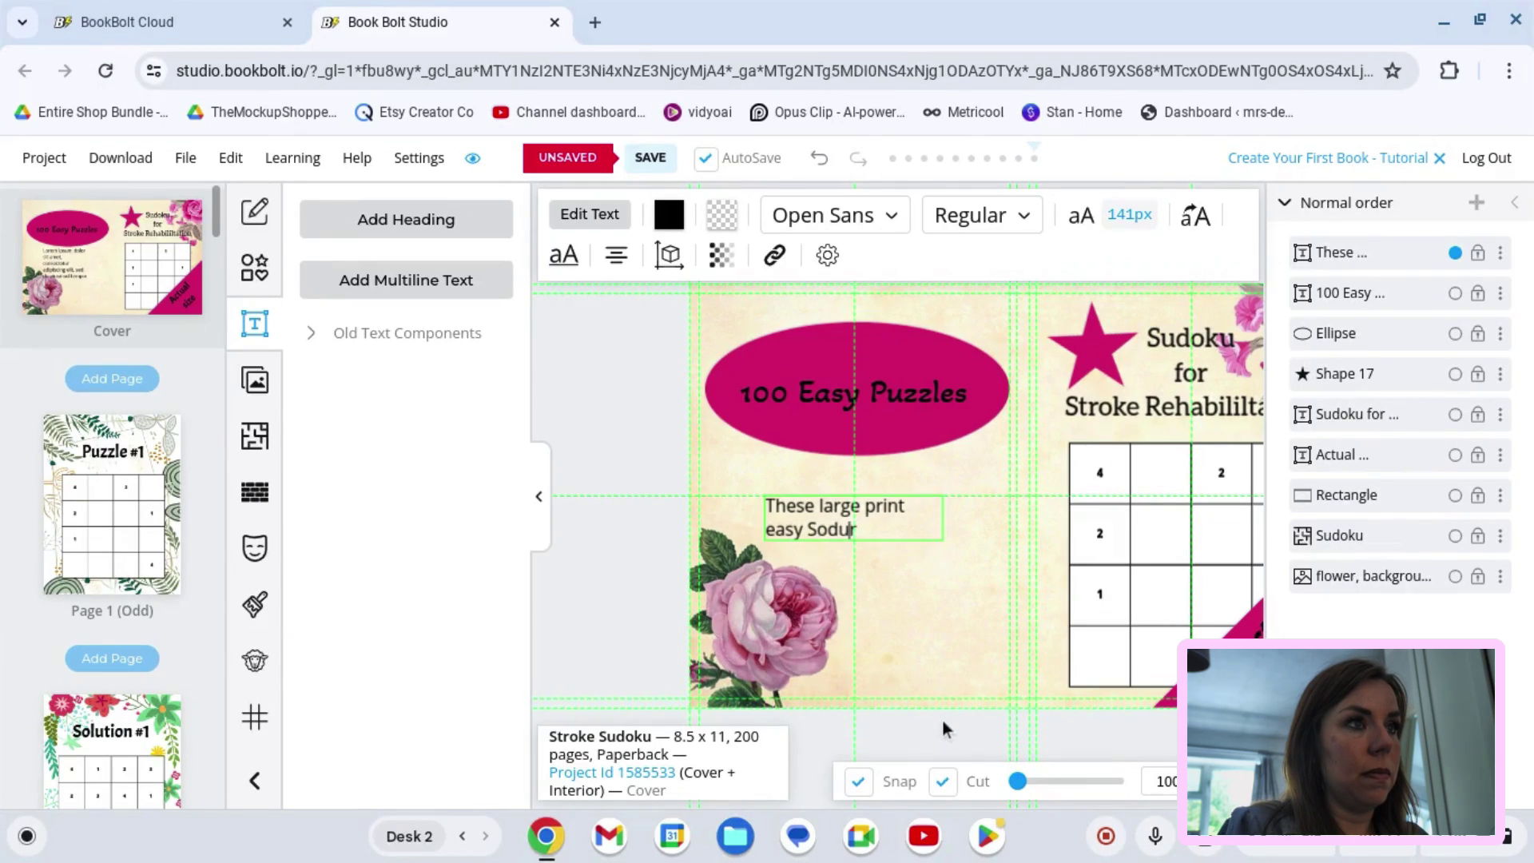
key(BackSpace)
key(BackSpace)
key(BackSpace)
key(BackSpace)
key(BackSpace)
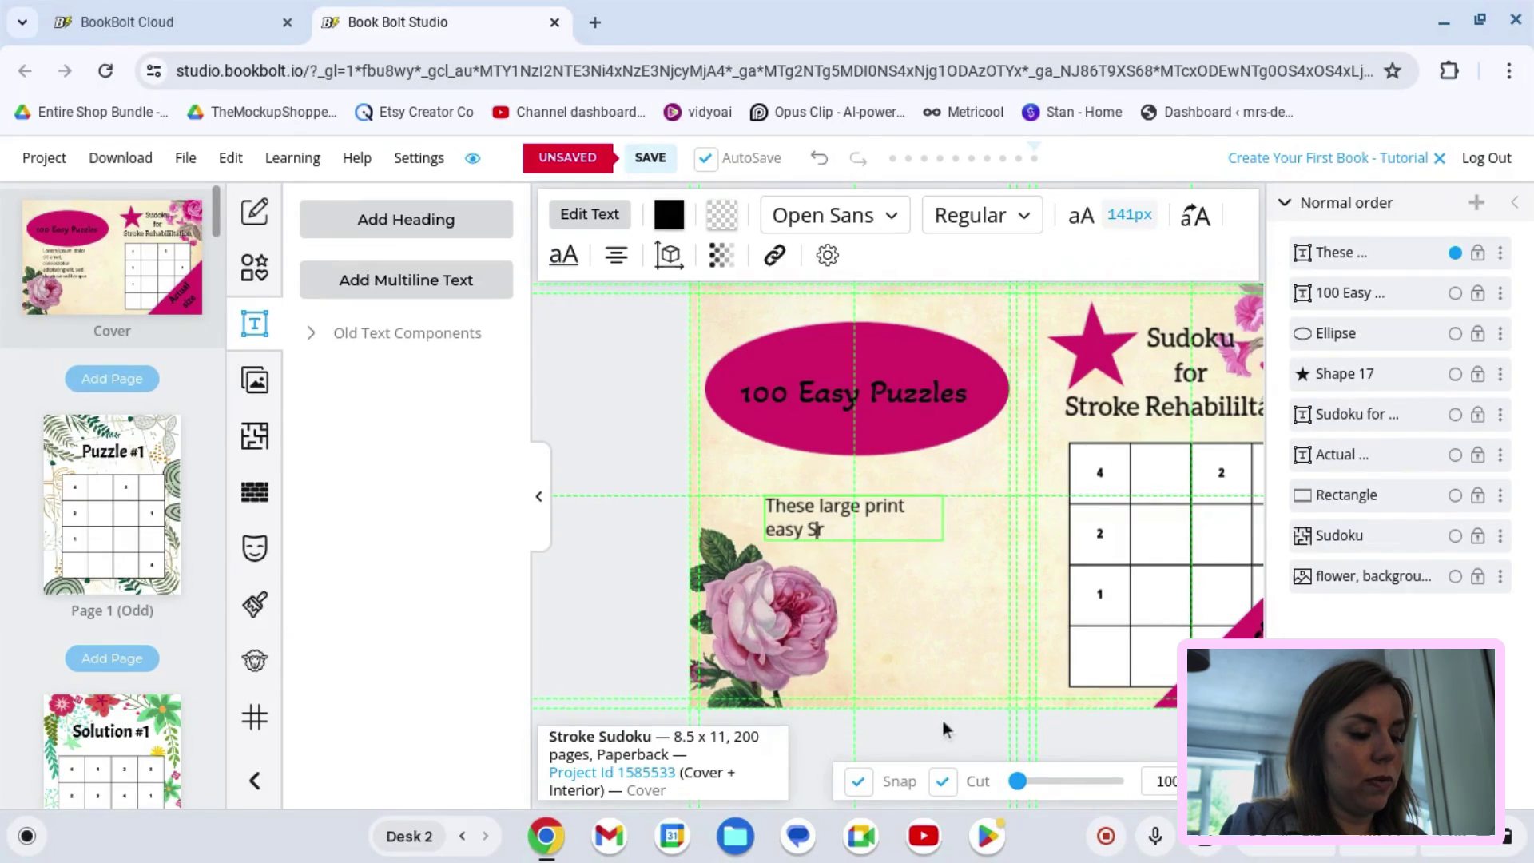
text(udok)
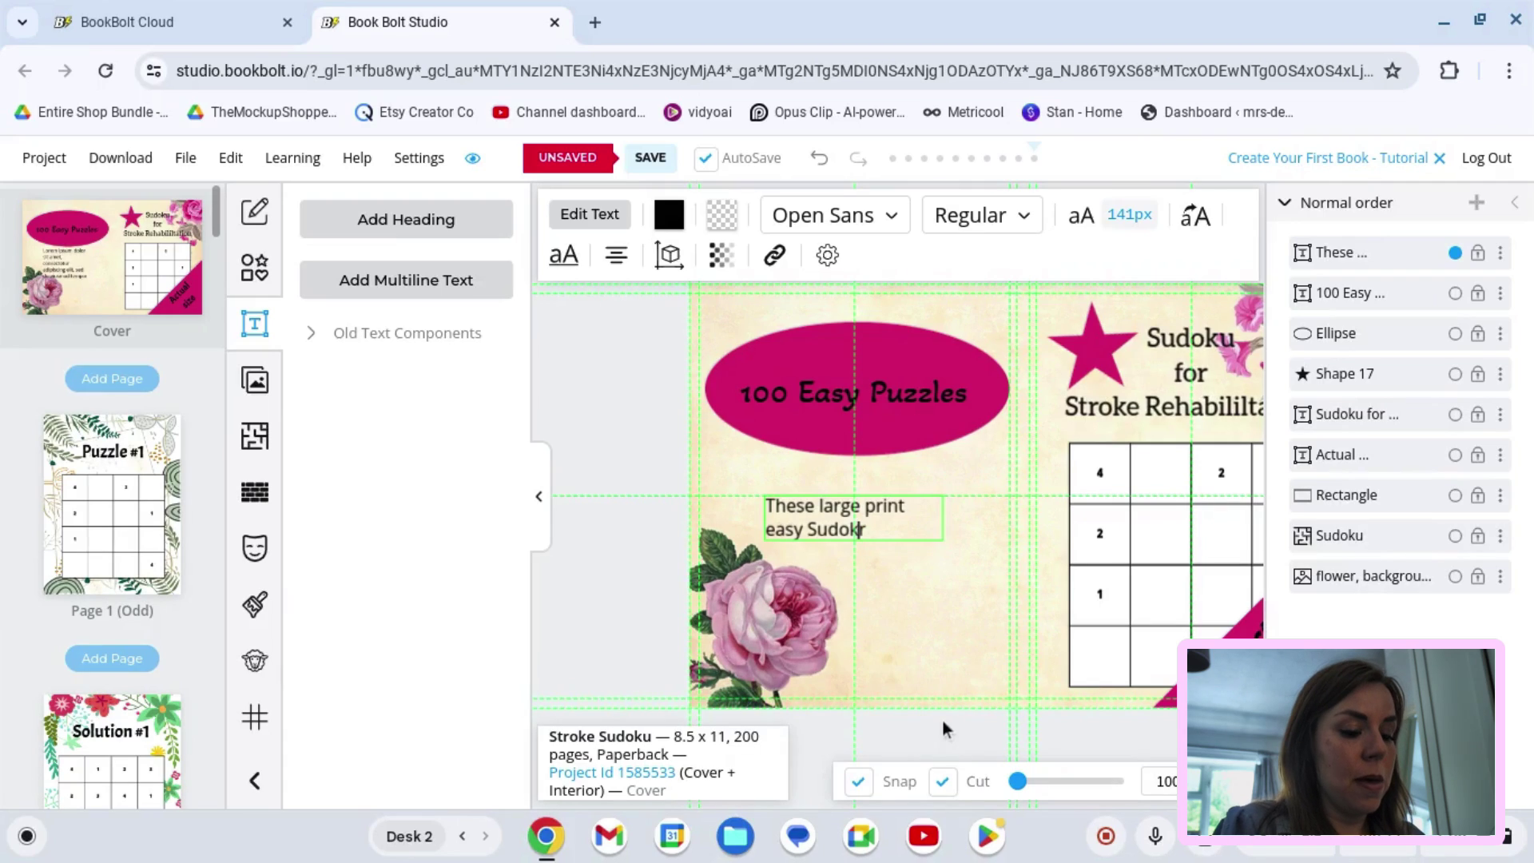
text(u puzzles)
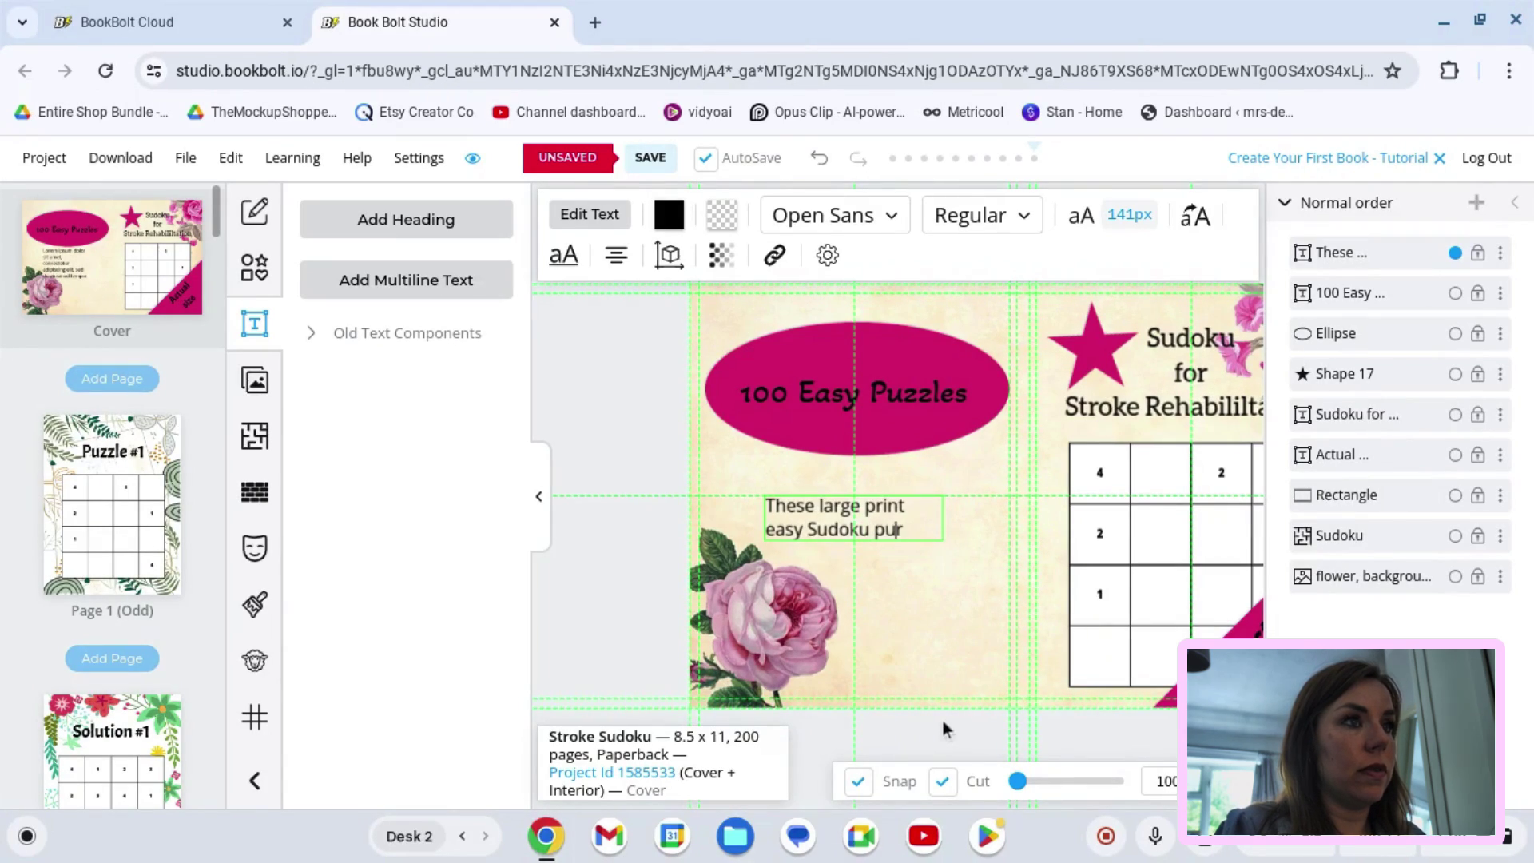
text( a)
key(BackSpace)
text(a)
key(Right)
text(e a )
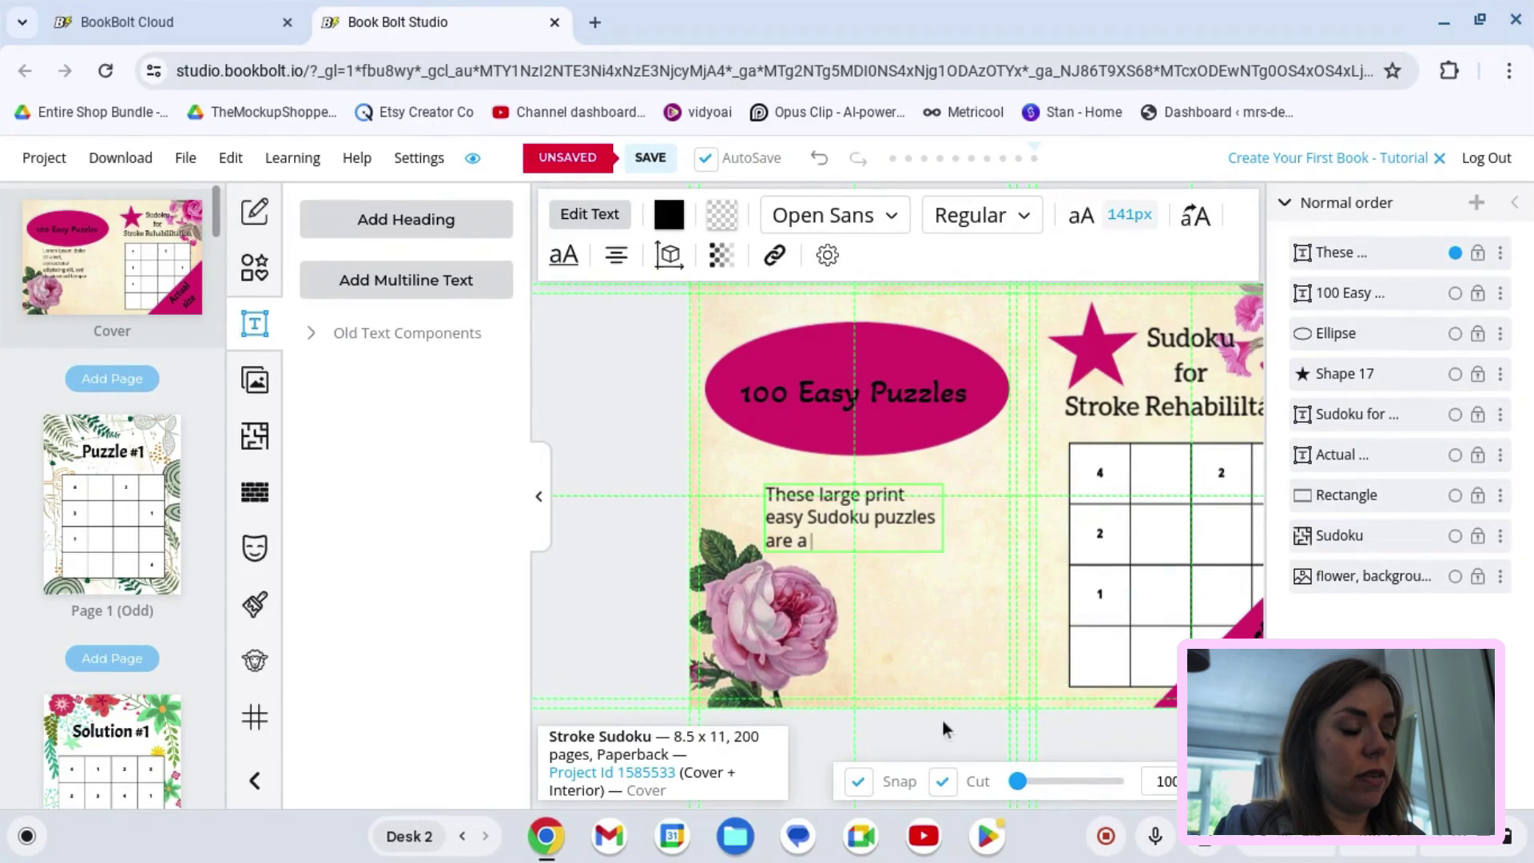
text(great way)
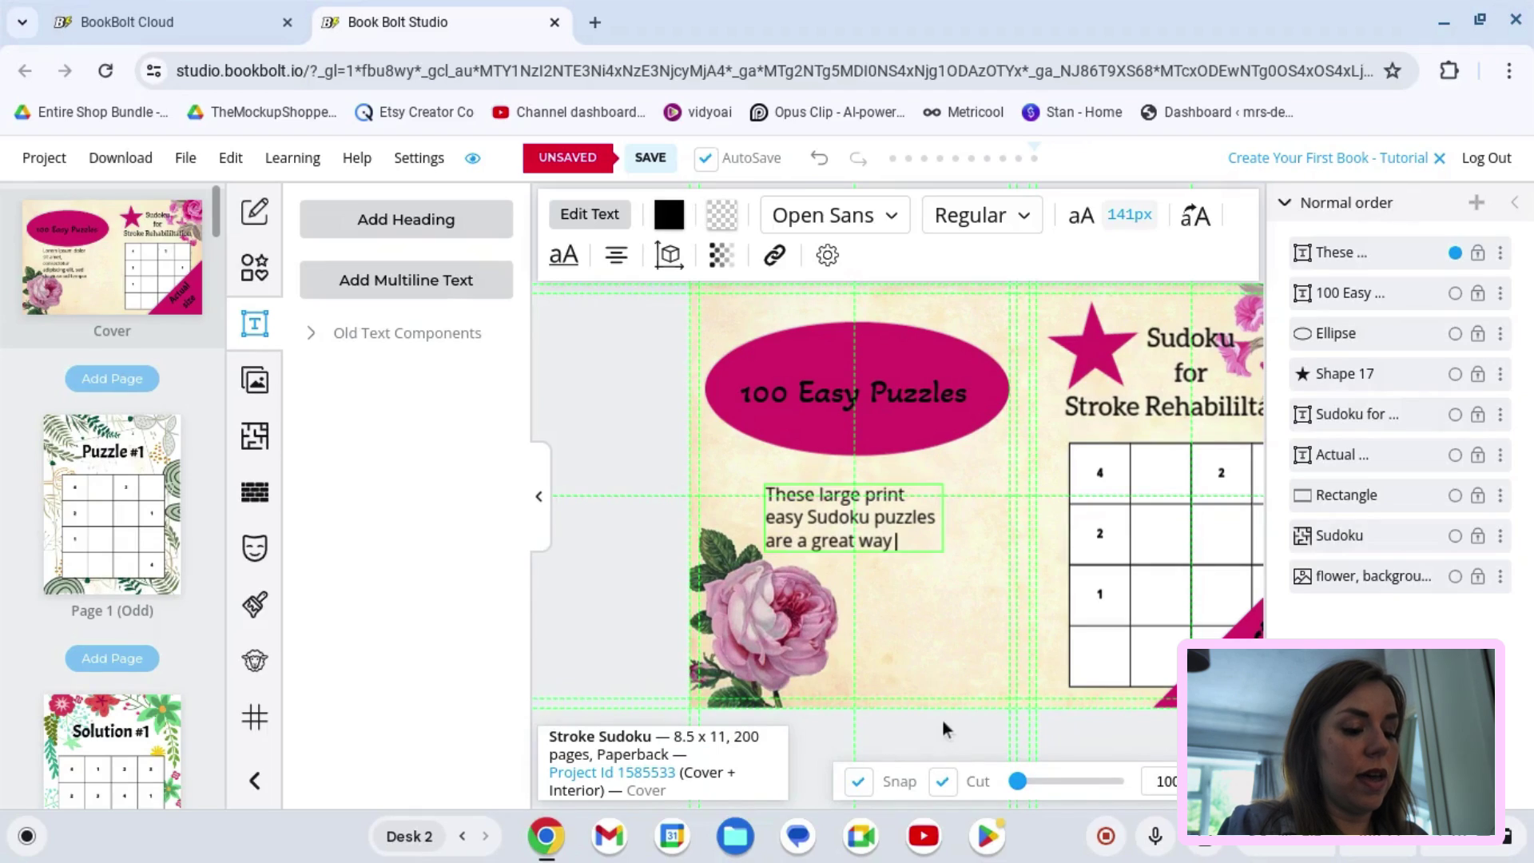
text( to help the)
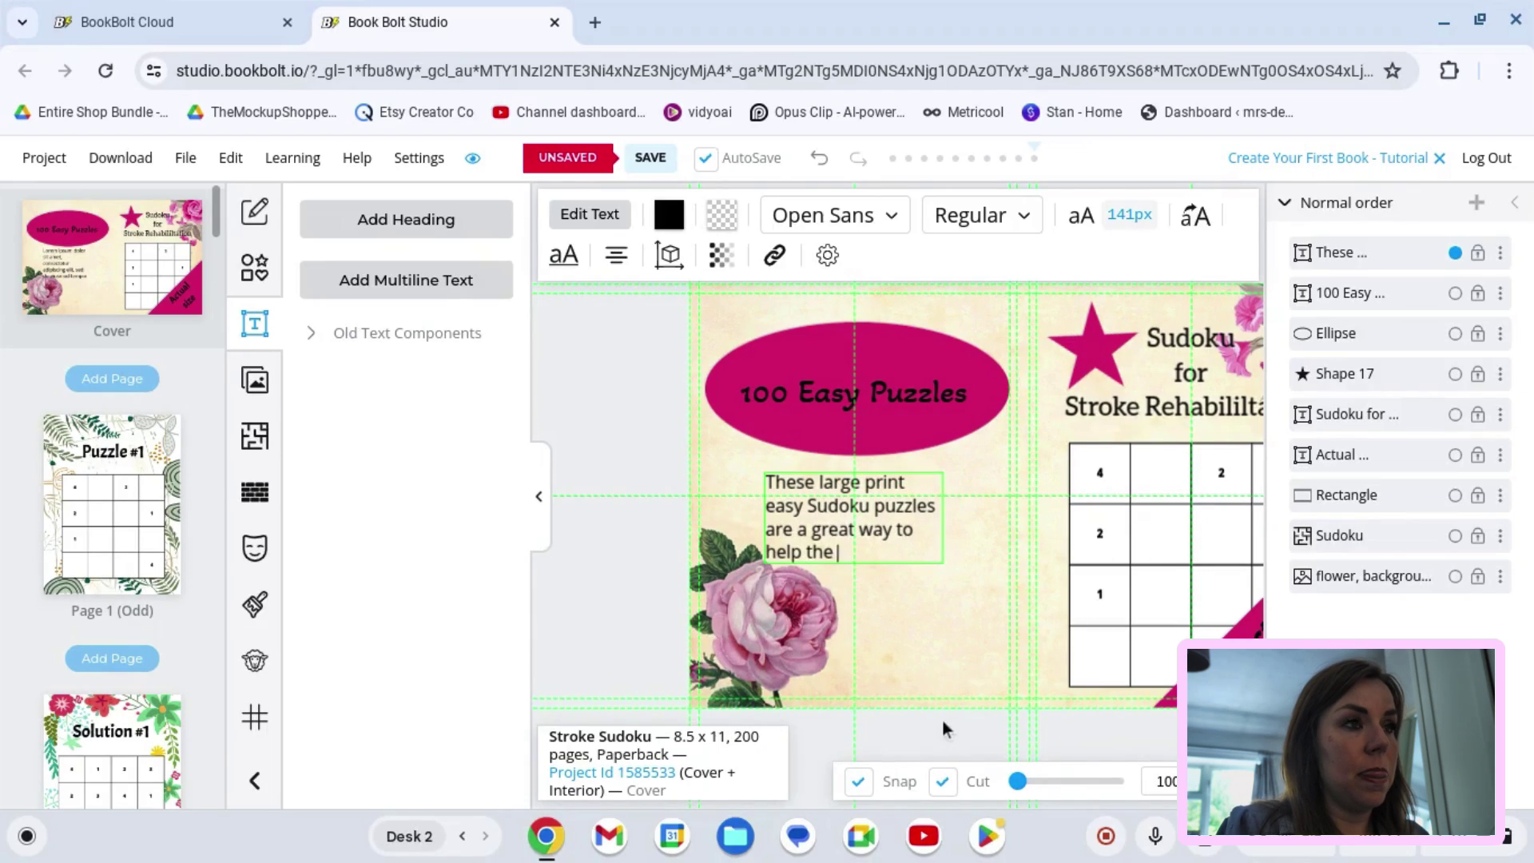
text( brain)
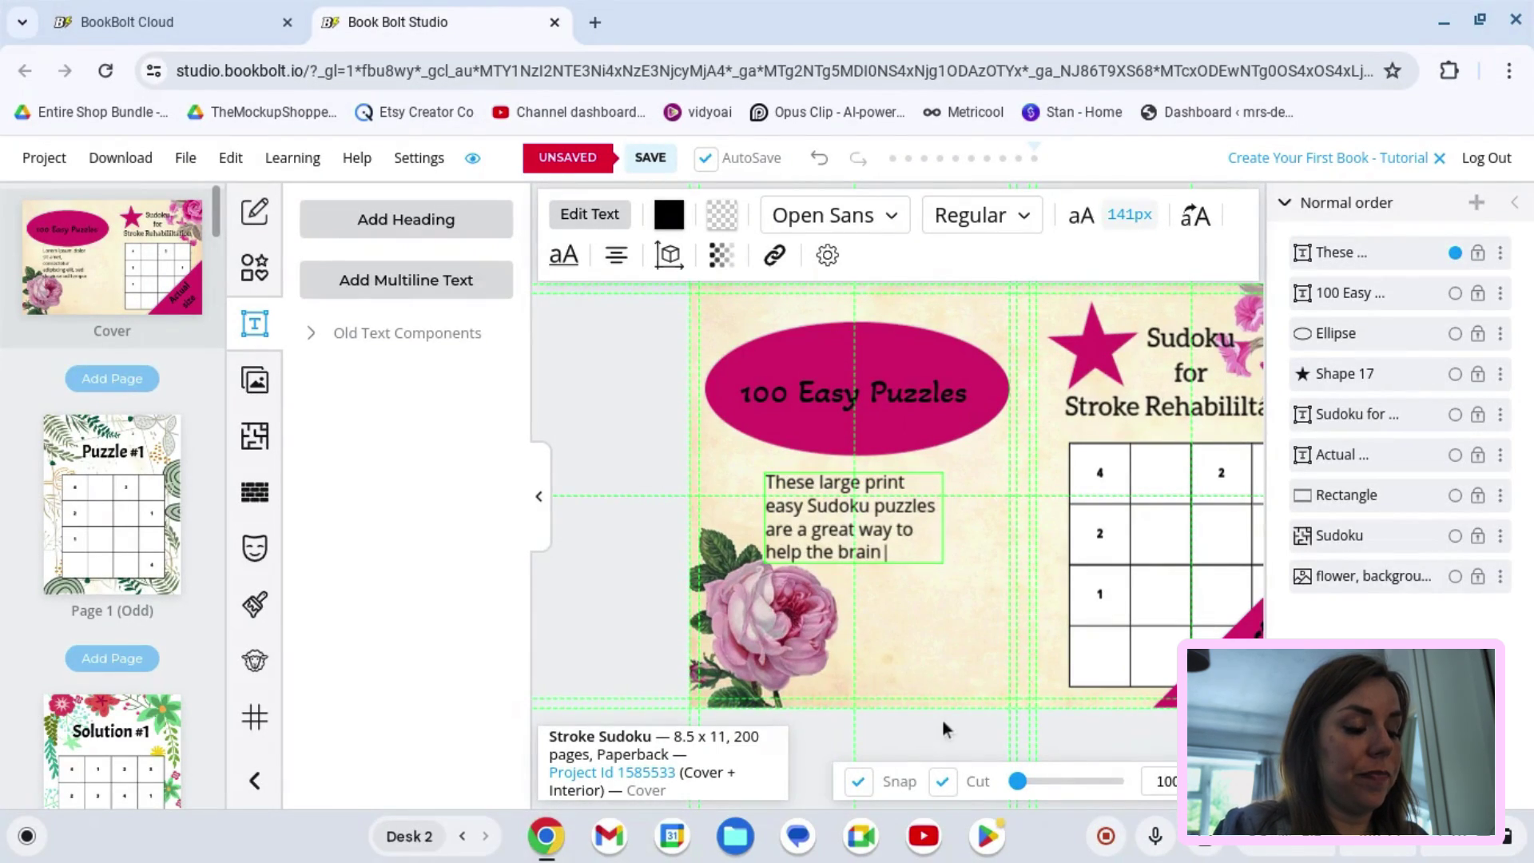
key(BackSpace)
text(, a)
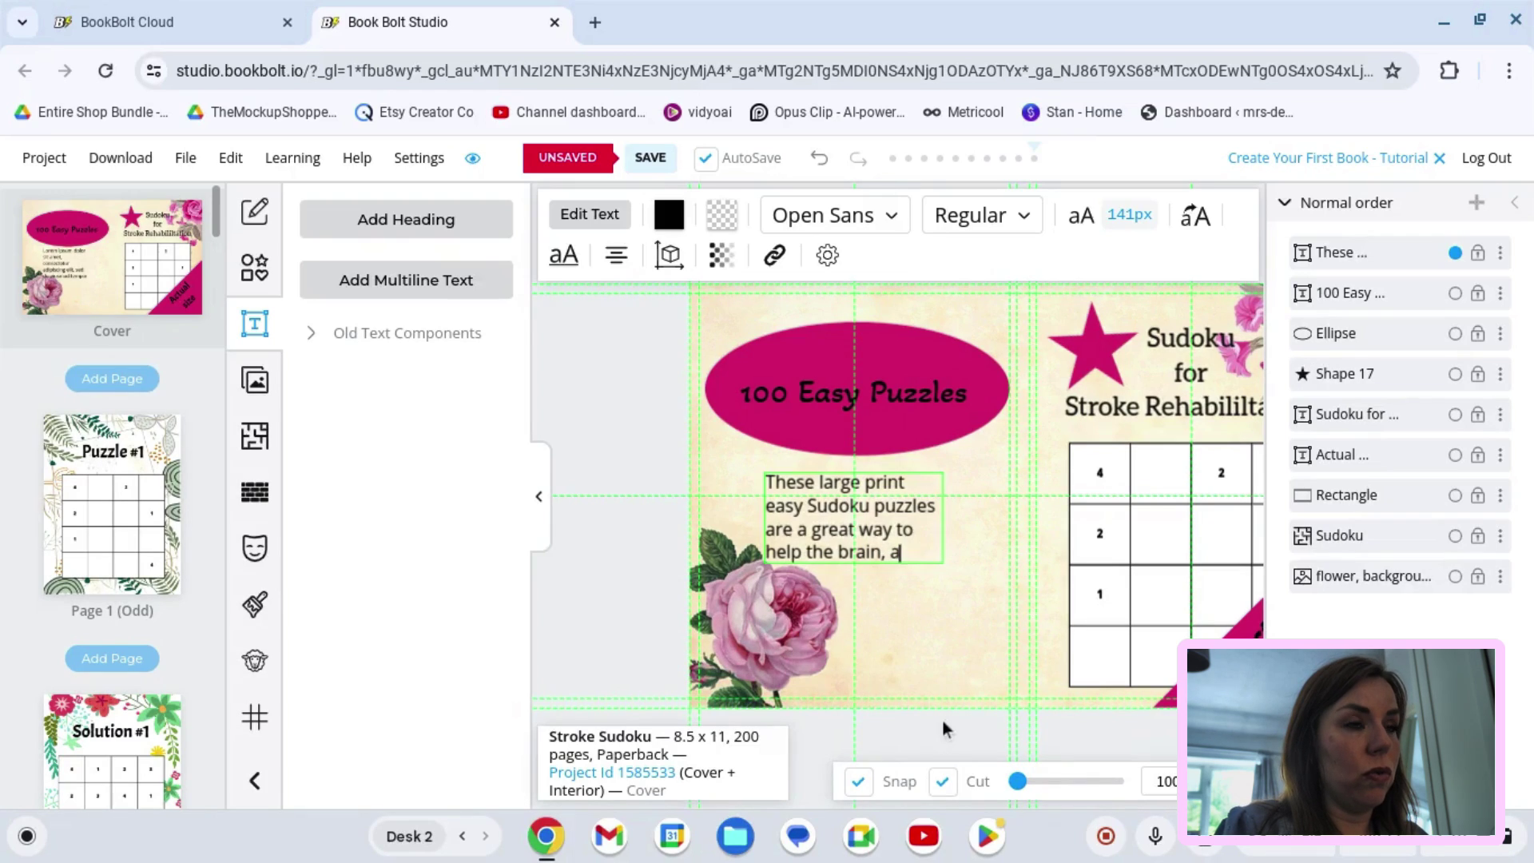
text(nd also)
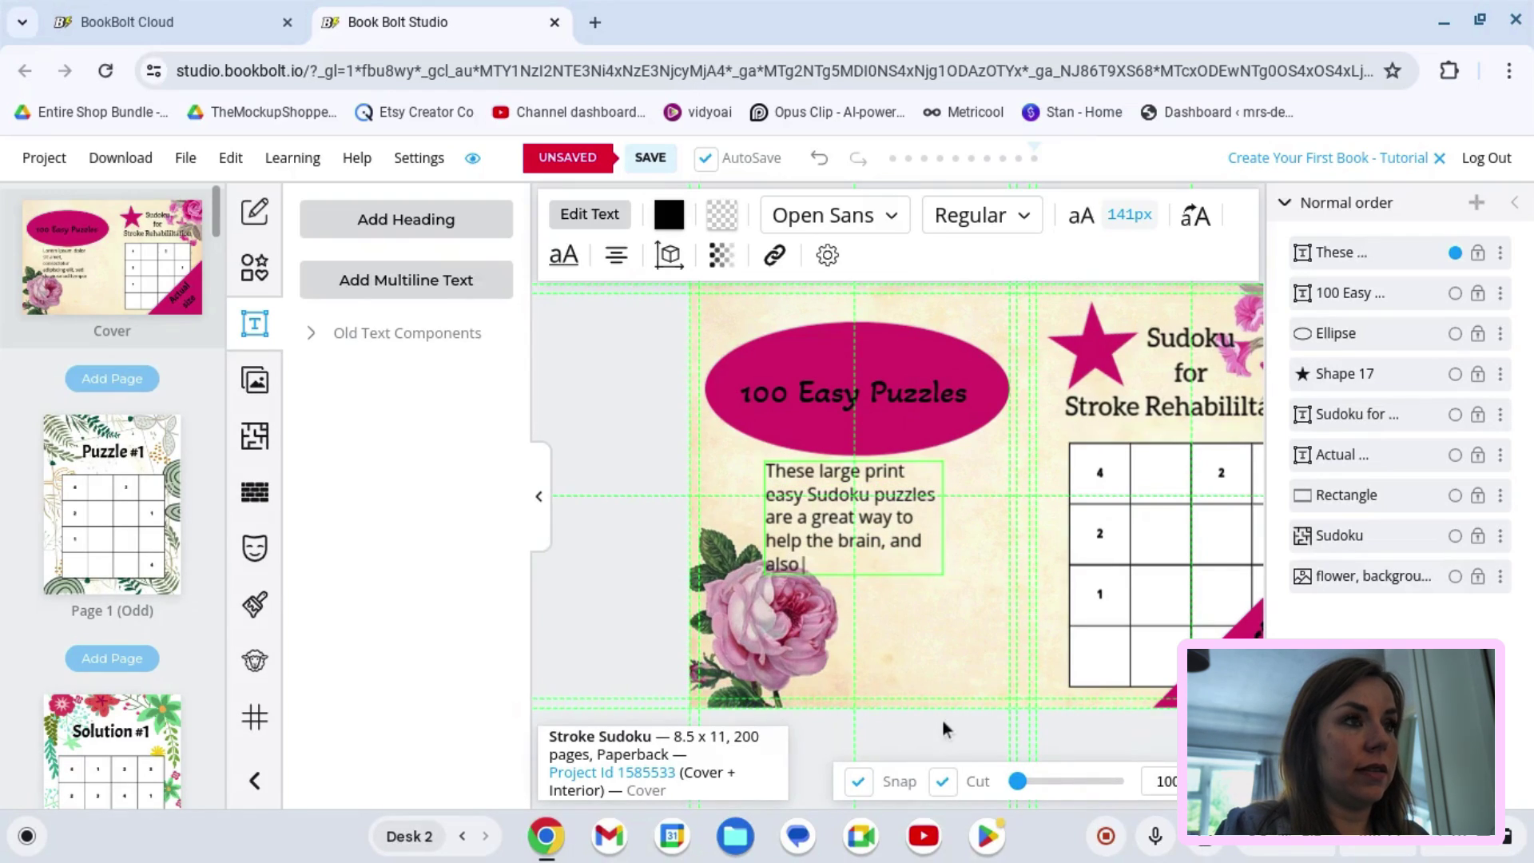
text( hand )
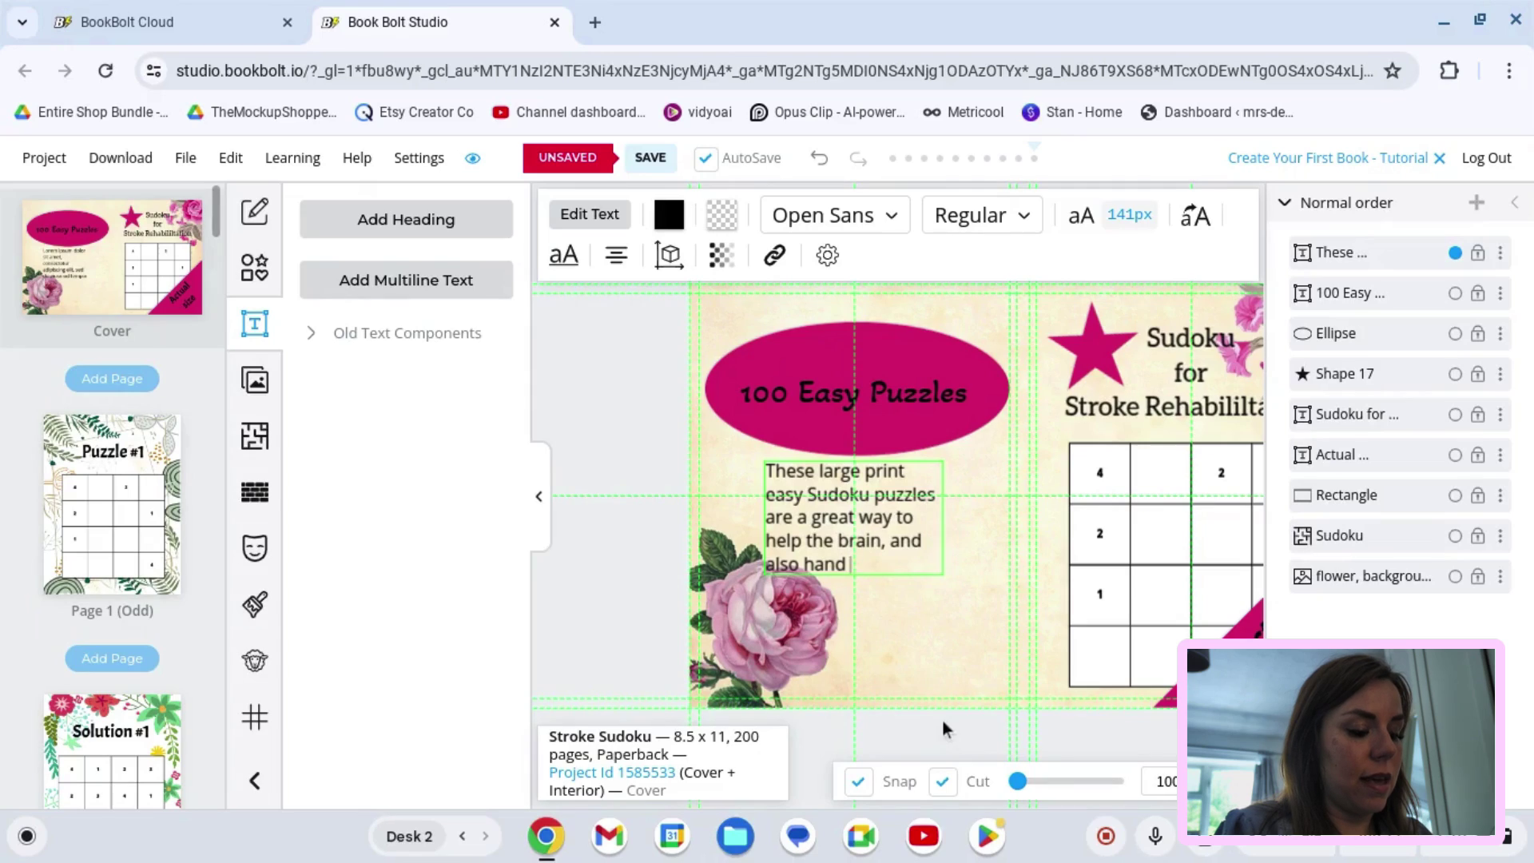
text(dexter)
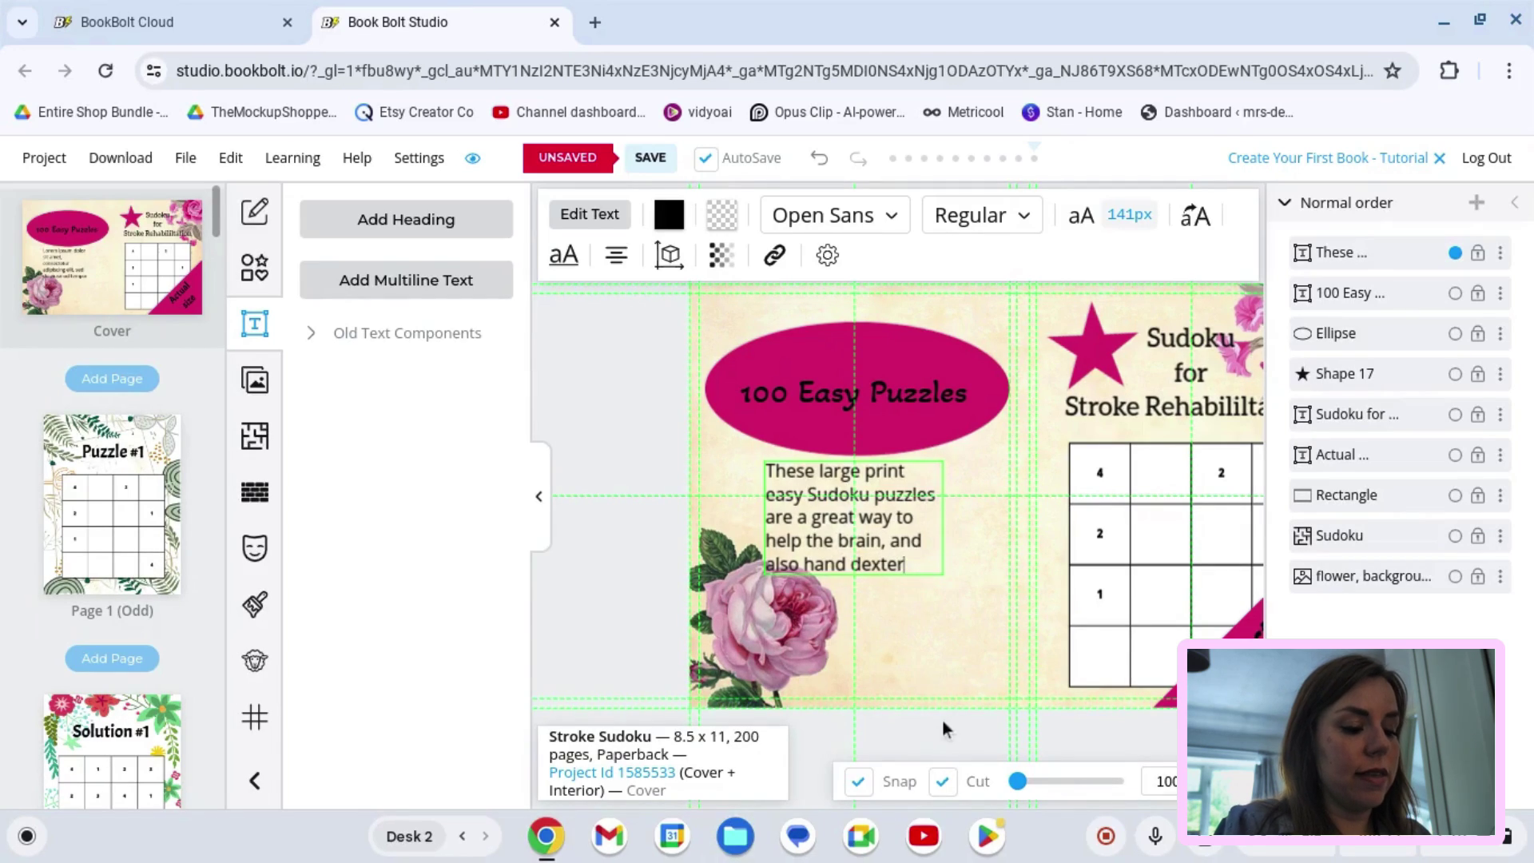
text(ity)
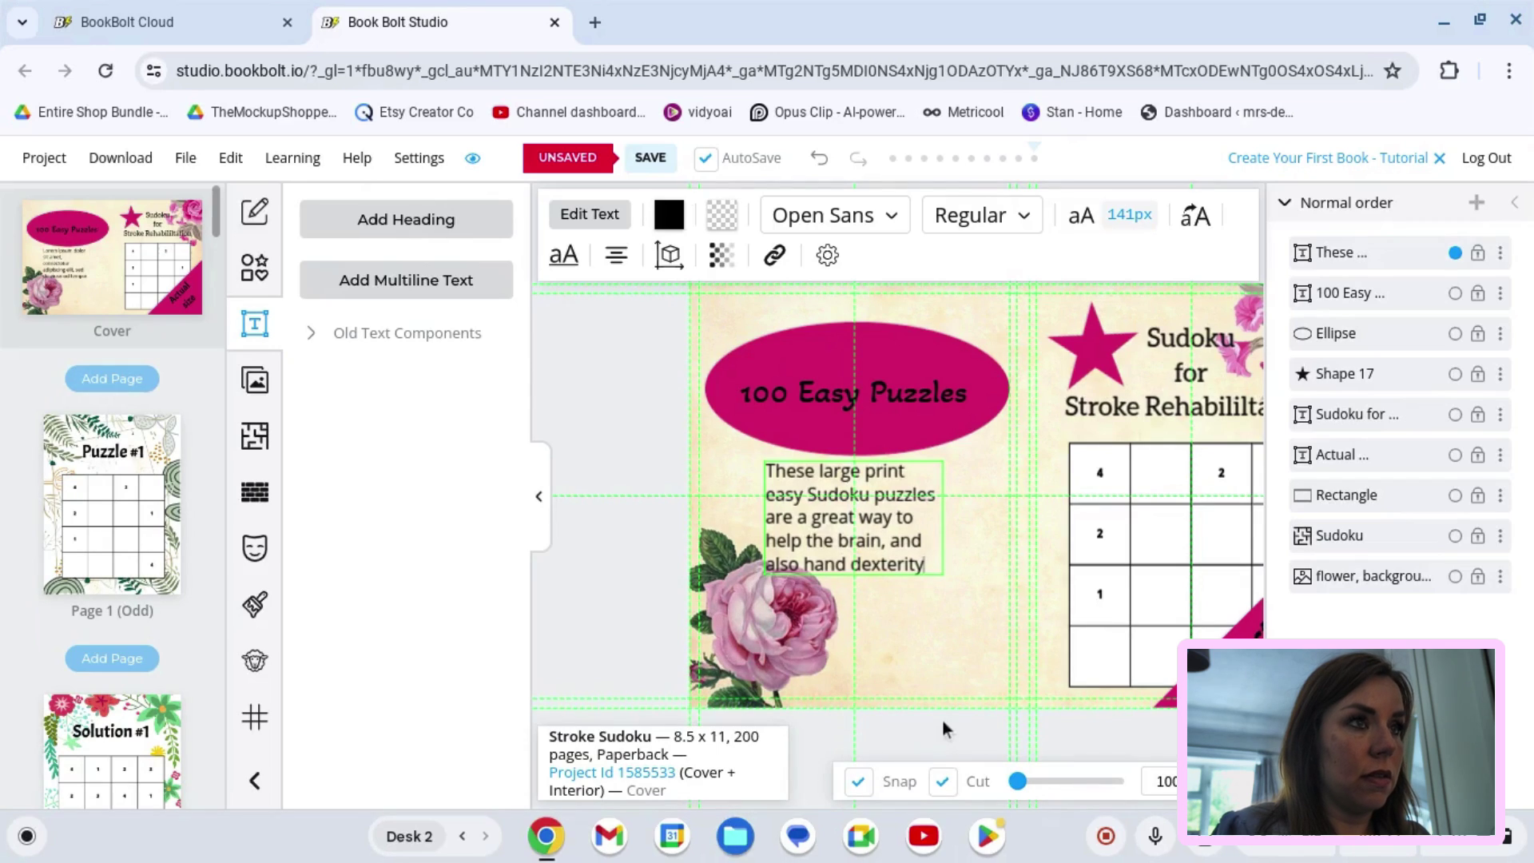
text(.)
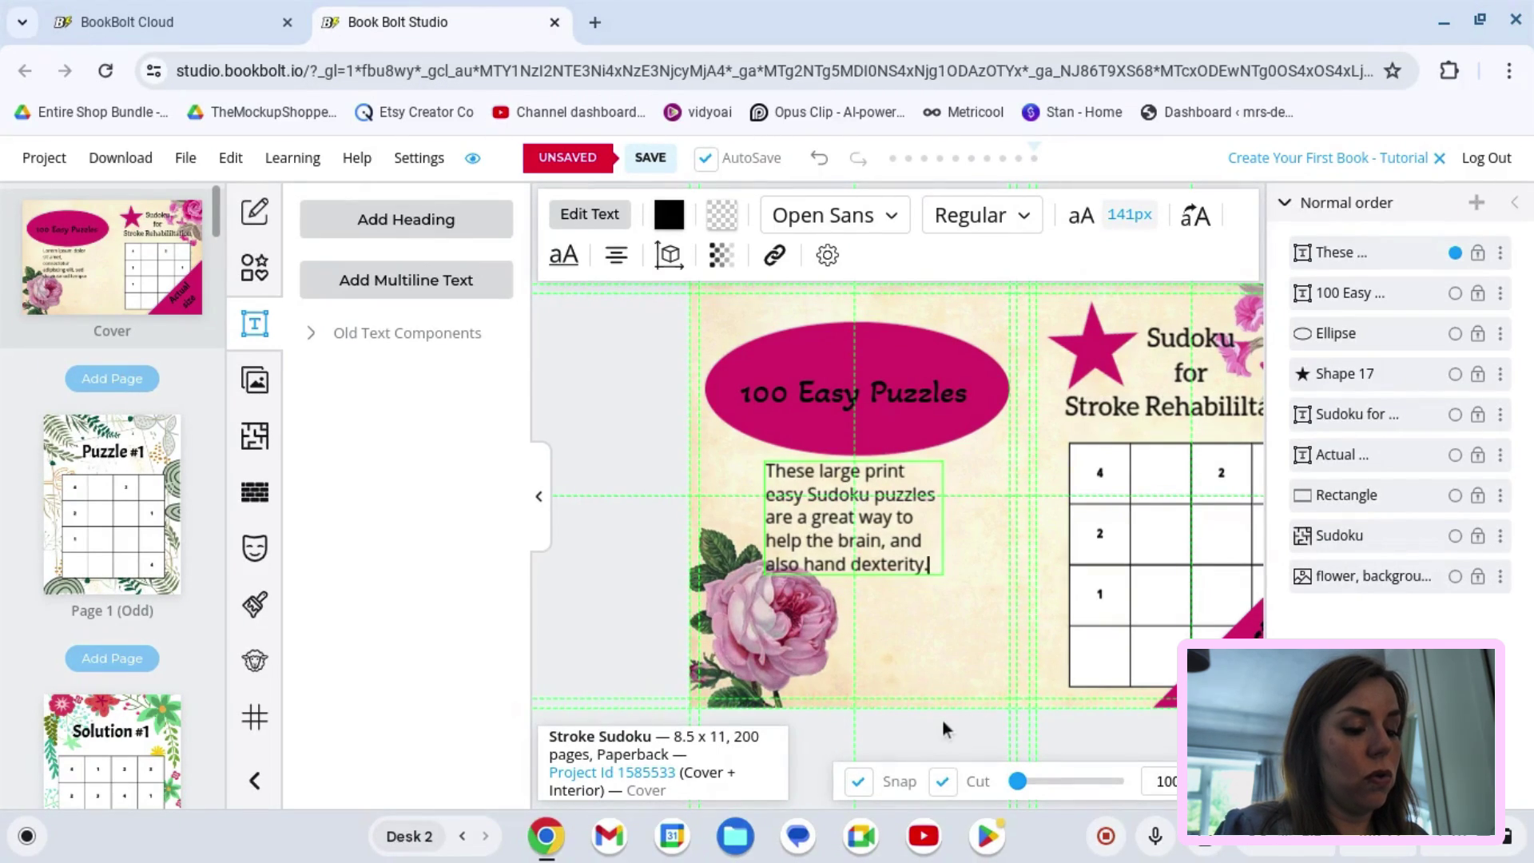
Step: Append a second sentence to the back-cover description: "All solutions are on the following page after the puzzle."
key(Return)
text(All)
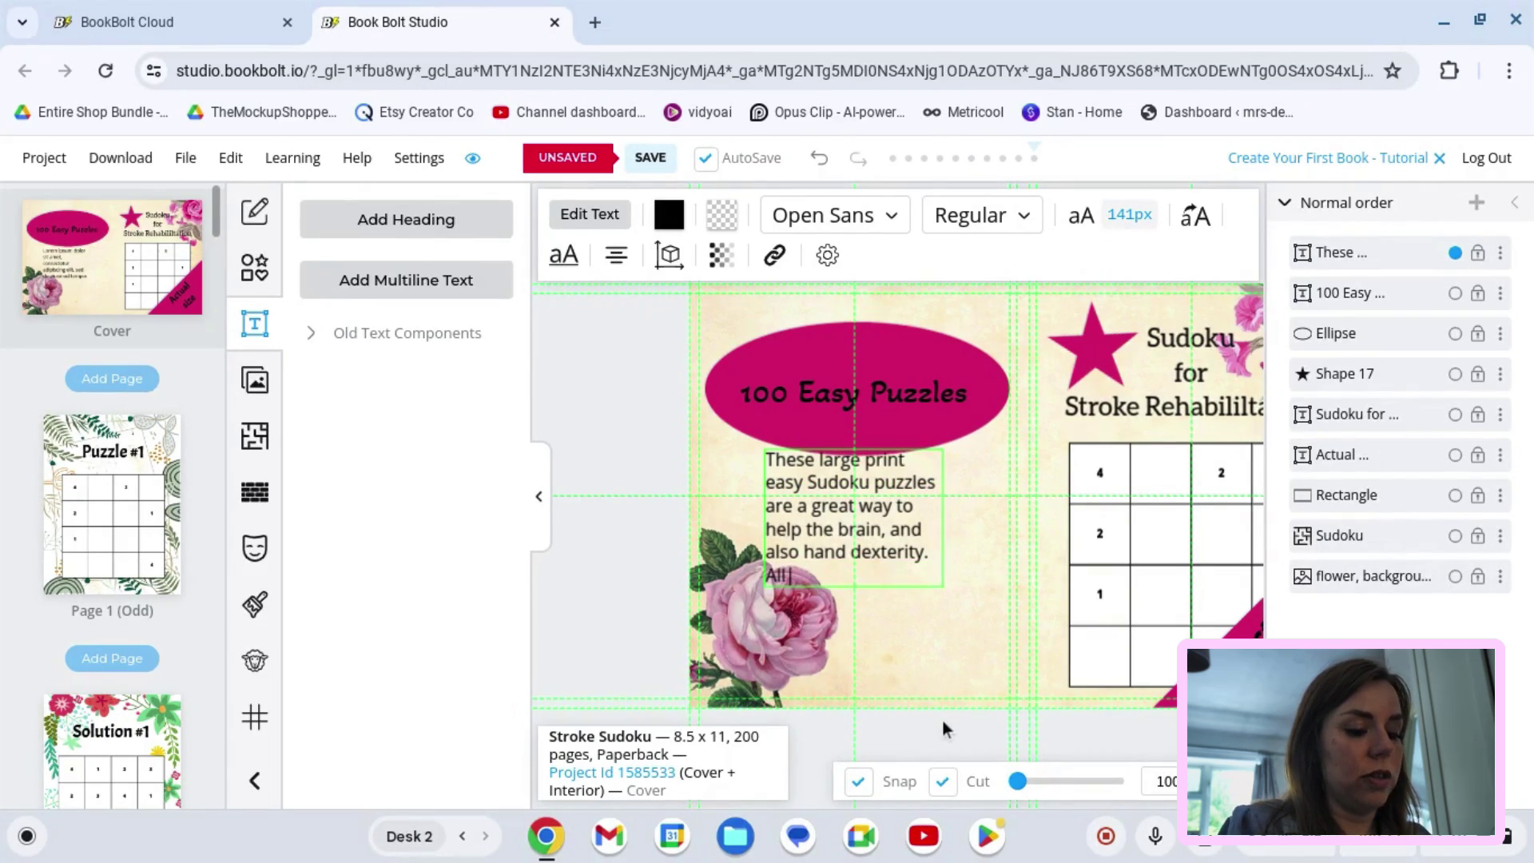
text( solution)
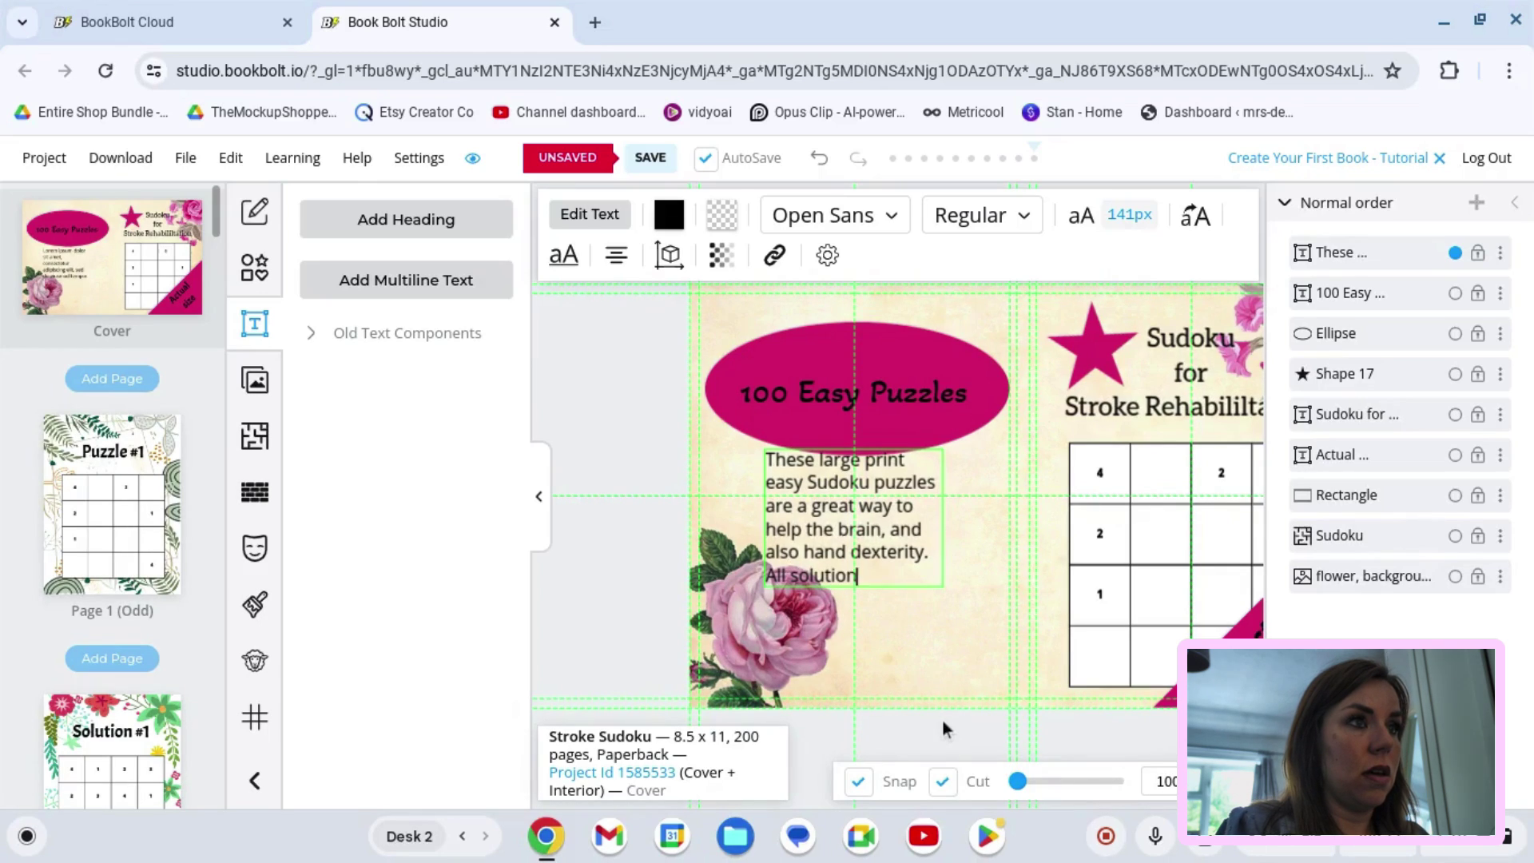
text(s are )
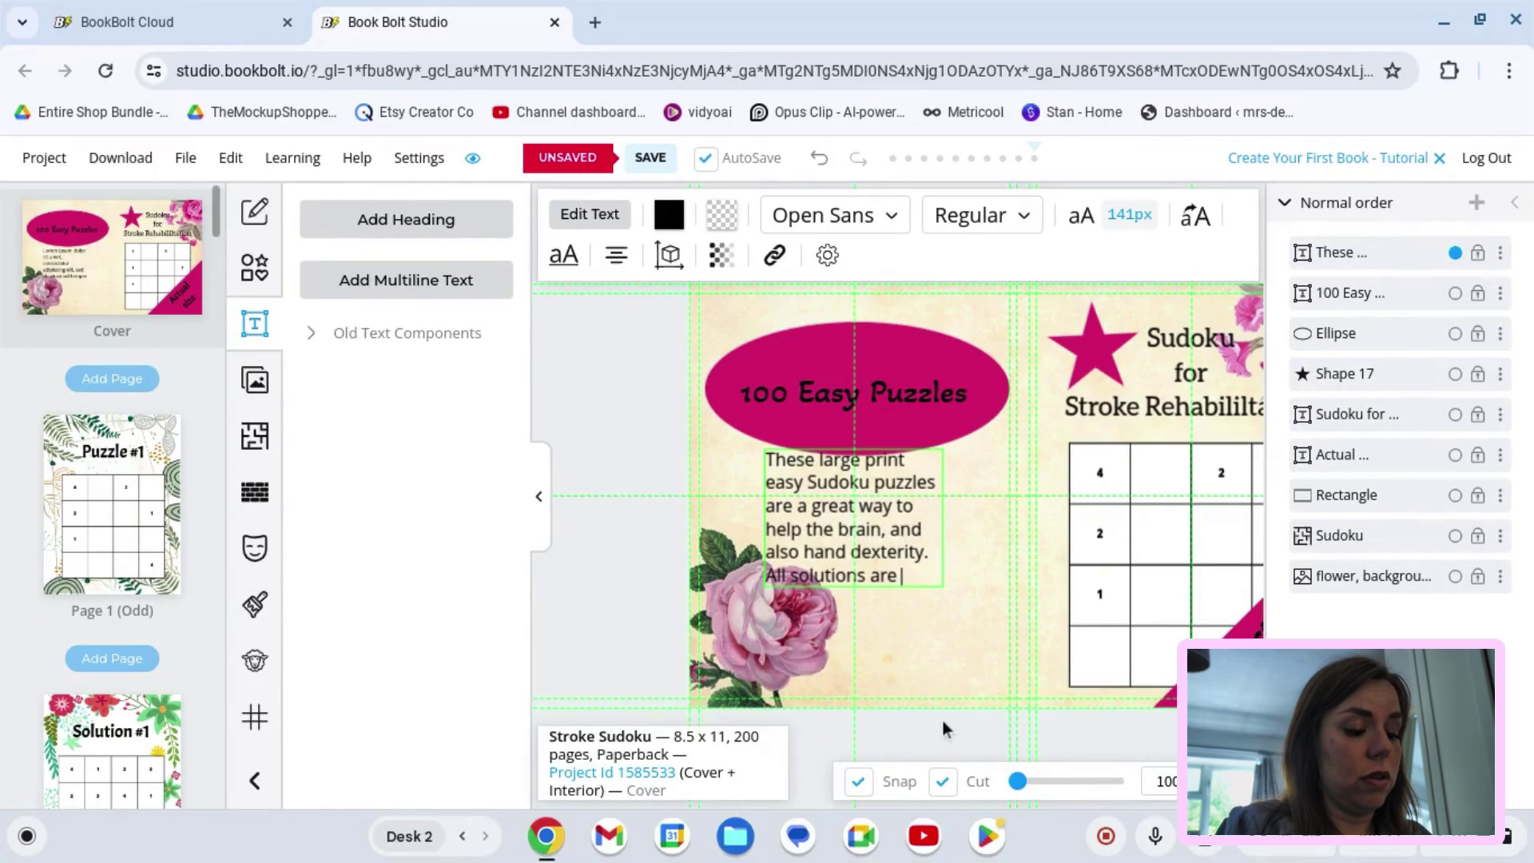
text(on the next)
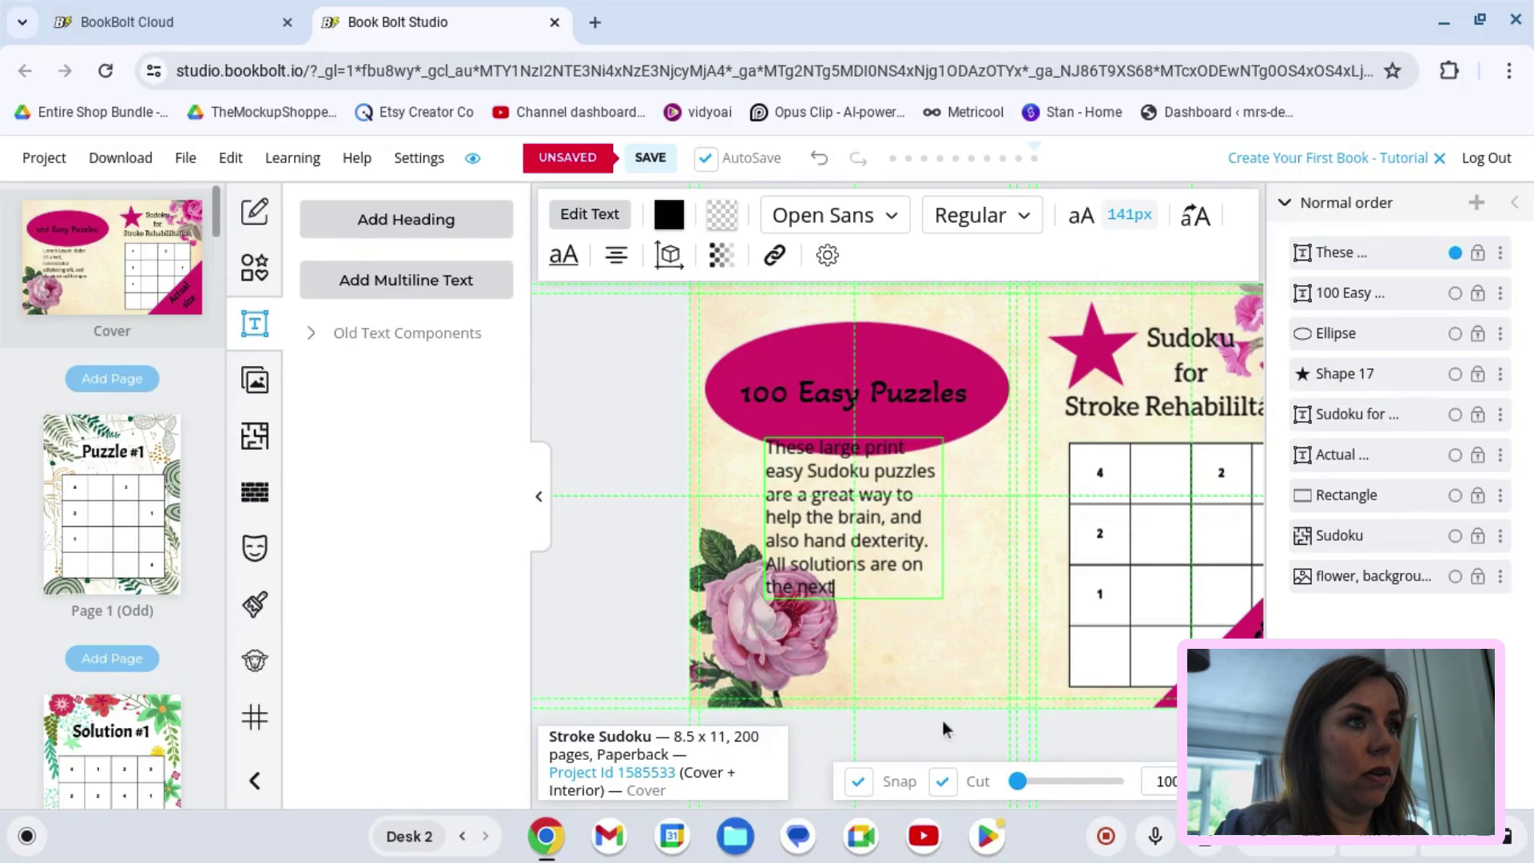
key(BackSpace)
key(BackSpace)
key(BackSpace)
text(follo)
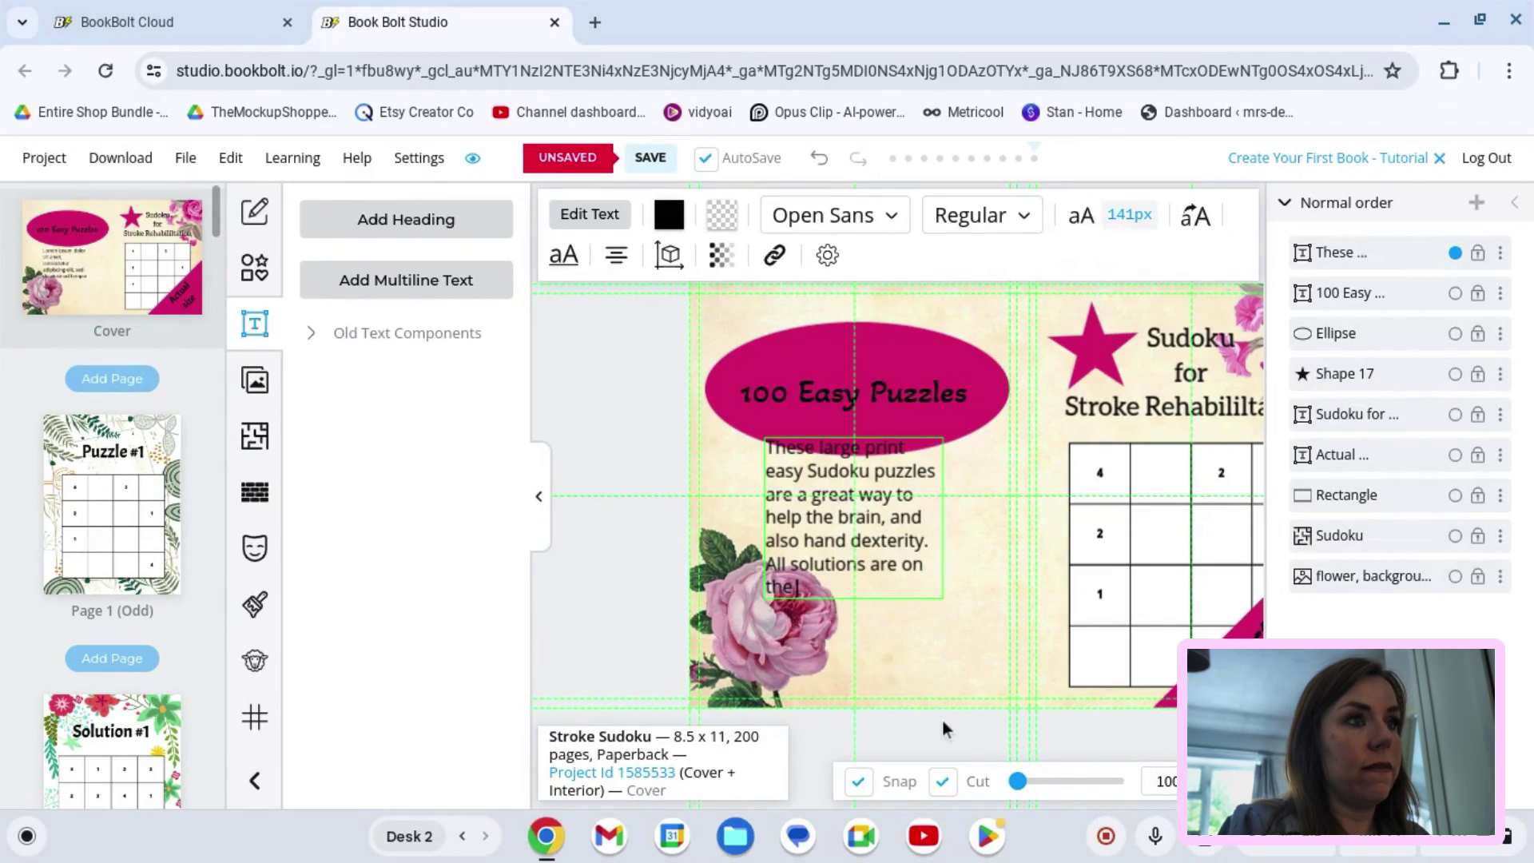
text(wing)
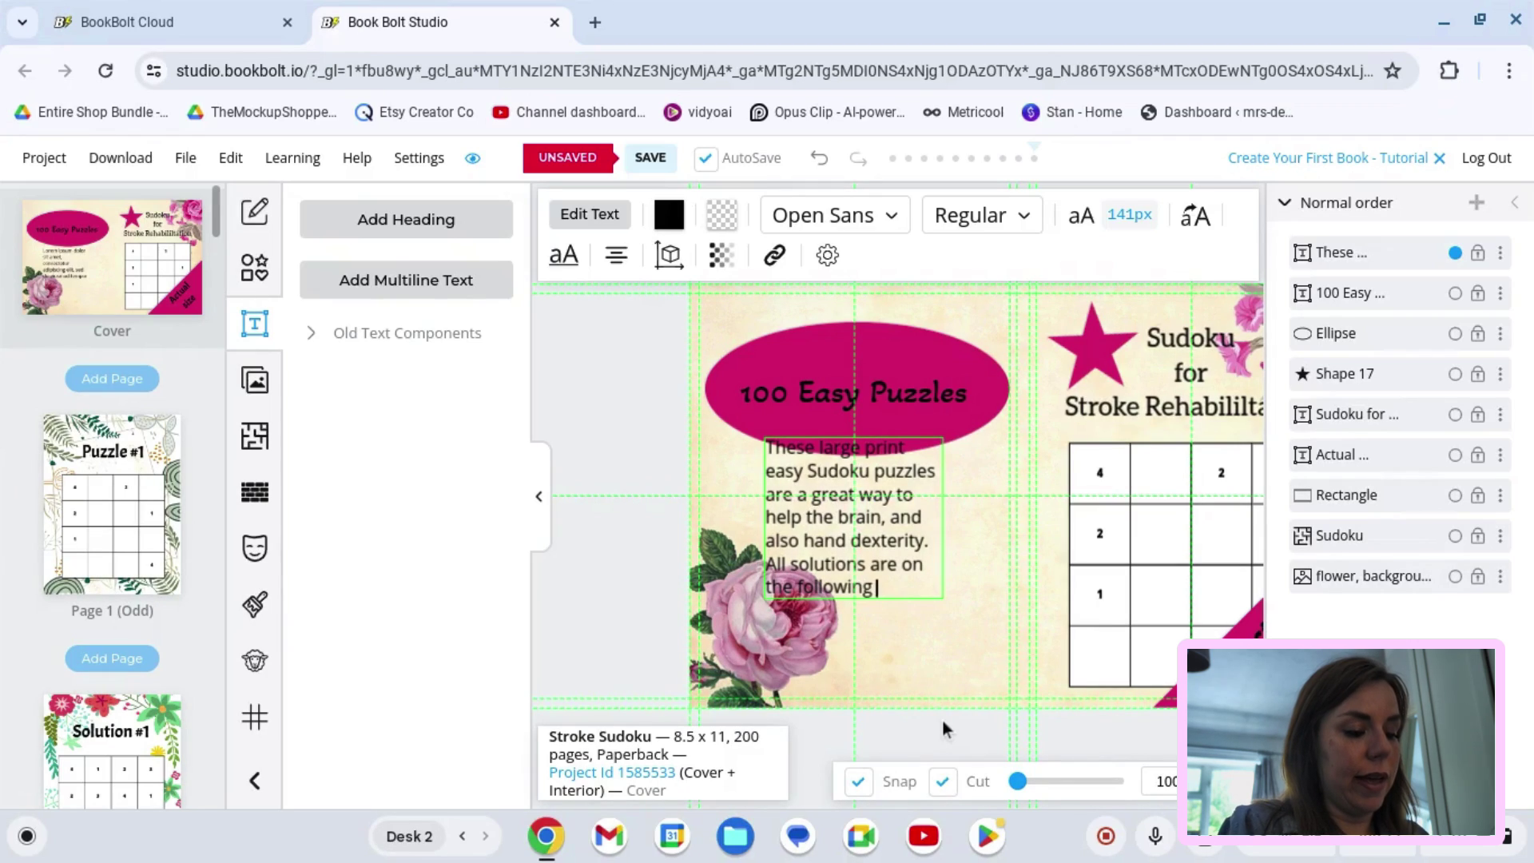
text( page )
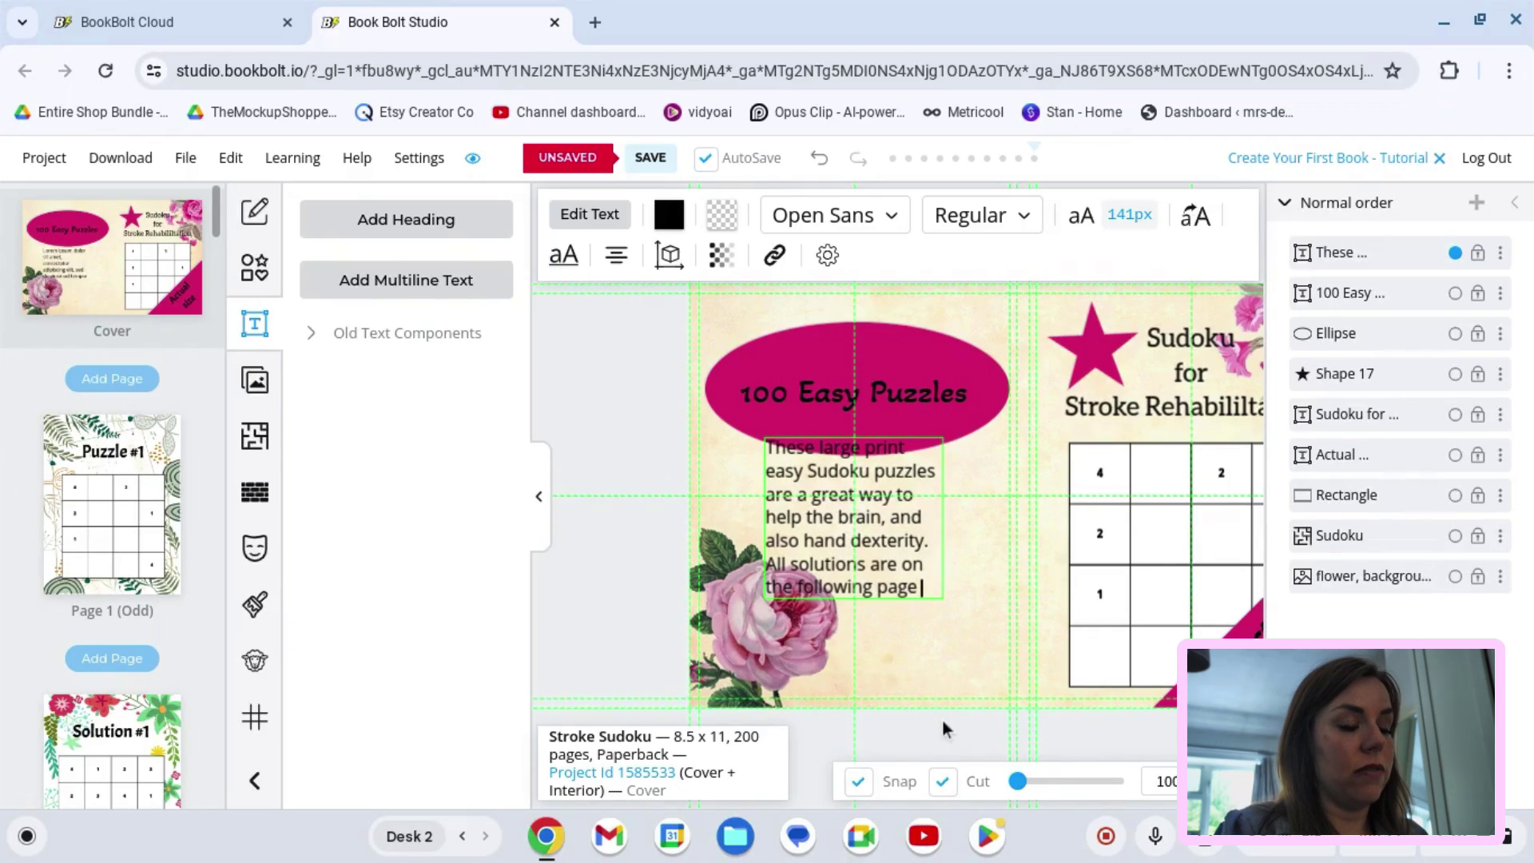
text(atter the )
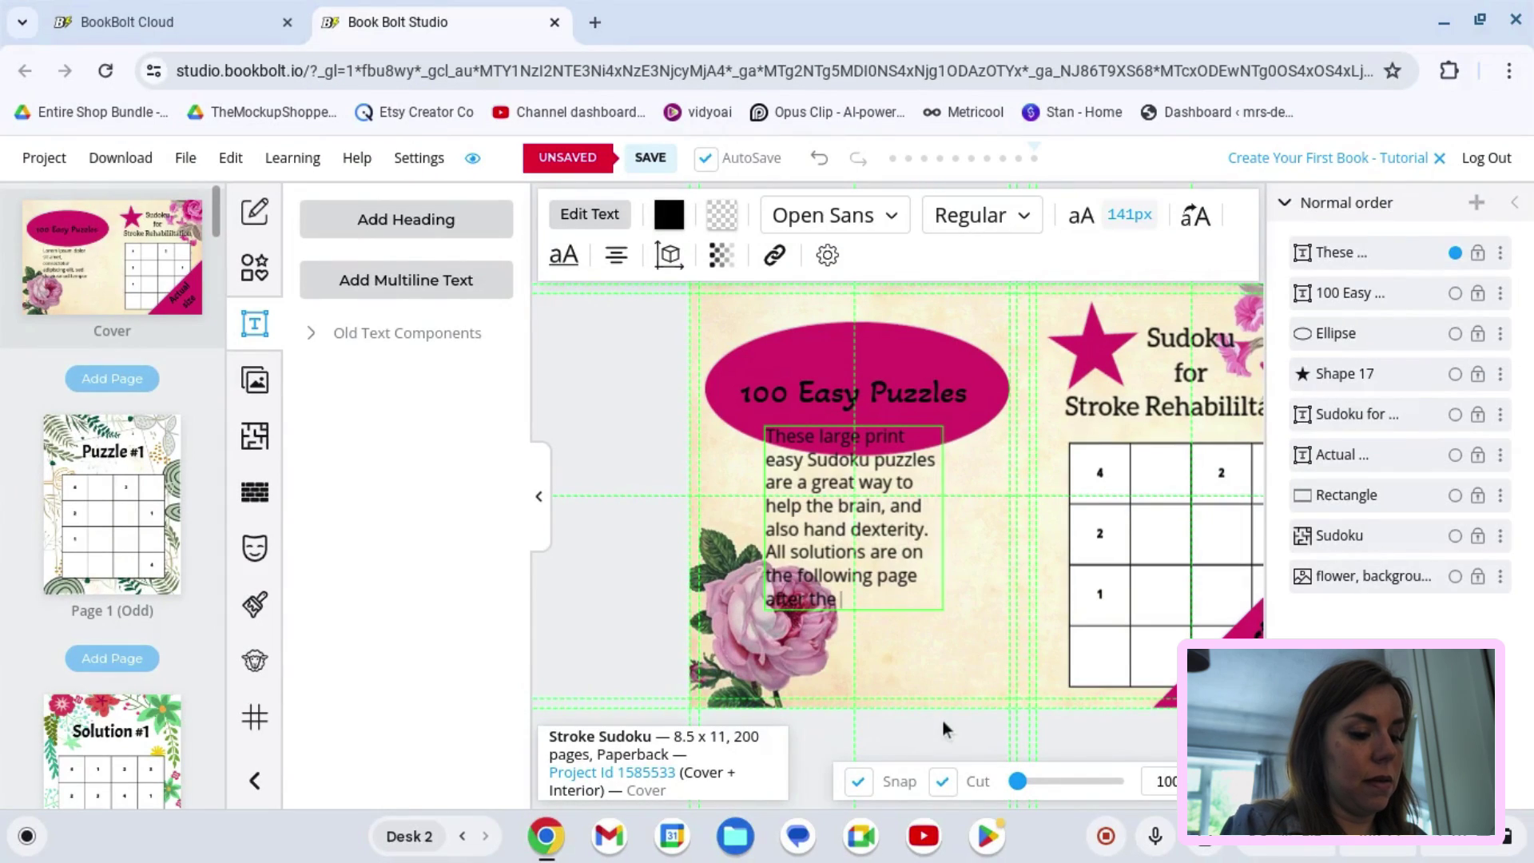
text(puzz)
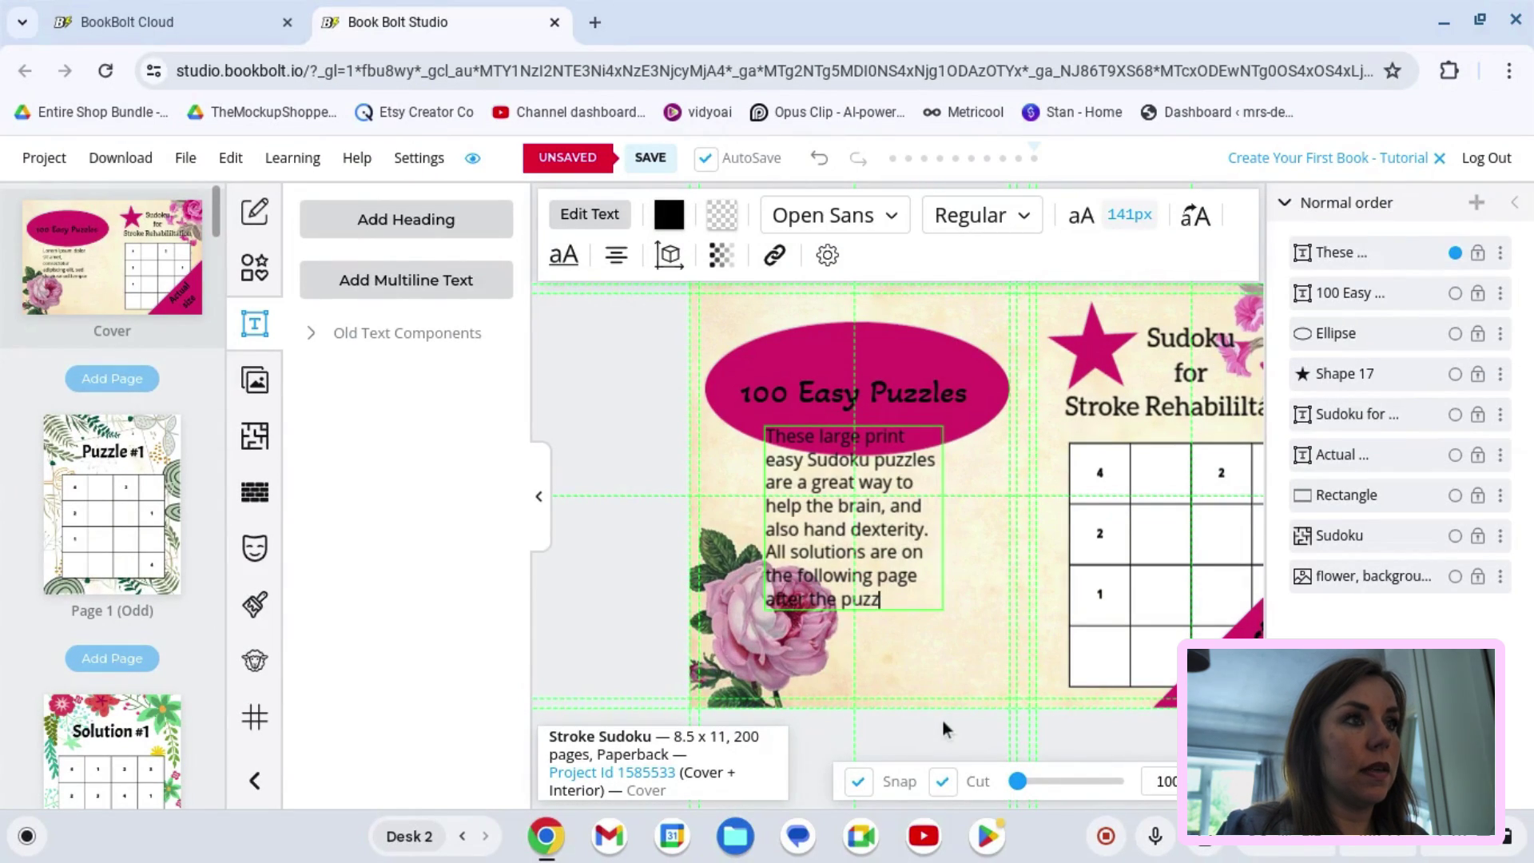
text(le.)
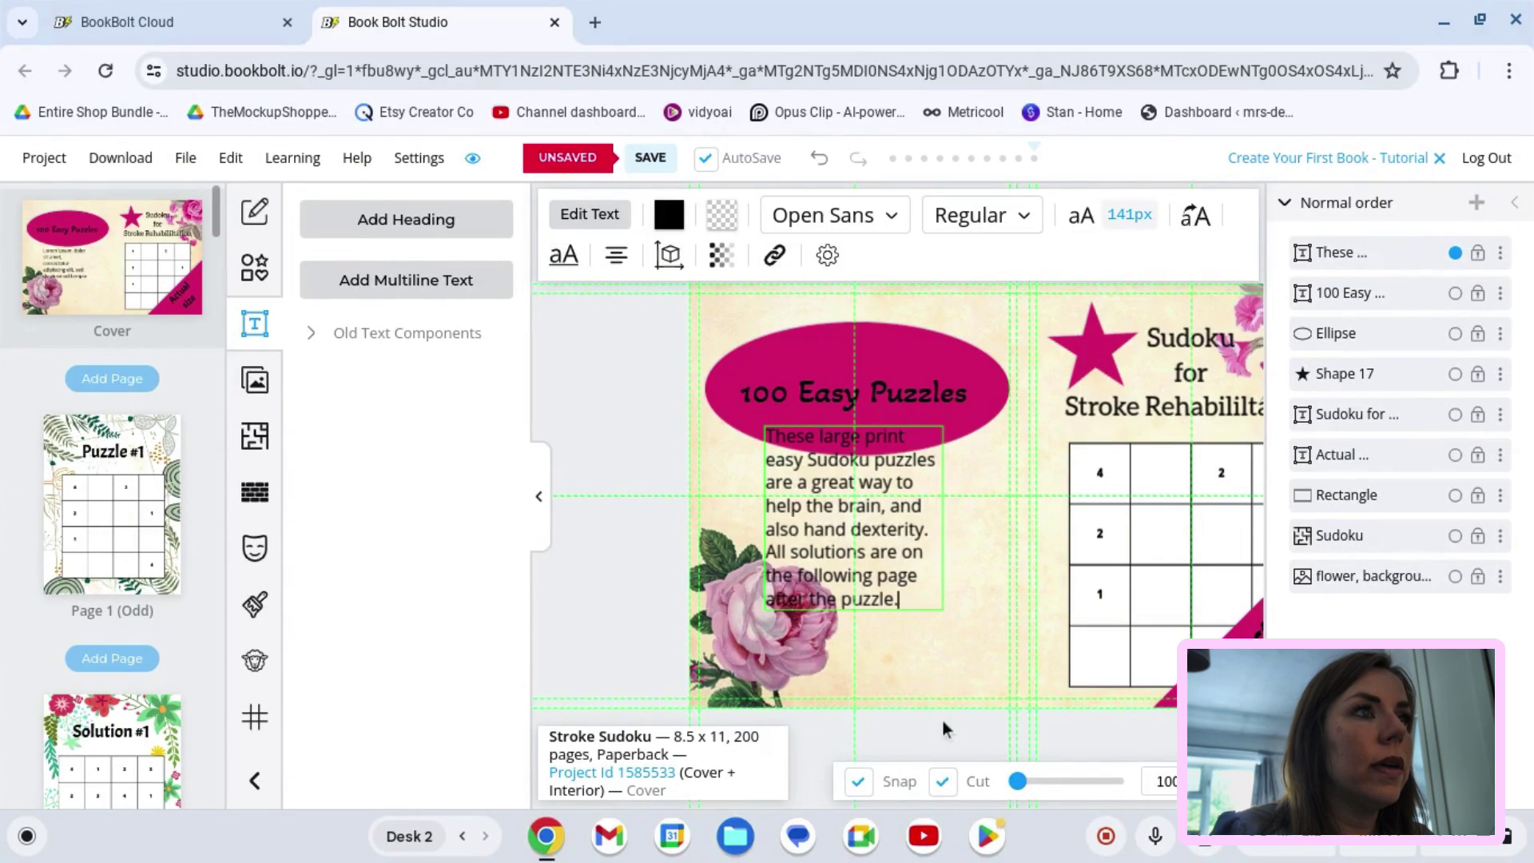
Step: Move the description down clear of the ellipse and widen it on both sides to span nearly the whole back cover
click(848, 512)
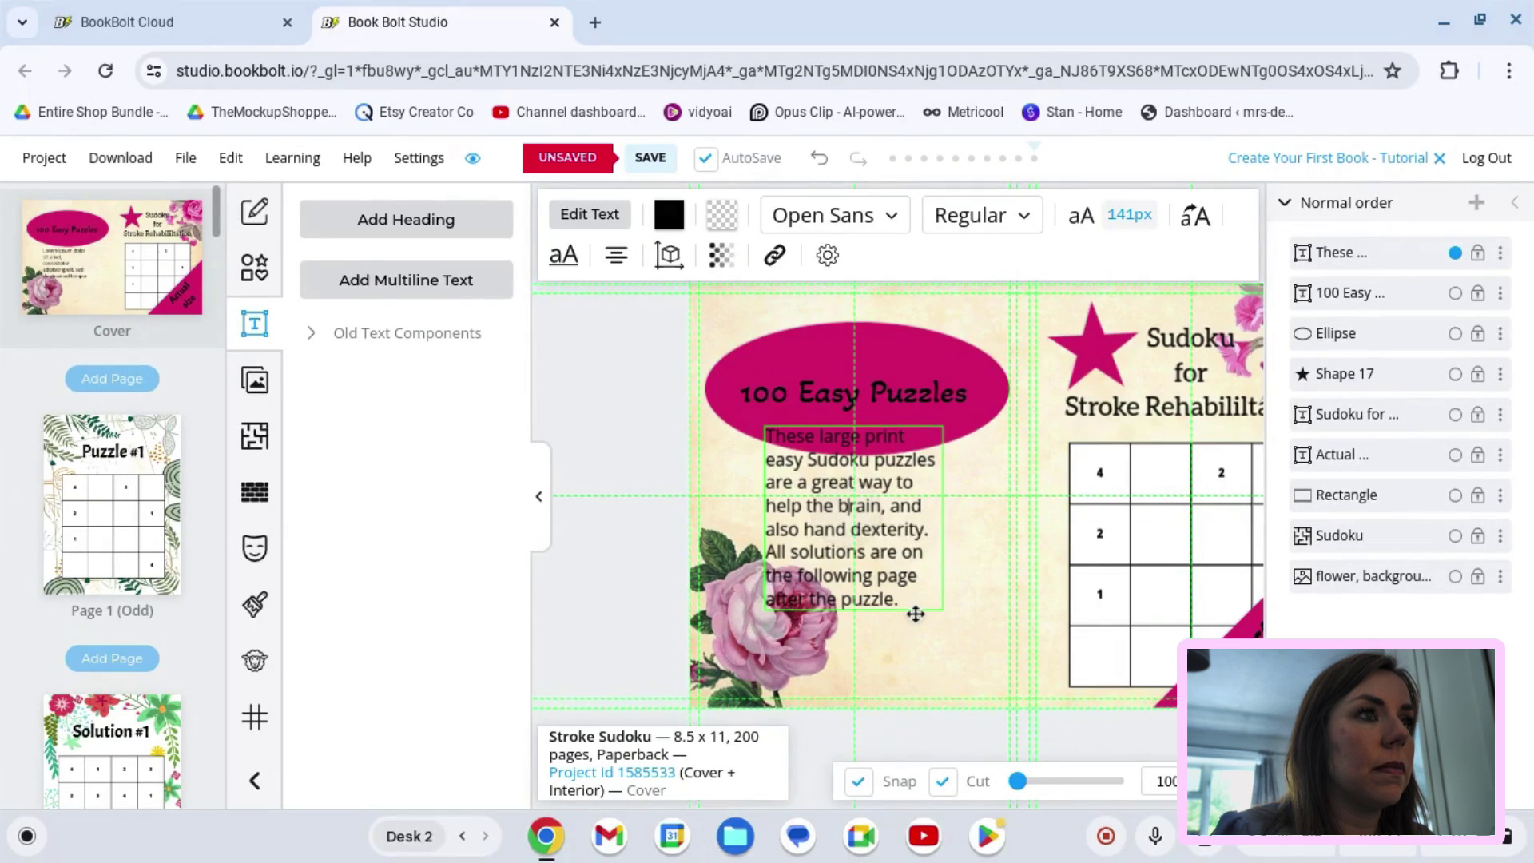
click(907, 612)
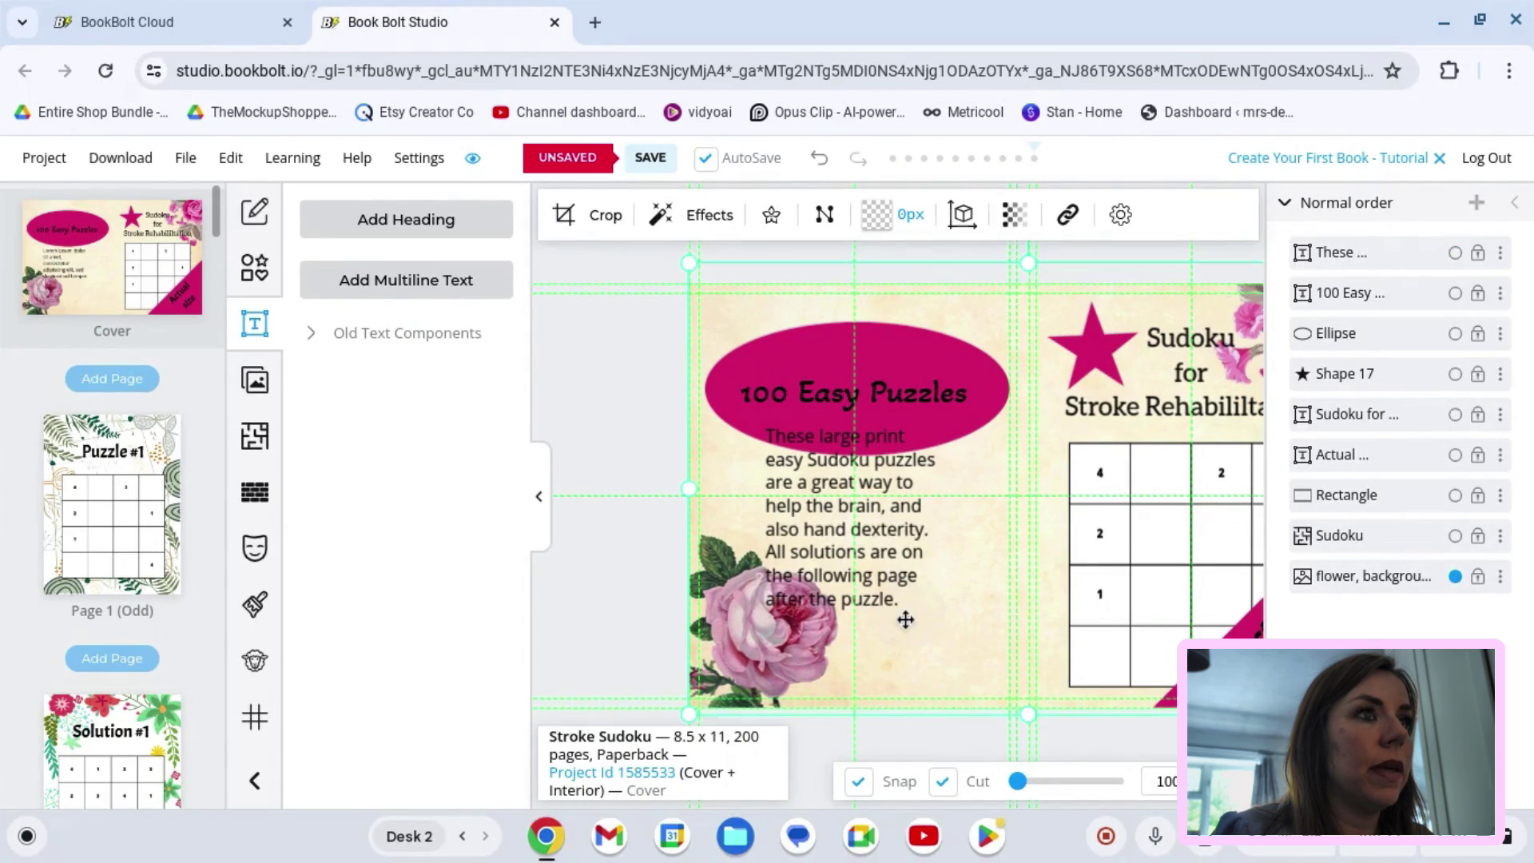
drag(898, 568, 898, 608)
drag(942, 558, 1004, 549)
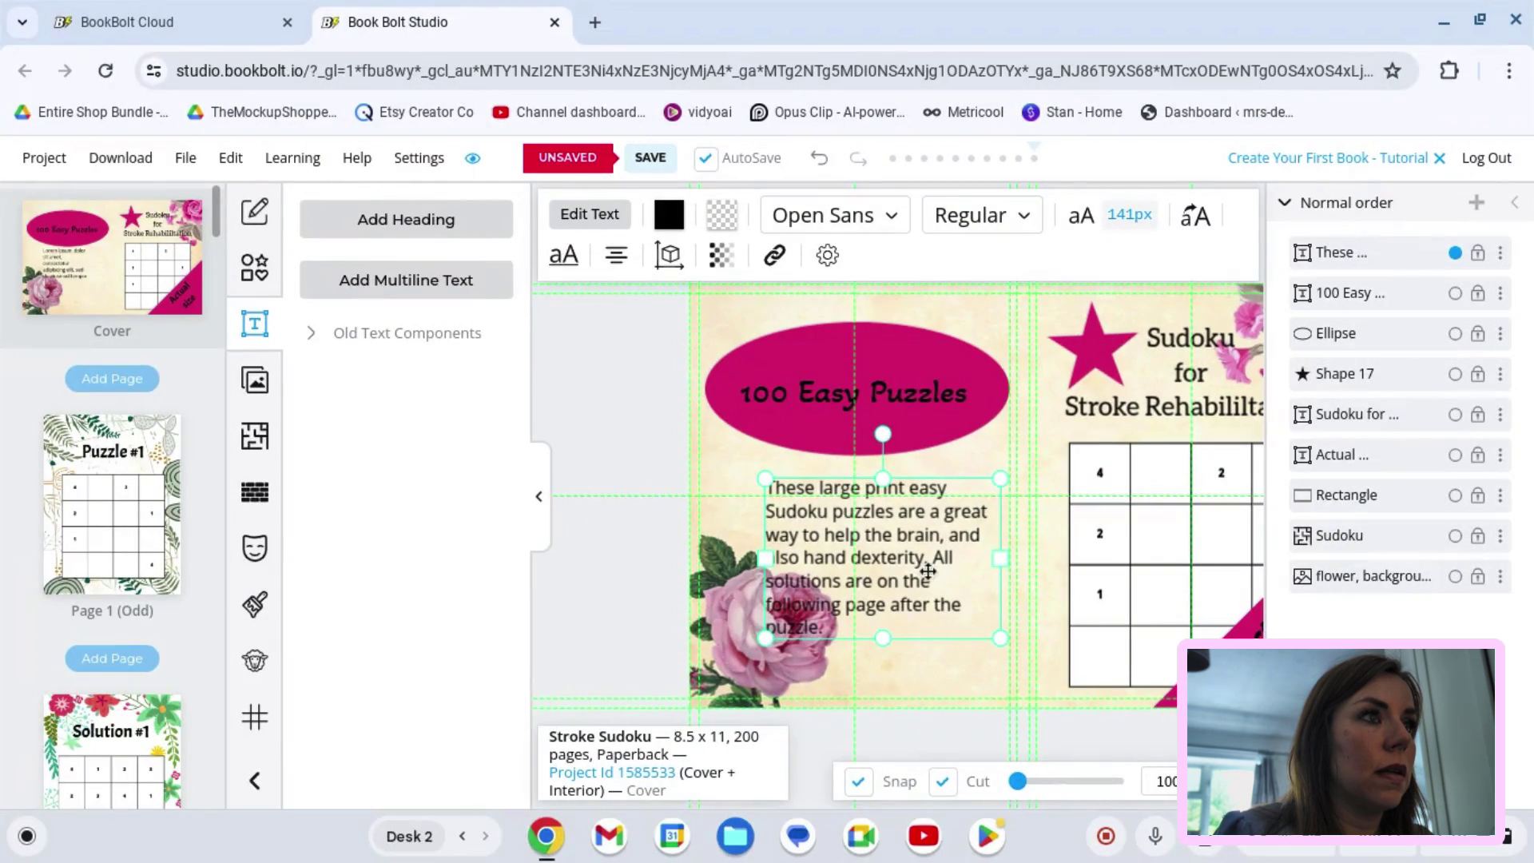
drag(764, 558, 694, 561)
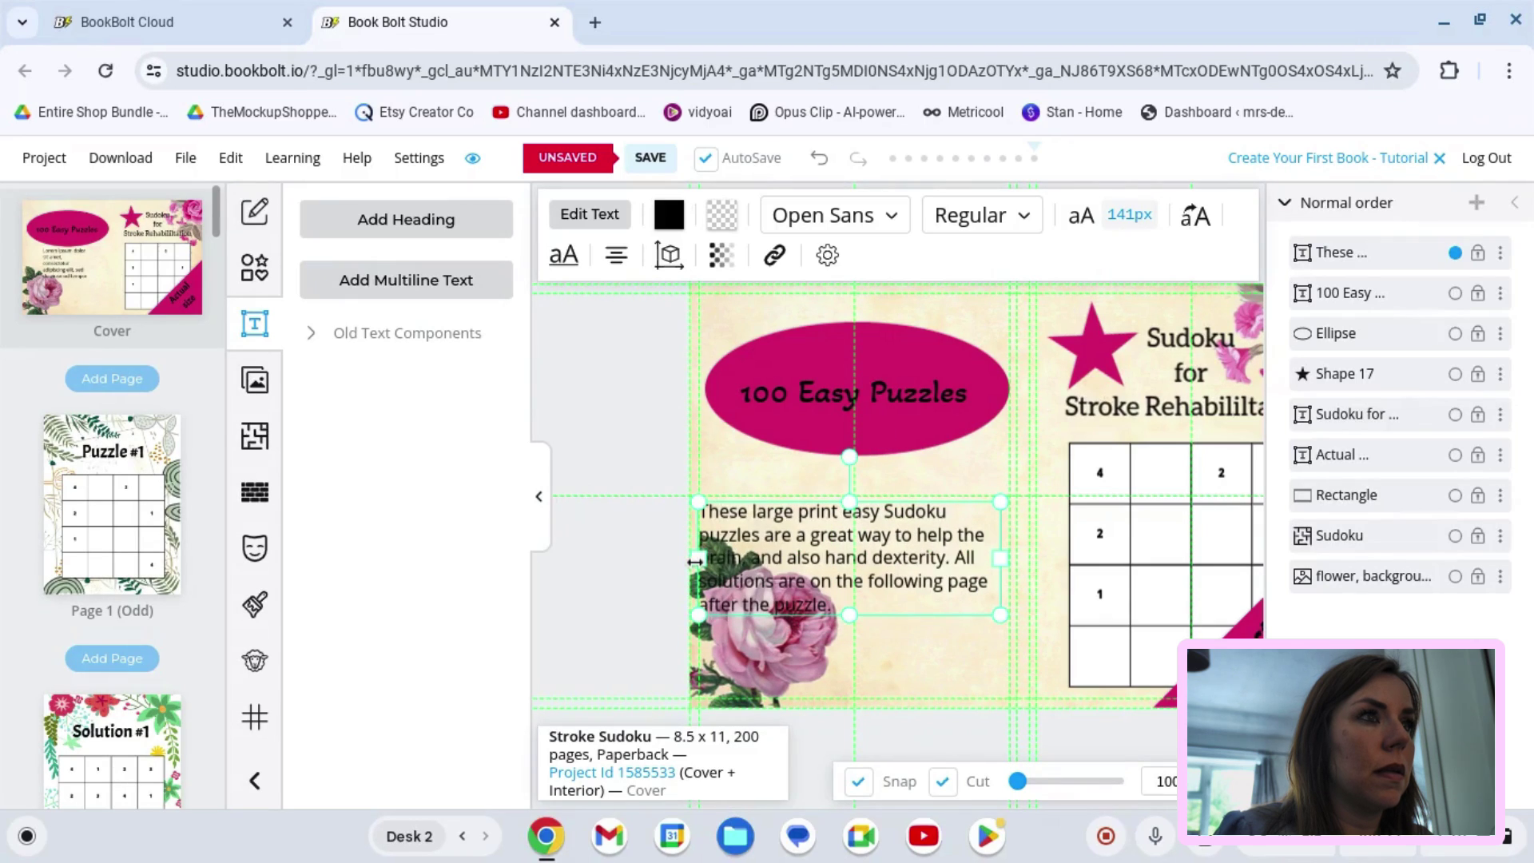
Step: Move the back-cover description up beneath the pink ellipse and try narrowing it into the space beside the rose
drag(870, 555, 875, 516)
click(942, 620)
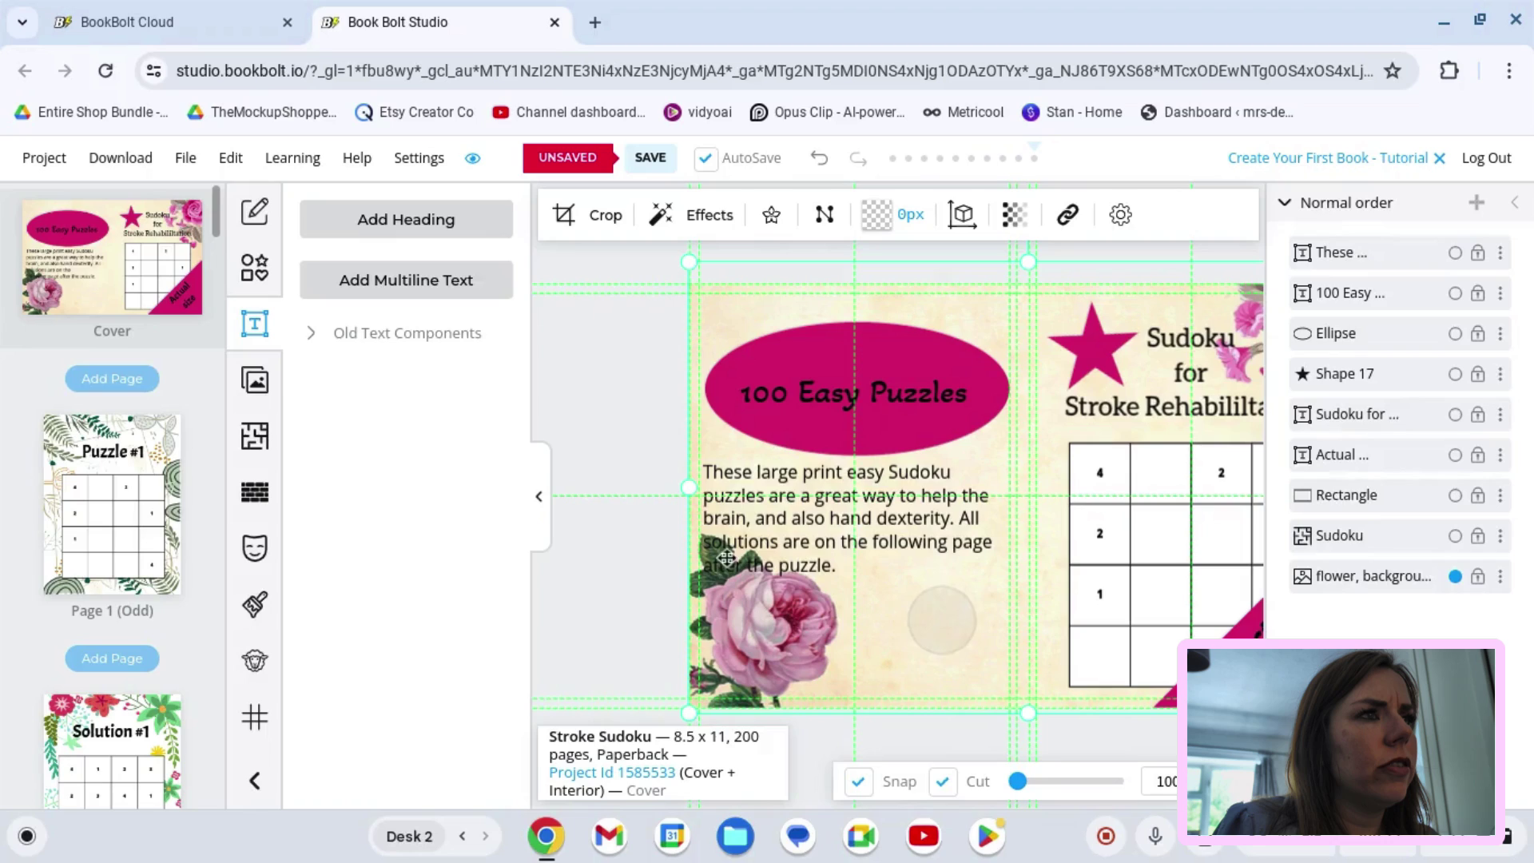
click(758, 515)
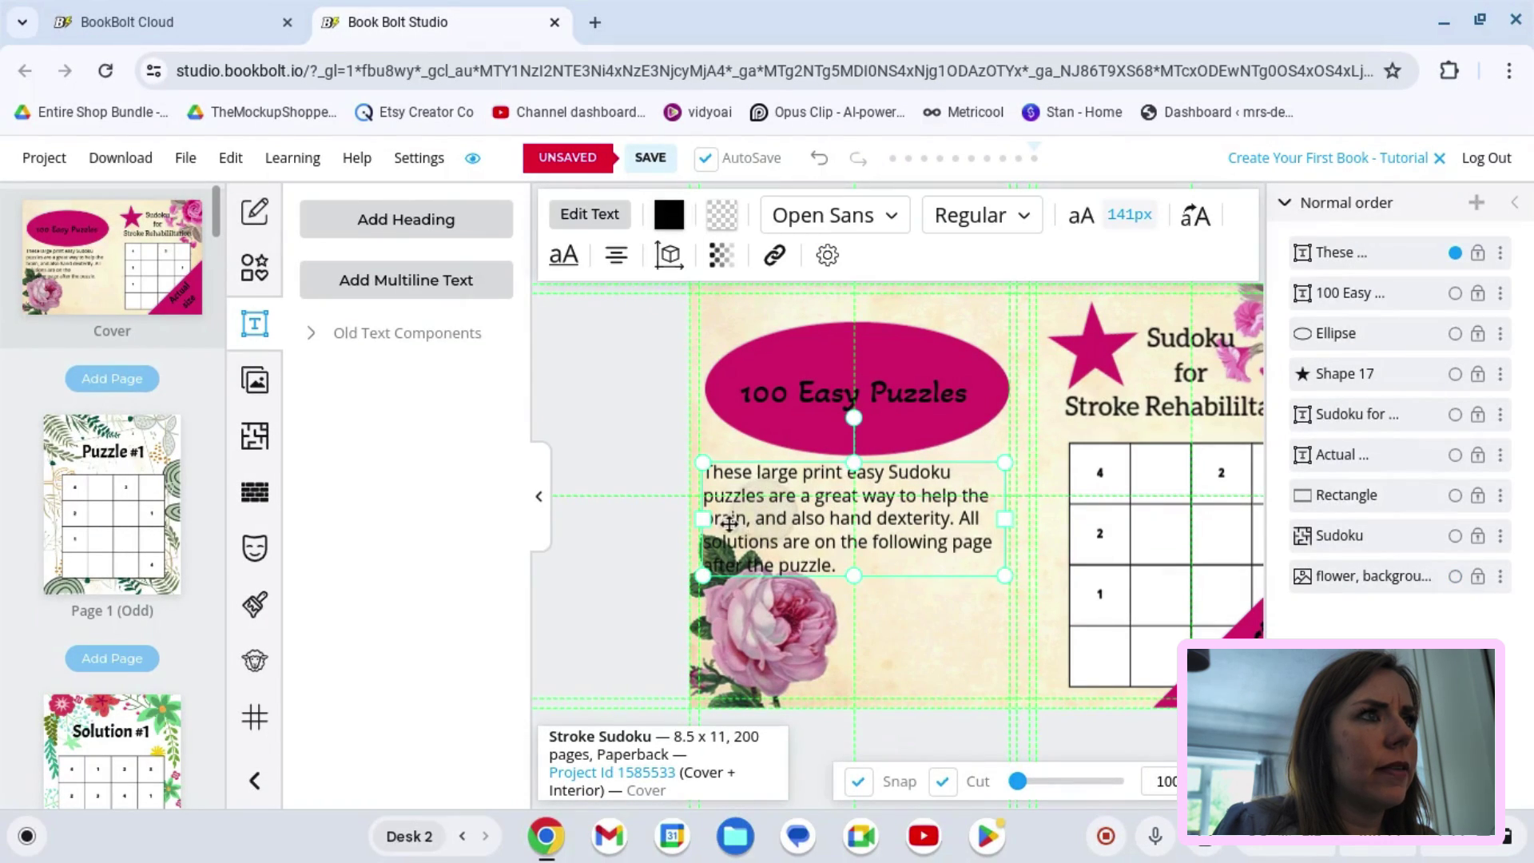
drag(703, 517, 899, 583)
click(899, 549)
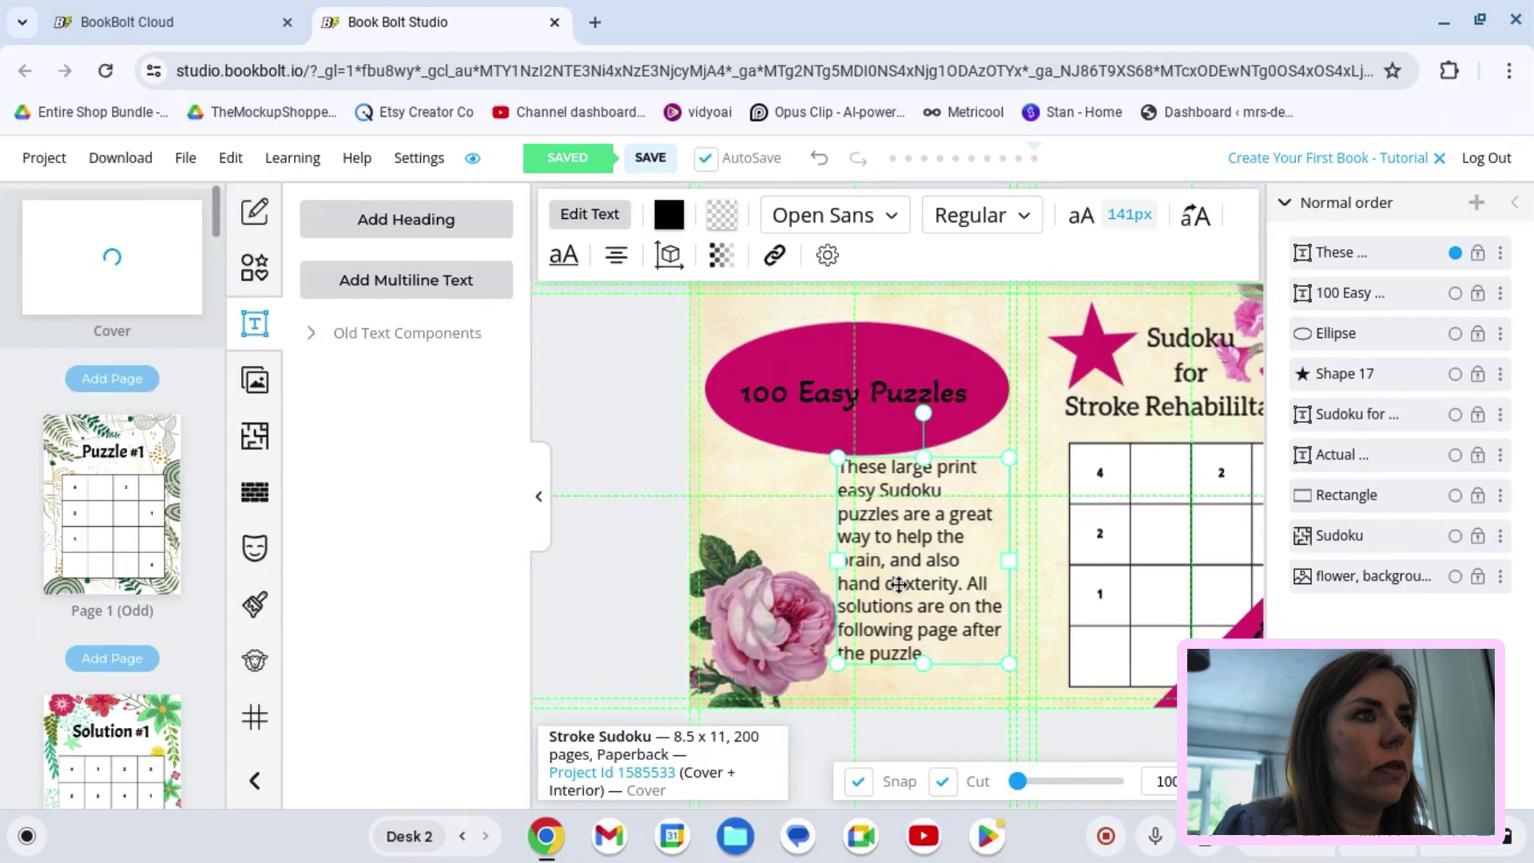
click(899, 585)
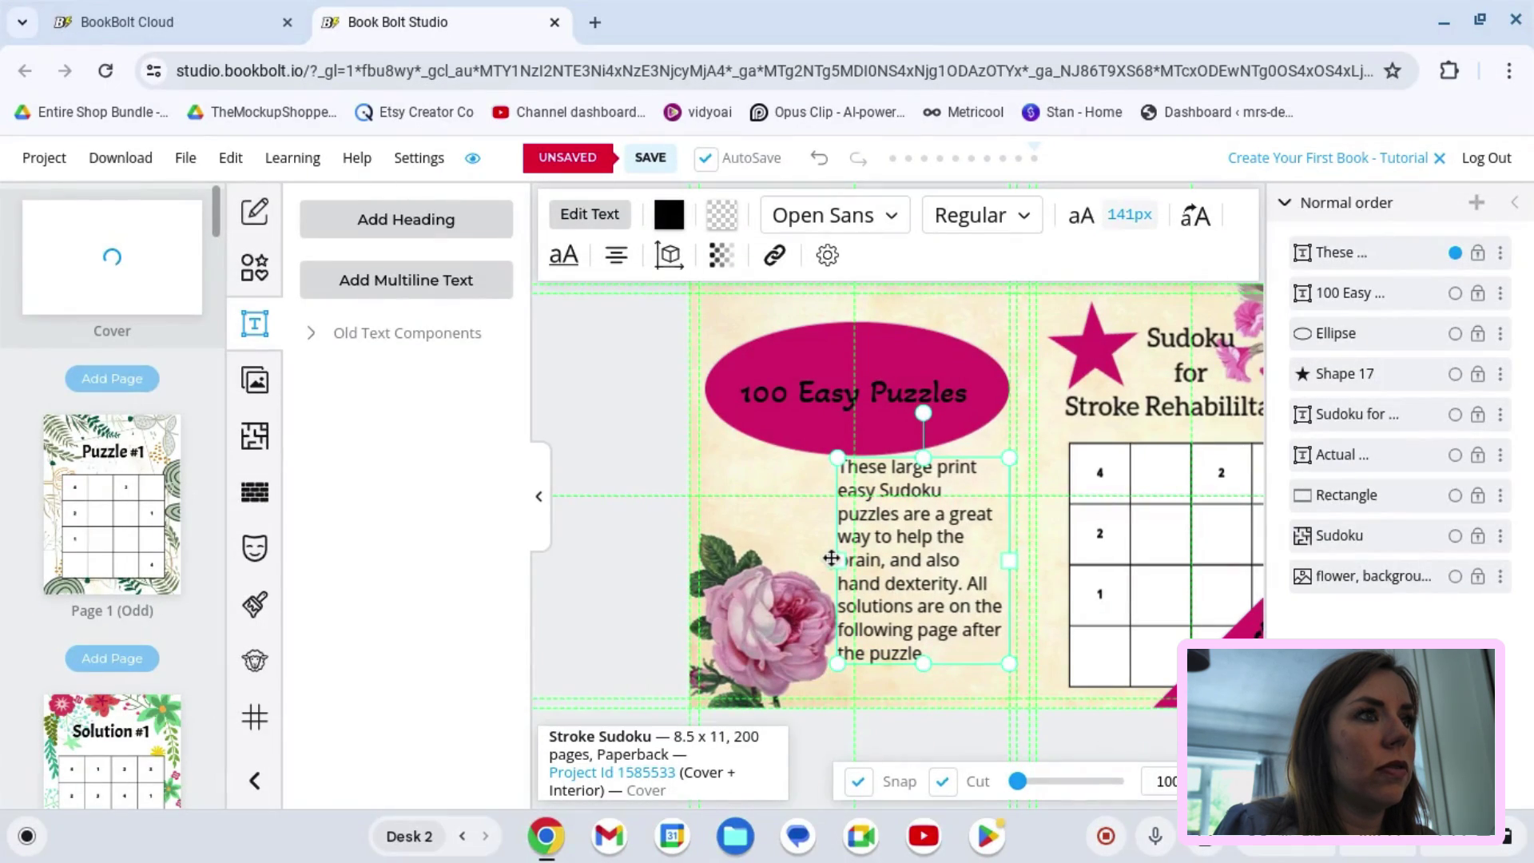
Step: Widen the description to span nearly the whole back cover and move it up clear of the rose
drag(832, 558, 707, 544)
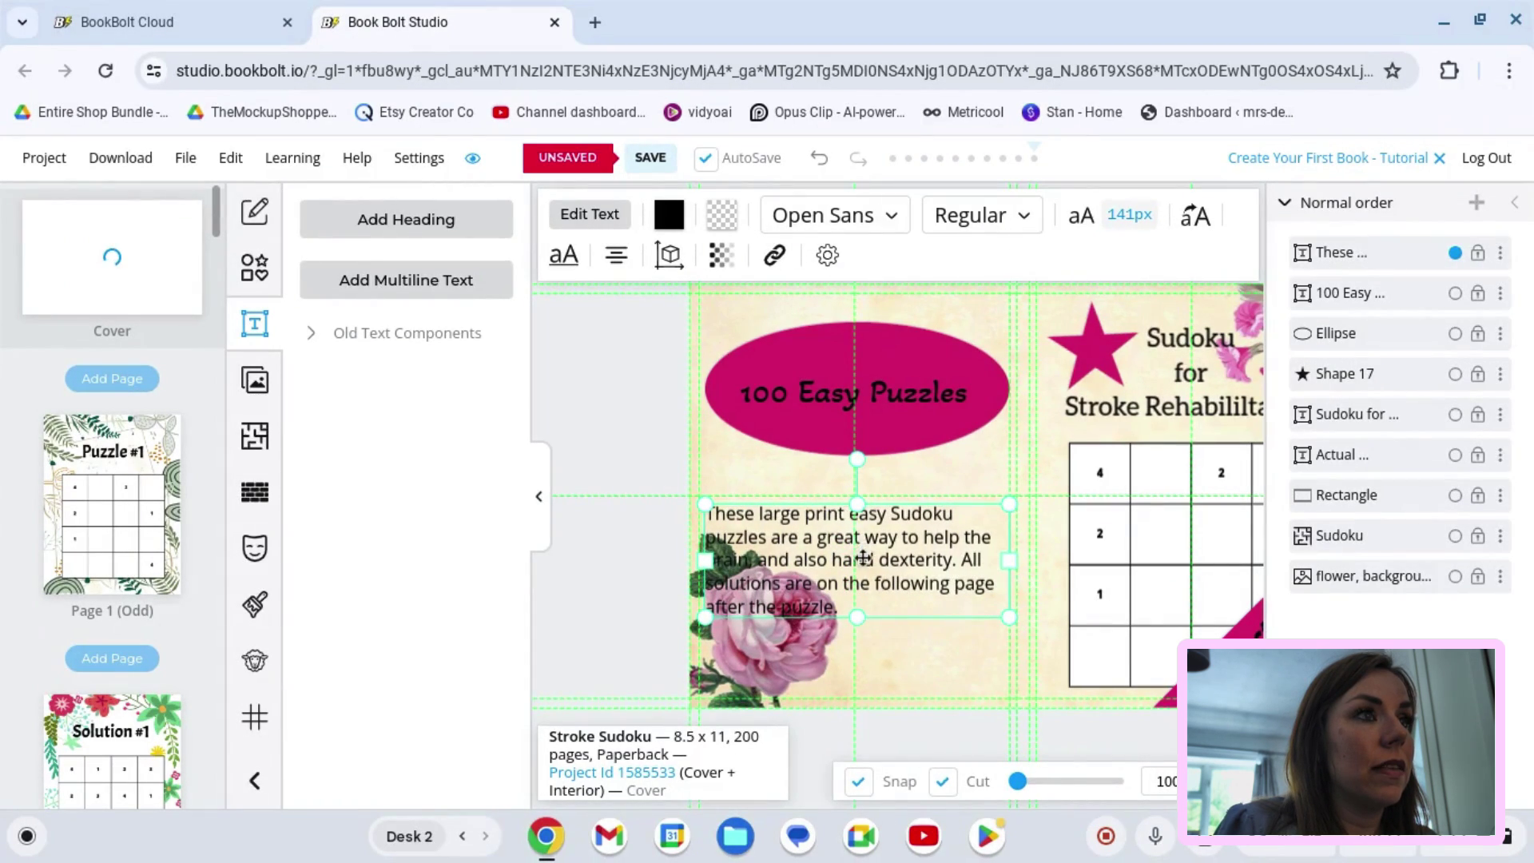
drag(862, 559, 853, 475)
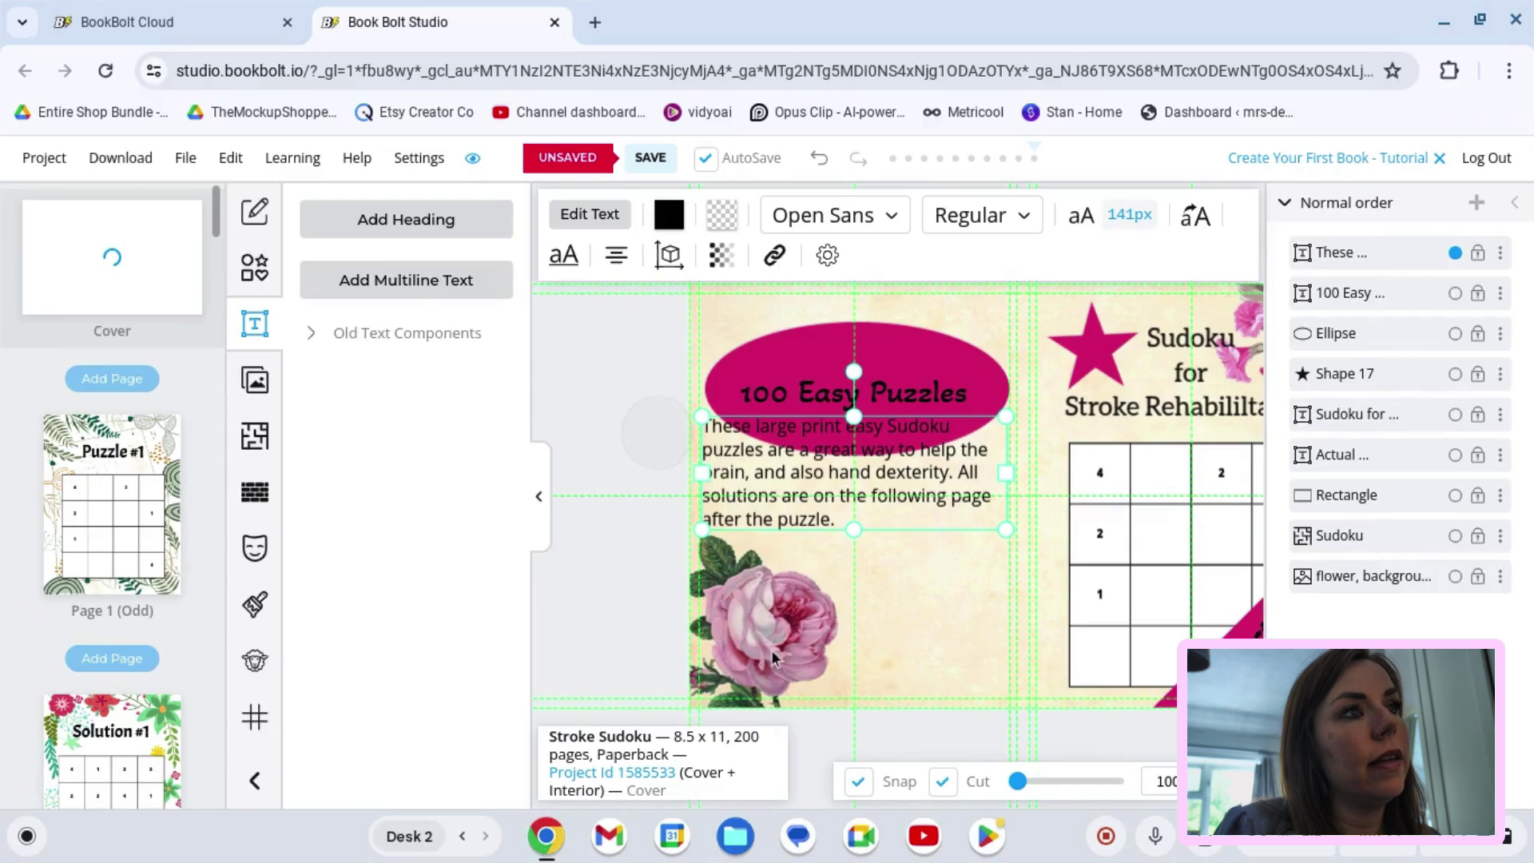
click(612, 598)
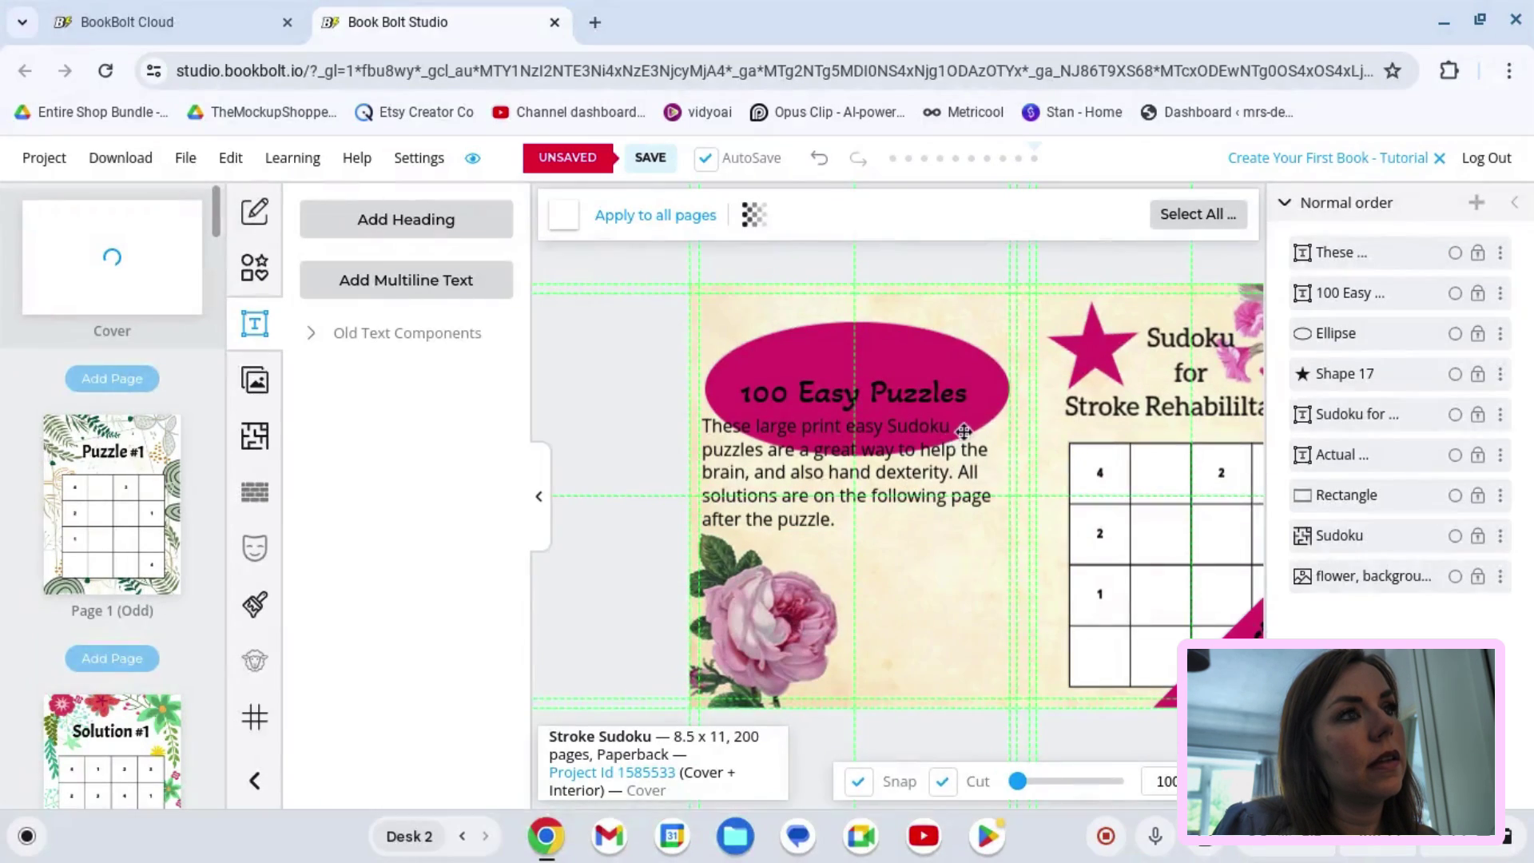
Step: Delete the pink ellipse from the back cover and move the "100 Easy Puzzles" heading and the description upward
click(991, 407)
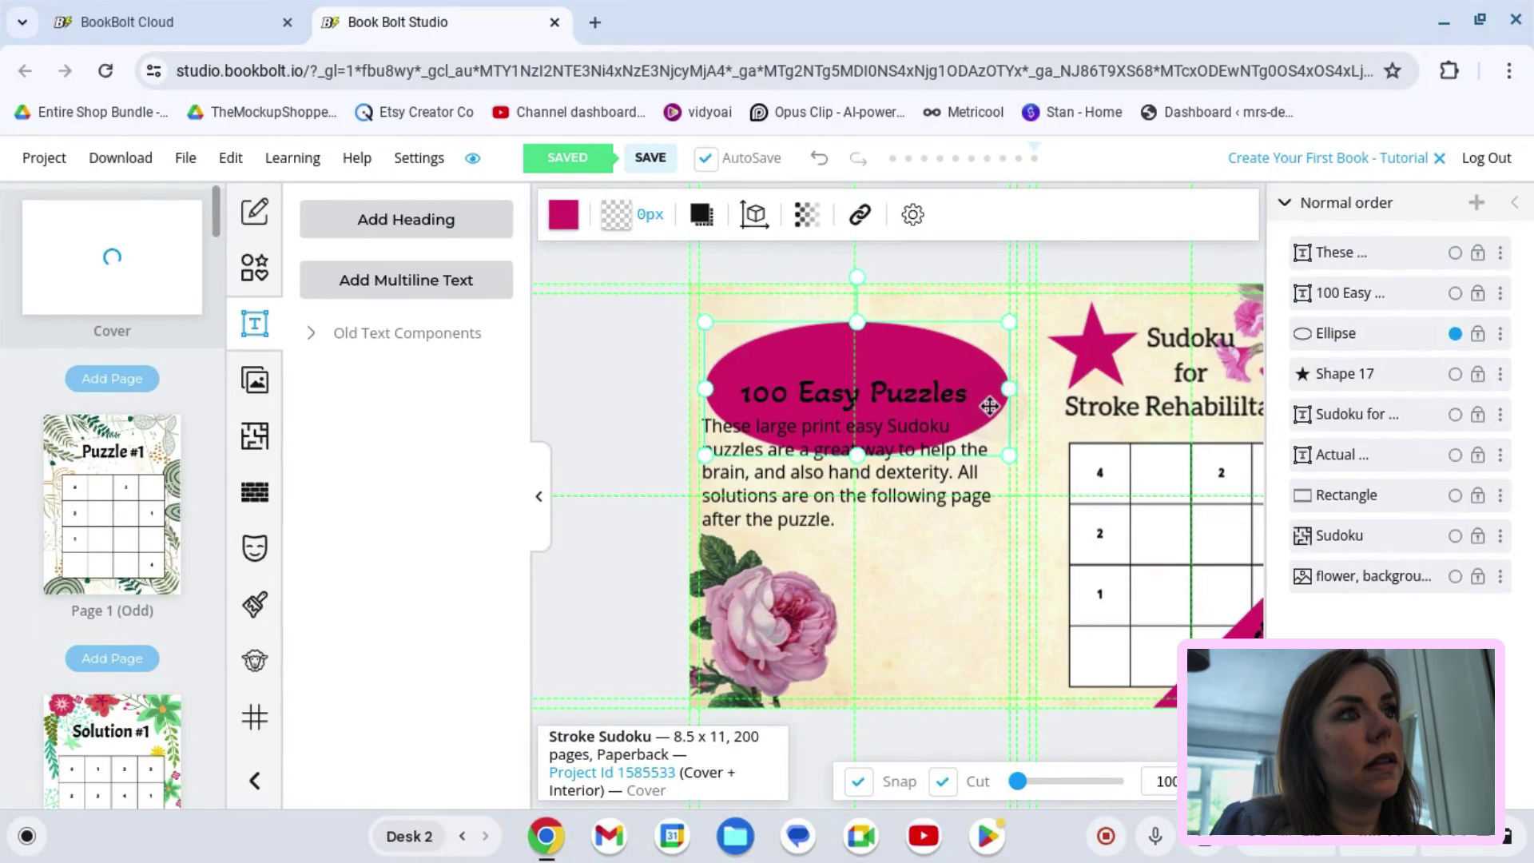
key(Delete)
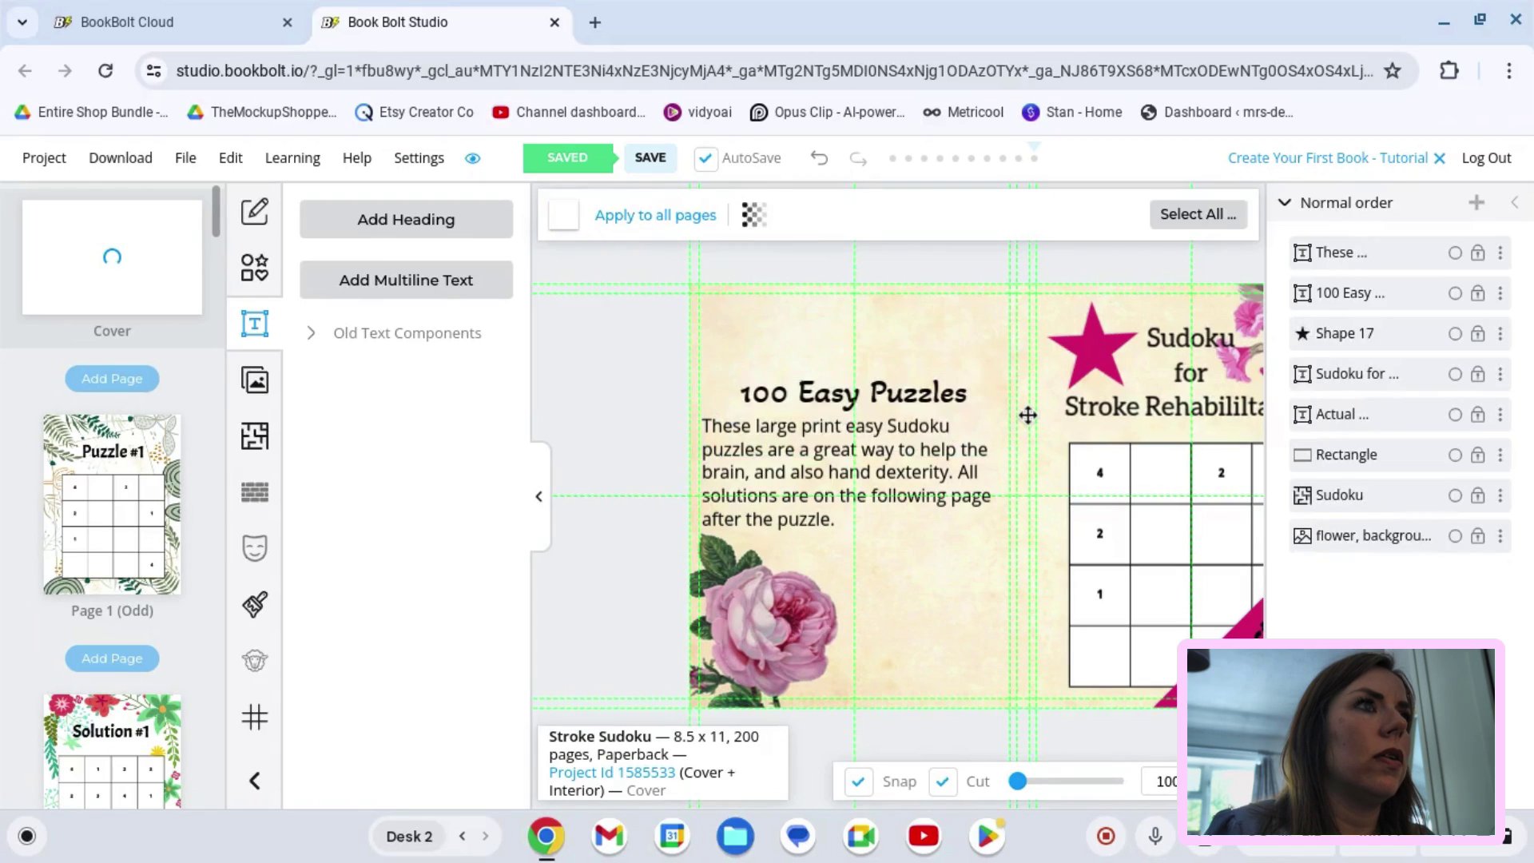
drag(878, 401, 878, 345)
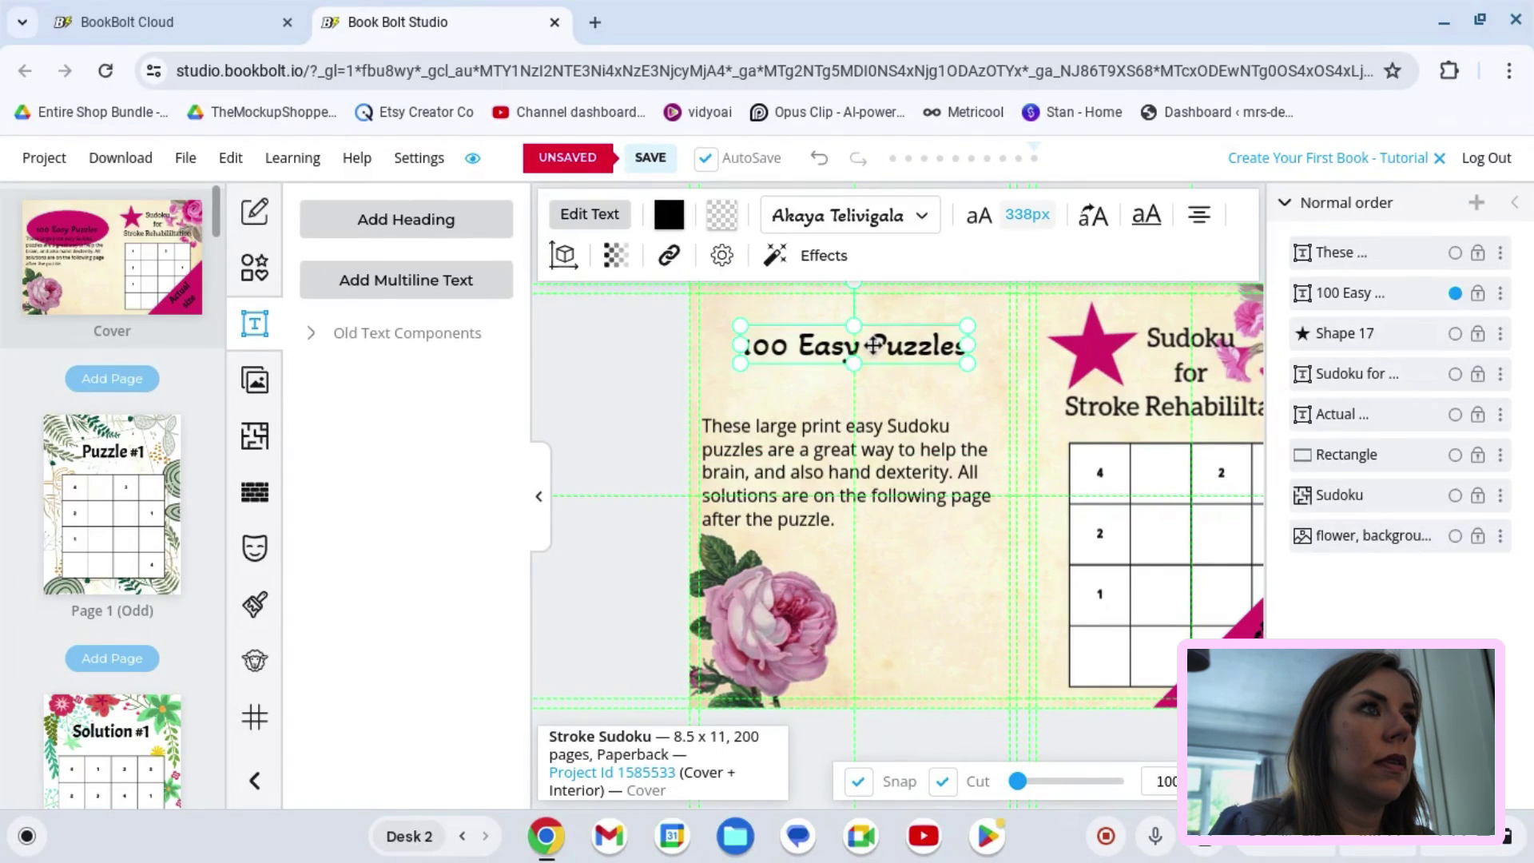
click(897, 461)
drag(896, 462, 895, 429)
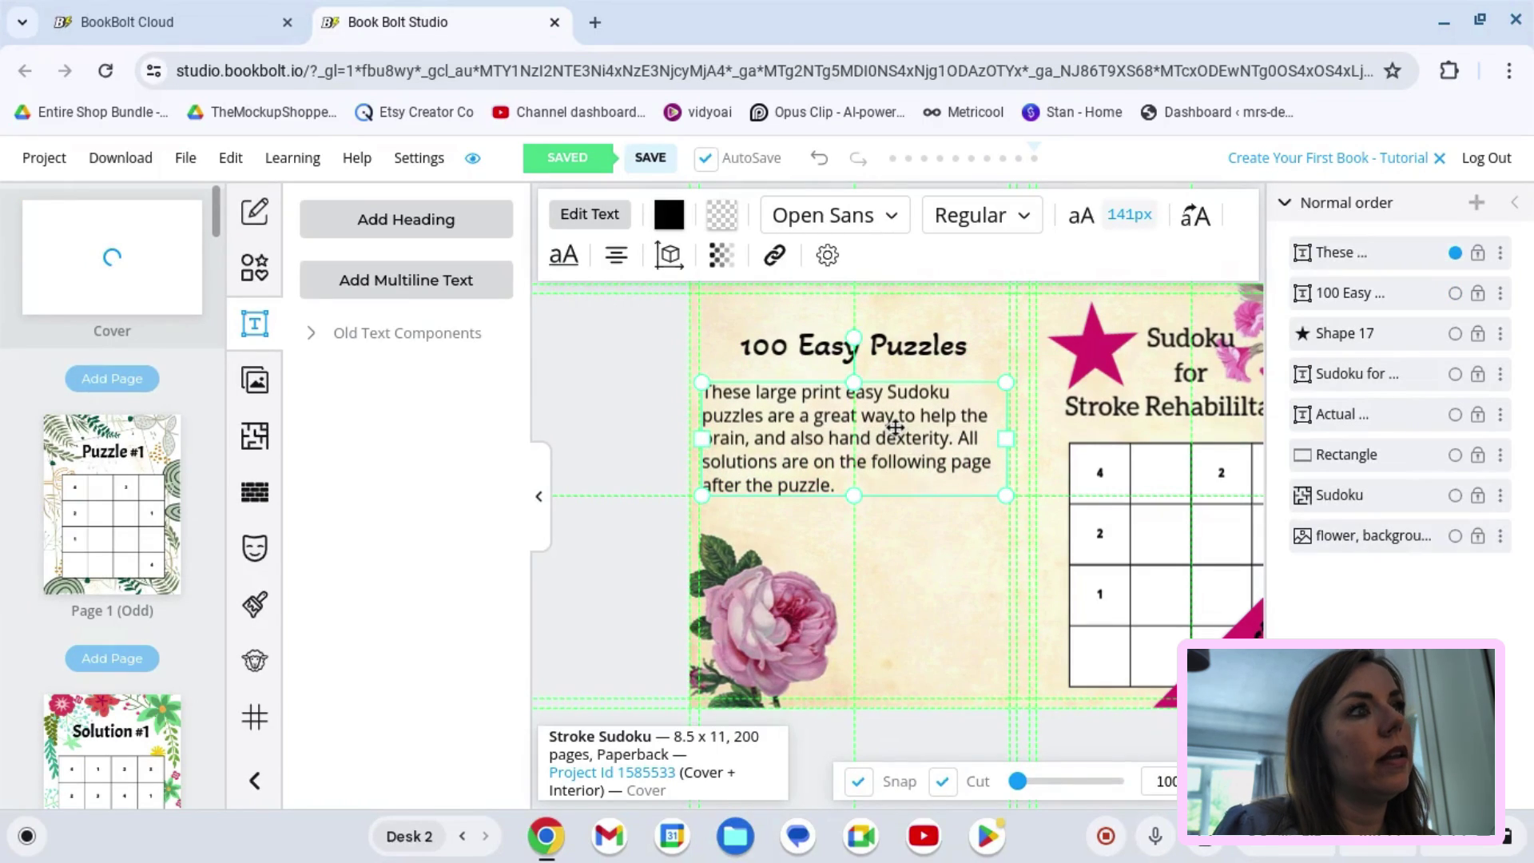
click(599, 575)
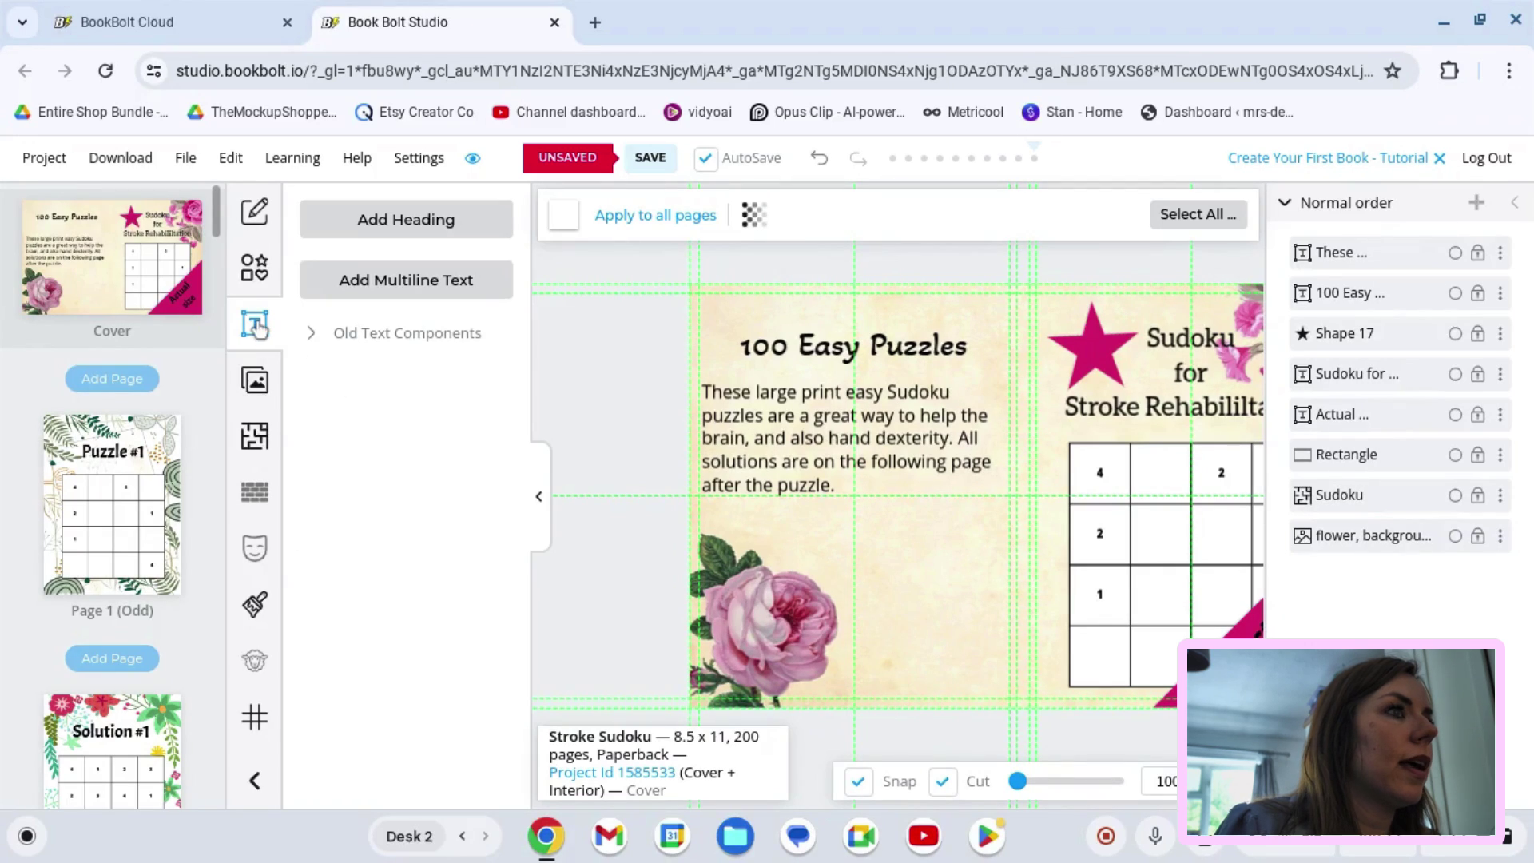
Step: Search the Pixabay images for "rose painting" and add the yellow rose illustration with green leaves to the cover
click(255, 380)
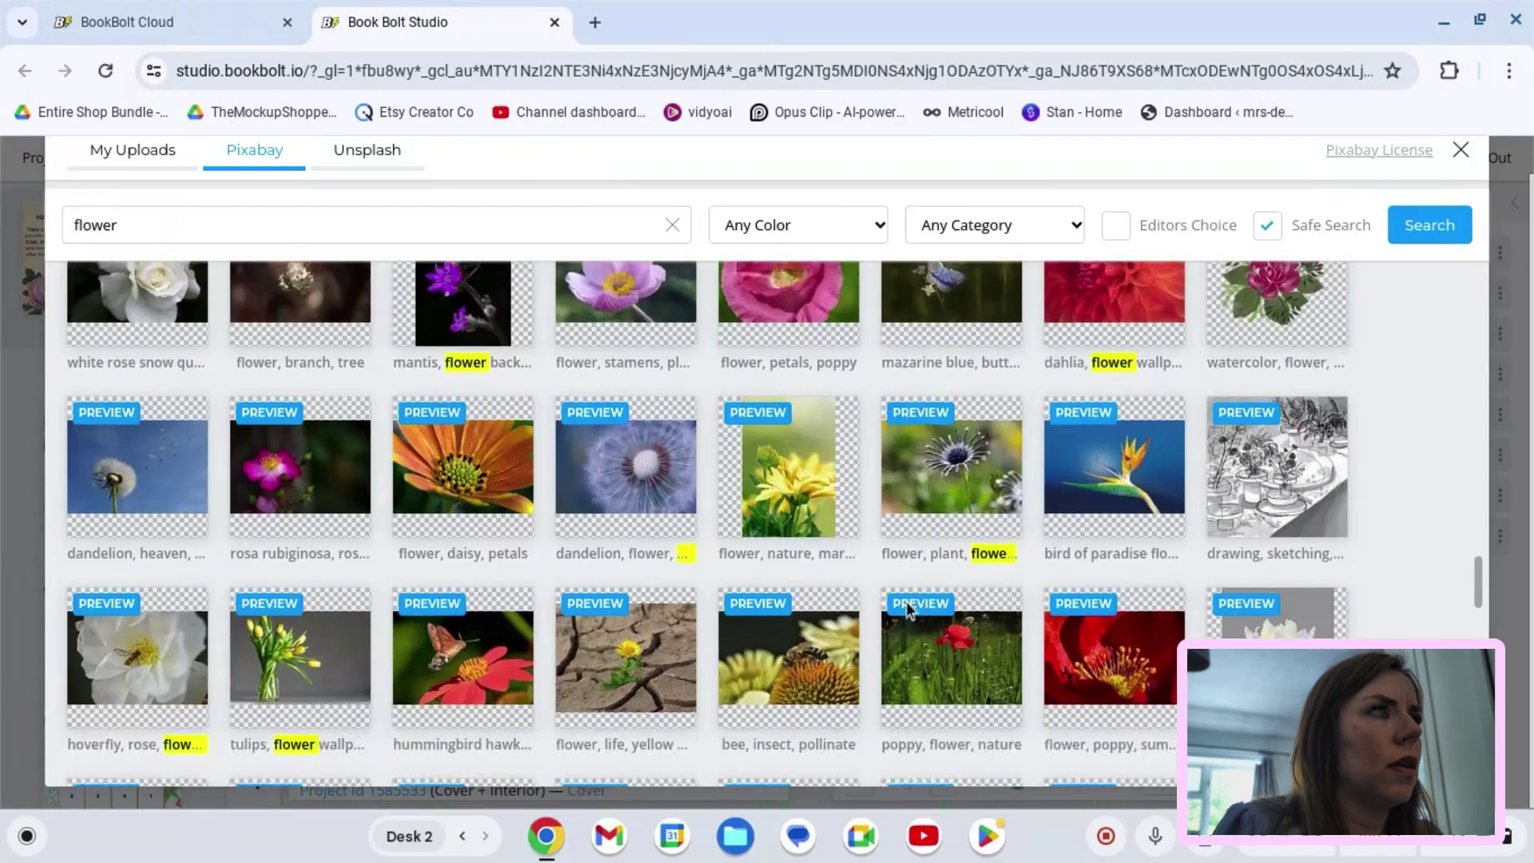
scroll(906, 601, down, 5)
click(189, 222)
key(BackSpace)
key(BackSpace)
key(BackSpace)
key(BackSpace)
key(BackSpace)
key(BackSpace)
key(BackSpace)
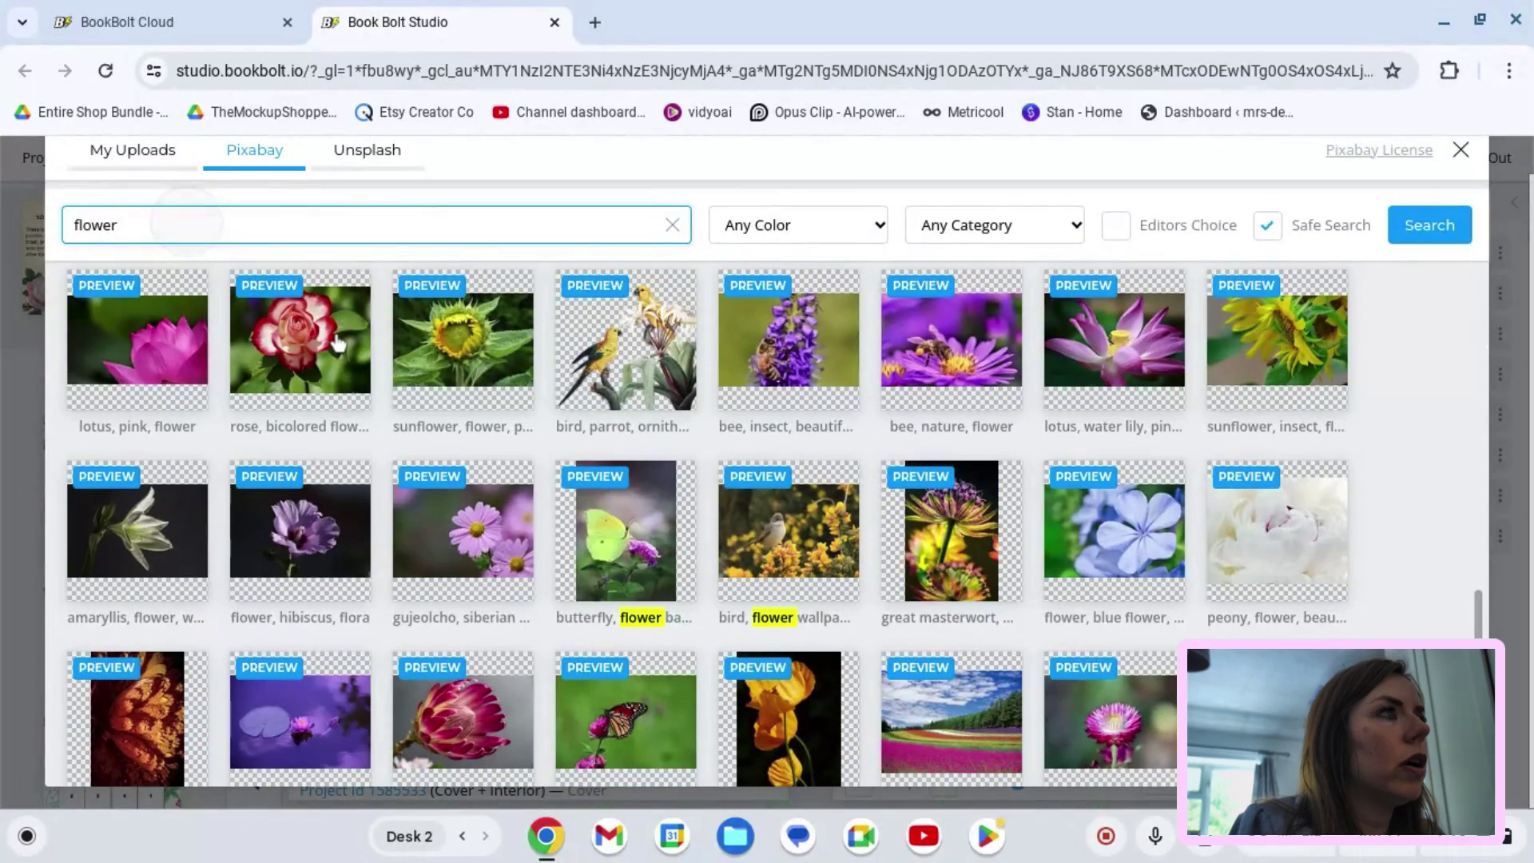
text(rose painting)
key(Return)
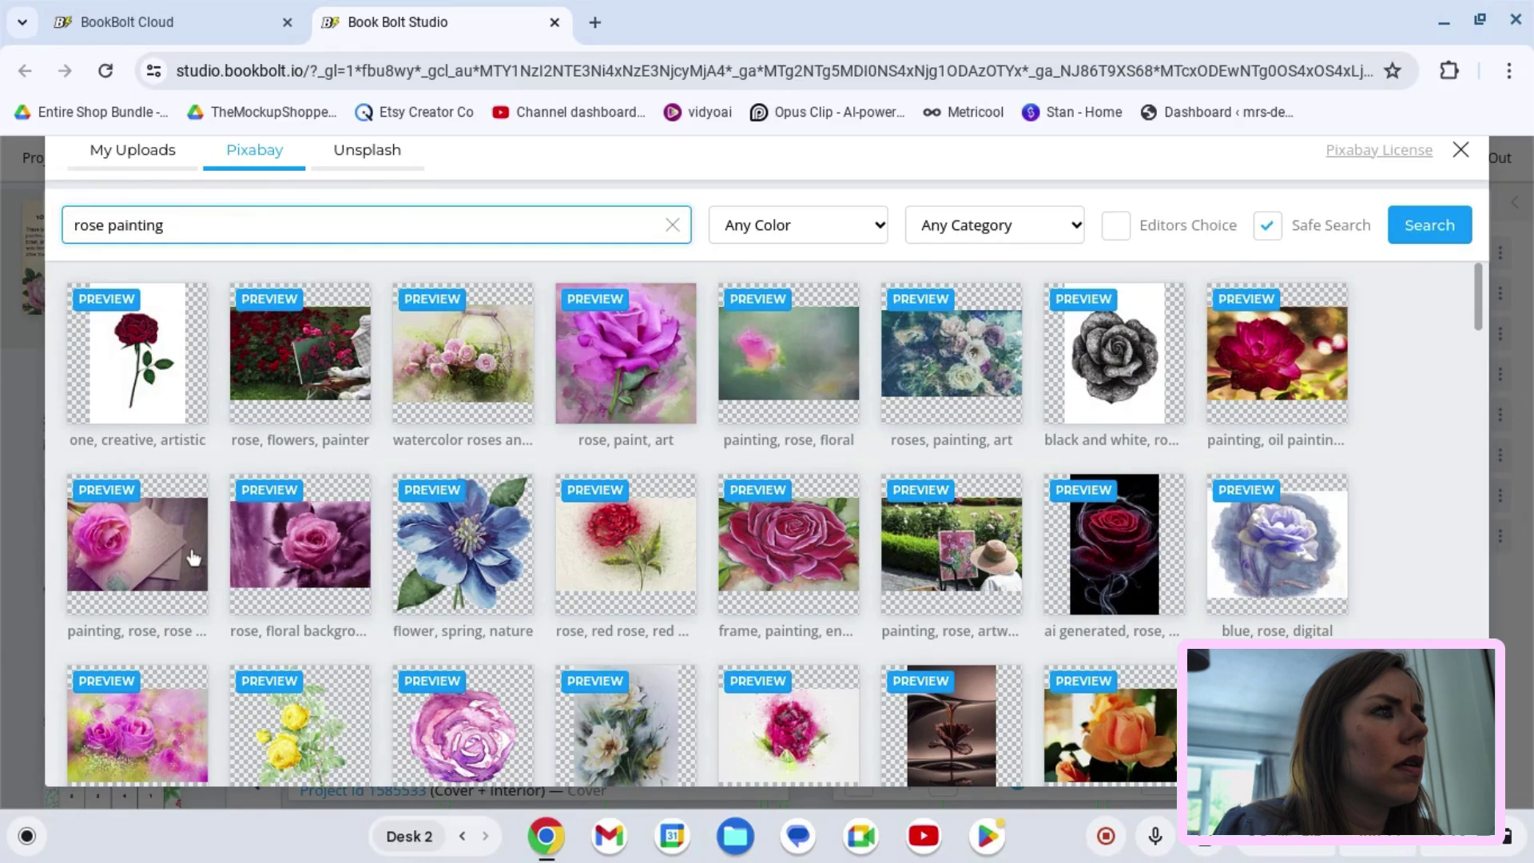
scroll(208, 612, down, 1)
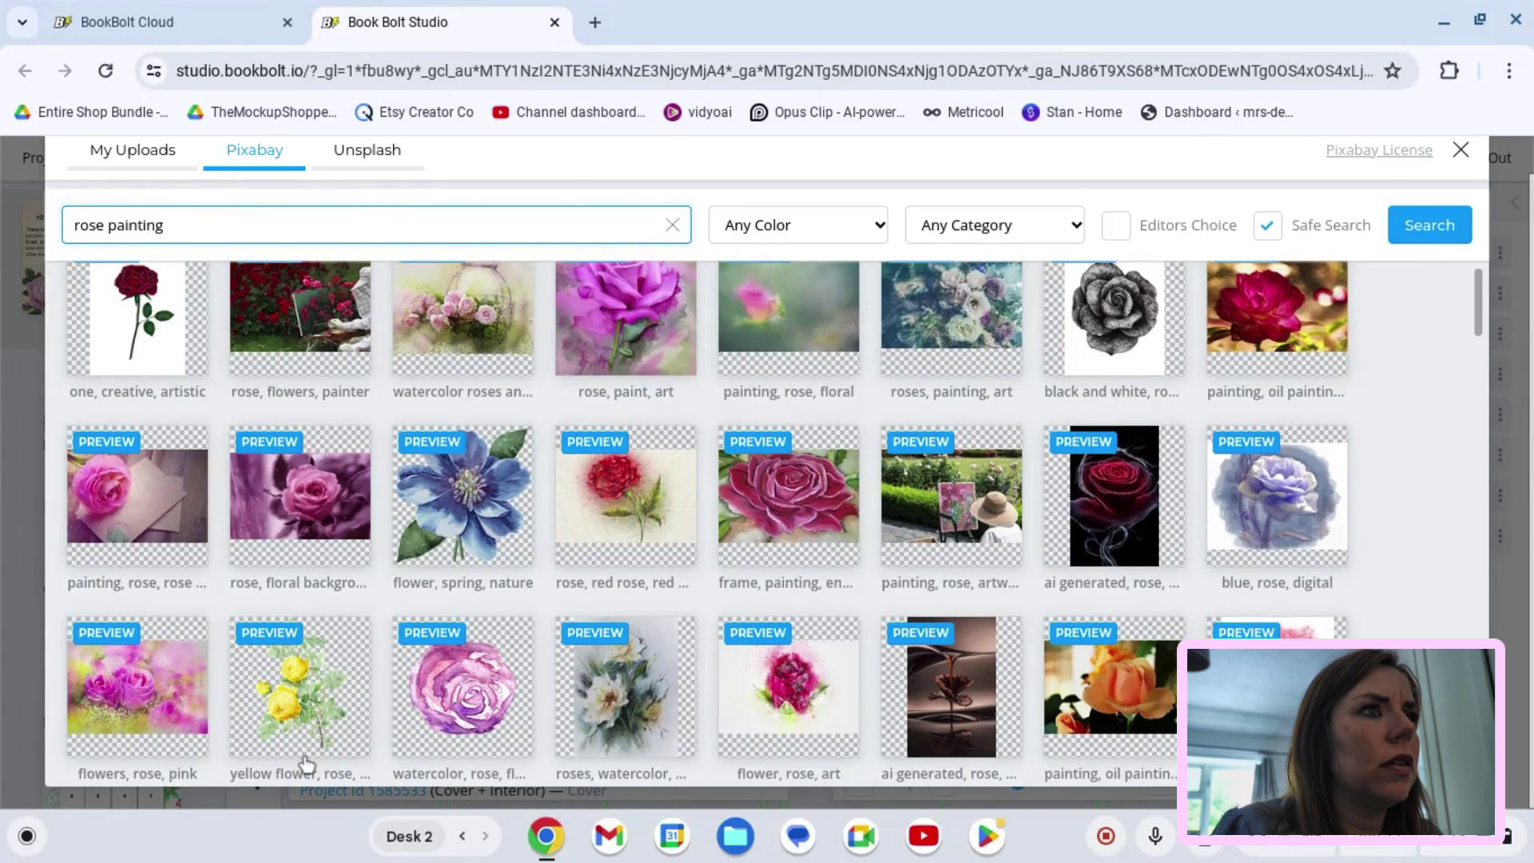
click(317, 727)
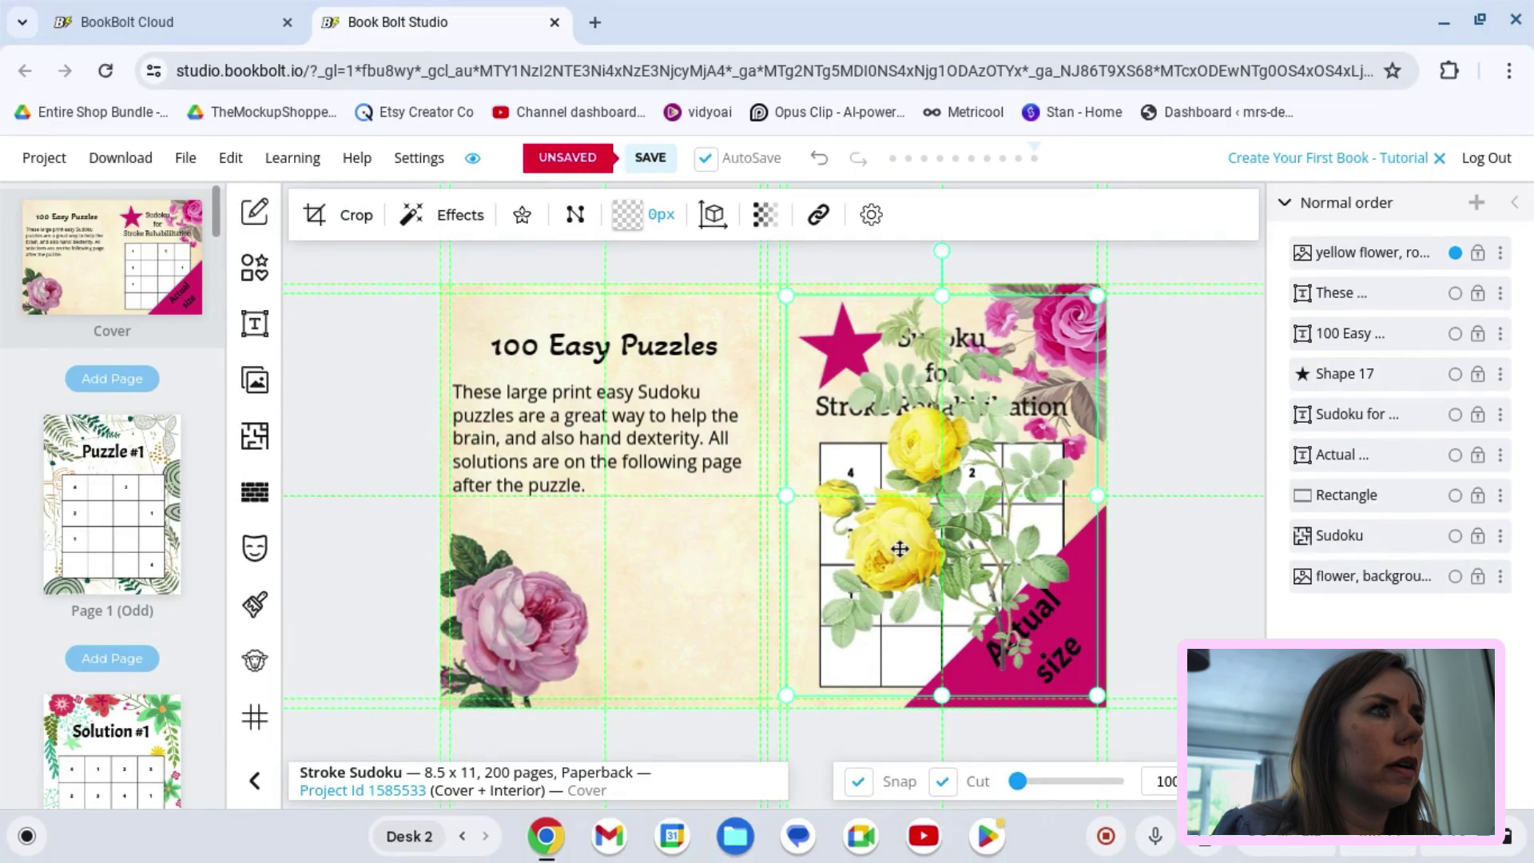
Step: Move the yellow rose image to the back cover, shrink it, and fit it beside the pink rose below the description
drag(897, 548, 631, 362)
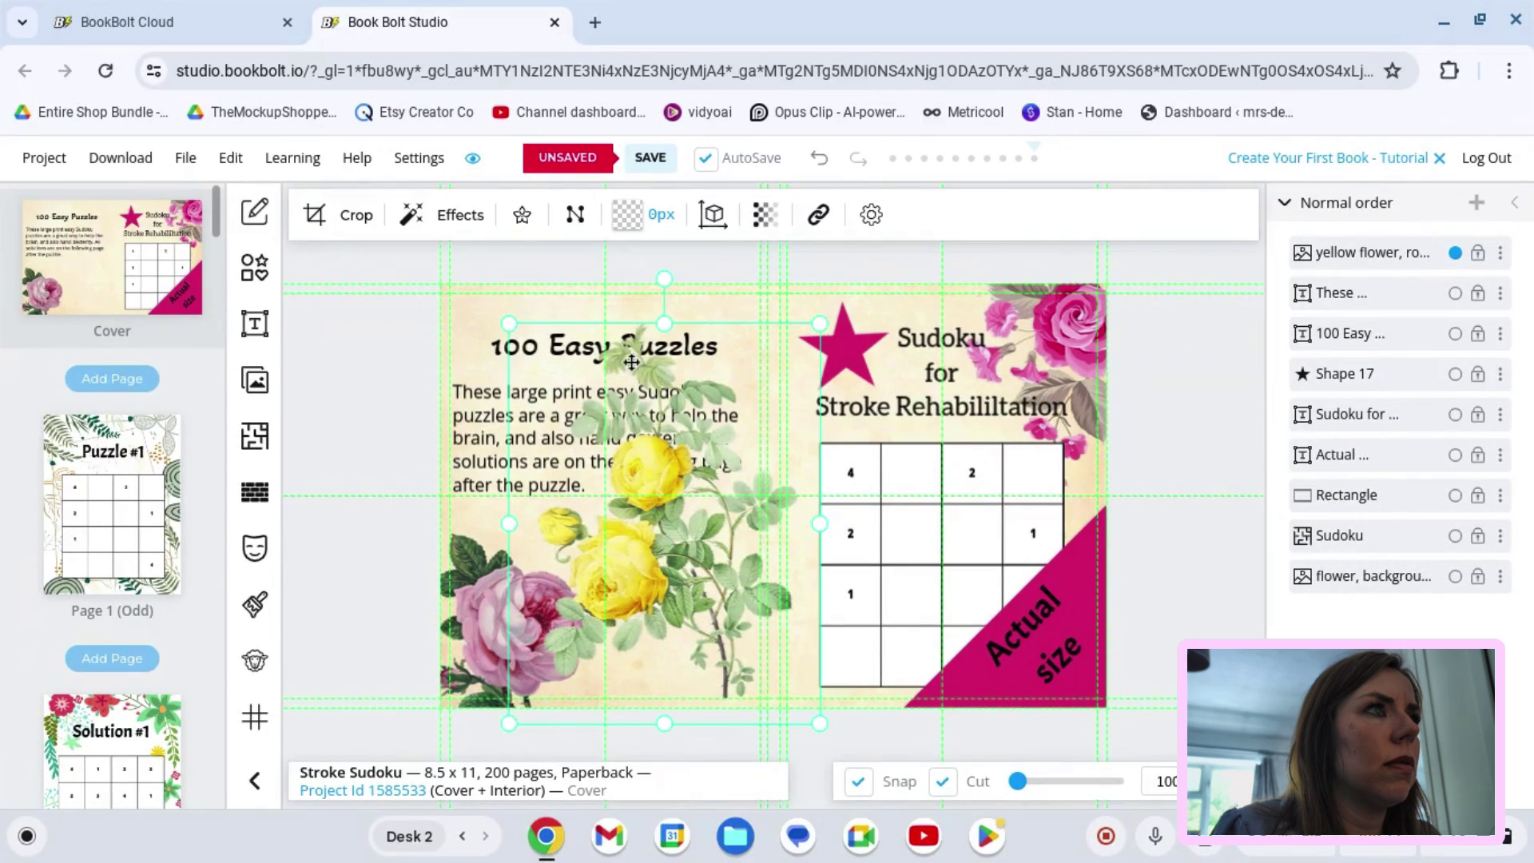
drag(510, 324, 627, 479)
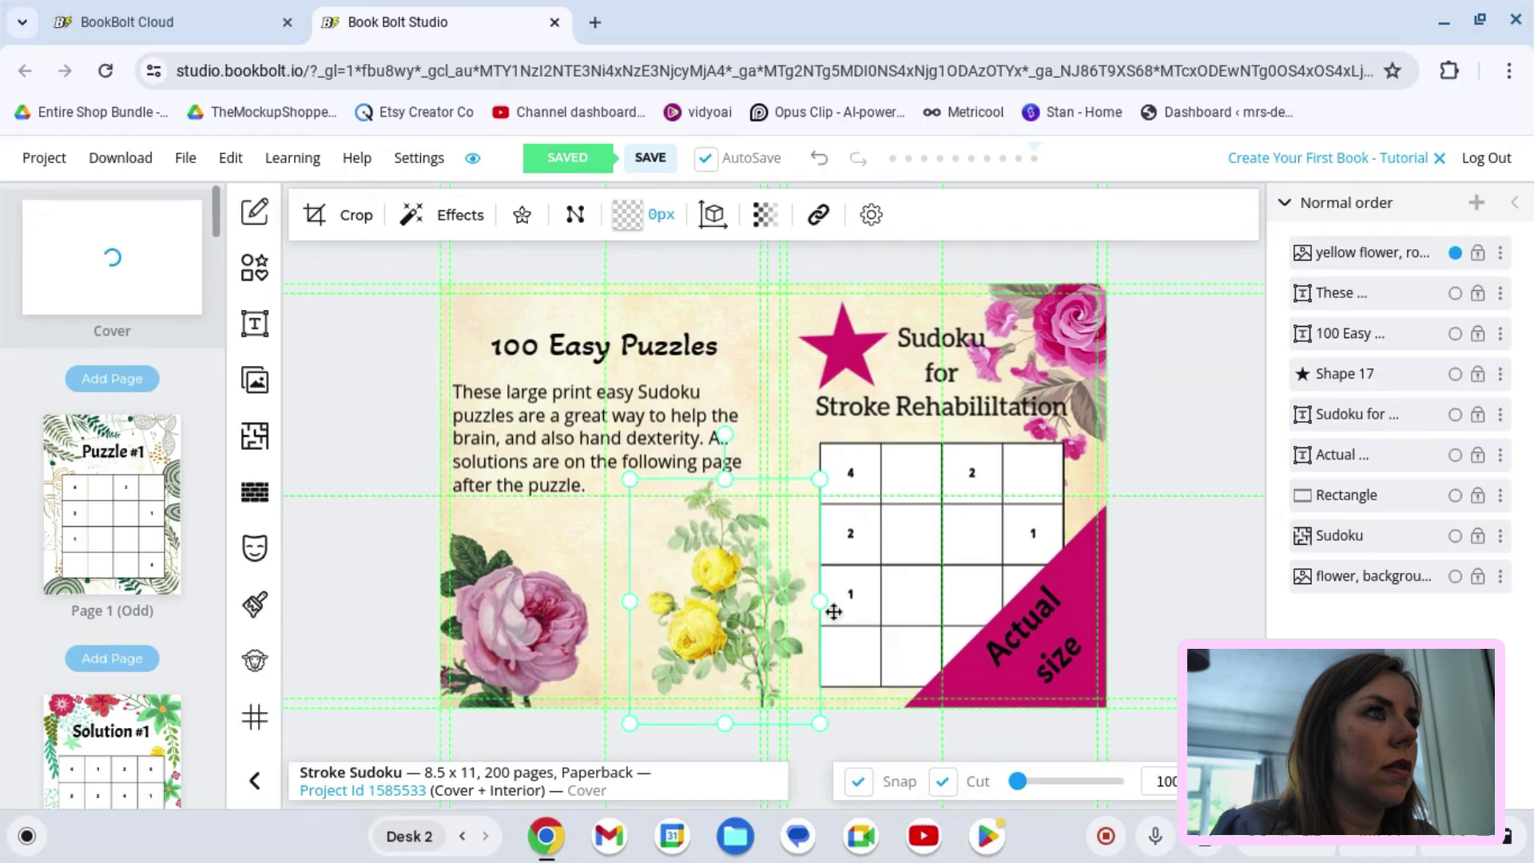
mouse_move(740, 615)
mouse_down()
mouse_move(702, 604)
mouse_move(751, 611)
mouse_move(717, 606)
mouse_up()
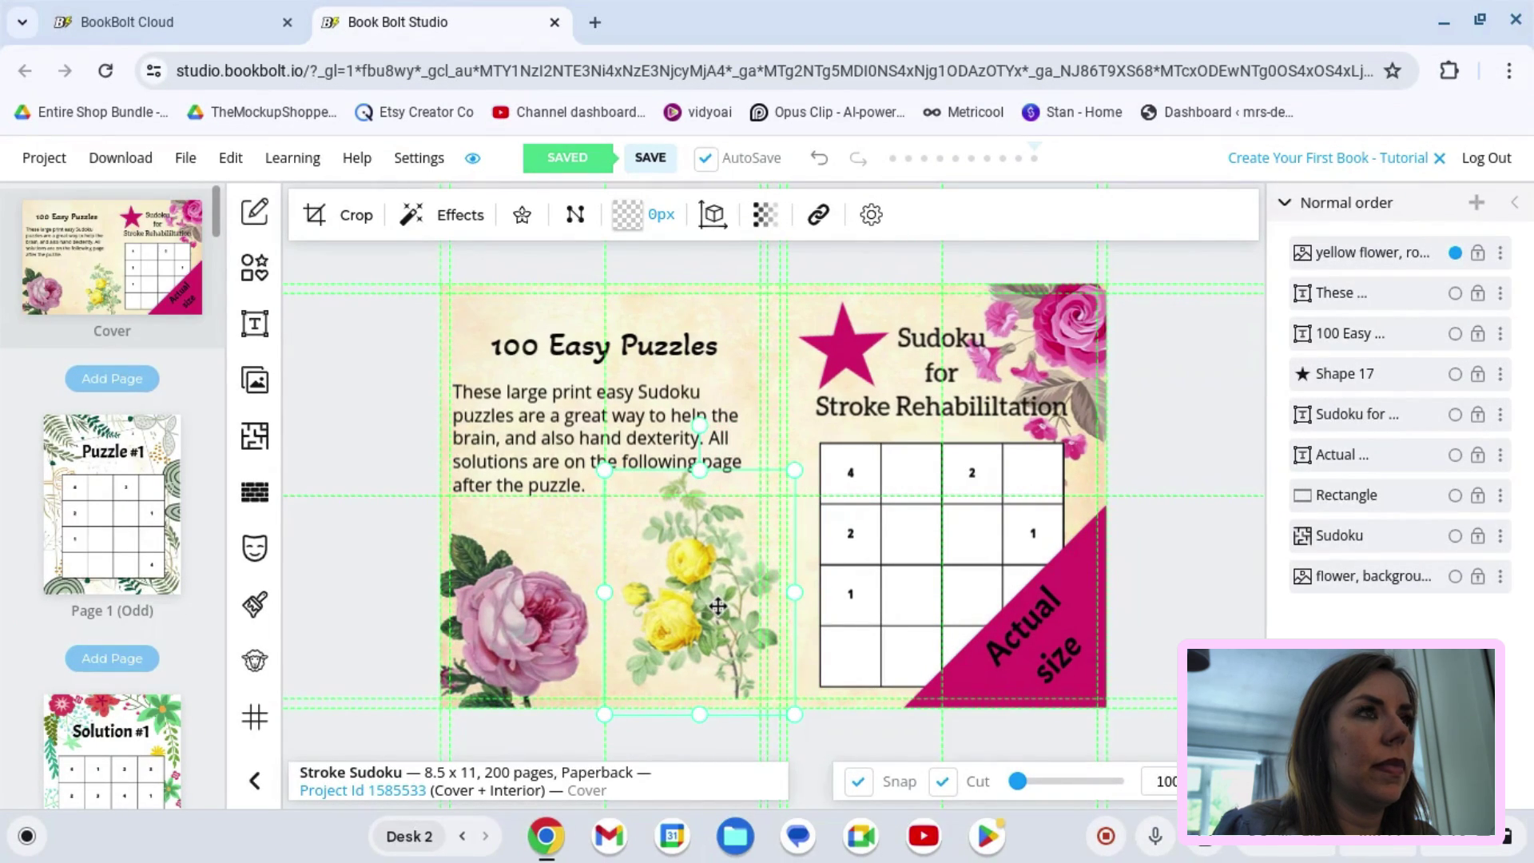
click(1166, 565)
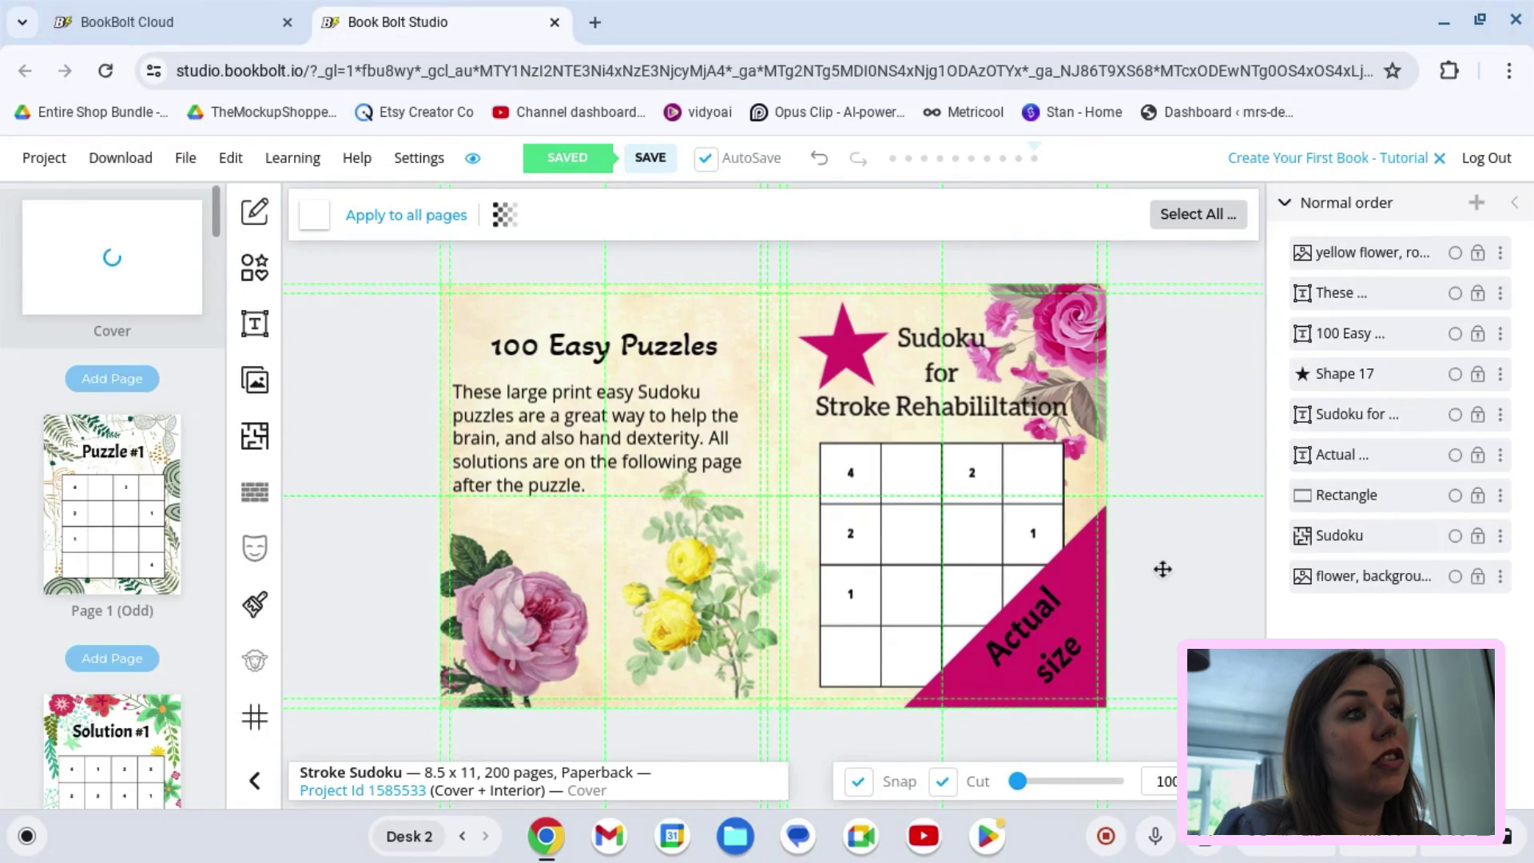
drag(700, 634, 702, 583)
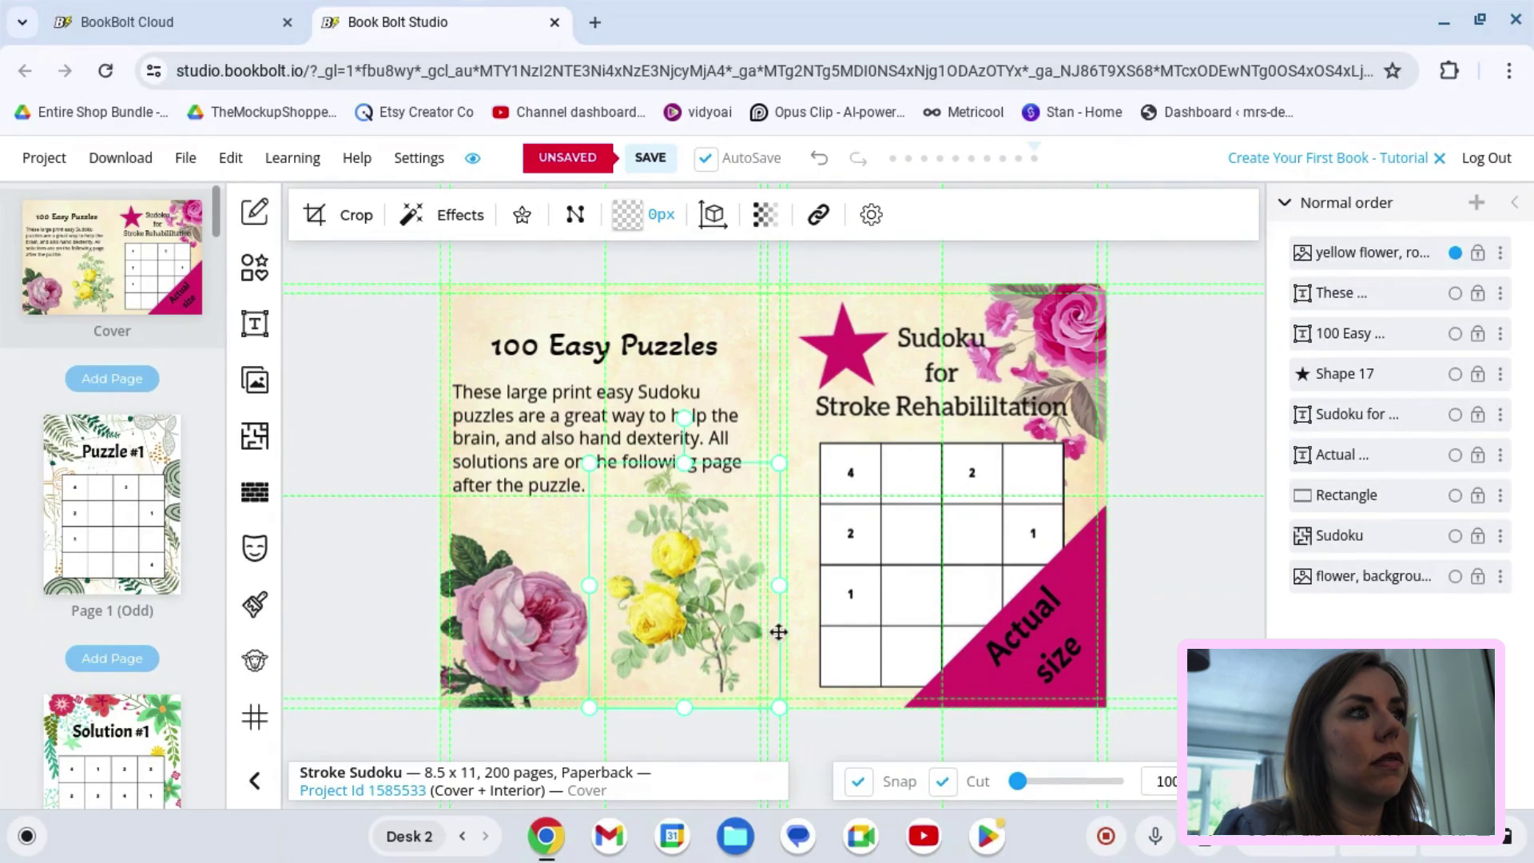
click(1191, 615)
click(1200, 365)
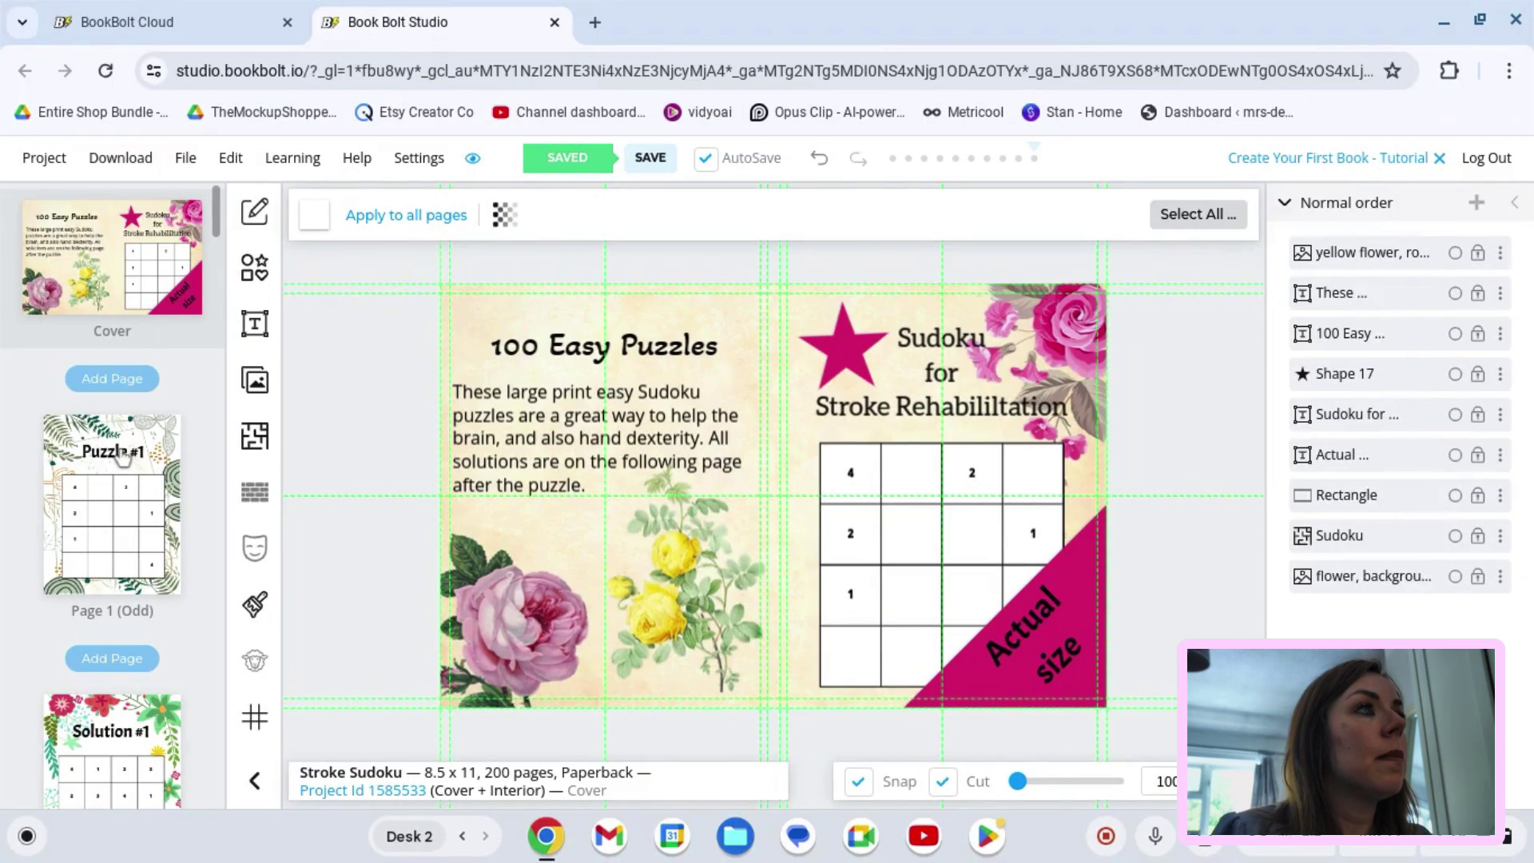
Step: Download the current project in CMYK for printed books and open the downloaded Stroke_Sudoku zip archive in the file manager
click(102, 167)
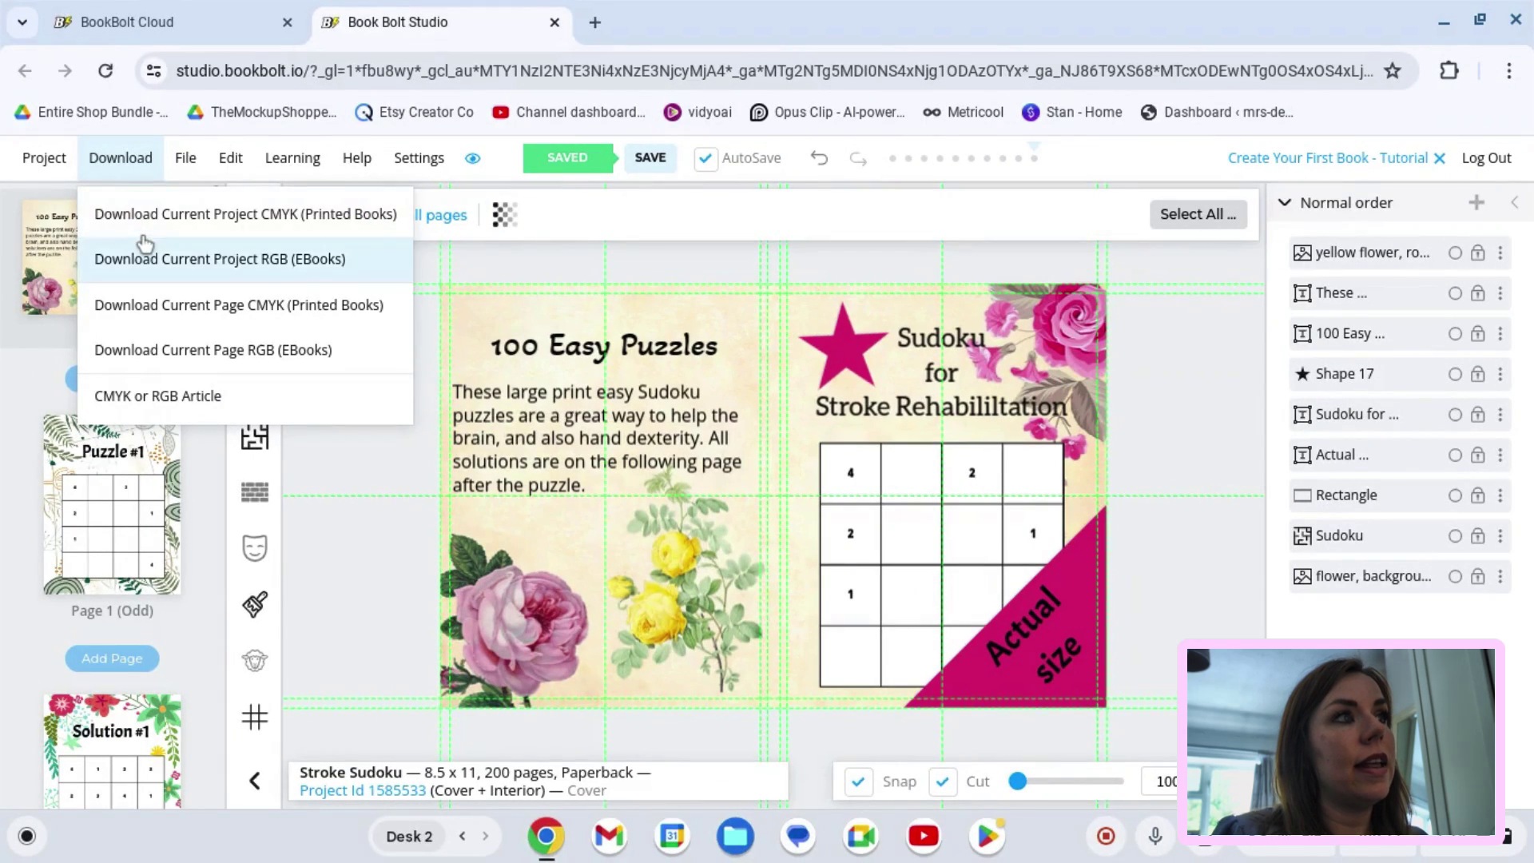
click(363, 227)
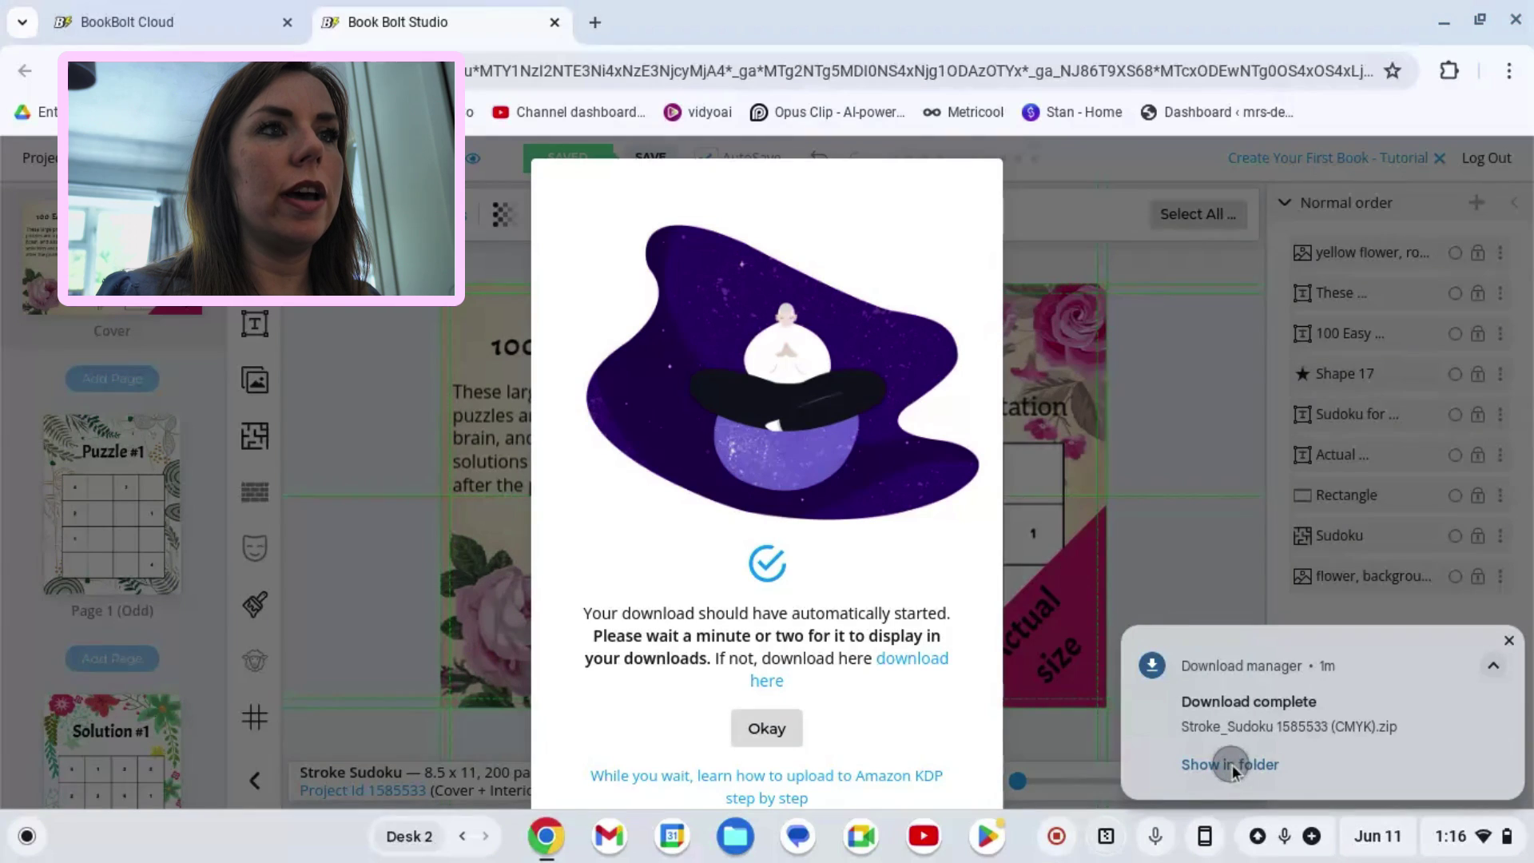
click(1230, 765)
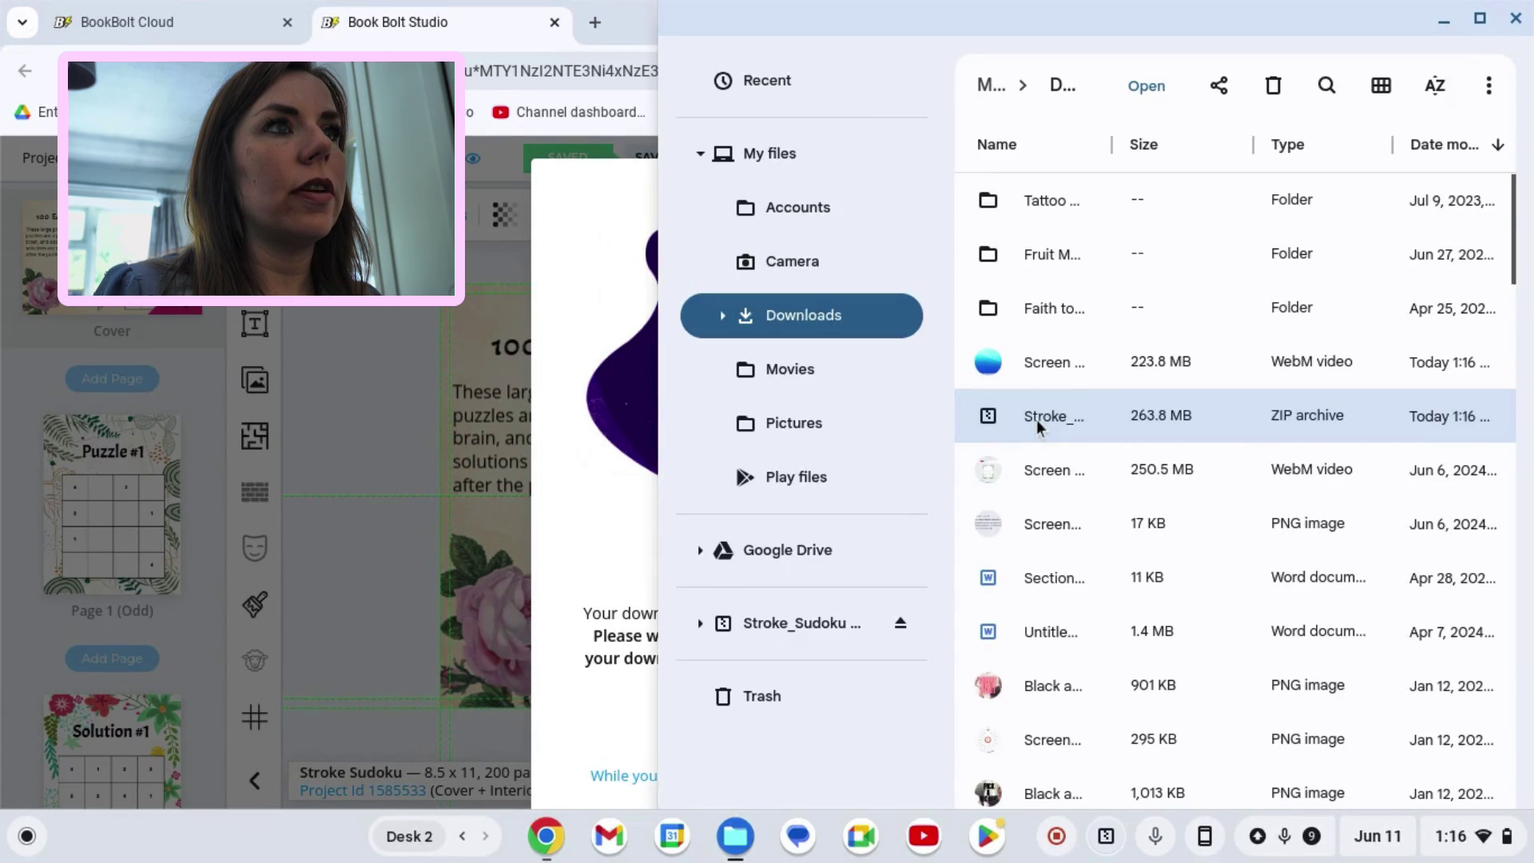
double_click(1043, 412)
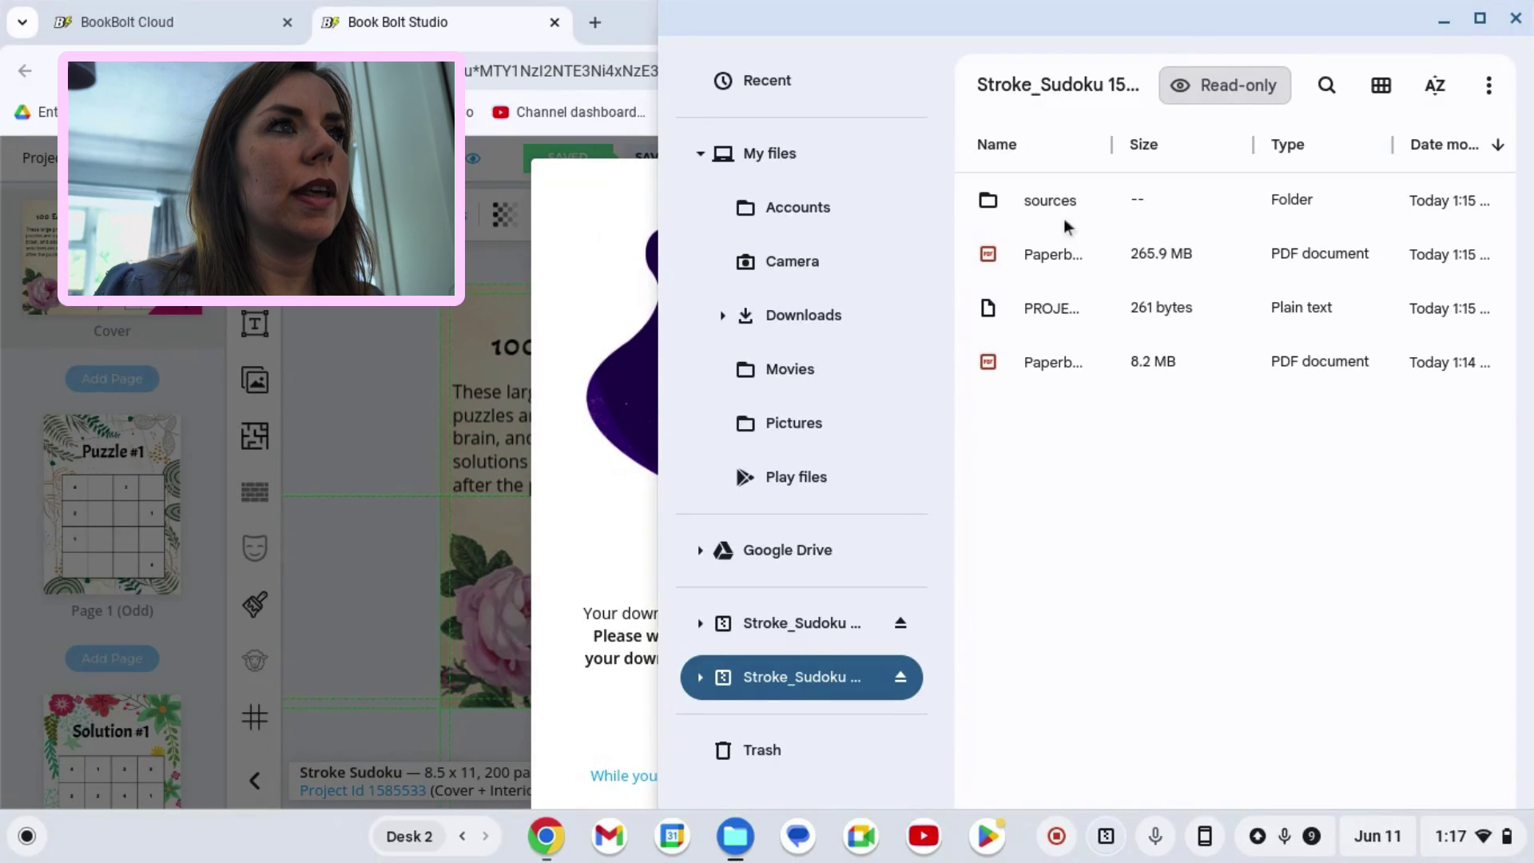
Step: Open the larger PDF in the archive and examine the page thumbnails and the Puzzle #1 page
double_click(1048, 257)
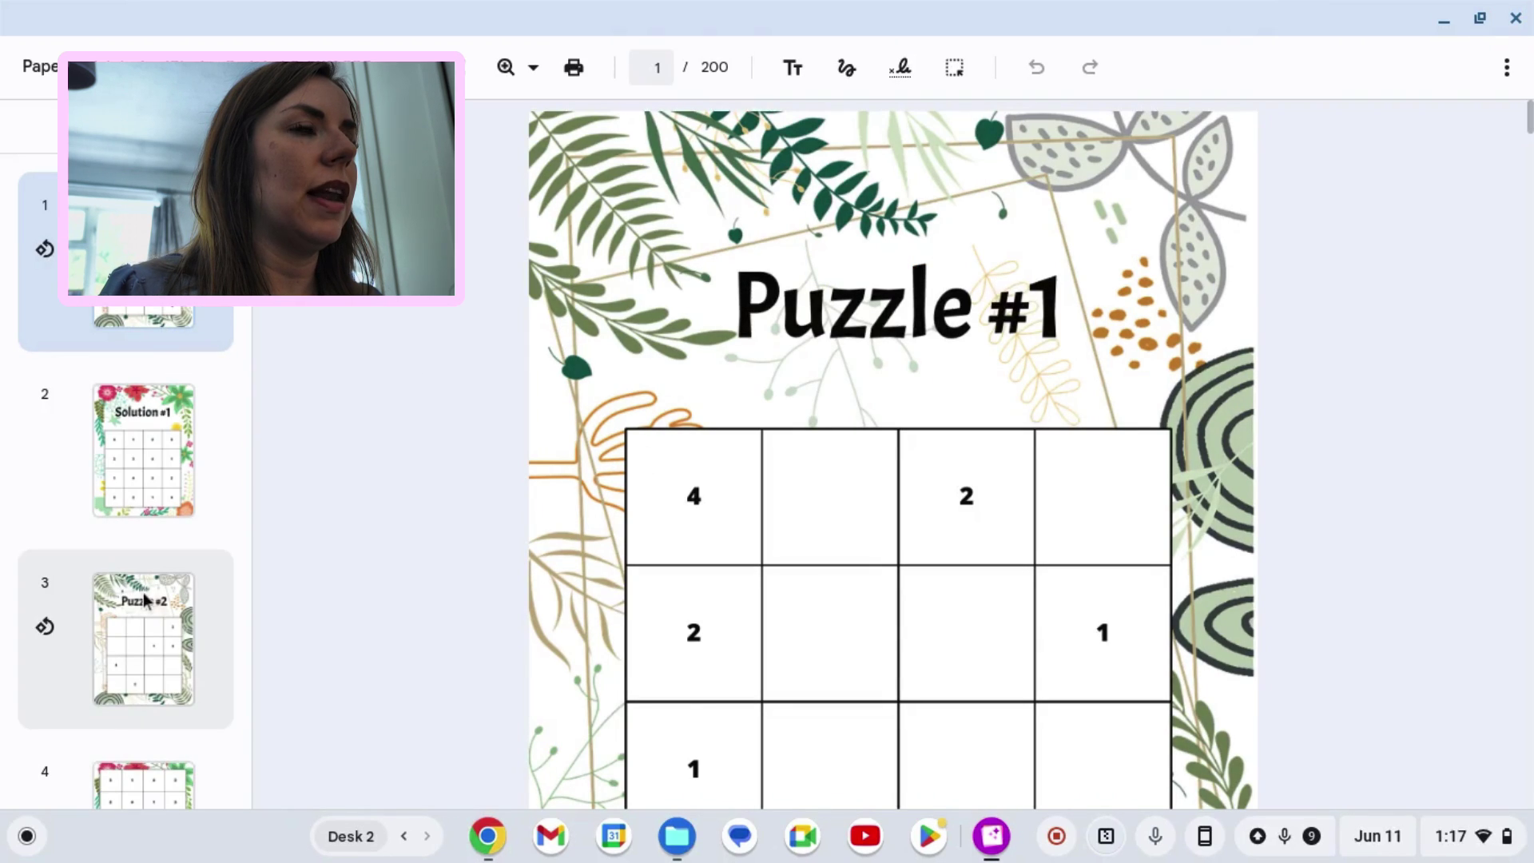
scroll(137, 670, down, 5)
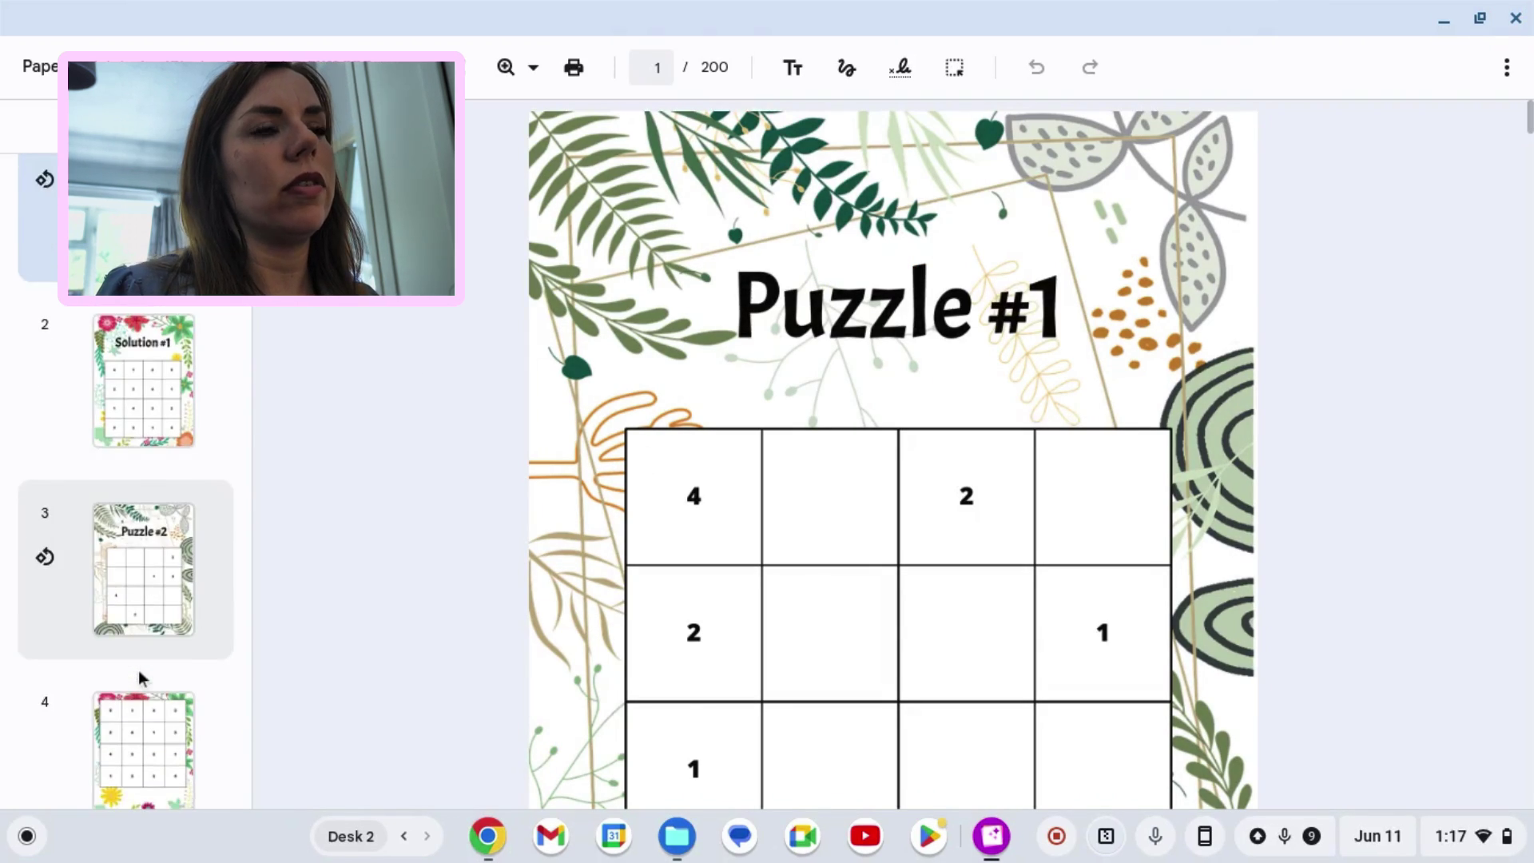
scroll(140, 647, up, 5)
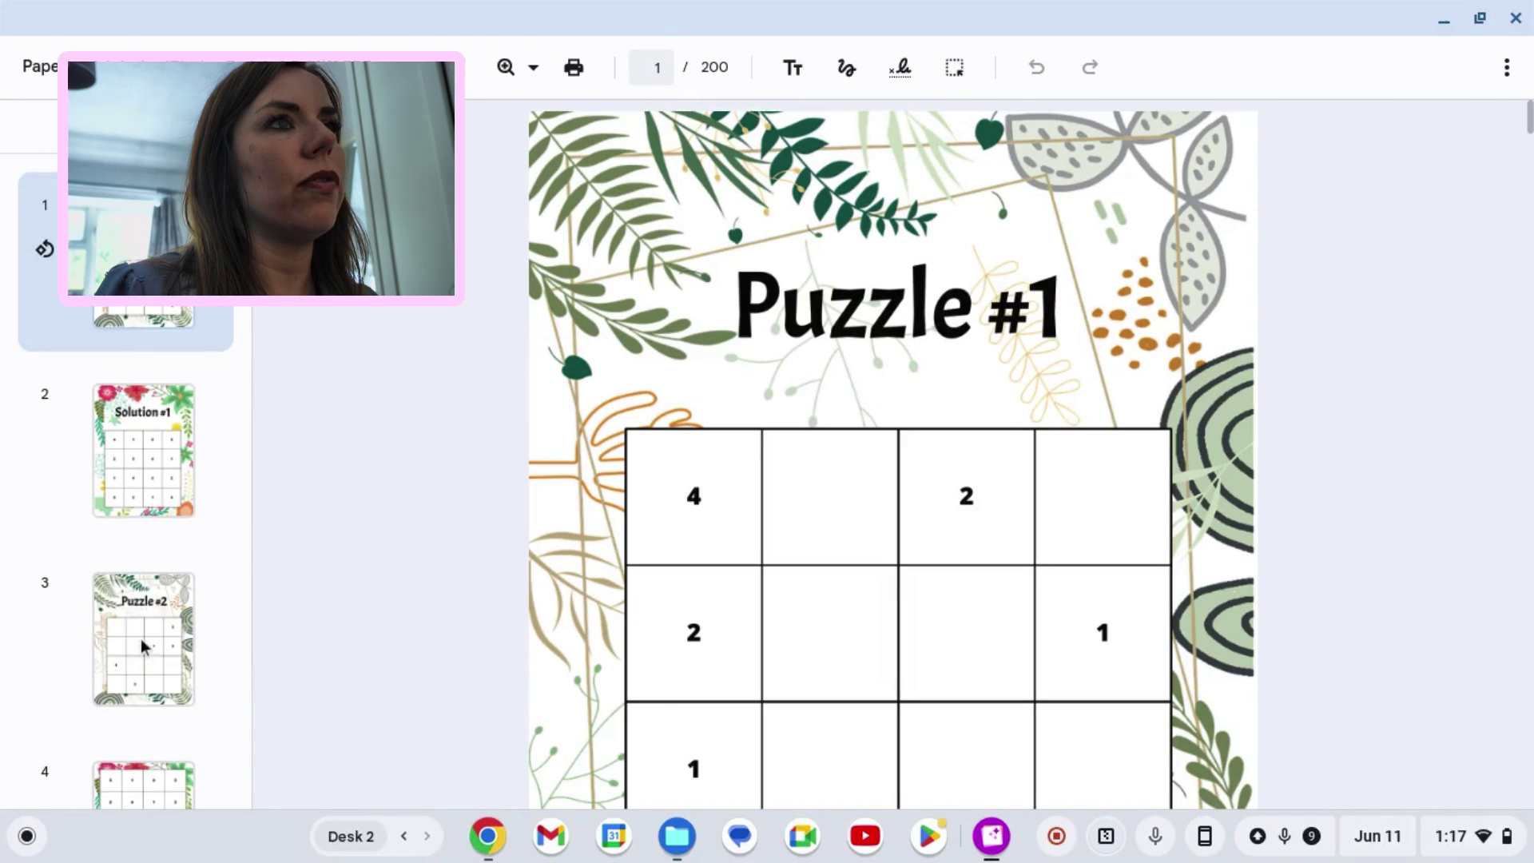
scroll(1004, 523, down, 3)
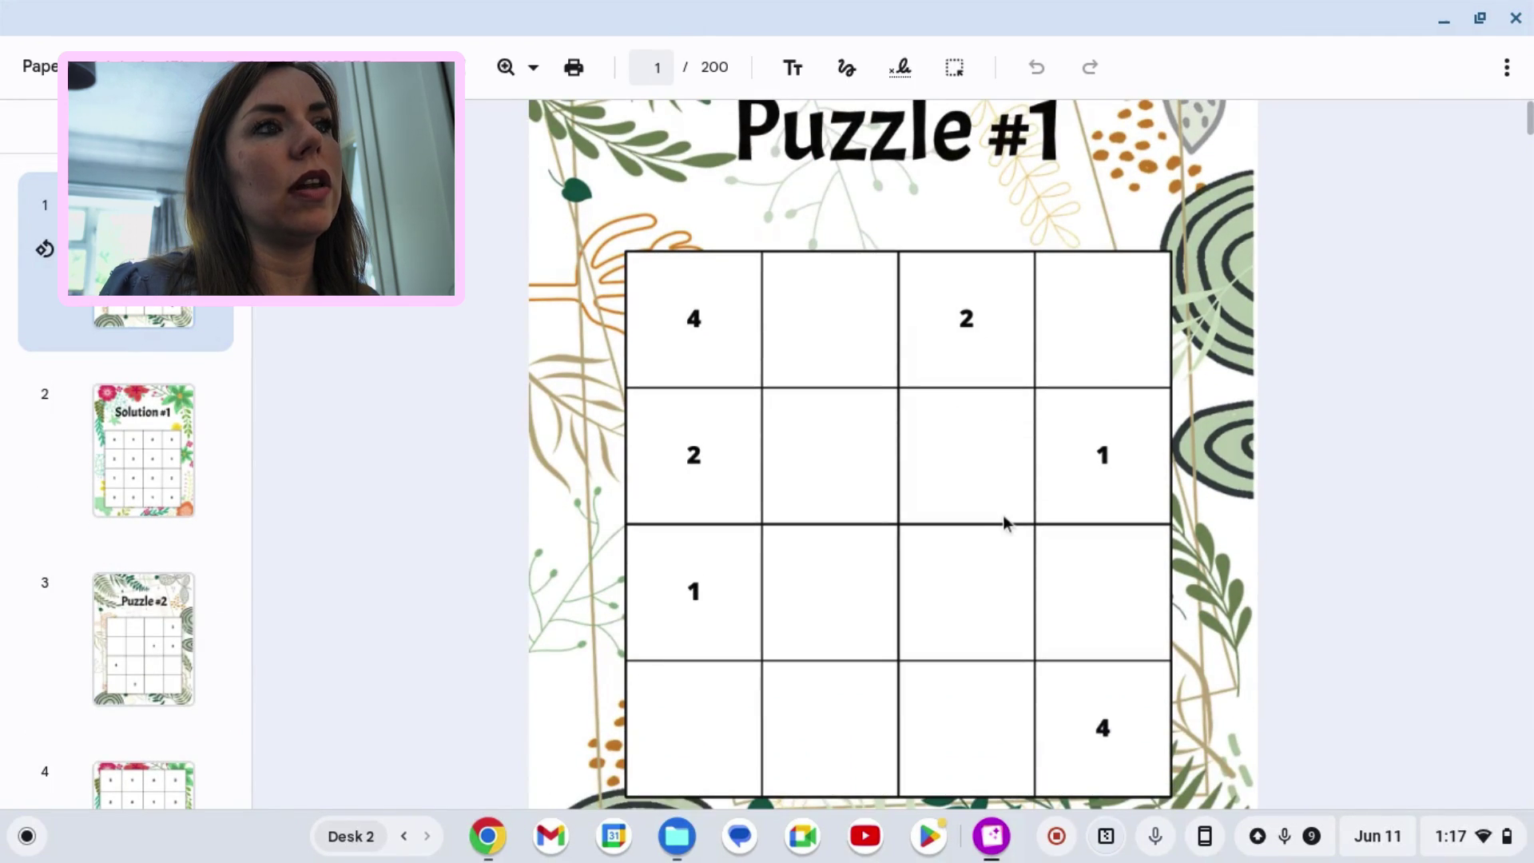
scroll(1004, 521, down, 2)
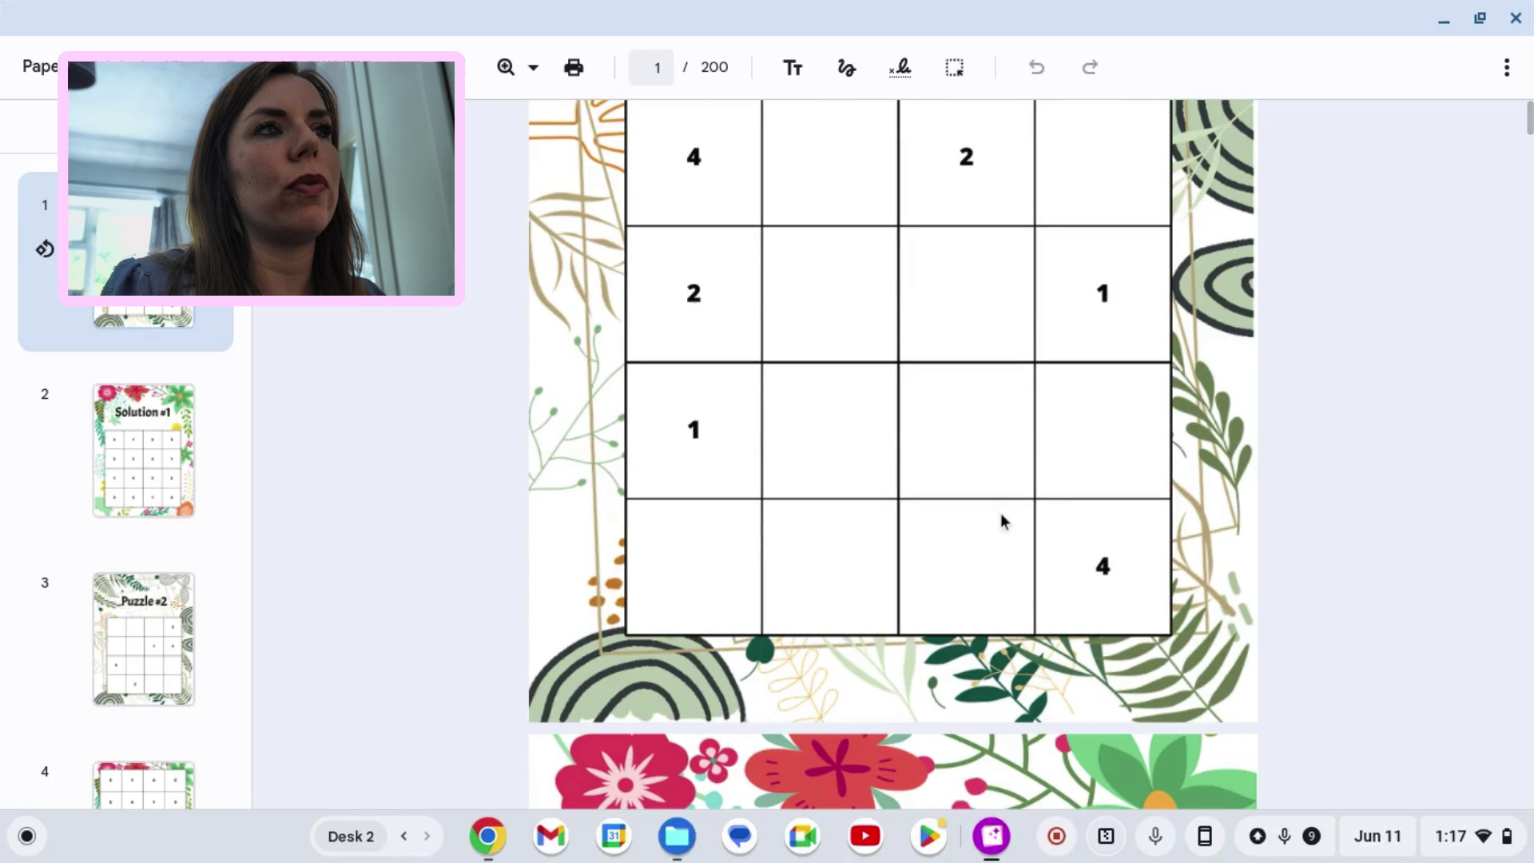
scroll(1004, 521, up, 1)
scroll(1004, 521, up, 2)
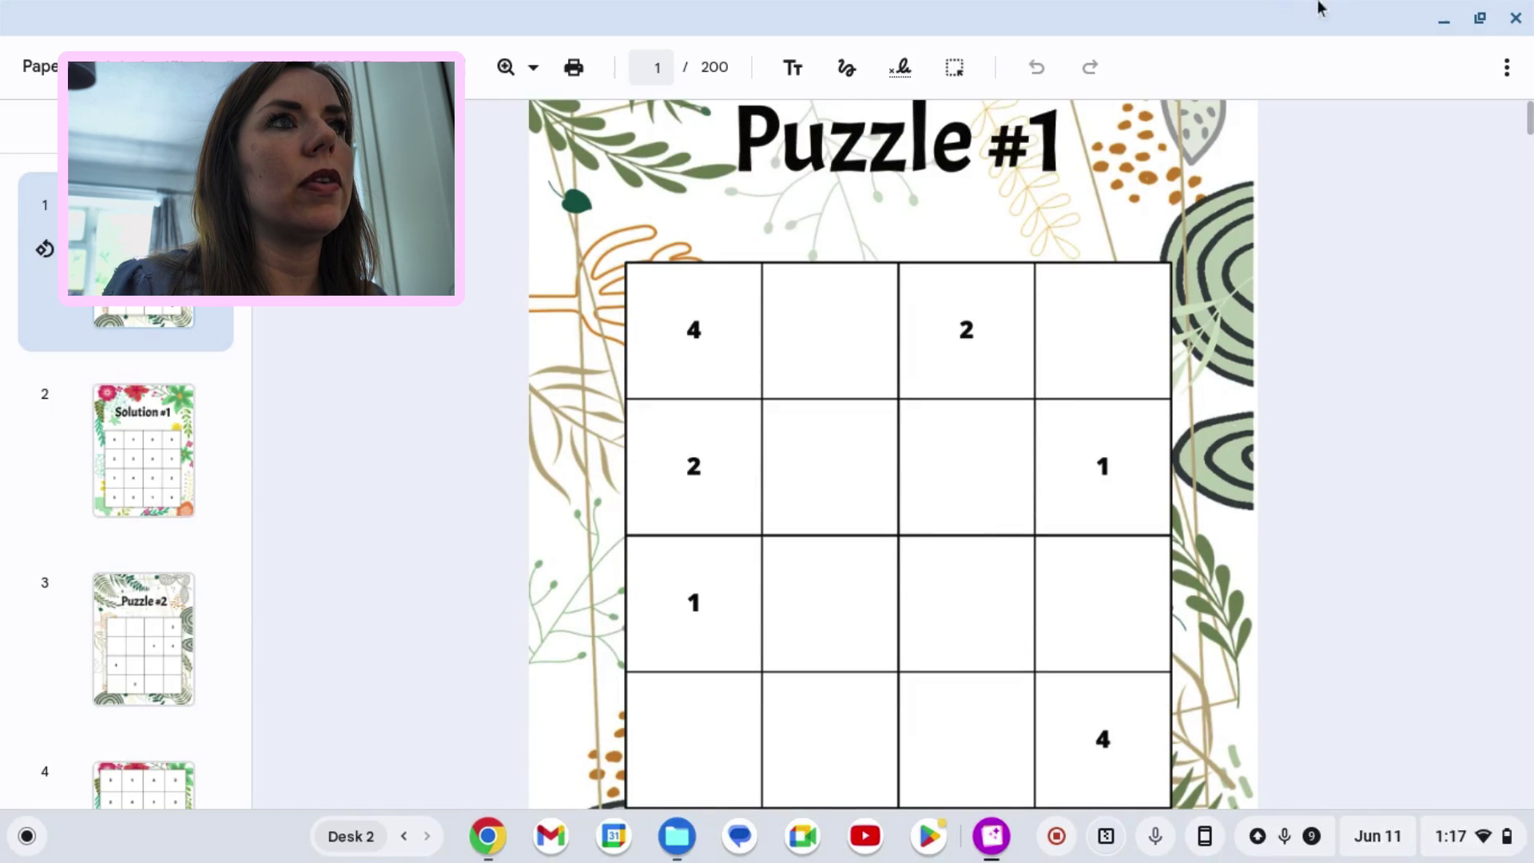